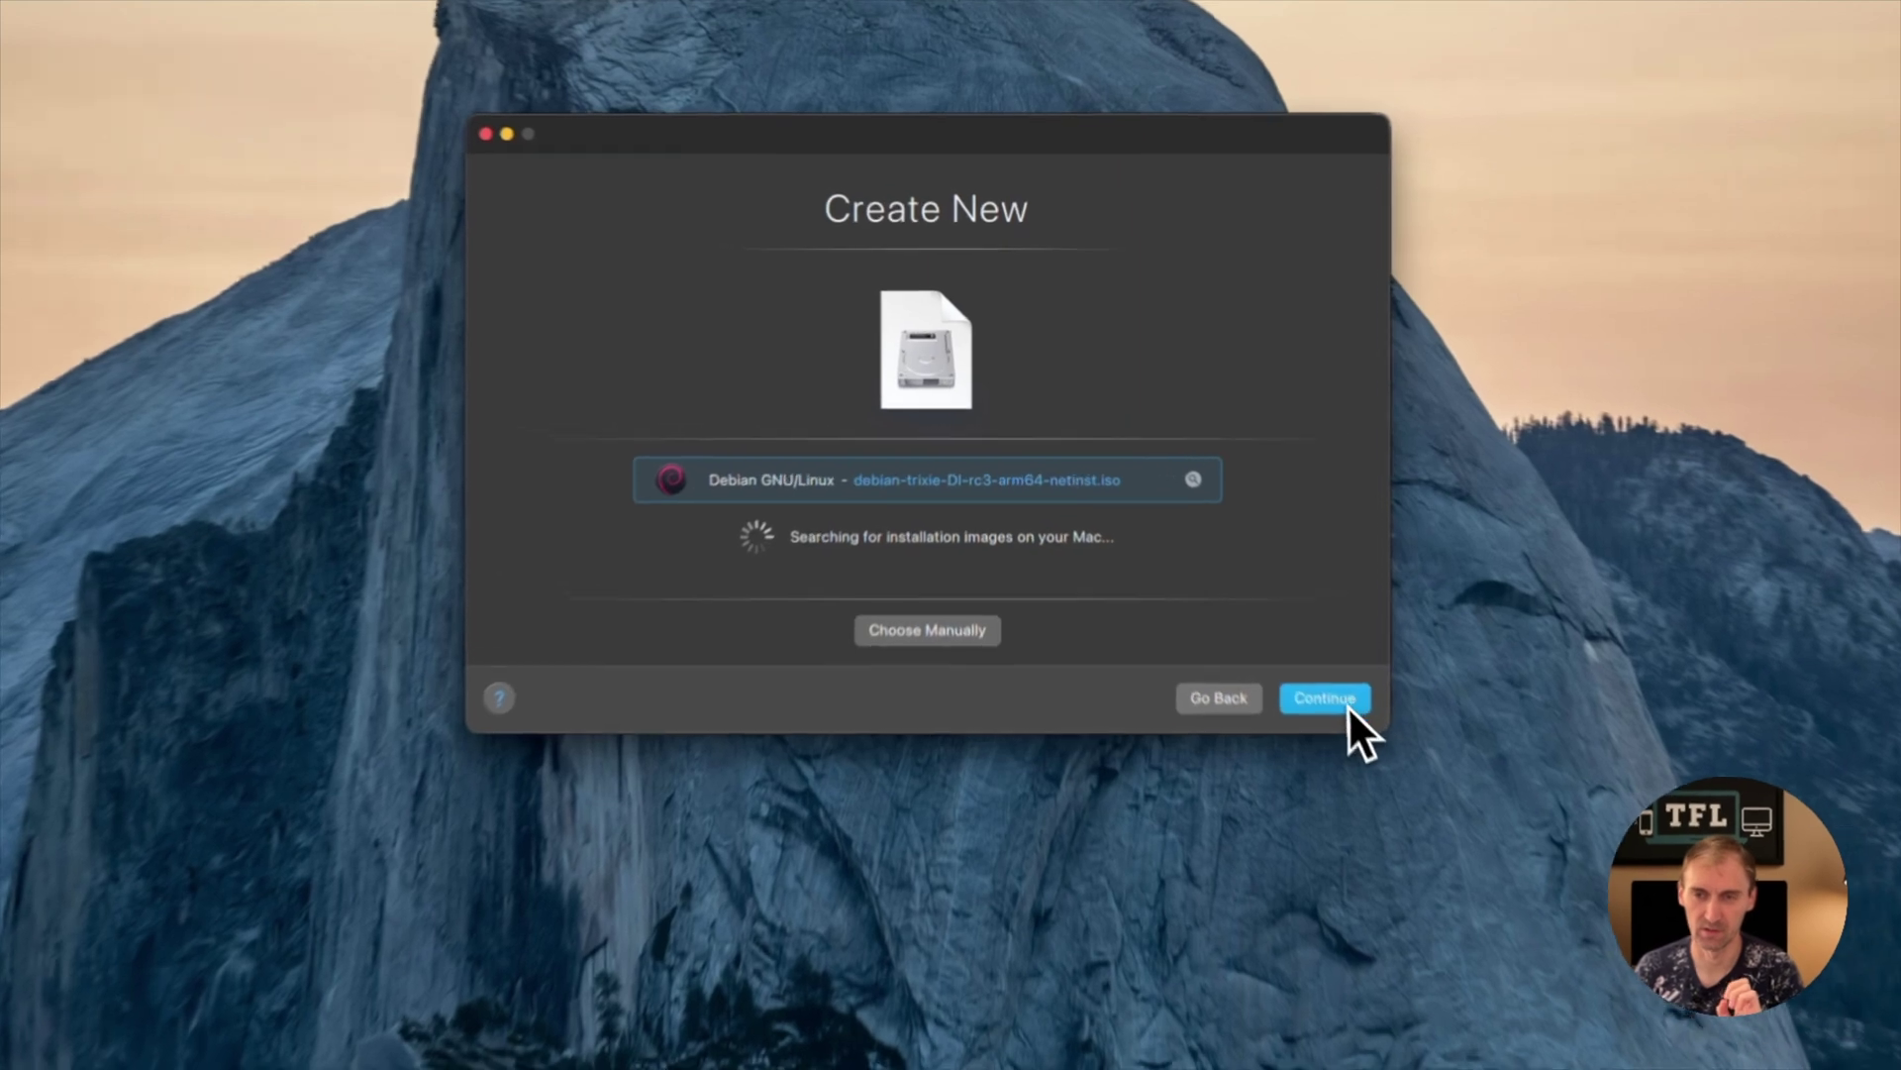
- Create the Debian VM from the detected image with 4 GB memory and 4 processors, then start it
{"action": "left_click", "coordinate": [1349, 701]}
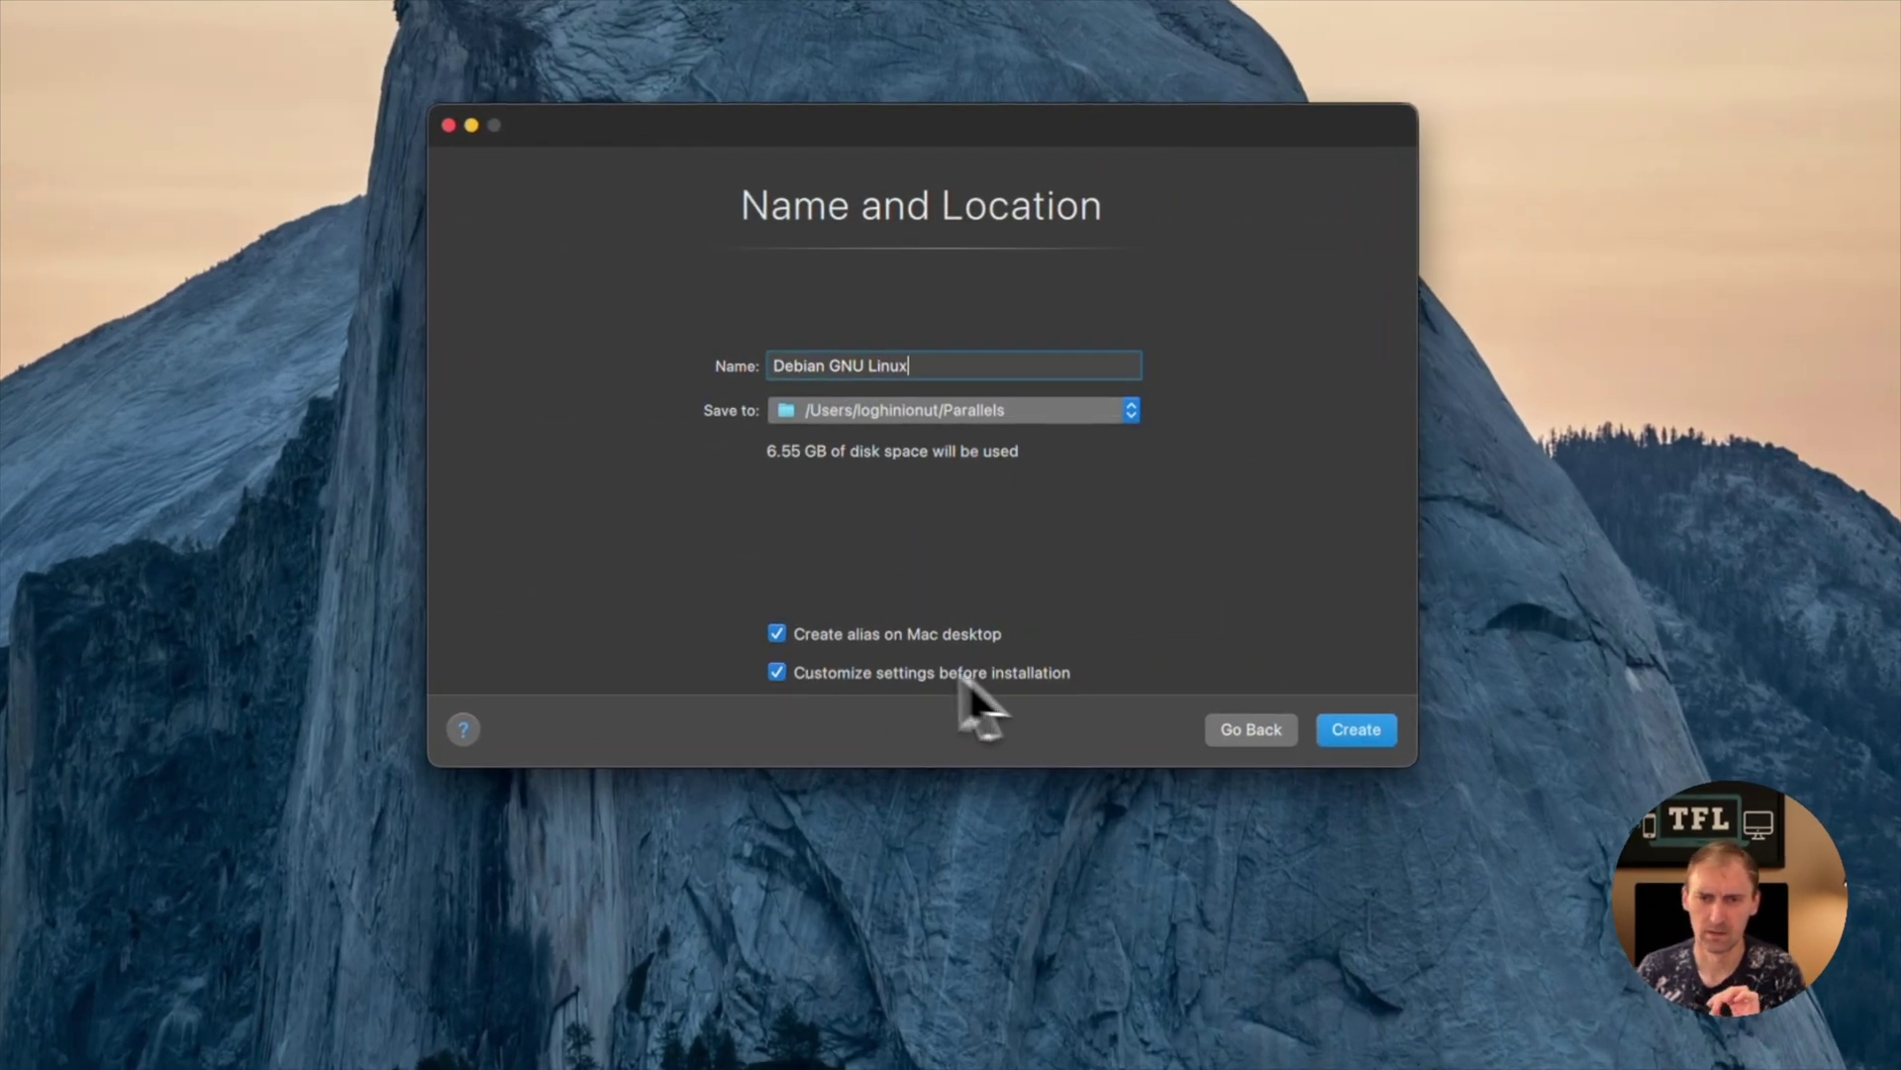
{"action": "left_click", "coordinate": [1377, 721]}
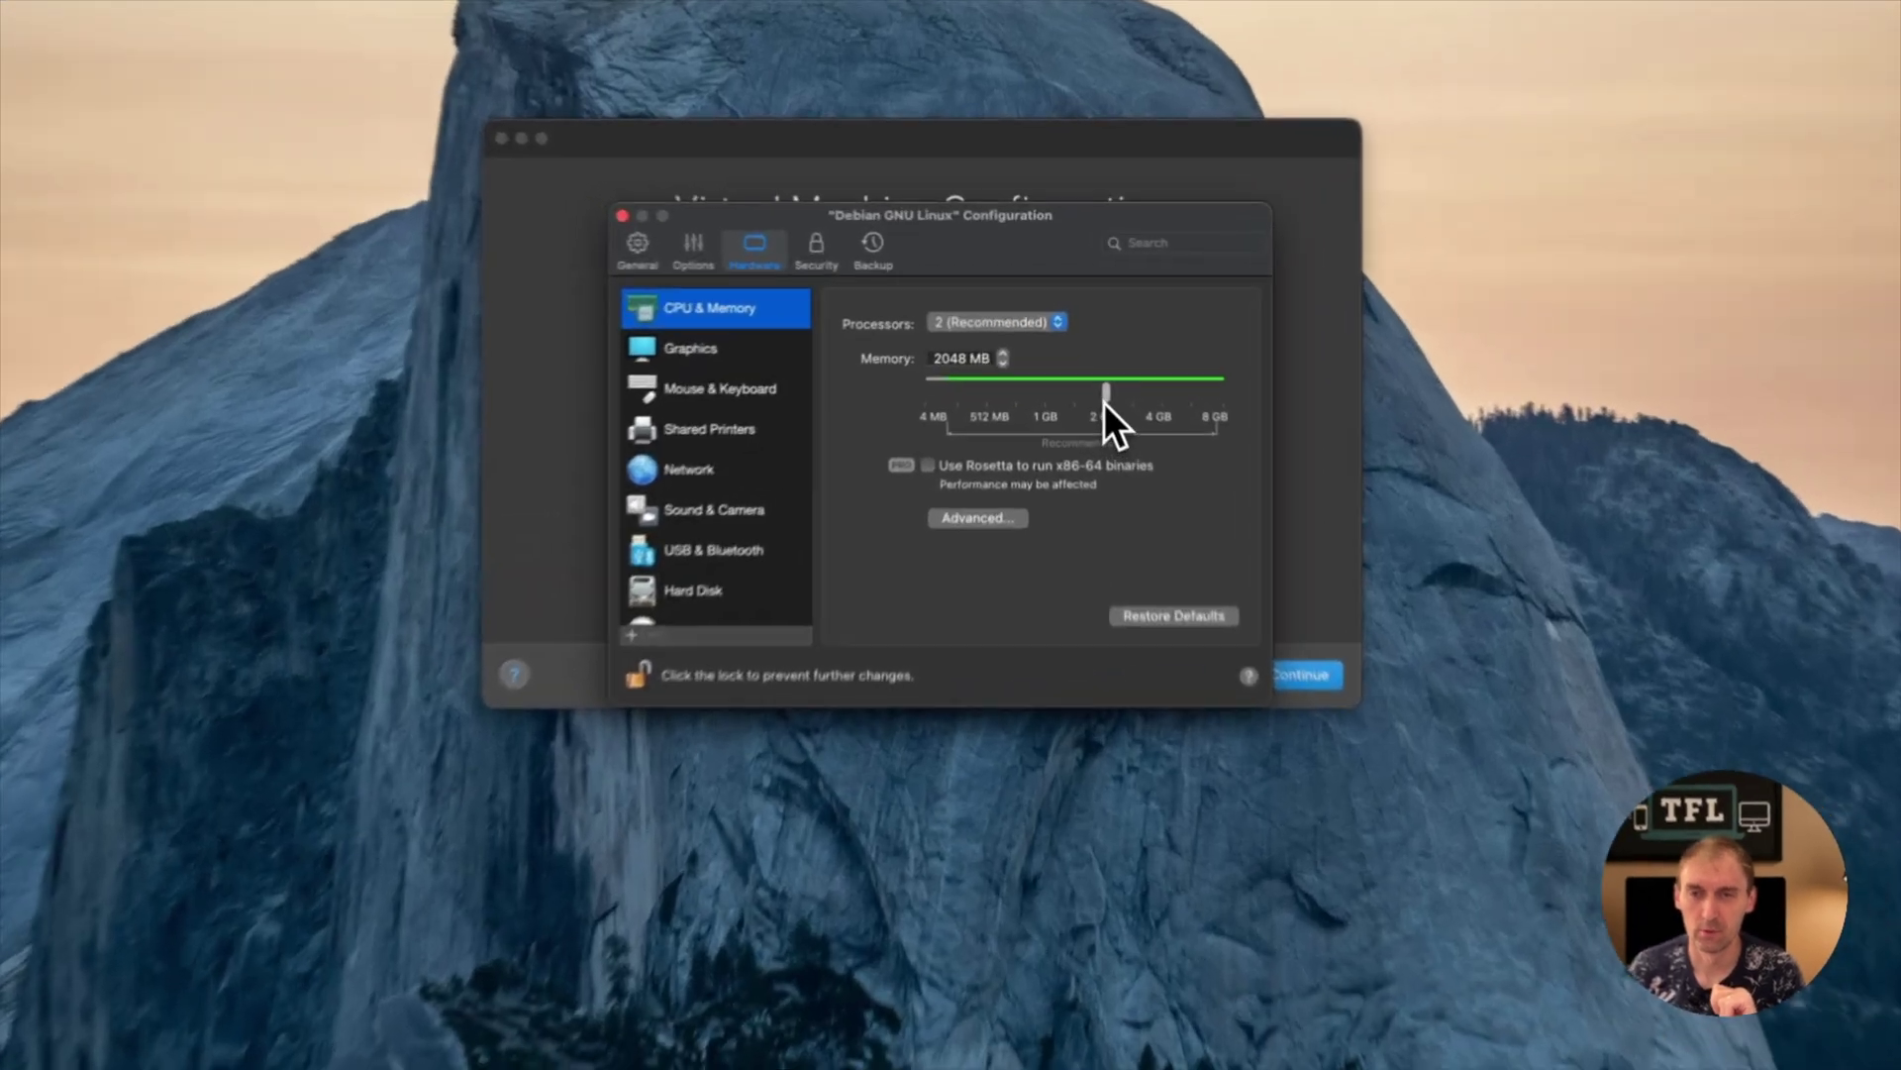
{"action": "left_click_drag", "start_coordinate": [1105, 402], "coordinate": [1175, 412]}
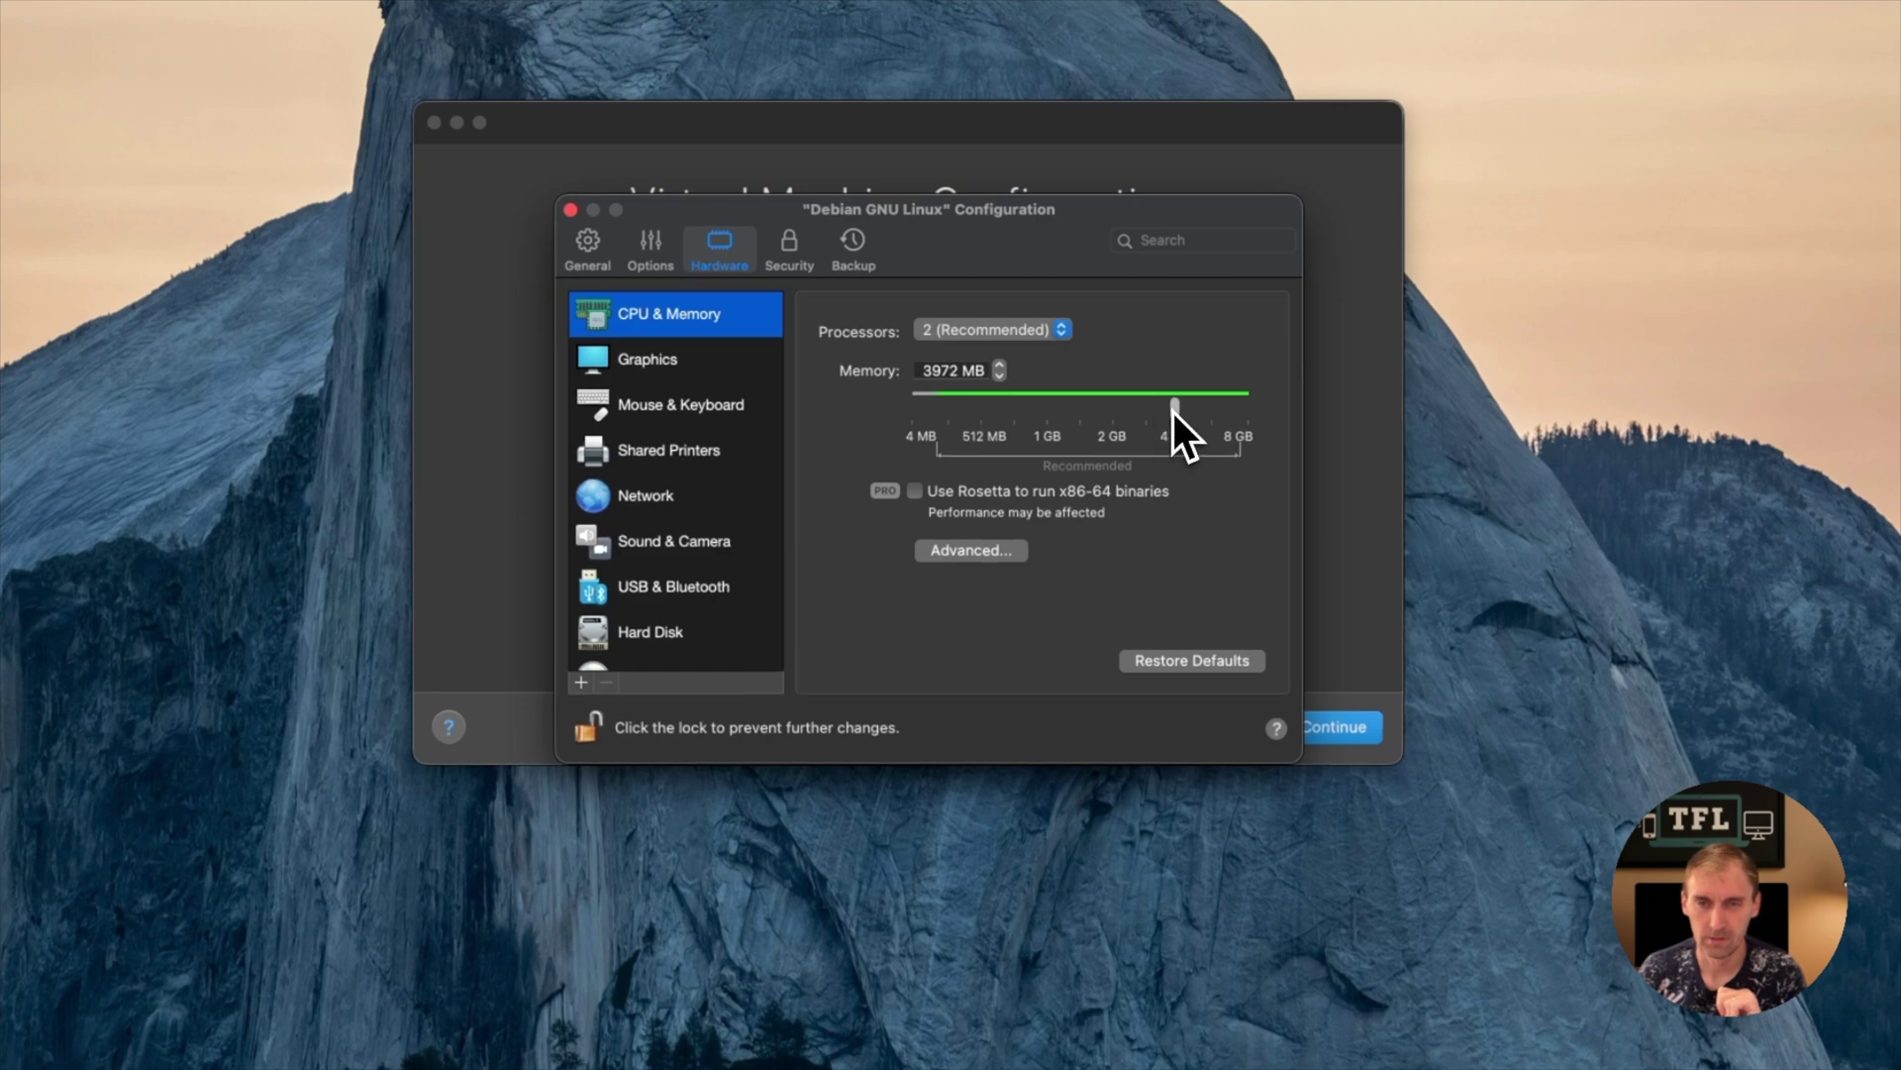
{"action": "left_click", "coordinate": [986, 330]}
{"action": "left_click", "coordinate": [965, 369]}
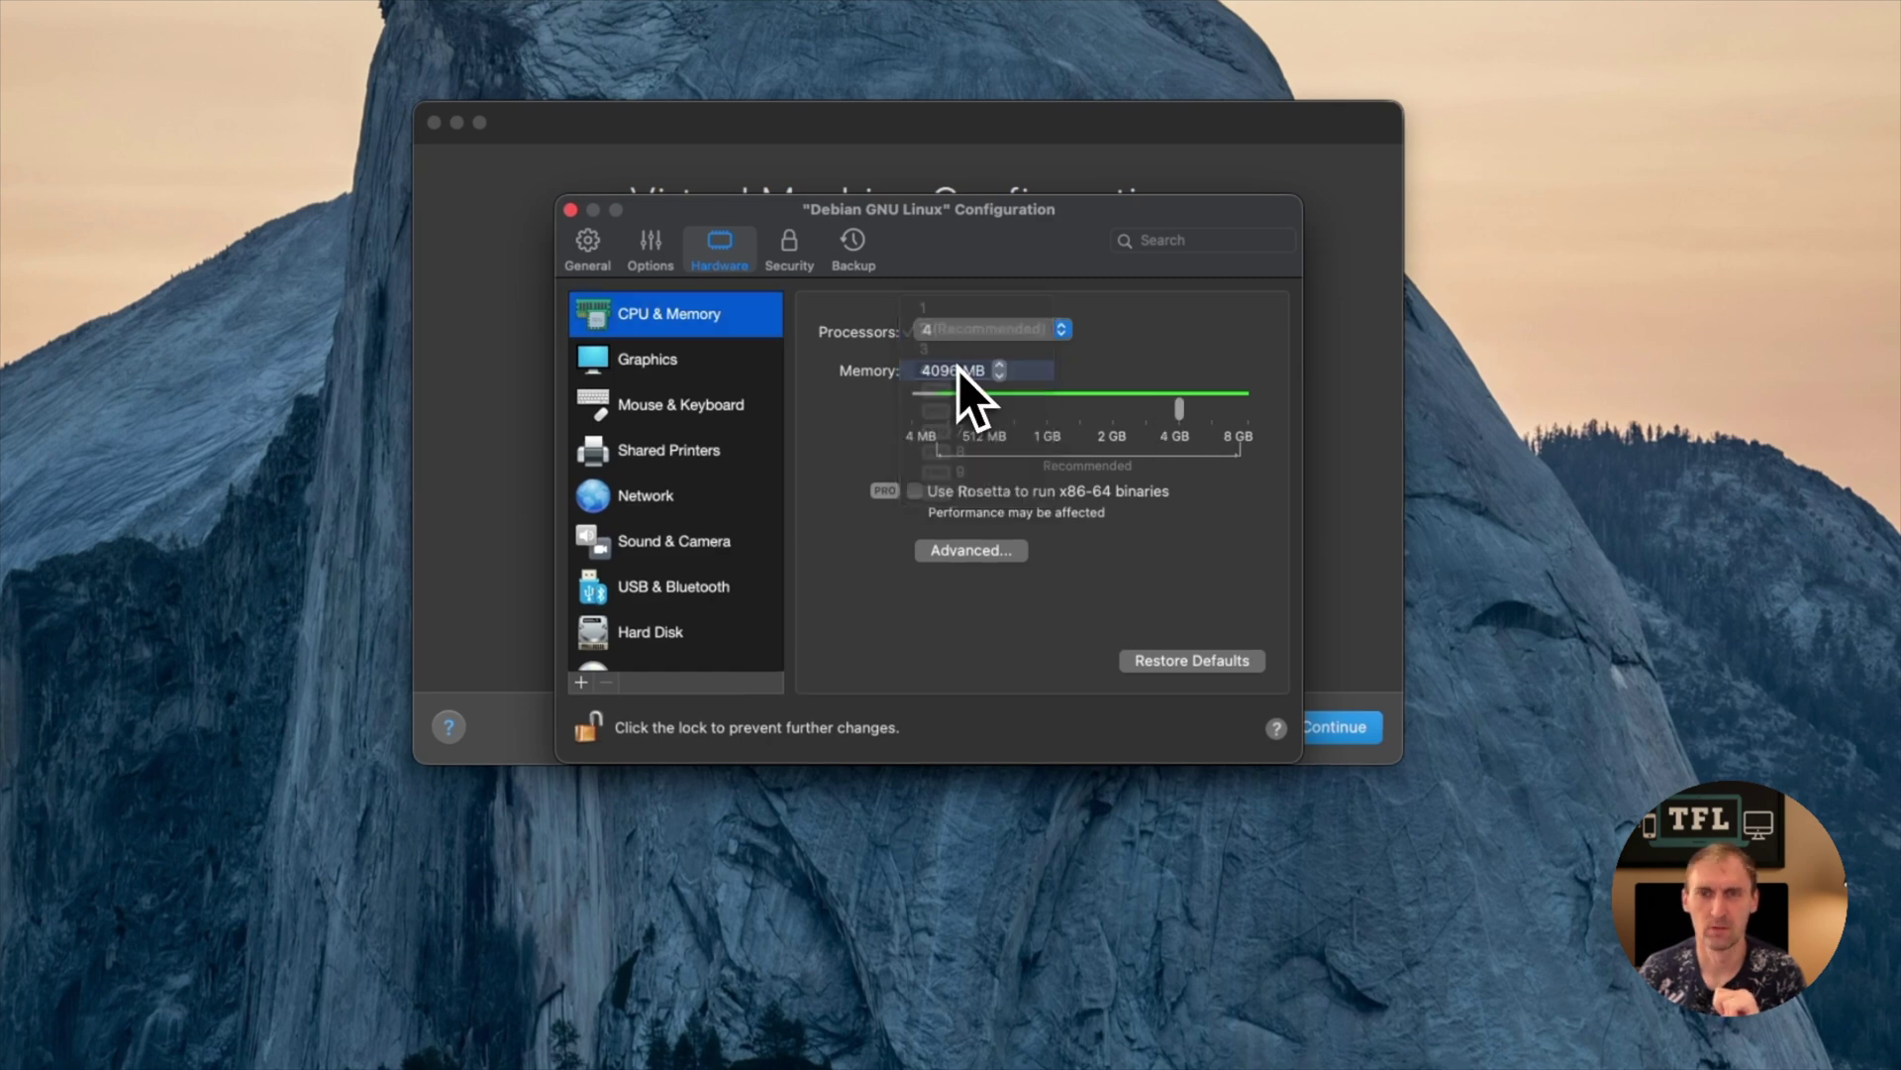
{"action": "key", "text": "super+w"}
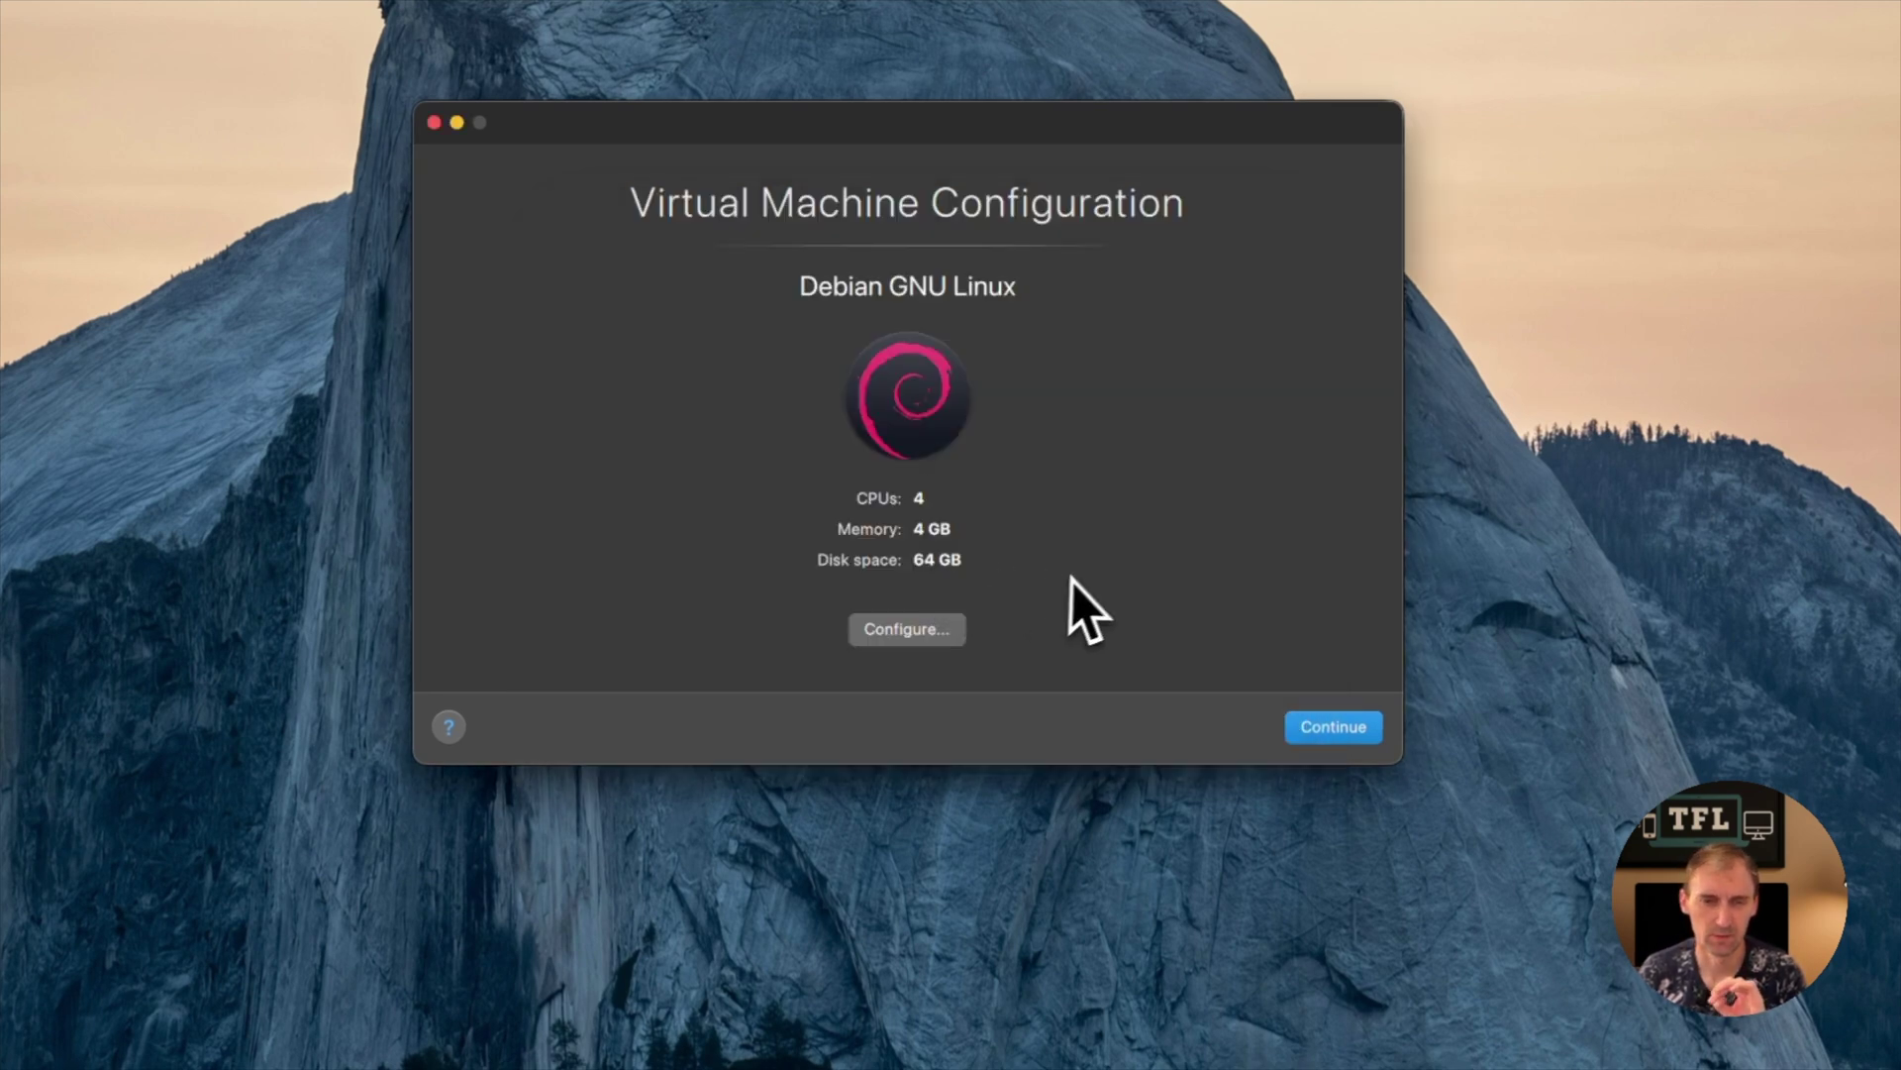
{"action": "left_click", "coordinate": [1329, 732]}
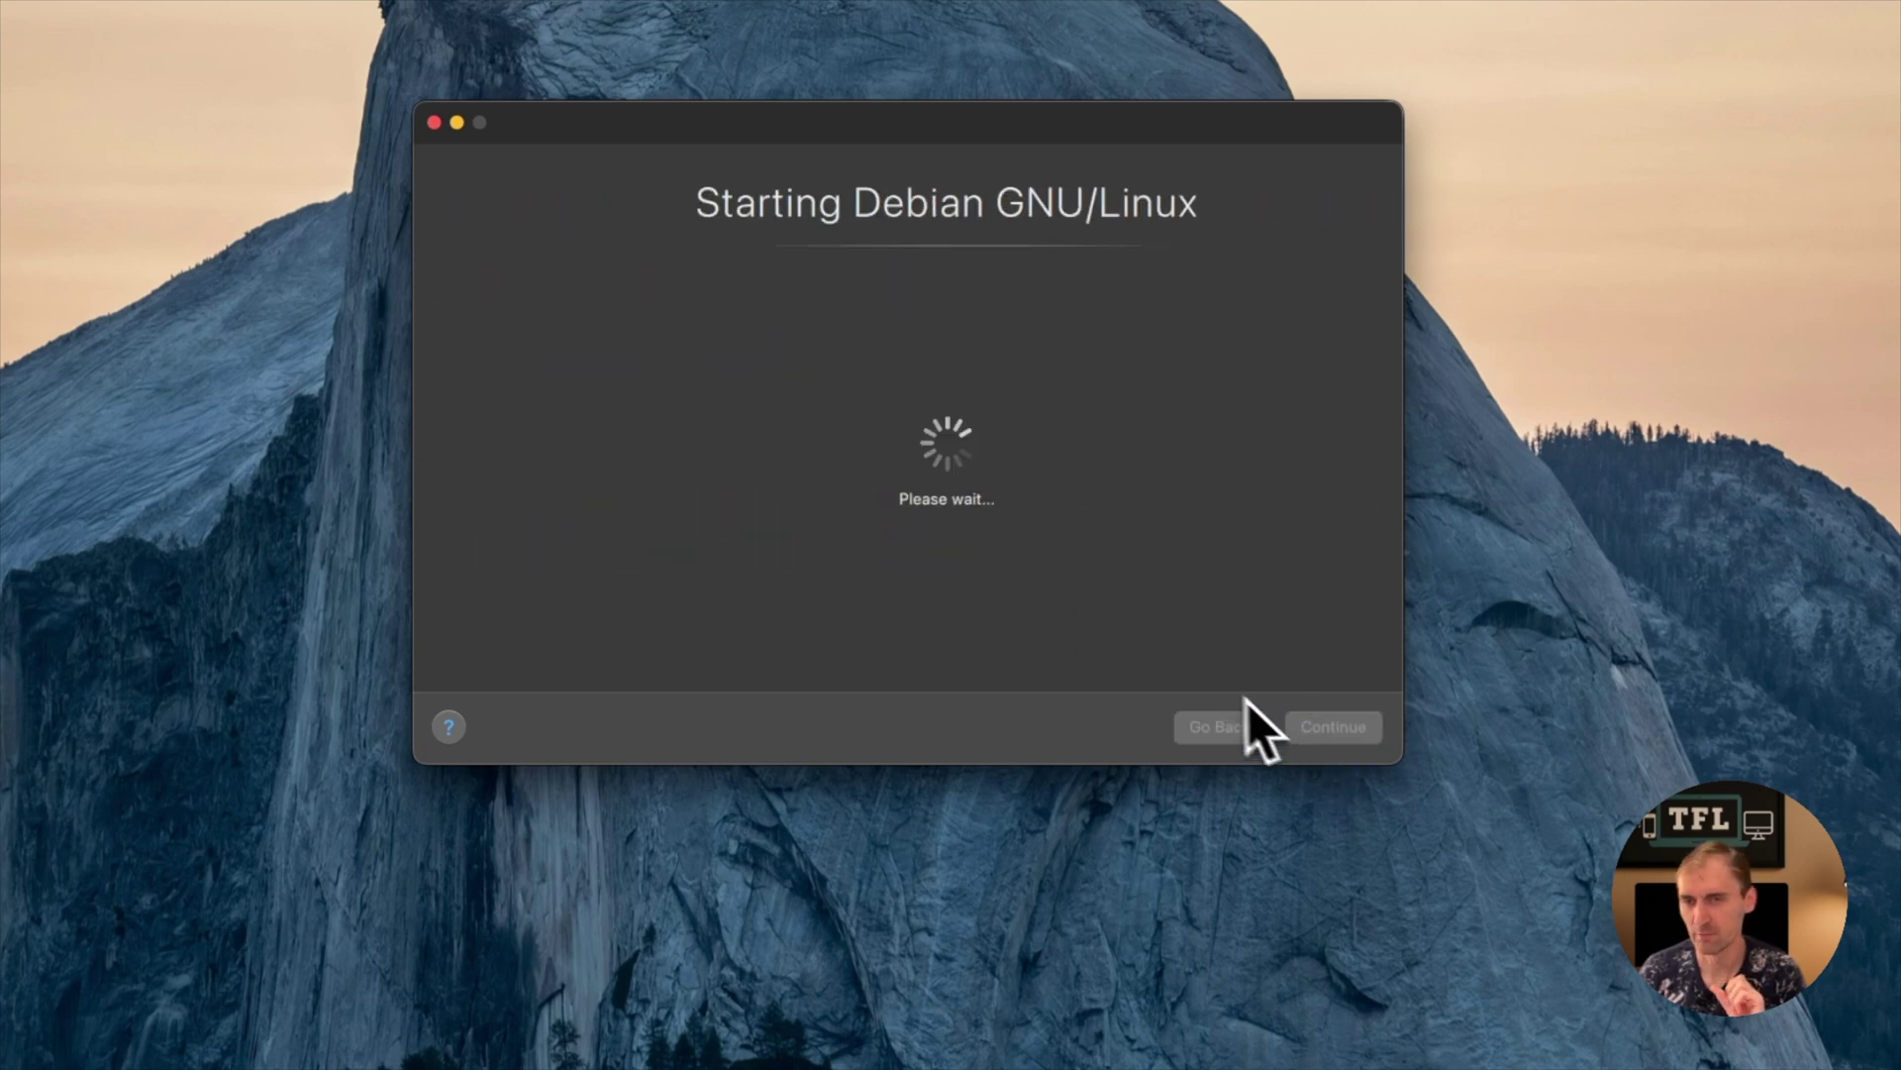
- Boot the Graphical install entry and keep English as the installer language
{"action": "left_click", "coordinate": [1037, 525]}
{"action": "key", "text": "Down"}
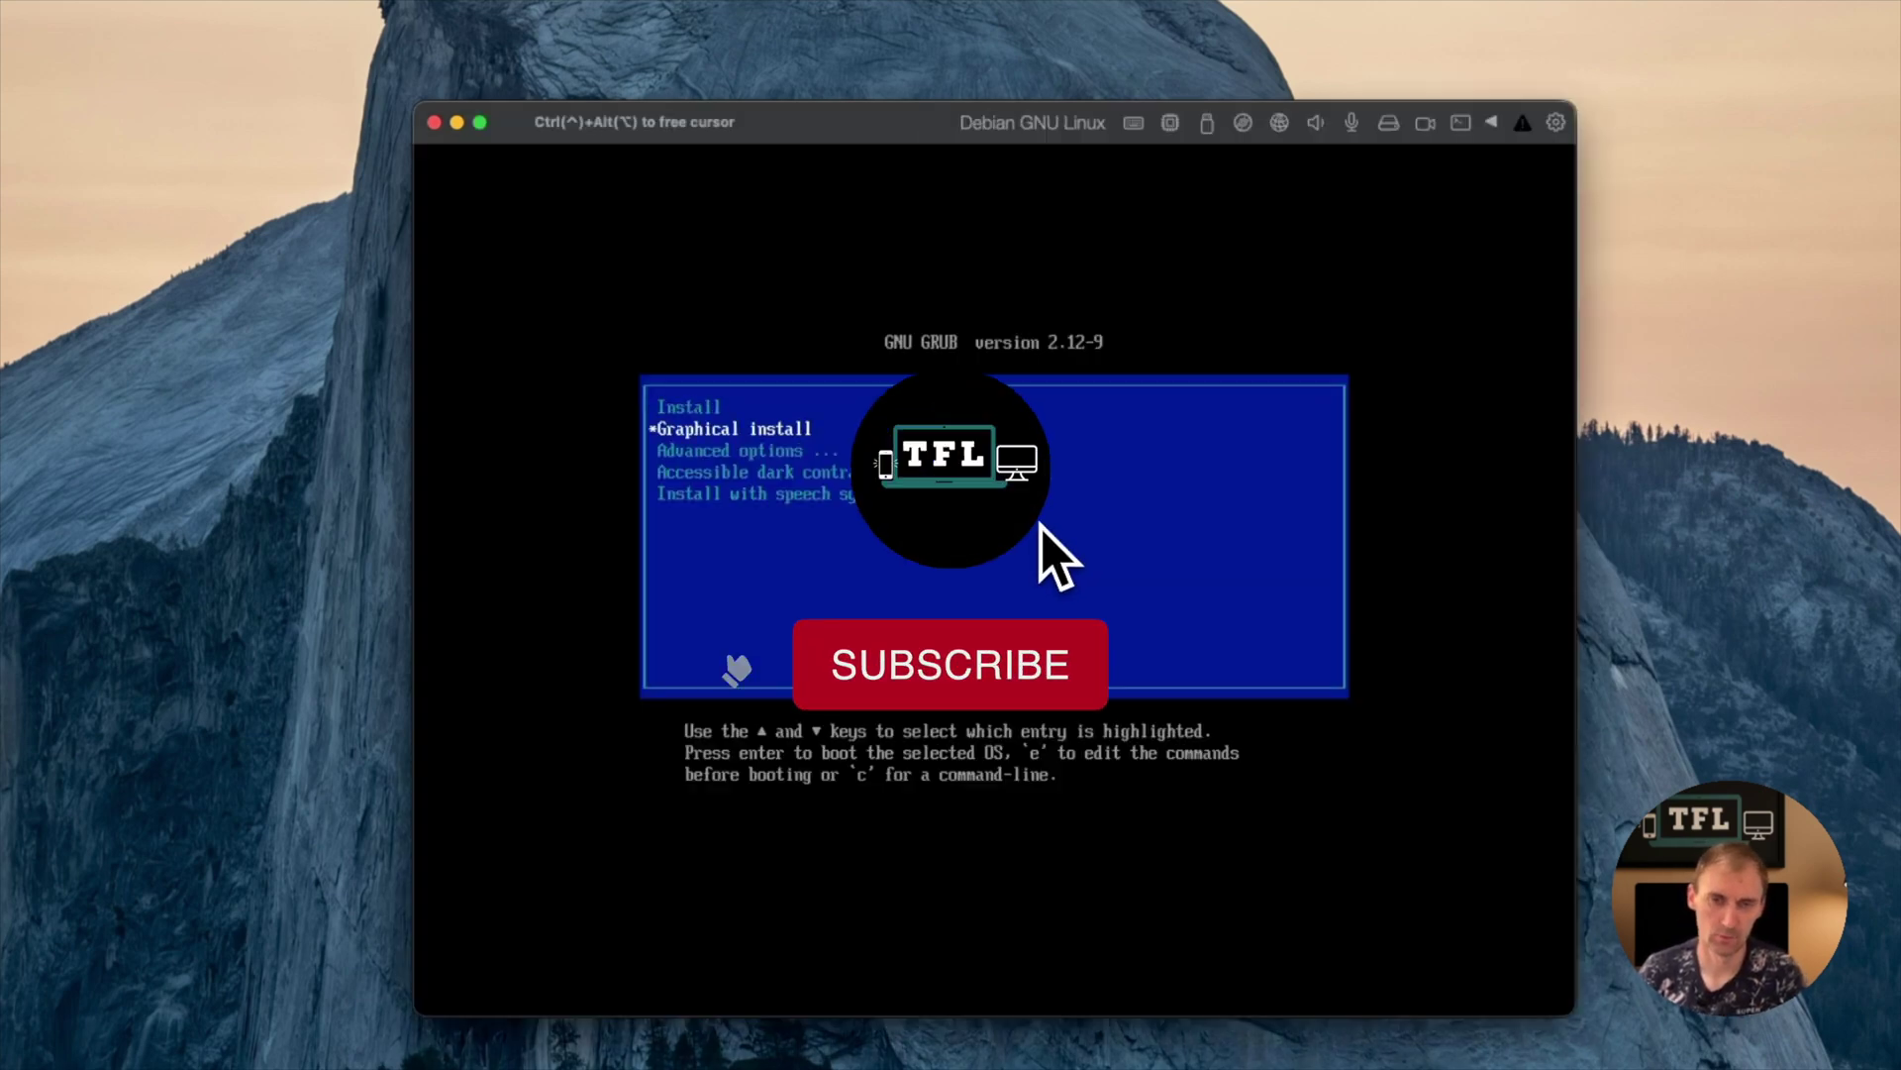
{"action": "key", "text": "Return"}
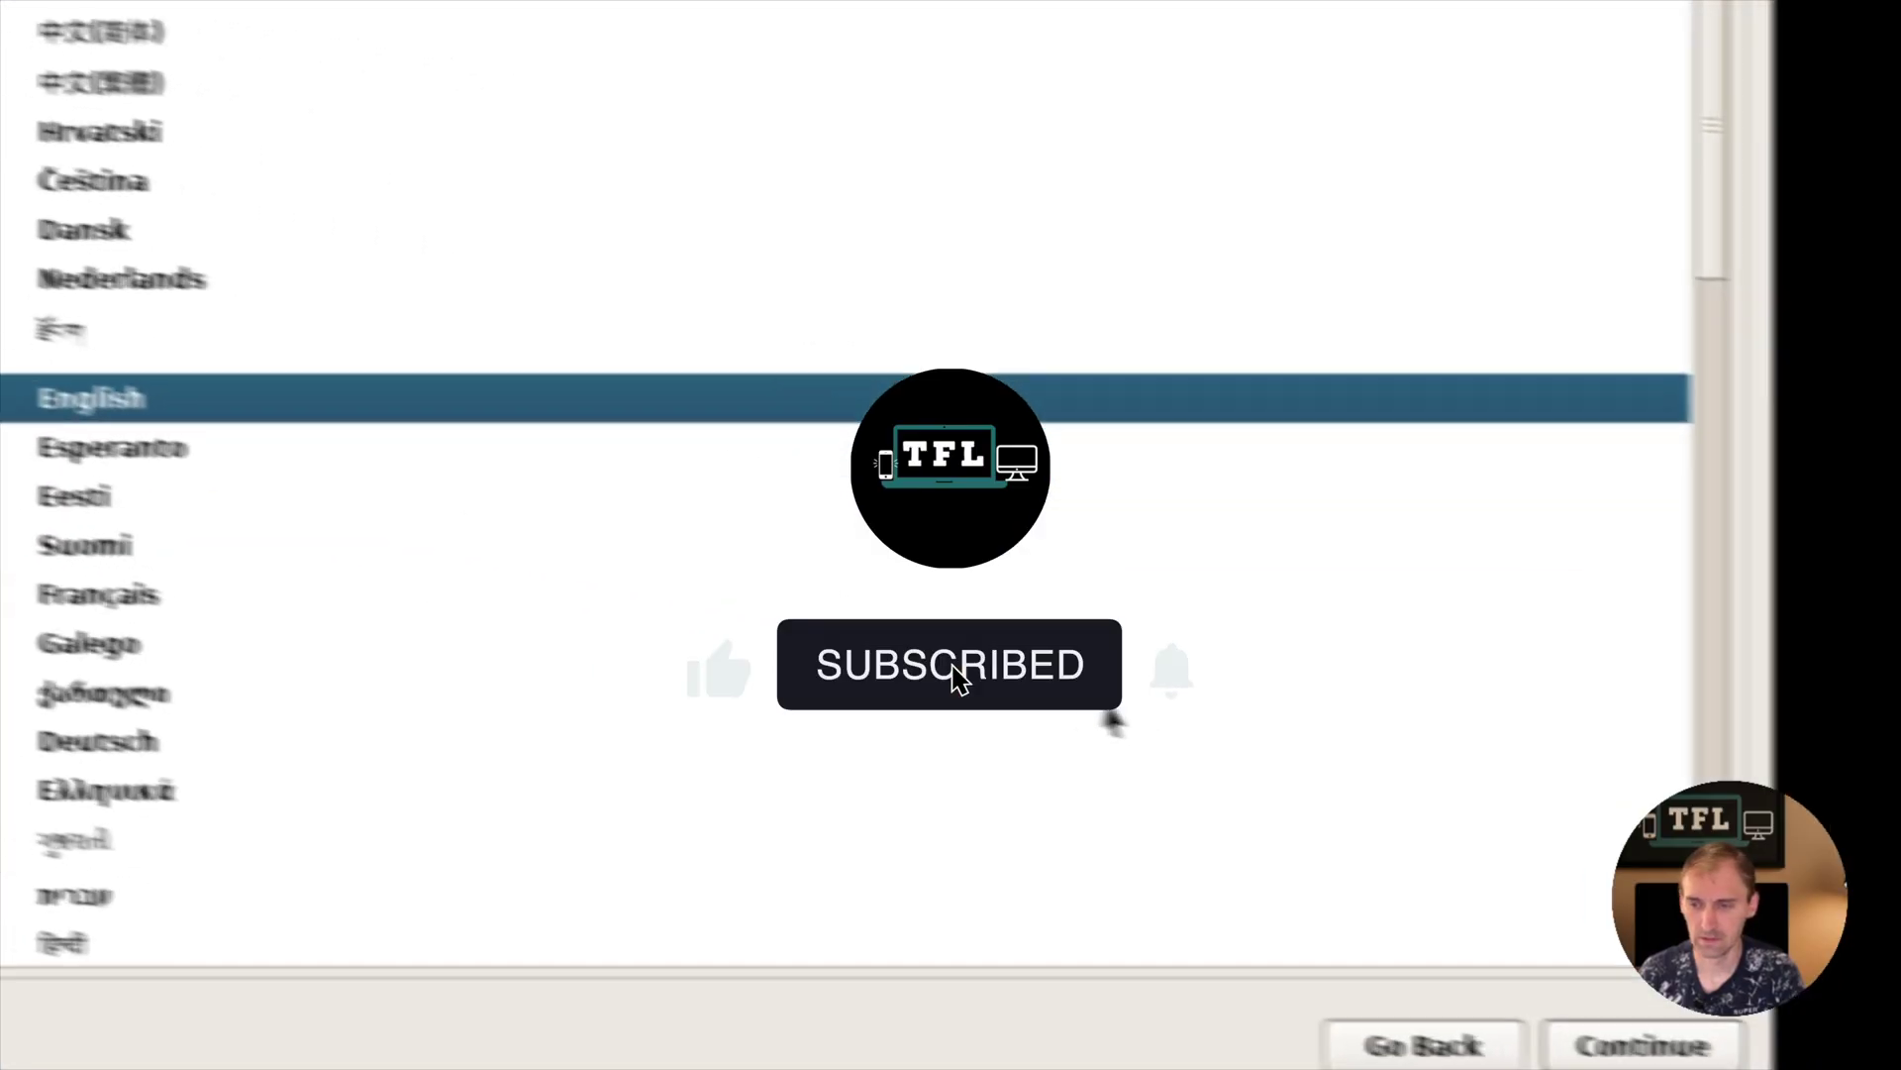
{"action": "left_click", "coordinate": [1444, 1020]}
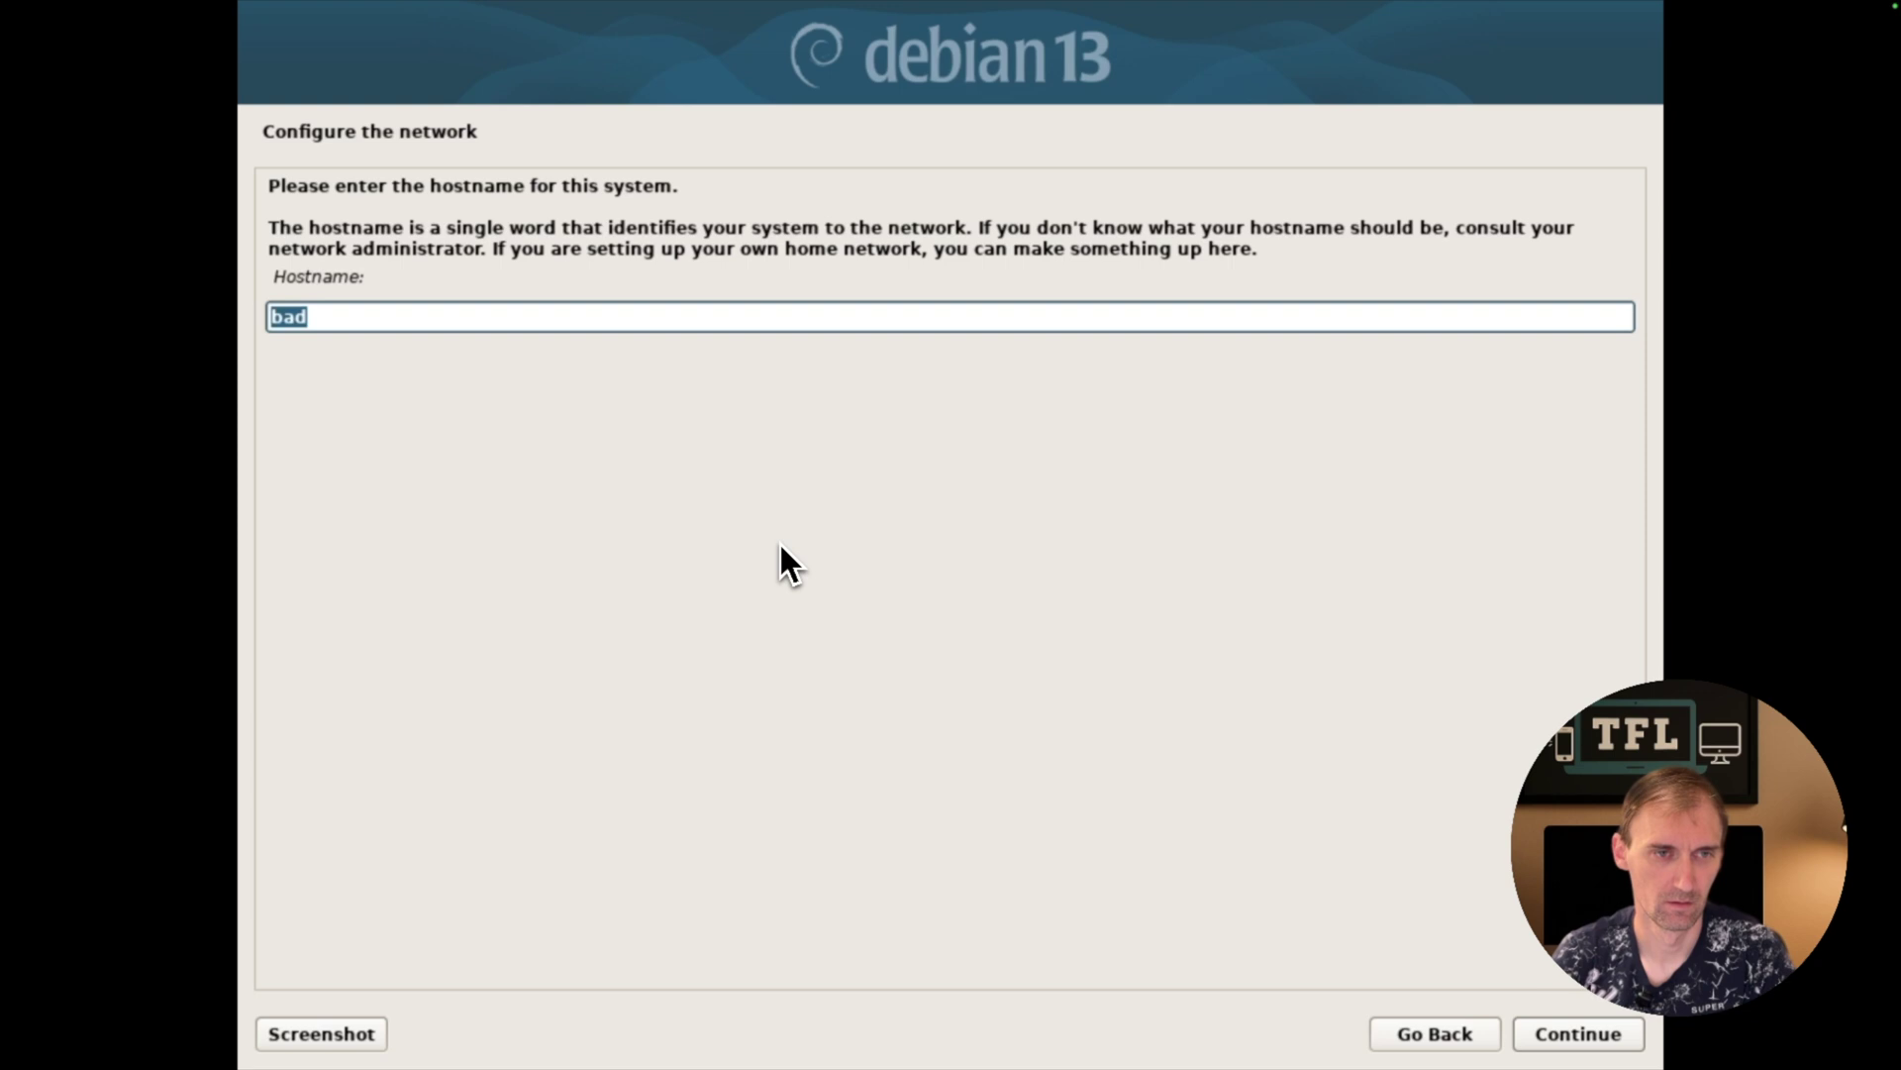
- Set the hostname to debian, accept the username, and enter and confirm the user password
{"action": "type", "text": "bian"}
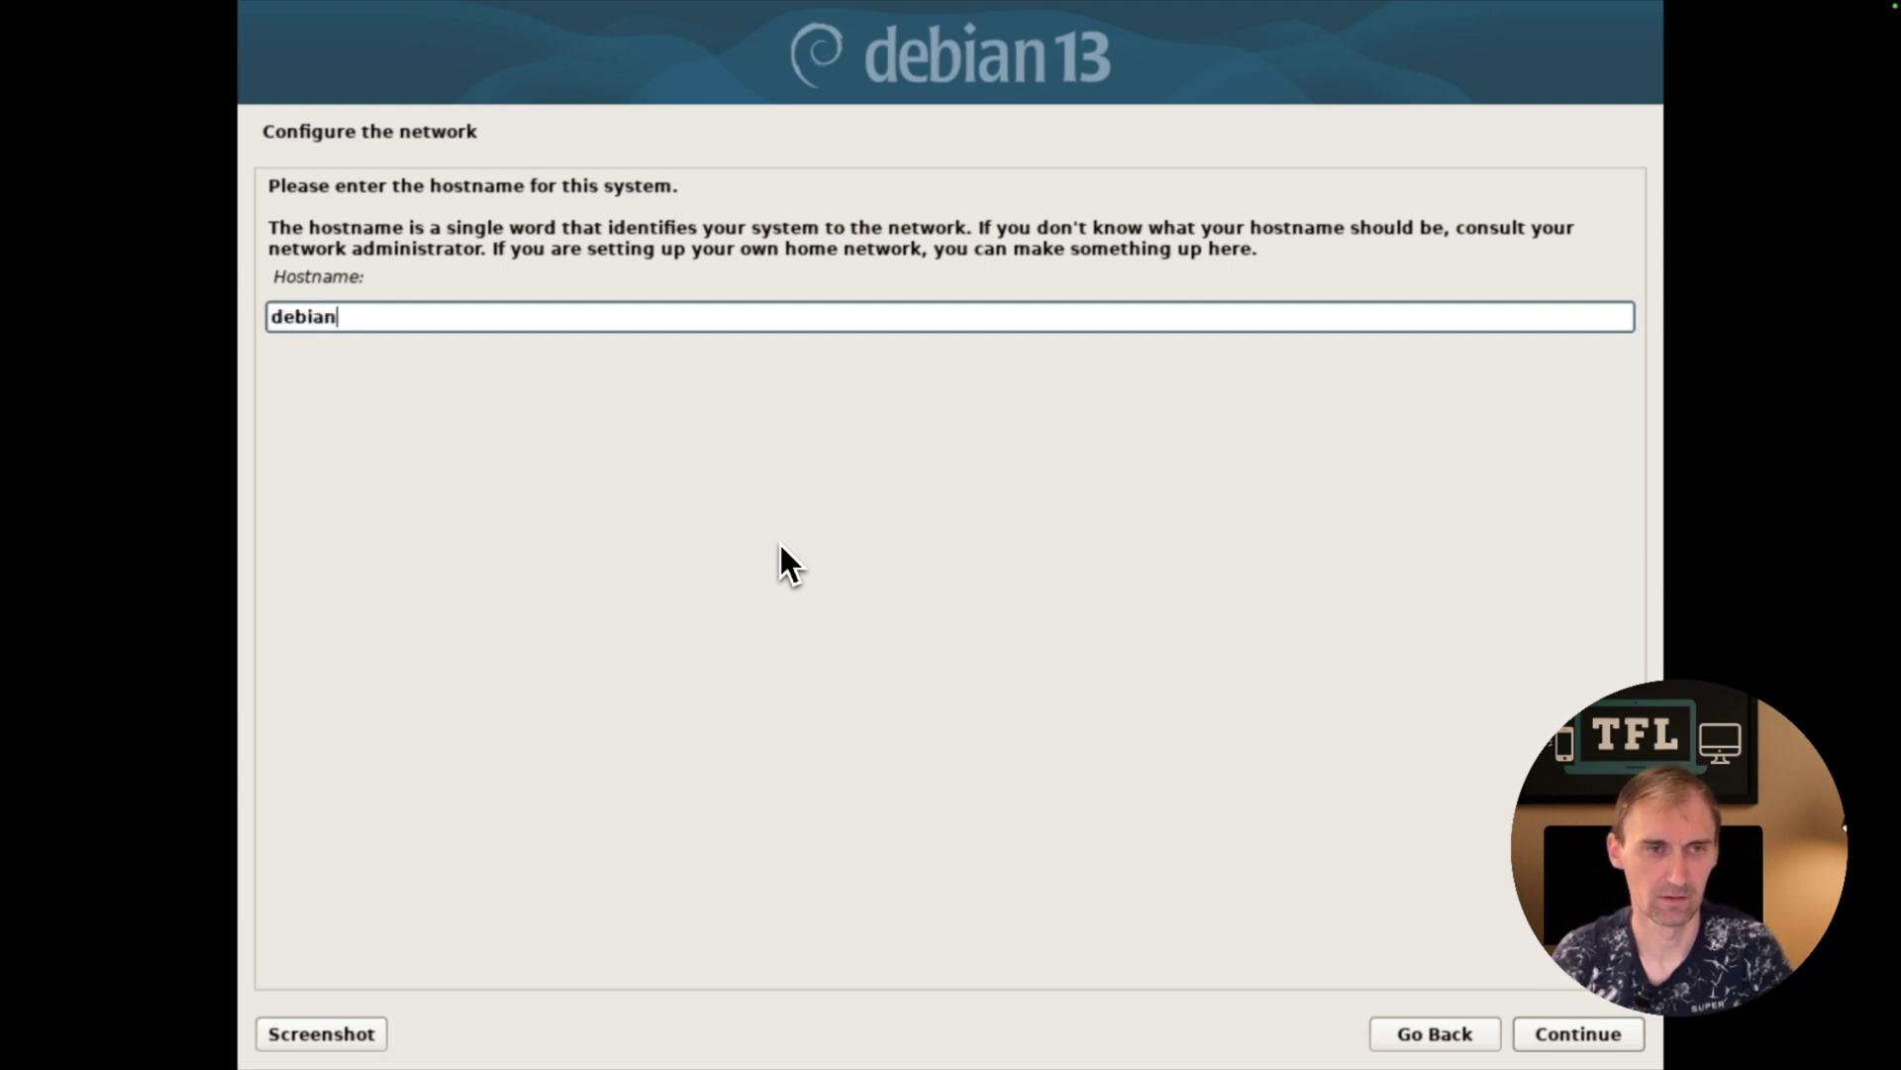
{"action": "key", "text": "Return"}
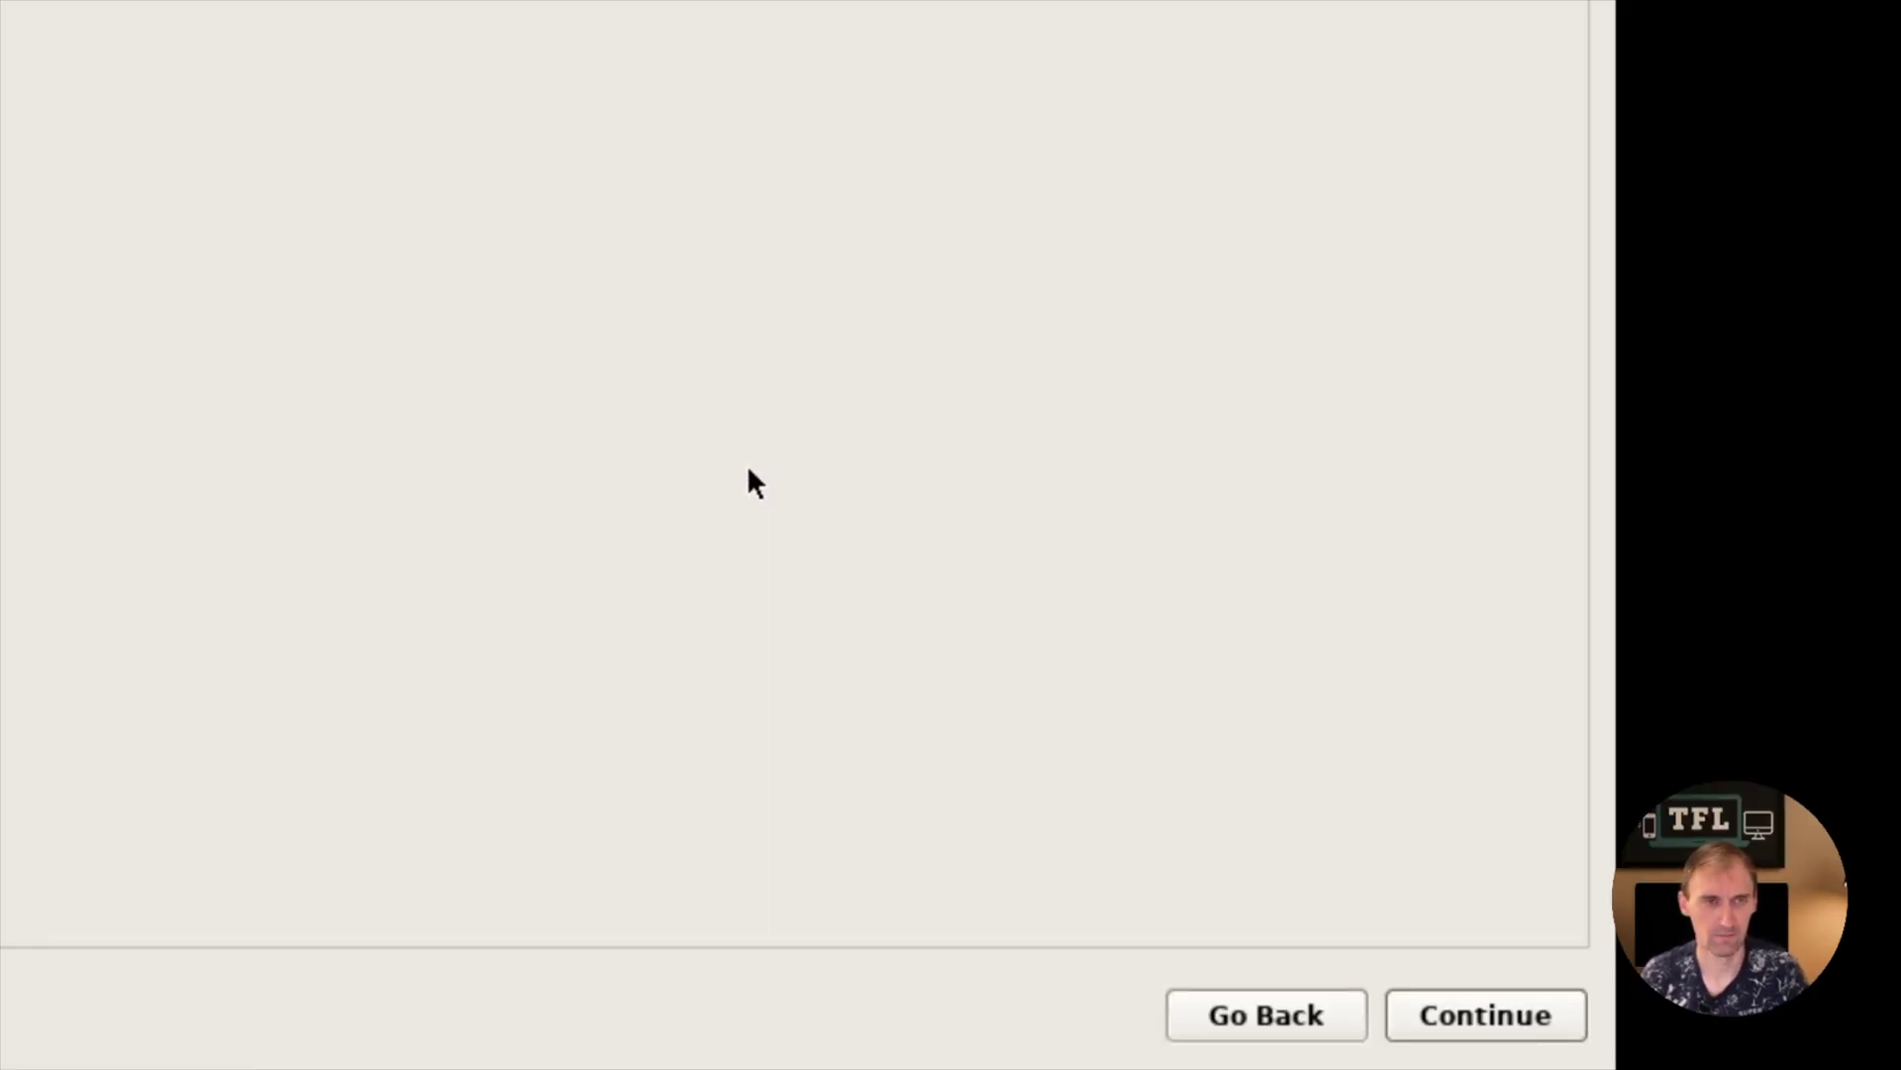
{"action": "key", "text": "Return"}
{"action": "type", "text": "t"}
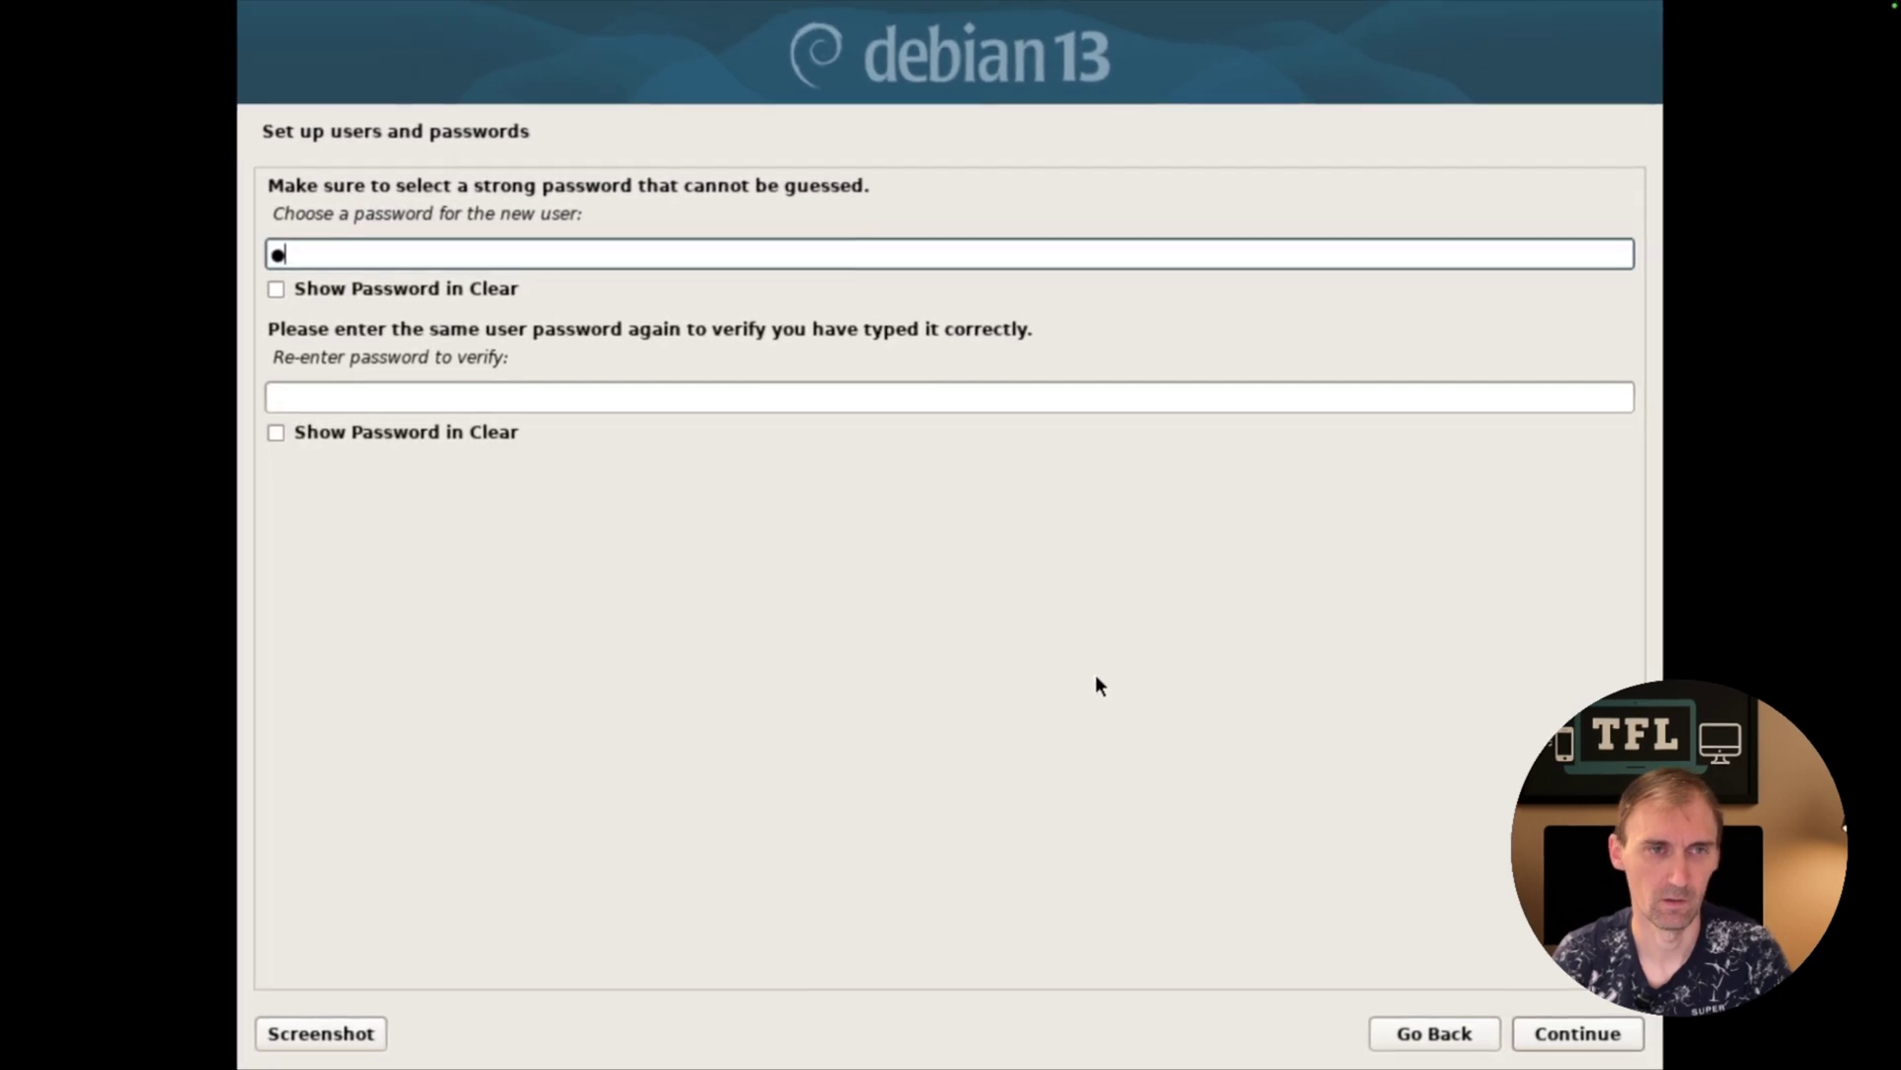
{"action": "key", "text": "Tab"}
{"action": "type", "text": "t"}
{"action": "key", "text": "Return"}
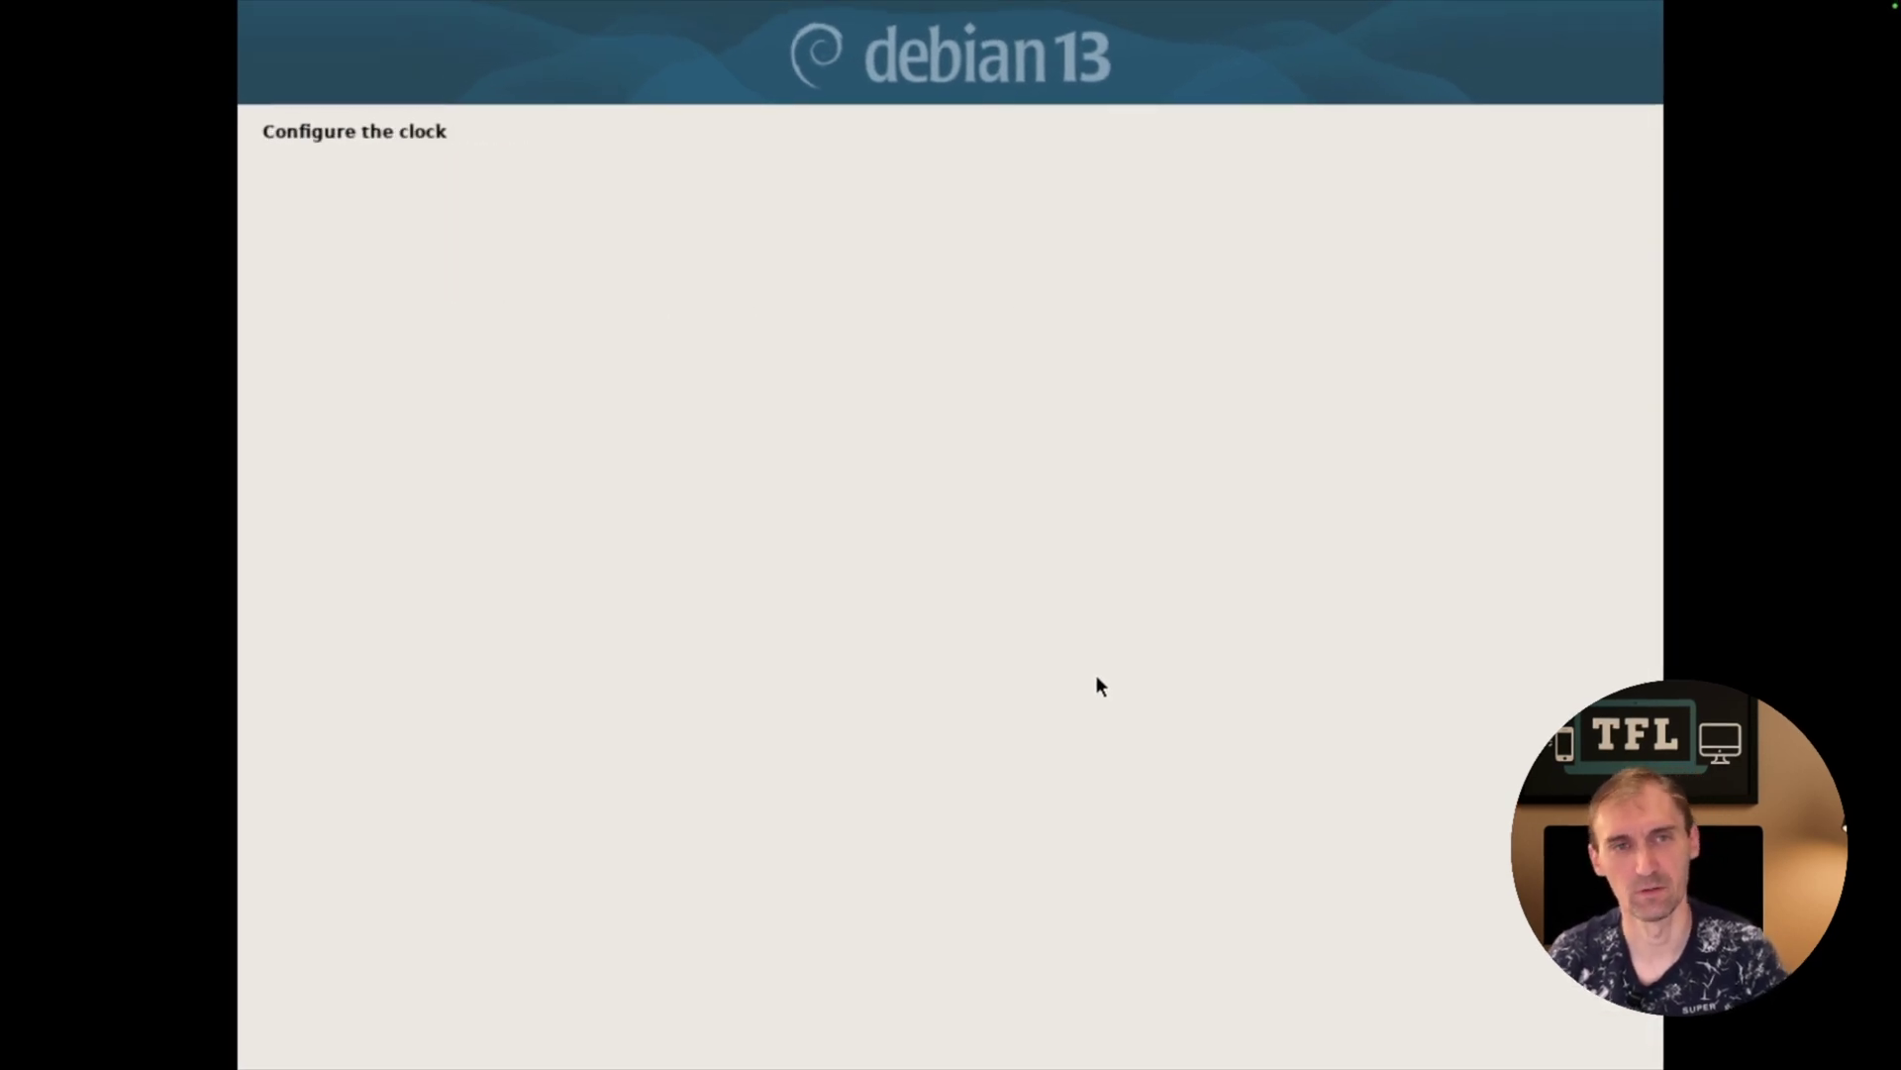
- Partition the whole disk with guided partitioning, all files in one partition, and write changes
{"action": "key", "text": "Return"}
{"action": "key", "text": "Return"}
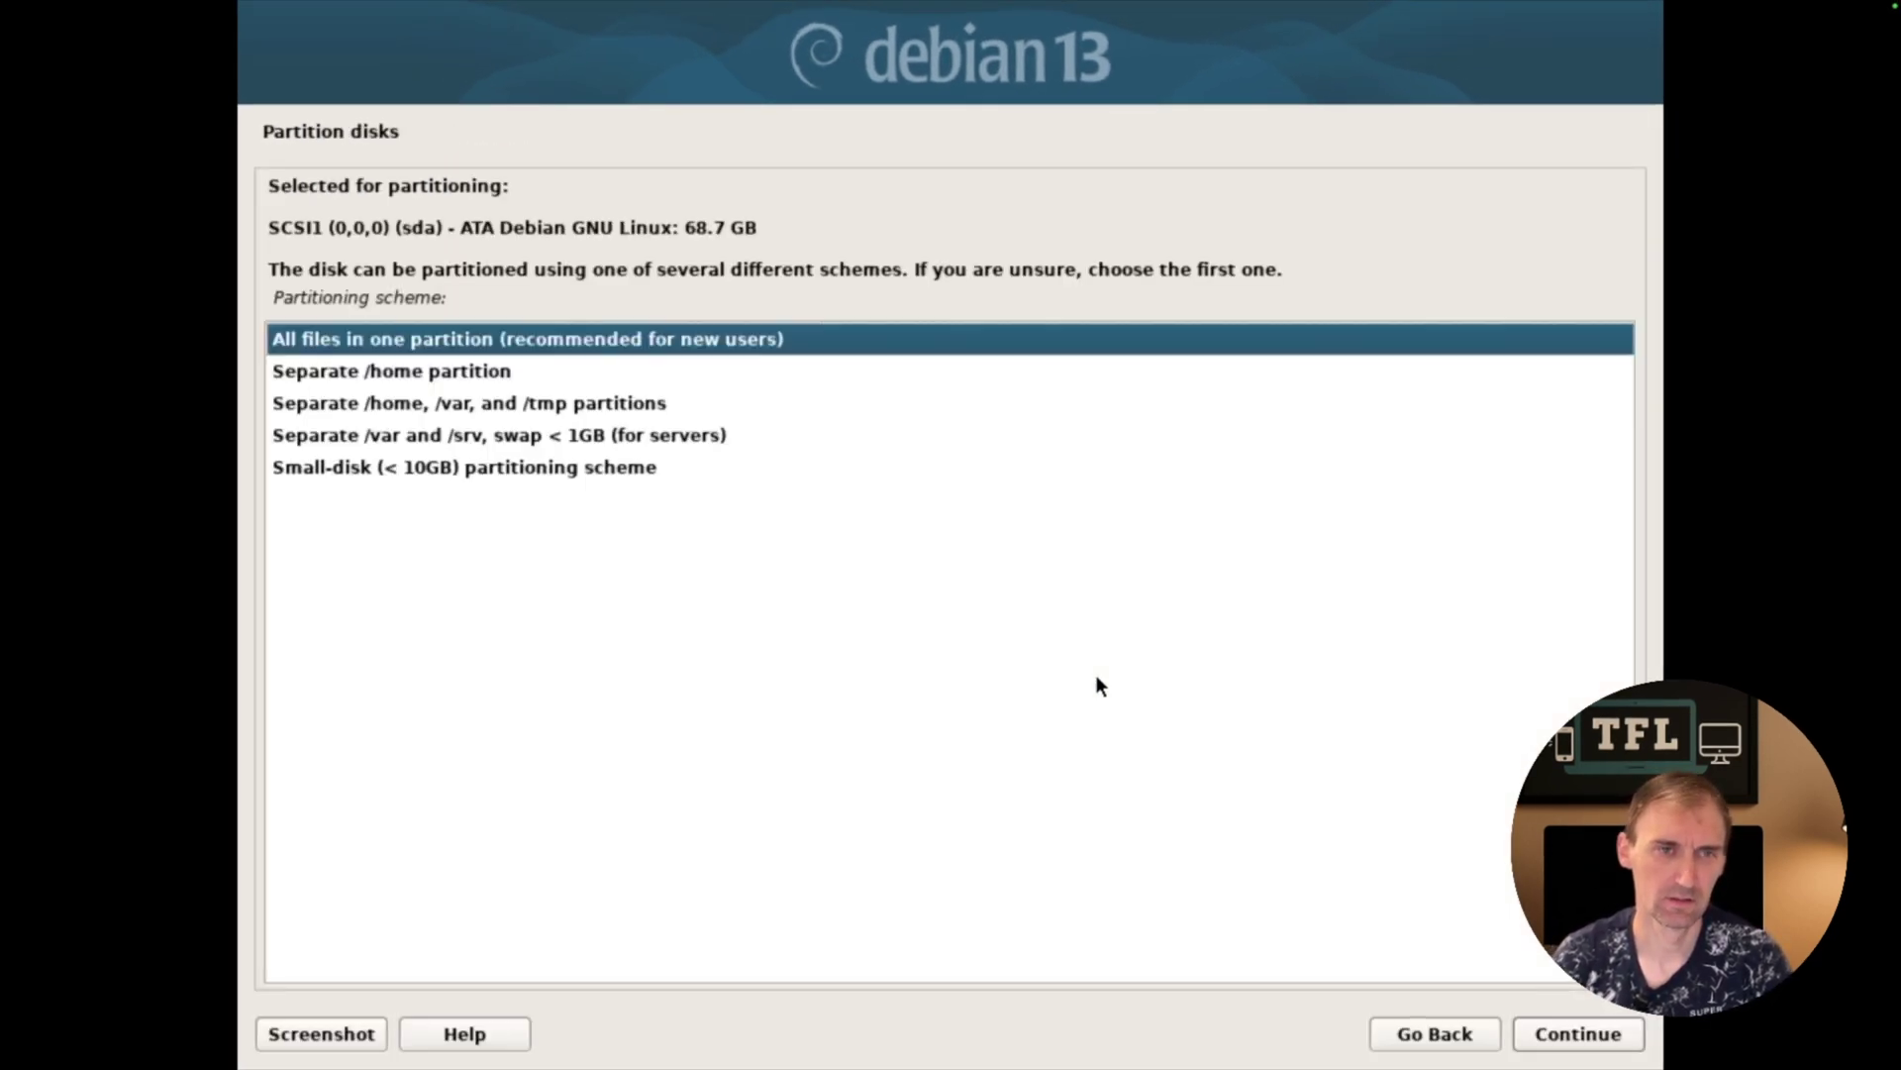
{"action": "key", "text": "Return"}
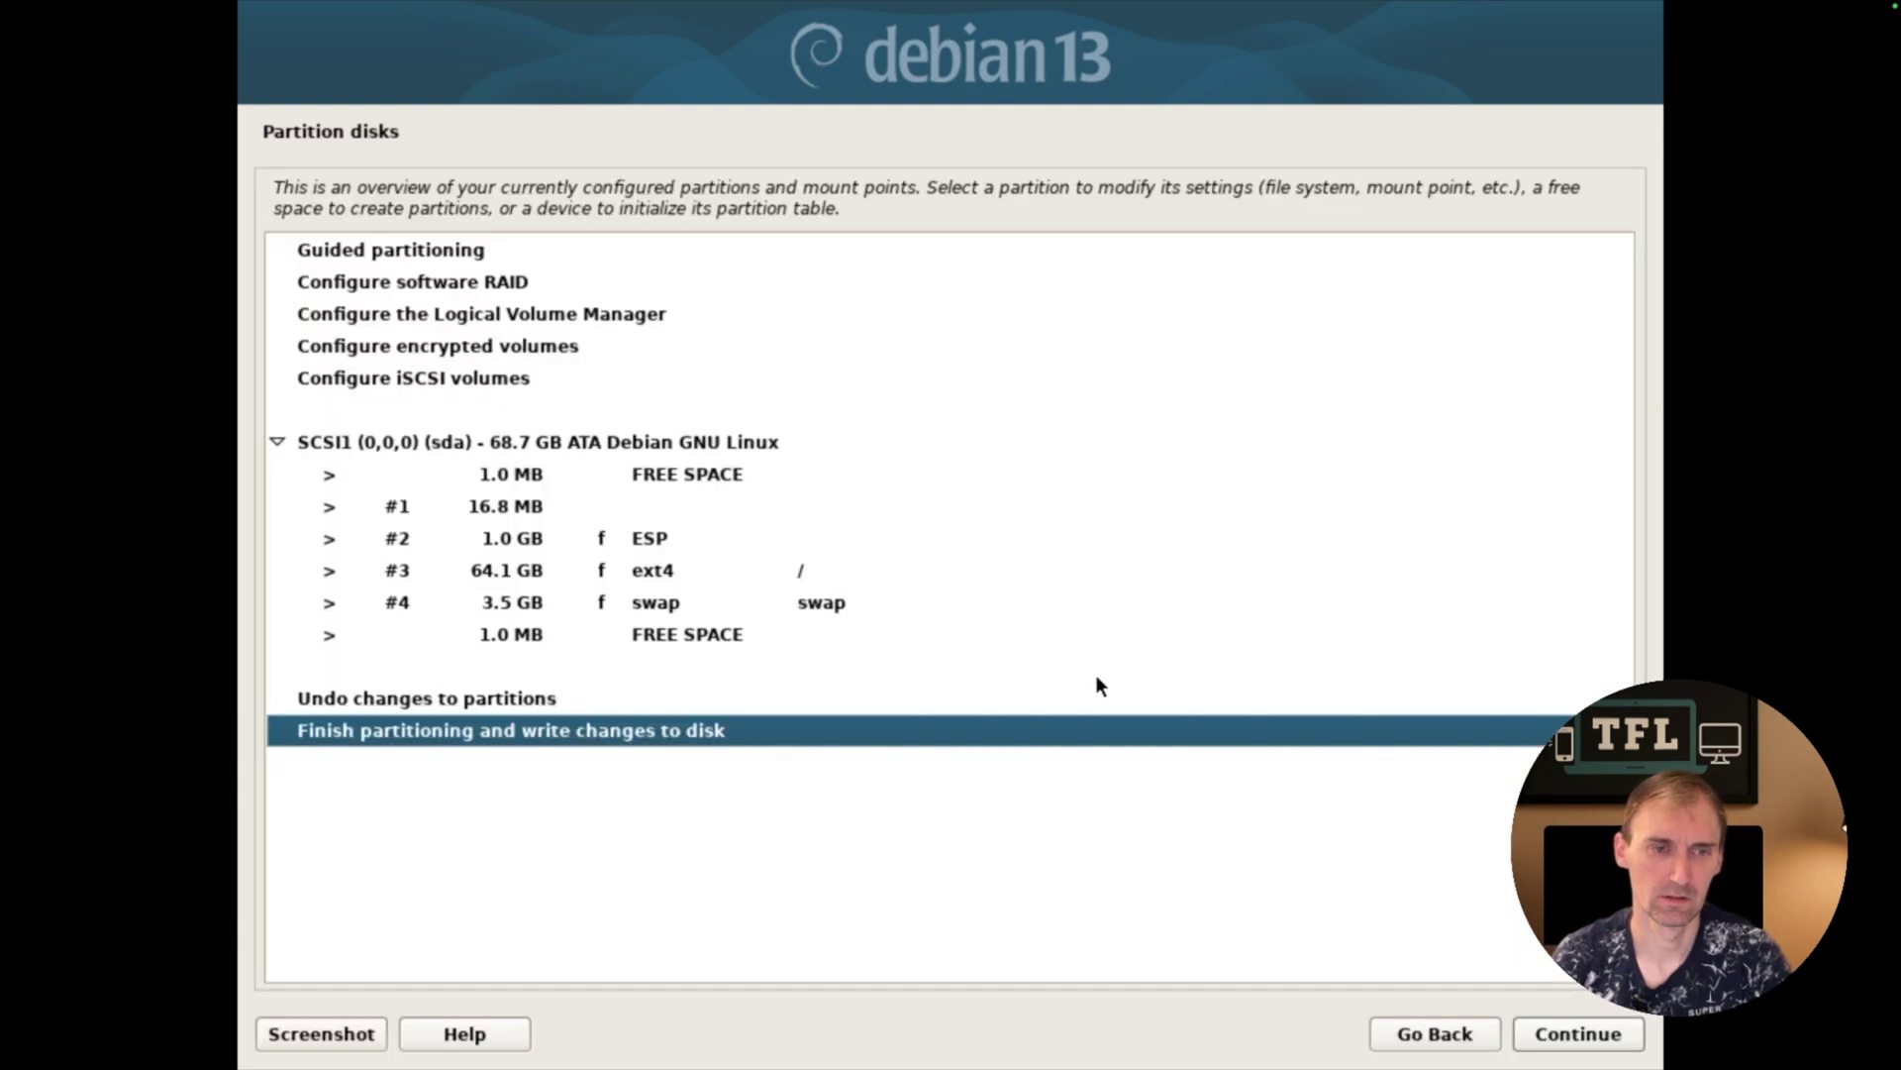
{"action": "key", "text": "Return"}
{"action": "key", "text": "Down"}
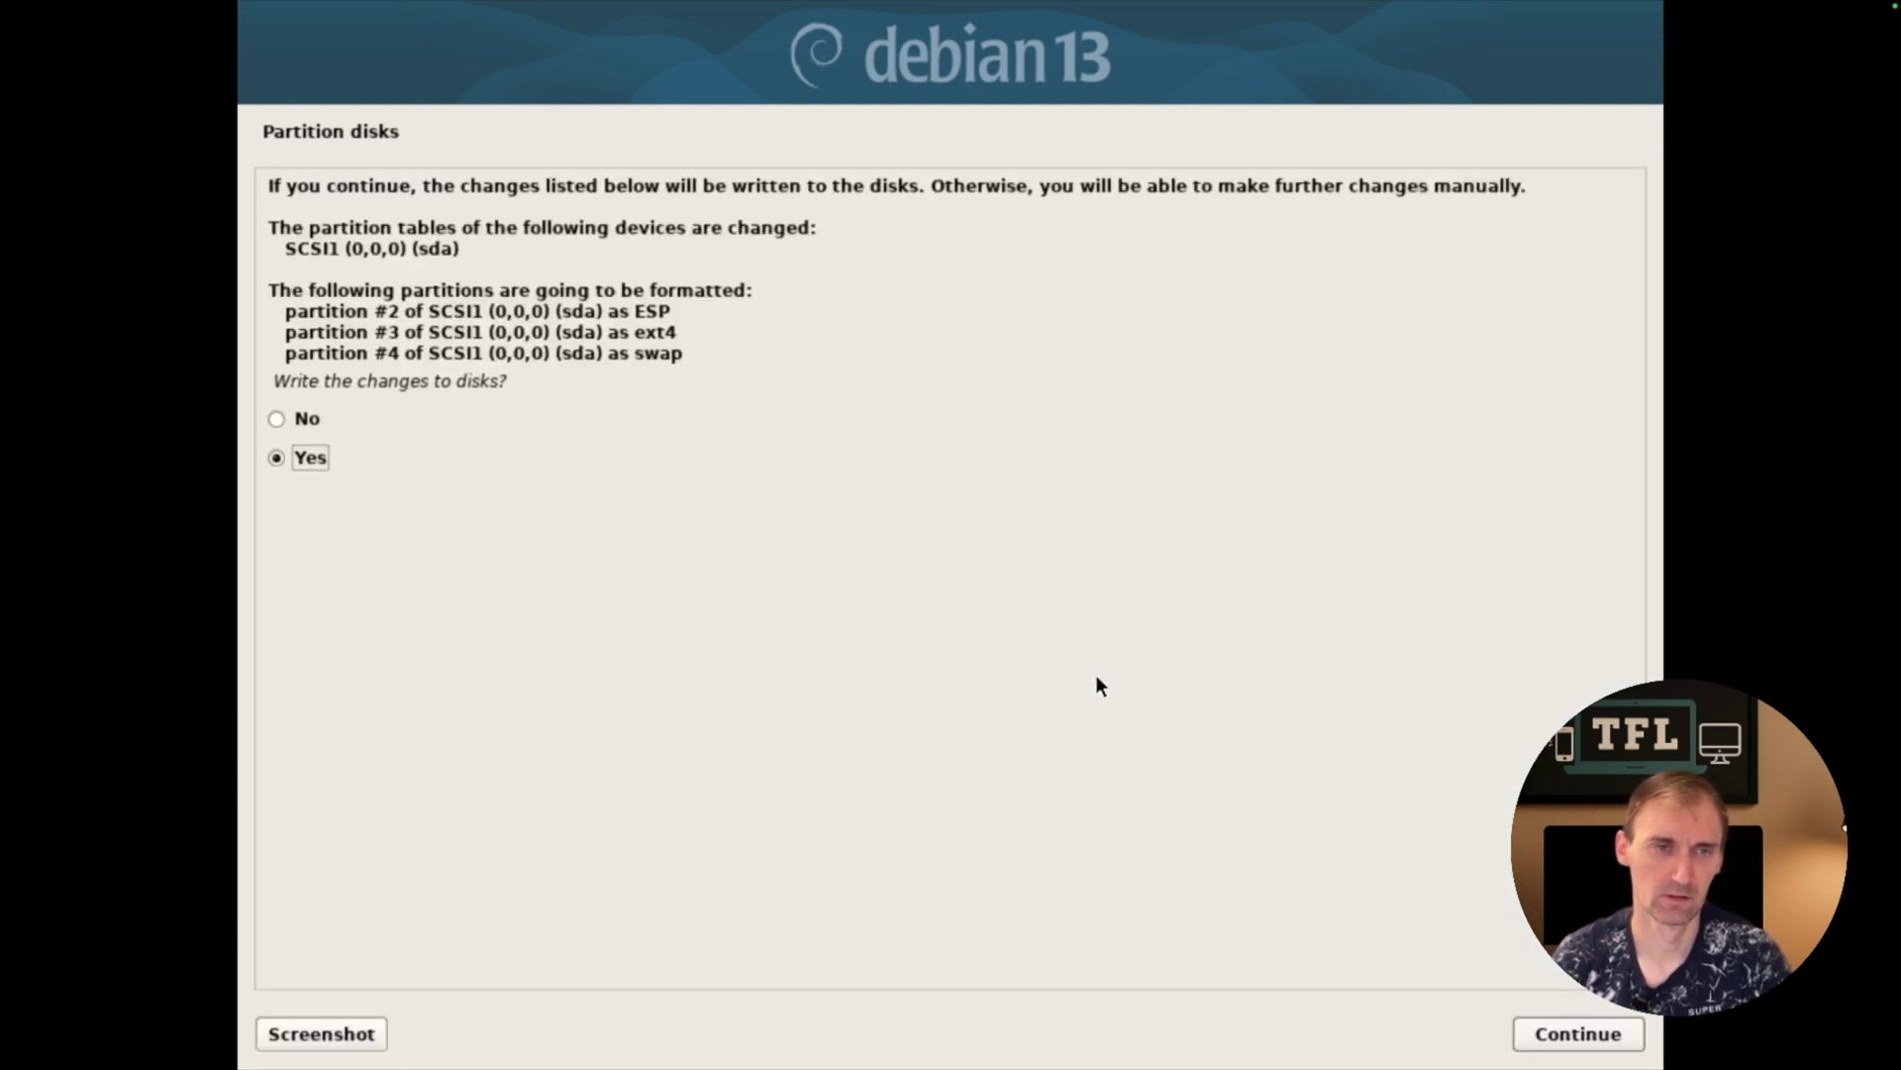
{"action": "key", "text": "Return"}
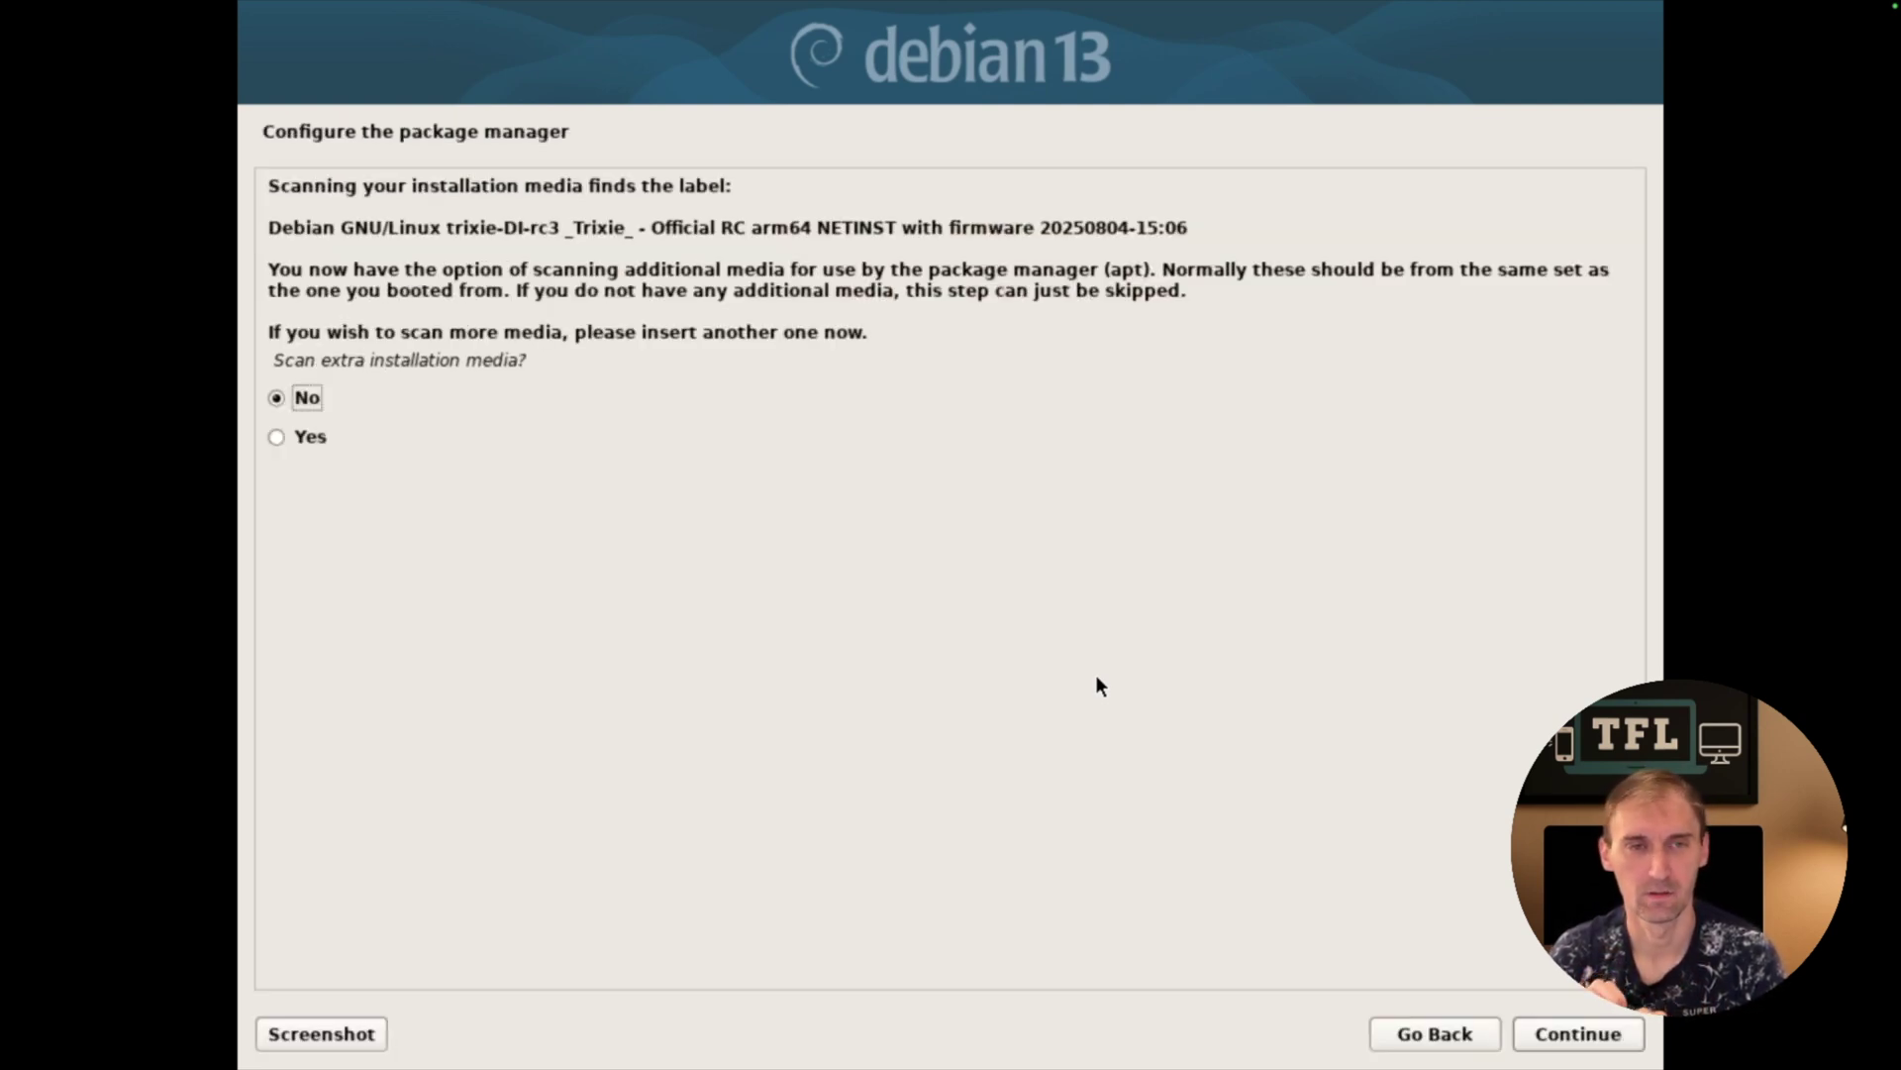
- Skip extra media, use a United Kingdom mirror with no proxy, and decline the popularity-contest survey
{"action": "key", "text": "Return"}
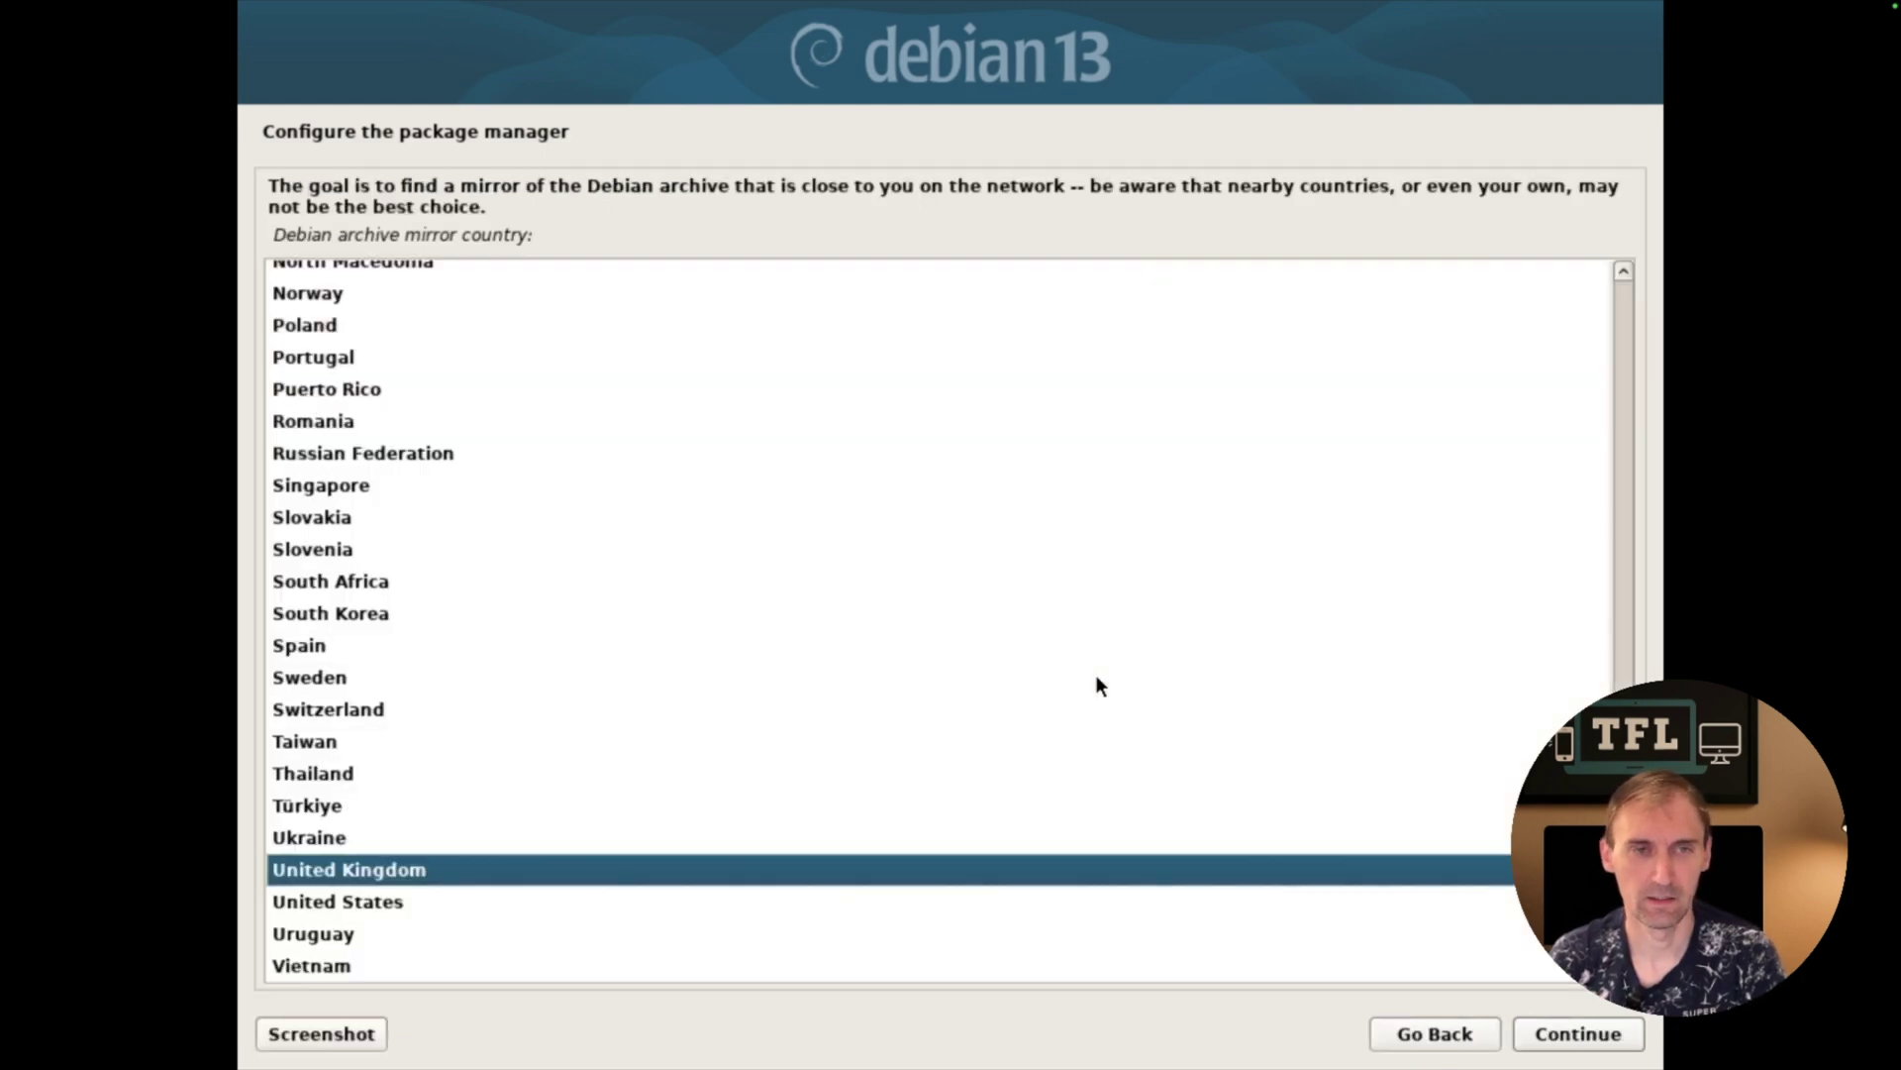
{"action": "key", "text": "Return"}
{"action": "key", "text": "Return"}
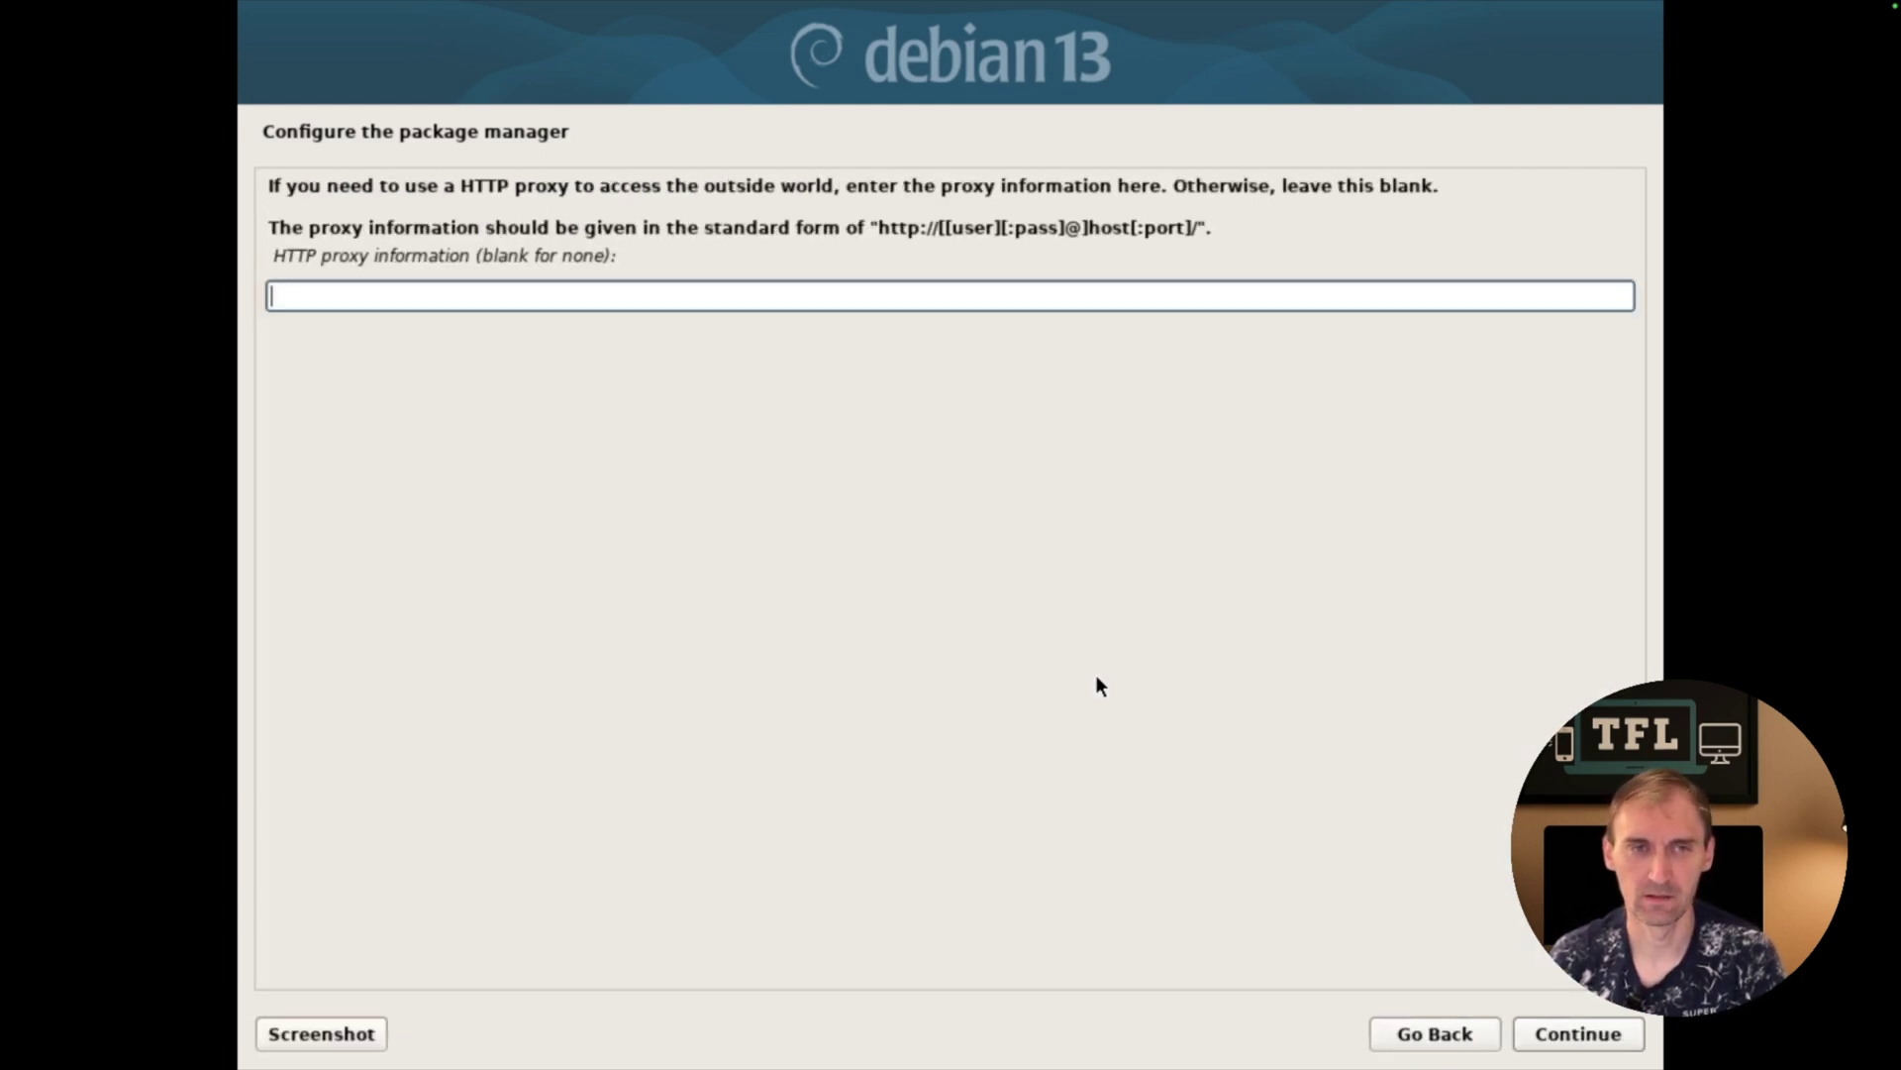
{"action": "key", "text": "Return"}
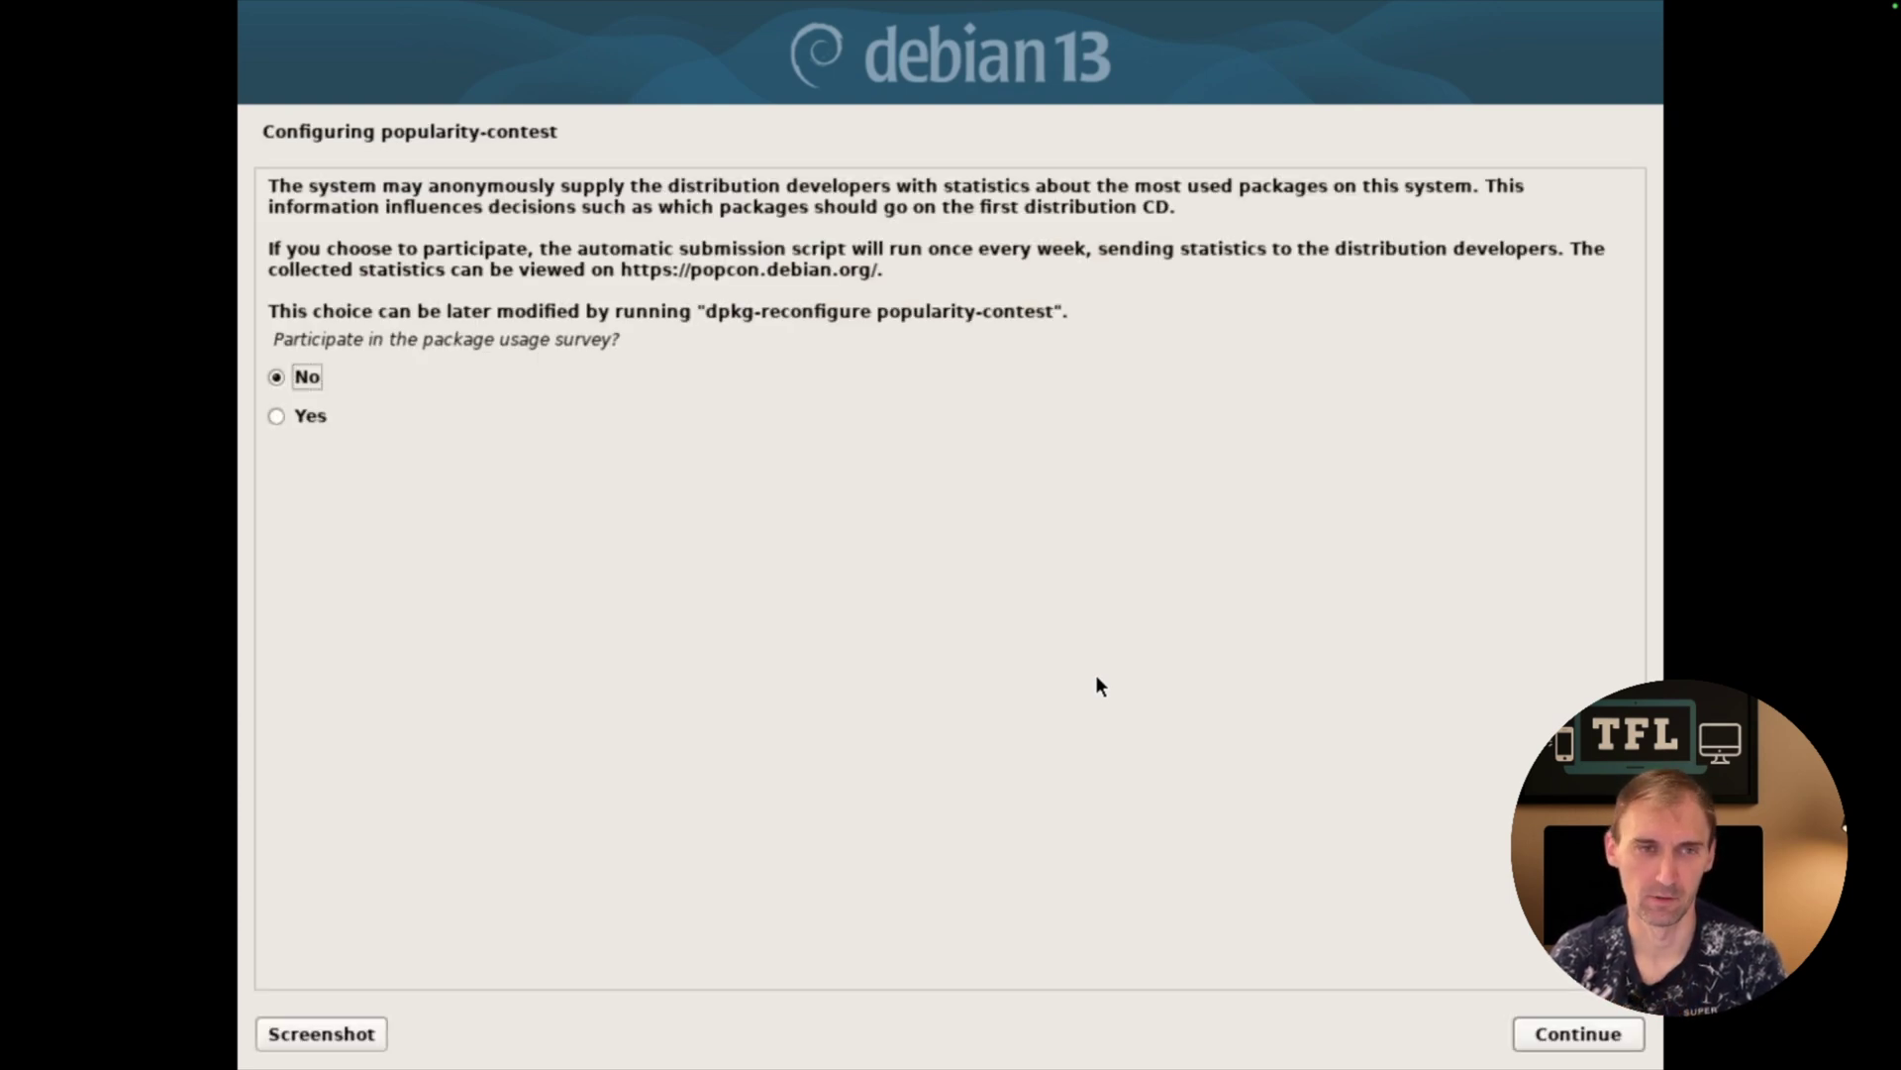
{"action": "key", "text": "Return"}
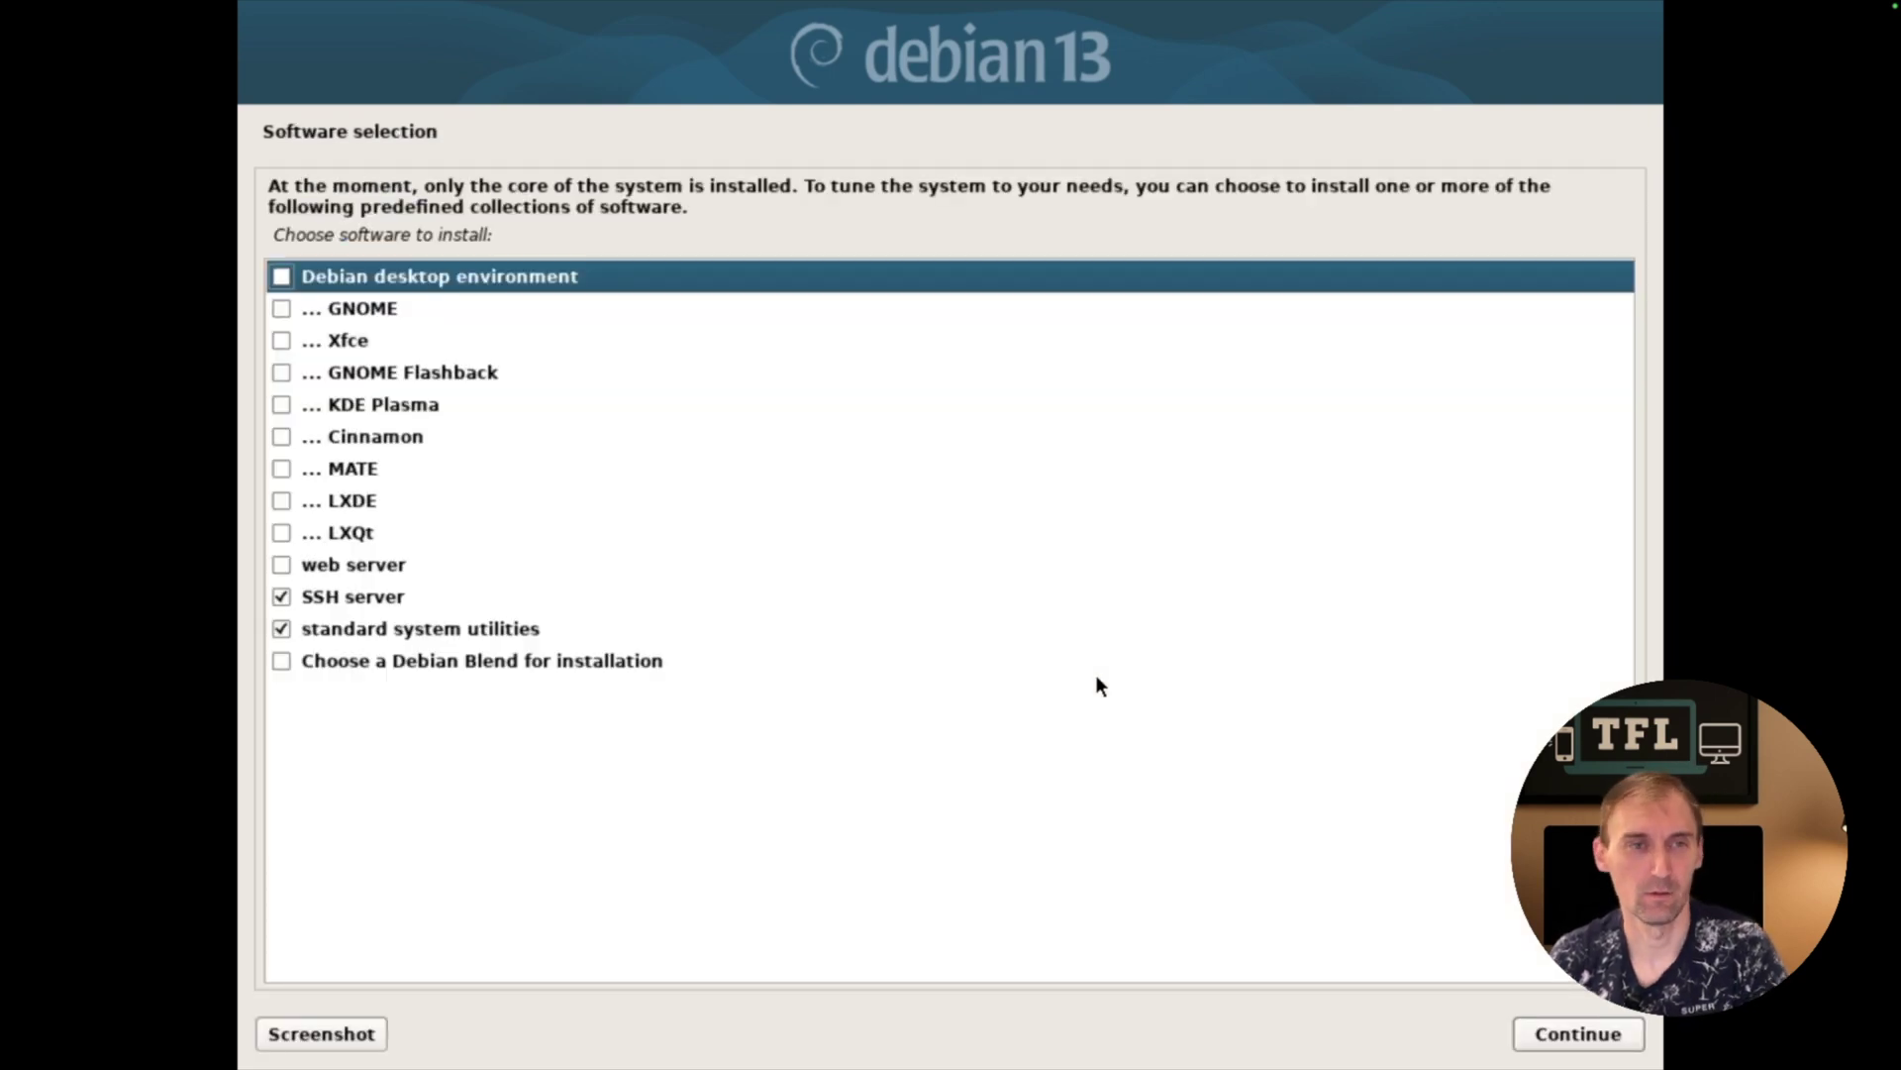
- Select the GNOME and KDE Plasma desktops in software selection and continue
{"action": "key", "text": "Down"}
{"action": "key", "text": "space"}
{"action": "key", "text": "Down"}
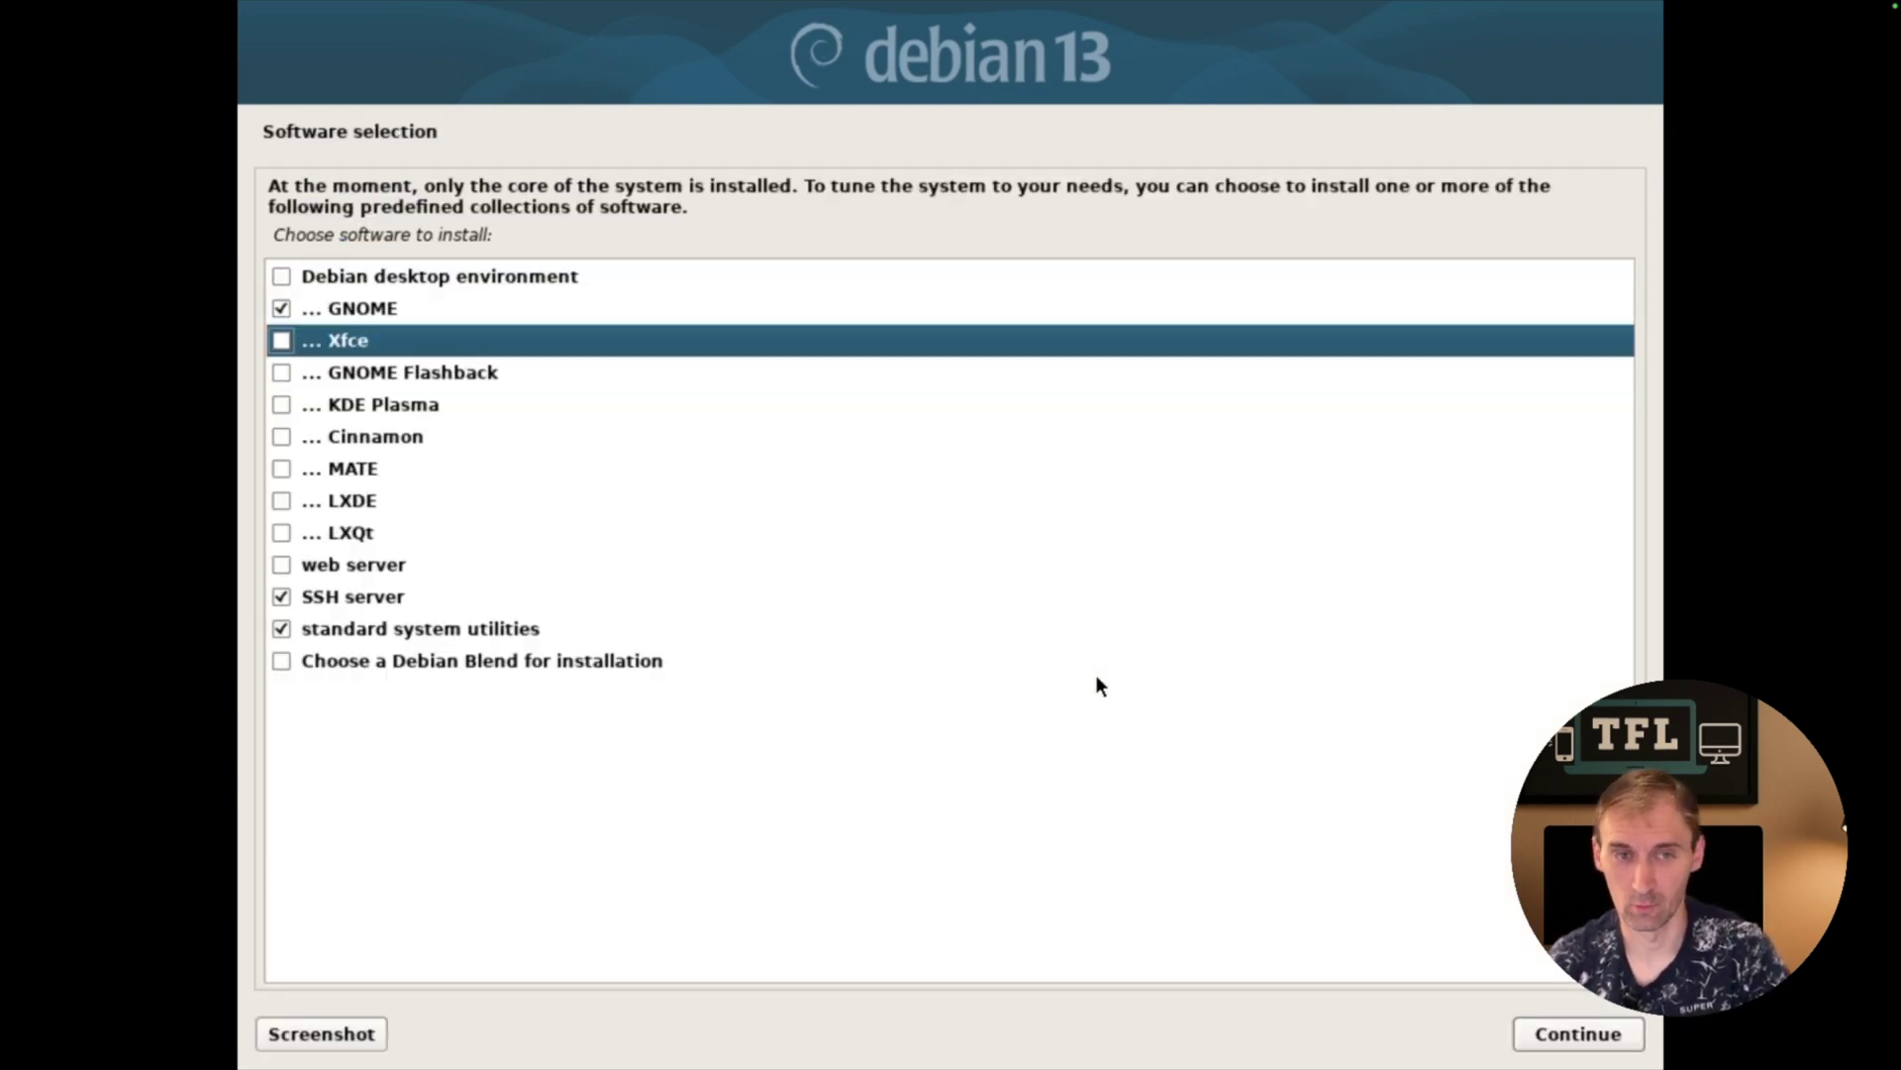
{"action": "key", "text": "Down"}
{"action": "key", "text": "space"}
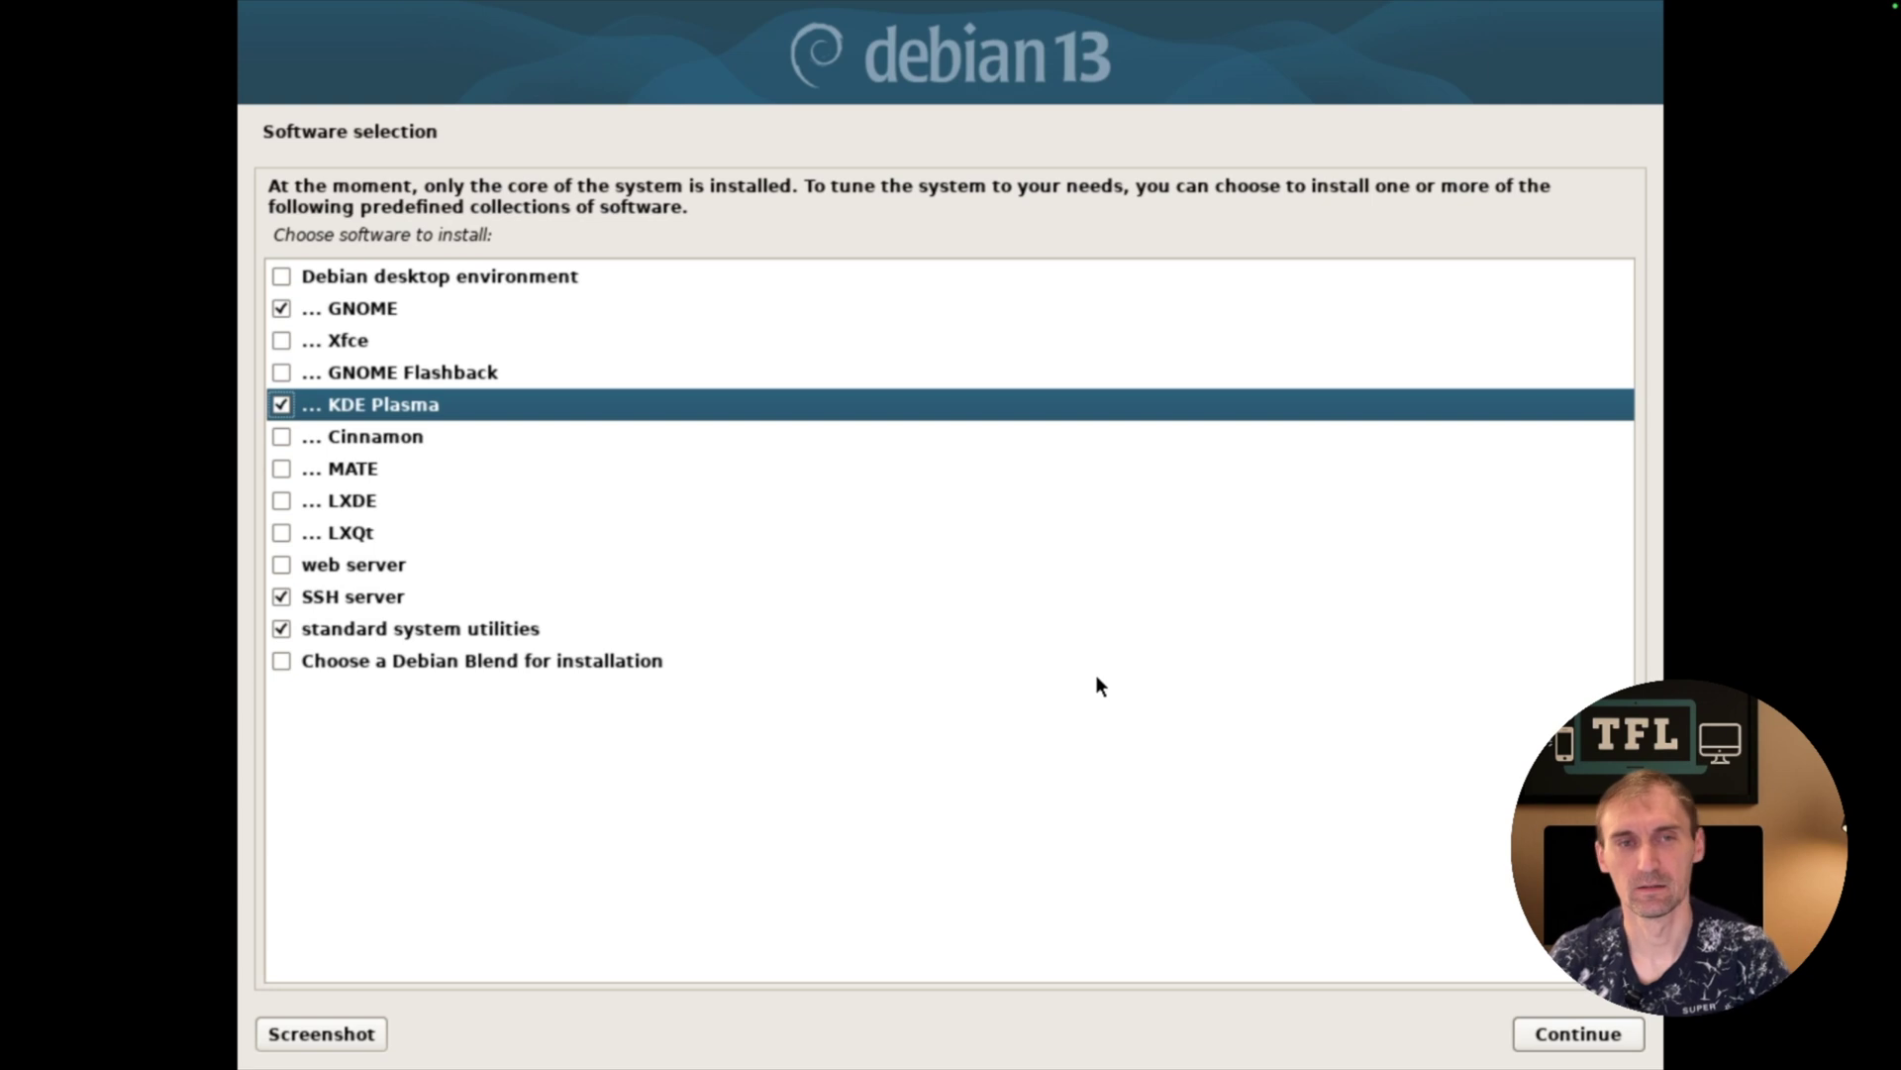
{"action": "left_click", "coordinate": [1579, 1033]}
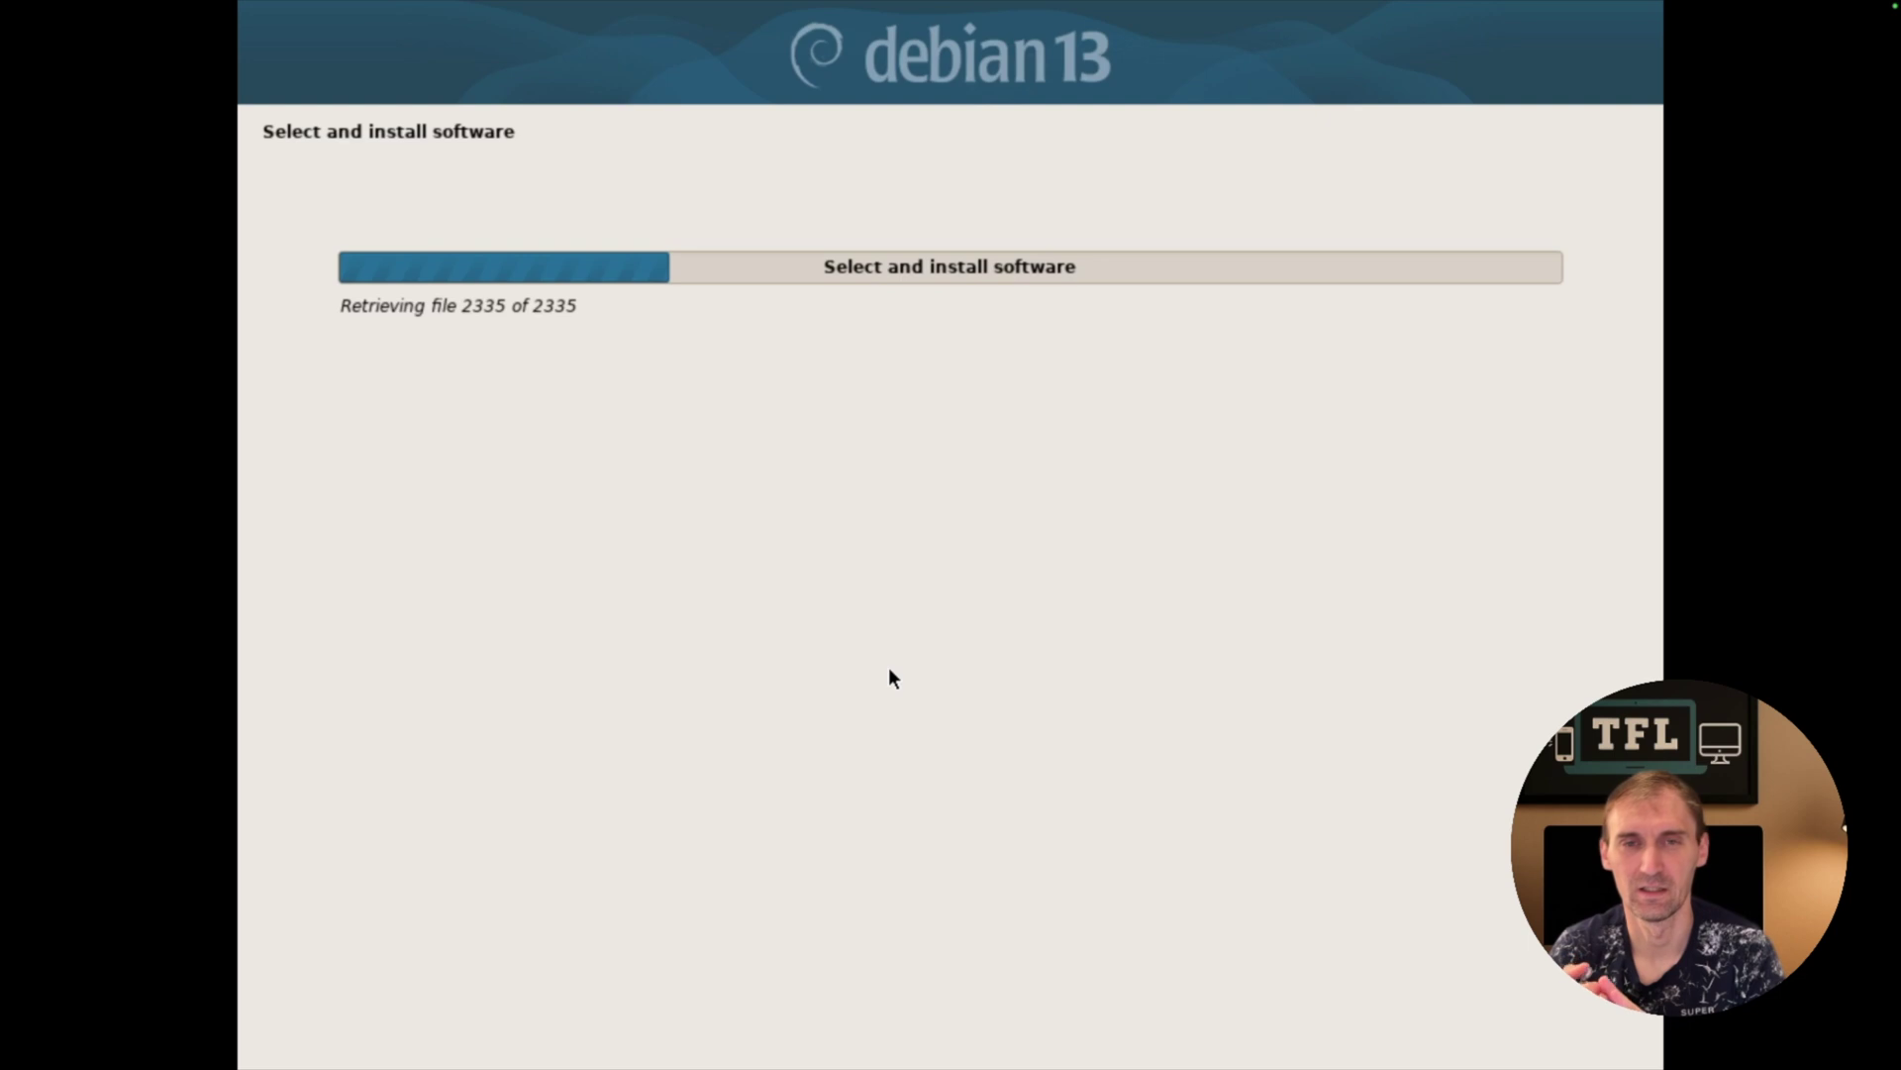
- Keep gdm3 as the default display manager and let the installation finish
{"action": "key", "text": "Return"}
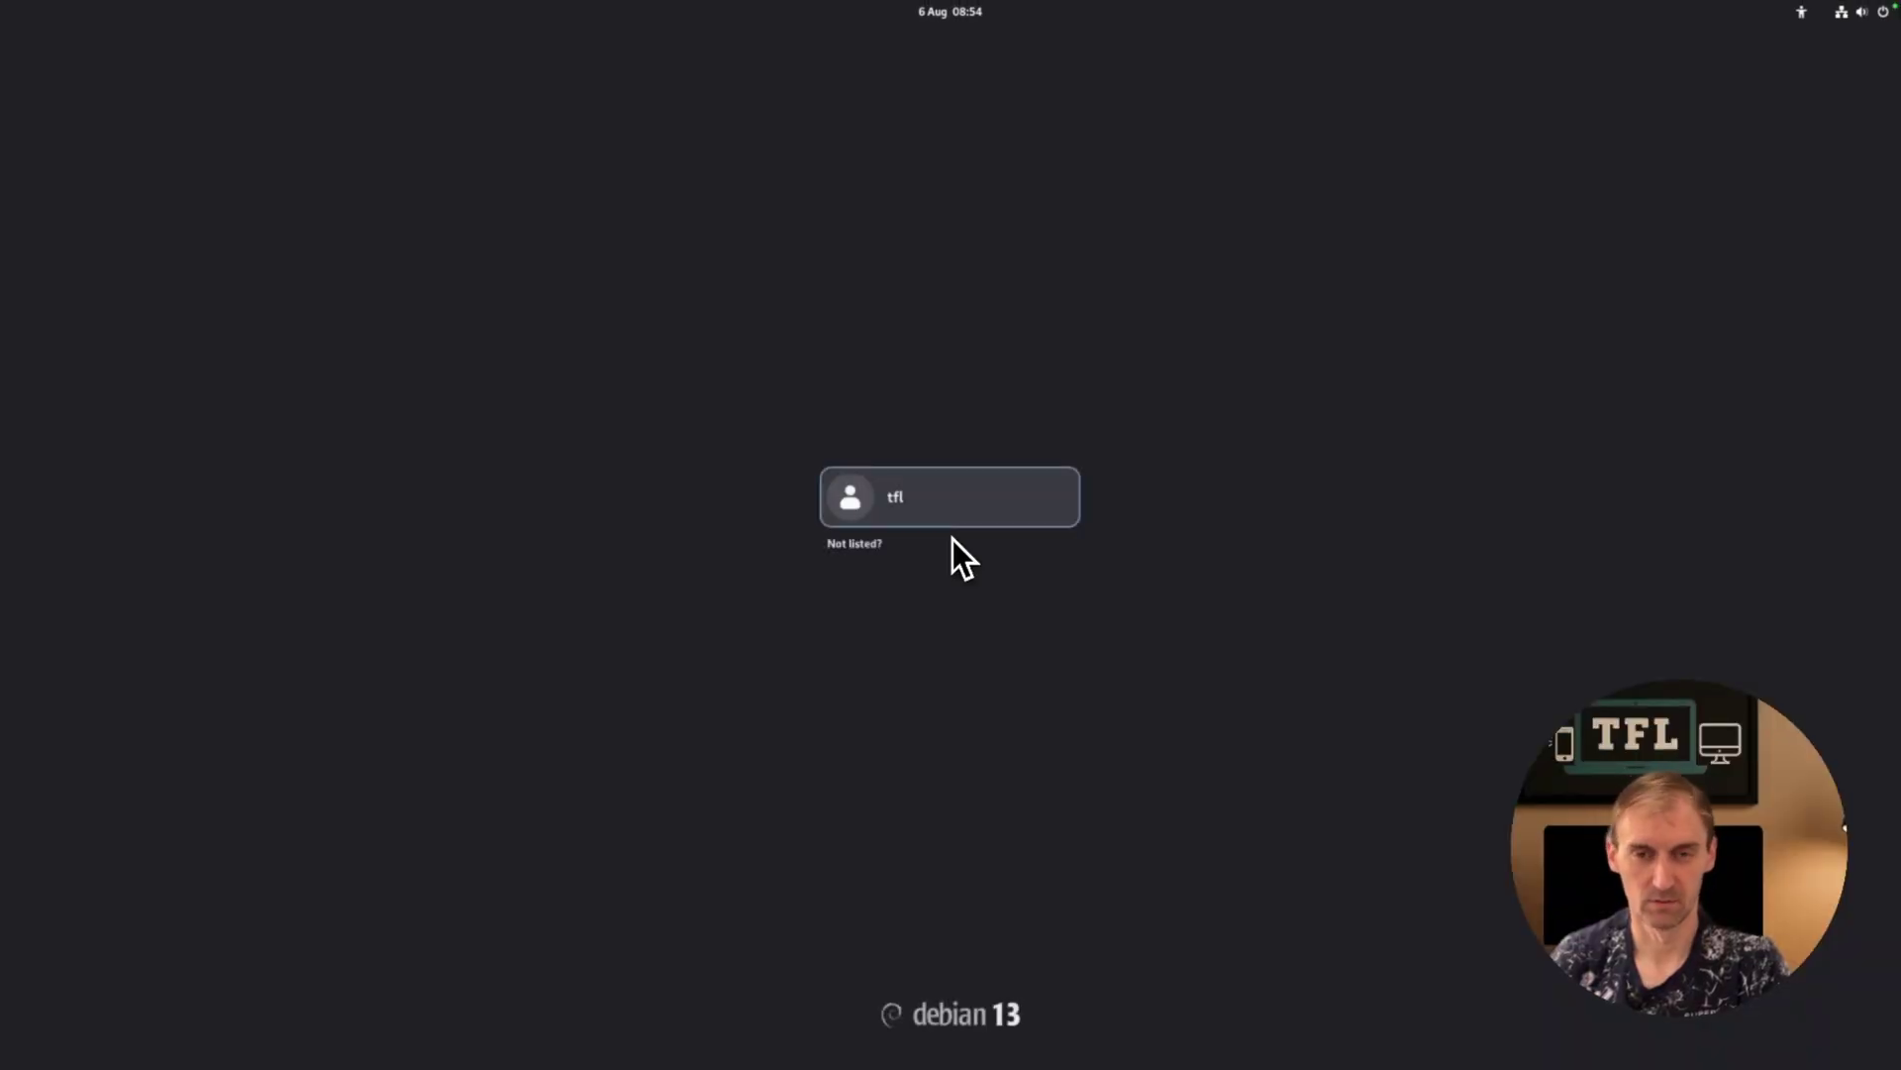
- Log in as the created user with their password
{"action": "left_click", "coordinate": [963, 513]}
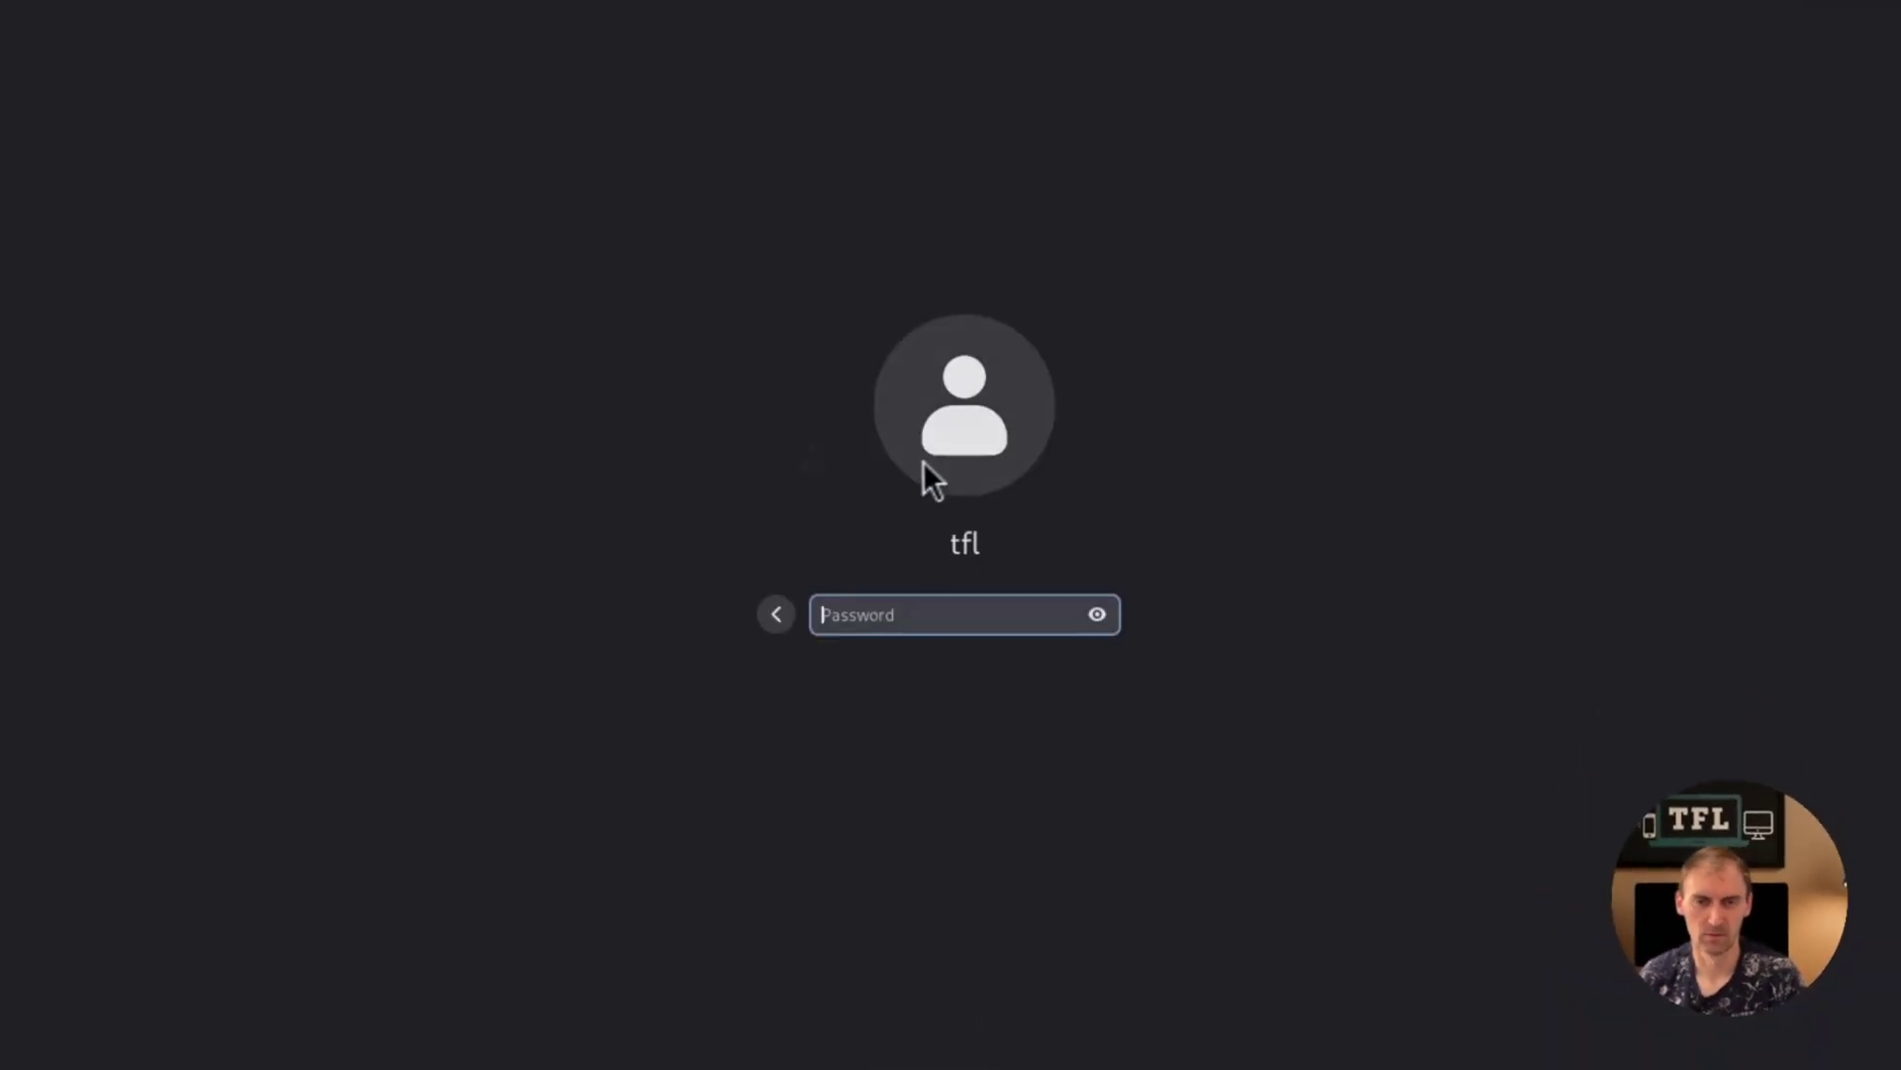
{"action": "type", "text": "1"}
{"action": "key", "text": "Return"}
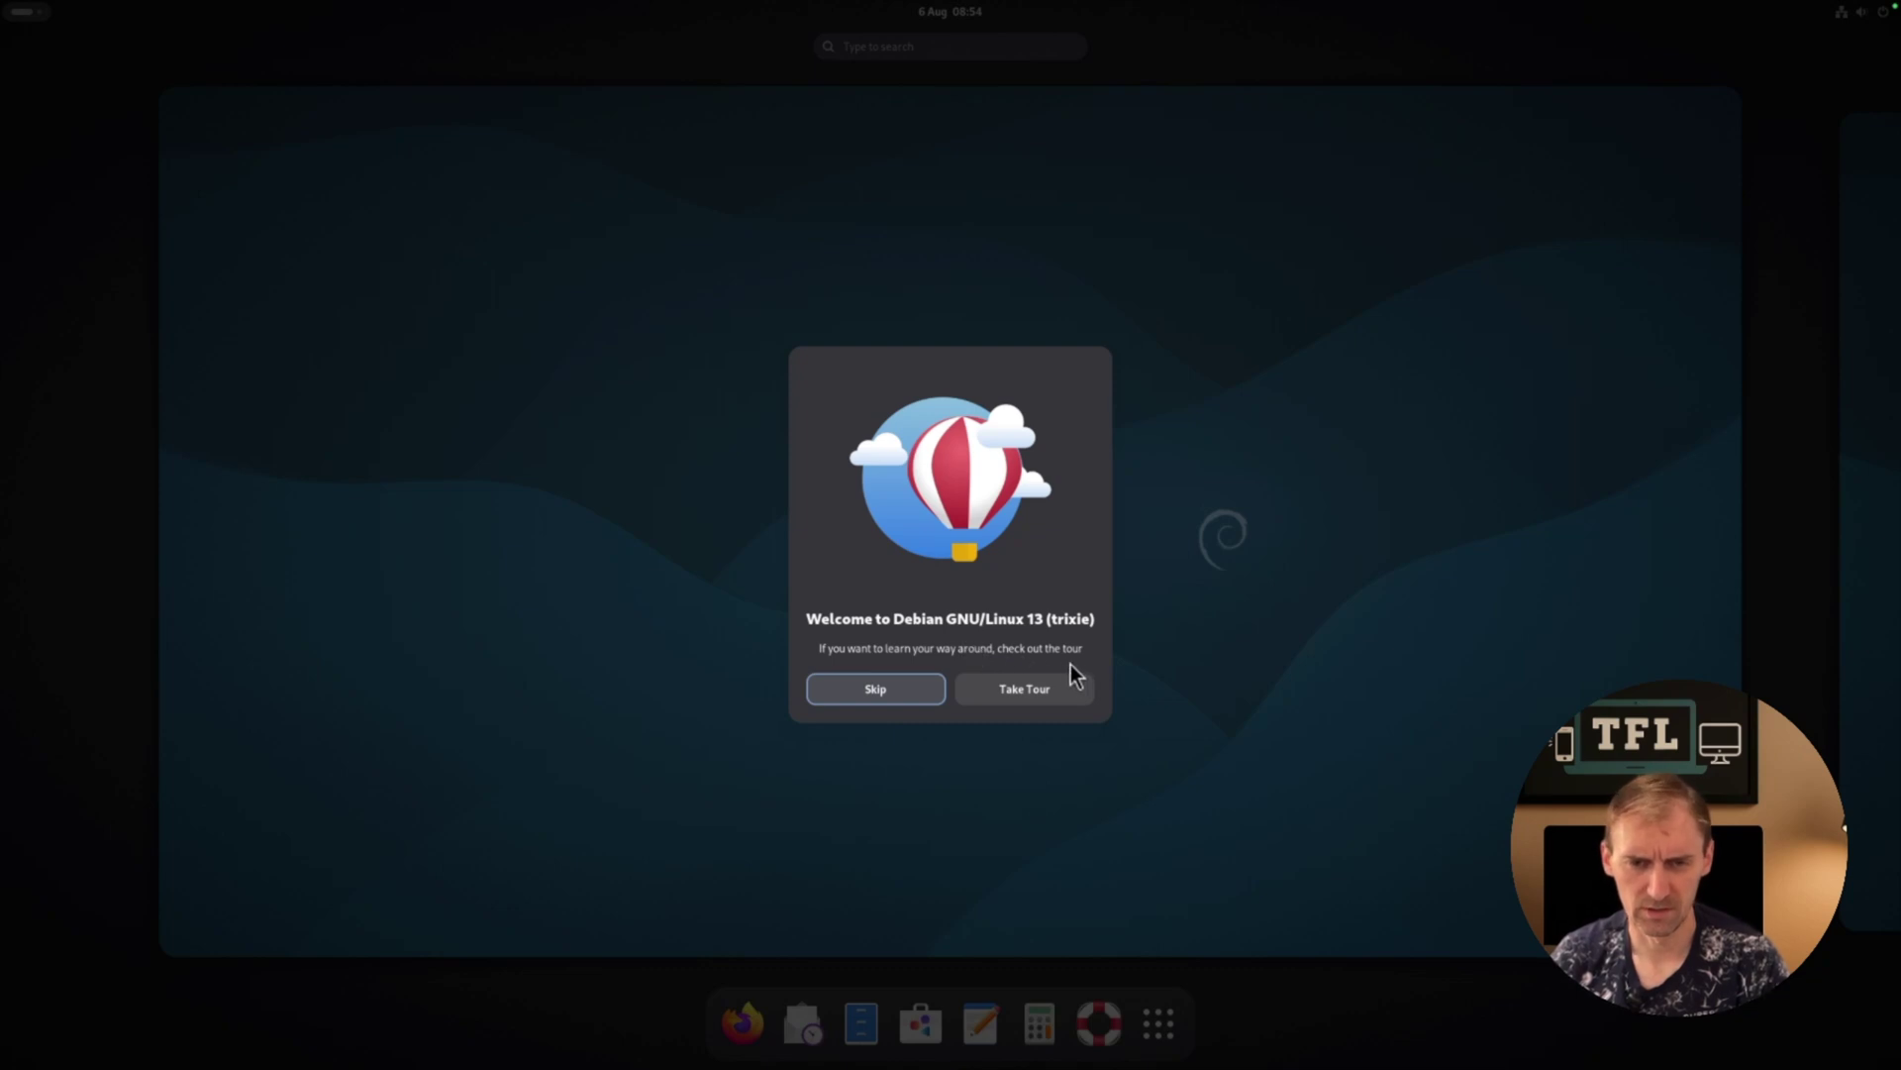
- Step through the GNOME welcome tour to its final page and close it
{"action": "left_click", "coordinate": [1060, 675]}
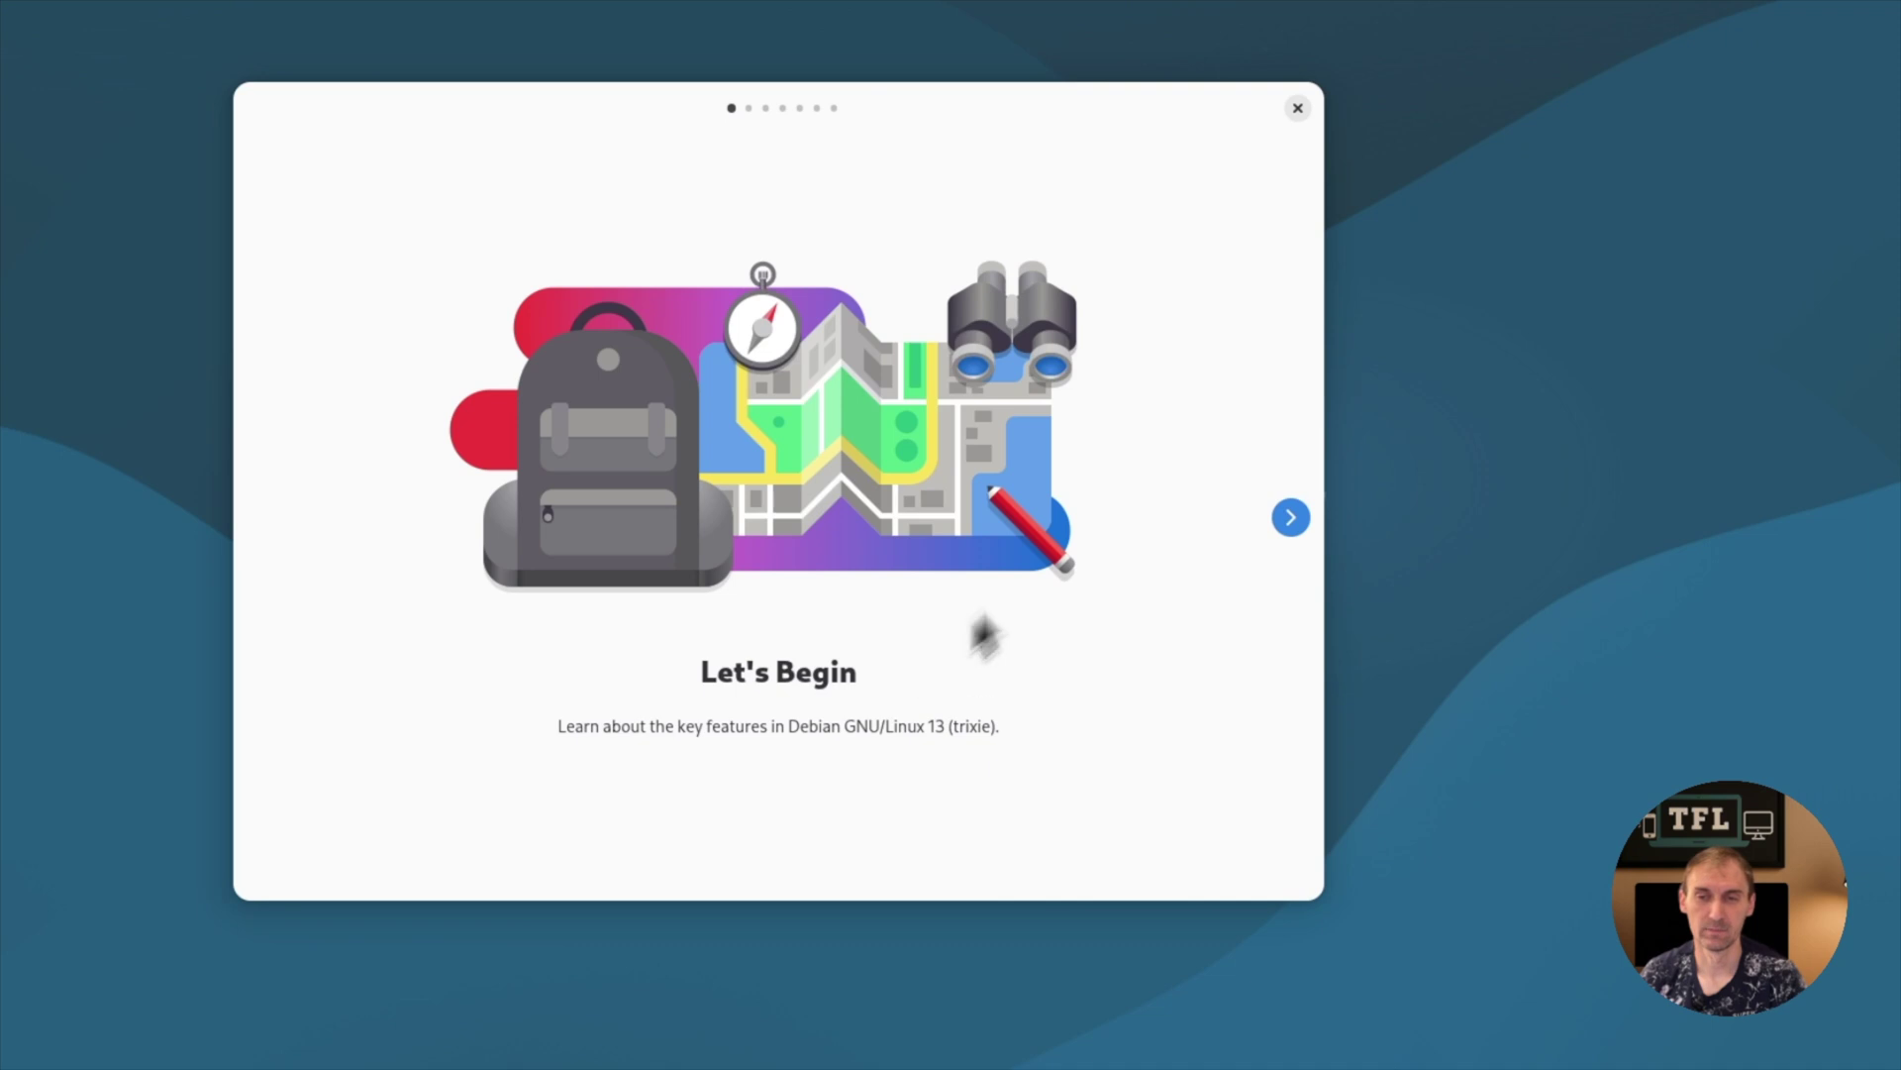
{"action": "left_click", "coordinate": [1287, 511]}
{"action": "key", "text": "Right"}
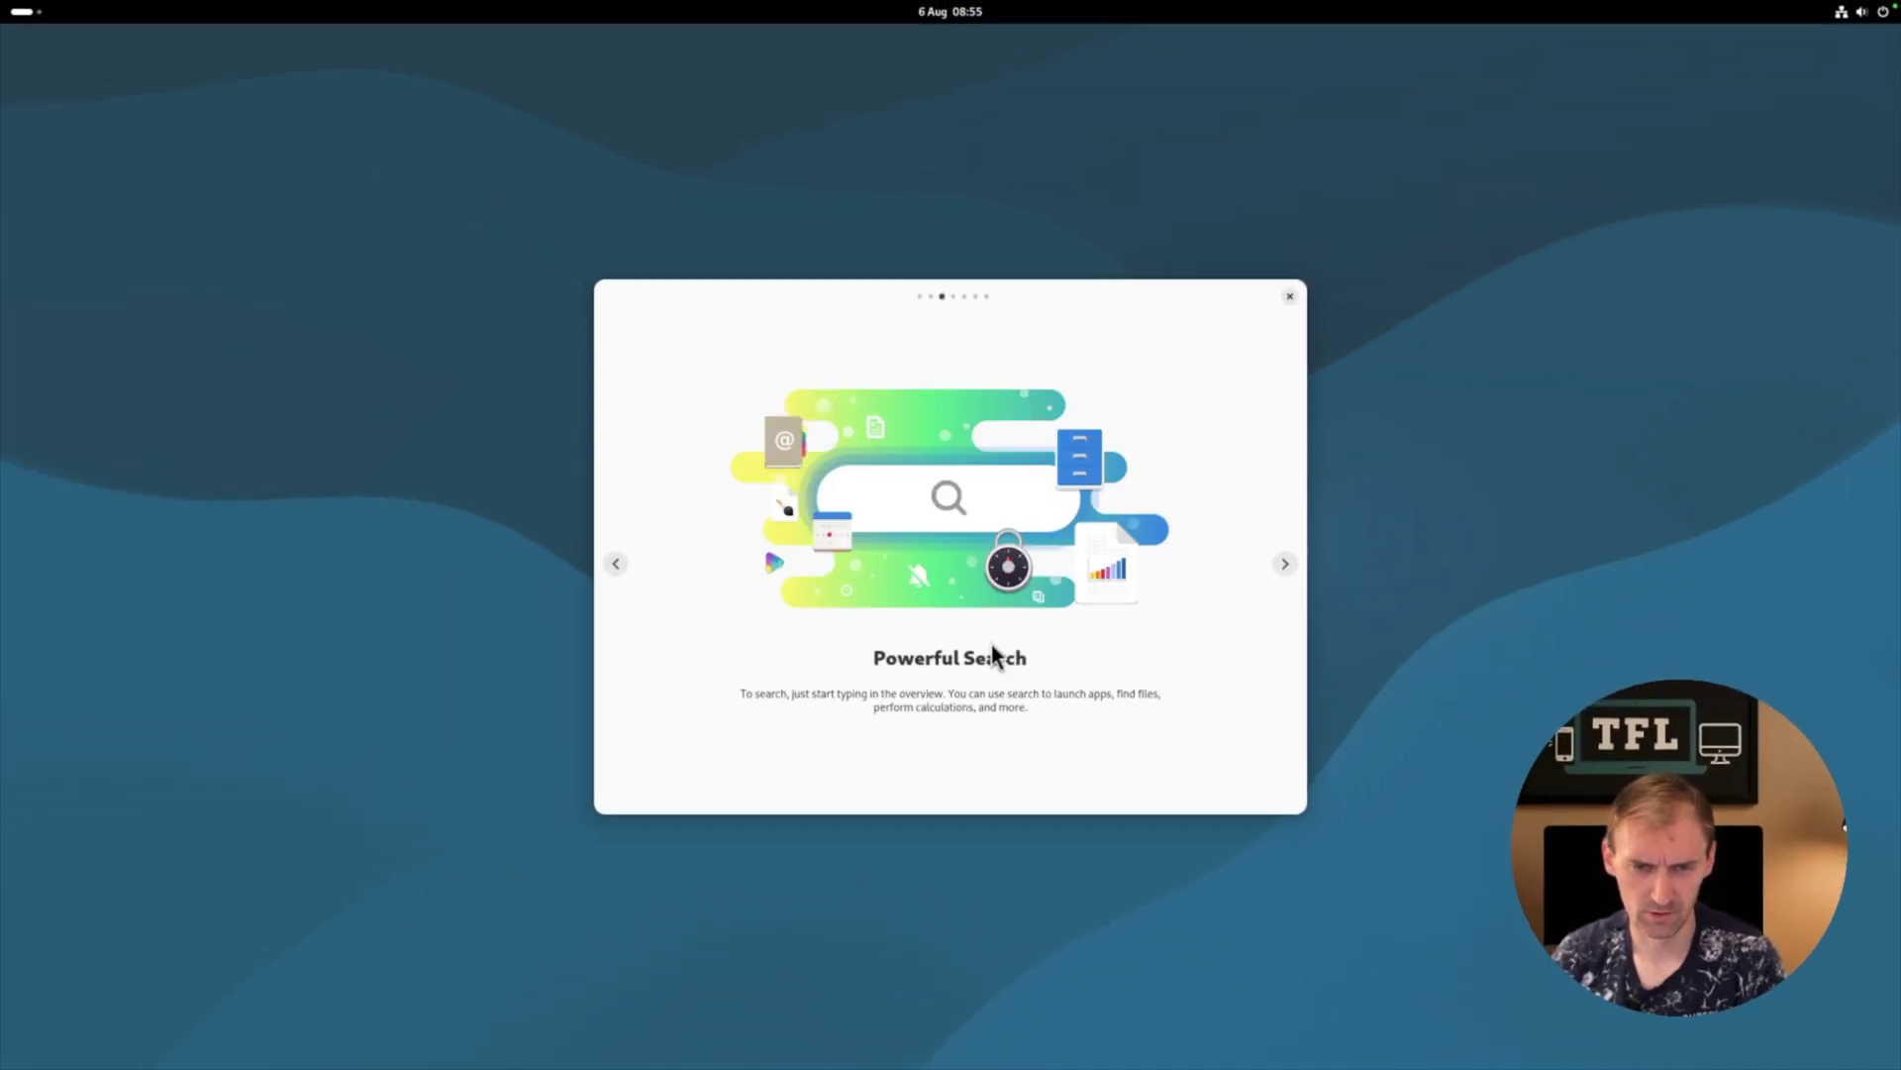
{"action": "key", "text": "Right"}
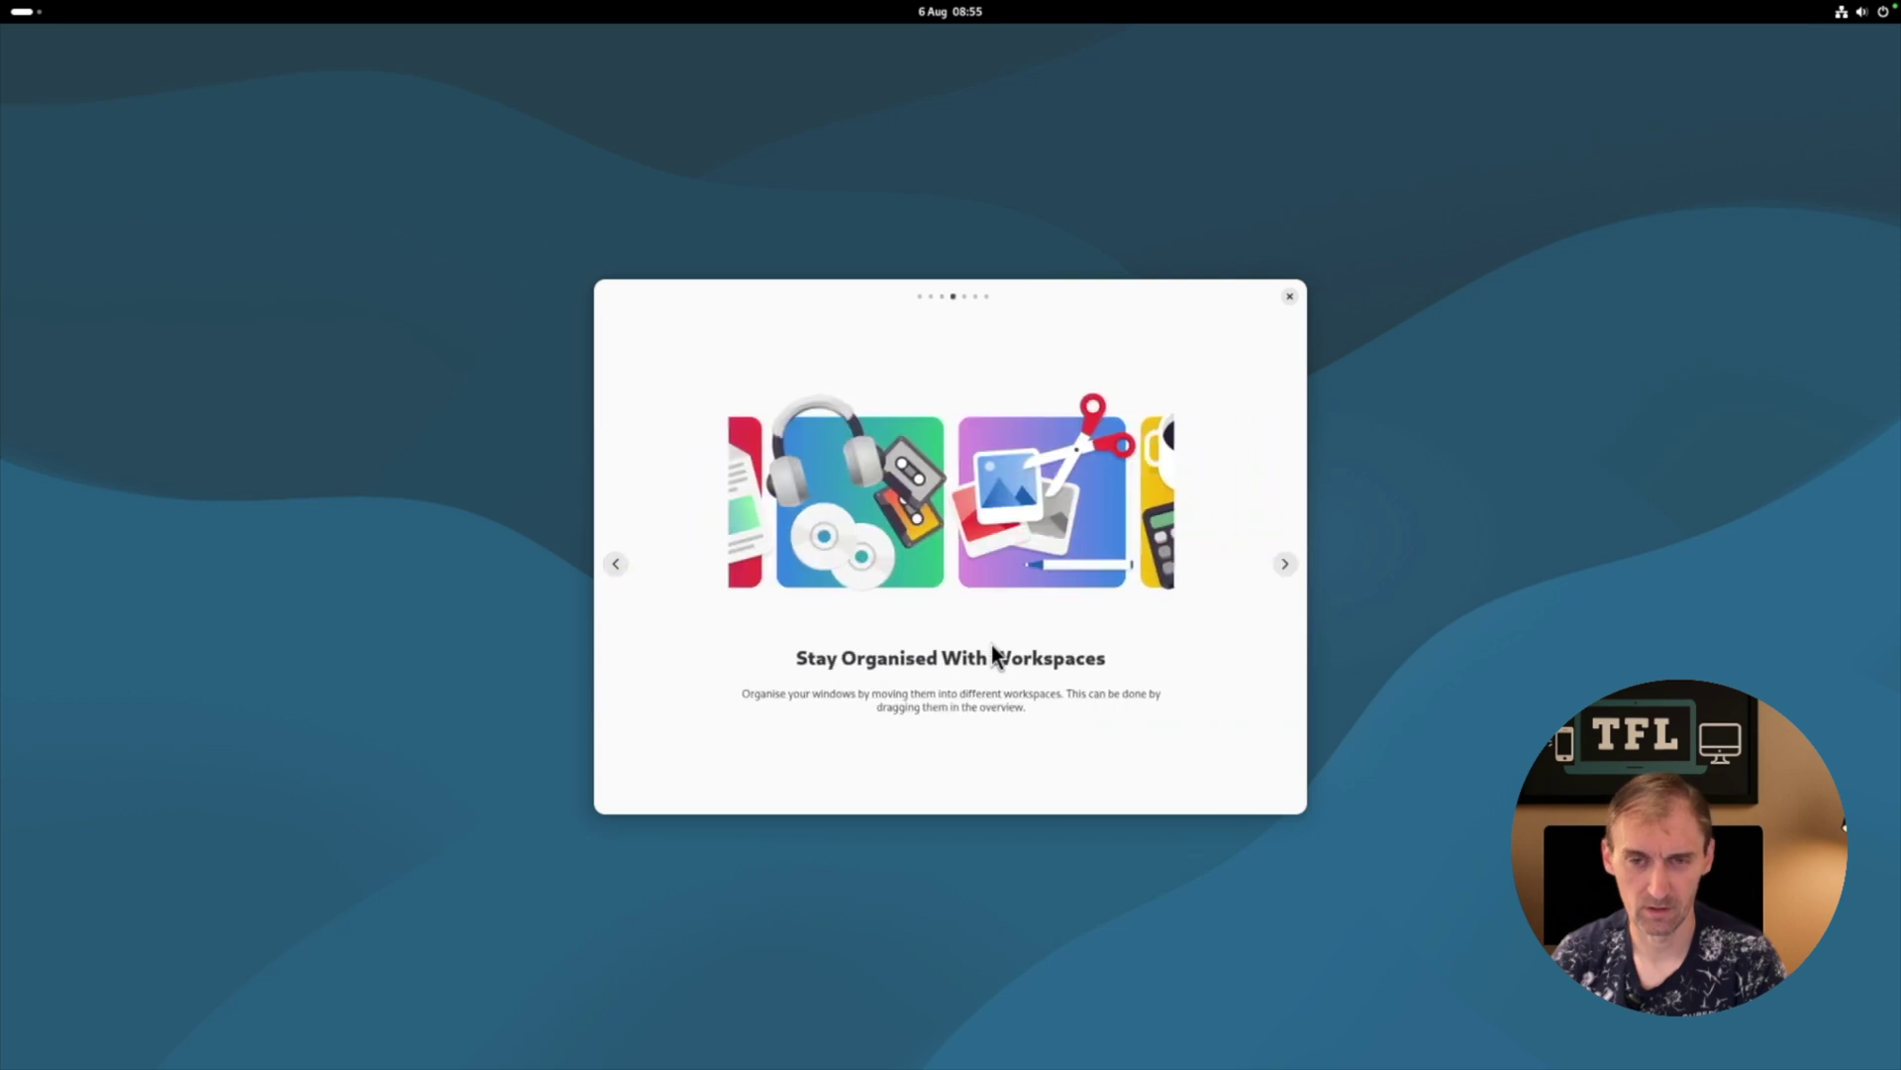
{"action": "key", "text": "Right"}
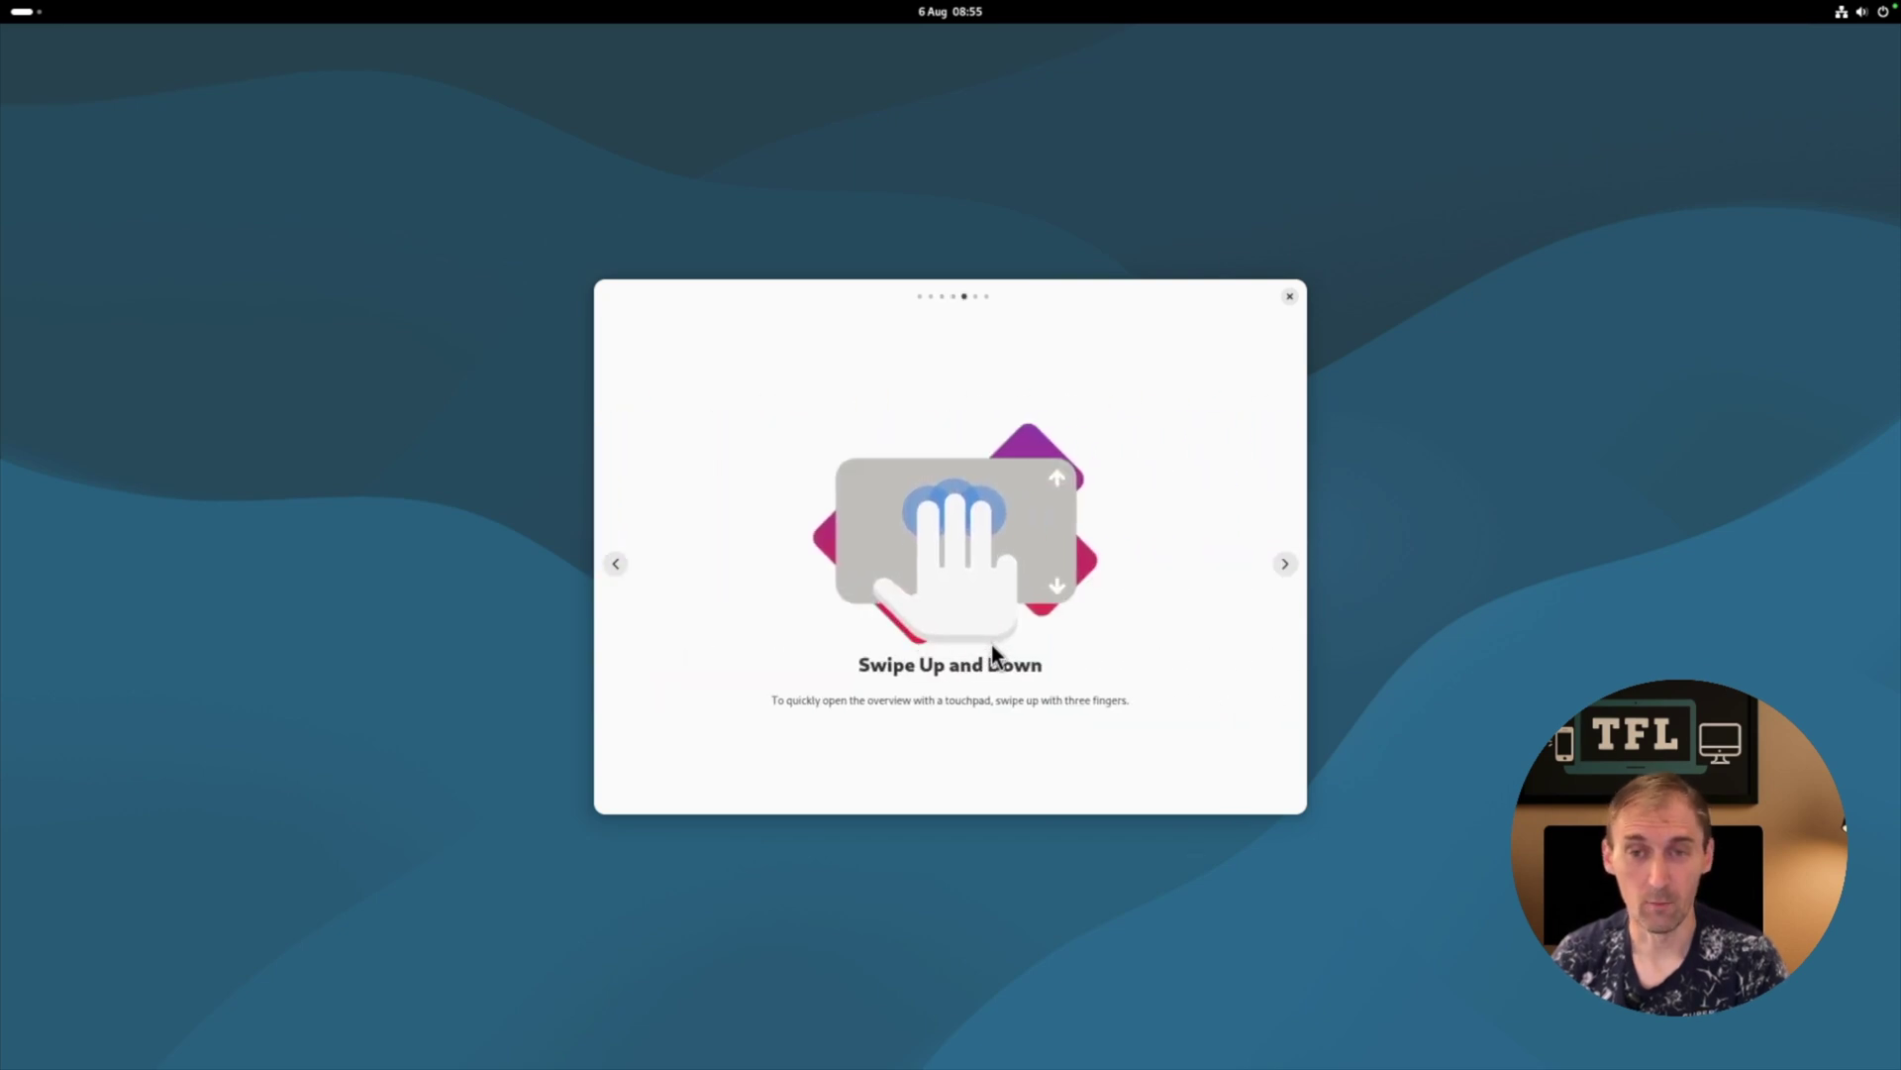
{"action": "key", "text": "Right"}
{"action": "key", "text": "Right"}
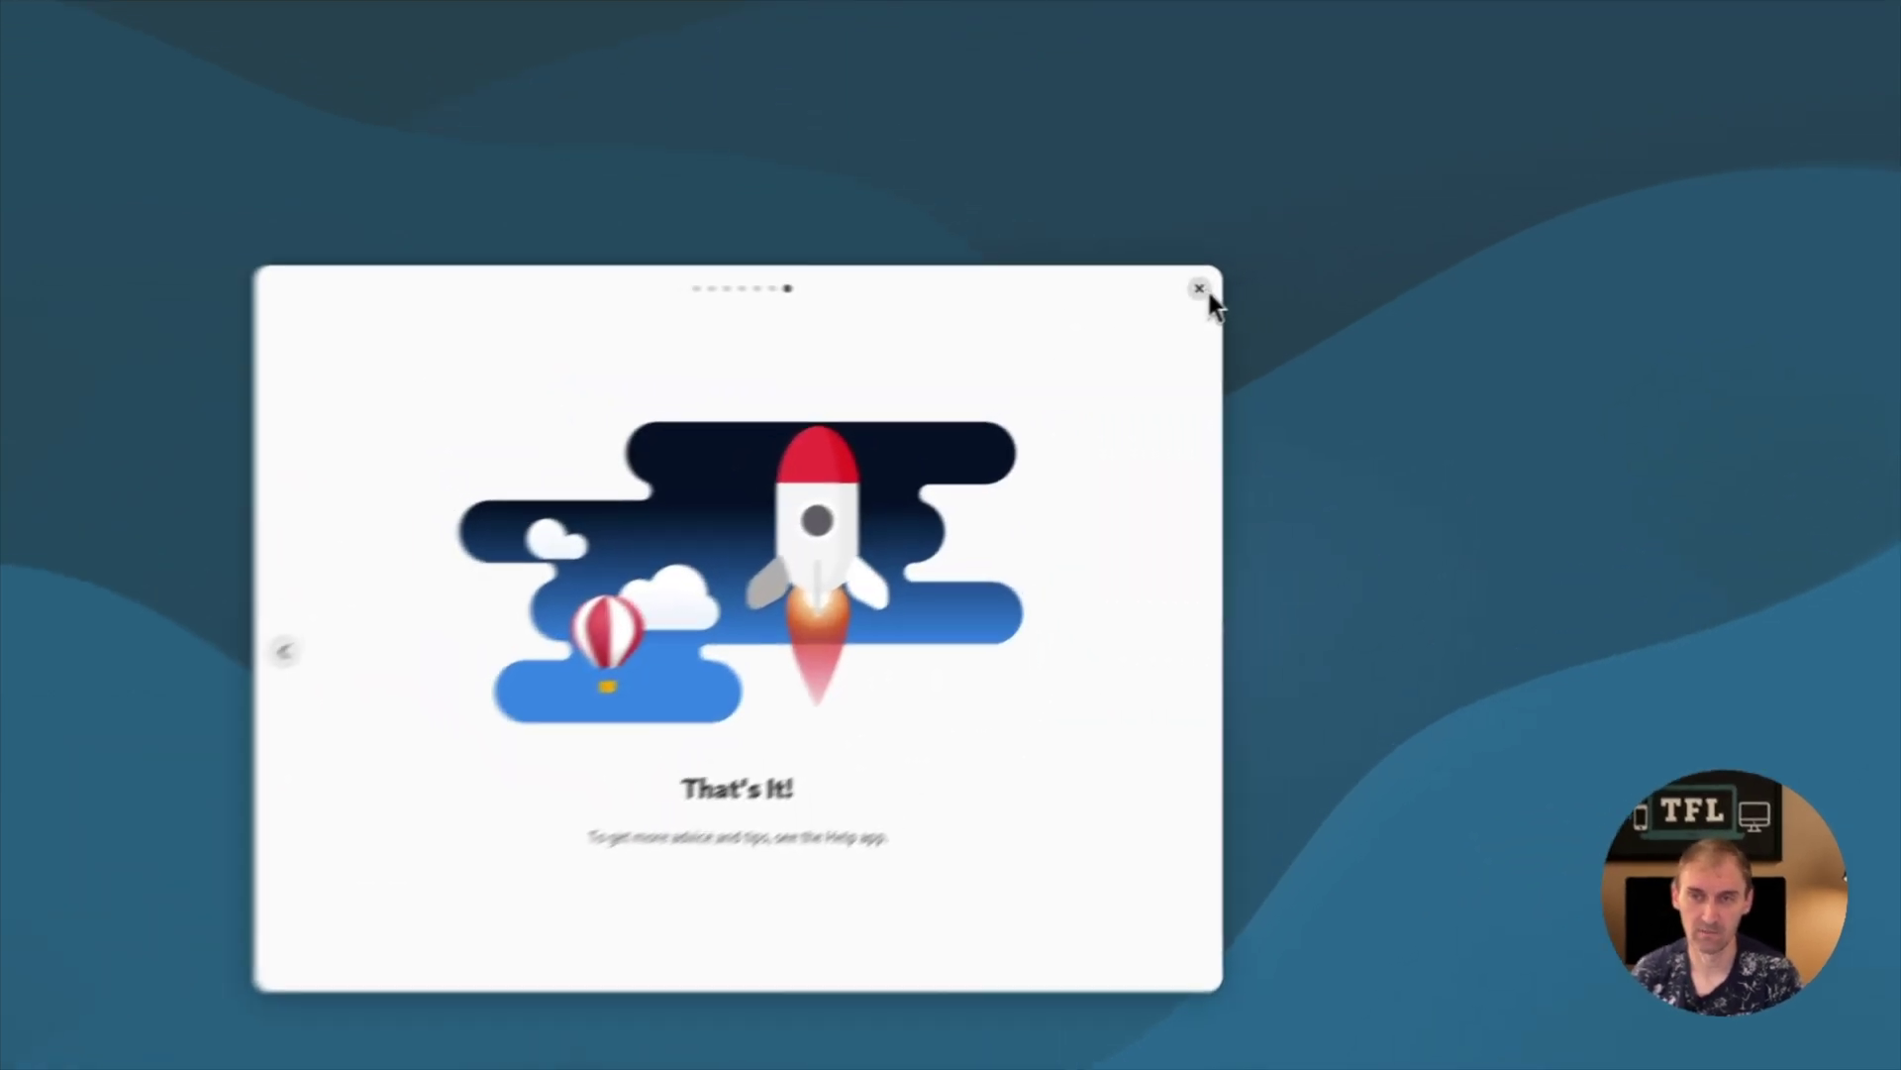
{"action": "left_click", "coordinate": [1290, 296]}
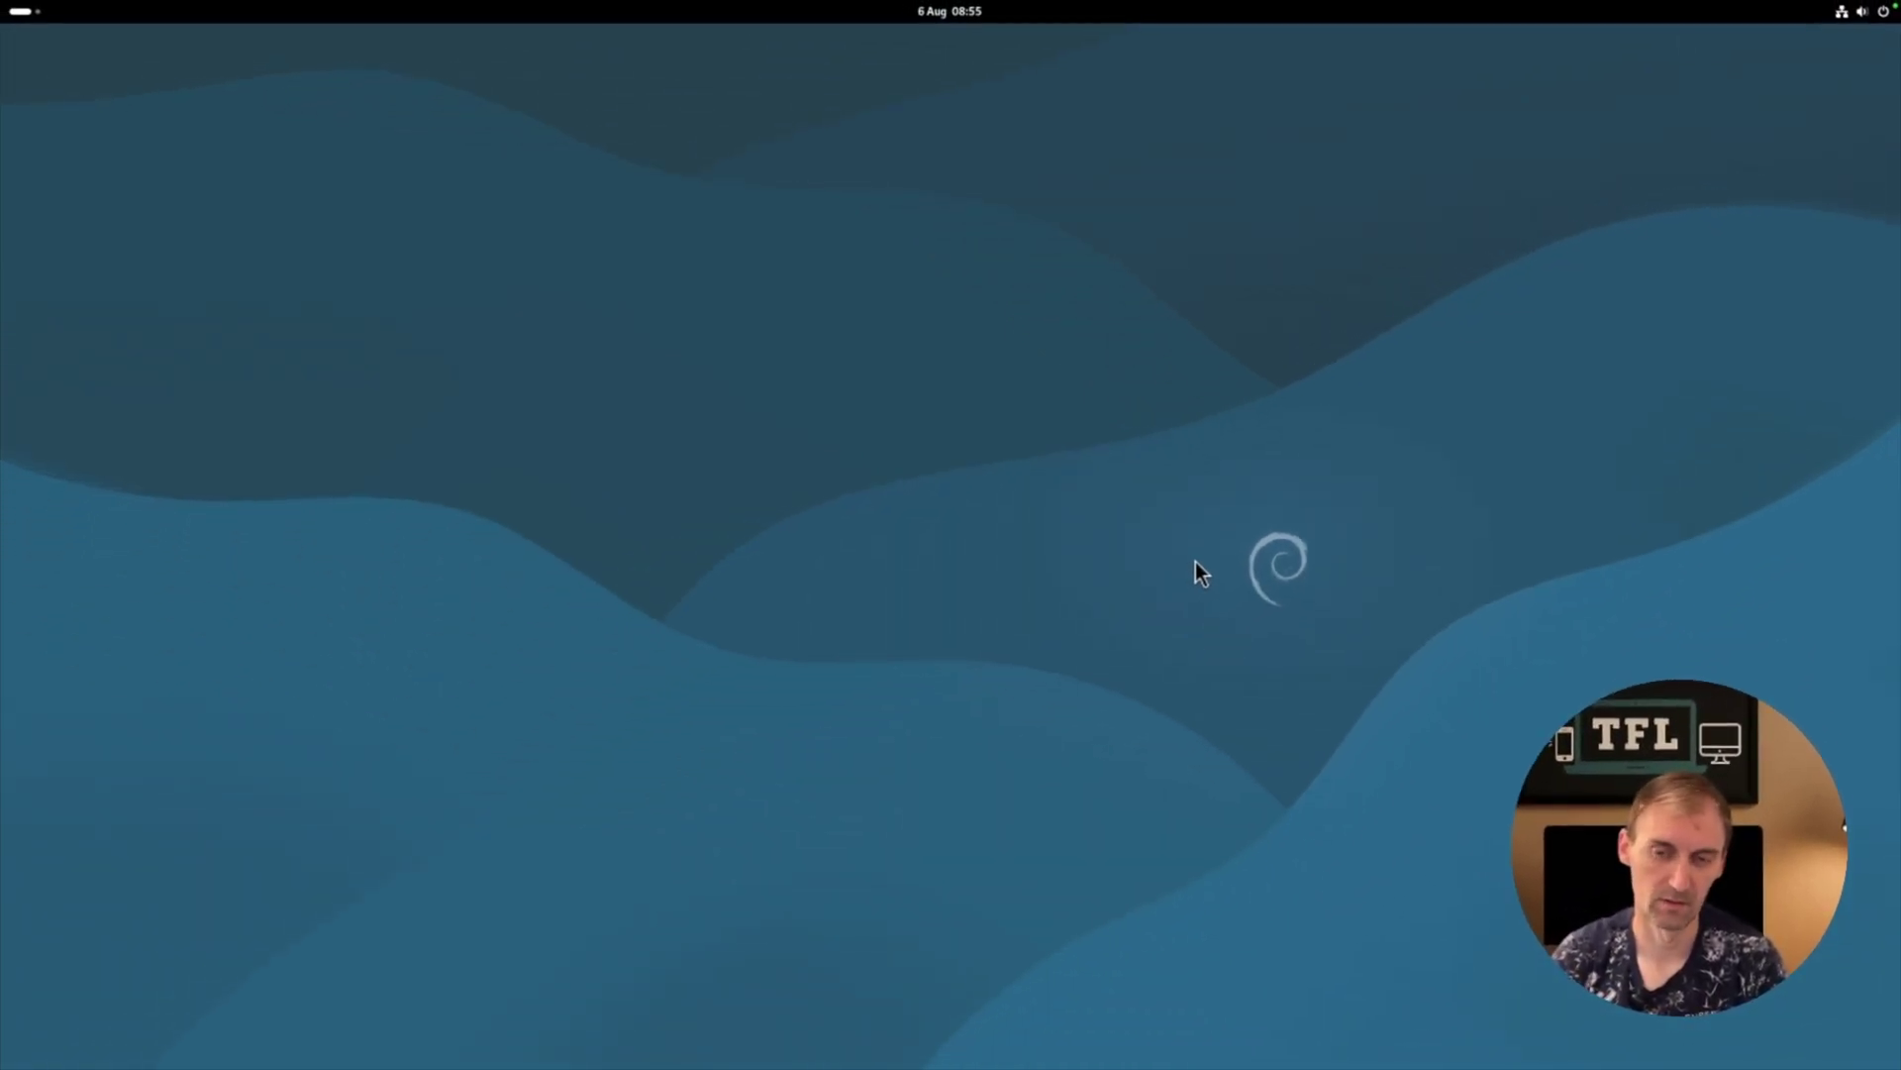
- Return to the full-screen Debian desktop and search the app grid for 'gnome'
{"action": "key", "text": "ctrl+Up"}
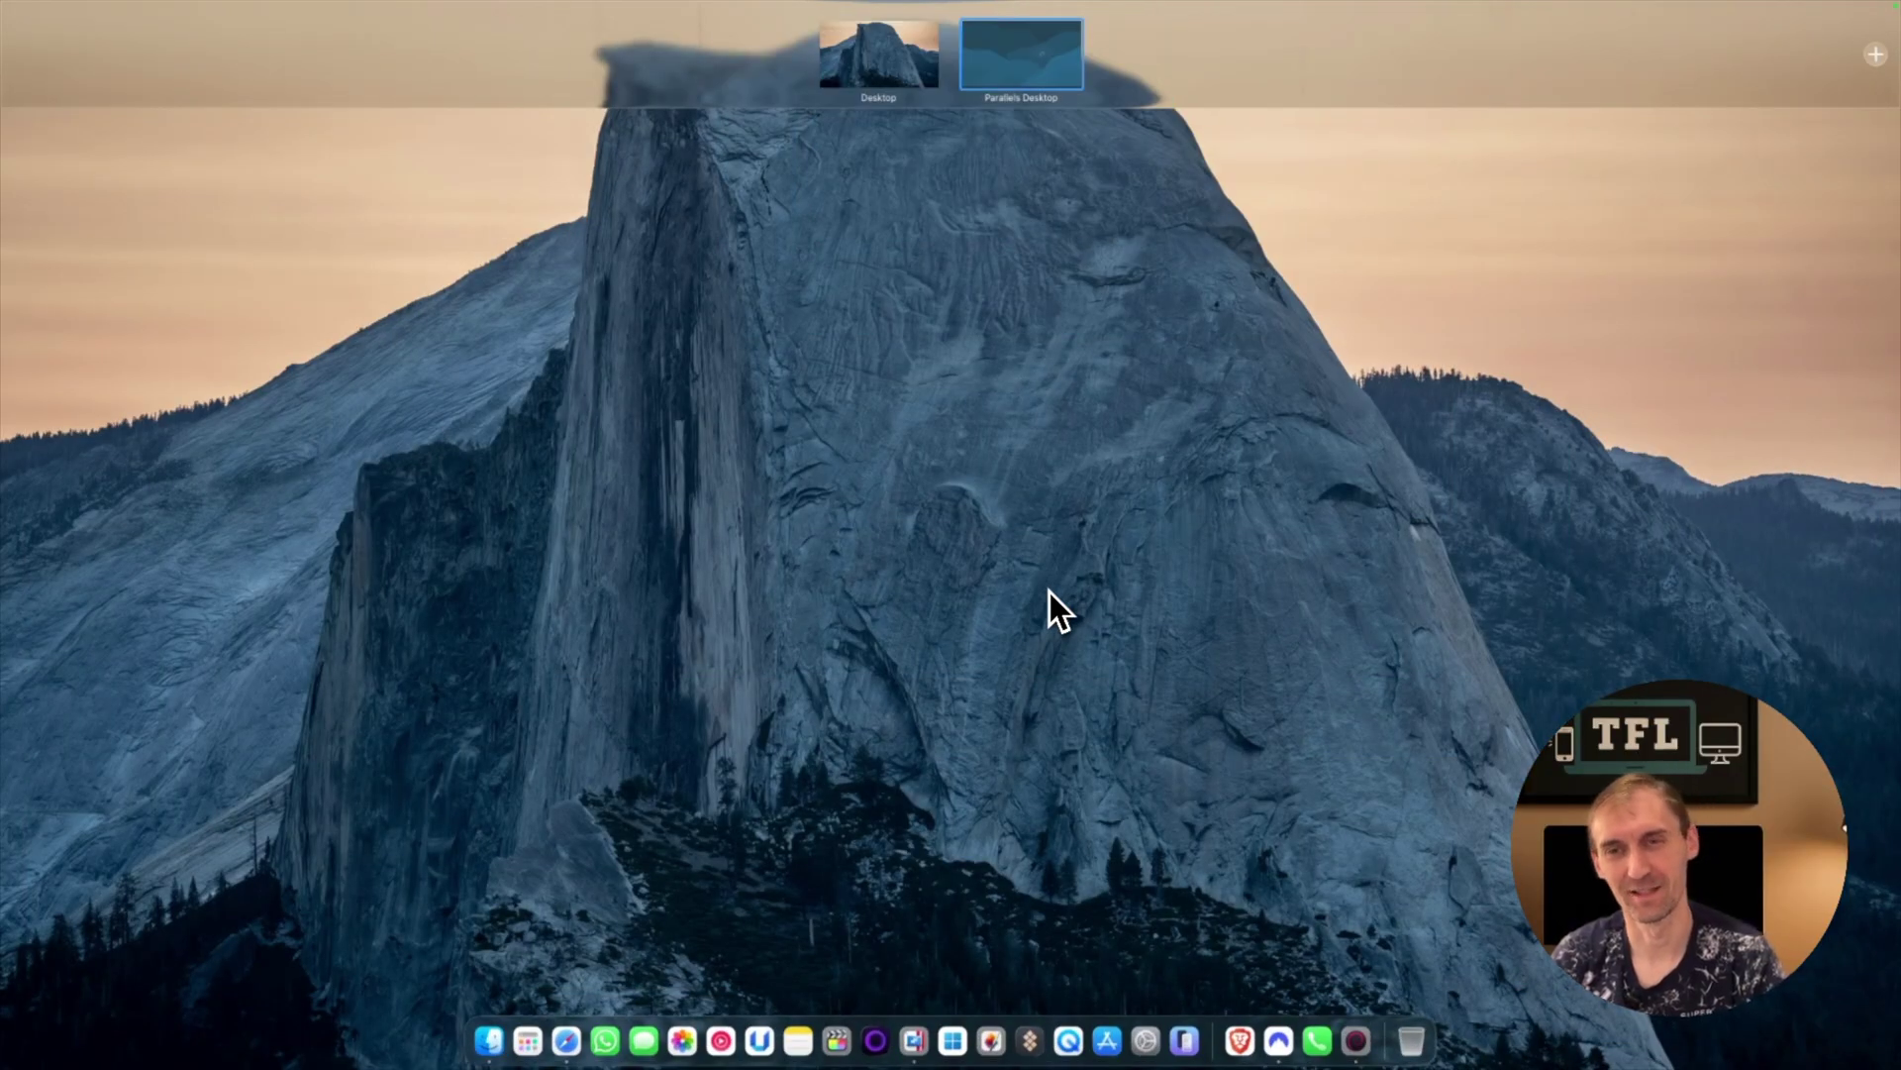
{"action": "key", "text": "ctrl+Up"}
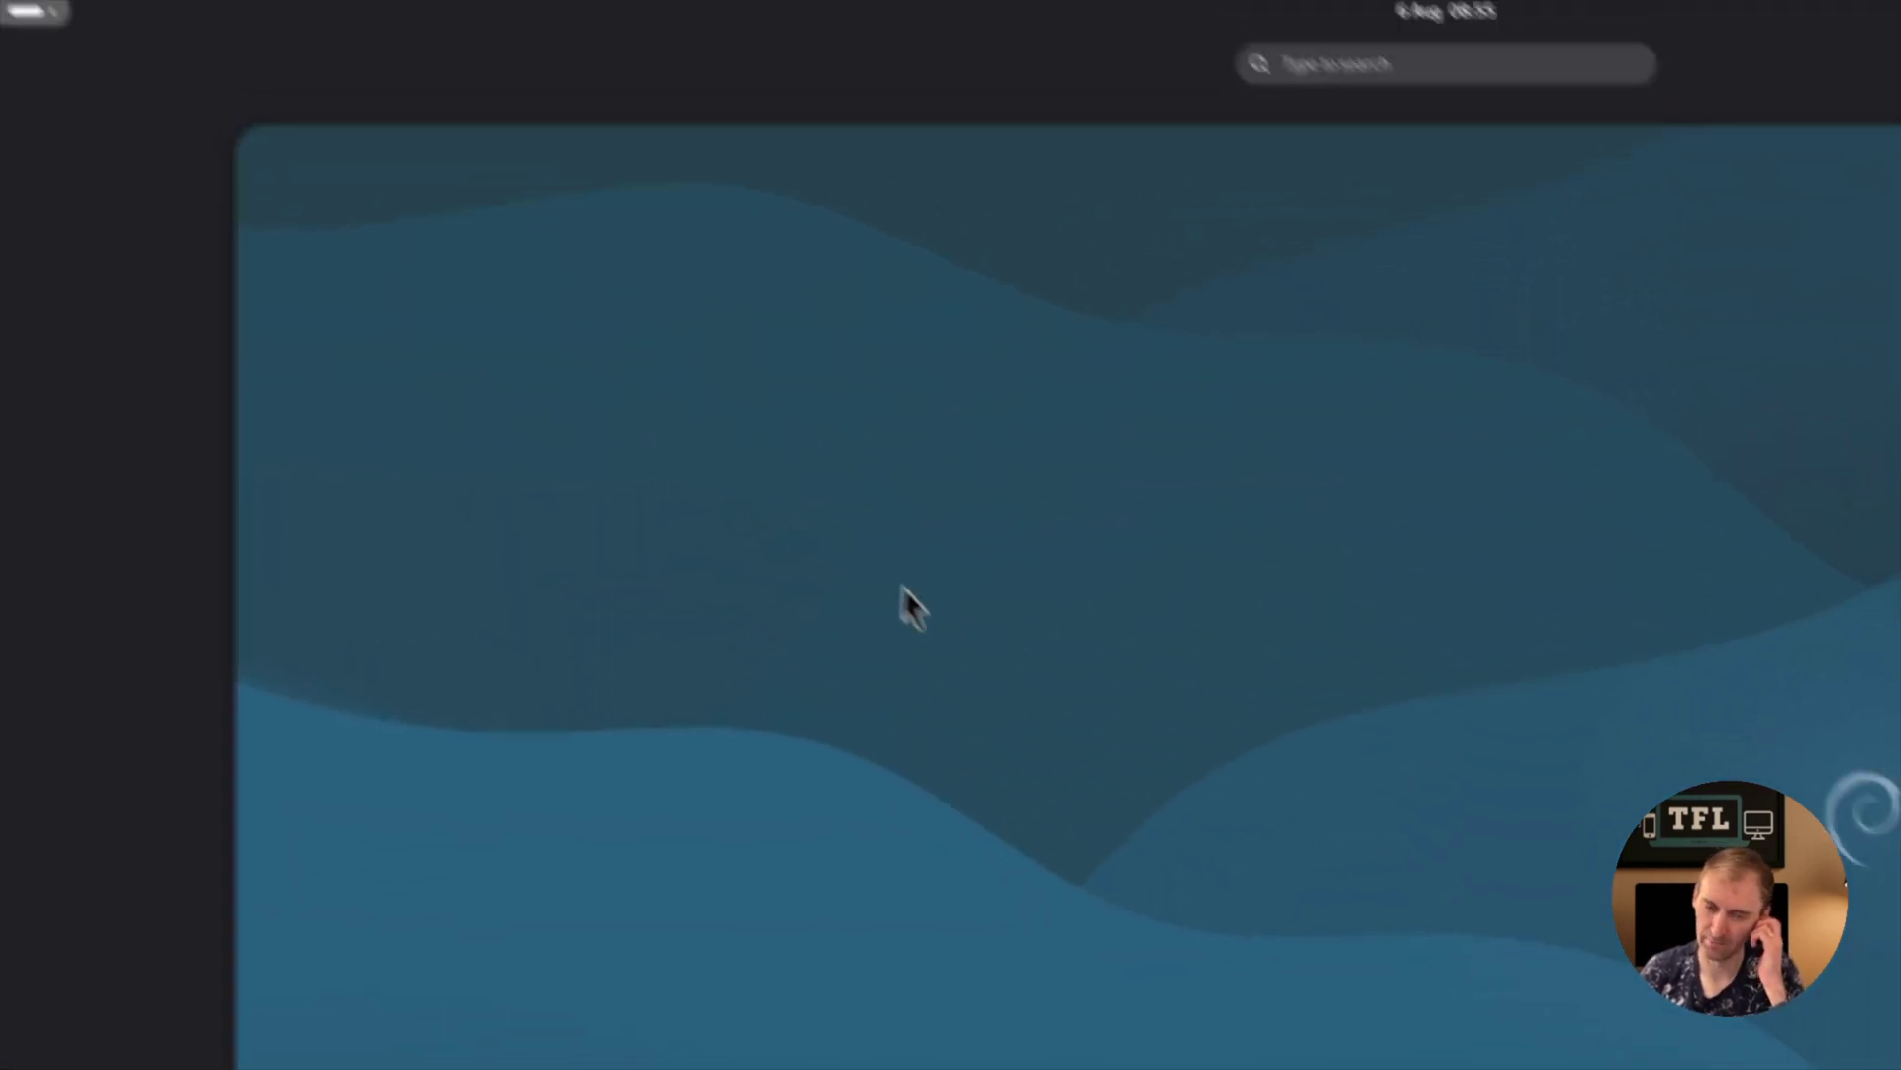
{"action": "left_click", "coordinate": [892, 589]}
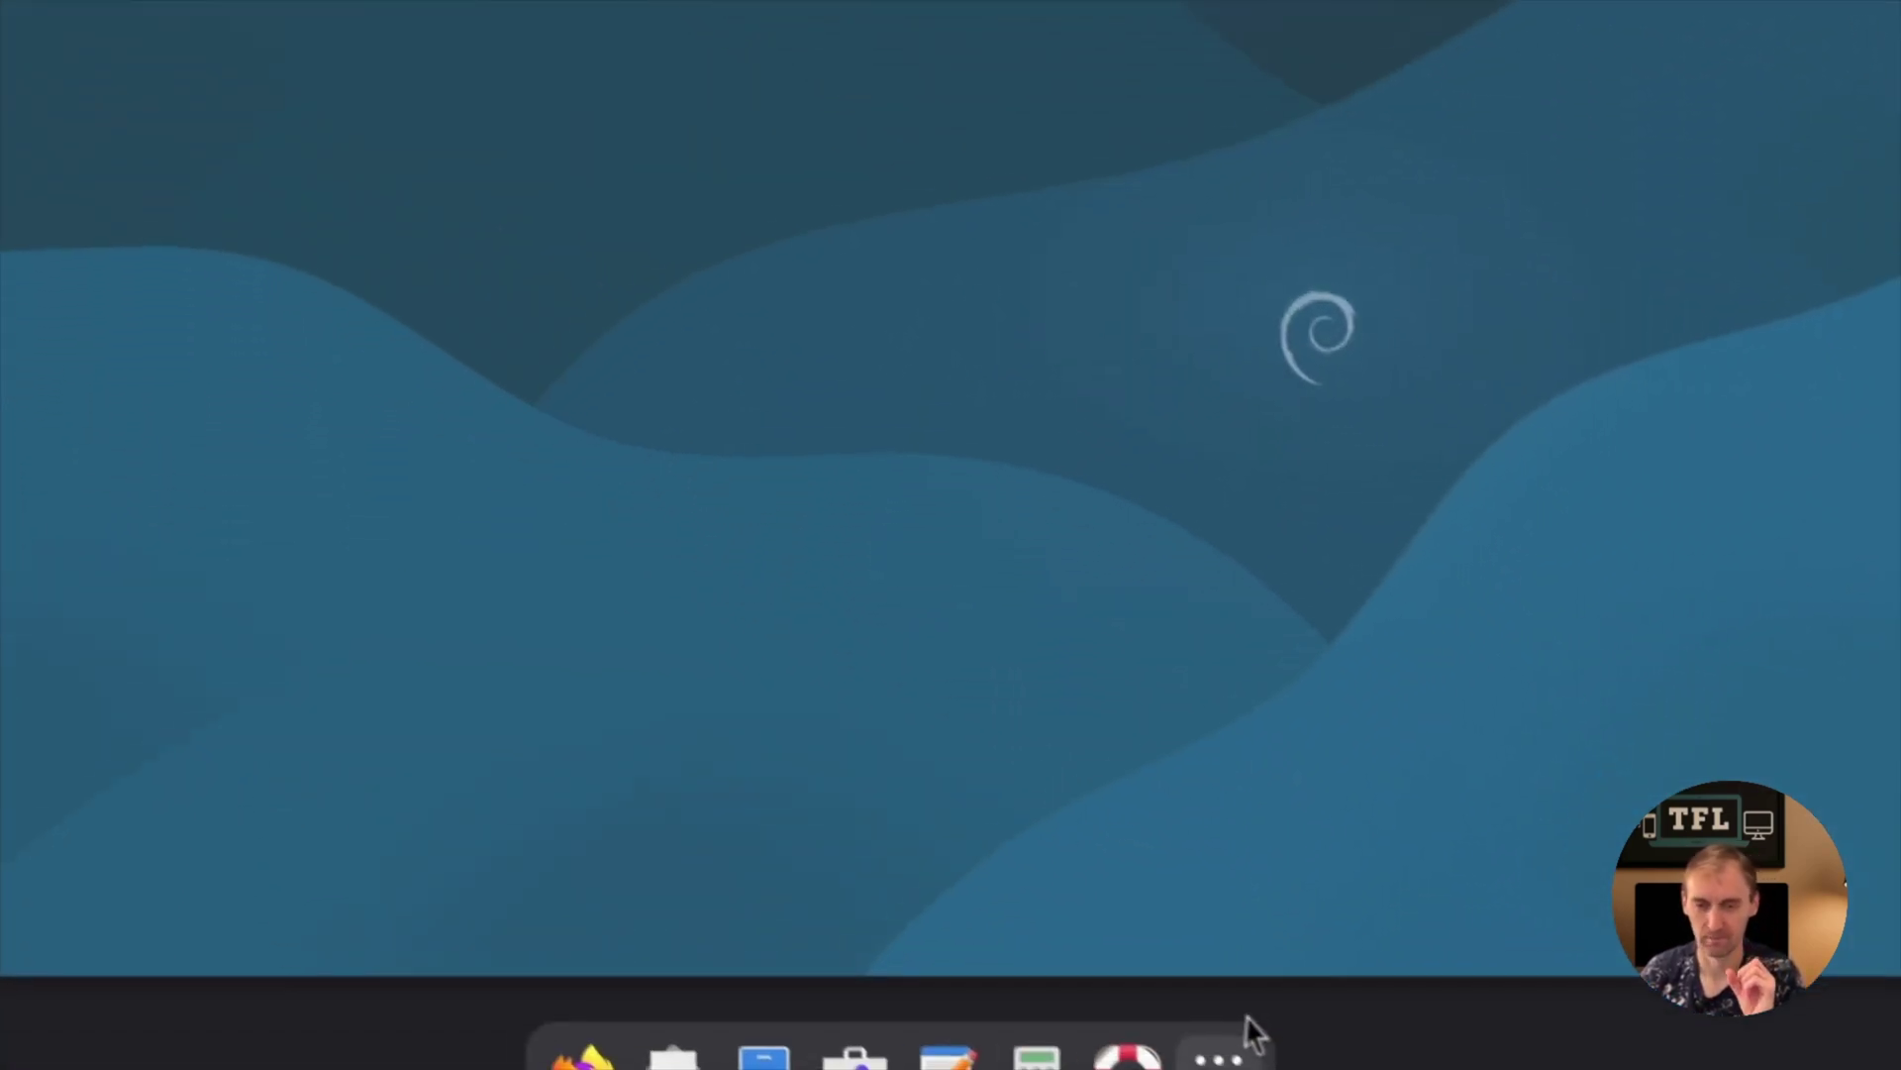
{"action": "left_click", "coordinate": [1233, 1048]}
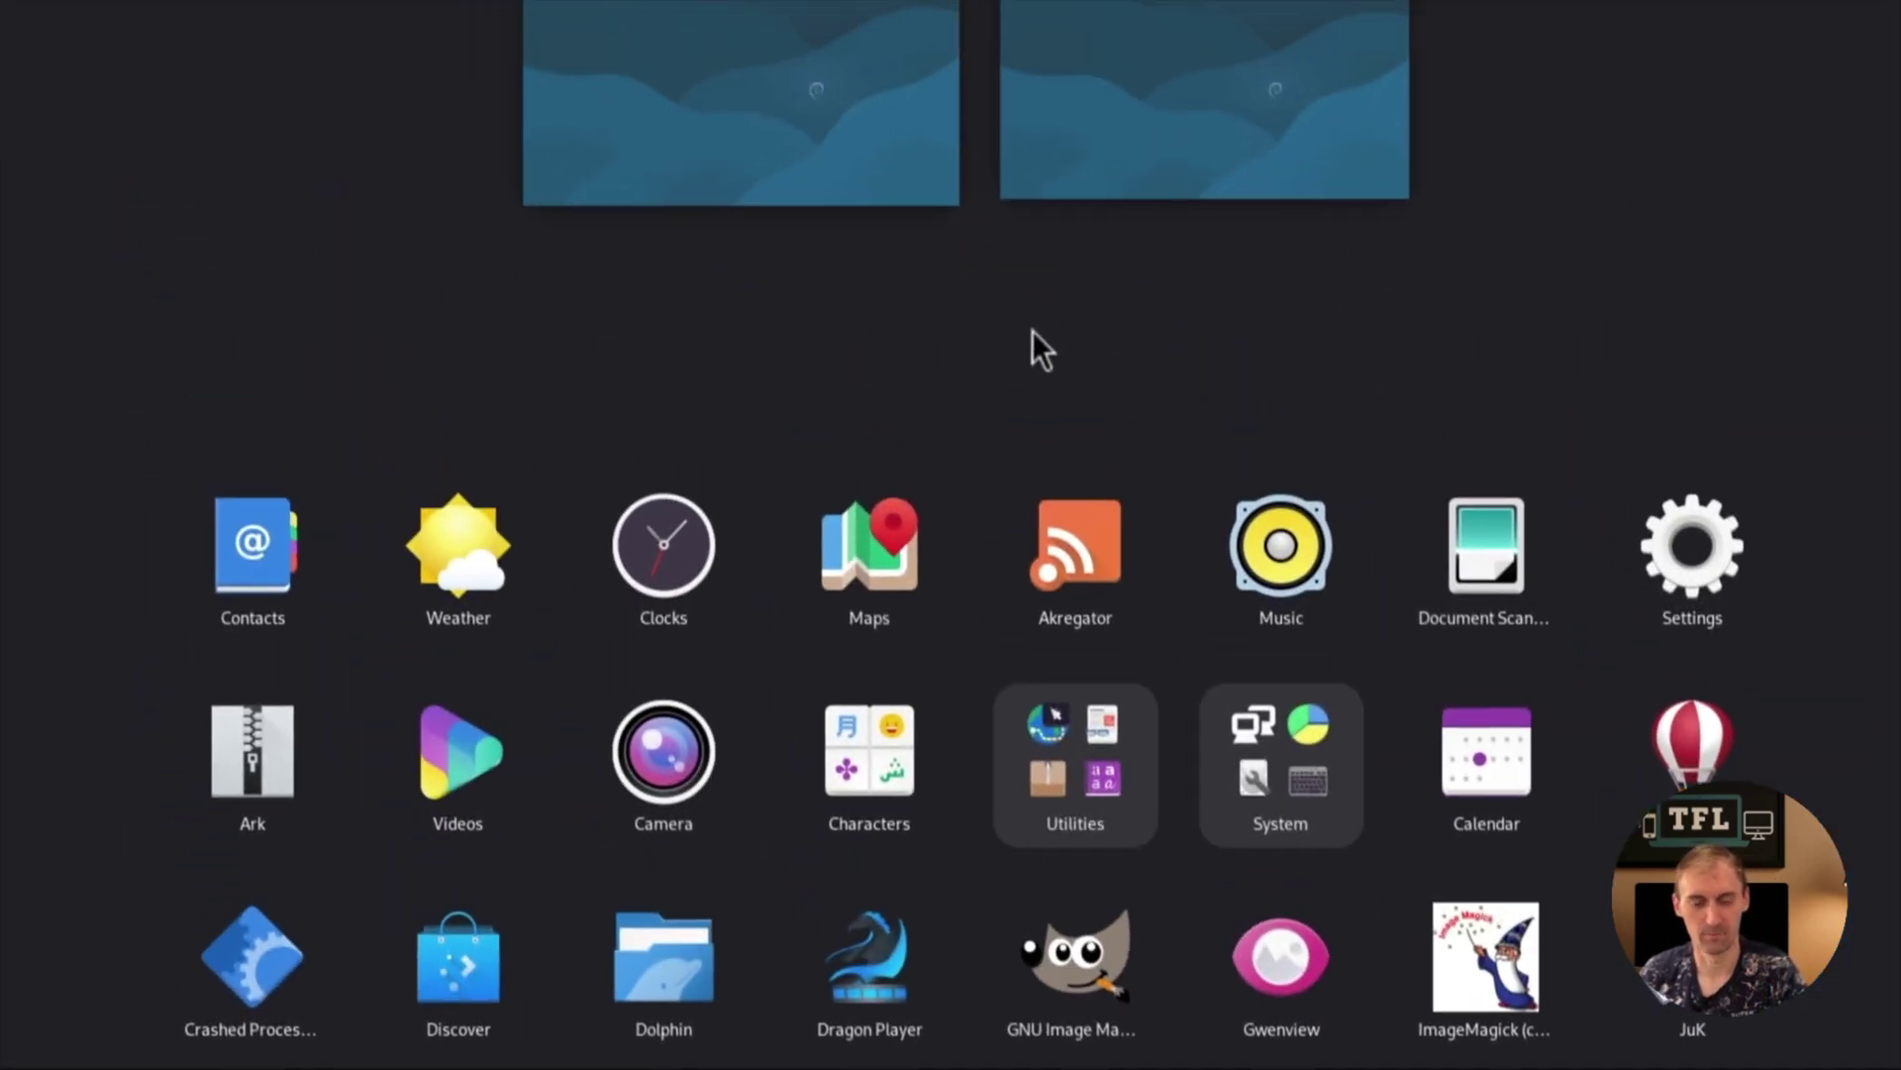
{"action": "type", "text": "gn"}
{"action": "type", "text": "o"}
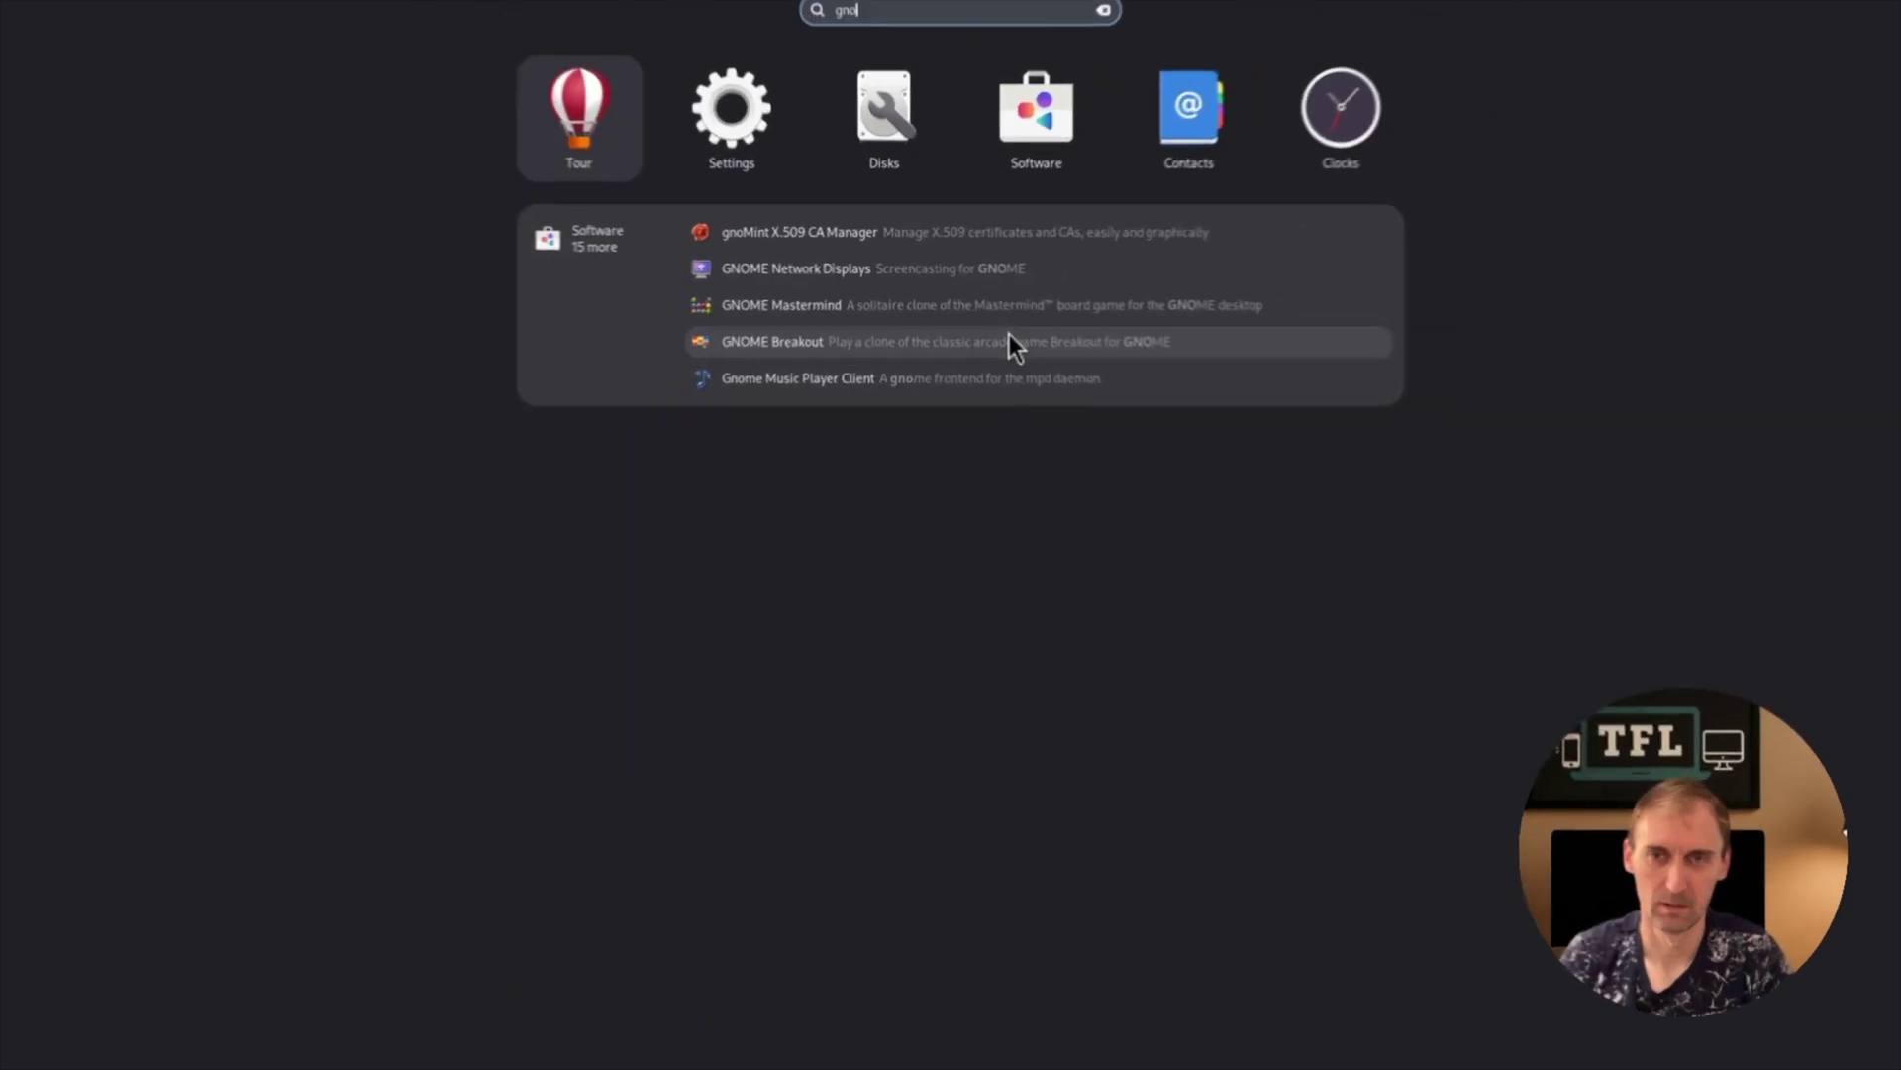
{"action": "type", "text": "me"}
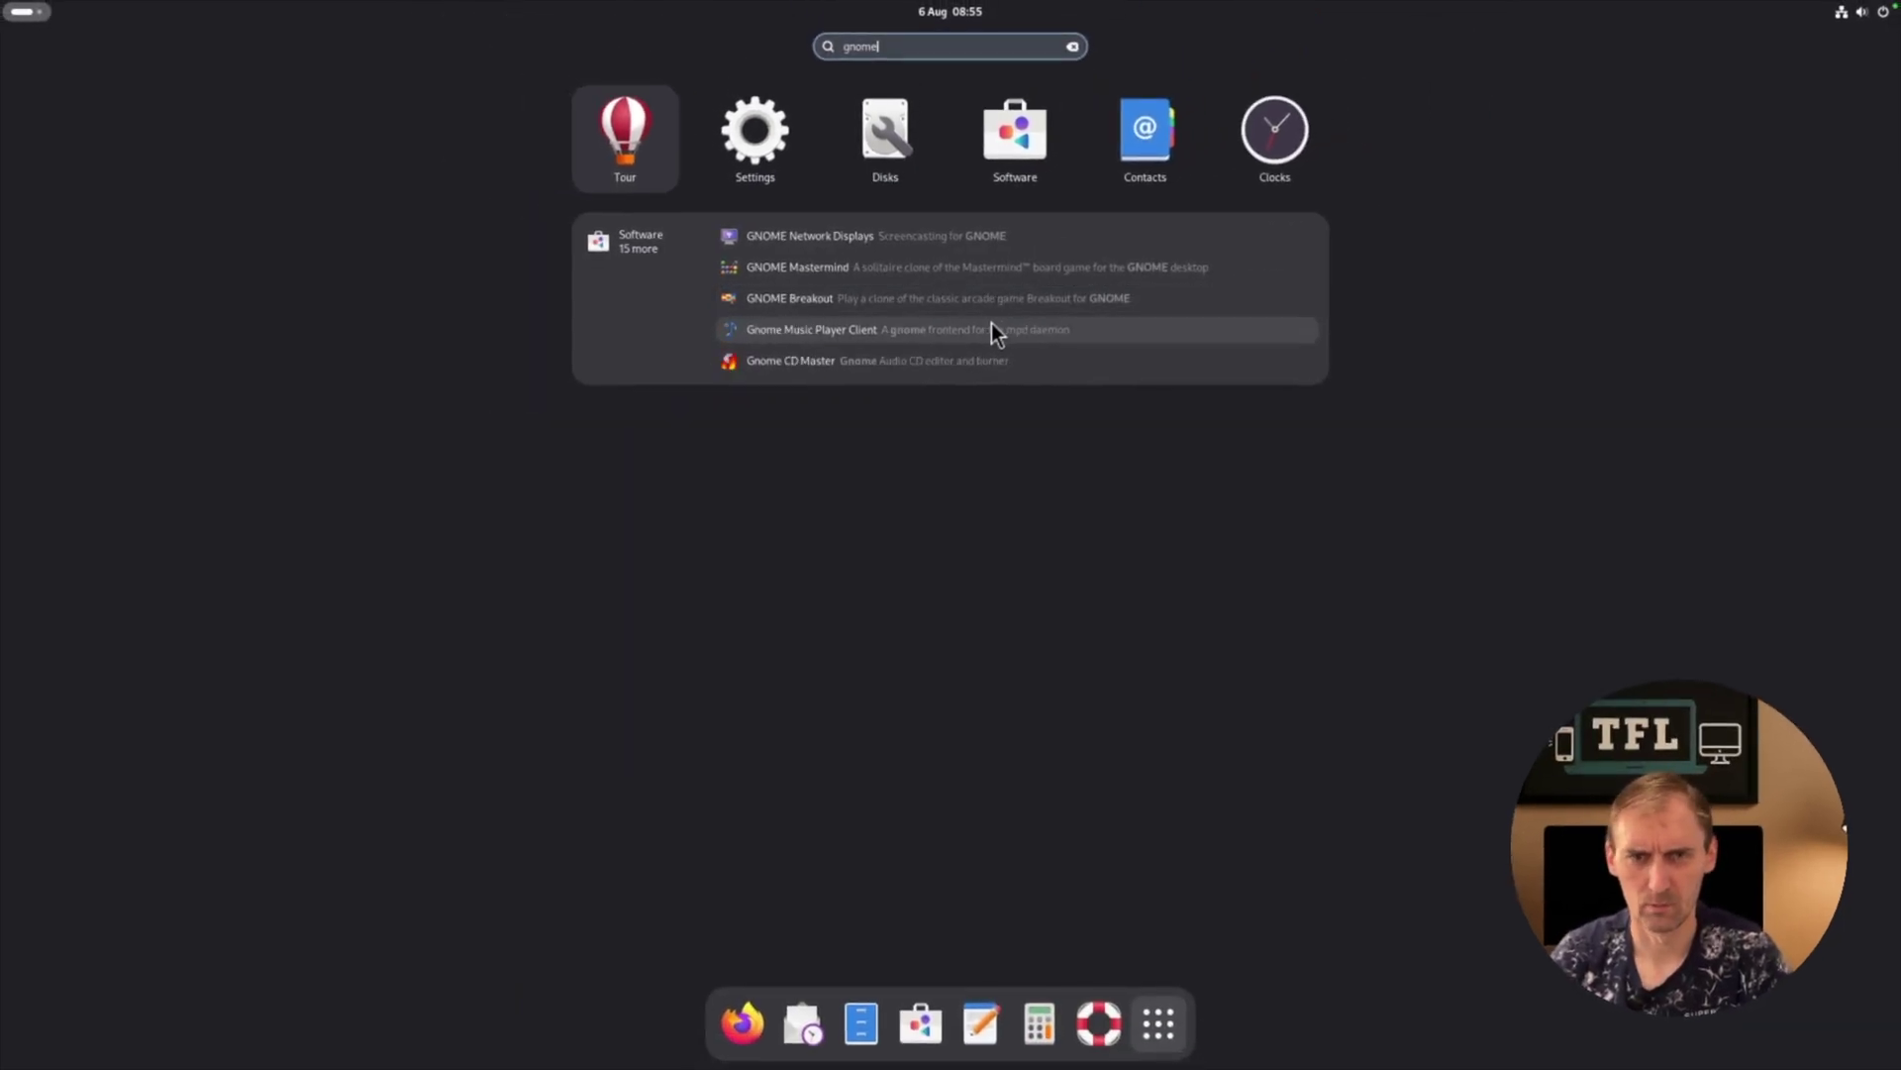
- Search Software for 'gnome', launch GNOME Tweaks and show its Windows settings
{"action": "left_click", "coordinate": [1007, 173]}
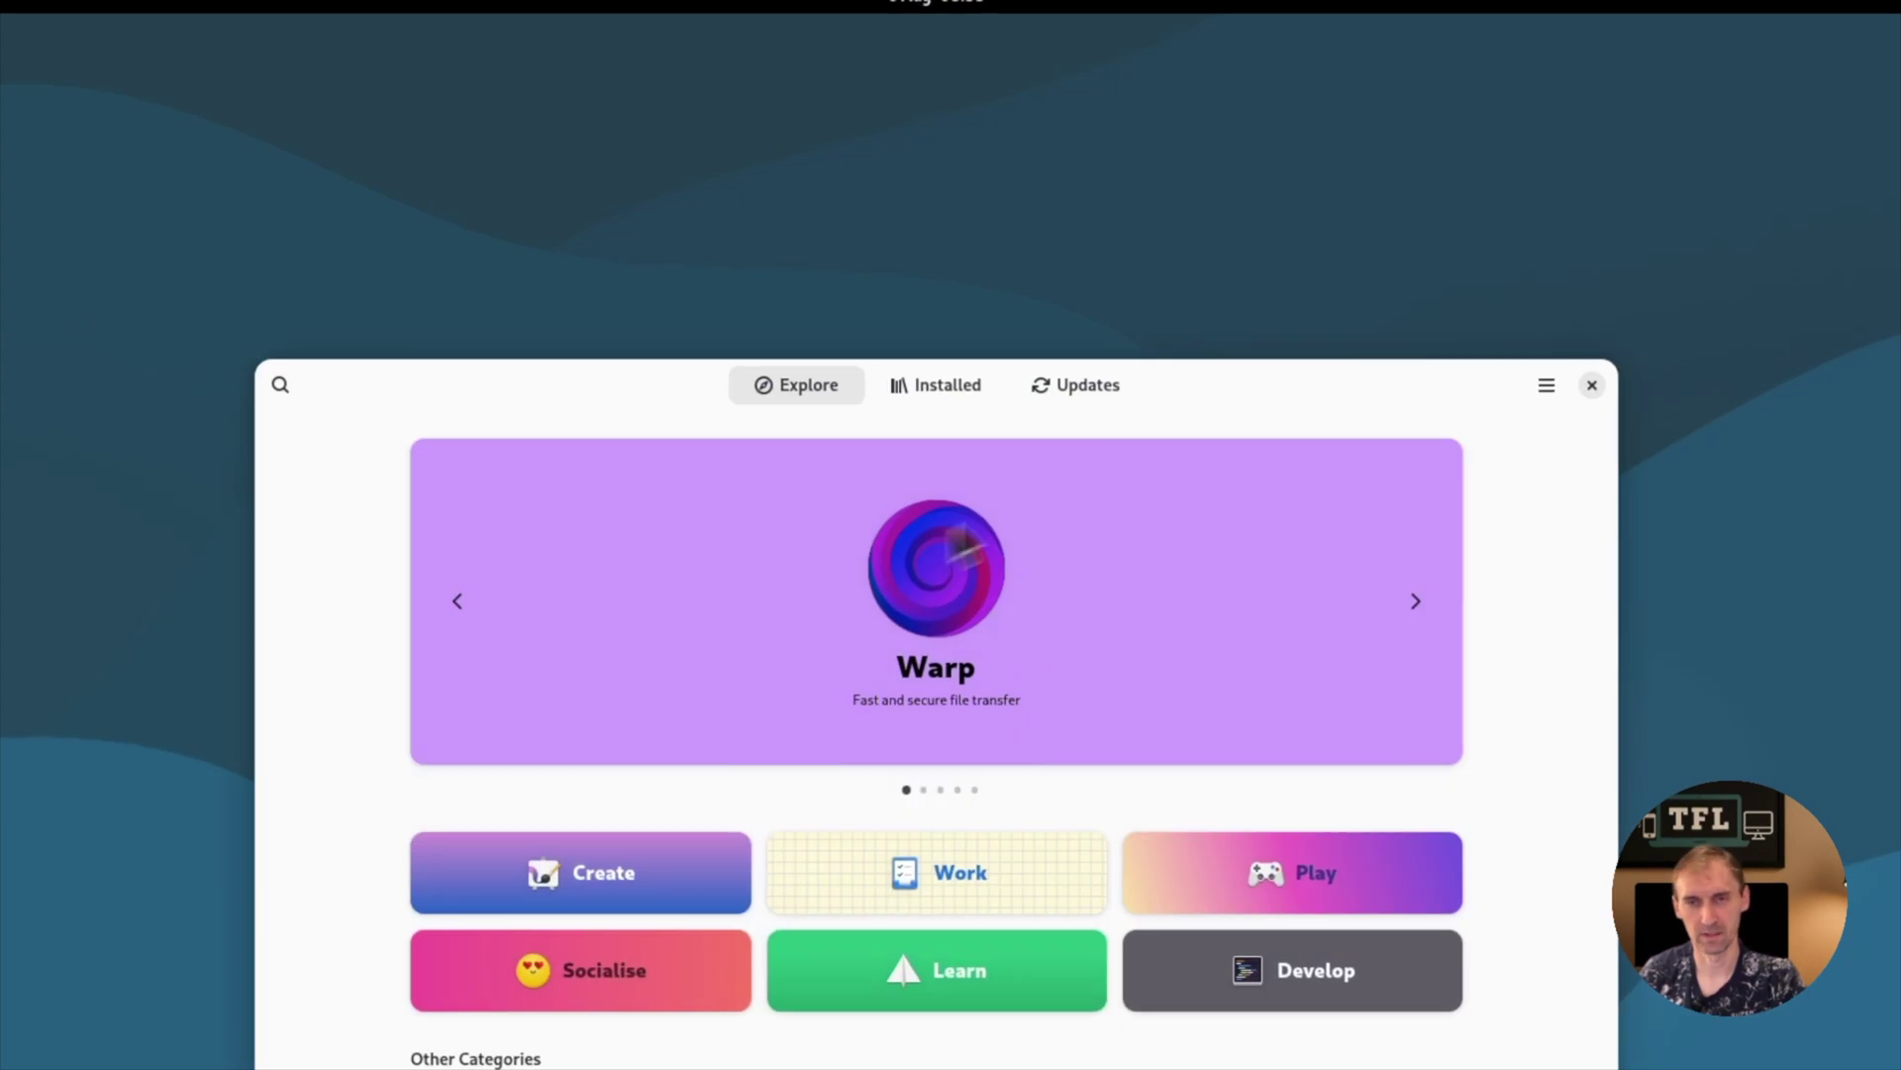
{"action": "key", "text": "ctrl+f"}
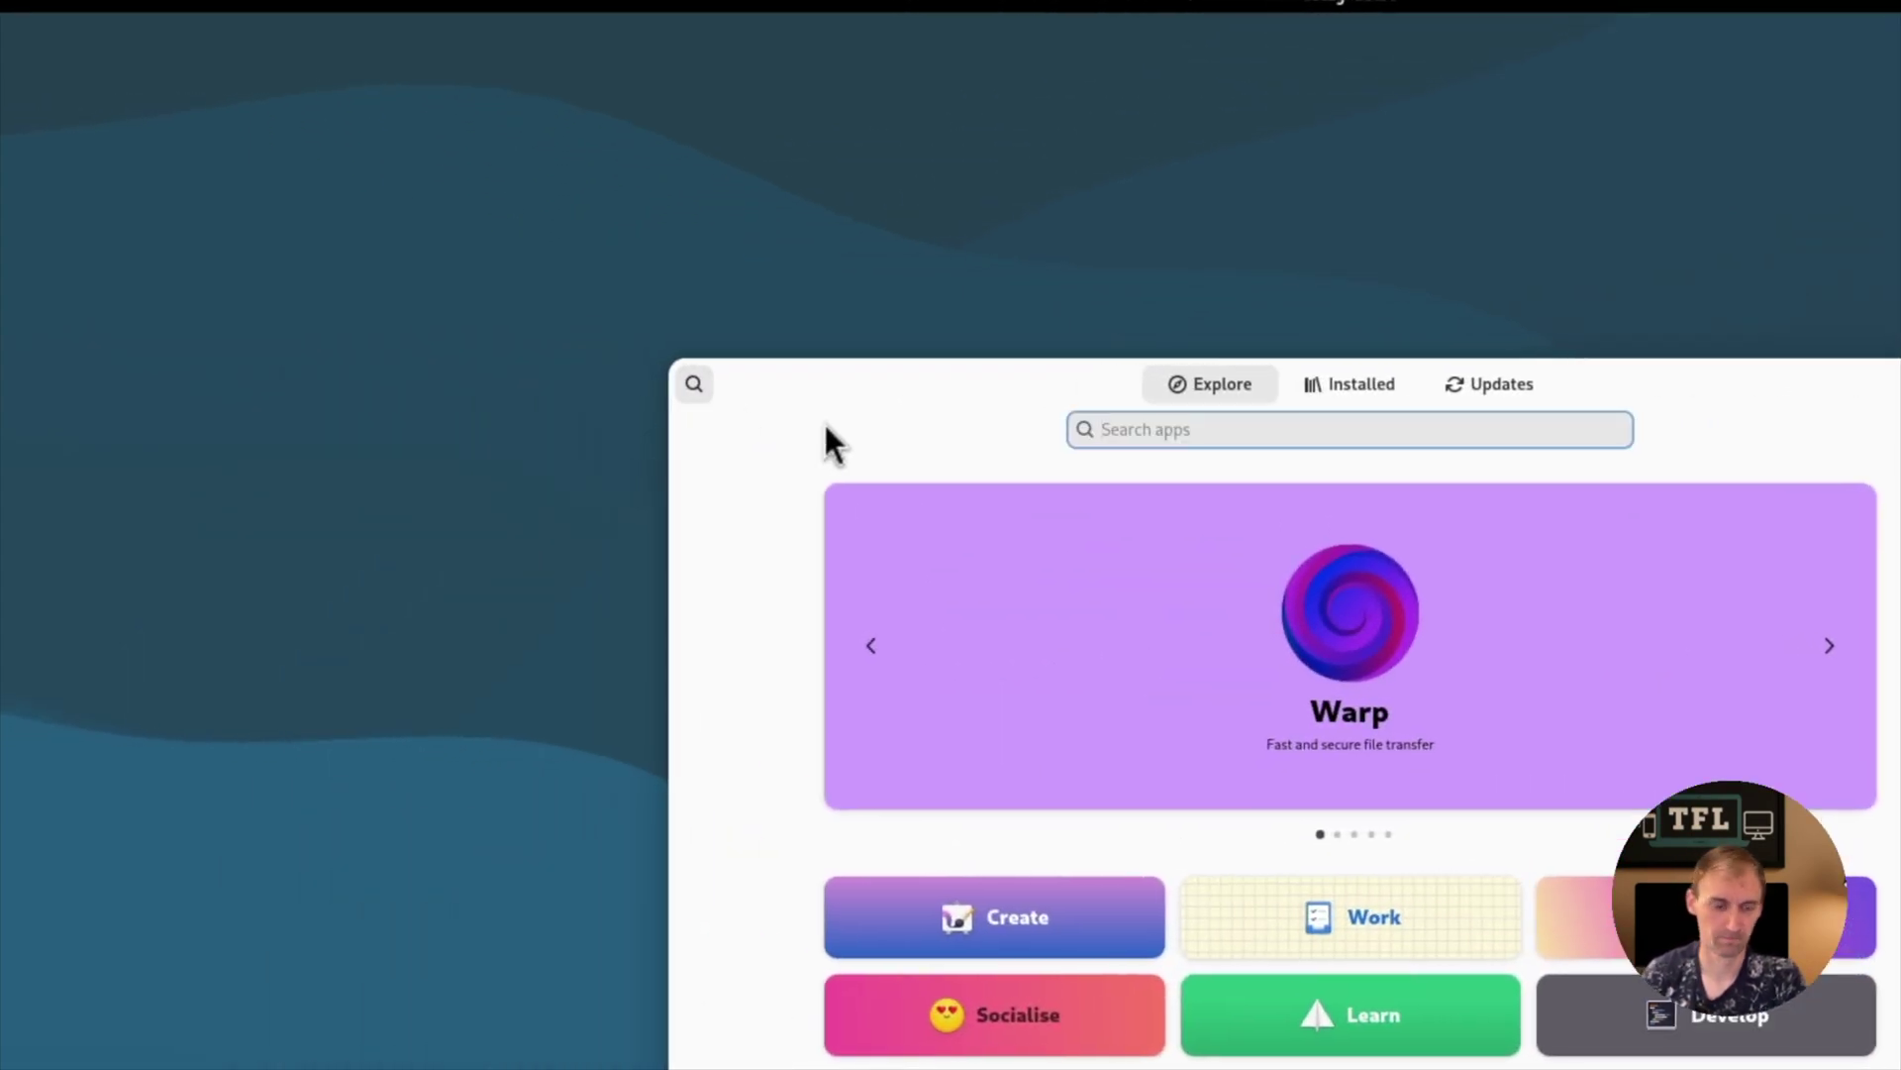
{"action": "type", "text": "gnome"}
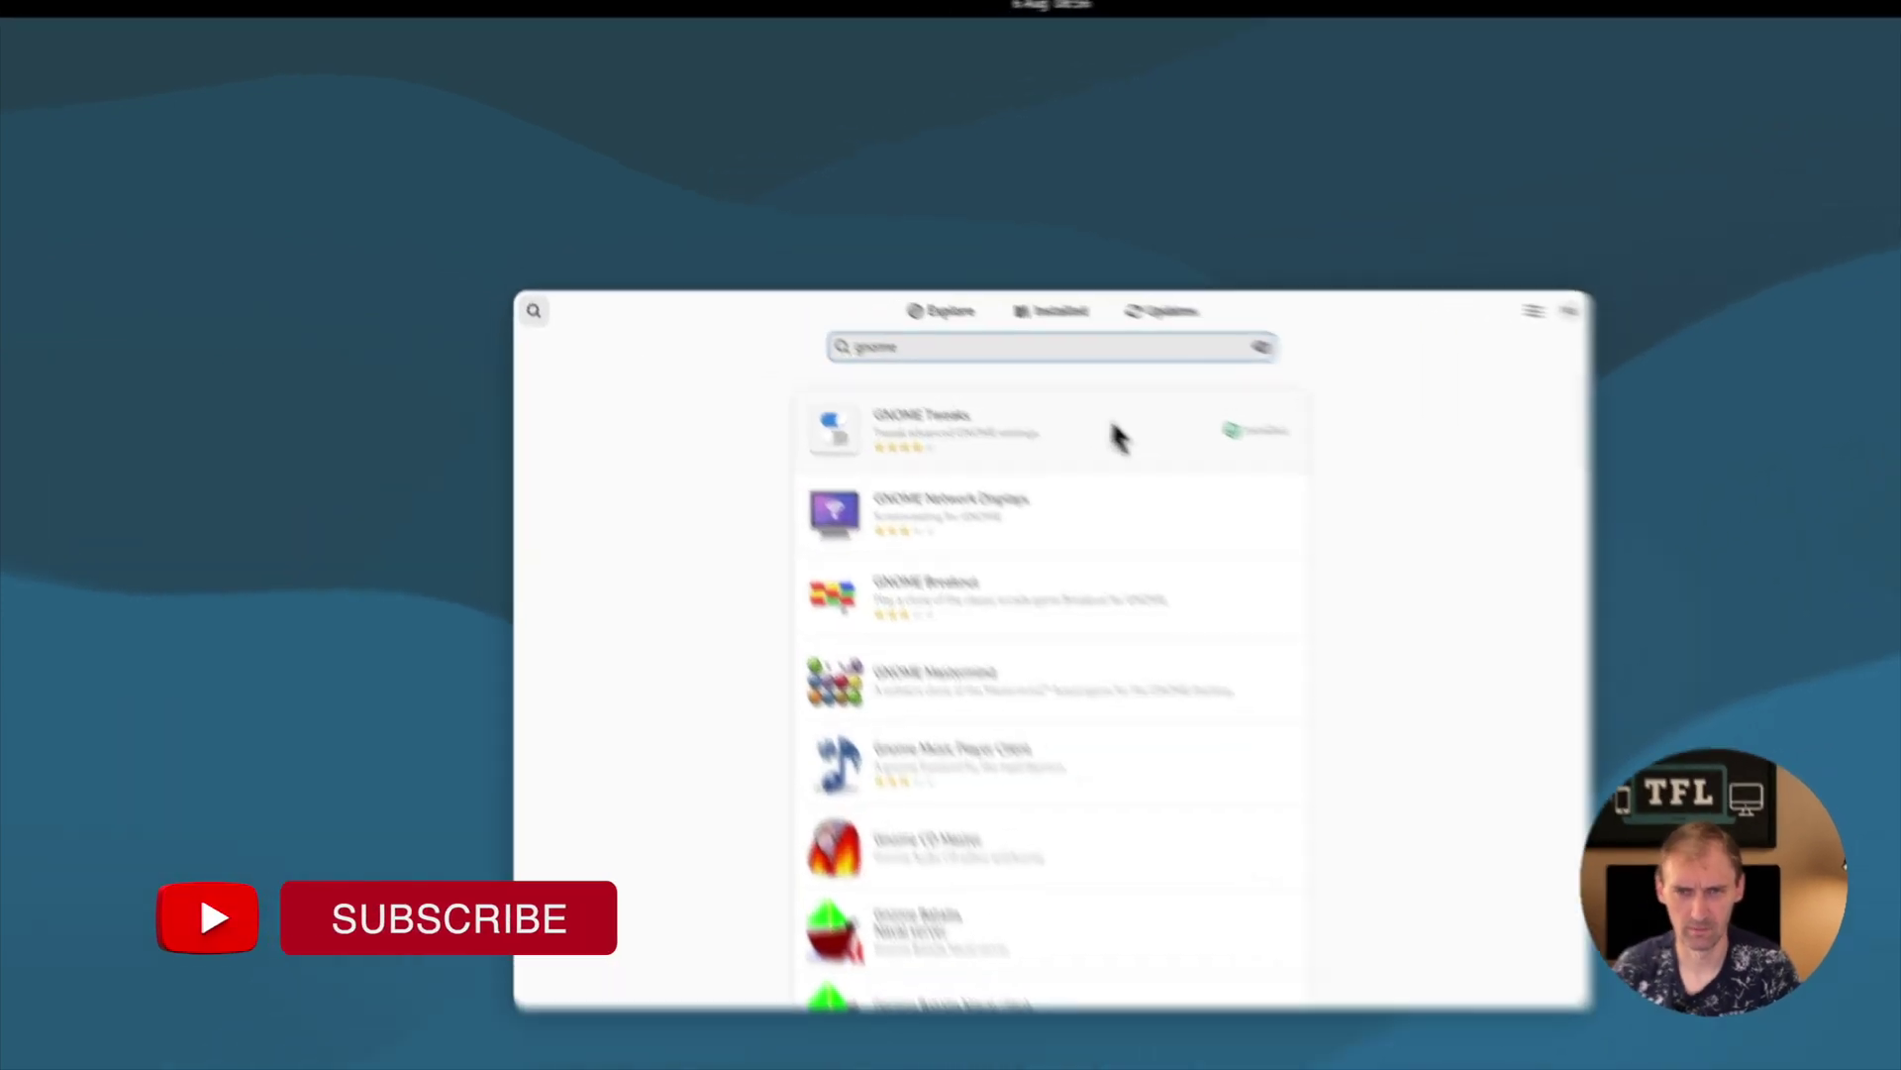
{"action": "left_click", "coordinate": [1117, 436]}
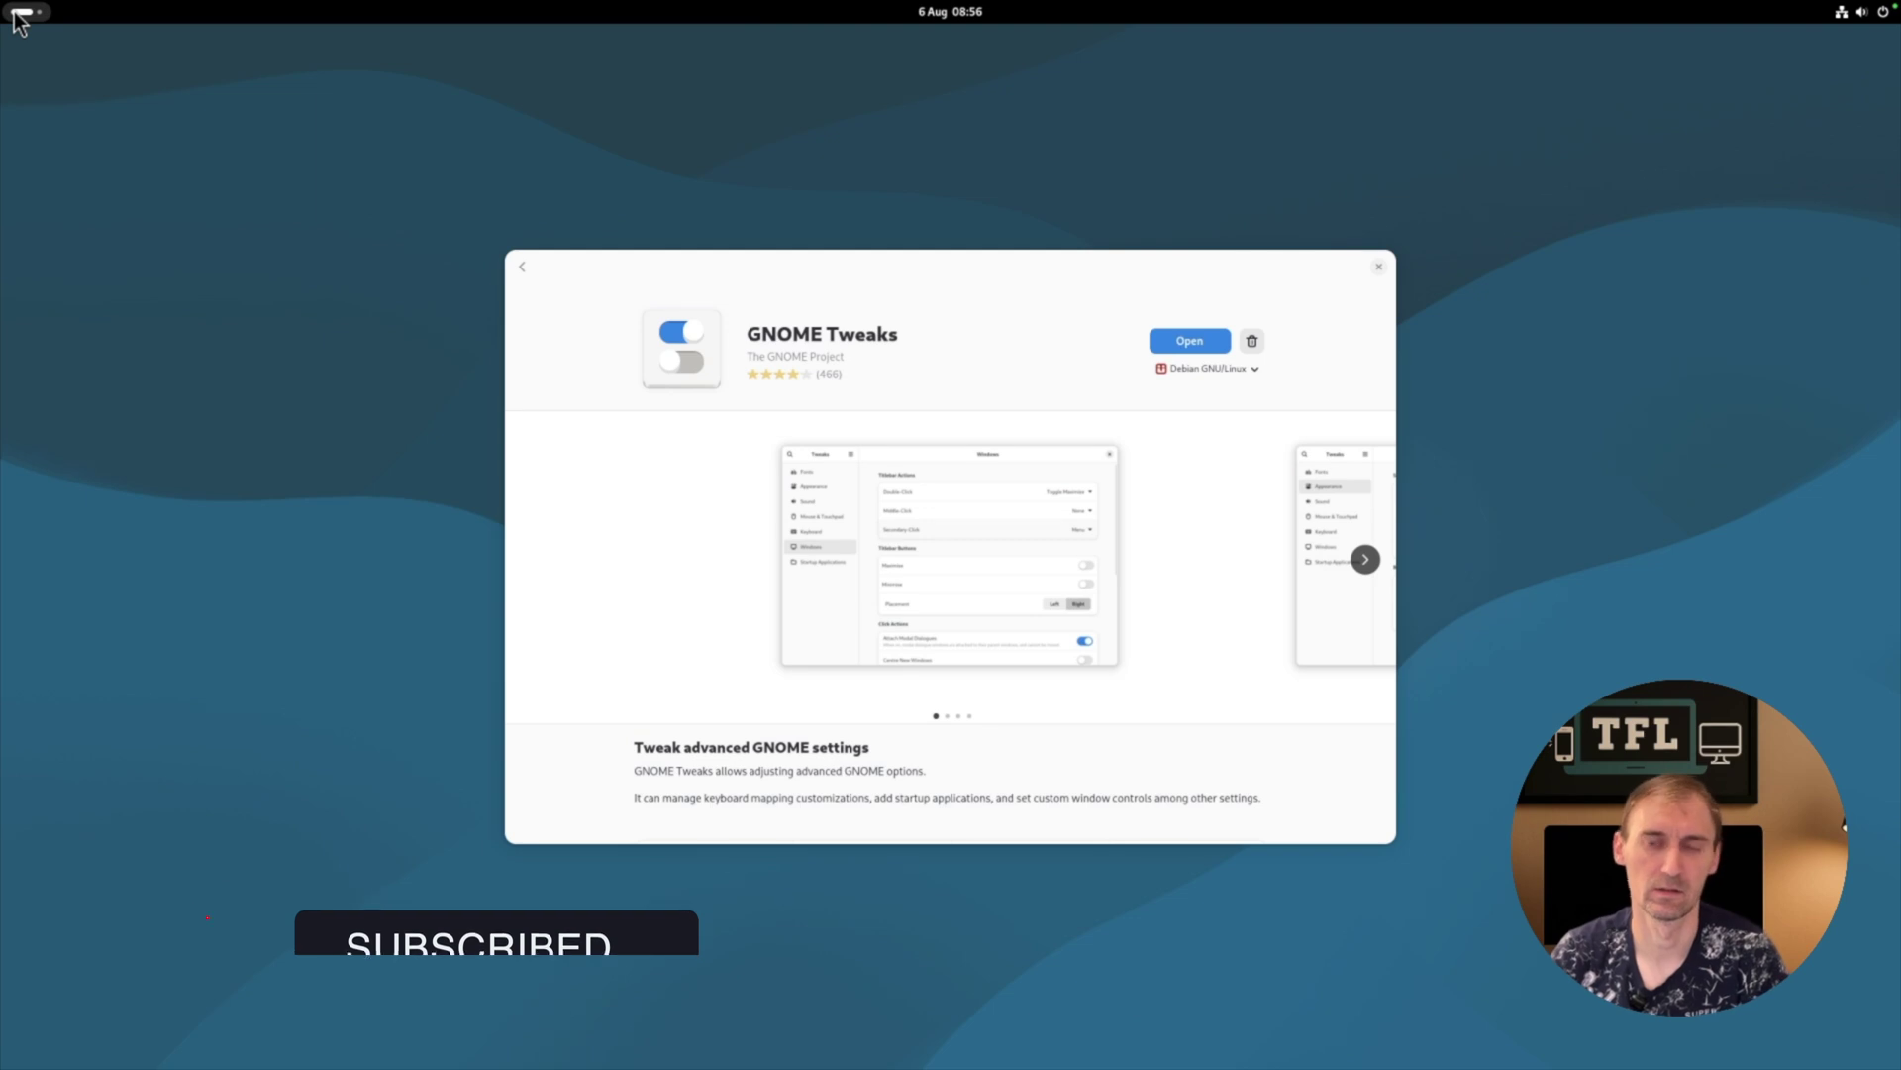
{"action": "left_click", "coordinate": [1575, 492]}
{"action": "left_click", "coordinate": [673, 527]}
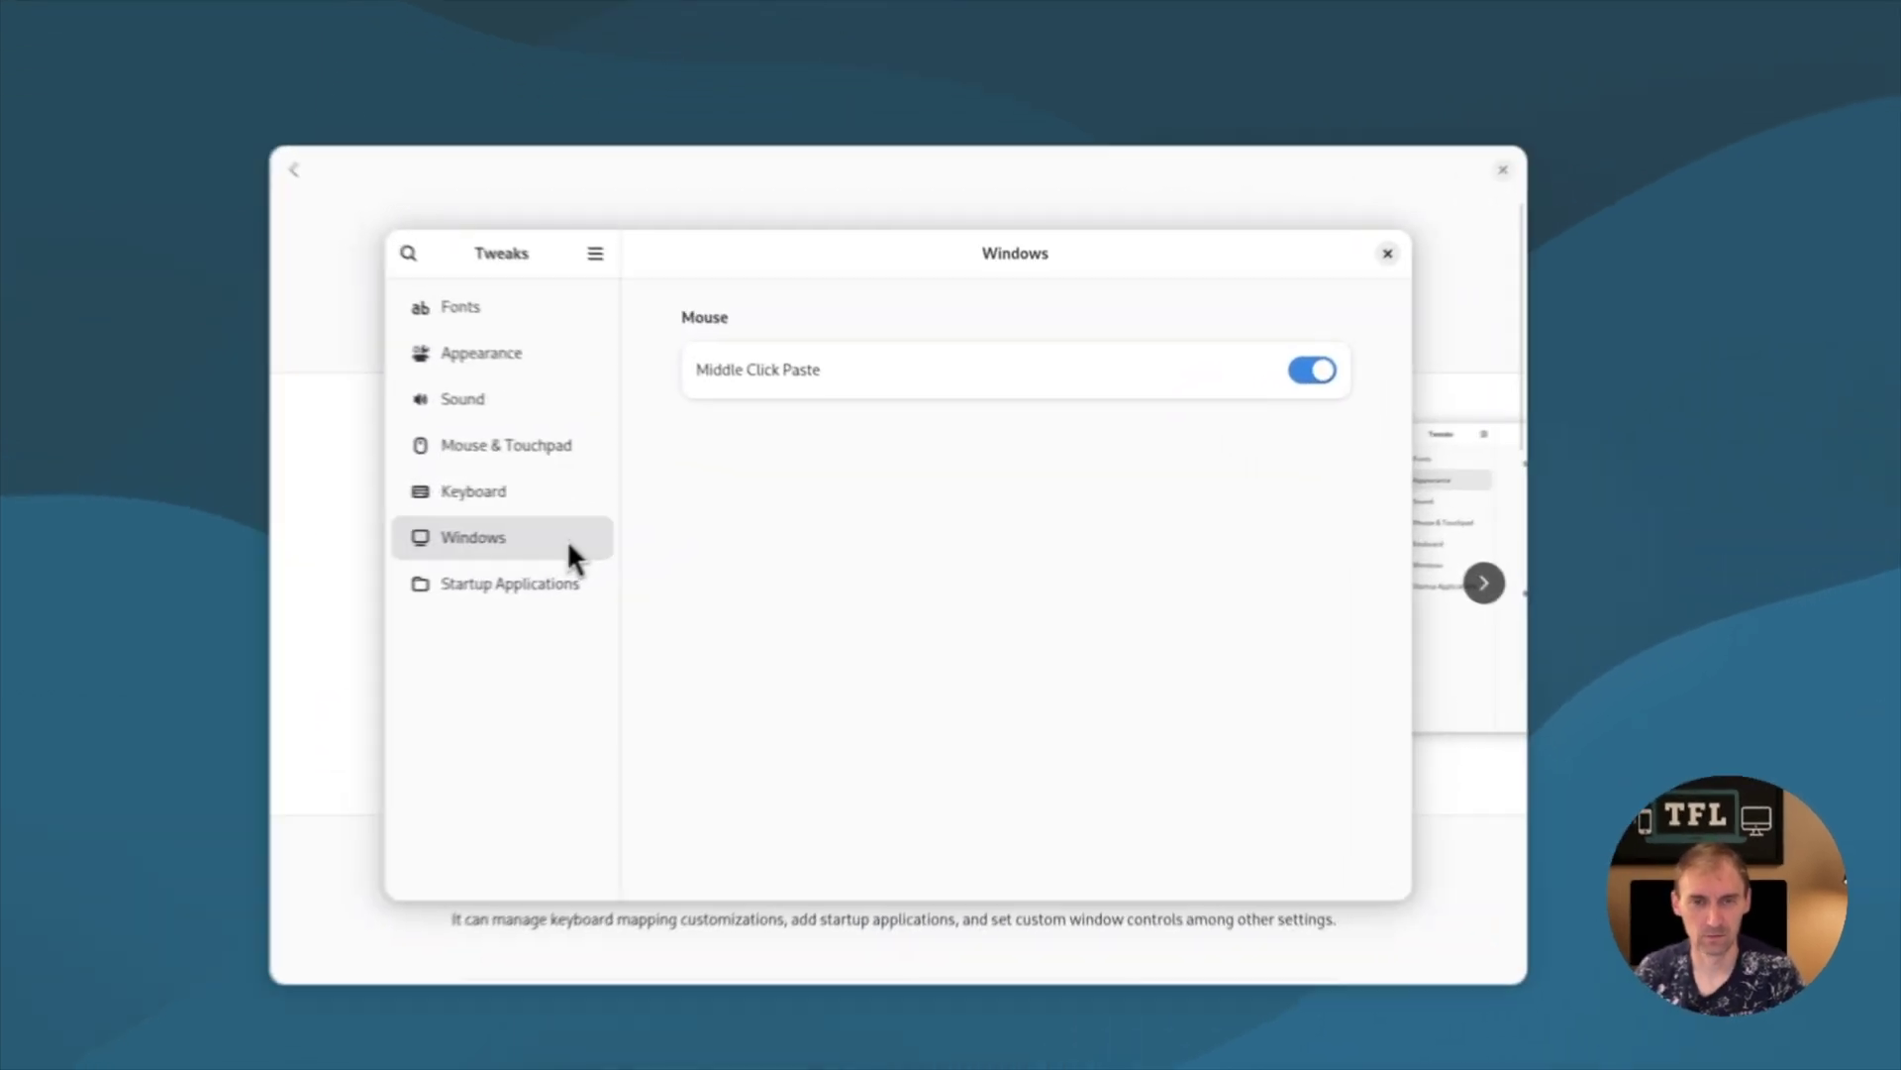
- Enable the Maximise and Minimise titlebar buttons in Tweaks, then close Tweaks
{"action": "left_click", "coordinate": [1246, 567]}
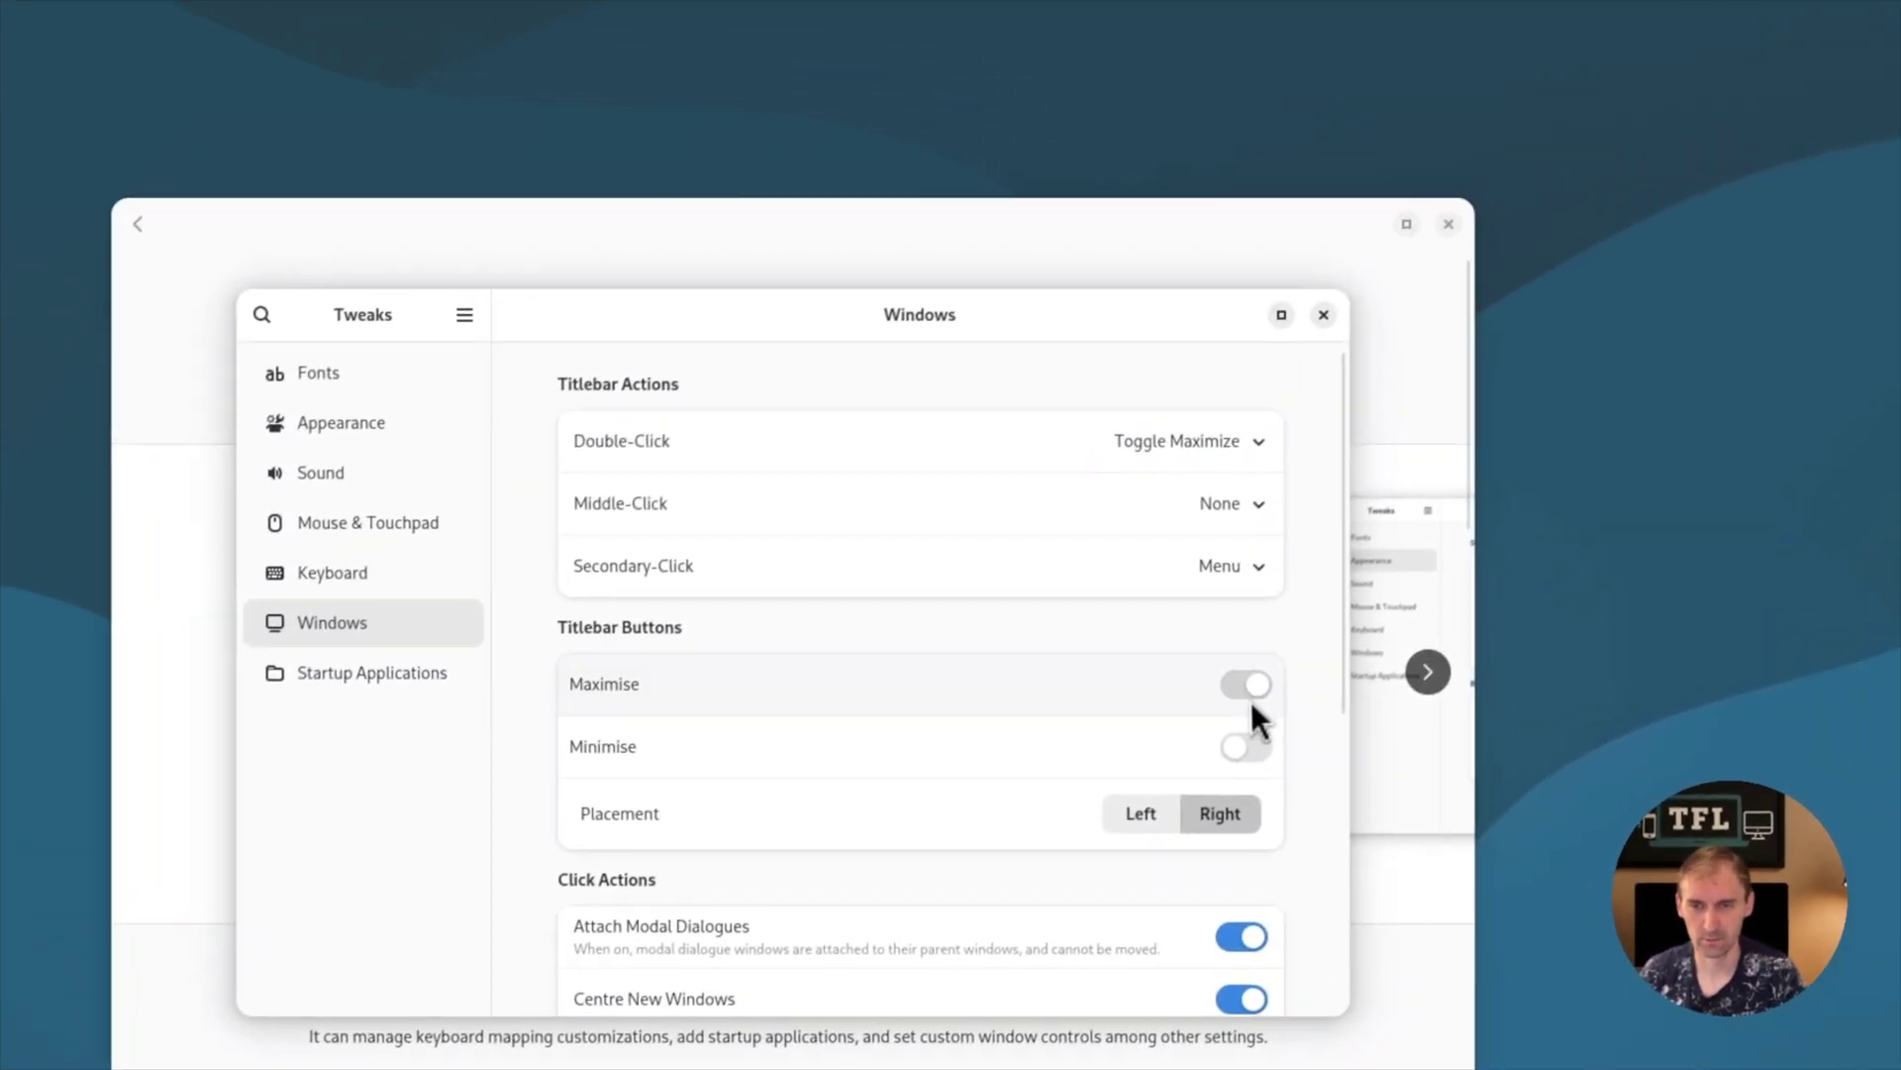
{"action": "left_click", "coordinate": [1247, 744]}
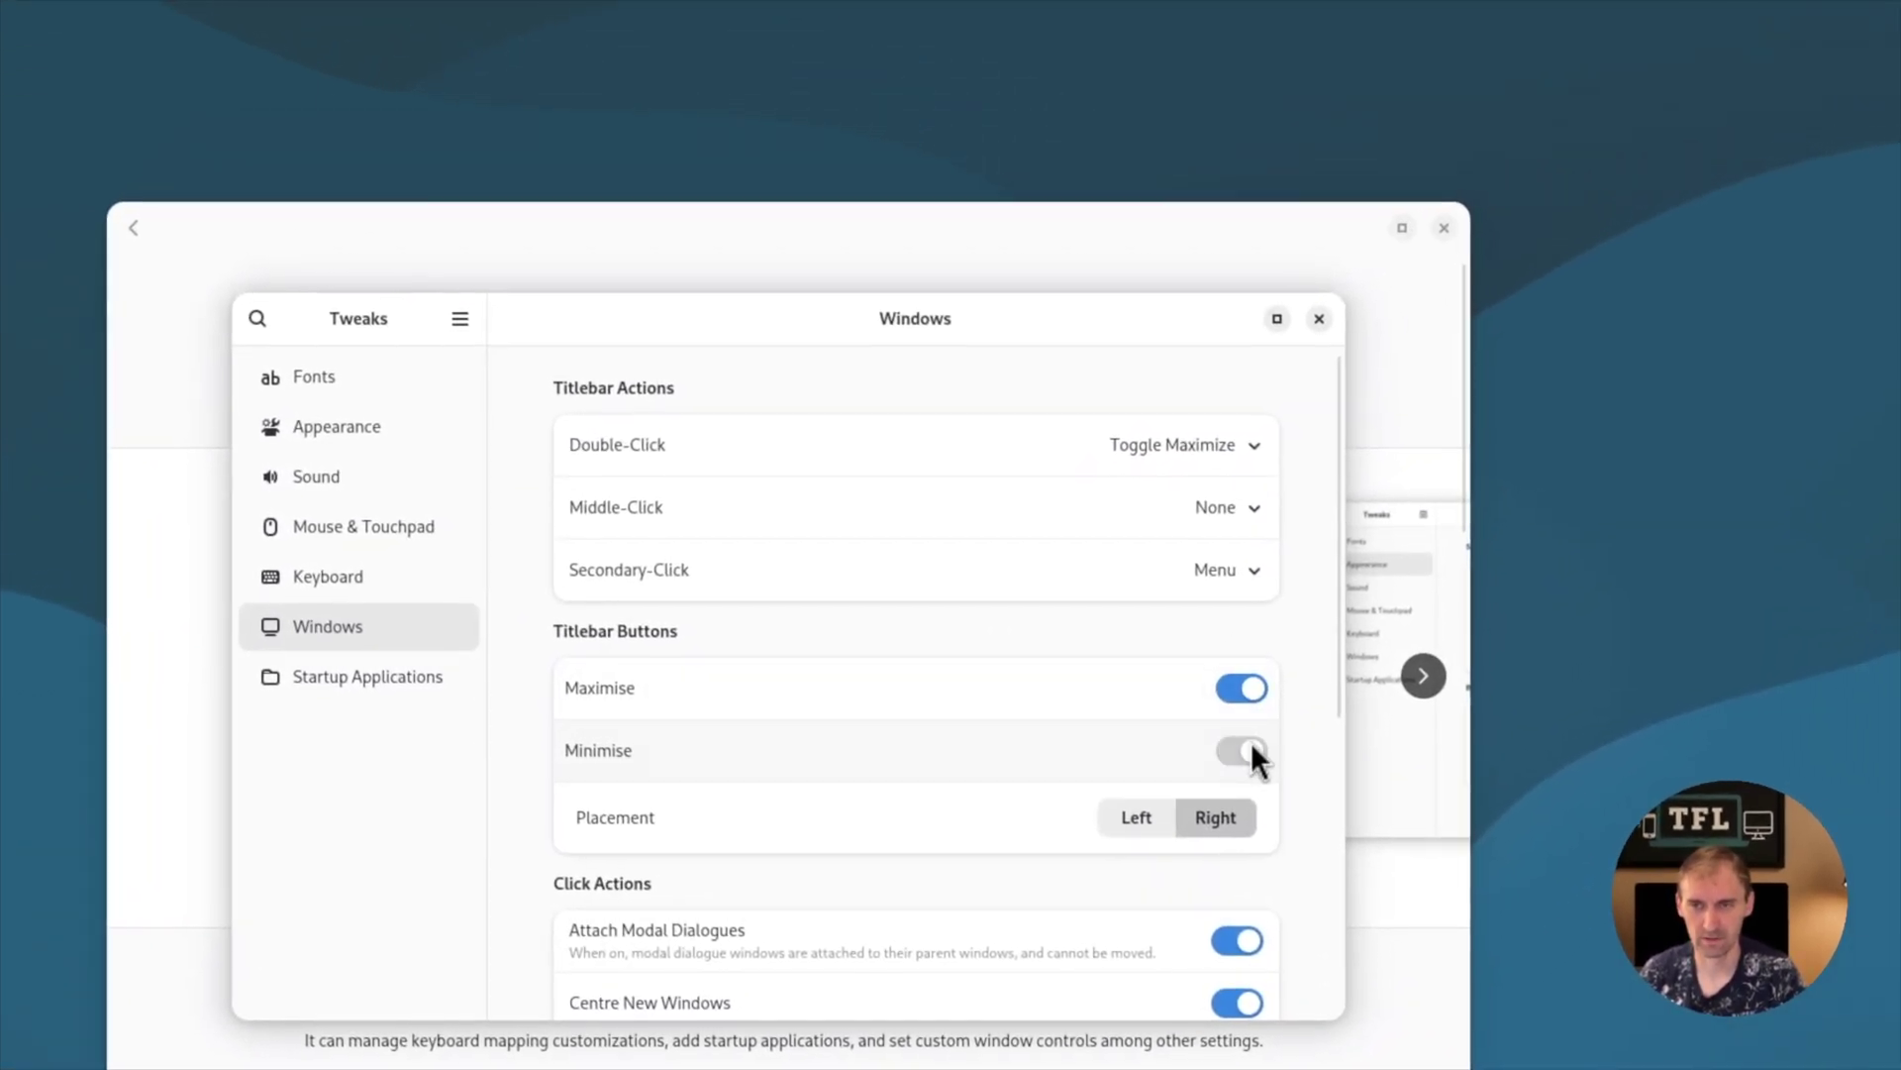
{"action": "left_click", "coordinate": [1318, 320]}
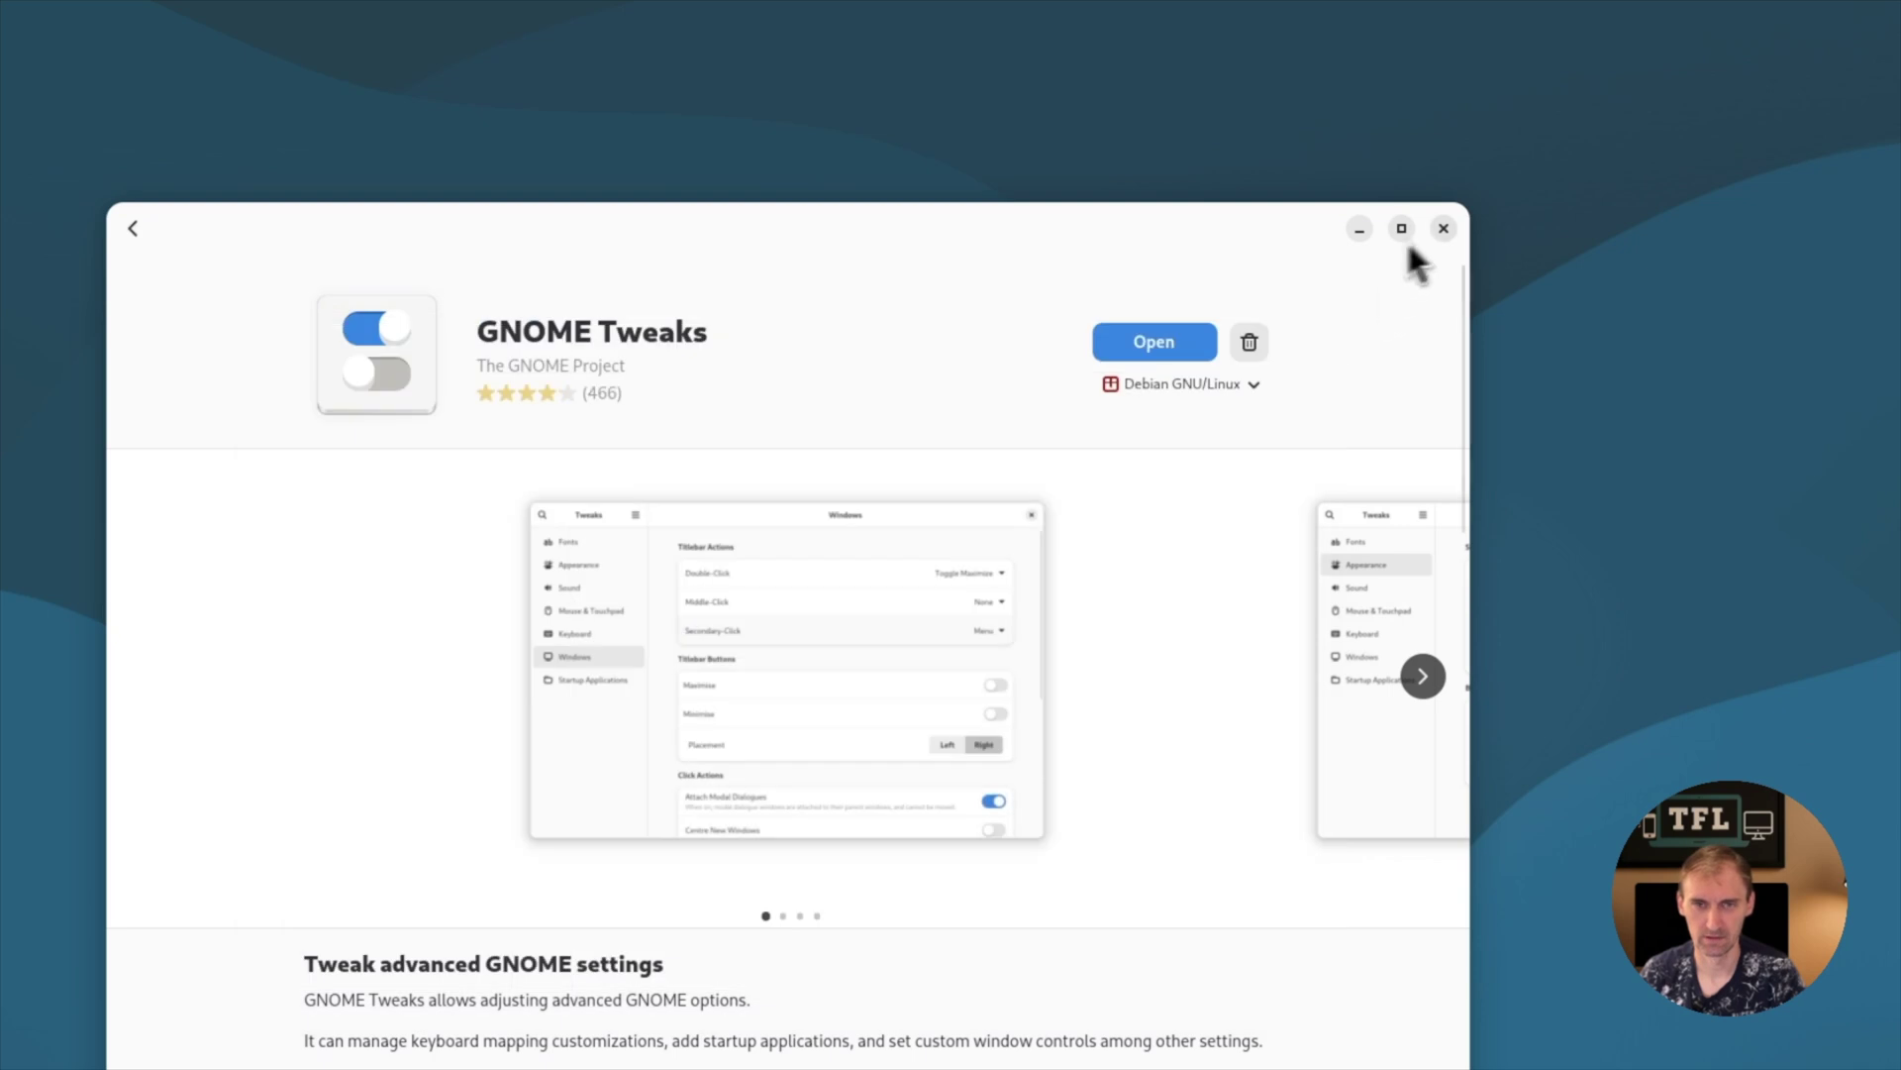
- Search Software for 'extension' and install Extension Manager, authenticating with the user password
{"action": "left_click", "coordinate": [133, 228]}
{"action": "left_click", "coordinate": [1143, 404]}
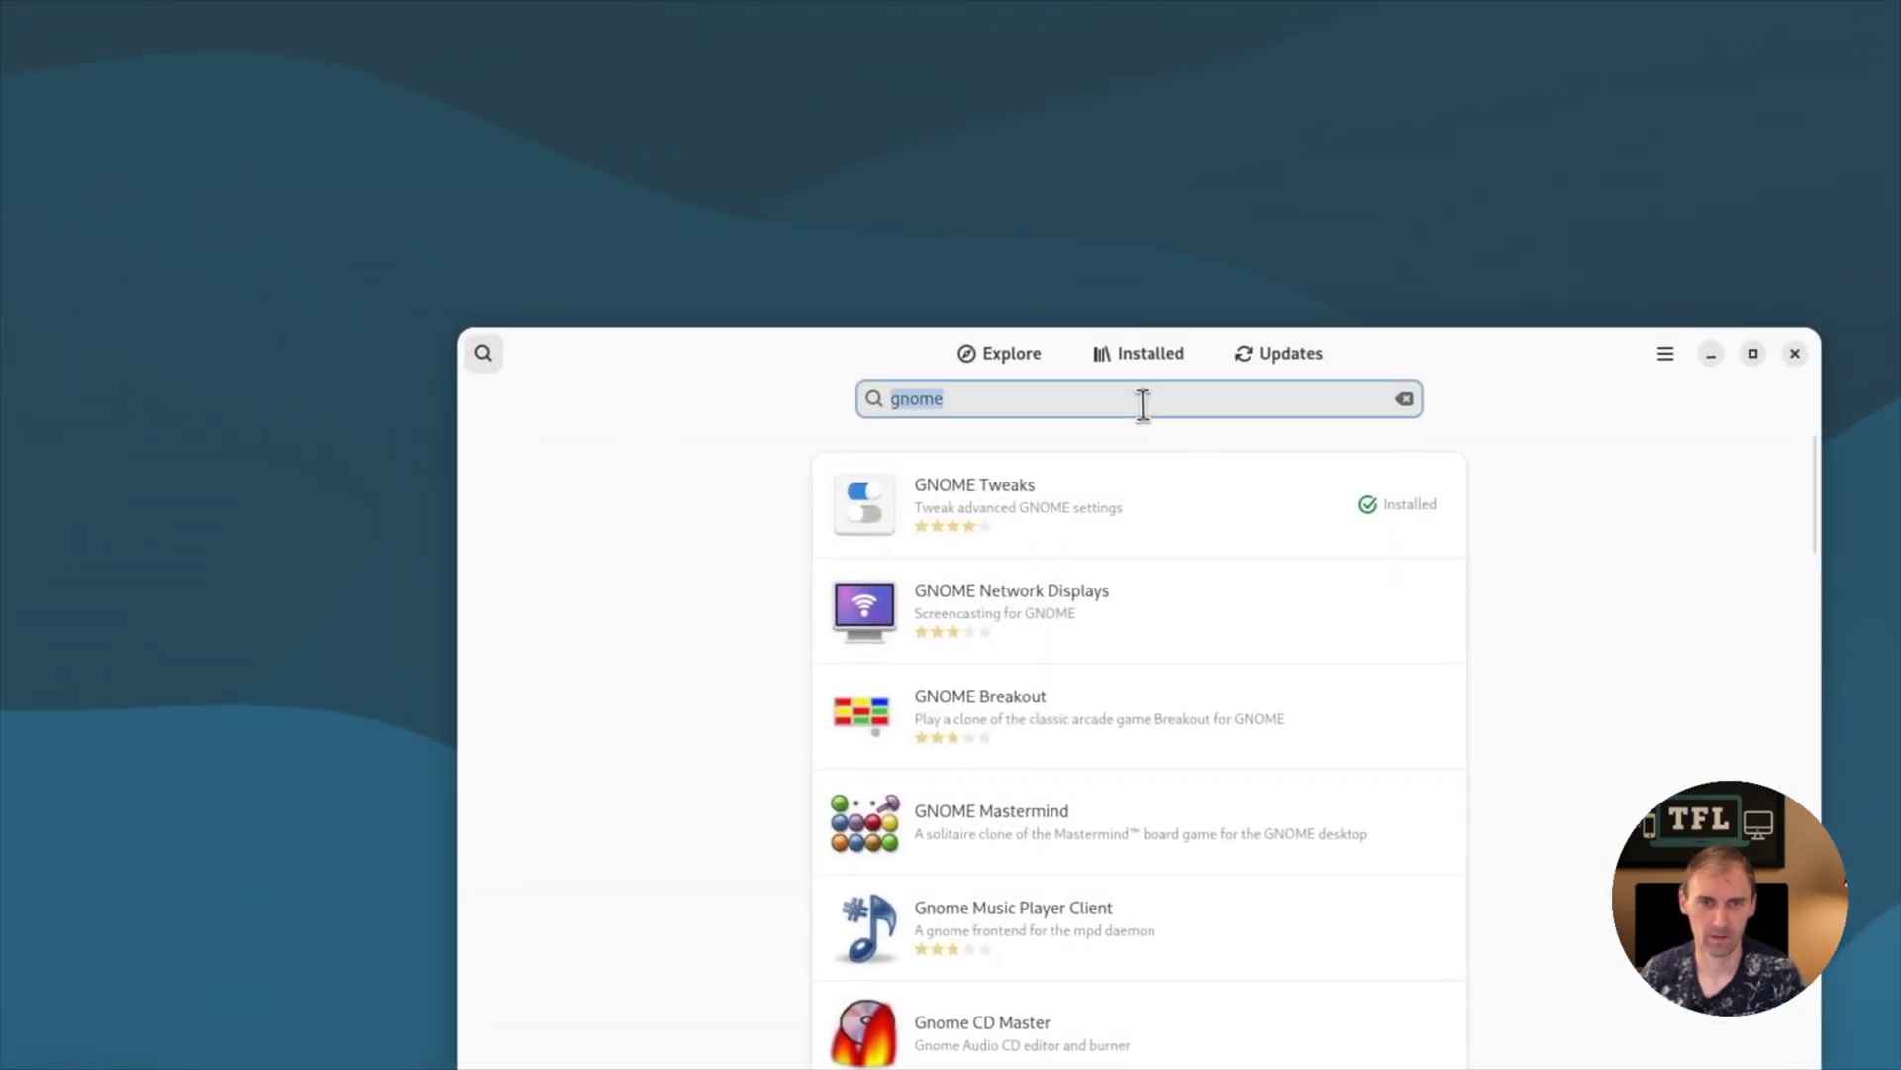
{"action": "type", "text": "extensin"}
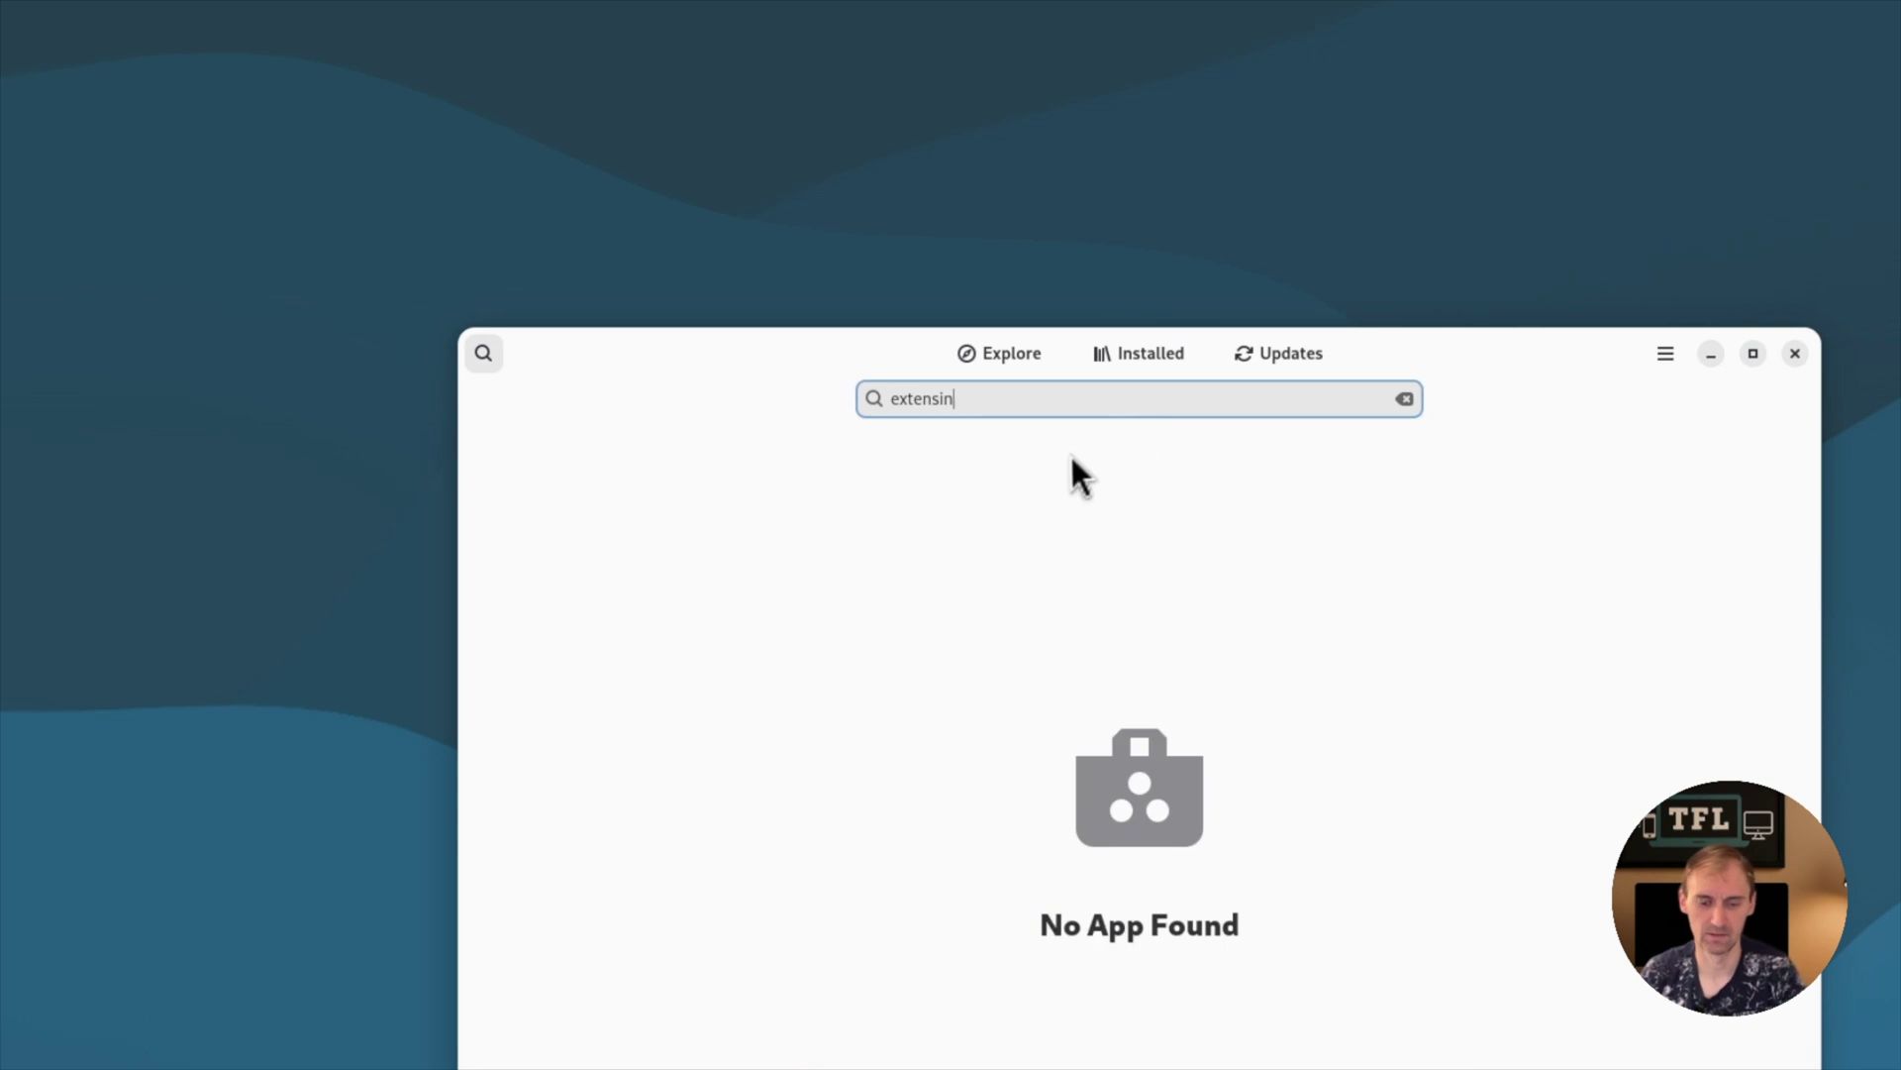
{"action": "key", "text": "BackSpace"}
{"action": "type", "text": "o"}
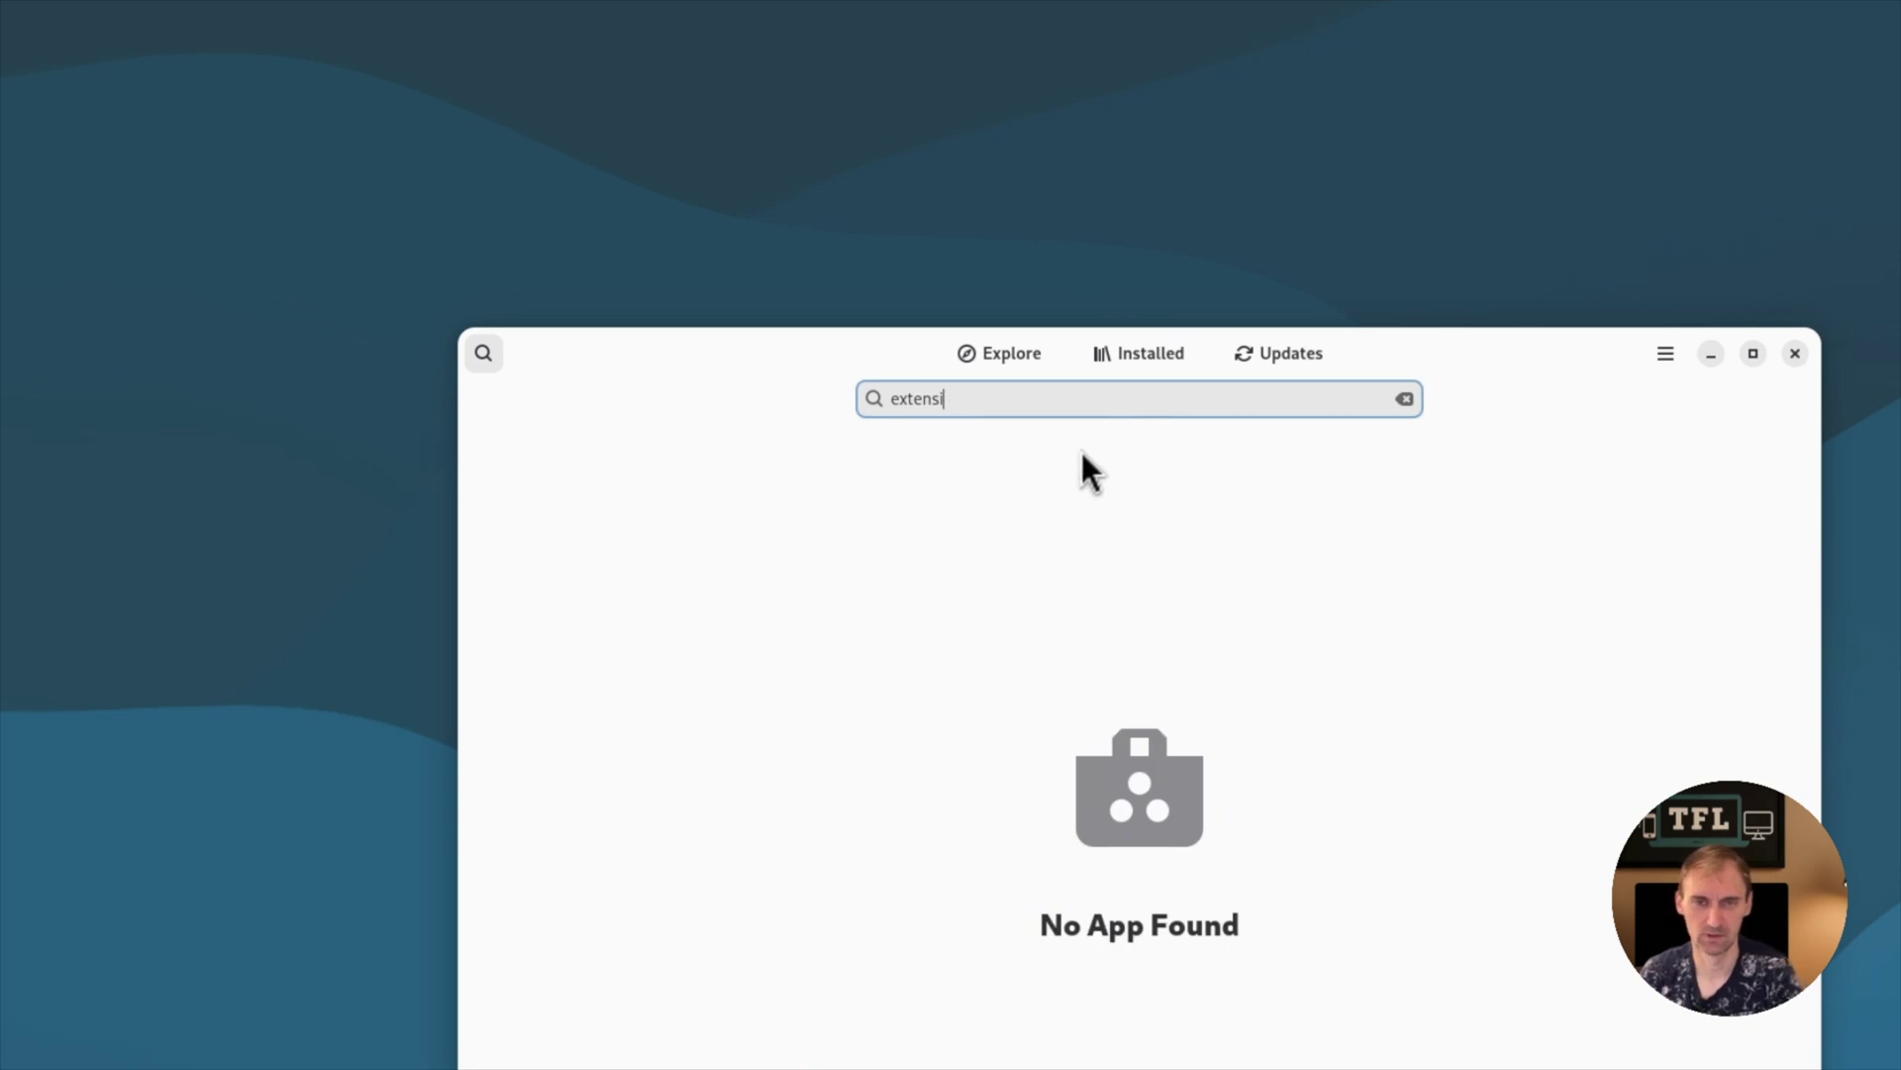
{"action": "left_click", "coordinate": [1053, 485]}
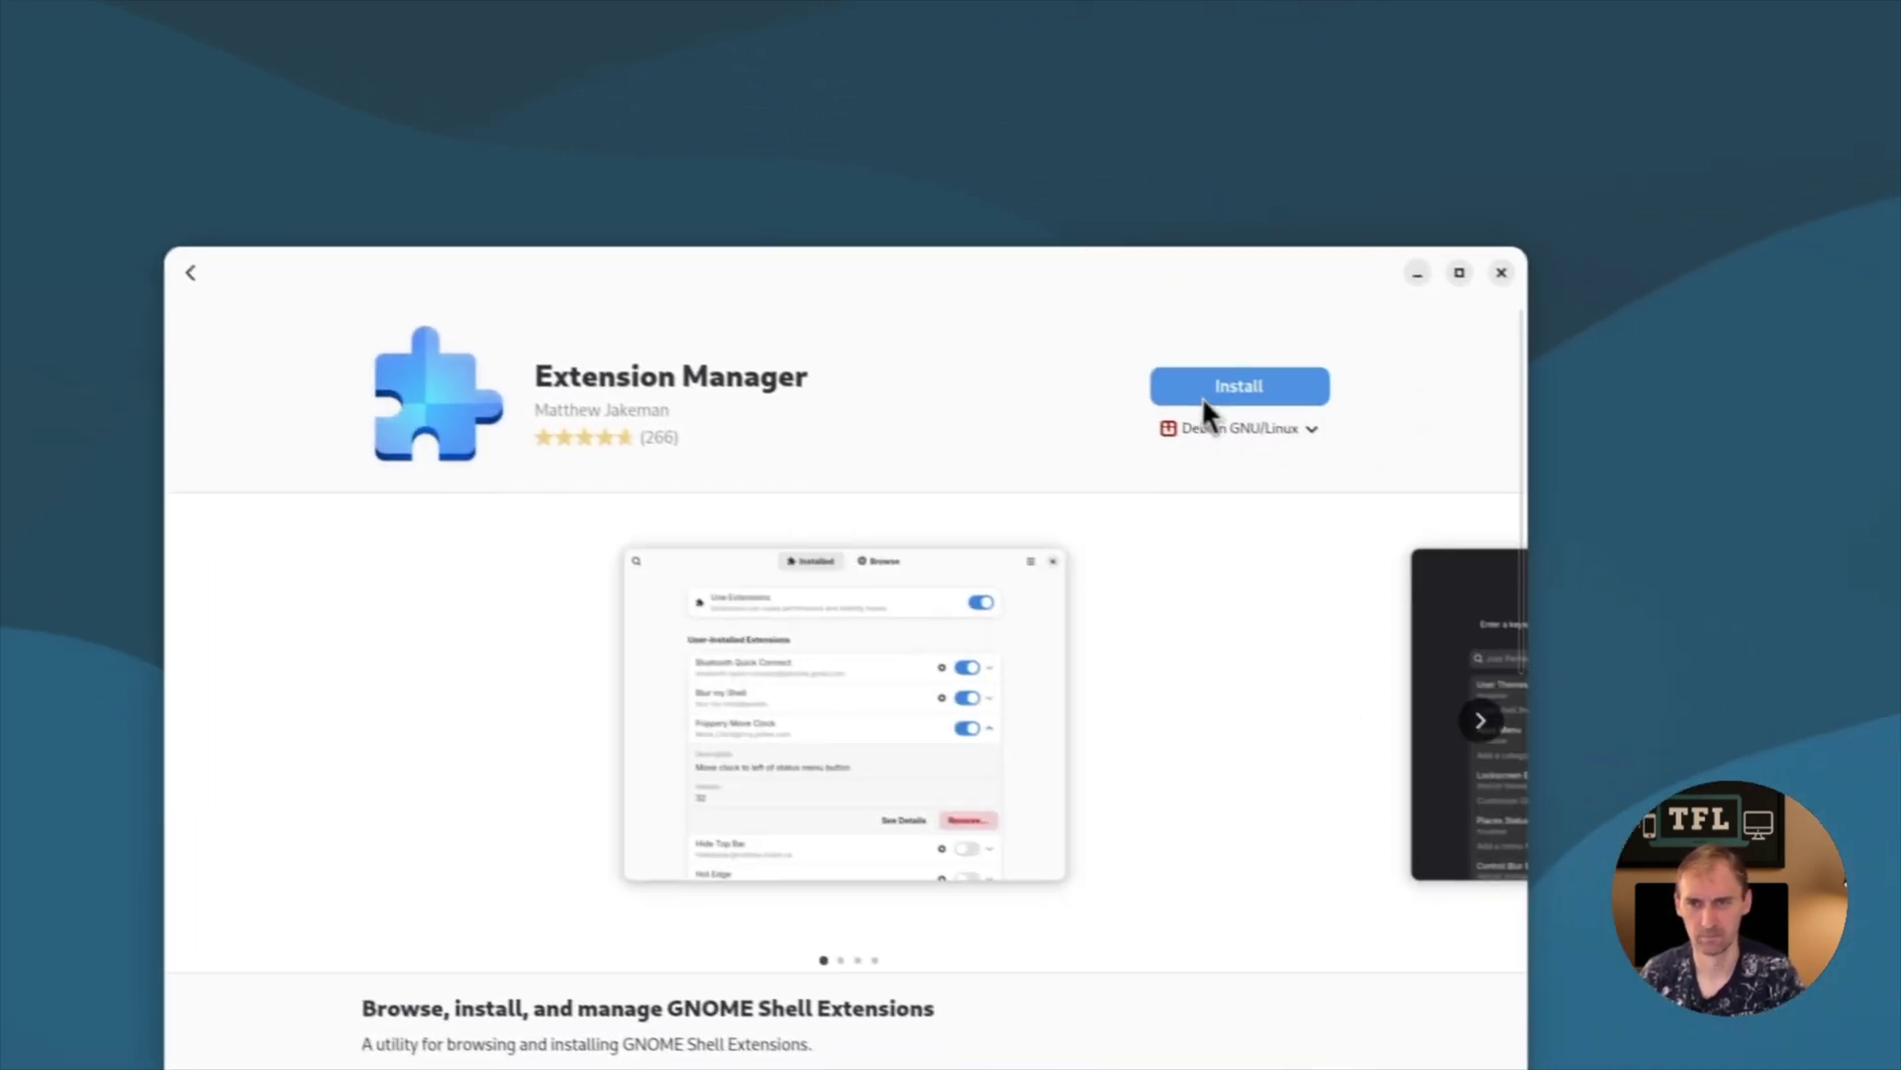
{"action": "left_click", "coordinate": [1482, 456]}
{"action": "type", "text": "•"}
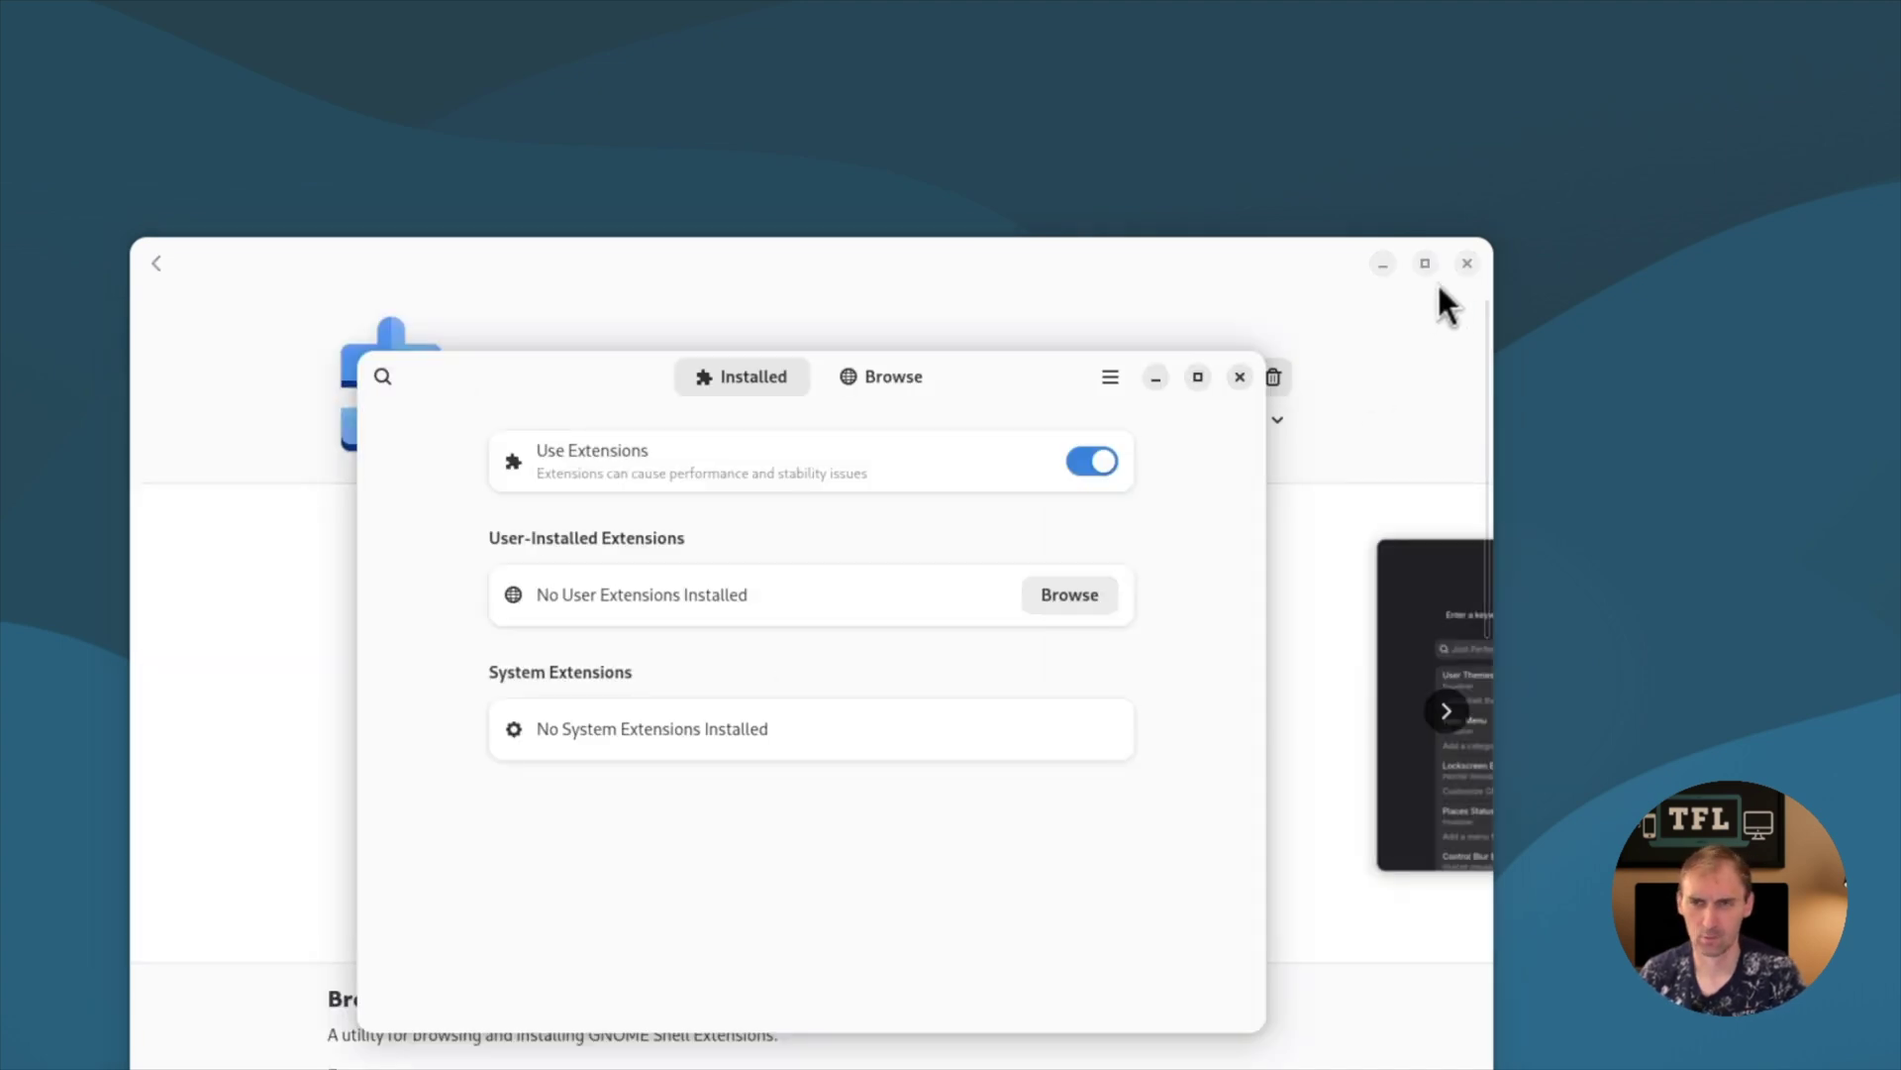
- Close Software and install Dash to Dock from Extension Manager's Browse listing
{"action": "left_click", "coordinate": [1466, 263]}
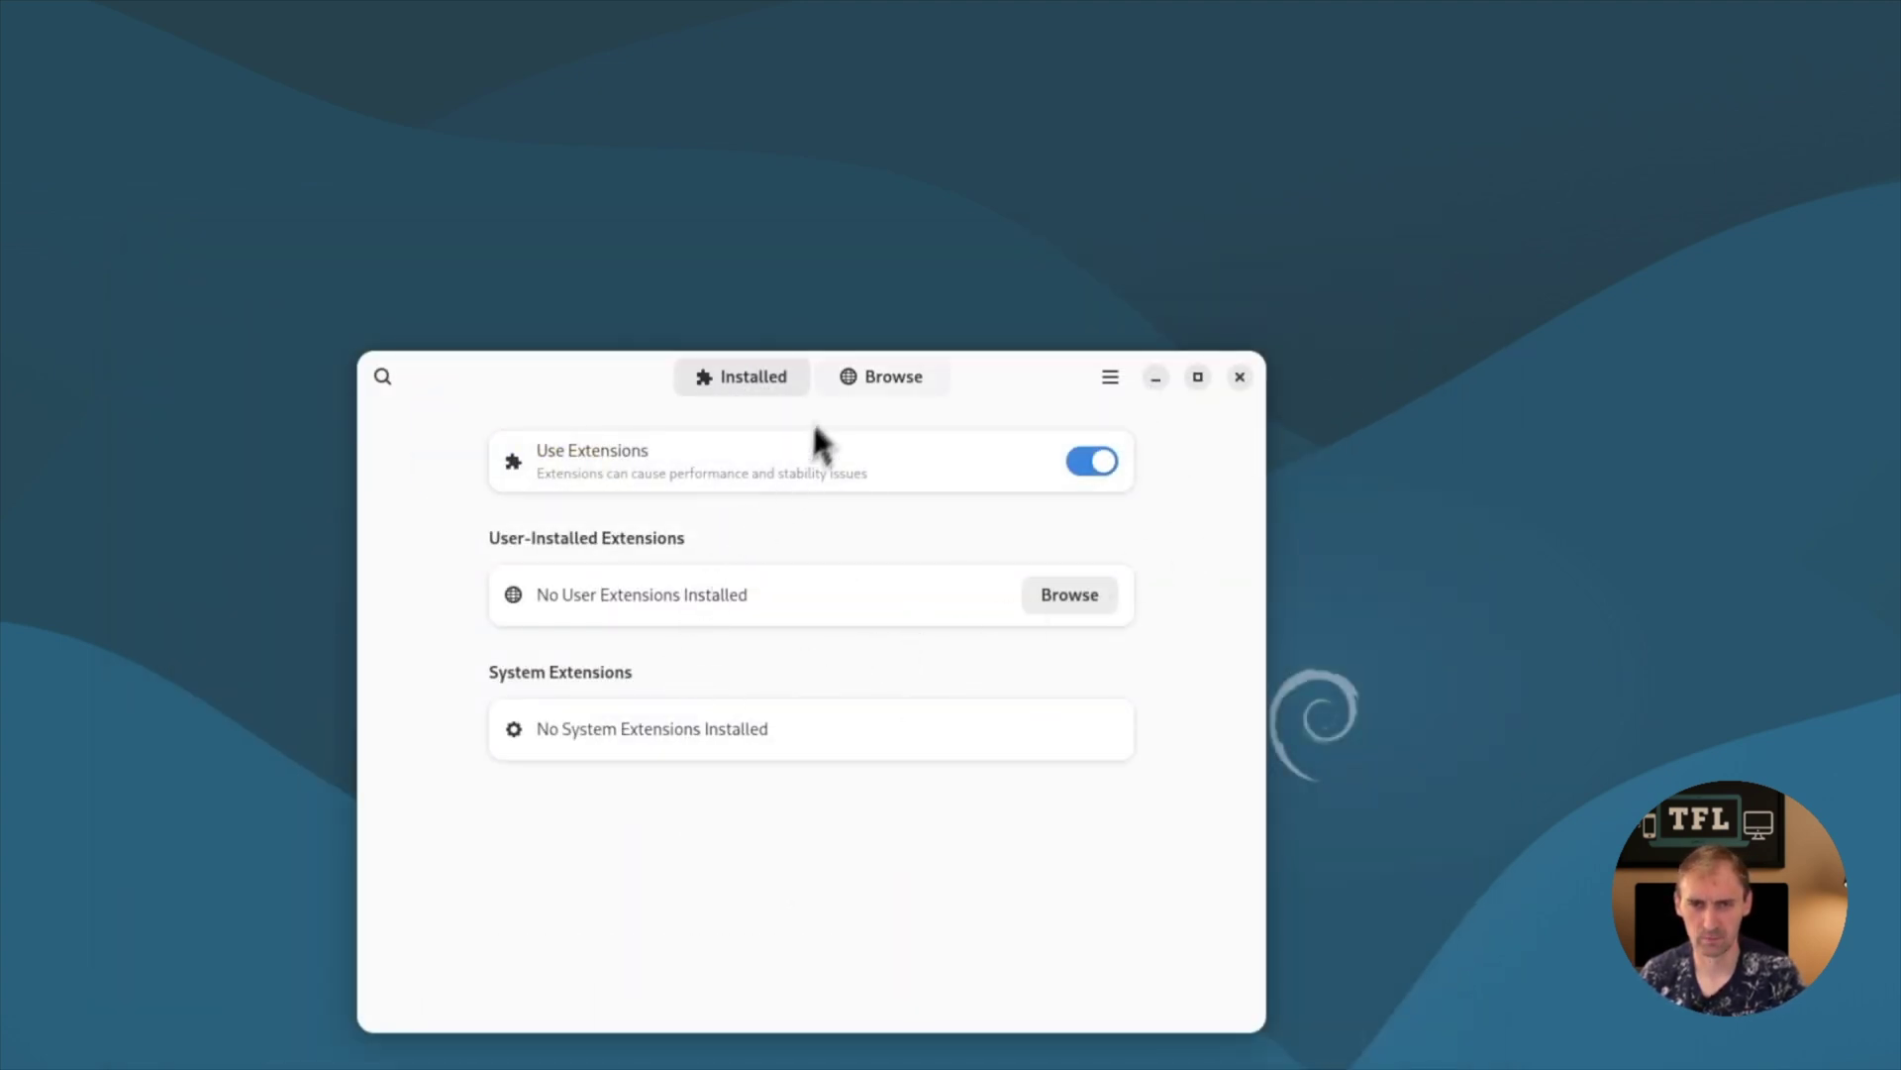
{"action": "left_click", "coordinate": [830, 390]}
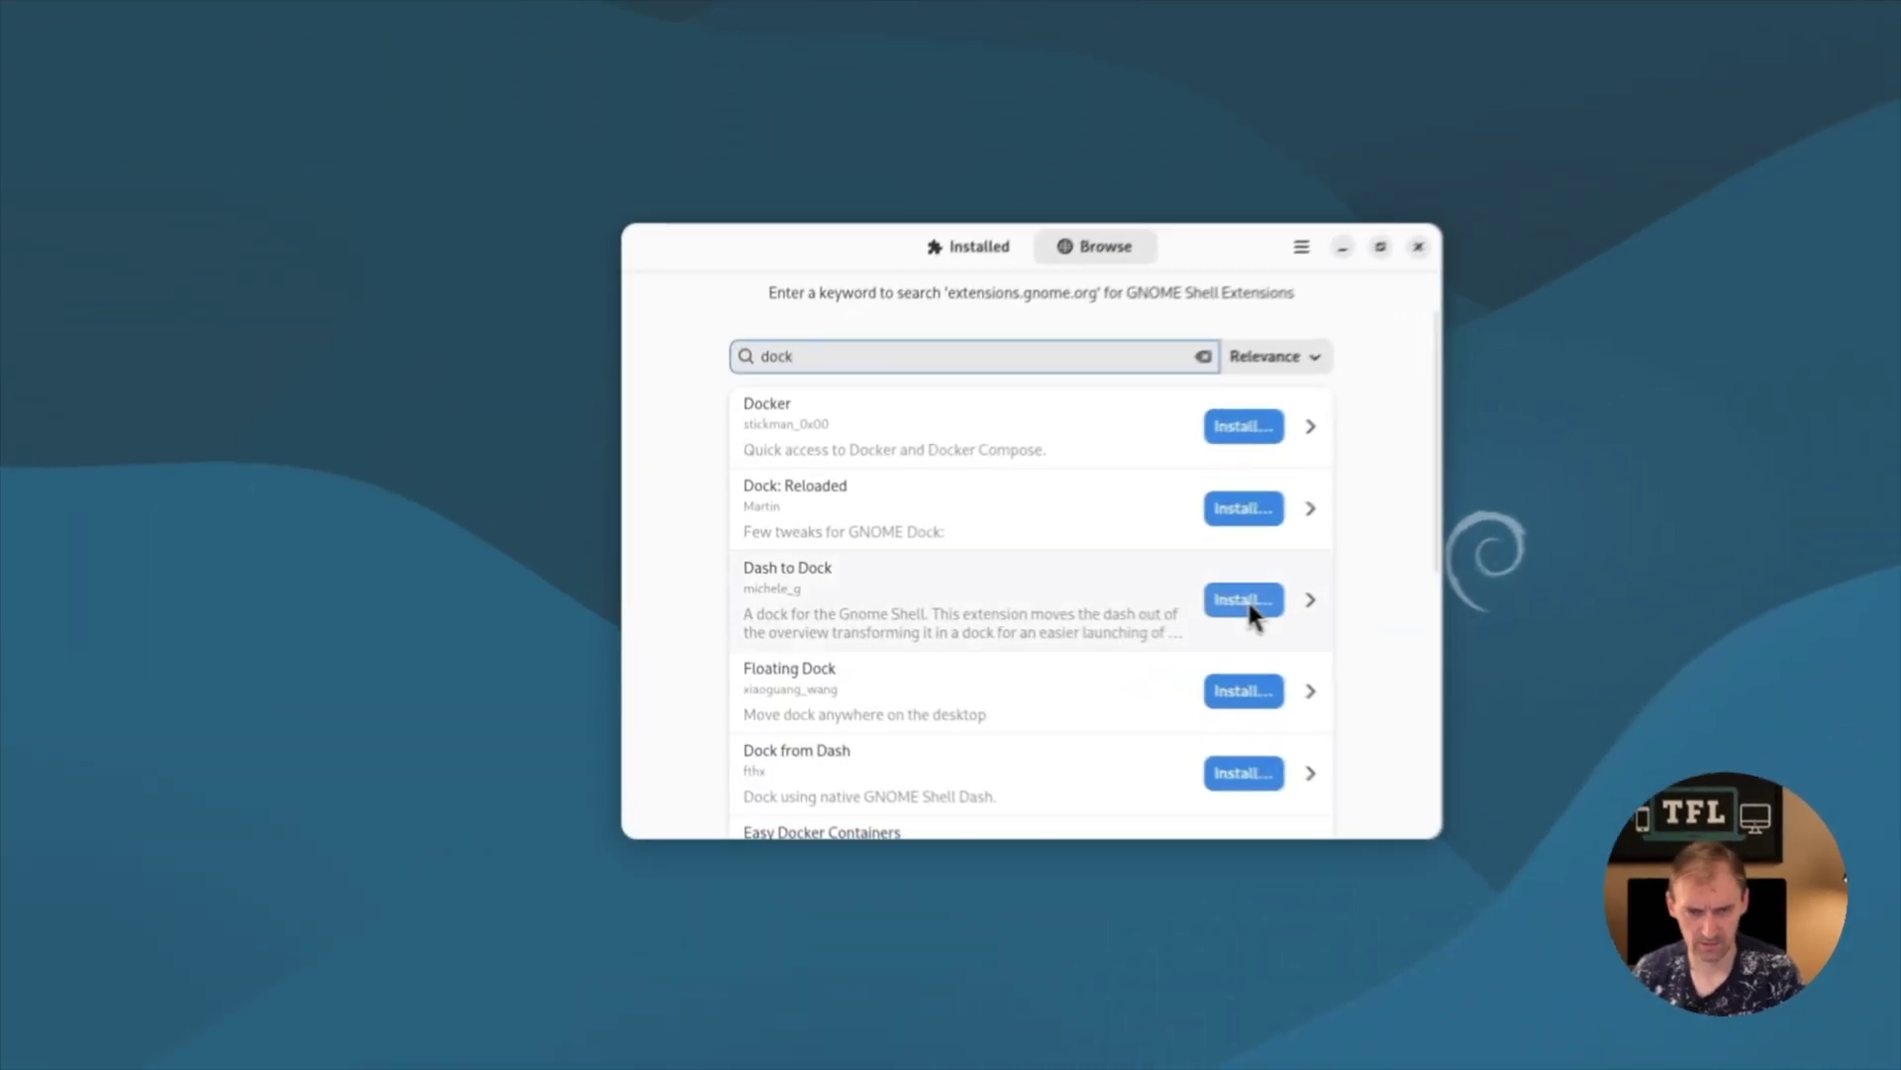
{"action": "left_click", "coordinate": [1297, 600]}
{"action": "left_click", "coordinate": [1255, 592]}
- Install Dash2Dock Animated, try the new dock's app grid button, and close Extension Manager
{"action": "scroll", "coordinate": [1080, 632], "scroll_direction": "down", "scroll_amount": 5}
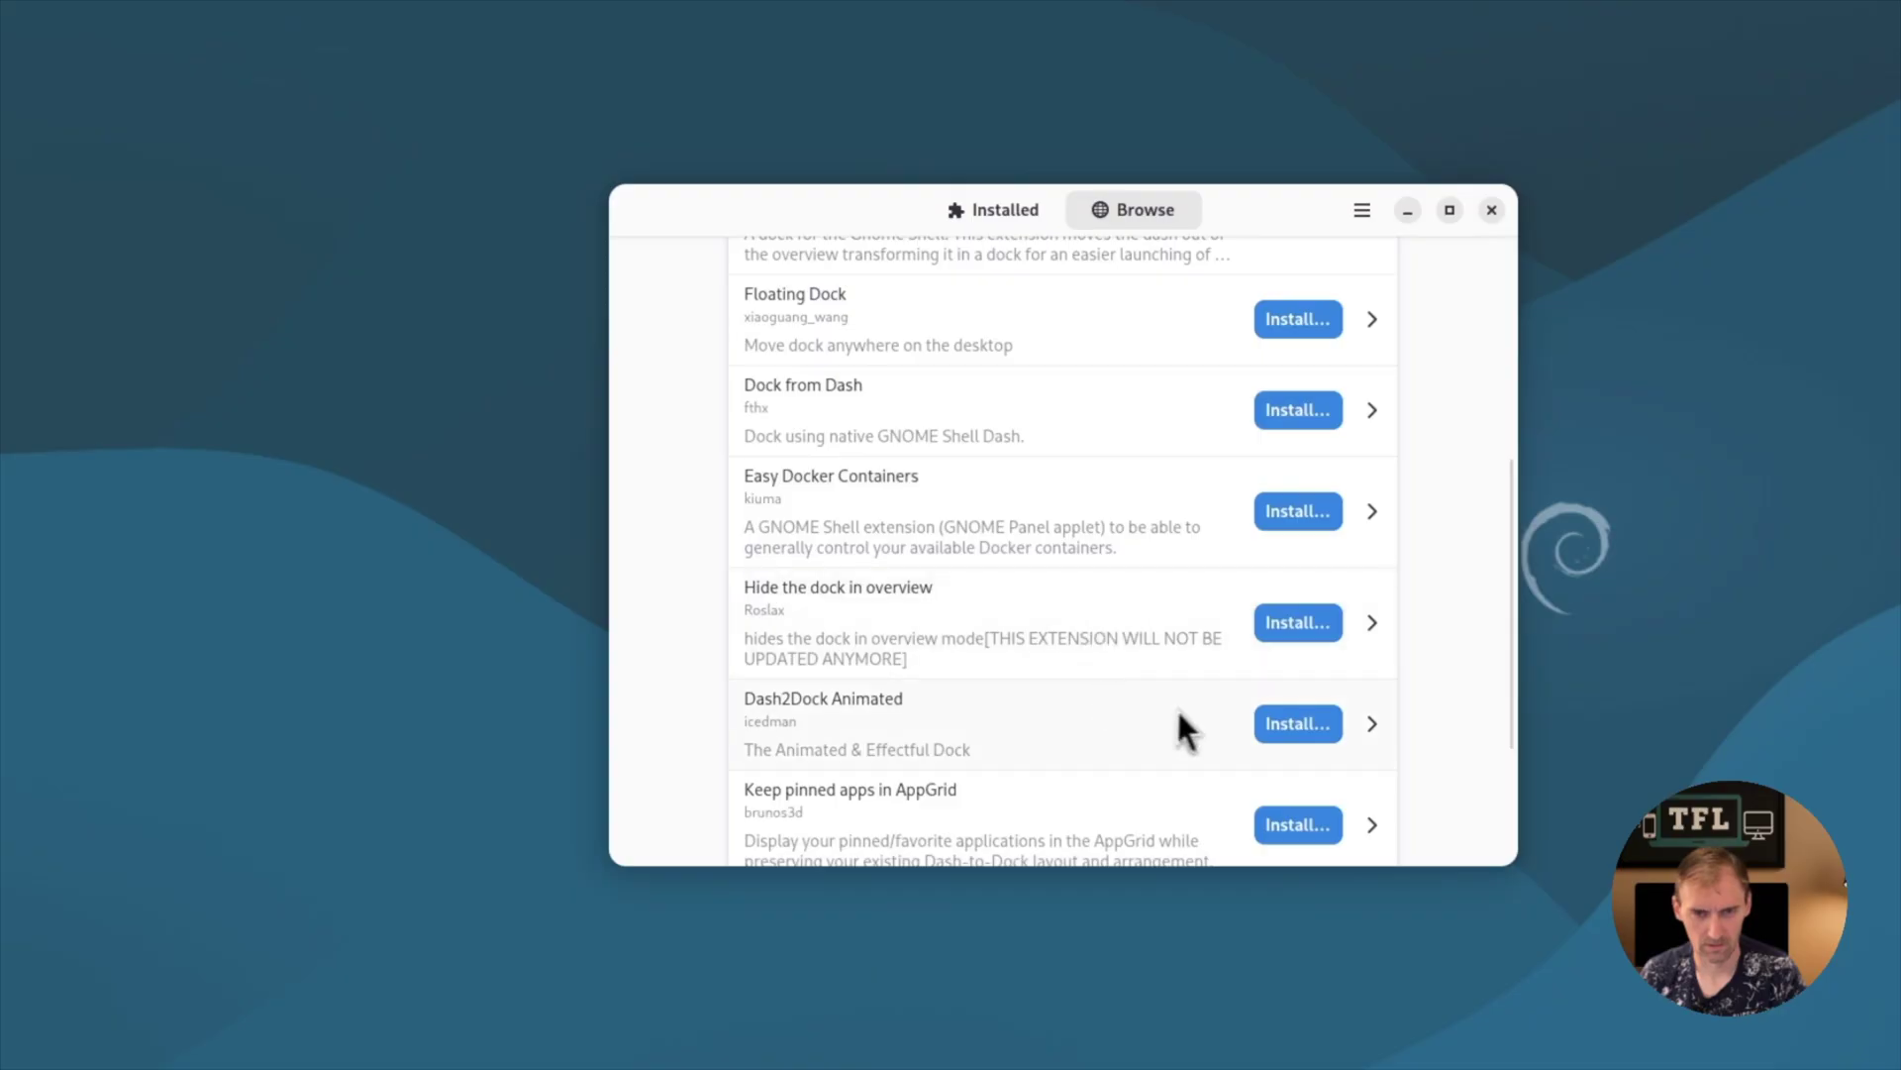
{"action": "scroll", "coordinate": [1267, 717], "scroll_direction": "down", "scroll_amount": 1}
{"action": "left_click", "coordinate": [1289, 715]}
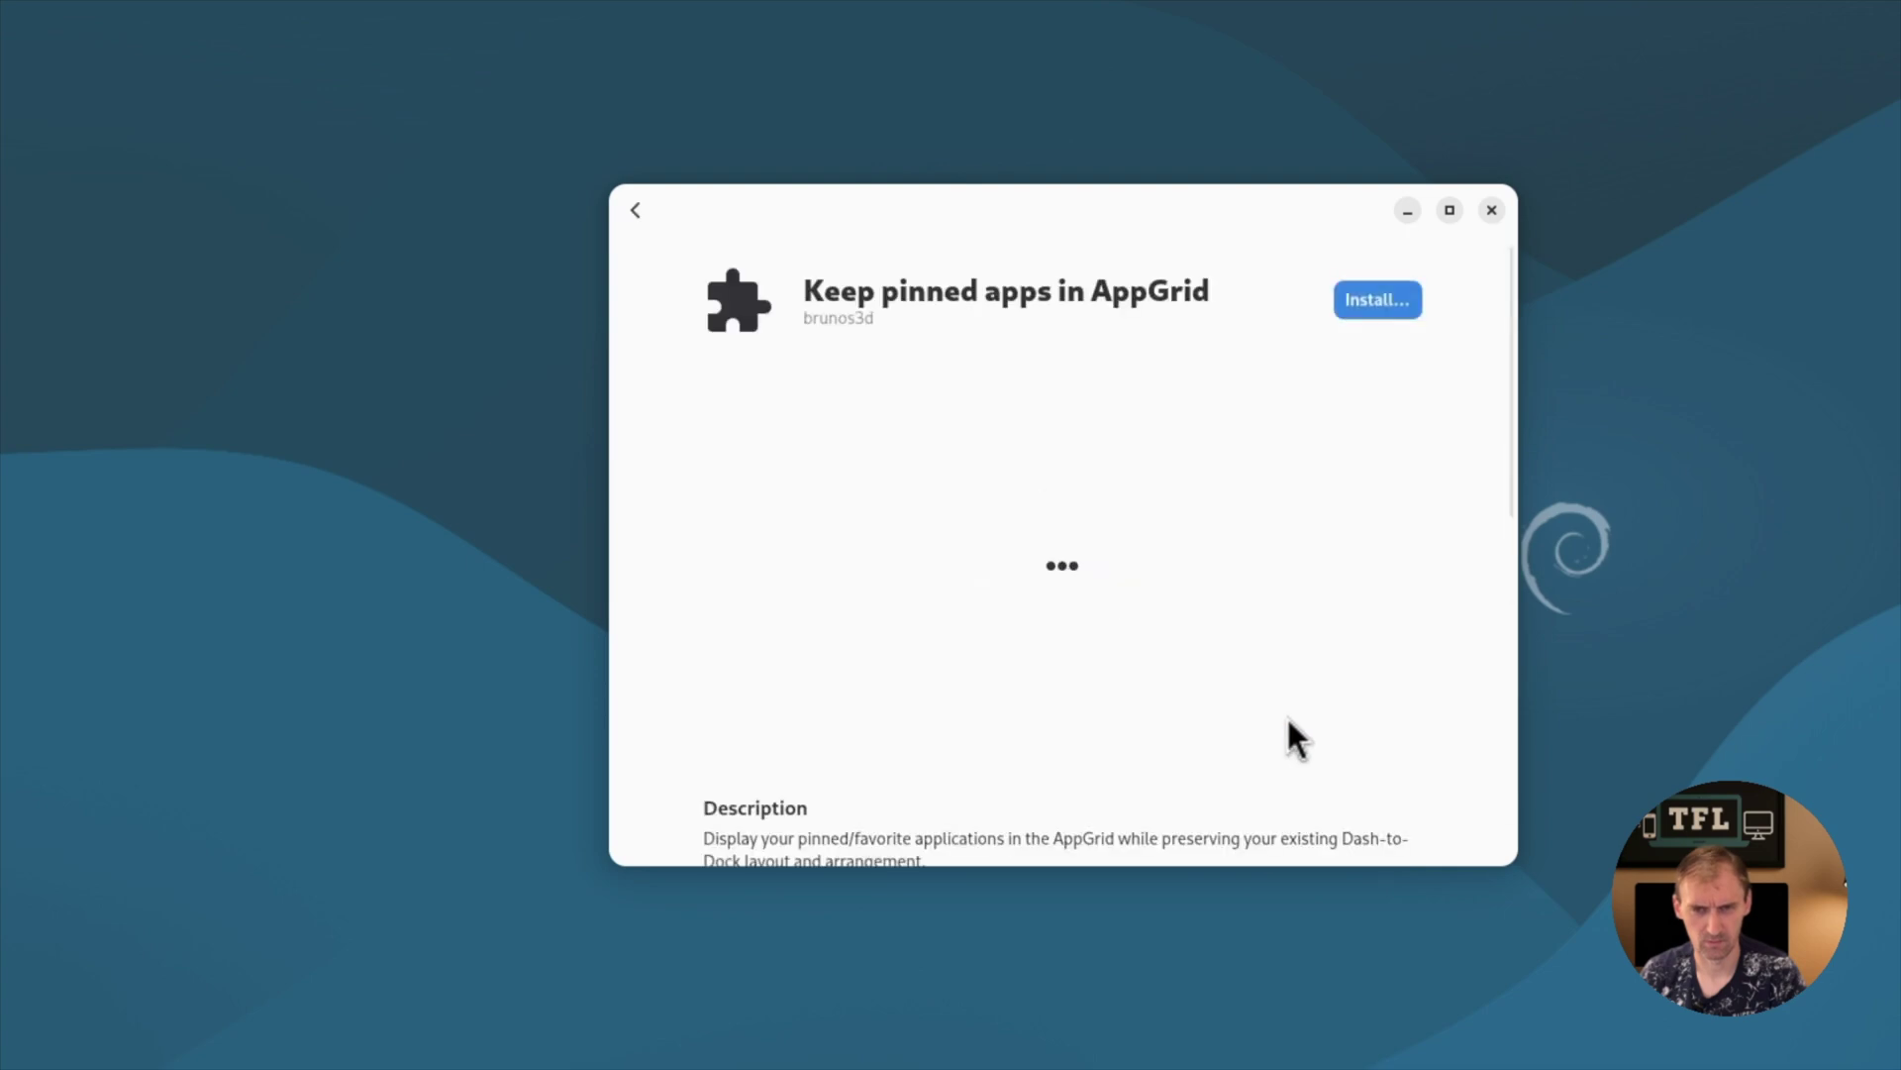
{"action": "left_click", "coordinate": [635, 210]}
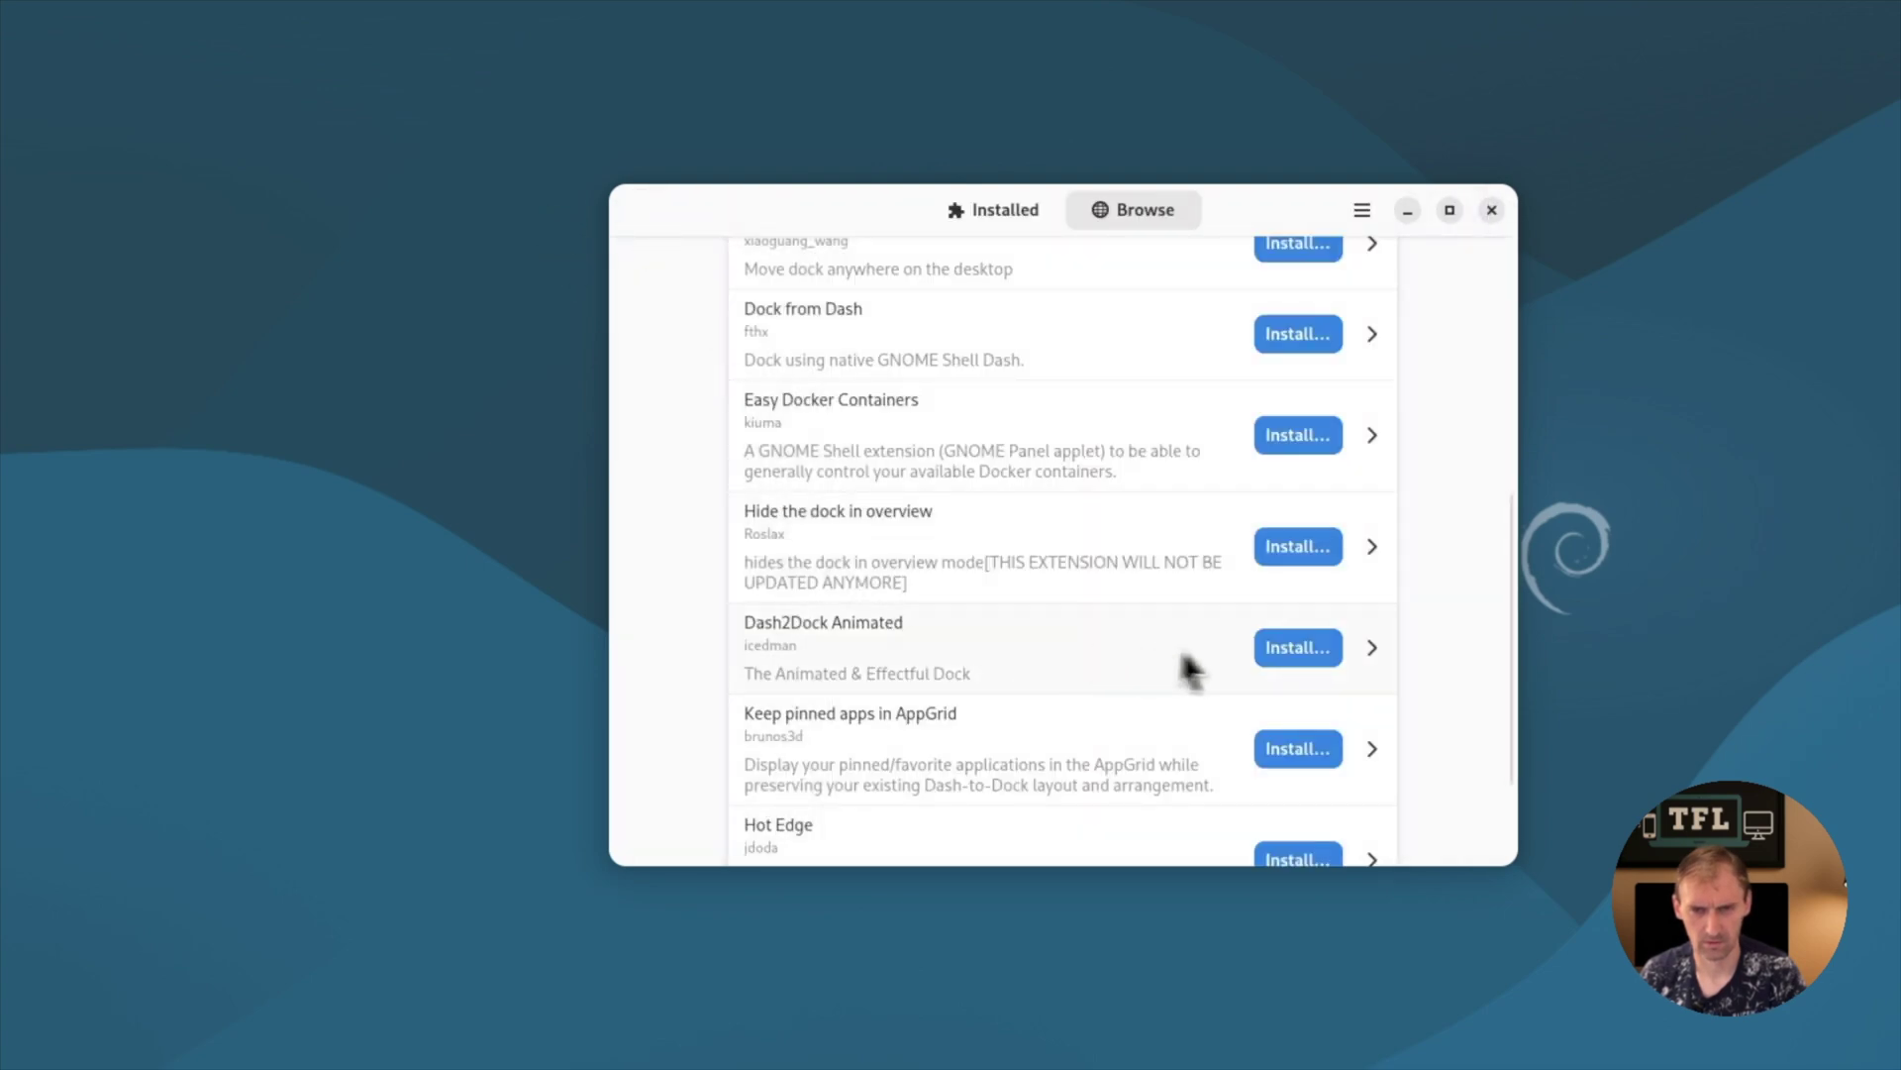
{"action": "left_click", "coordinate": [1272, 648]}
{"action": "left_click", "coordinate": [1190, 592]}
{"action": "scroll", "coordinate": [1169, 584], "scroll_direction": "up", "scroll_amount": 4}
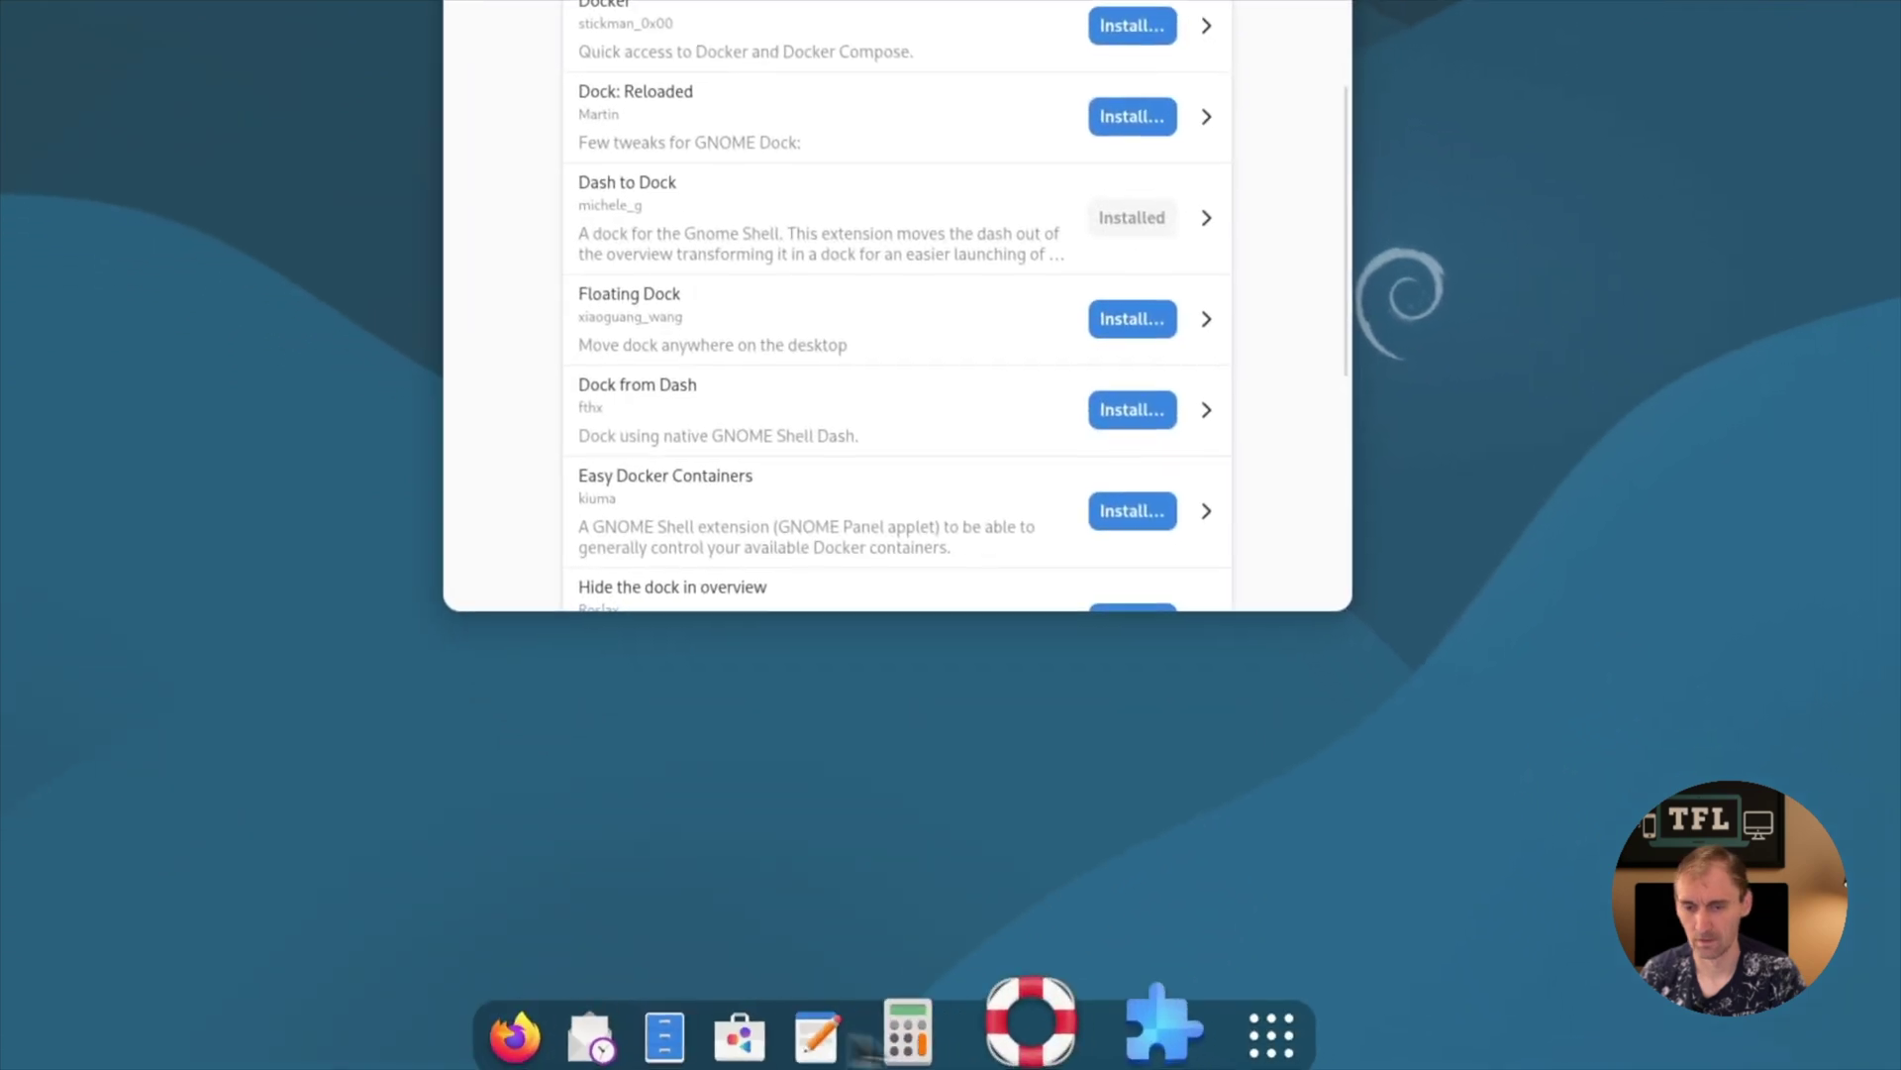
{"action": "left_click", "coordinate": [1272, 1035]}
{"action": "left_click", "coordinate": [1272, 1035]}
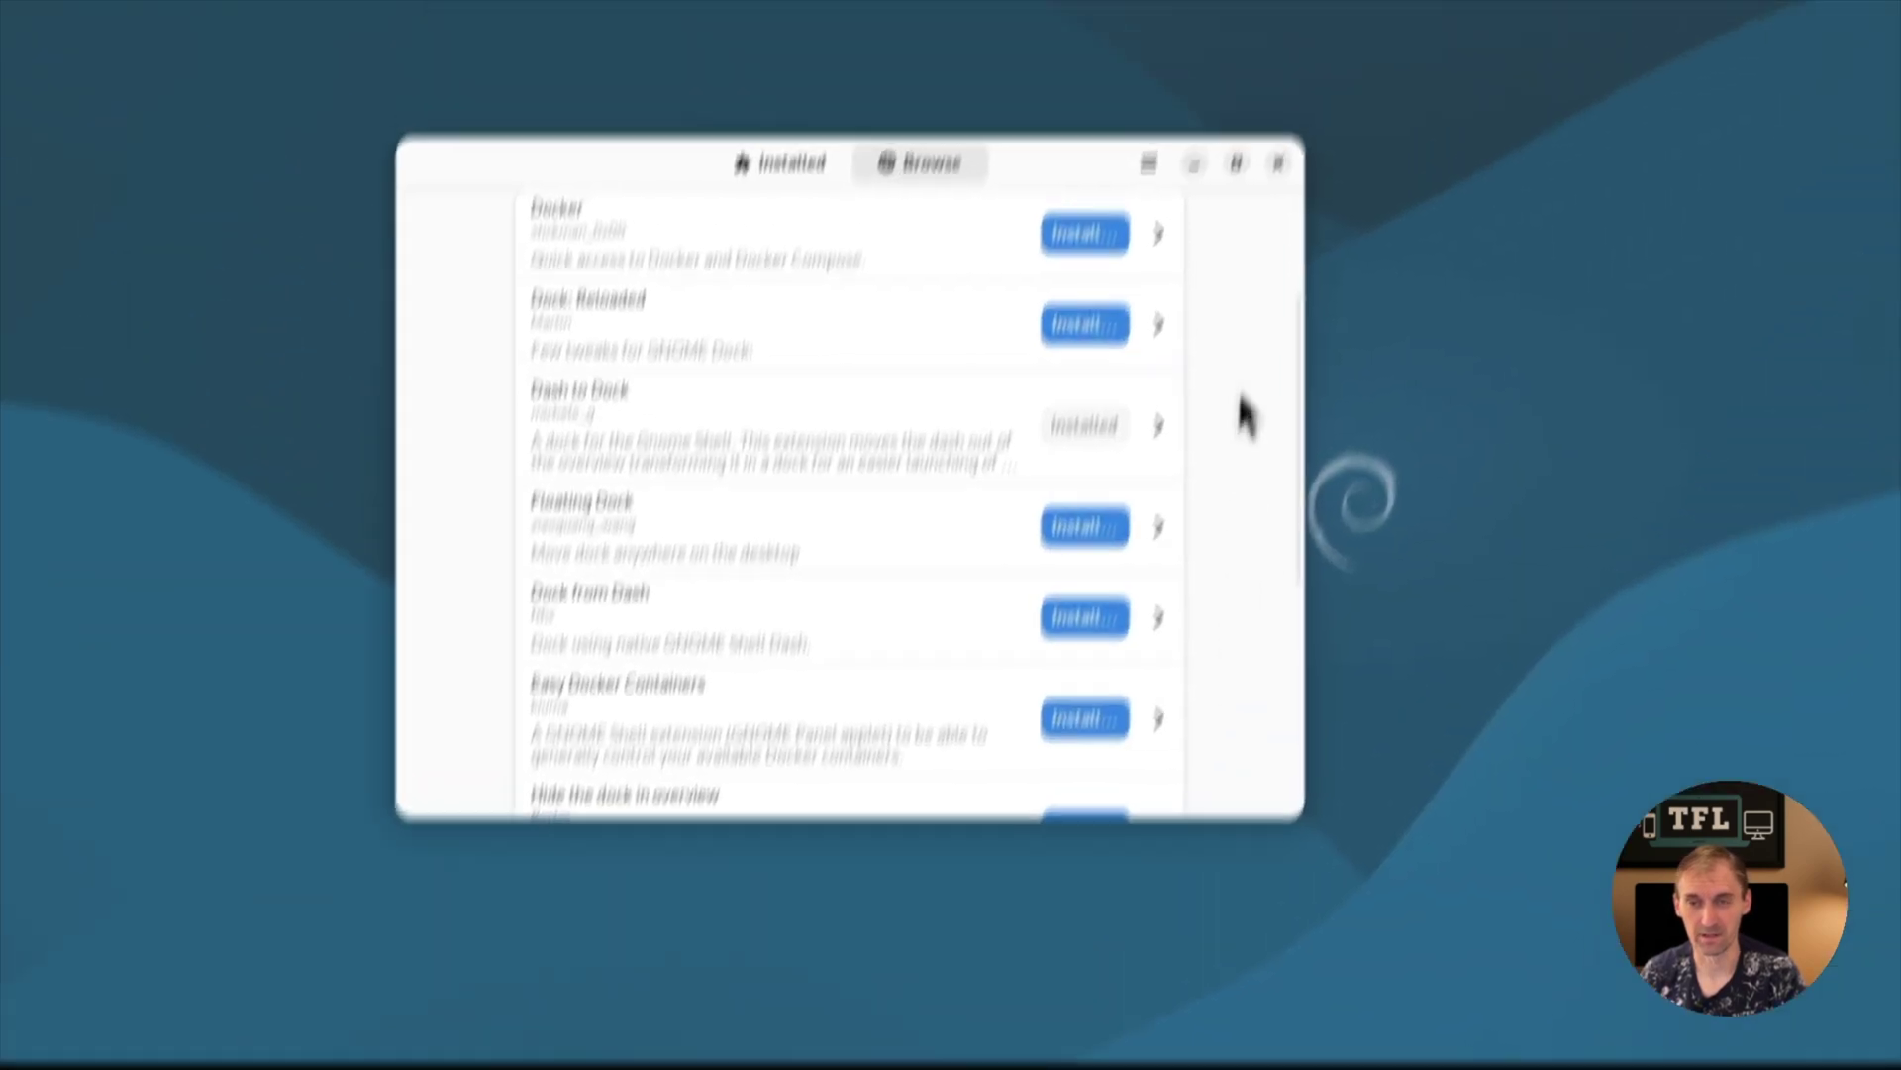
{"action": "left_click", "coordinate": [1278, 163]}
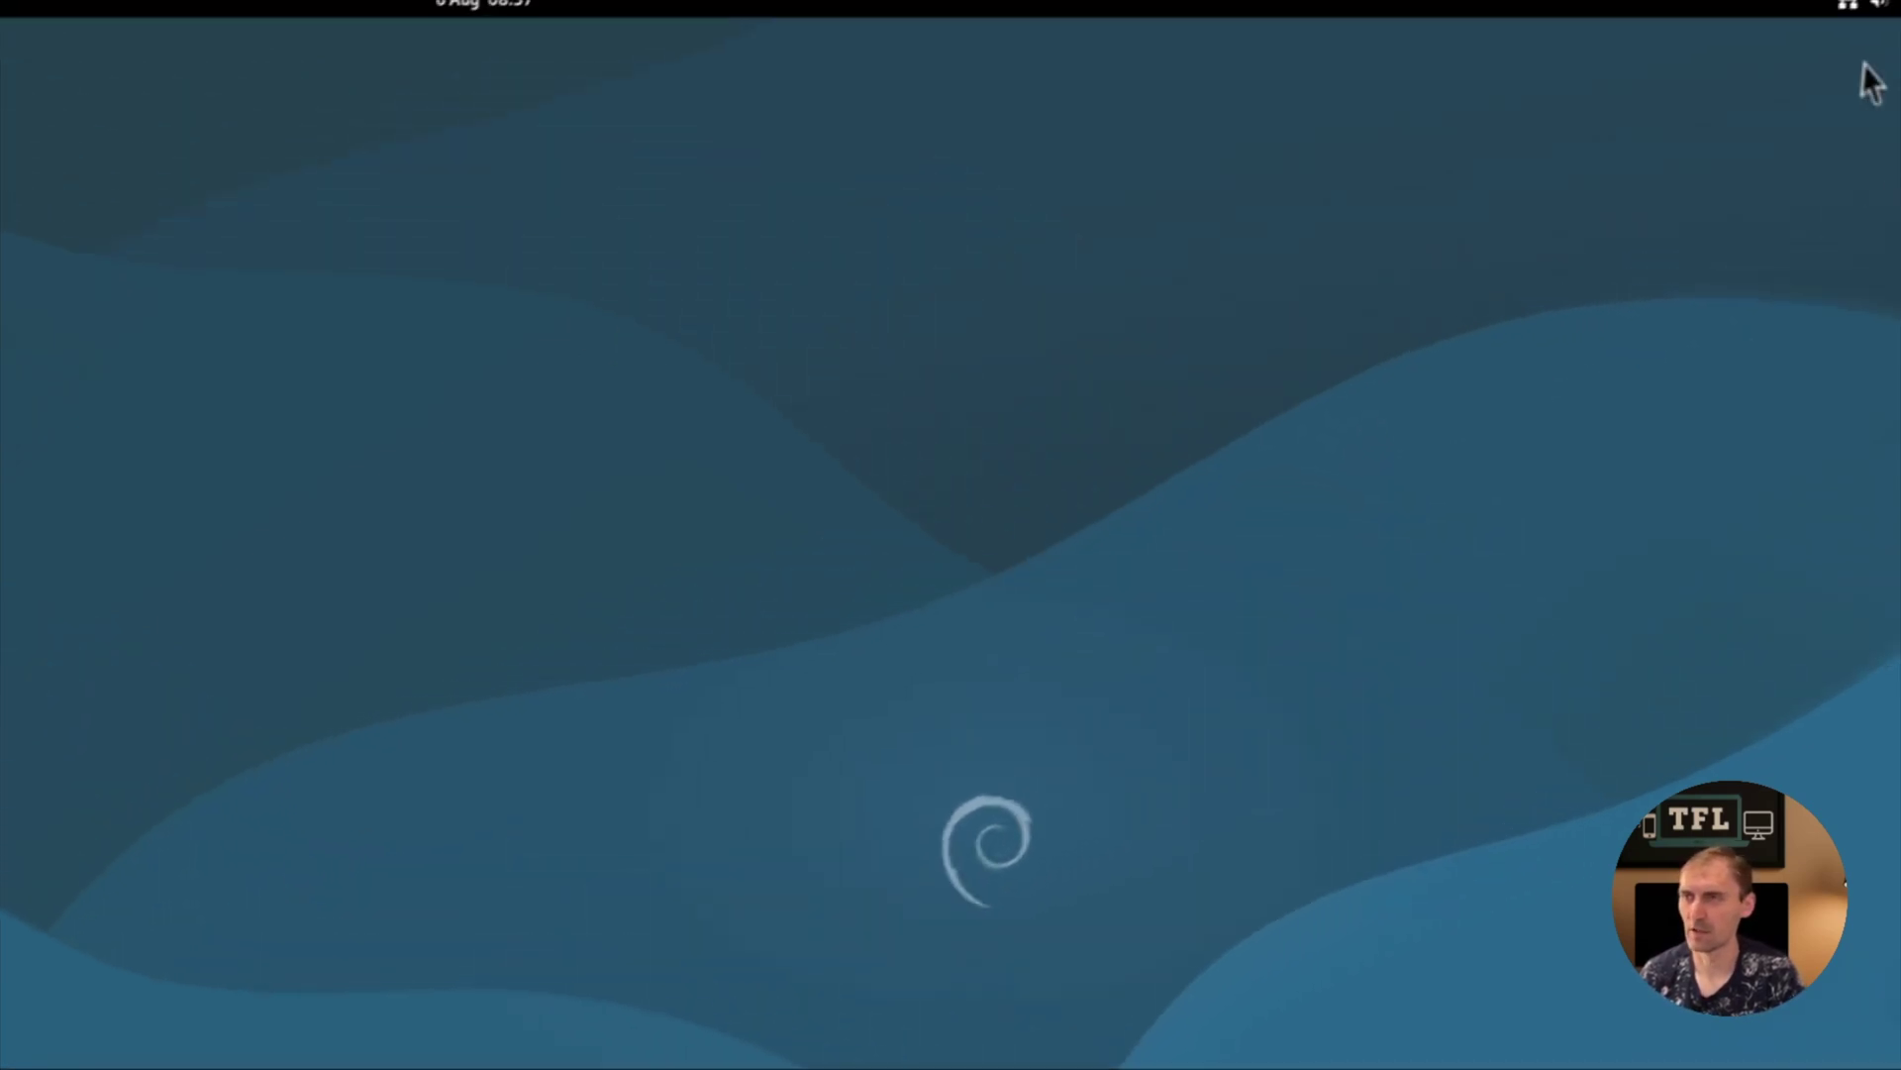
- Launch Weather from the app overview and set its location to London, United Kingdom
{"action": "left_click", "coordinate": [1877, 5]}
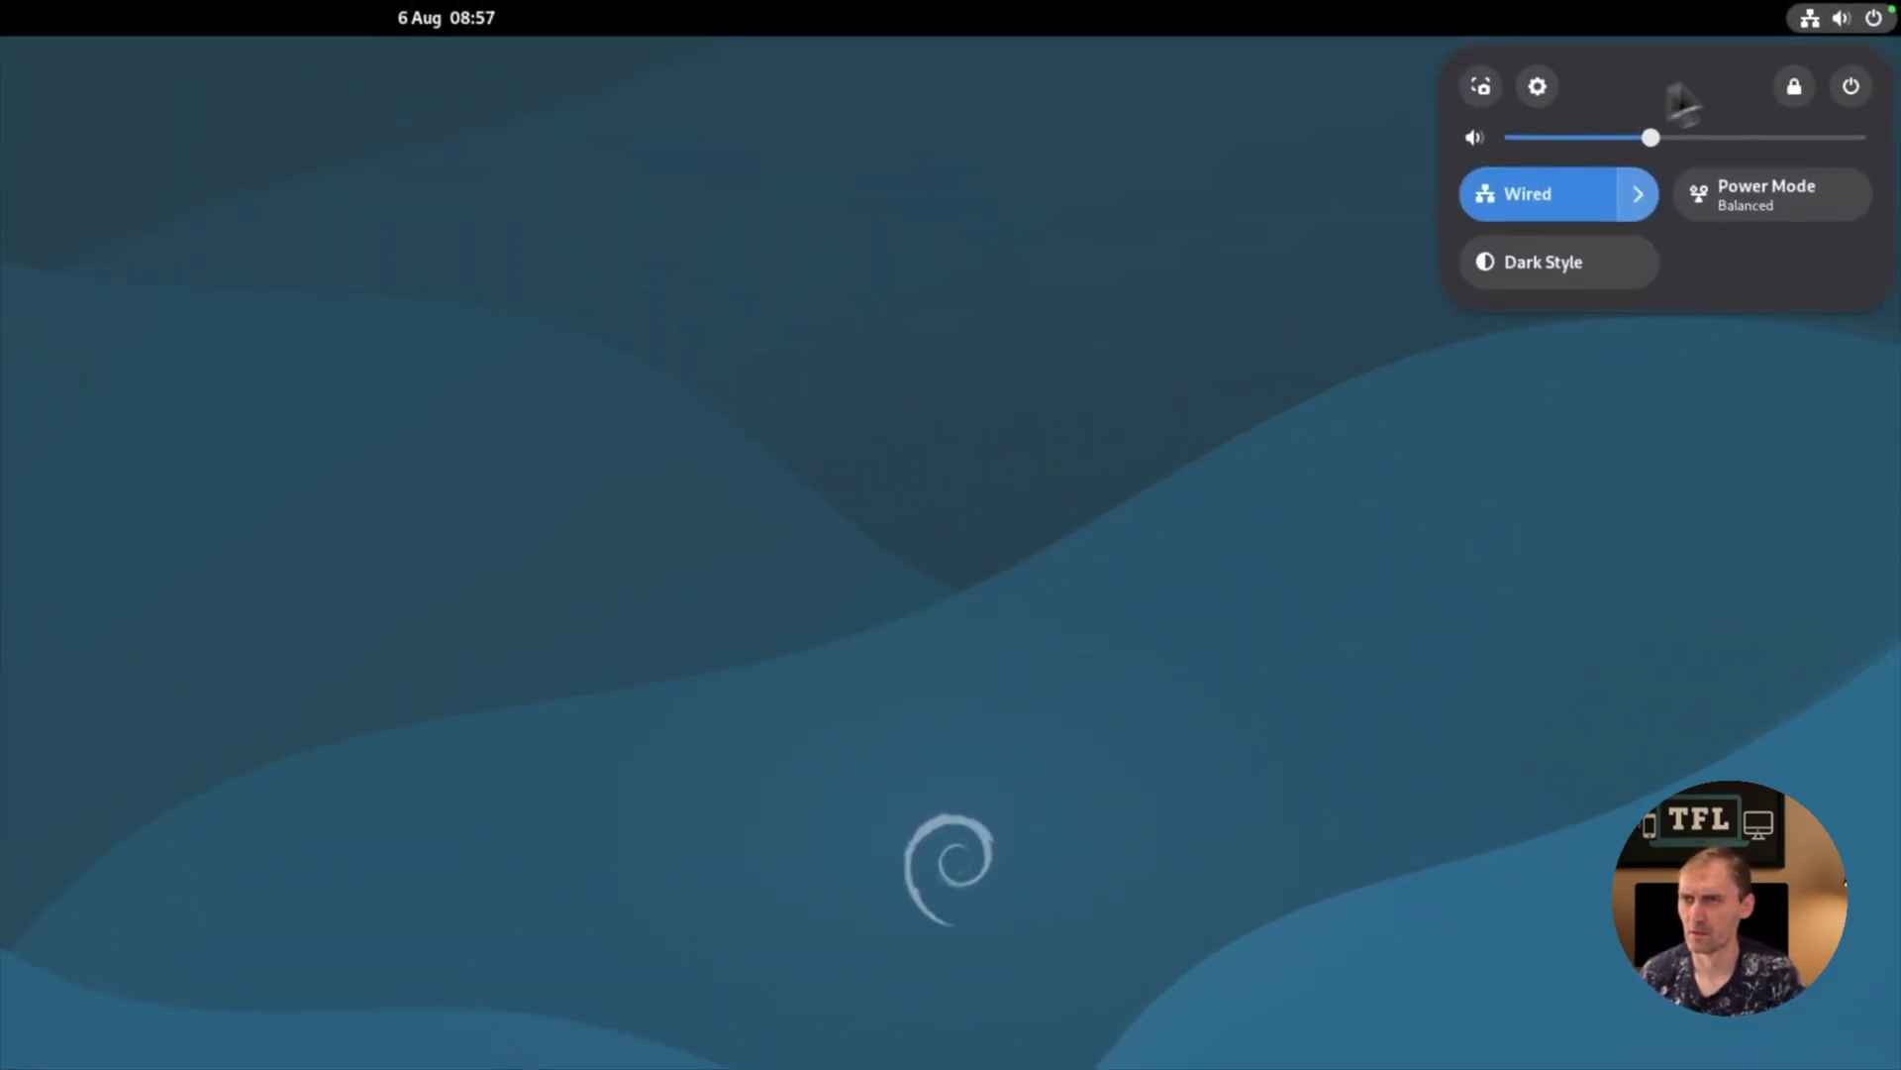
{"action": "left_click", "coordinate": [1828, 20]}
{"action": "left_click", "coordinate": [1832, 18]}
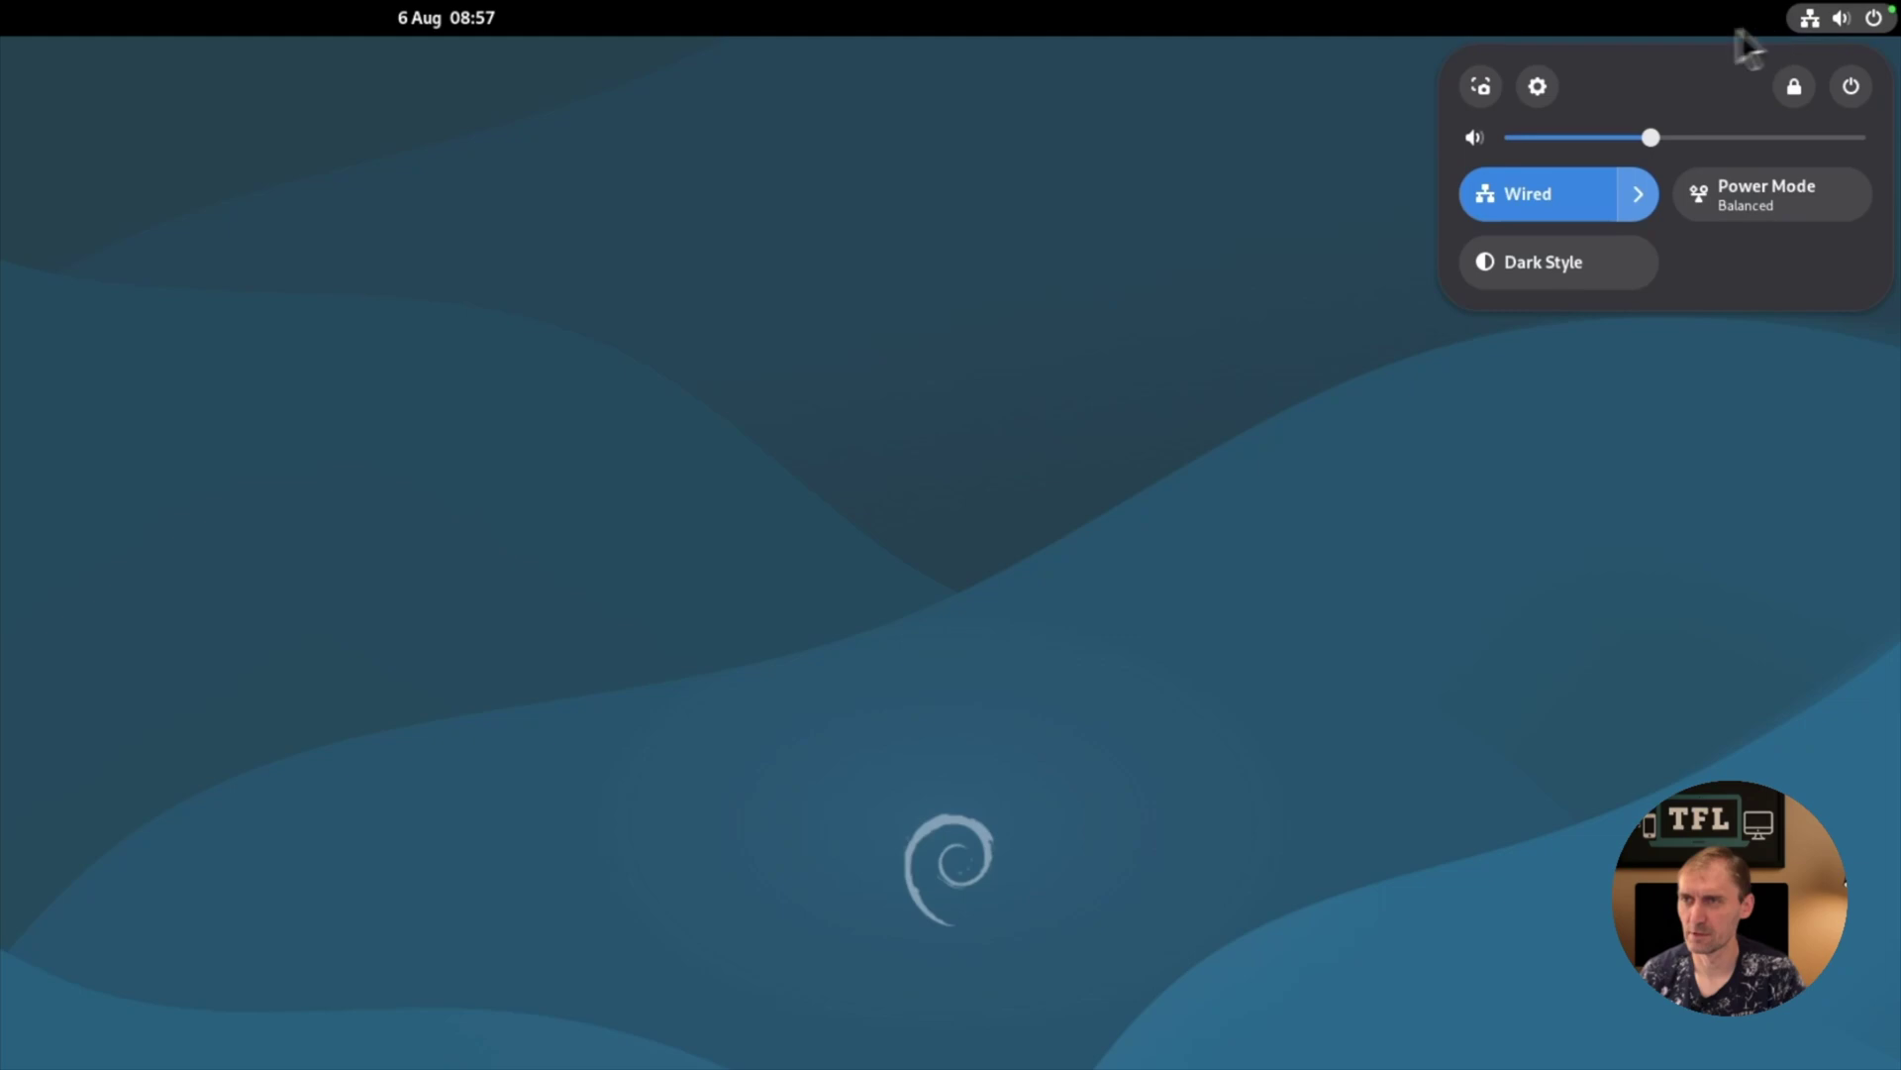
{"action": "key", "text": "super+a"}
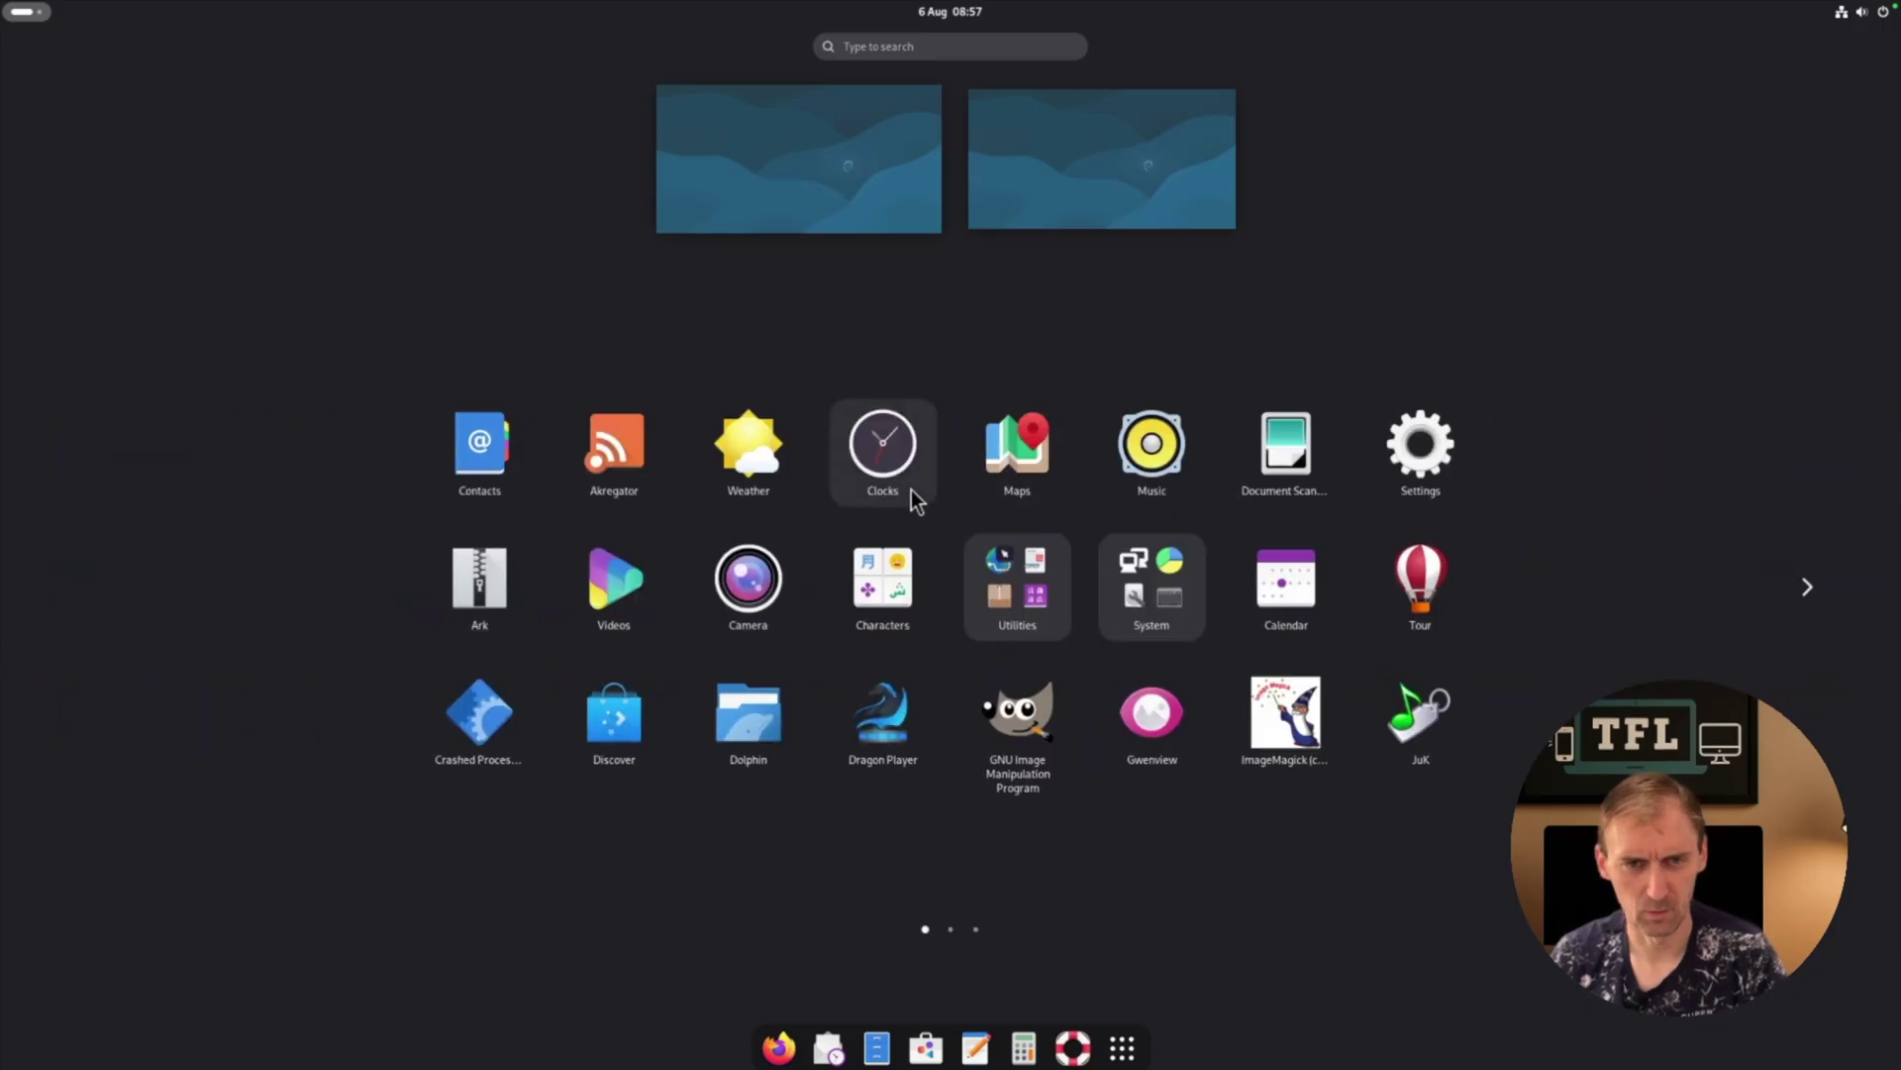
{"action": "left_click", "coordinate": [749, 446]}
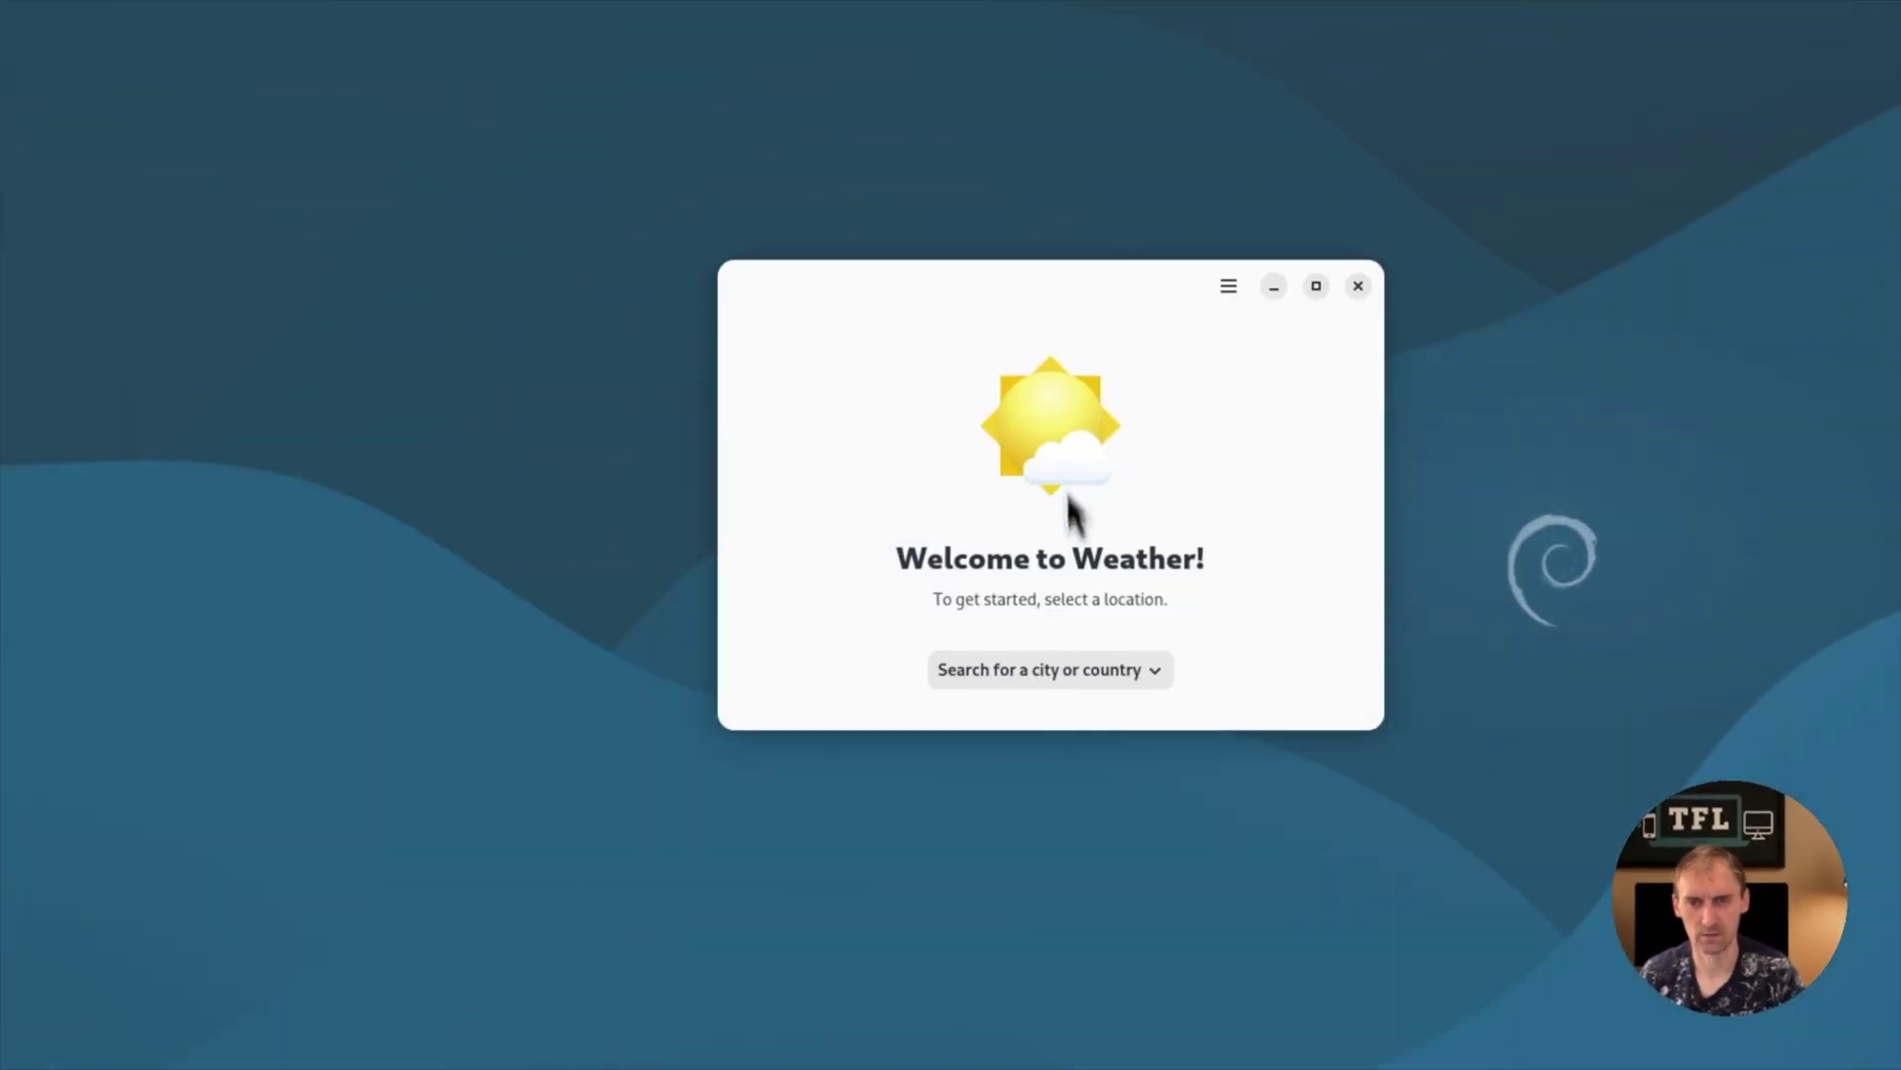
{"action": "left_click", "coordinate": [1061, 676]}
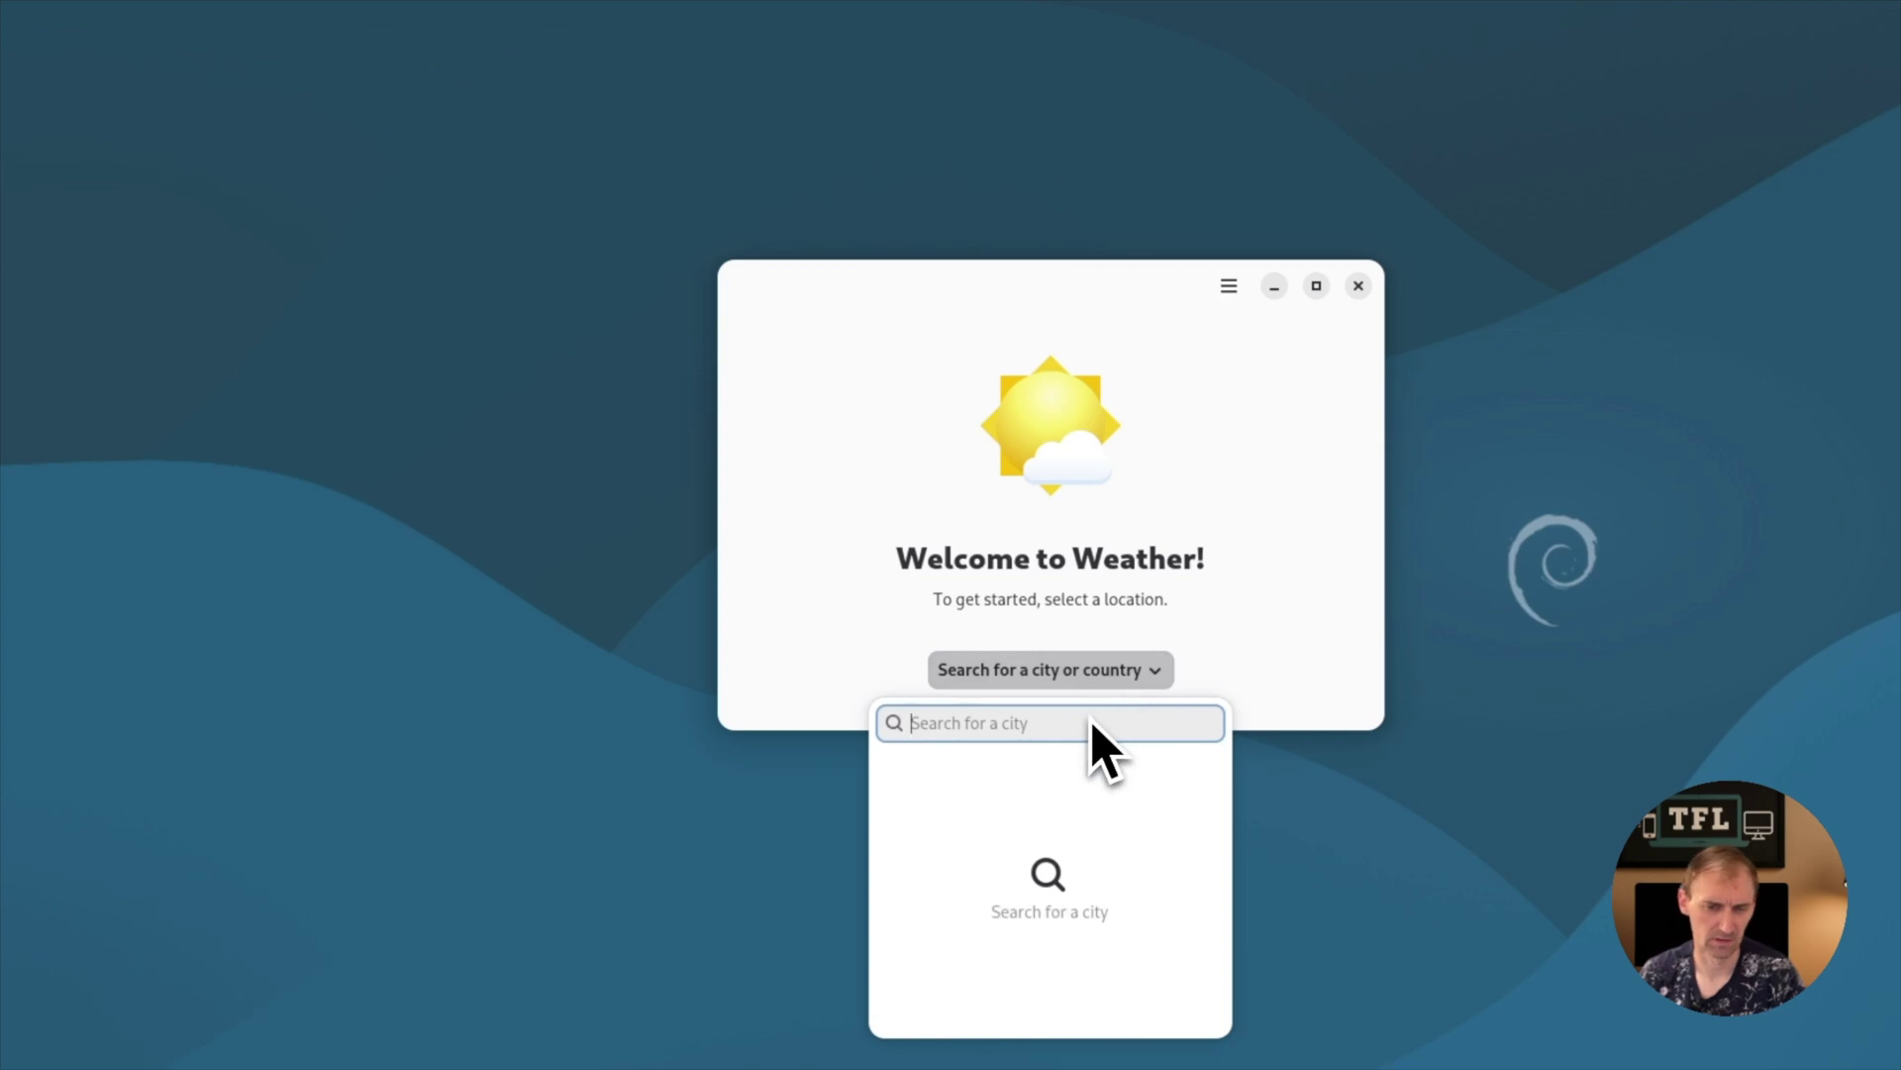
{"action": "type", "text": "London"}
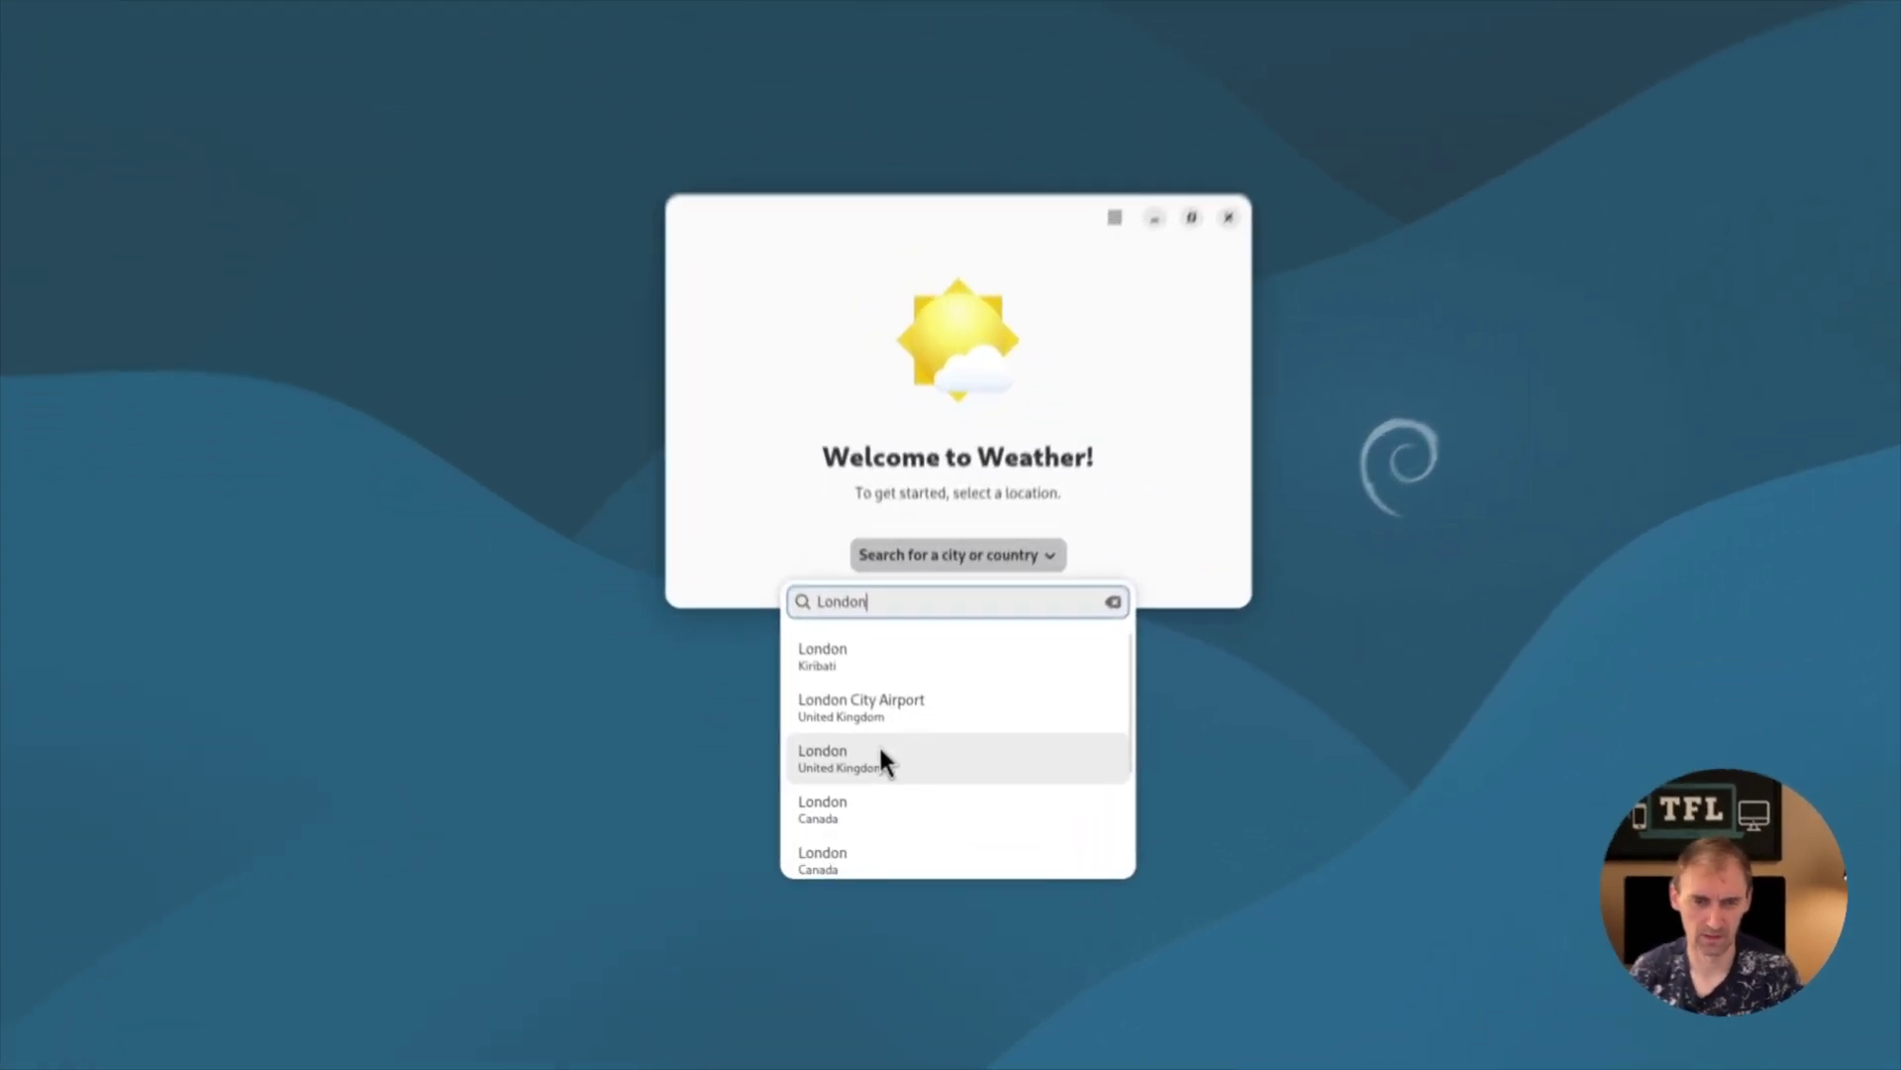
{"action": "left_click", "coordinate": [880, 759]}
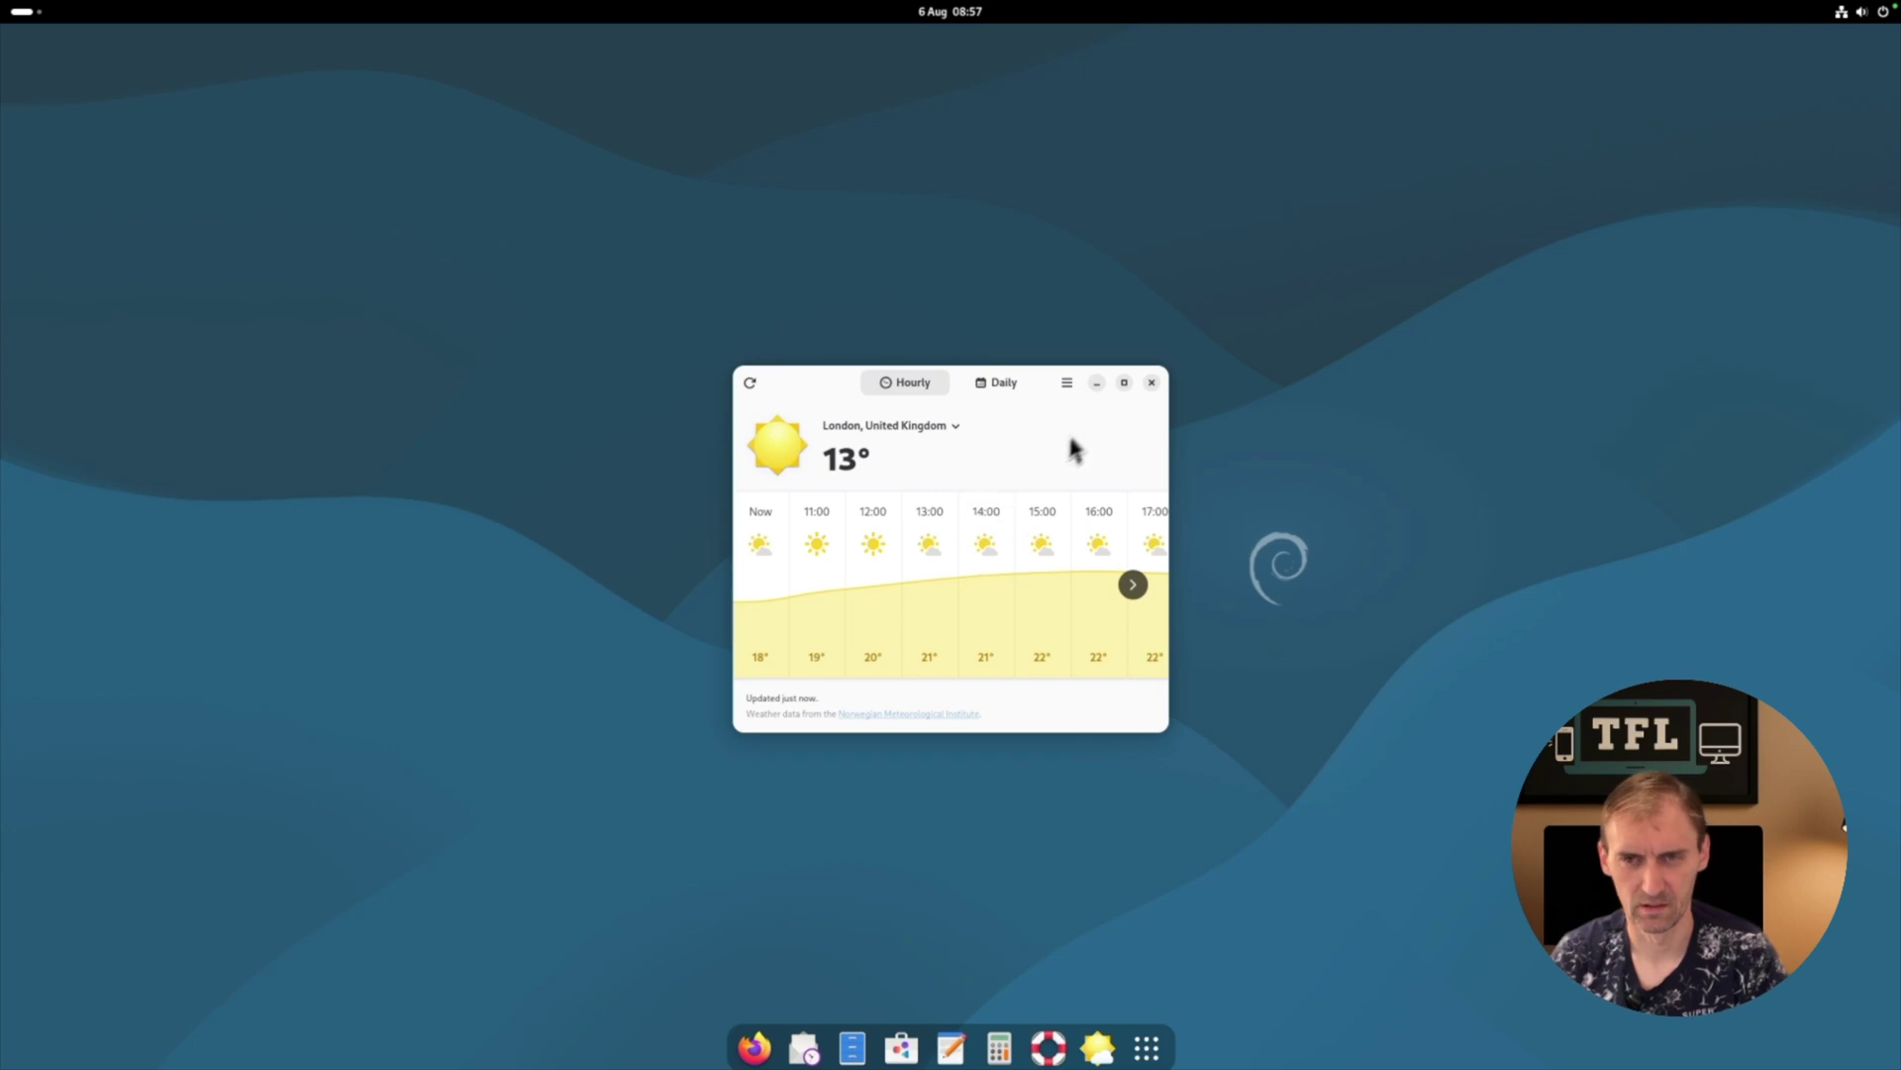
- Close Weather, launch Firefox, dismiss its welcome tab and Google-search 'casaos'
{"action": "left_click", "coordinate": [1152, 383]}
{"action": "left_click", "coordinate": [1147, 1048]}
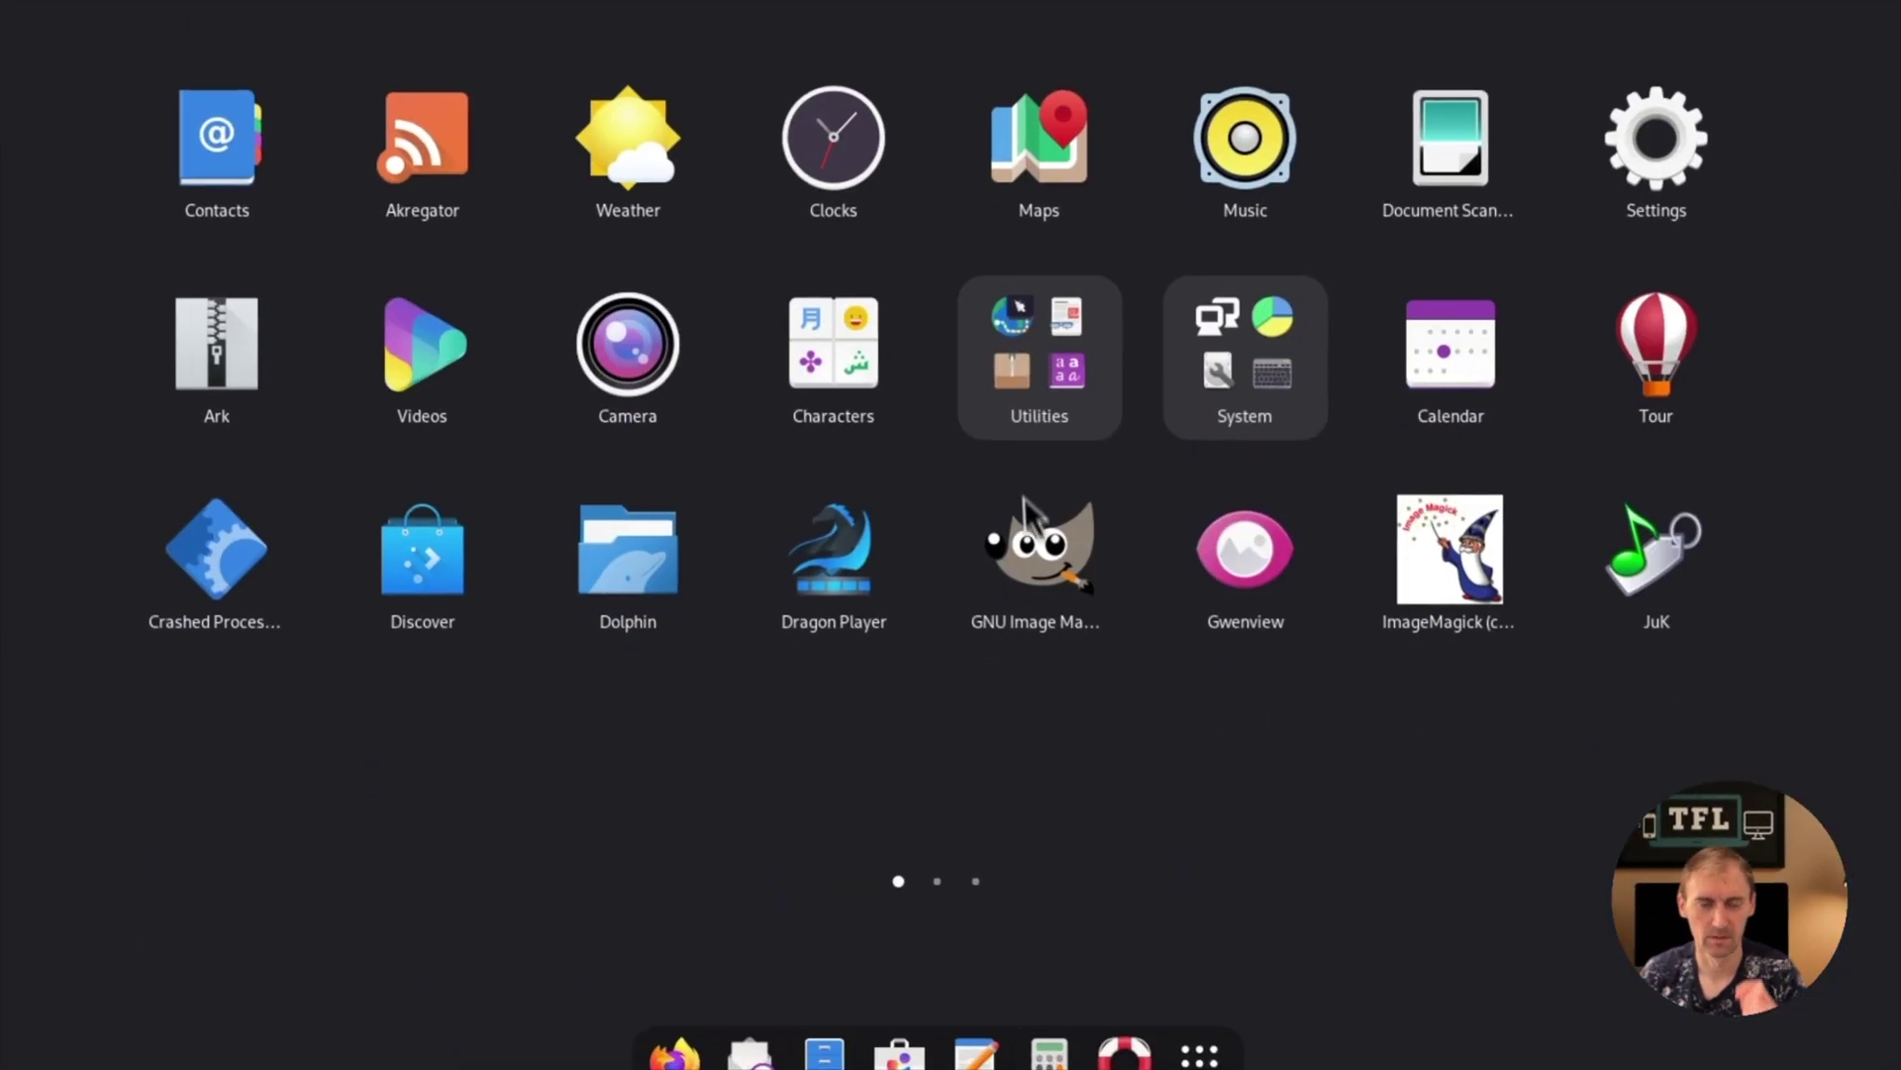
{"action": "left_click", "coordinate": [550, 669]}
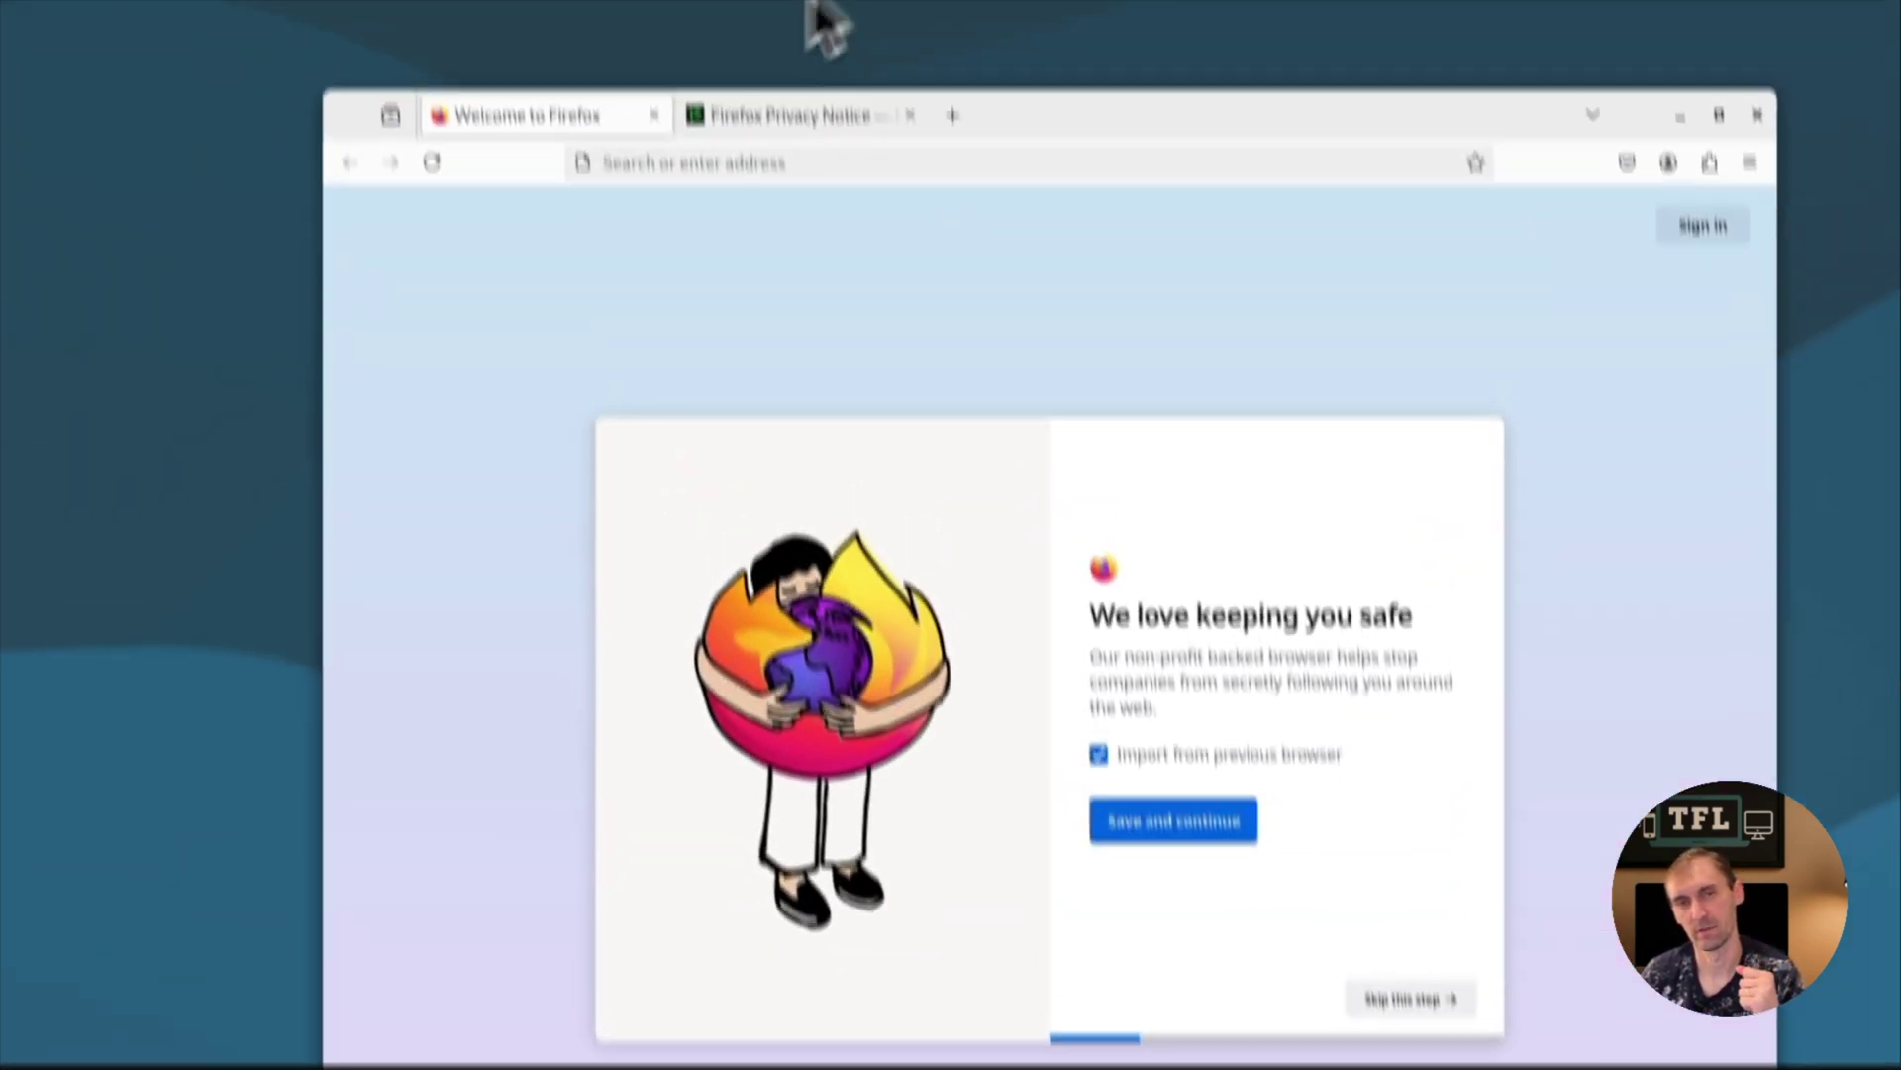
{"action": "left_click", "coordinate": [666, 227]}
{"action": "left_click", "coordinate": [766, 276]}
{"action": "type", "text": "casaos"}
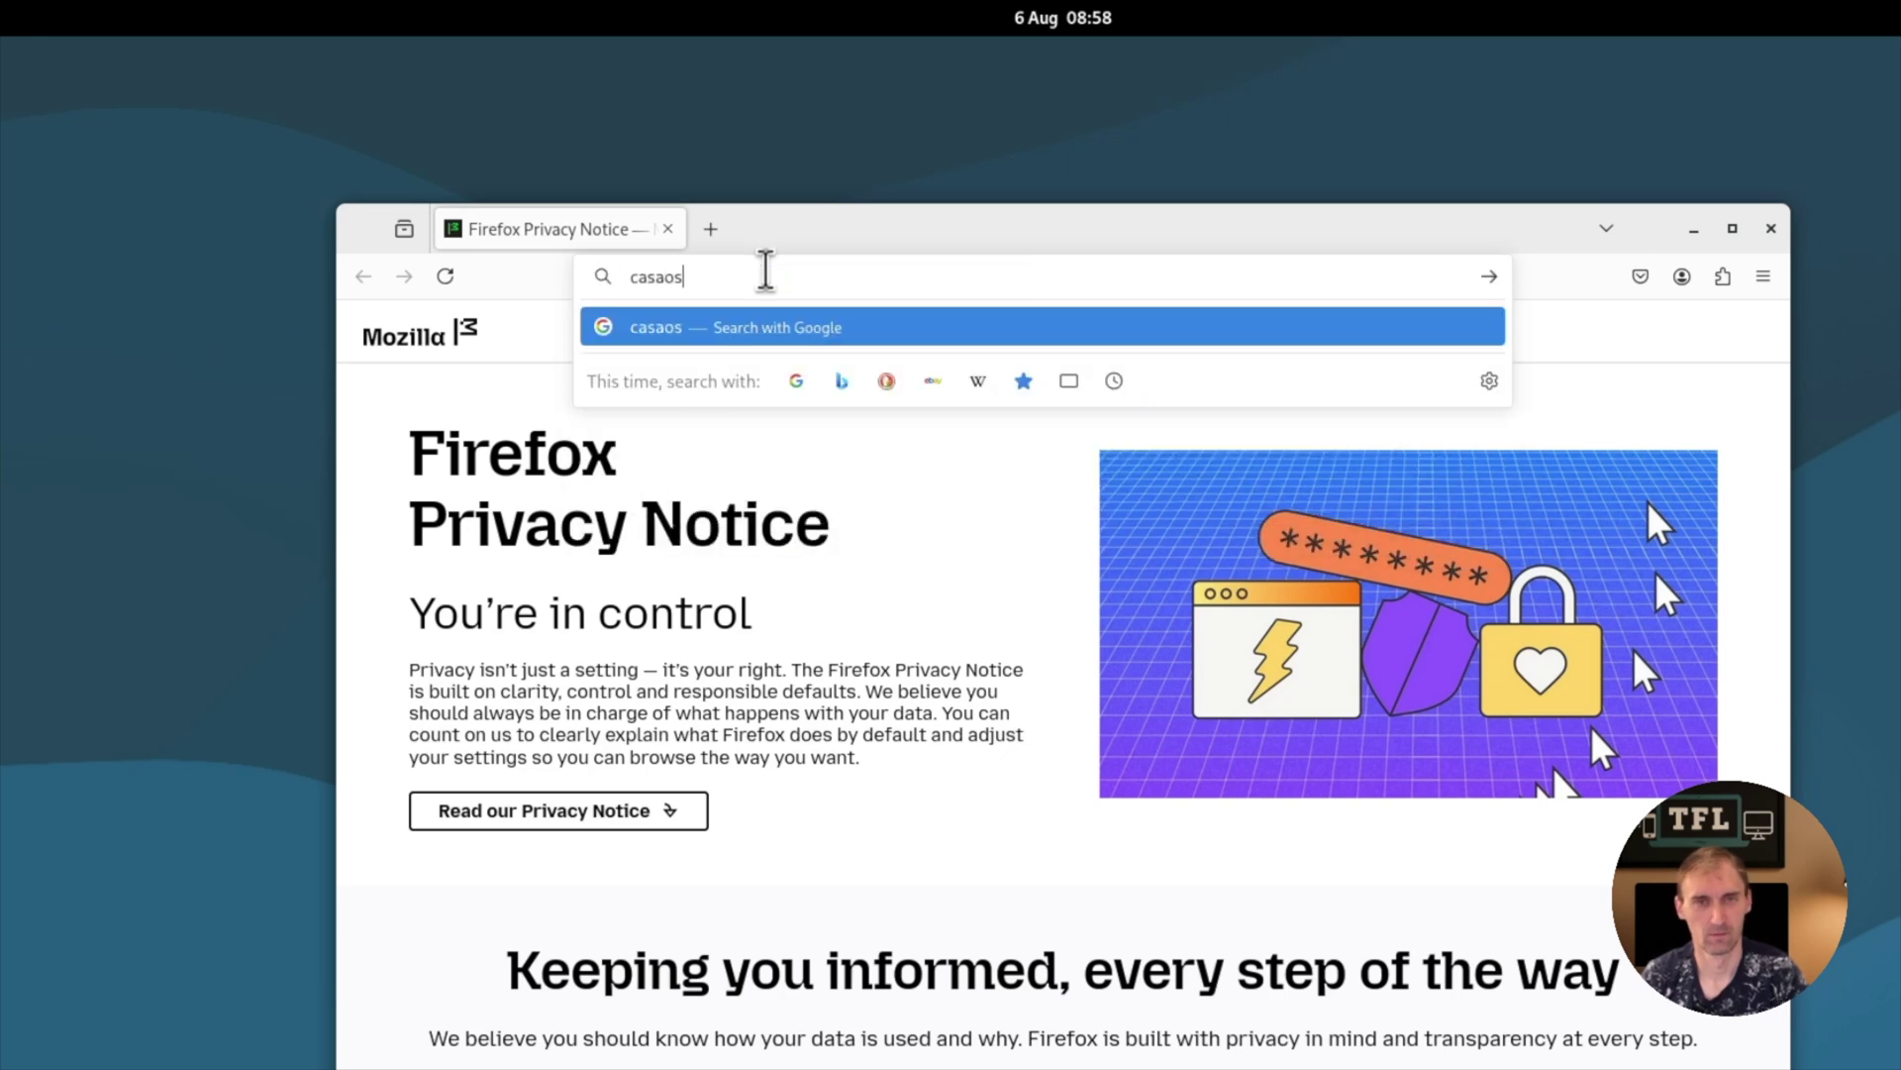
{"action": "key", "text": "Return"}
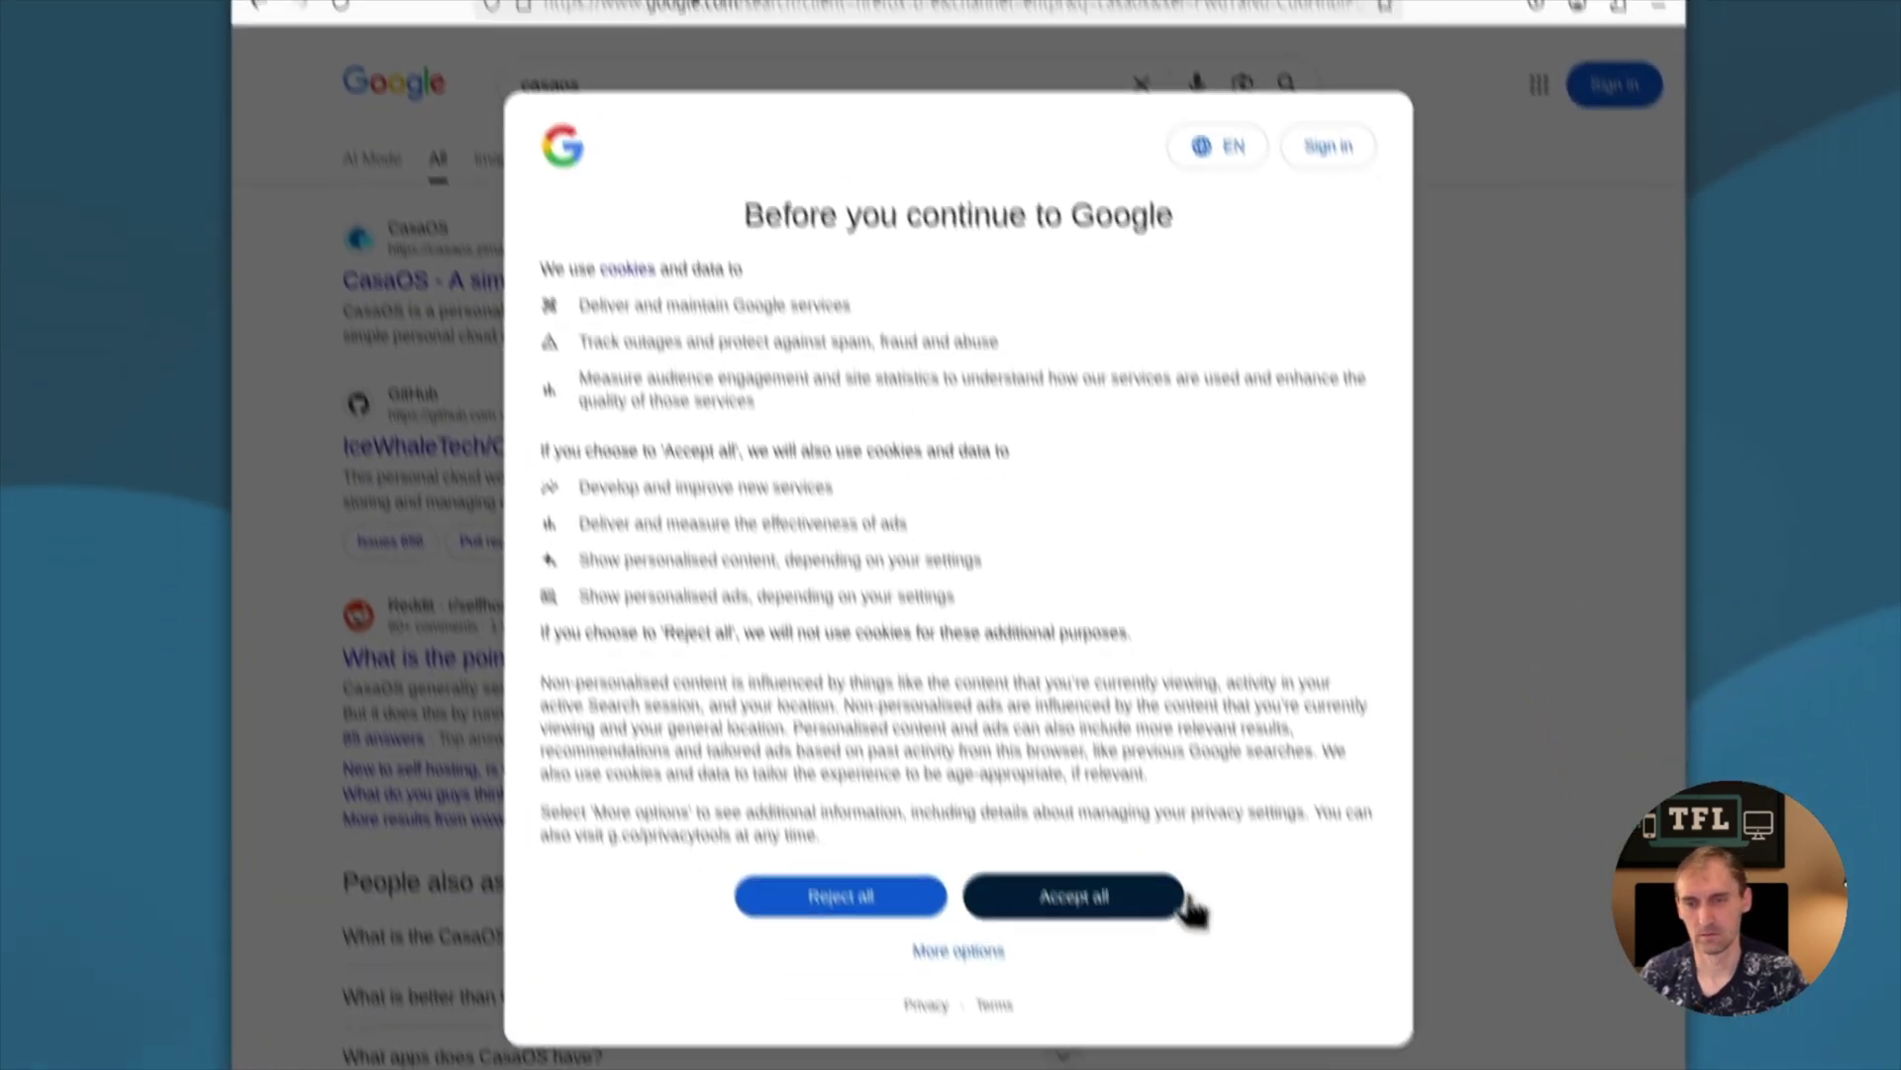
- Accept Google's cookies, open the CasaOS homepage and copy its curl install command
{"action": "left_click", "coordinate": [1178, 896]}
{"action": "left_click", "coordinate": [718, 198]}
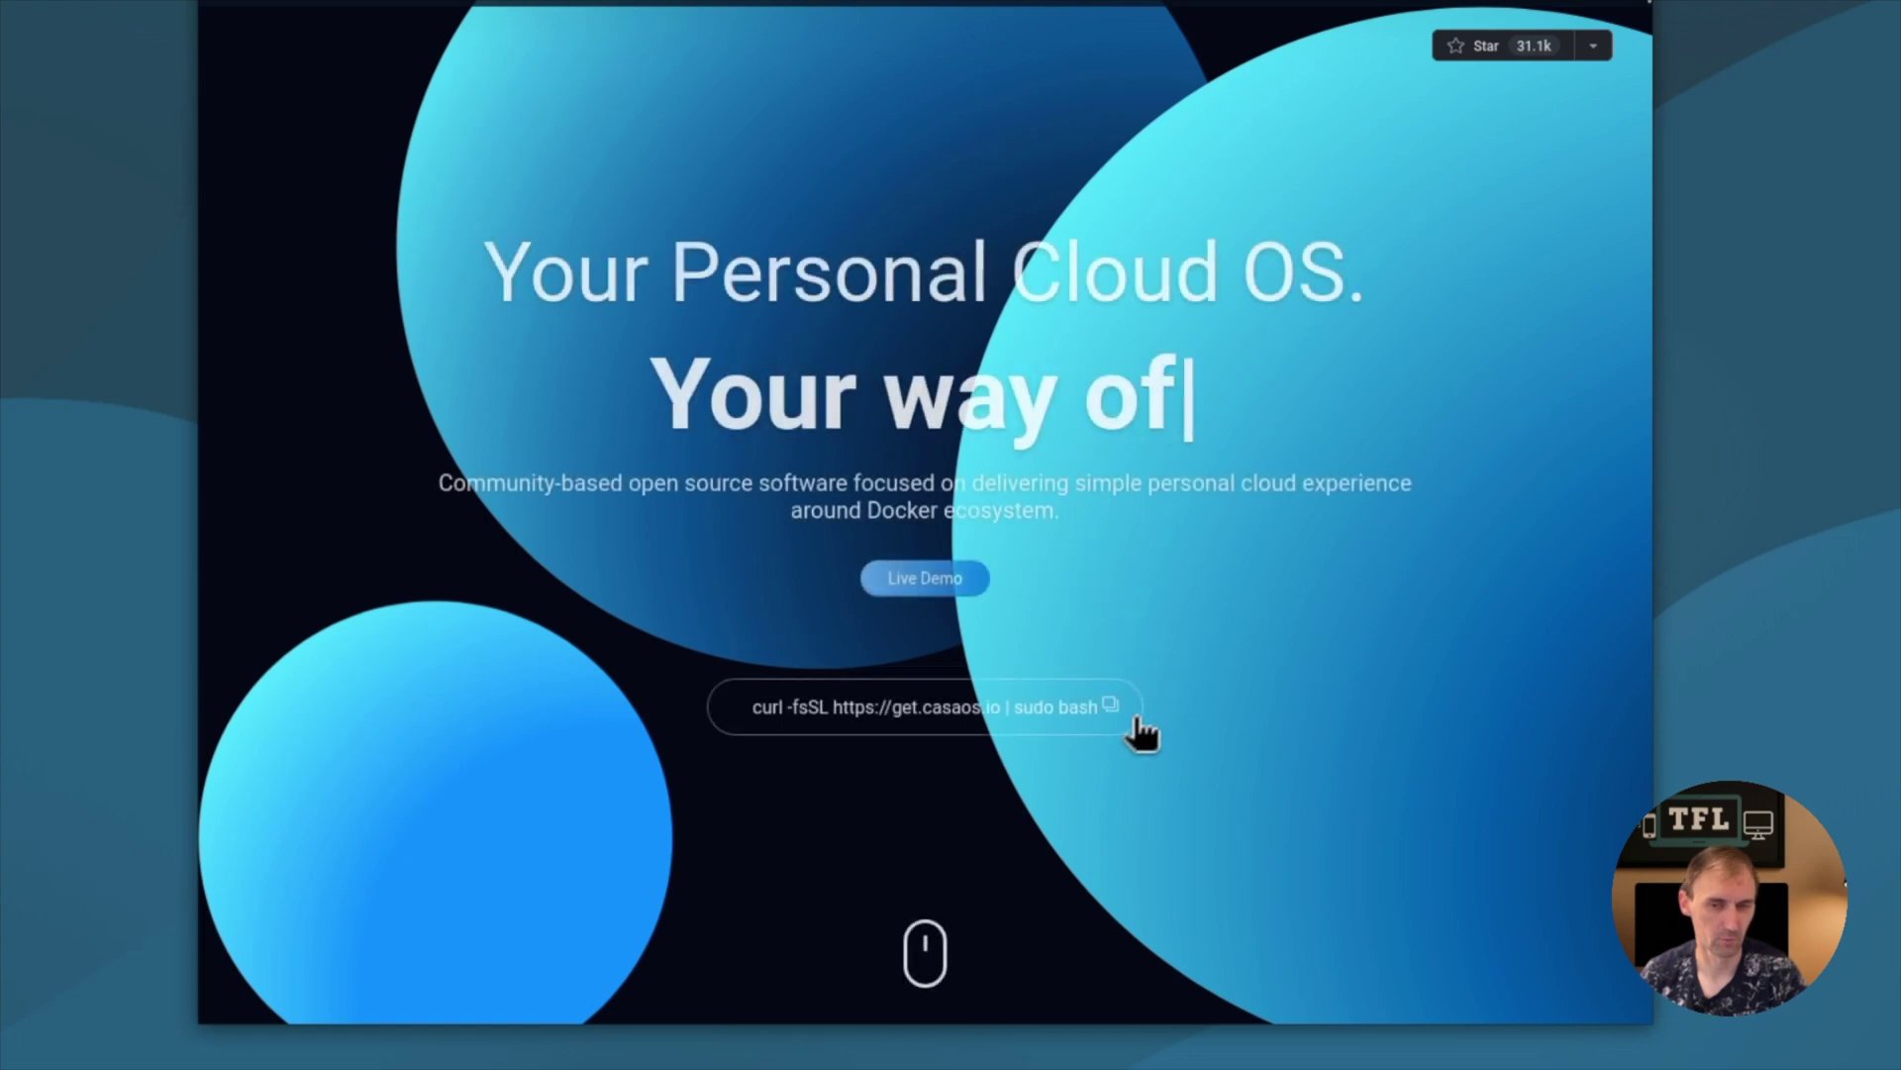
{"action": "left_click", "coordinate": [1119, 717]}
- Open Terminal and run 'sudo apt update' followed by 'sudo apt upgrade'
{"action": "left_click", "coordinate": [1164, 1020]}
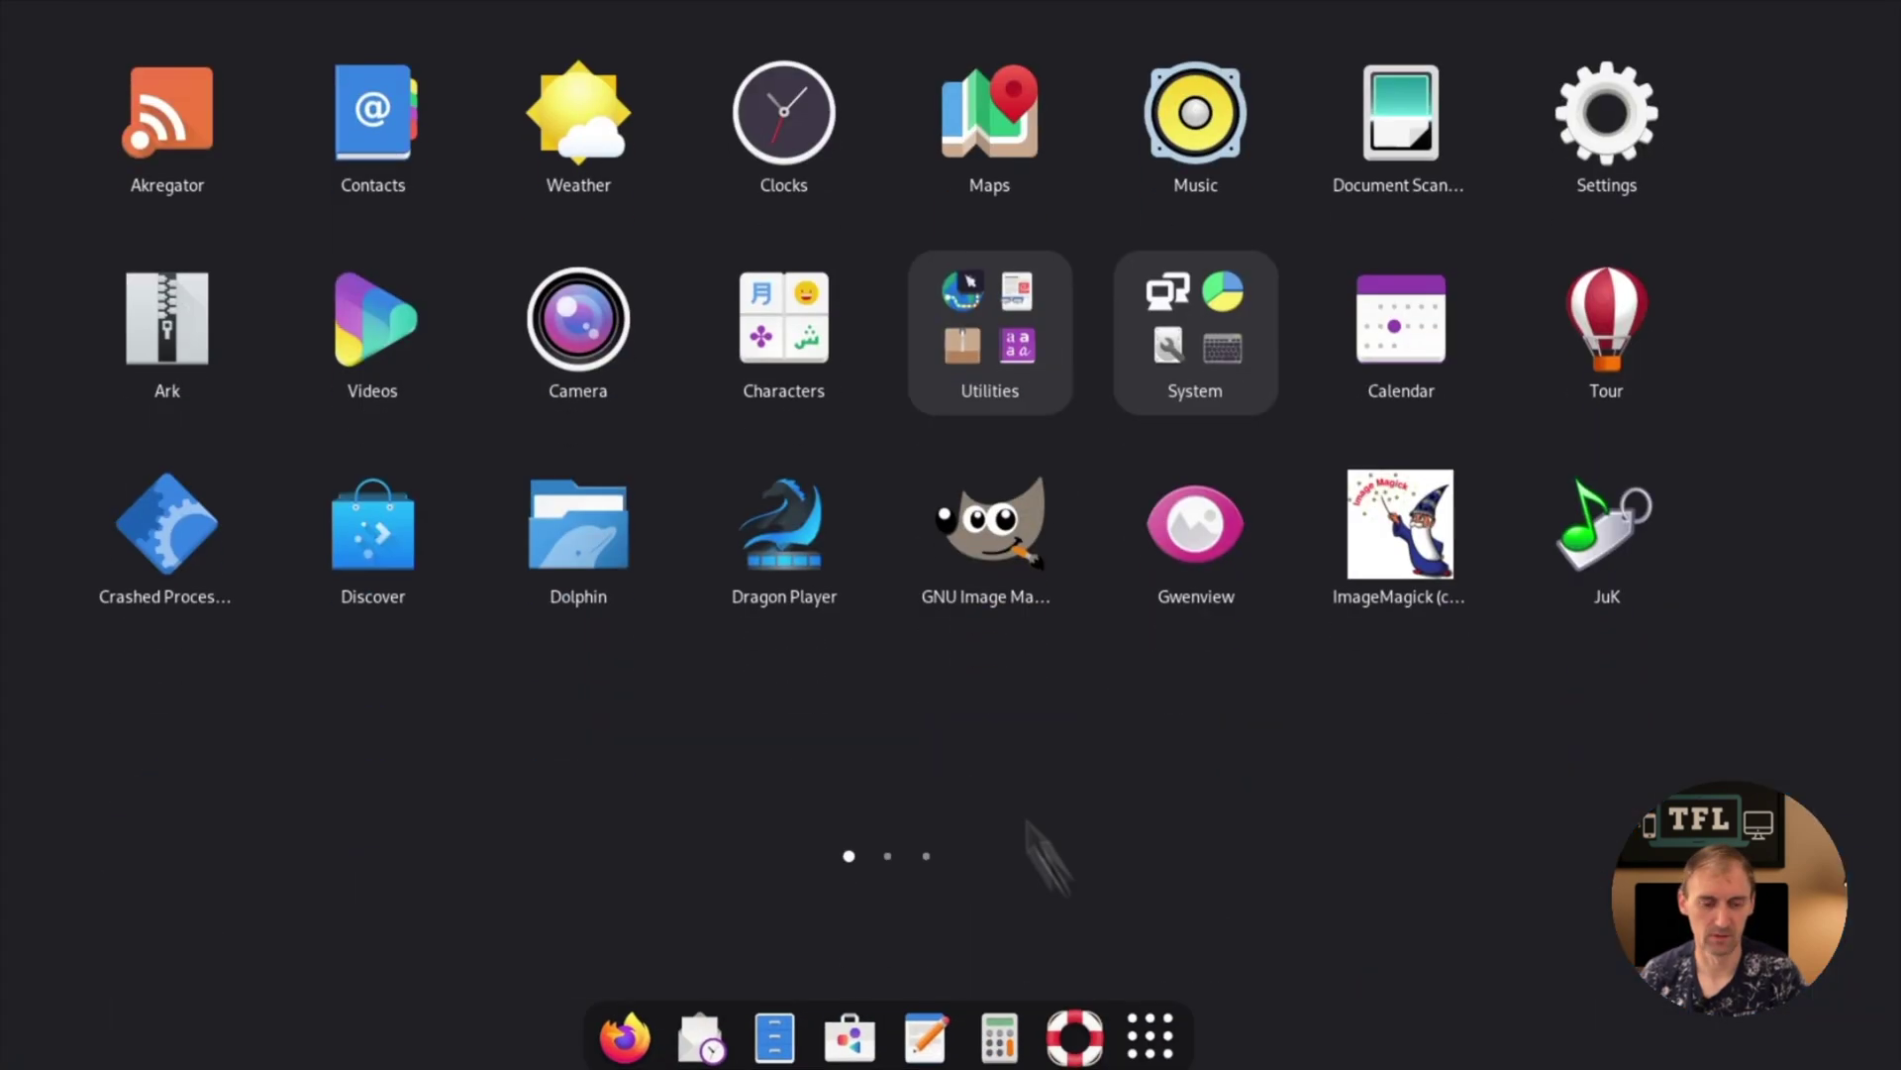
{"action": "type", "text": "terminal"}
{"action": "key", "text": "Return"}
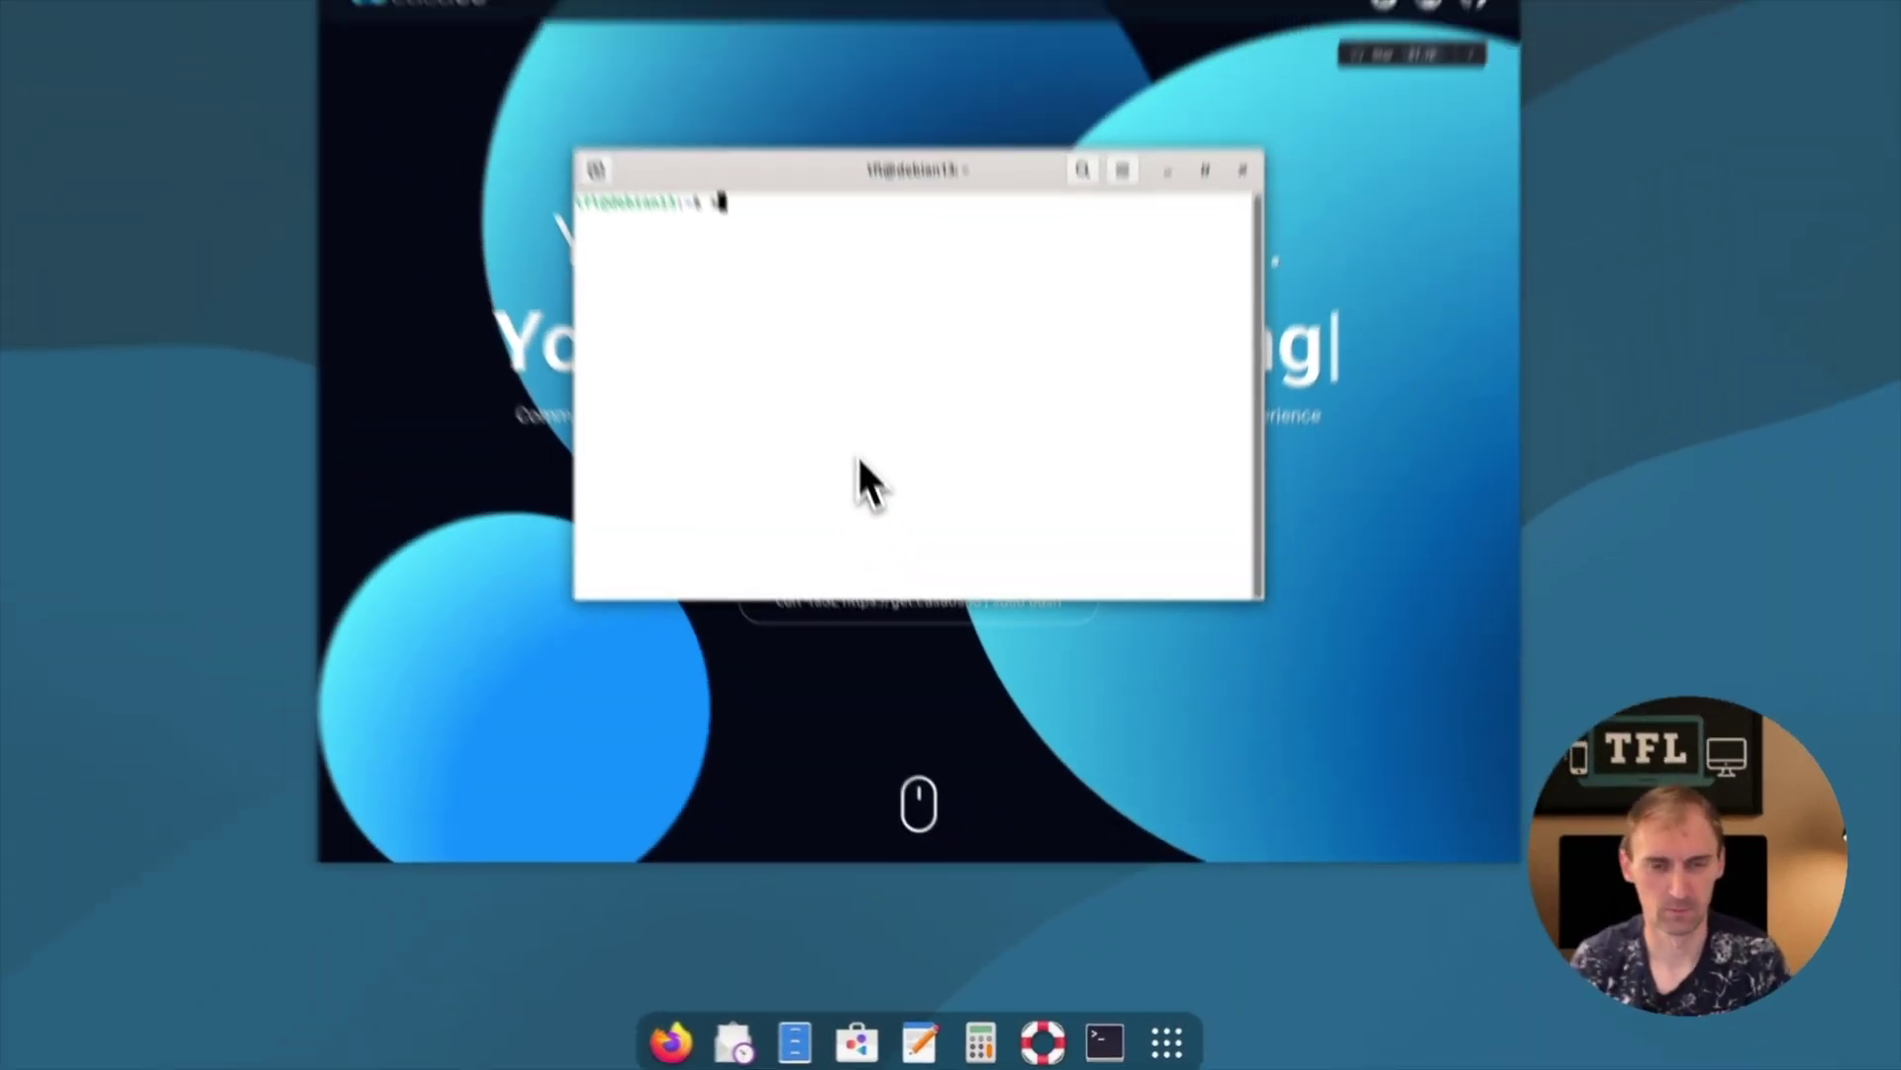
{"action": "type", "text": "sudo apt update"}
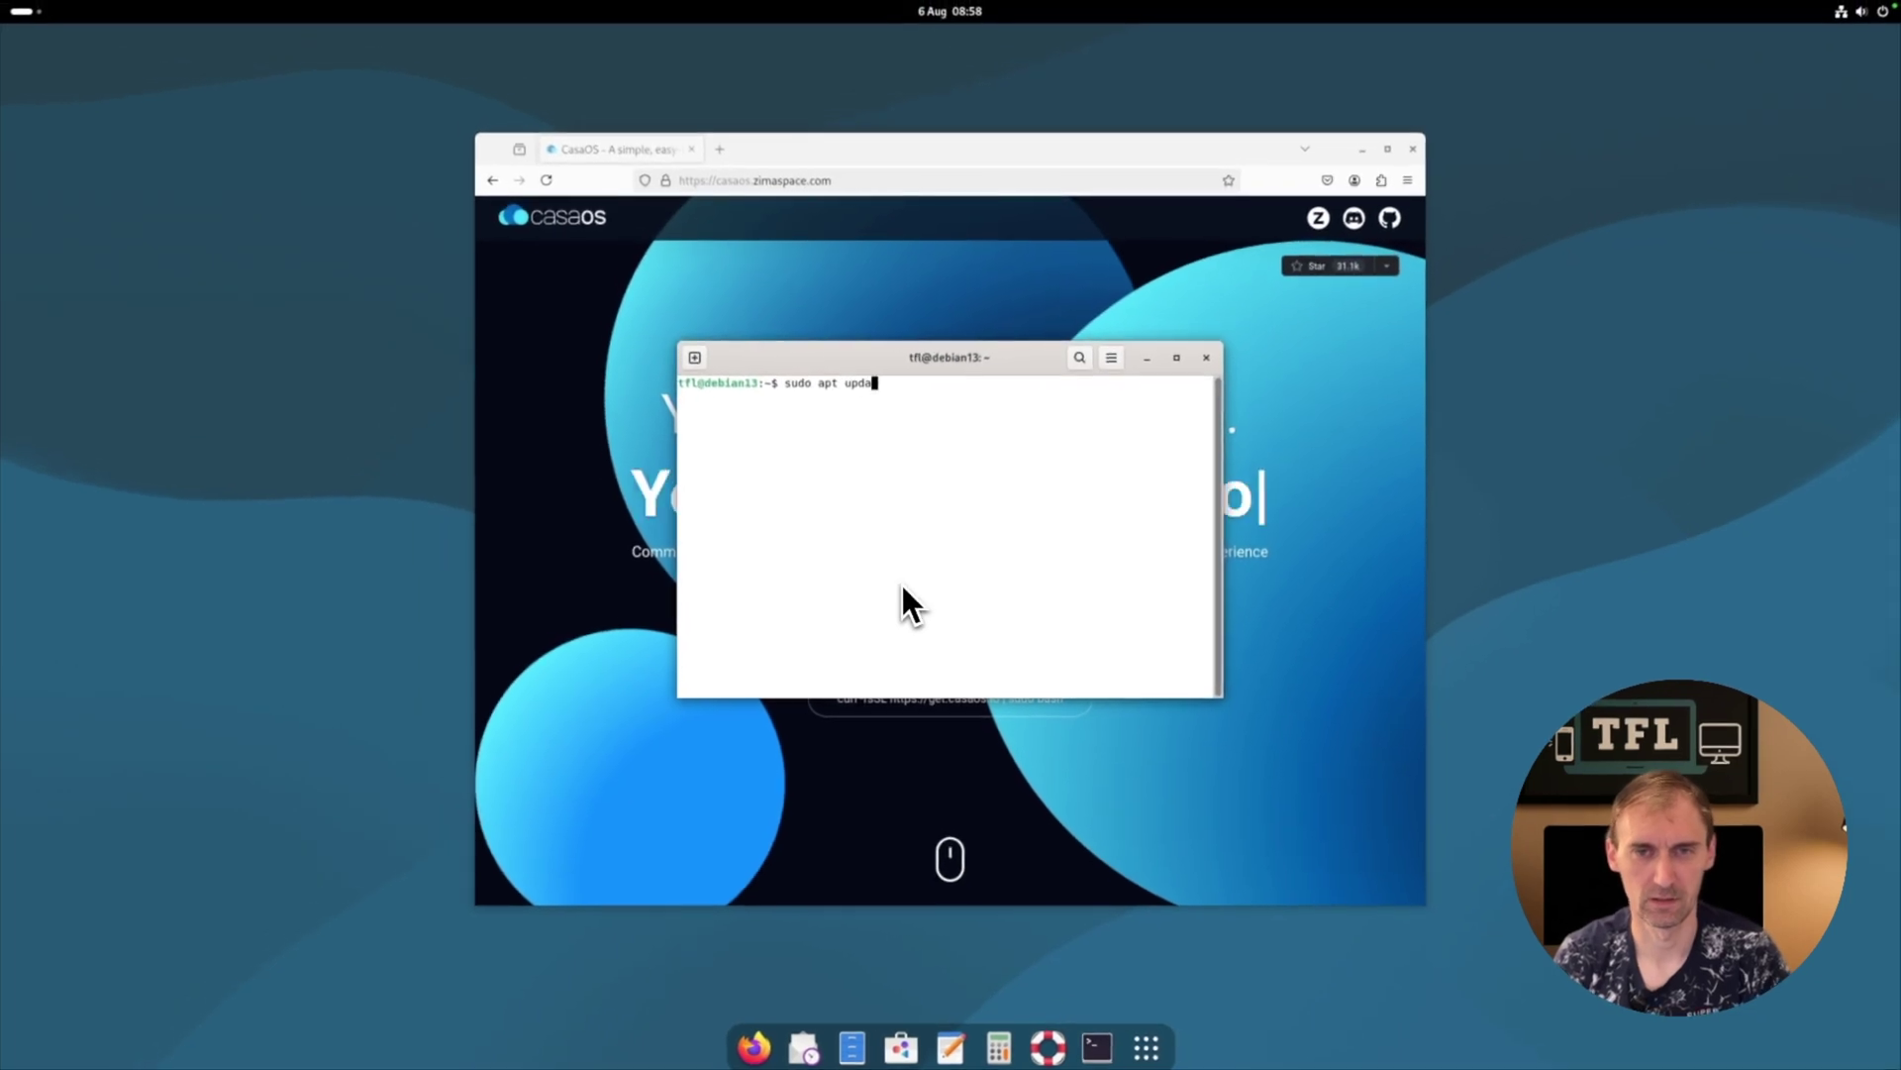
{"action": "key", "text": "Return"}
{"action": "key", "text": "Return"}
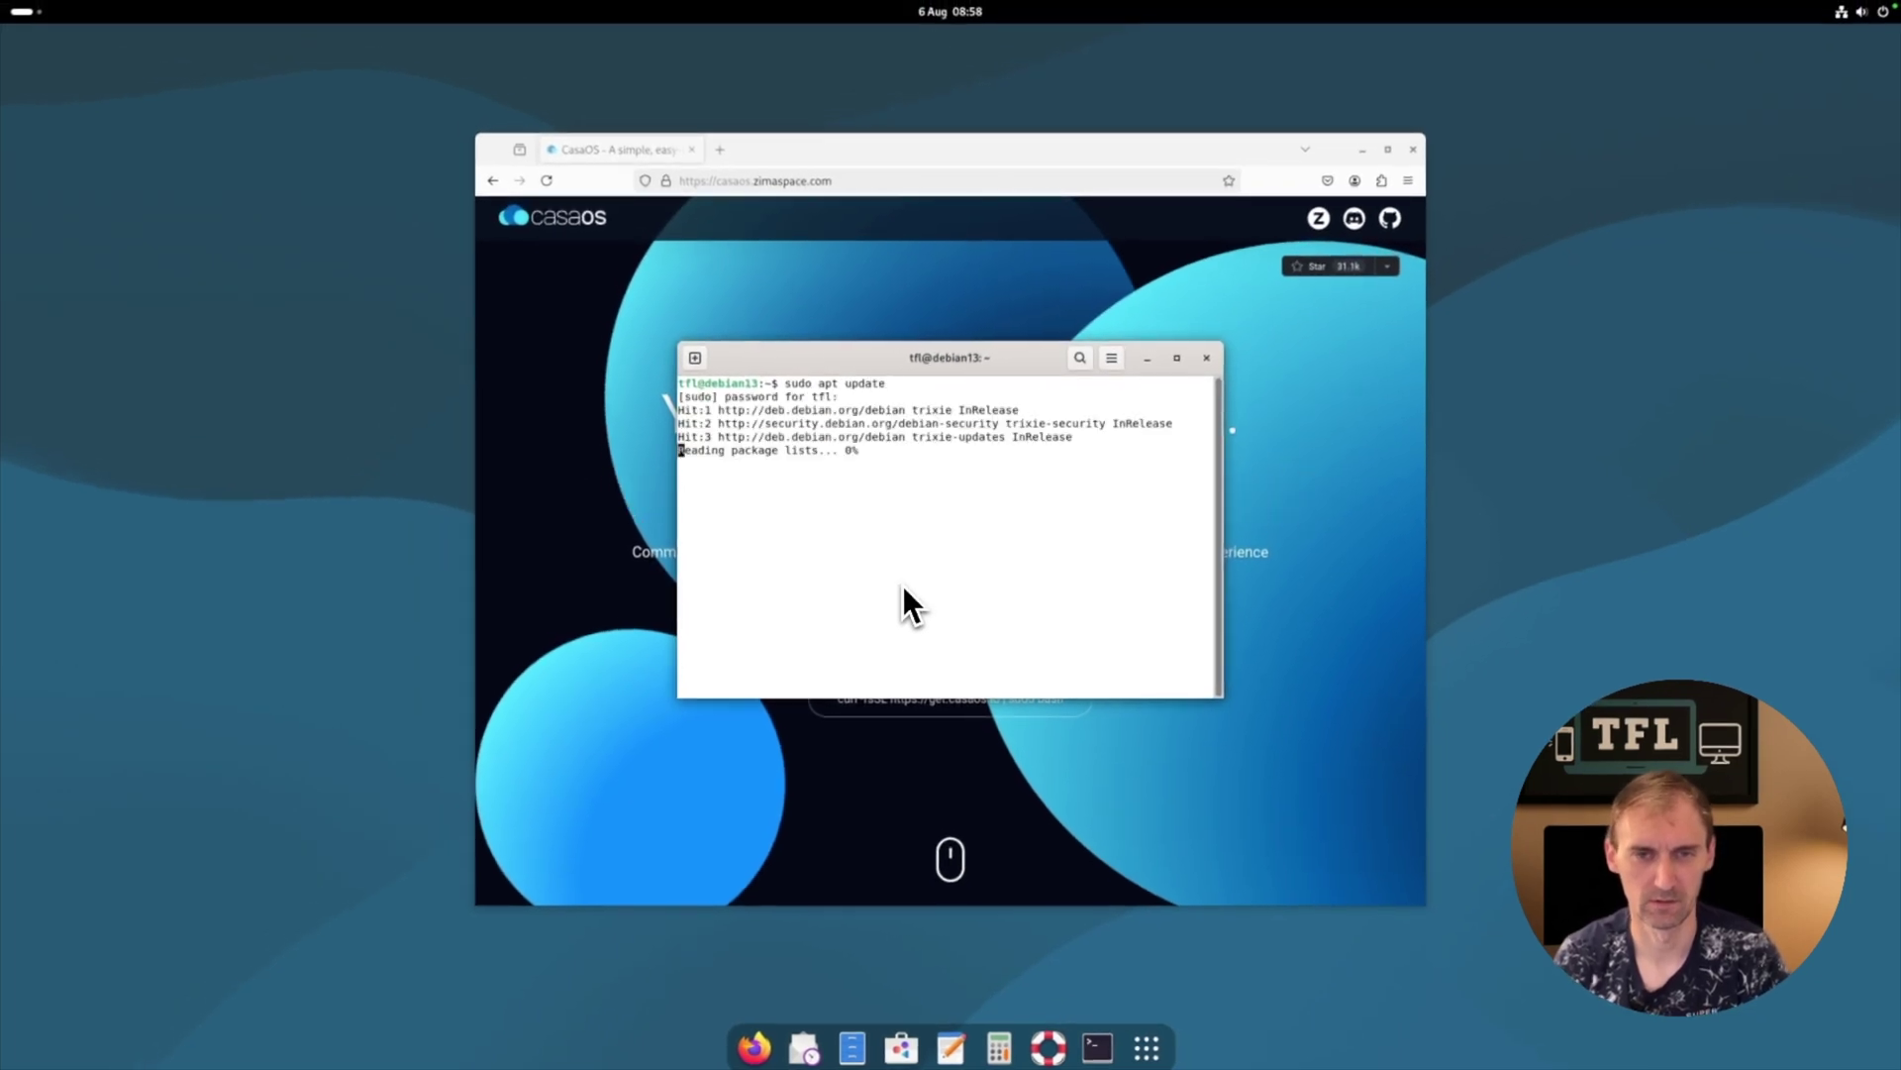
{"action": "type", "text": "sudo apt updat"}
{"action": "key", "text": "BackSpace"}
{"action": "key", "text": "BackSpace"}
{"action": "key", "text": "BackSpace"}
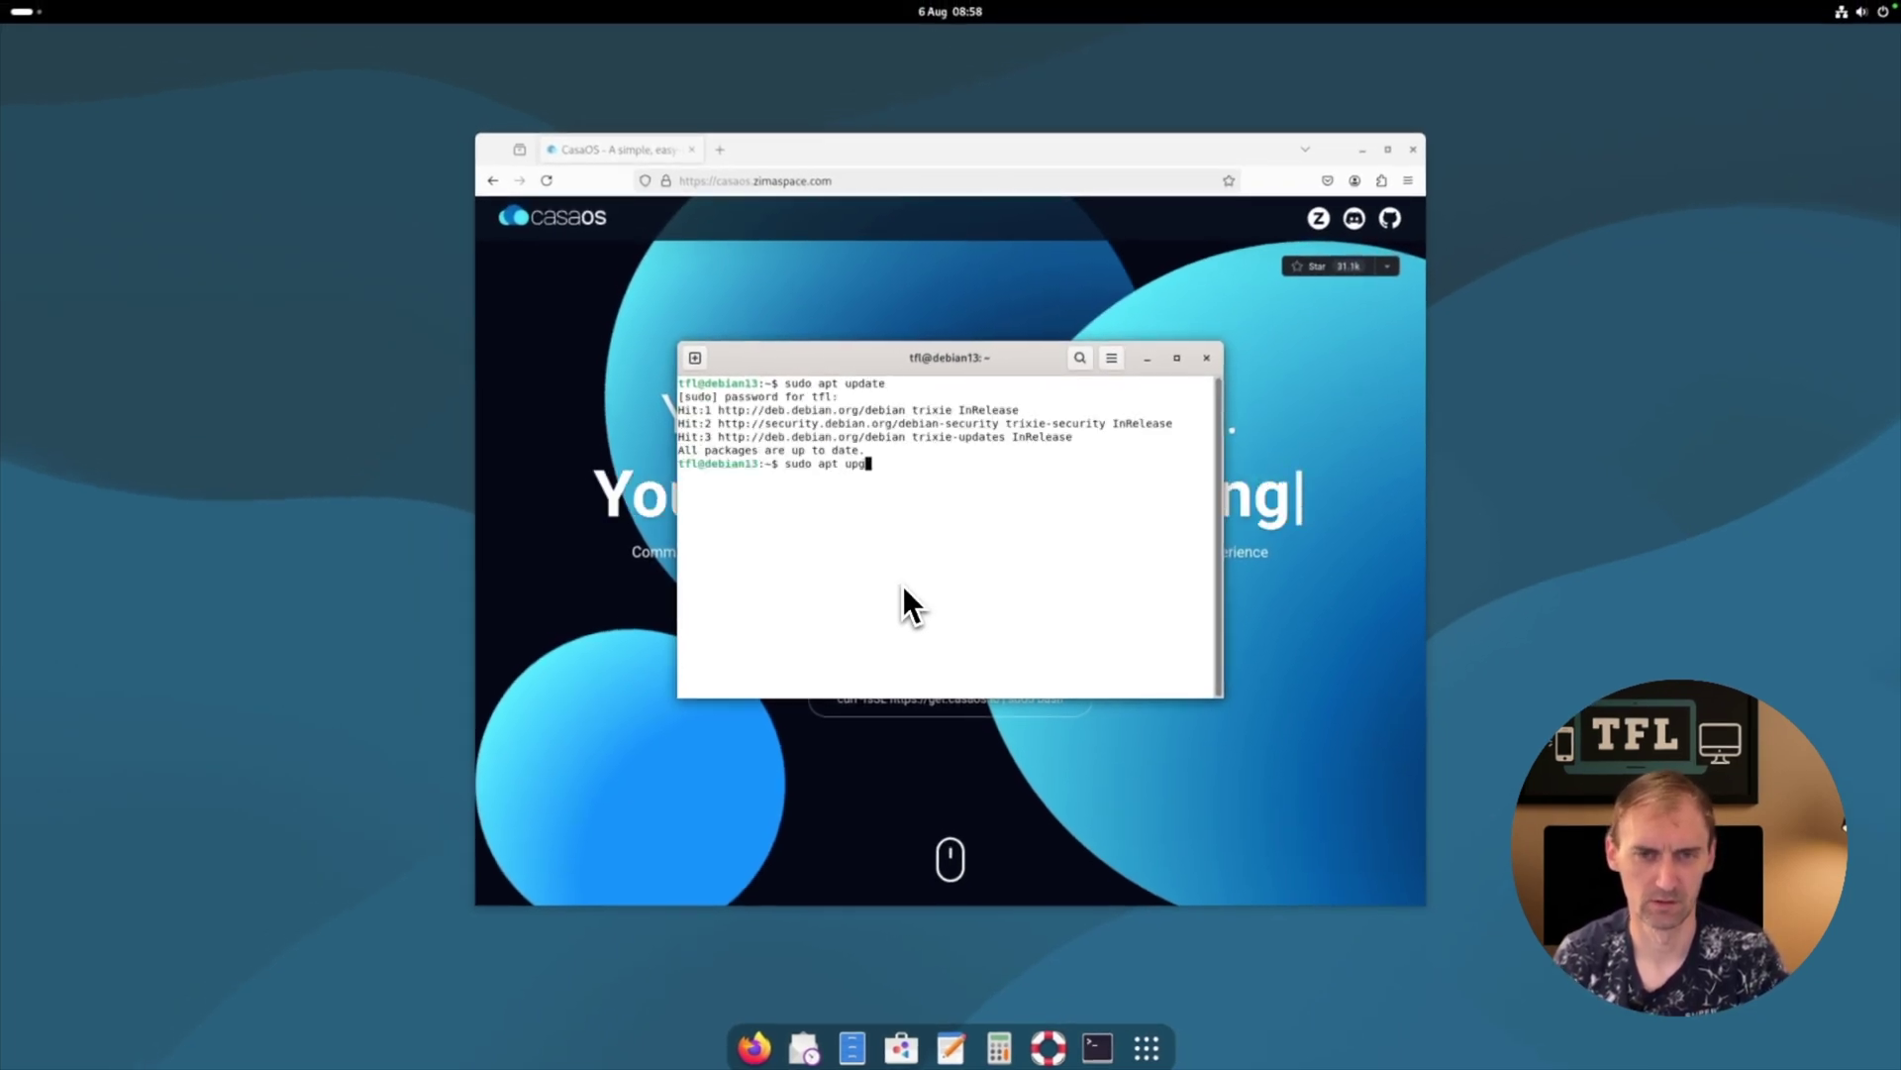
{"action": "type", "text": "grade"}
{"action": "key", "text": "Return"}
- Correct the failed 'sudo apt curl' to 'sudo apt install curl' and run it
{"action": "type", "text": "sudo apt "}
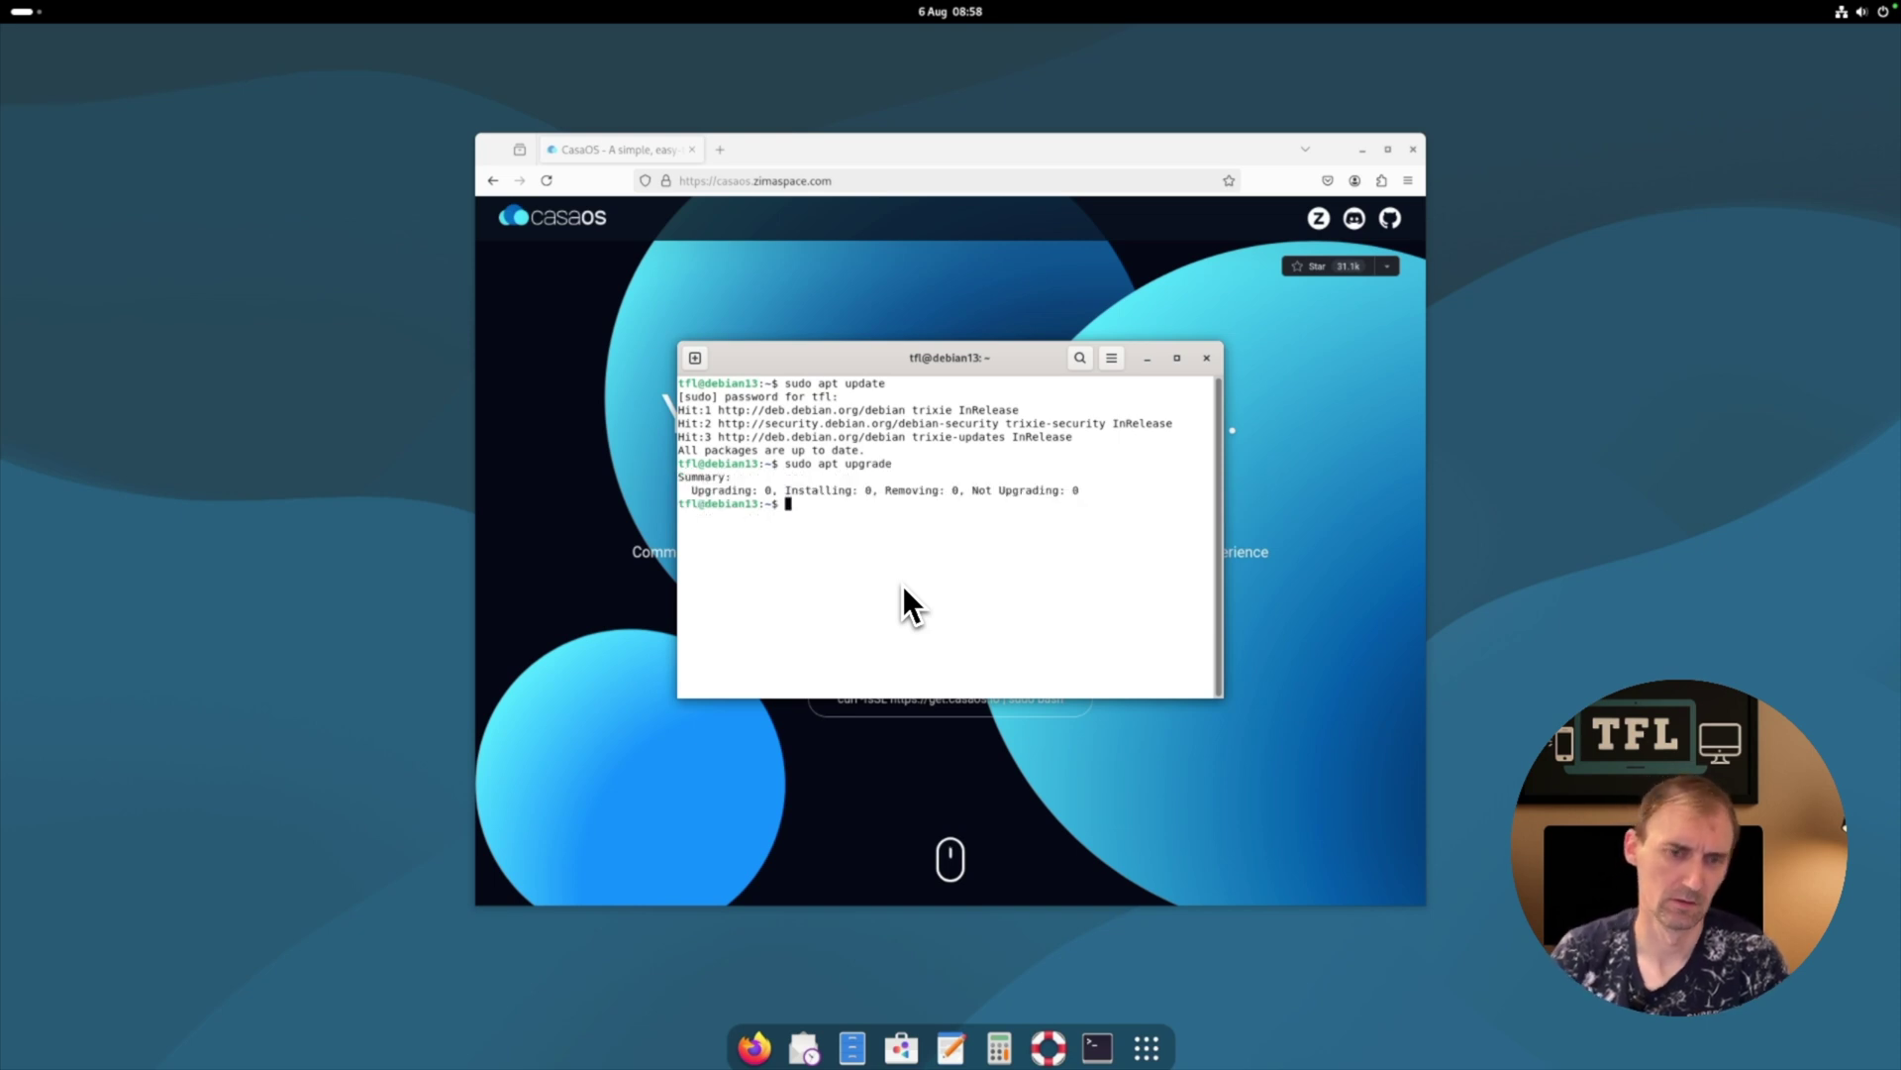
{"action": "type", "text": "curl"}
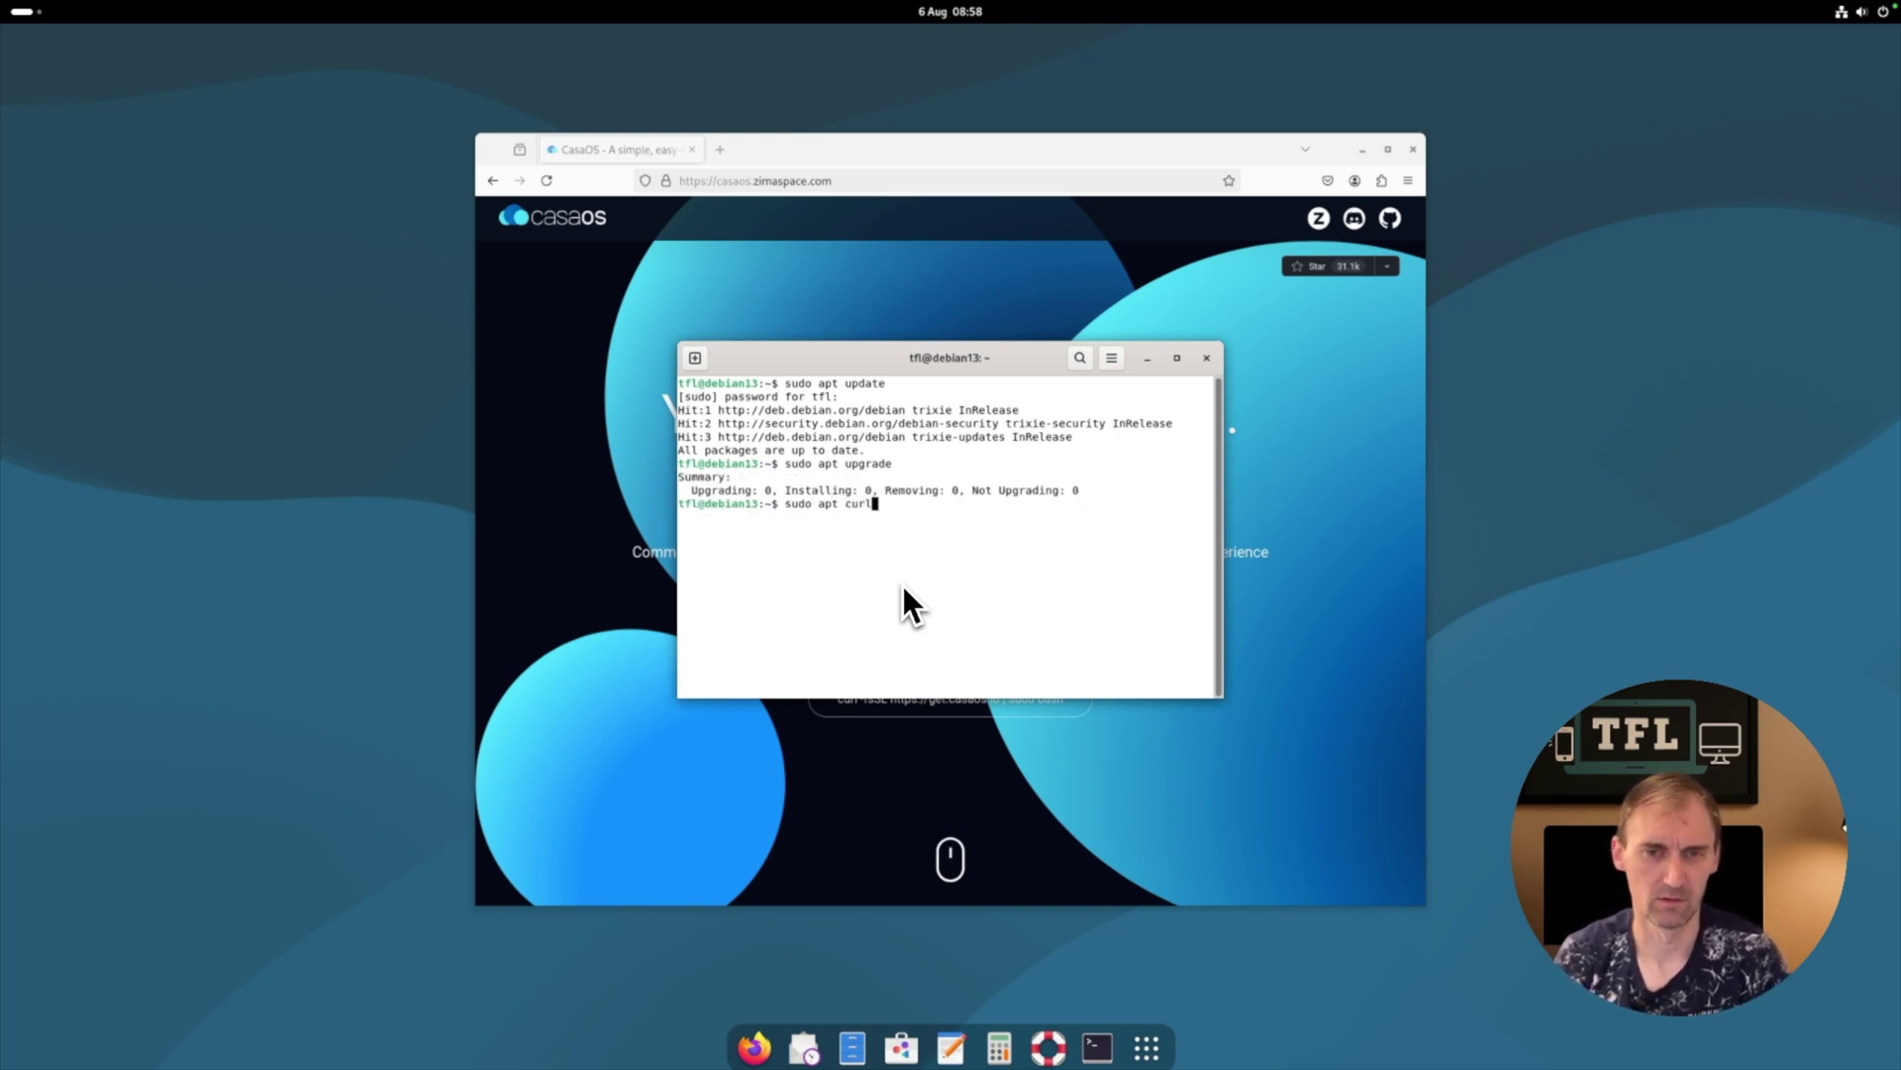
{"action": "key", "text": "Return"}
{"action": "key", "text": "Up"}
{"action": "key", "text": "Left"}
{"action": "key", "text": "Left"}
{"action": "key", "text": "Left"}
{"action": "key", "text": "Left"}
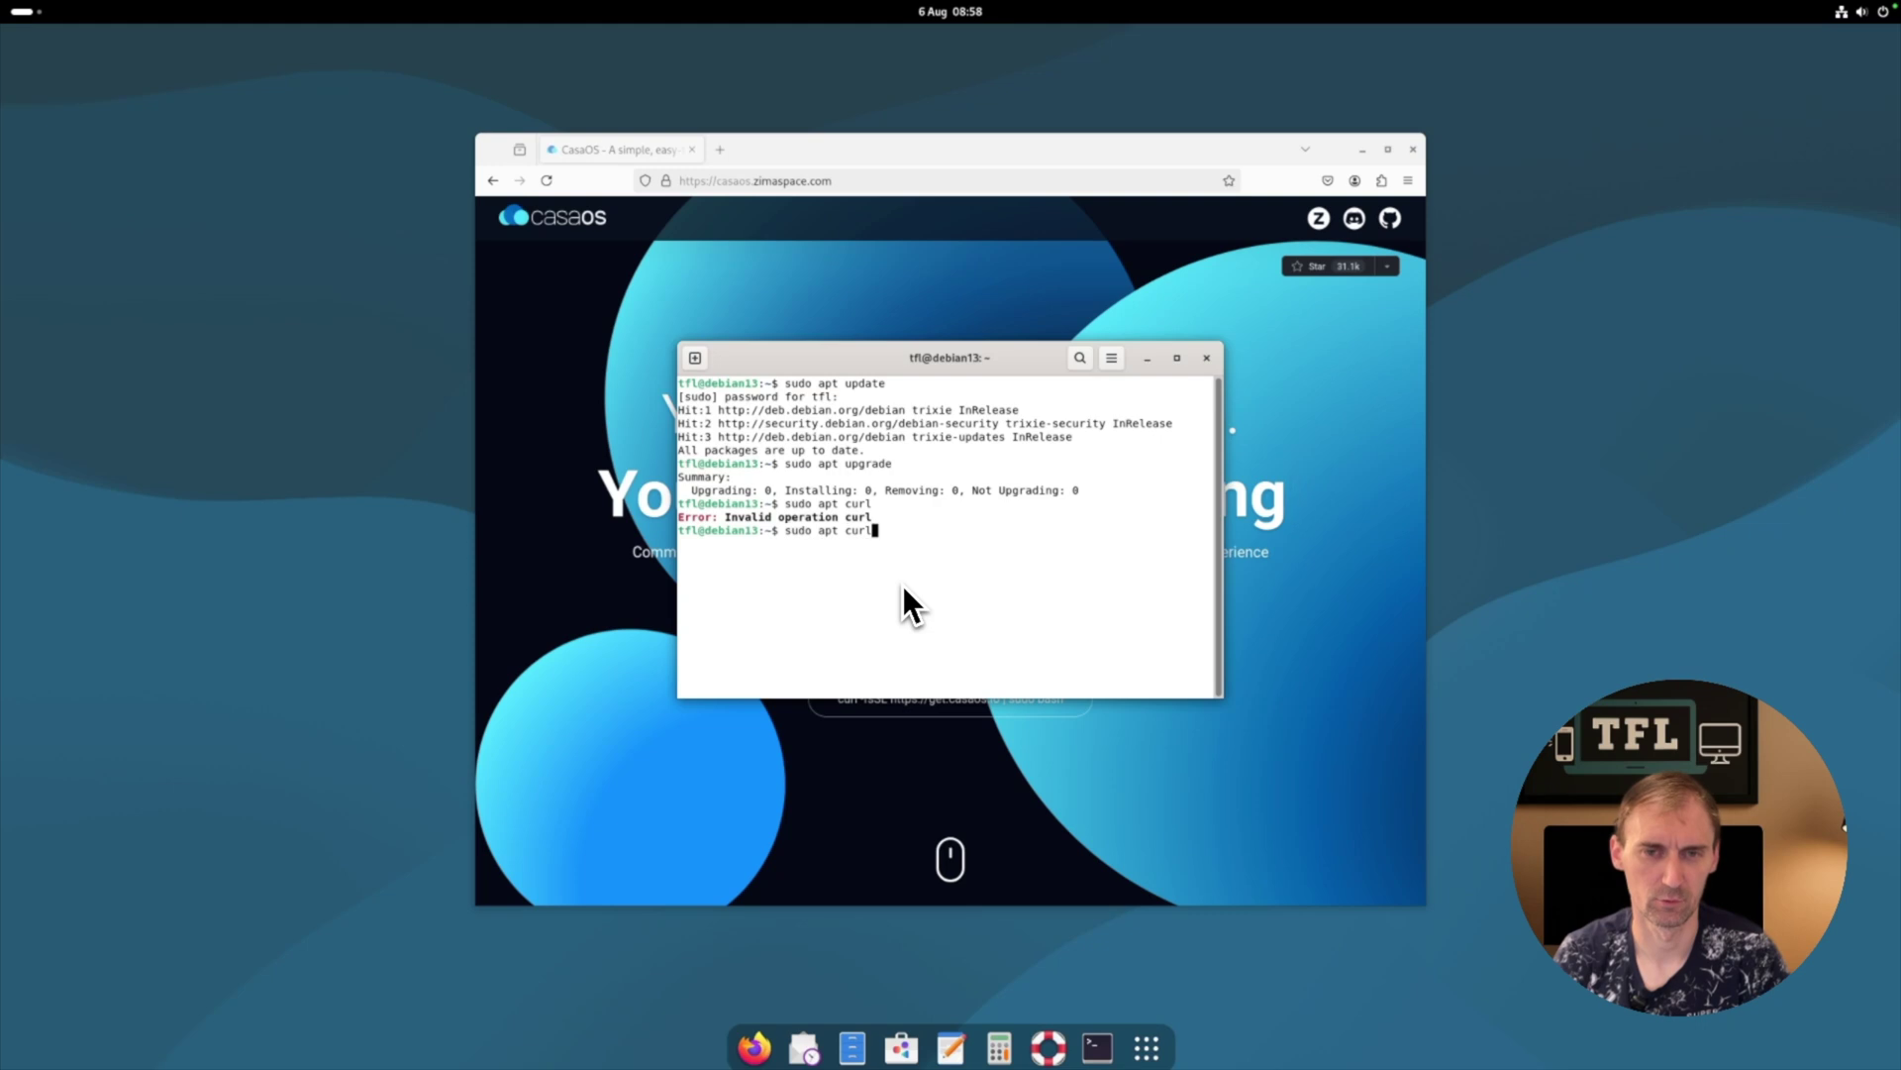
{"action": "type", "text": "install"}
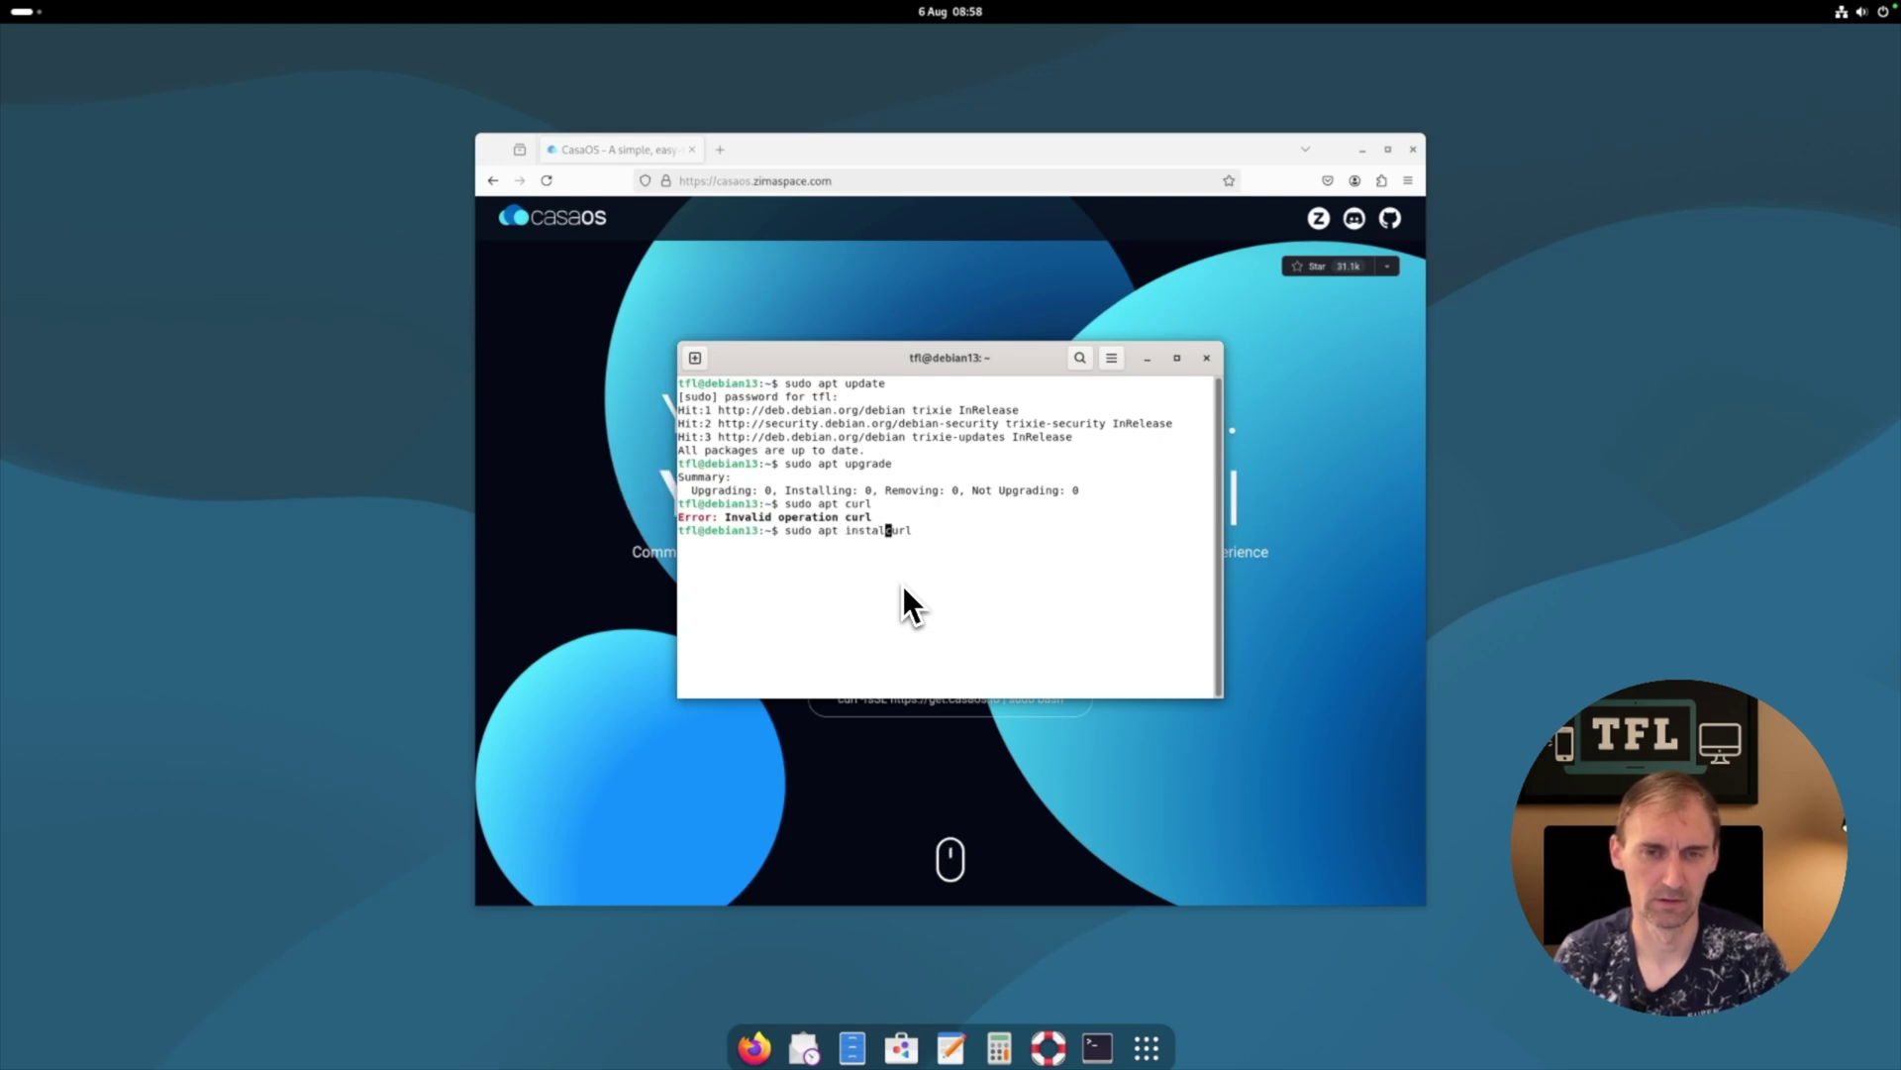
{"action": "key", "text": "Return"}
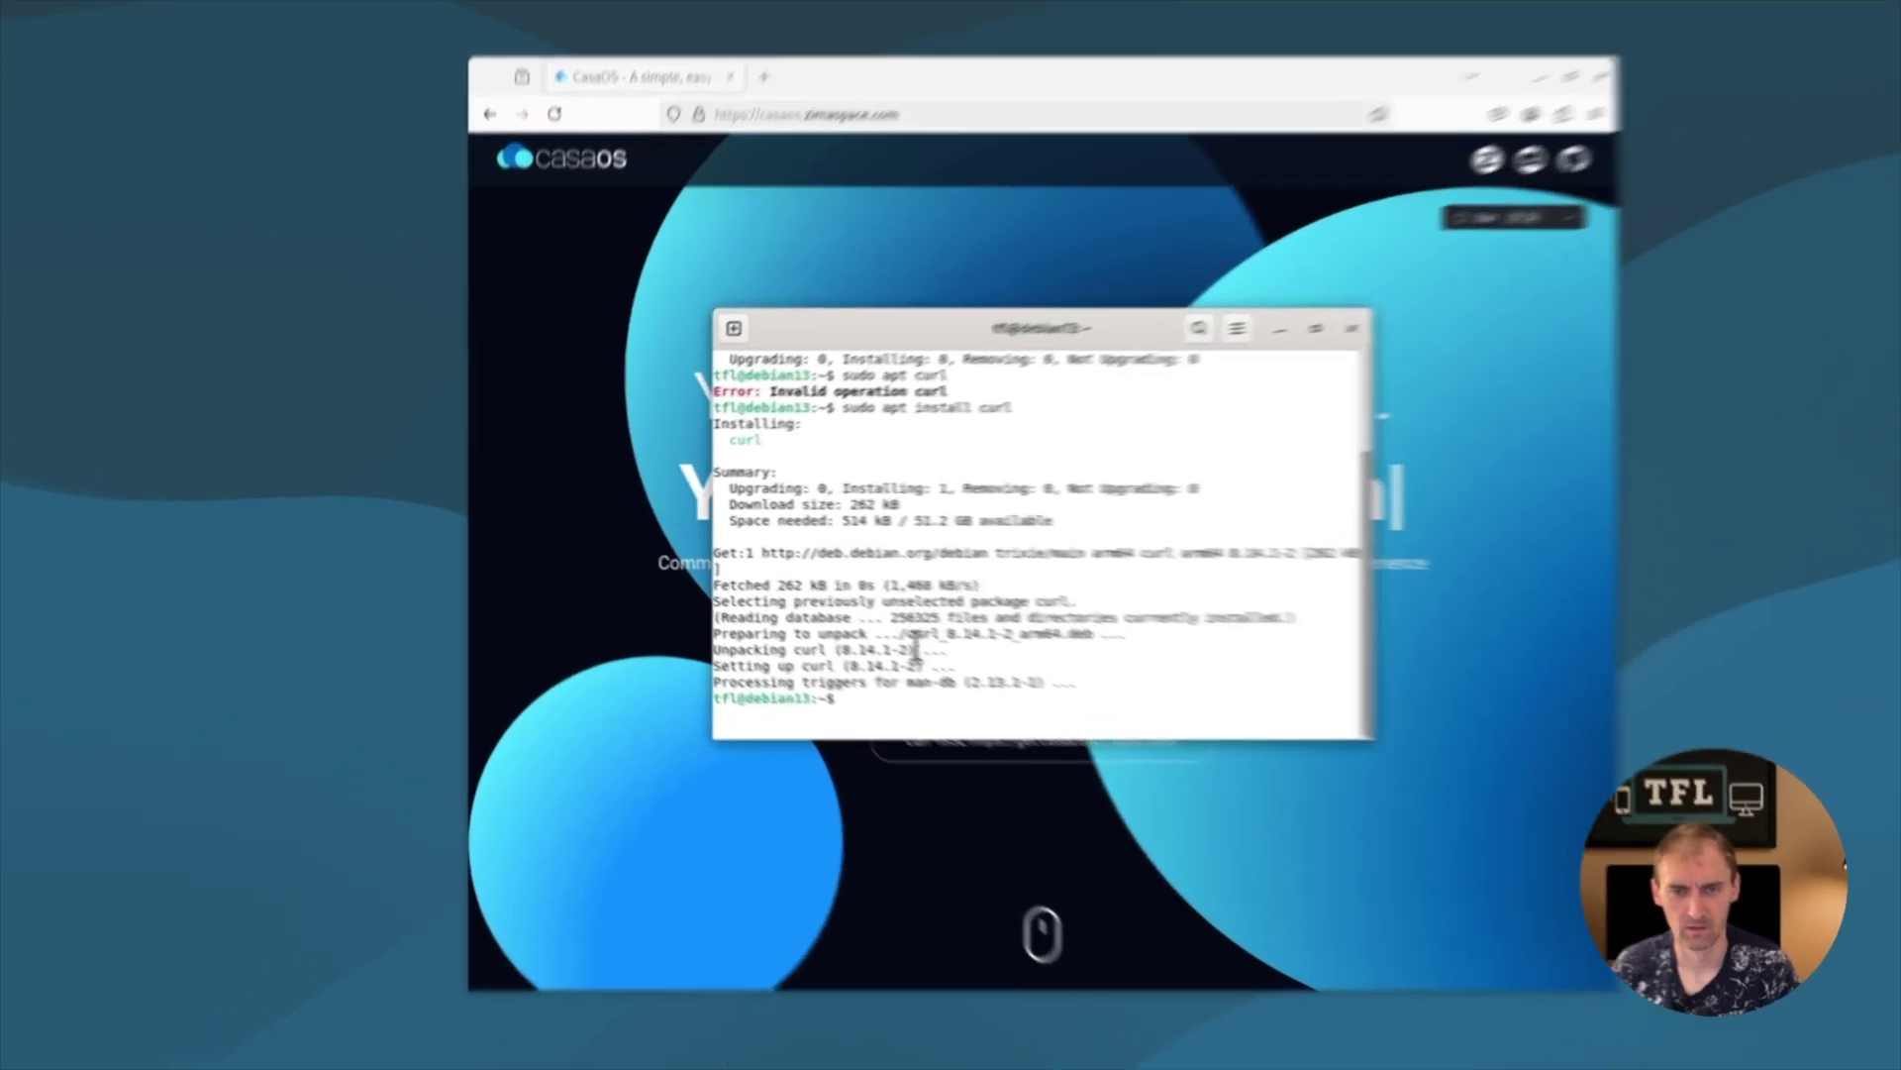
- Paste and run the CasaOS curl install command, then move the terminal left and Firefox right
{"action": "right_click", "coordinate": [842, 682]}
{"action": "left_click", "coordinate": [876, 711]}
{"action": "key", "text": "Return"}
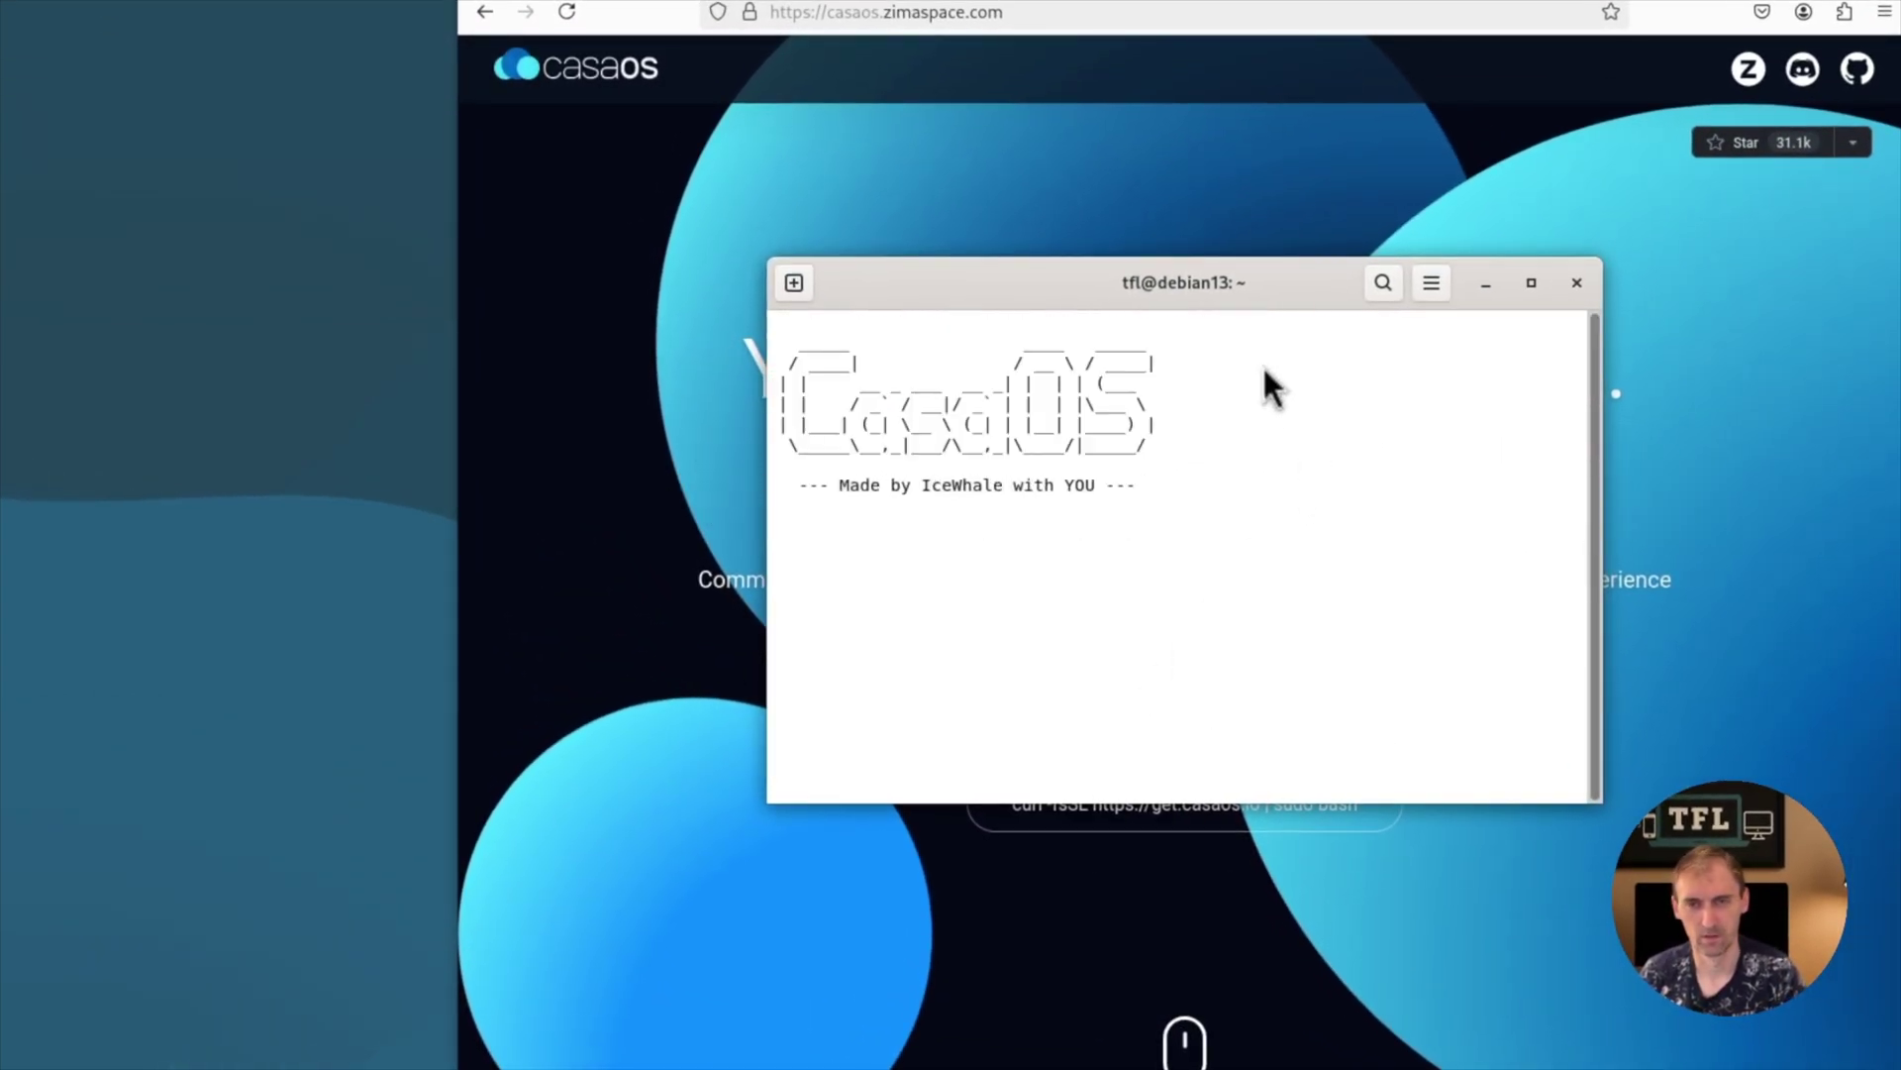
{"action": "left_click_drag", "start_coordinate": [1331, 291], "coordinate": [311, 204]}
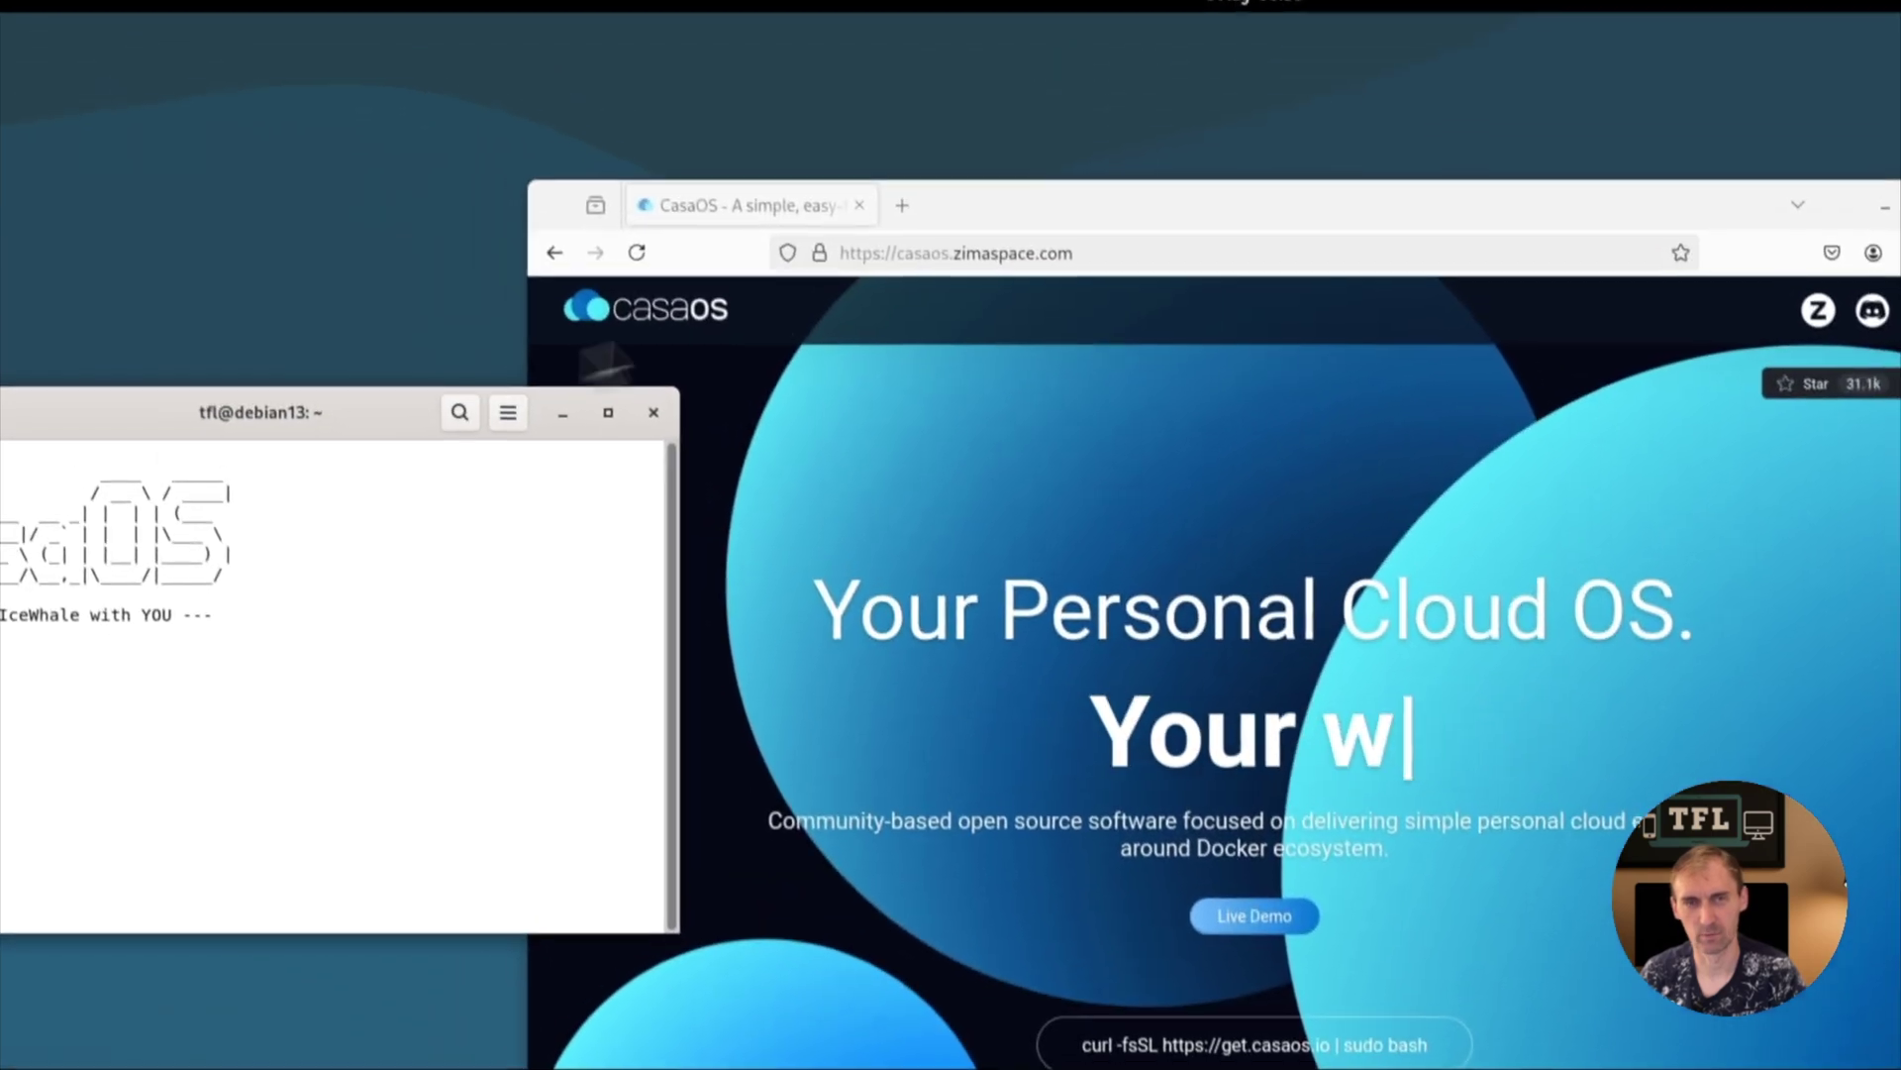
{"action": "left_click_drag", "start_coordinate": [1025, 213], "coordinate": [1329, 210]}
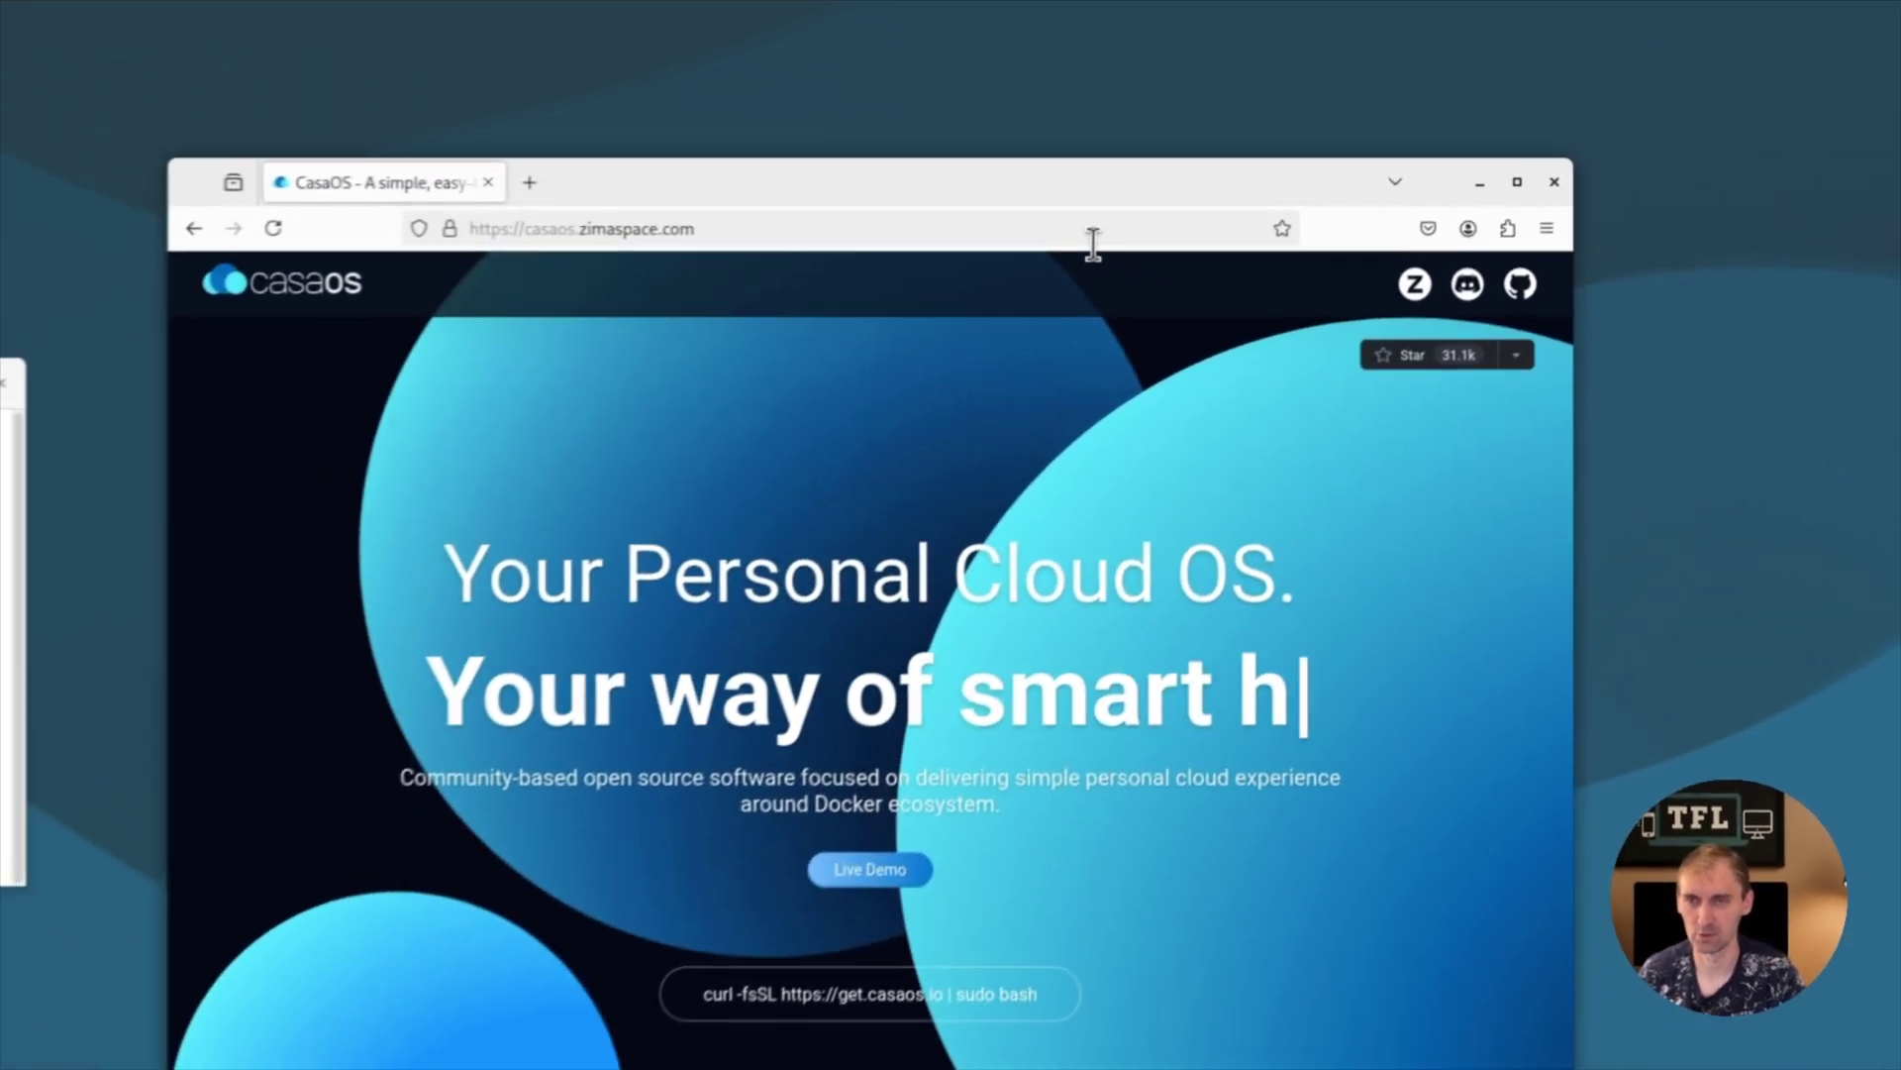
- Close Firefox and open the System folder in the app grid
{"action": "left_click", "coordinate": [1282, 182]}
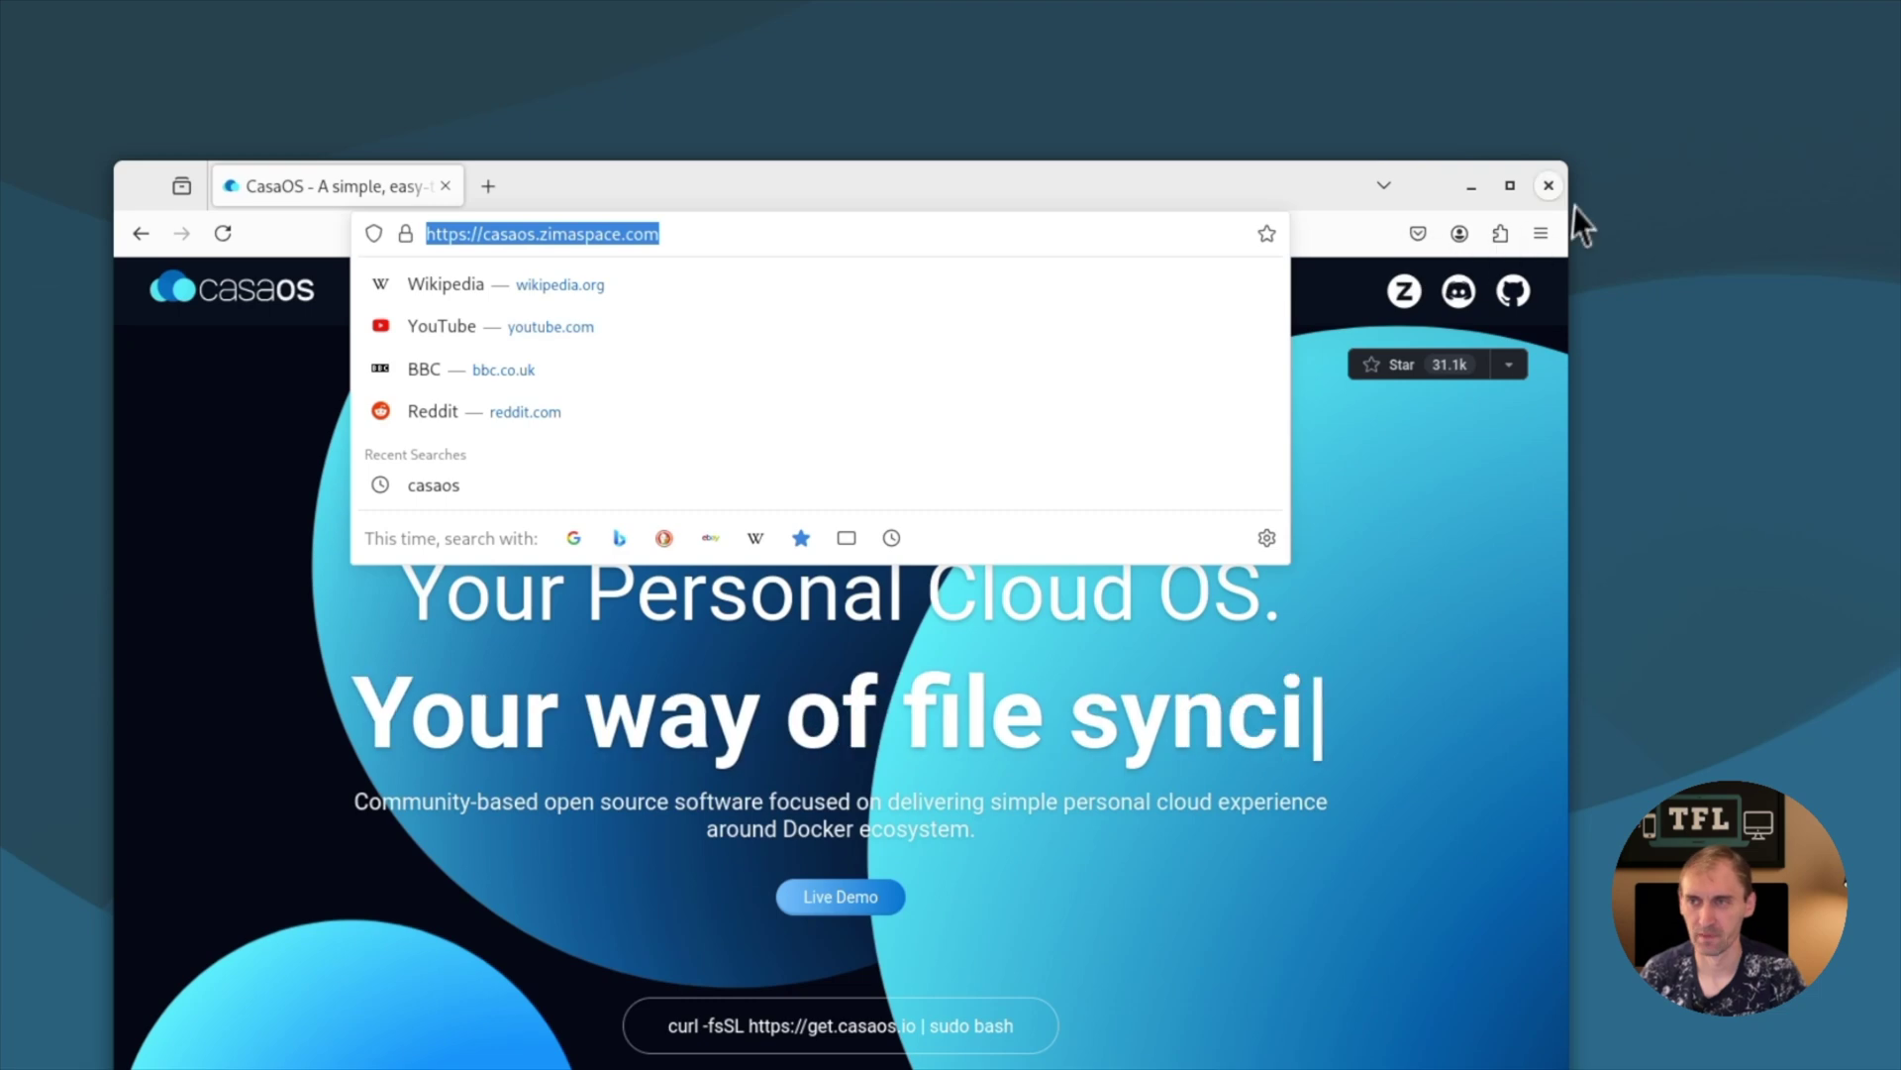
{"action": "left_click", "coordinate": [1549, 185]}
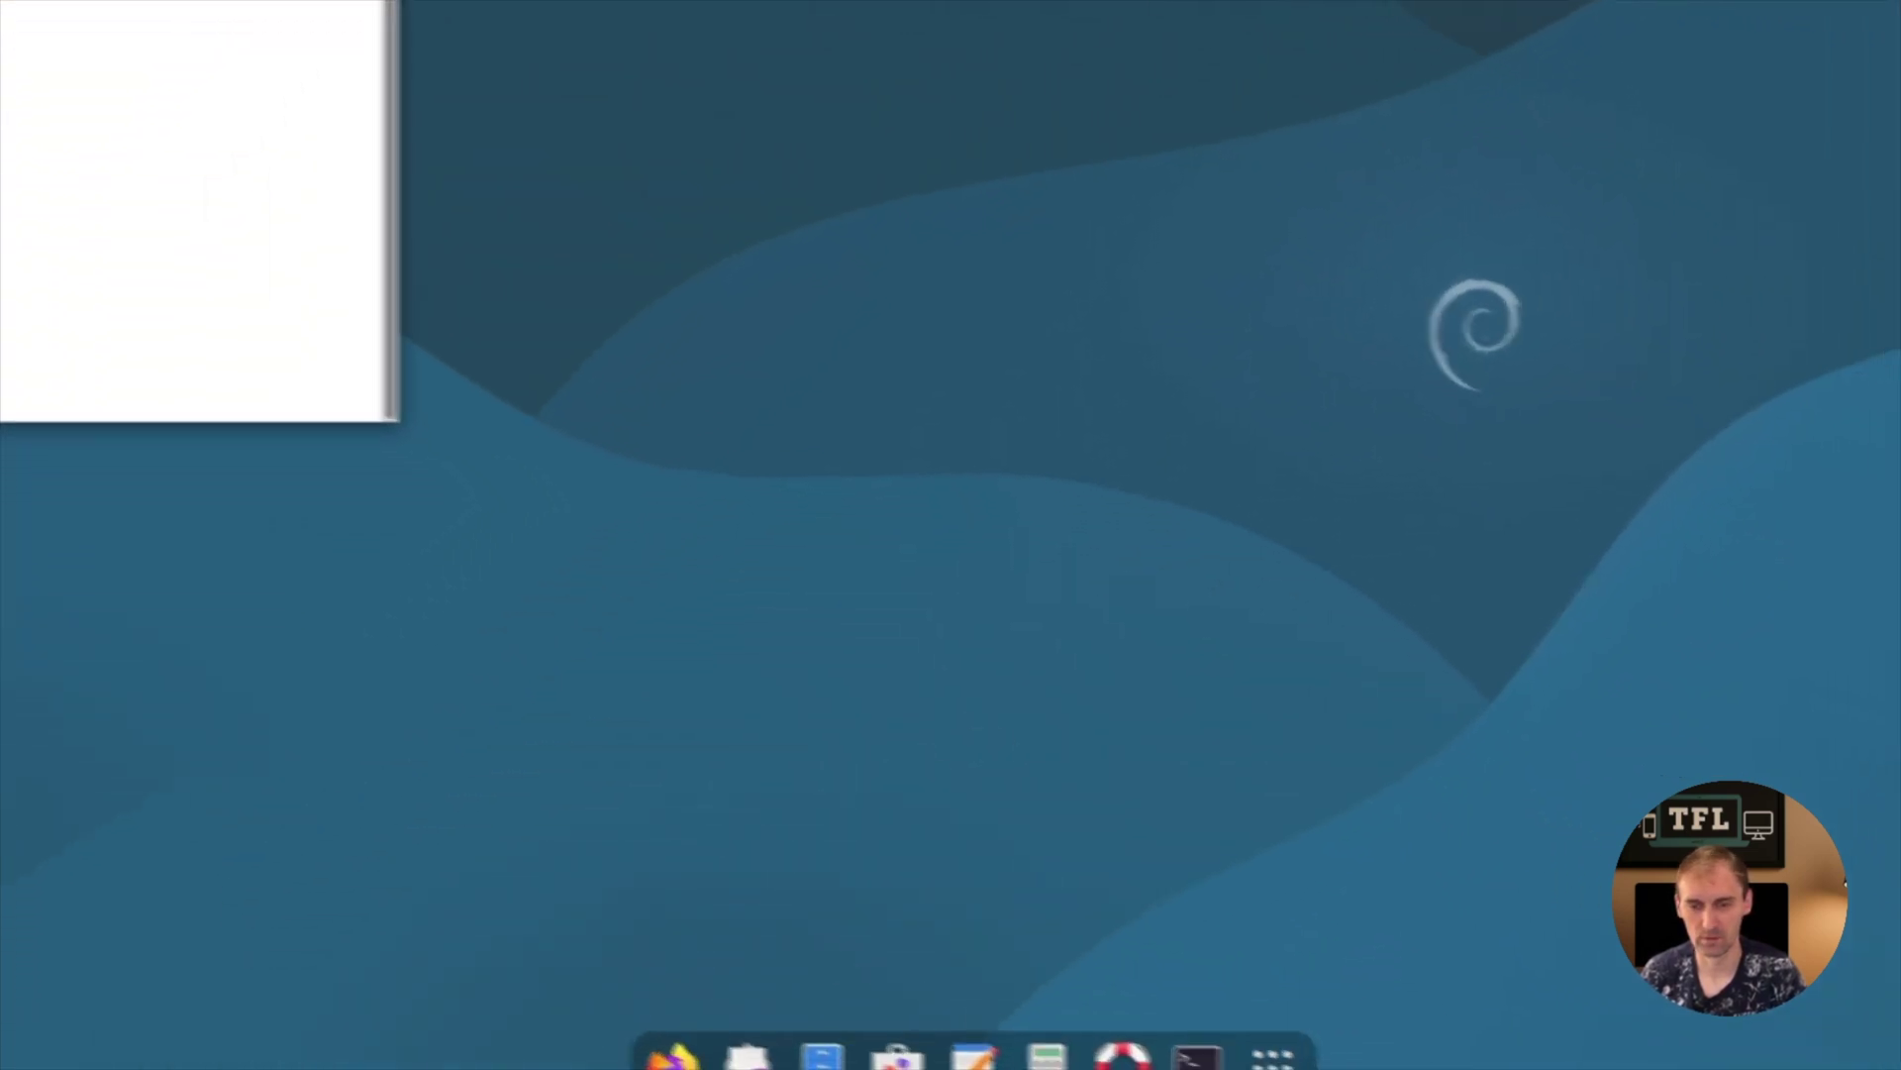
{"action": "left_click", "coordinate": [1058, 1035]}
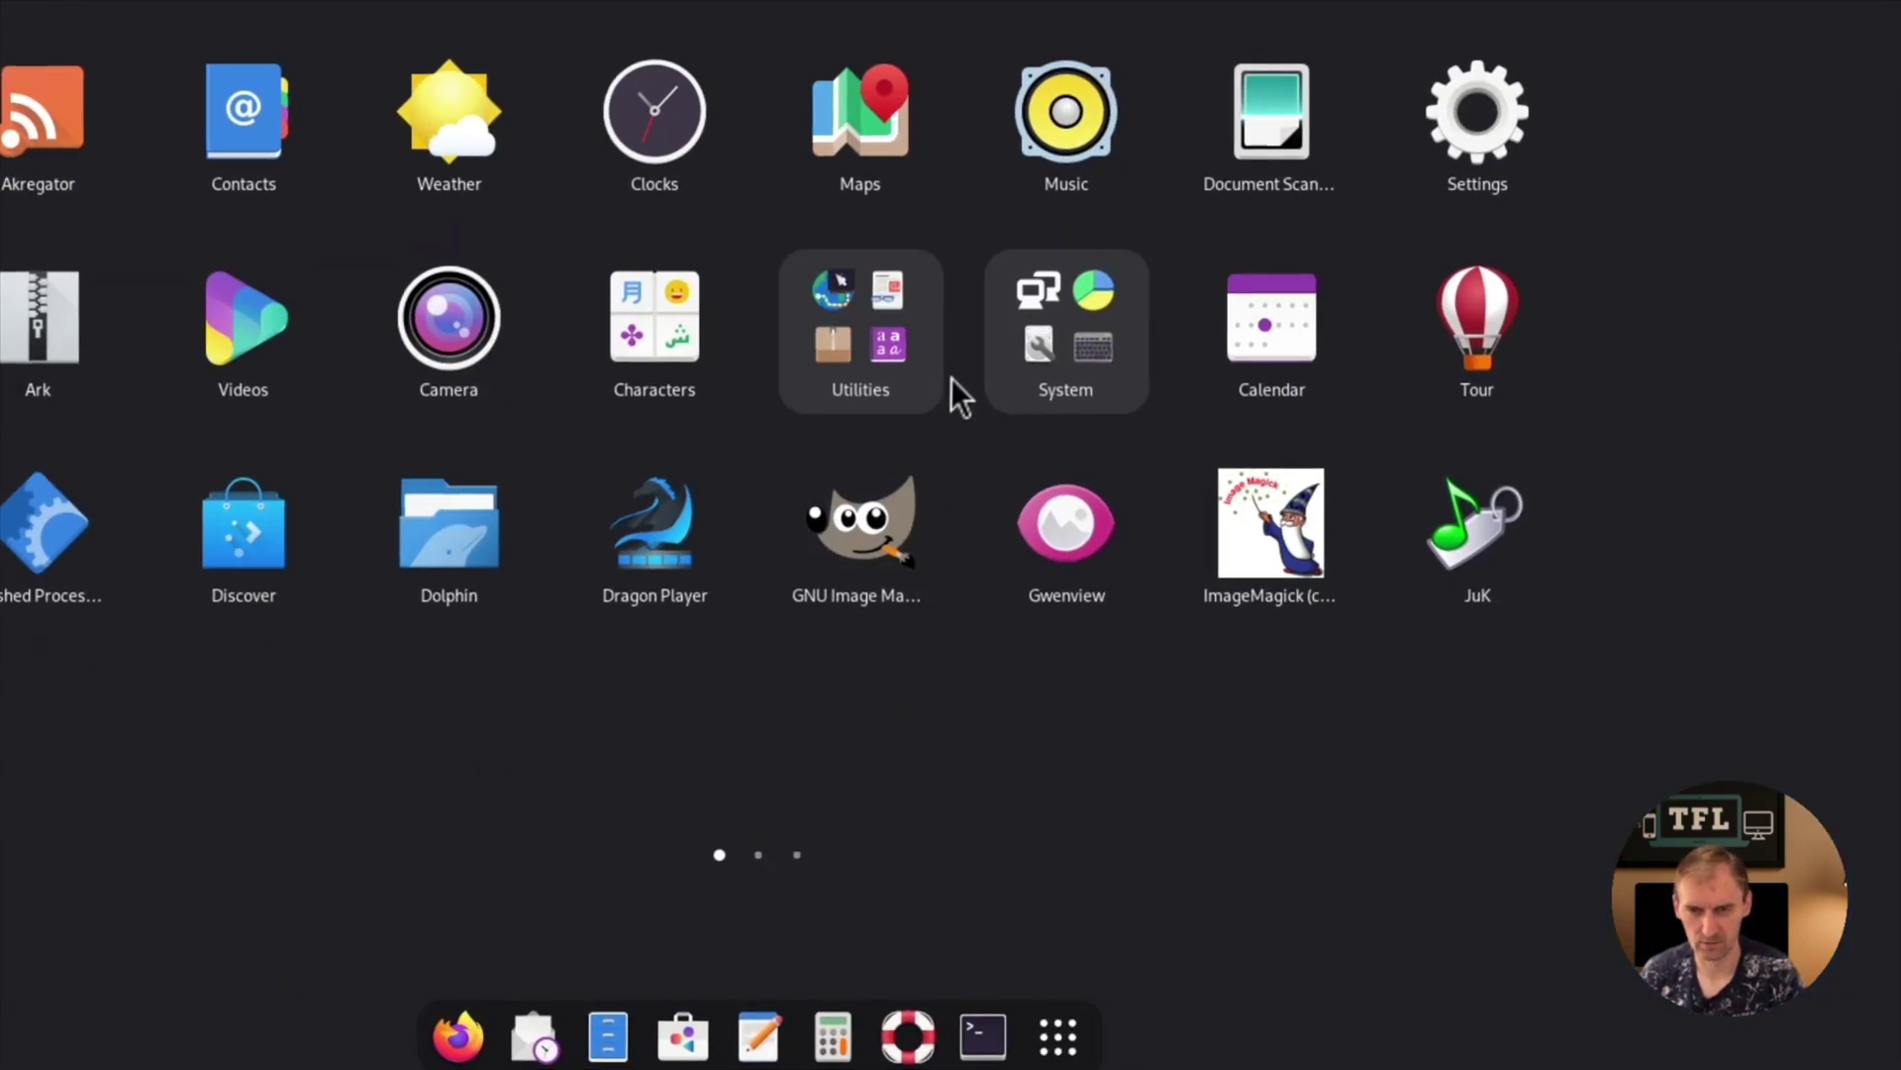
{"action": "left_click", "coordinate": [1014, 372]}
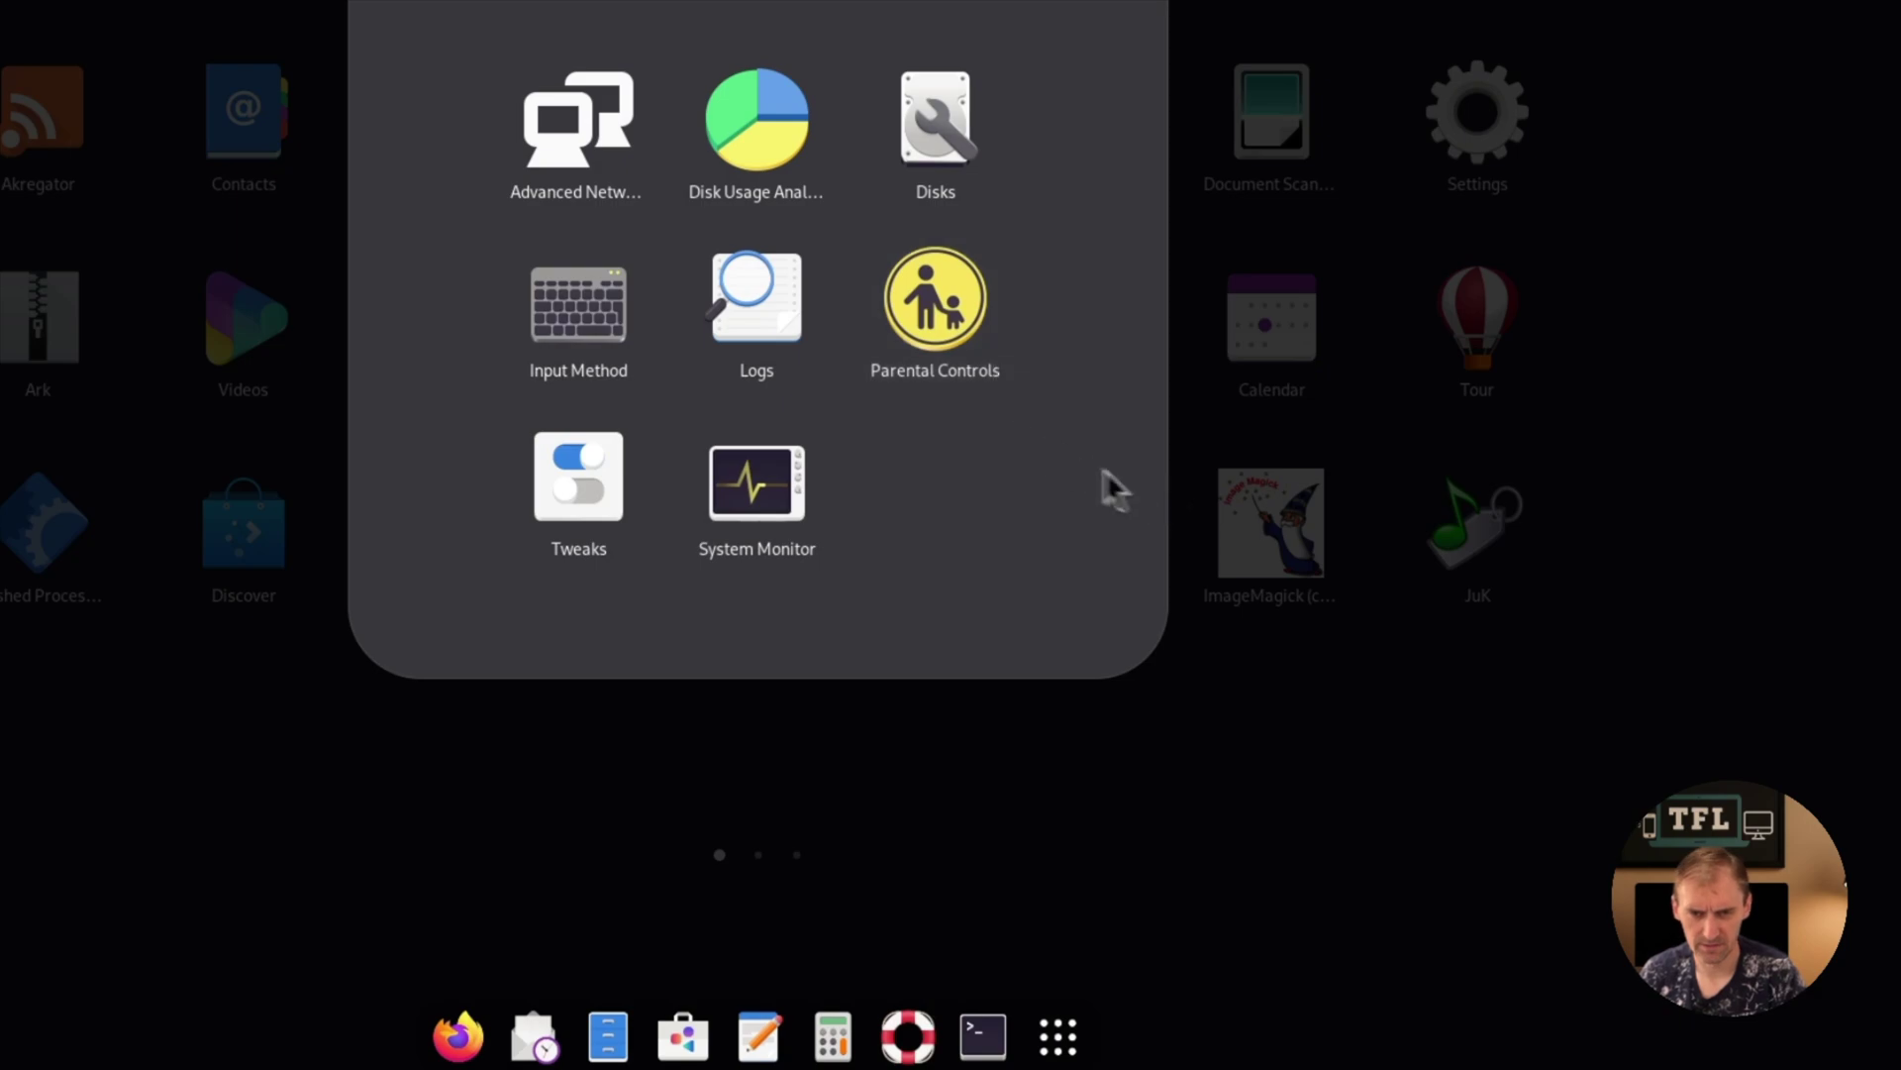
- Launch System Monitor, close the Characters window, and bring up the app grid with Super+A
{"action": "left_click", "coordinate": [783, 494]}
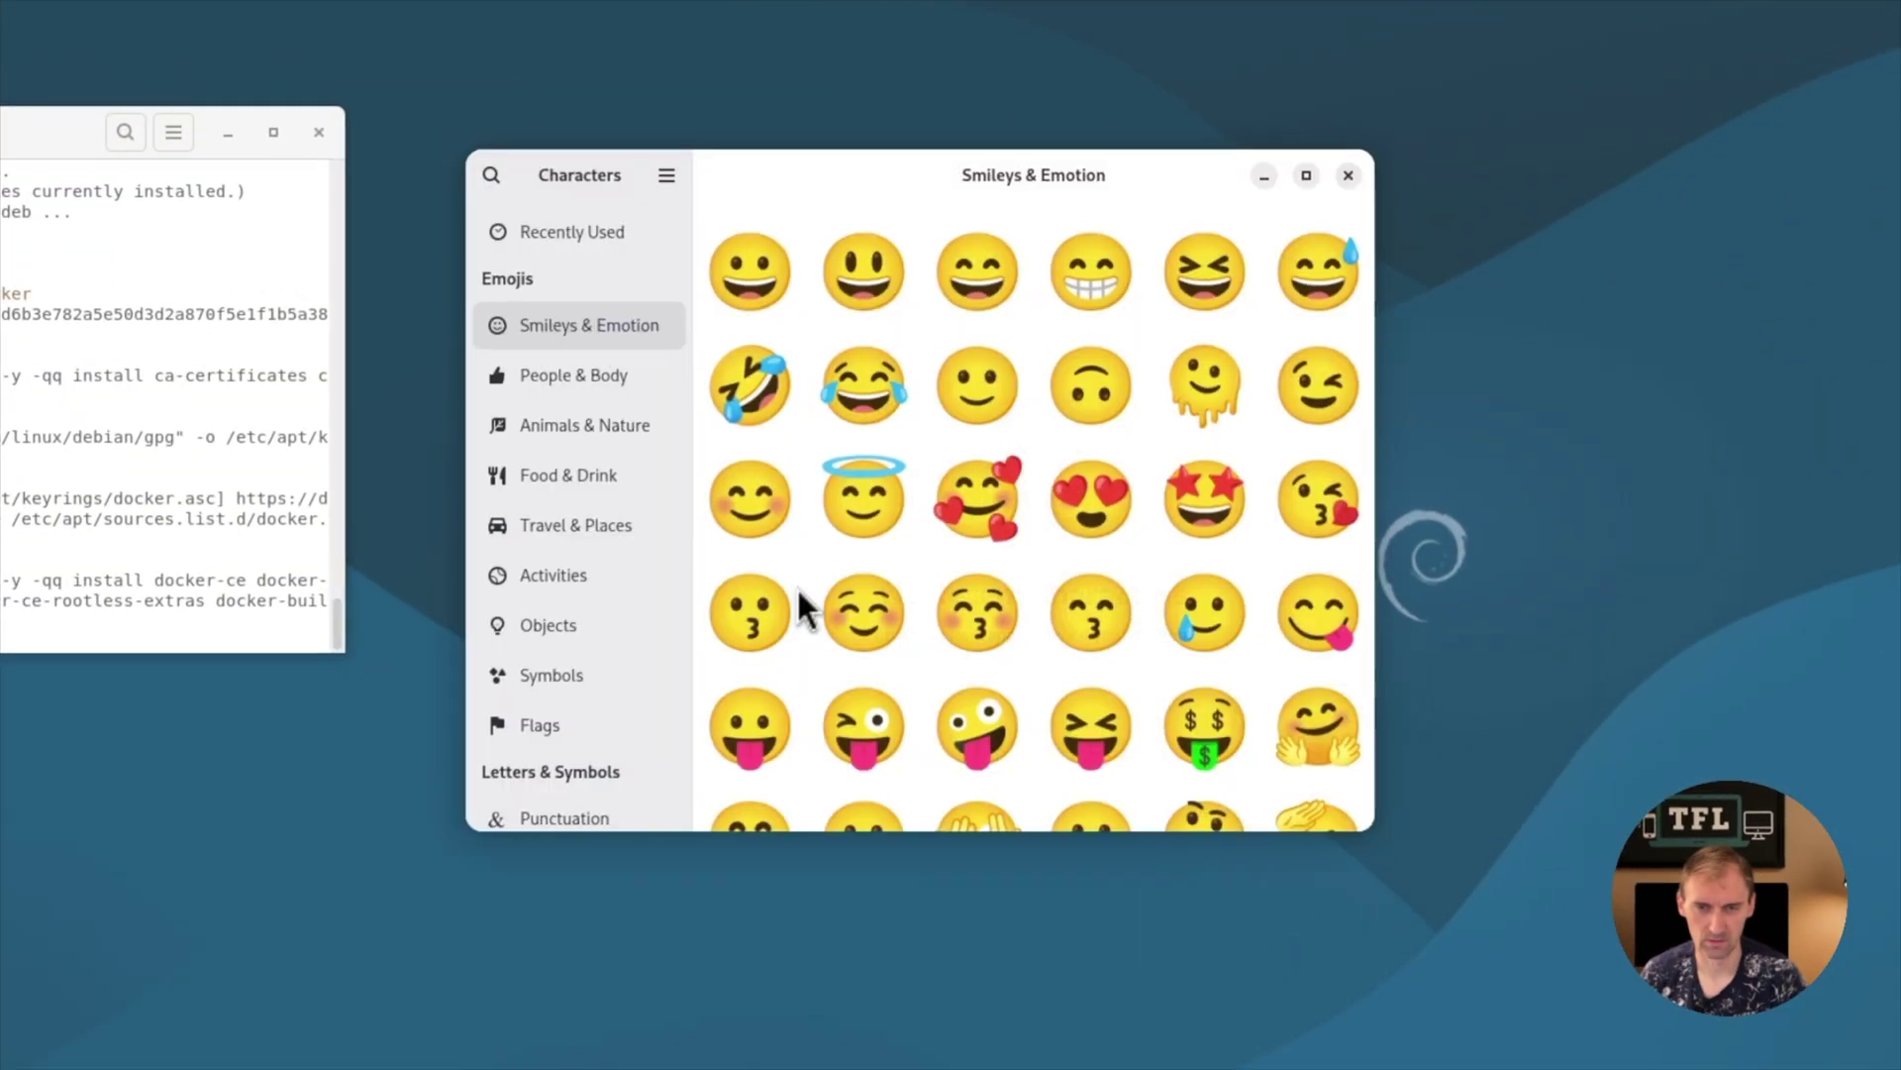
{"action": "scroll", "coordinate": [978, 417], "scroll_direction": "down", "scroll_amount": 5}
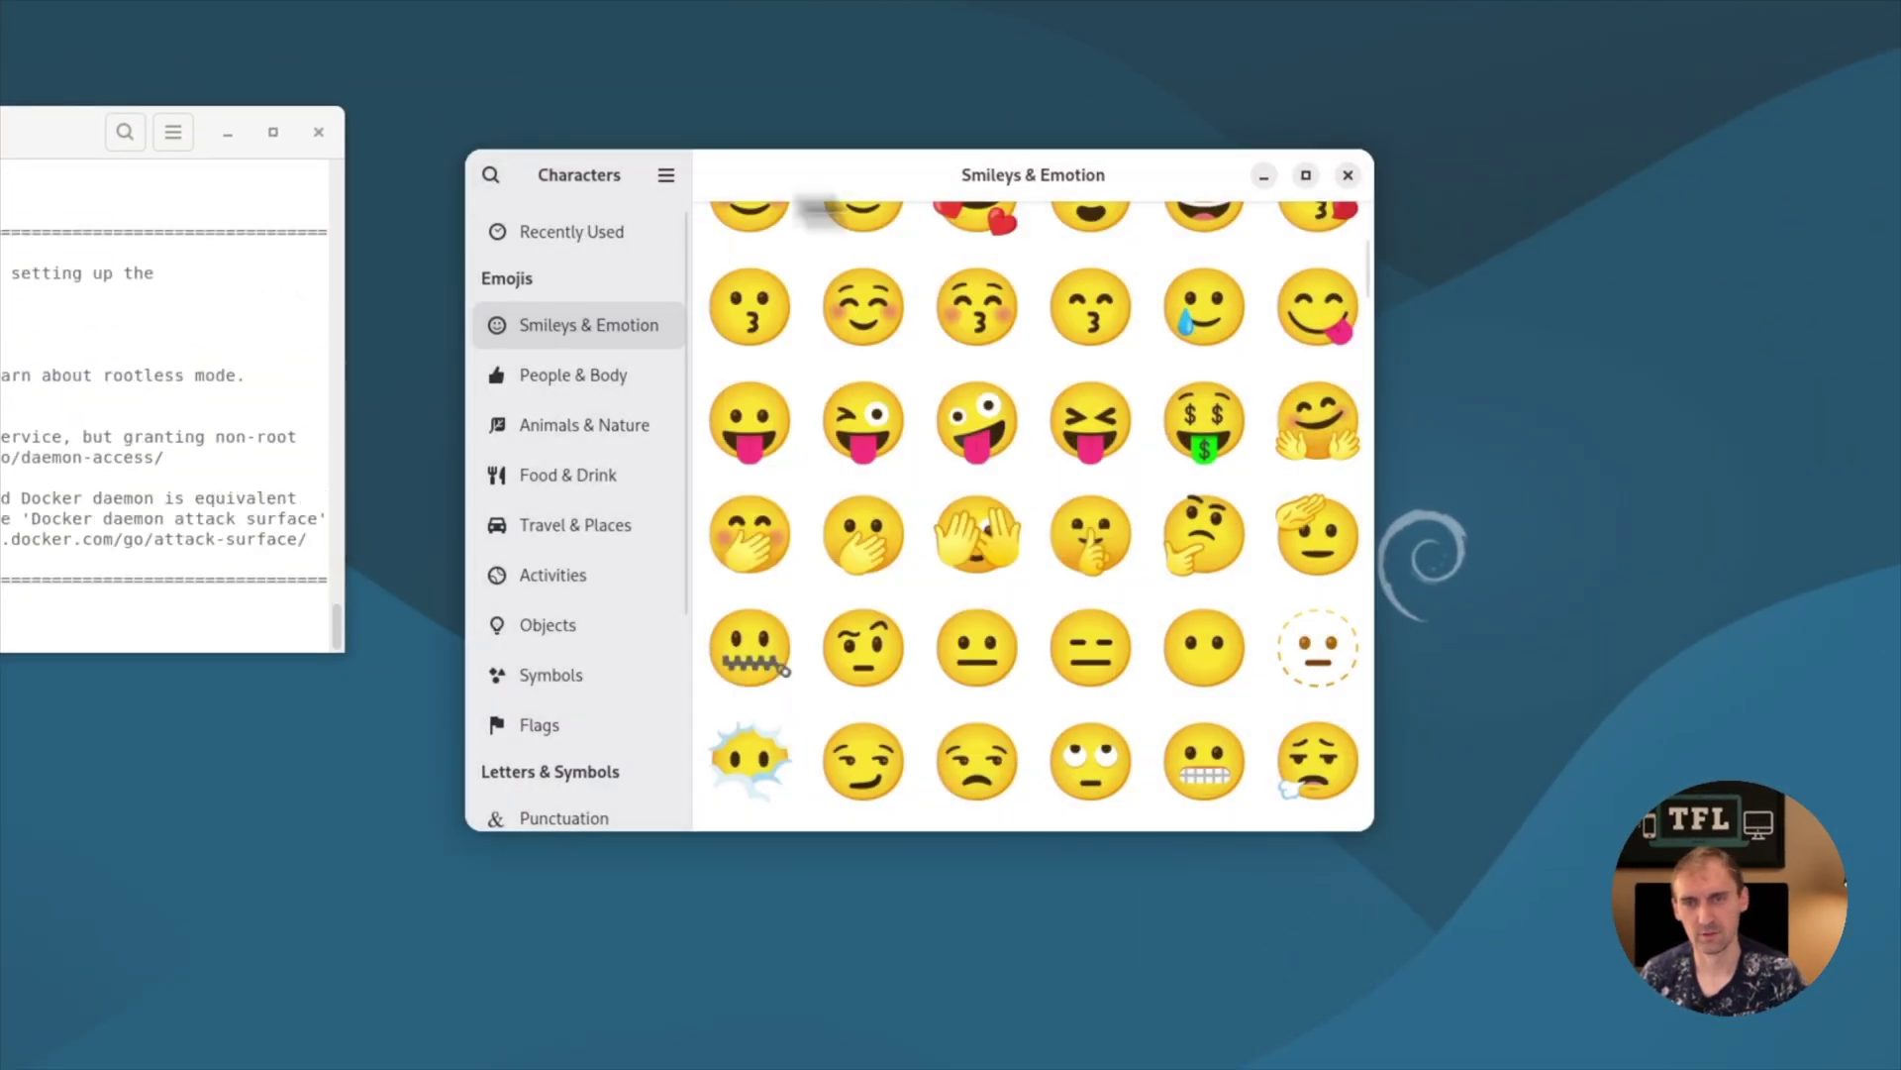
{"action": "left_click", "coordinate": [1348, 175]}
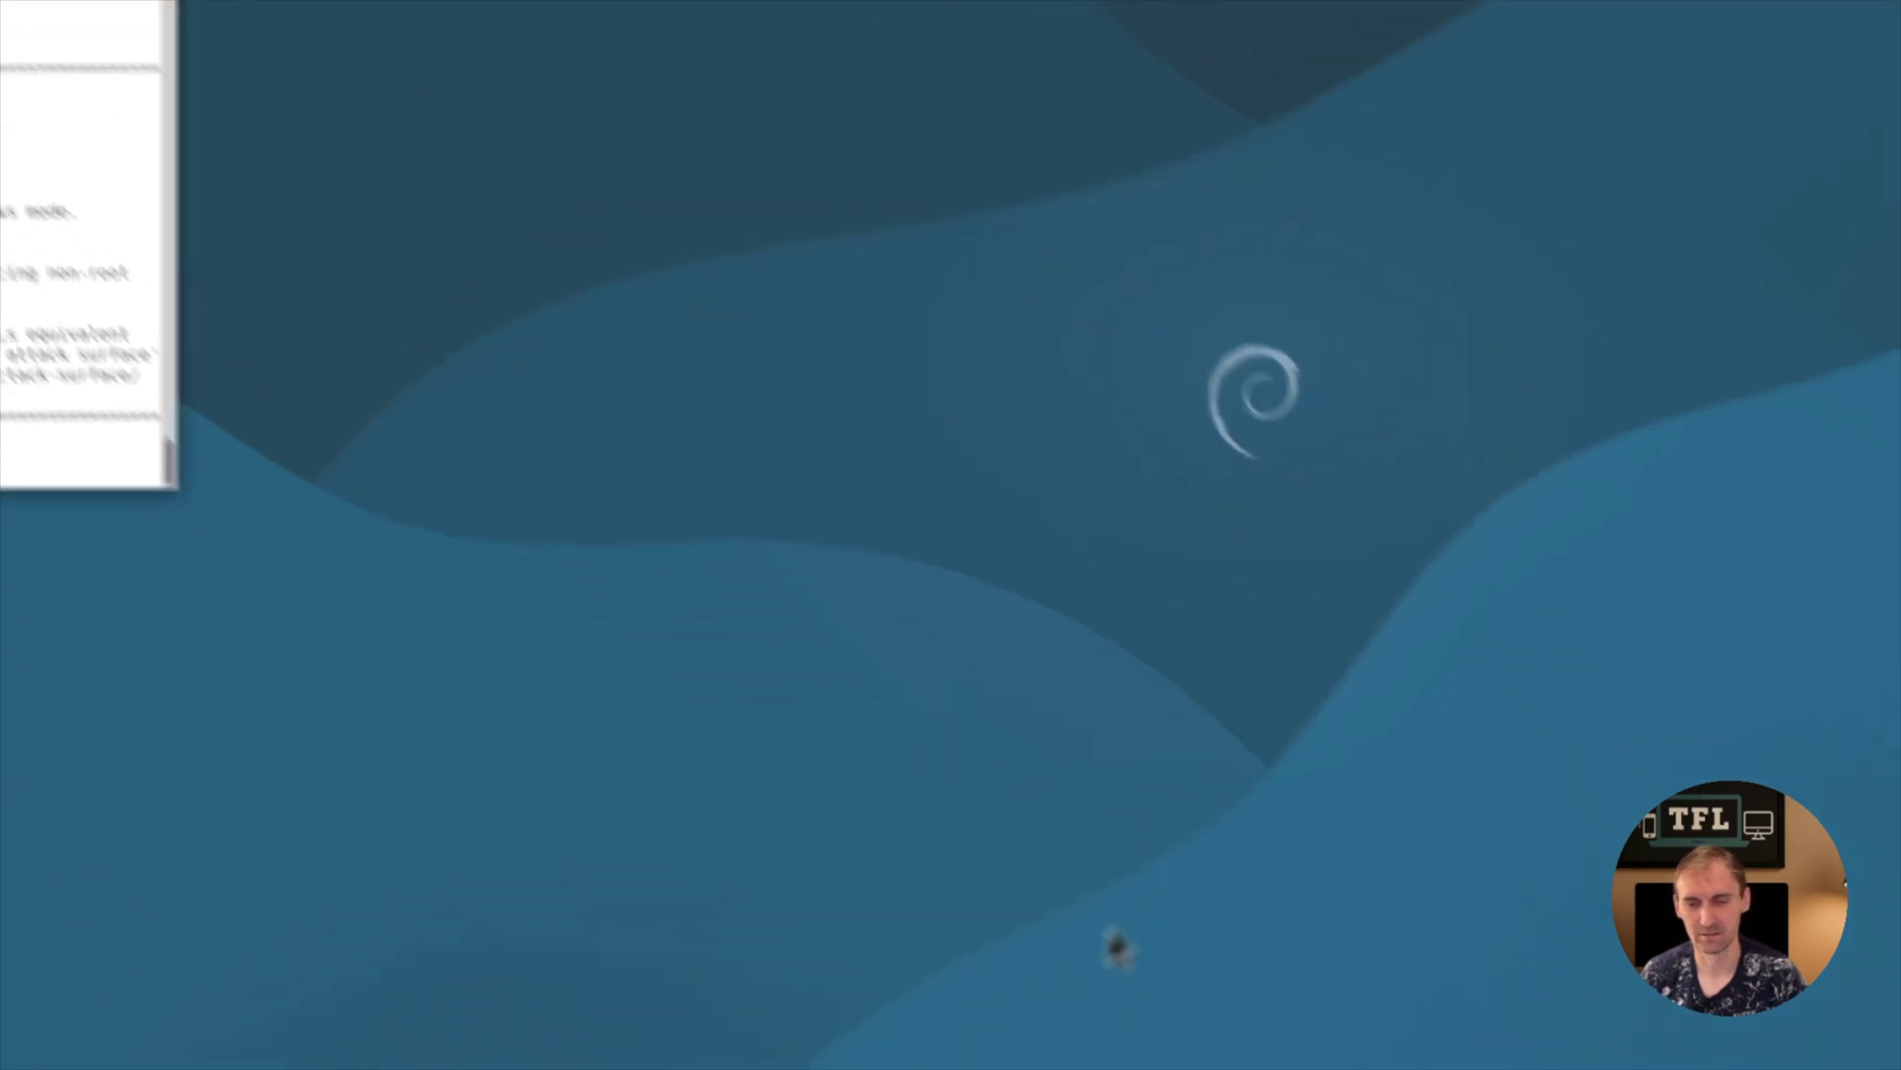
{"action": "key", "text": "super+a"}
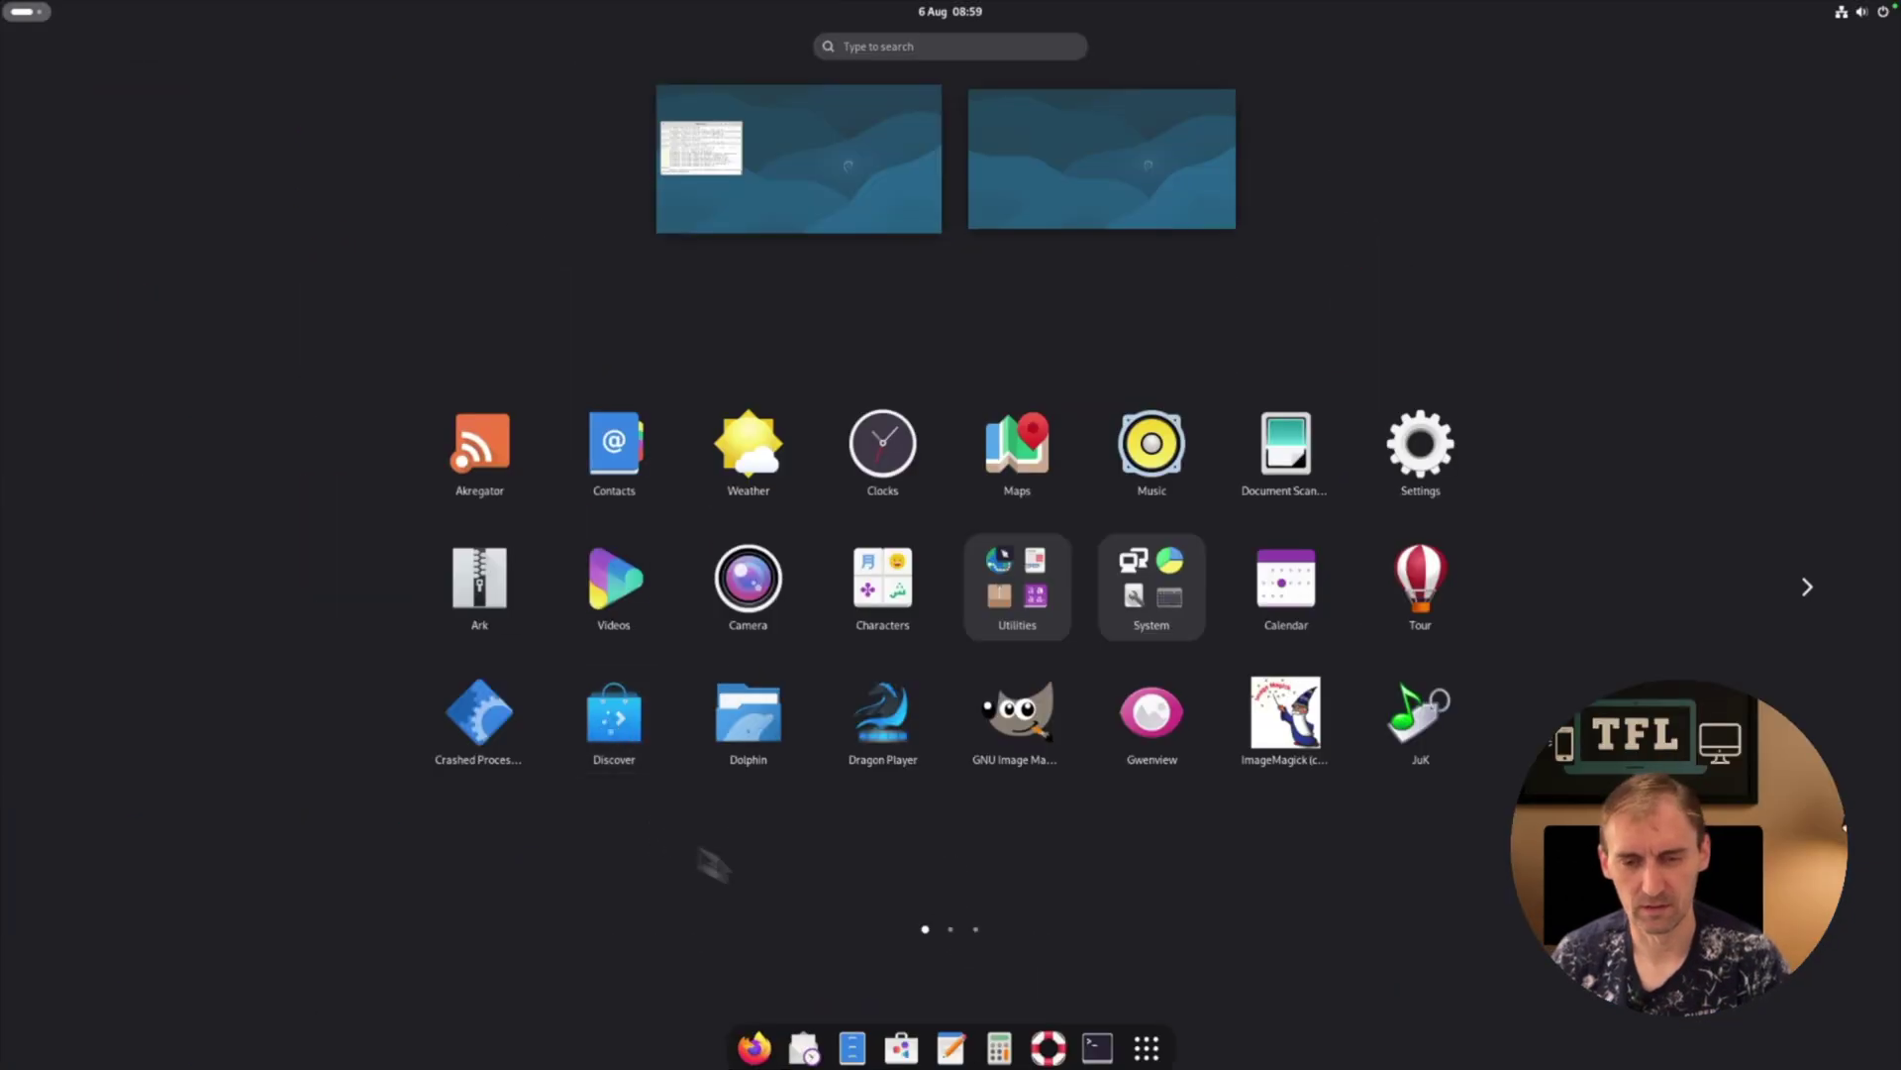
- Open GNOME Software, check updates, then install Atomic Tanks from the Play category
{"action": "left_click", "coordinate": [901, 1047]}
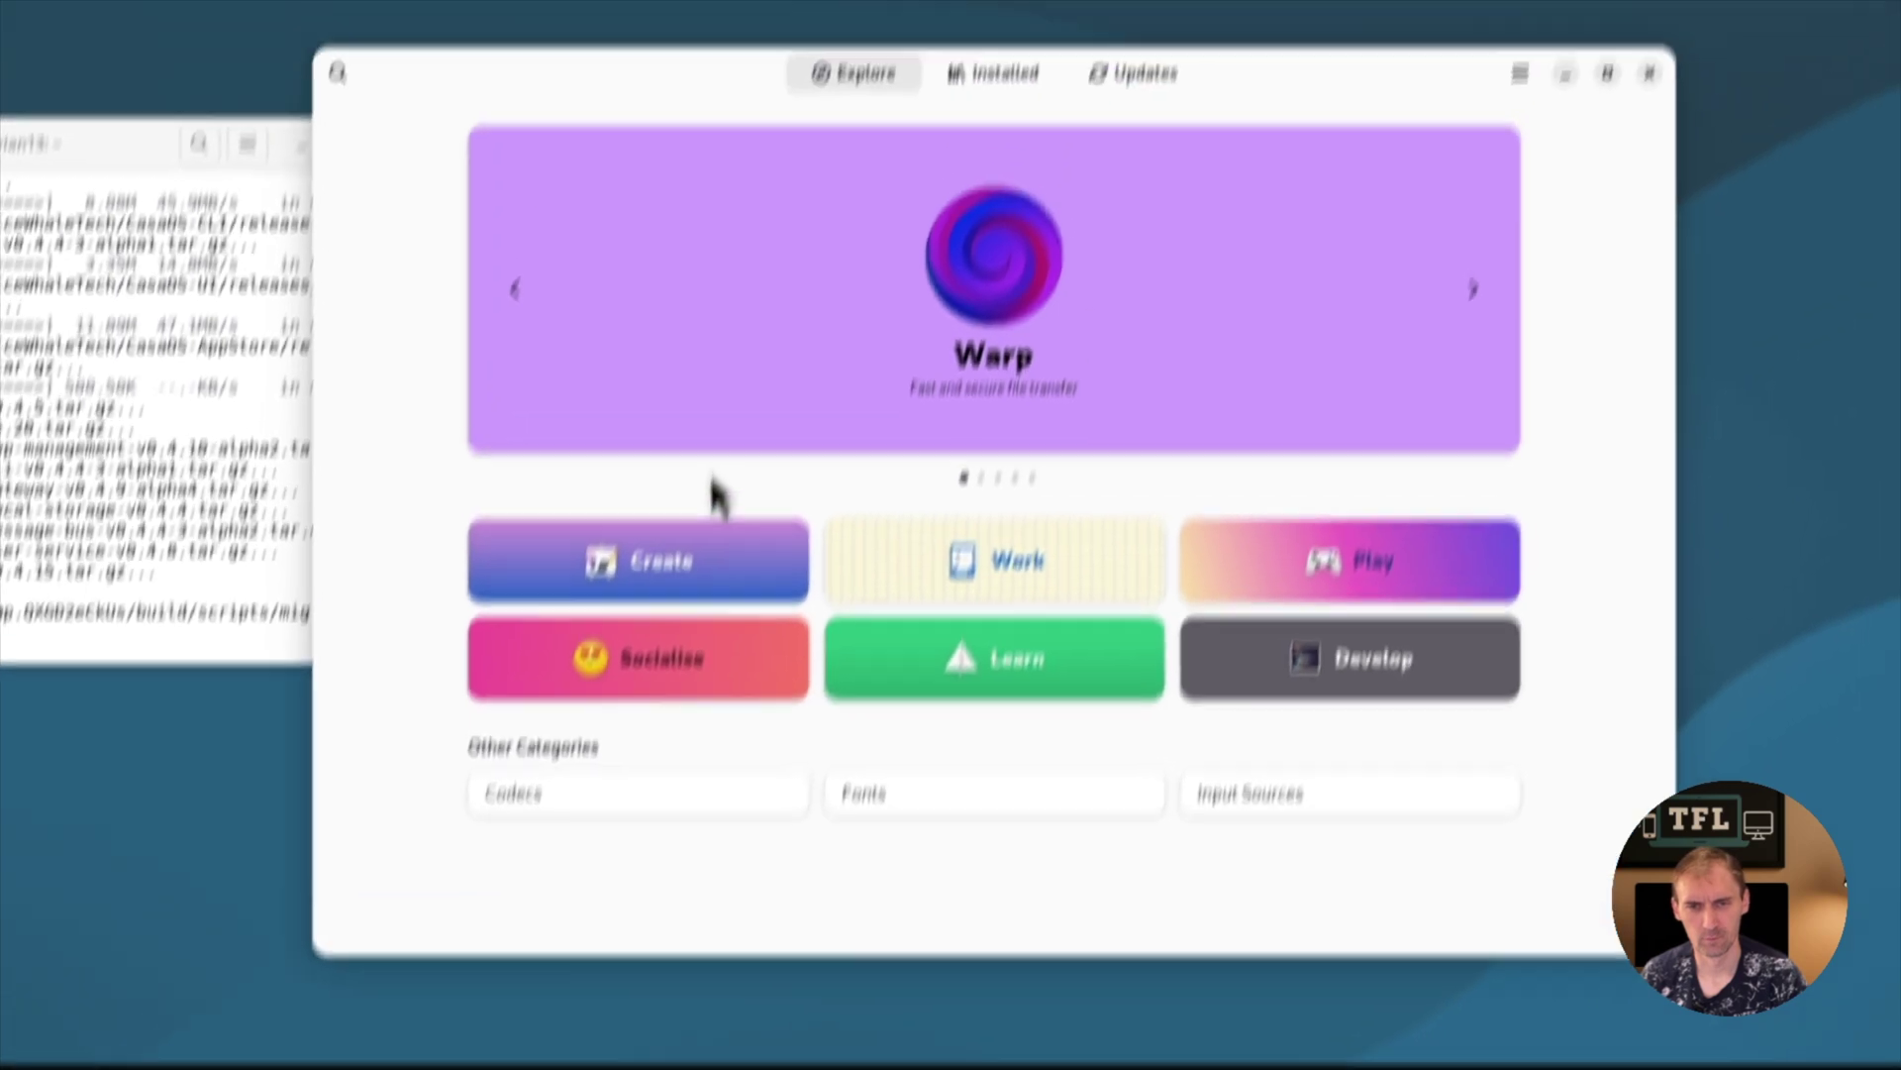
{"action": "left_click", "coordinate": [1129, 75]}
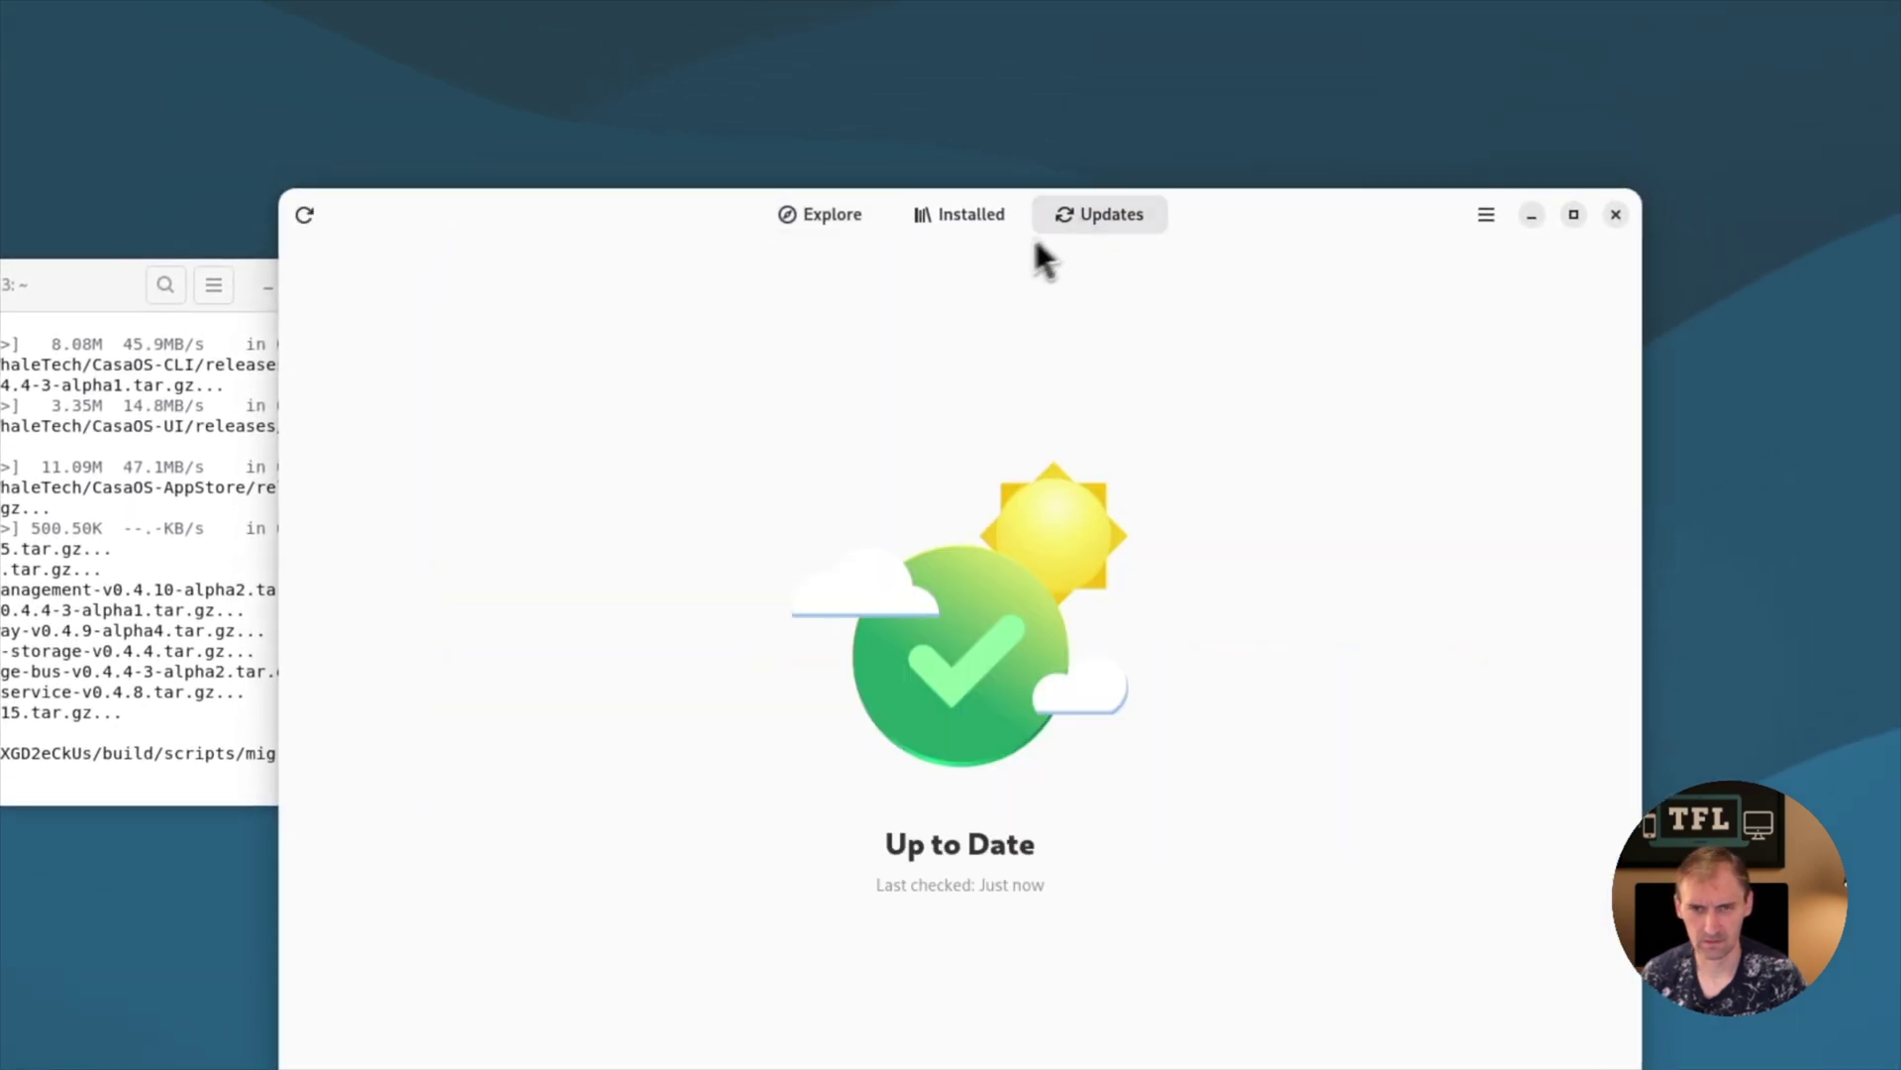
{"action": "left_click", "coordinate": [867, 234]}
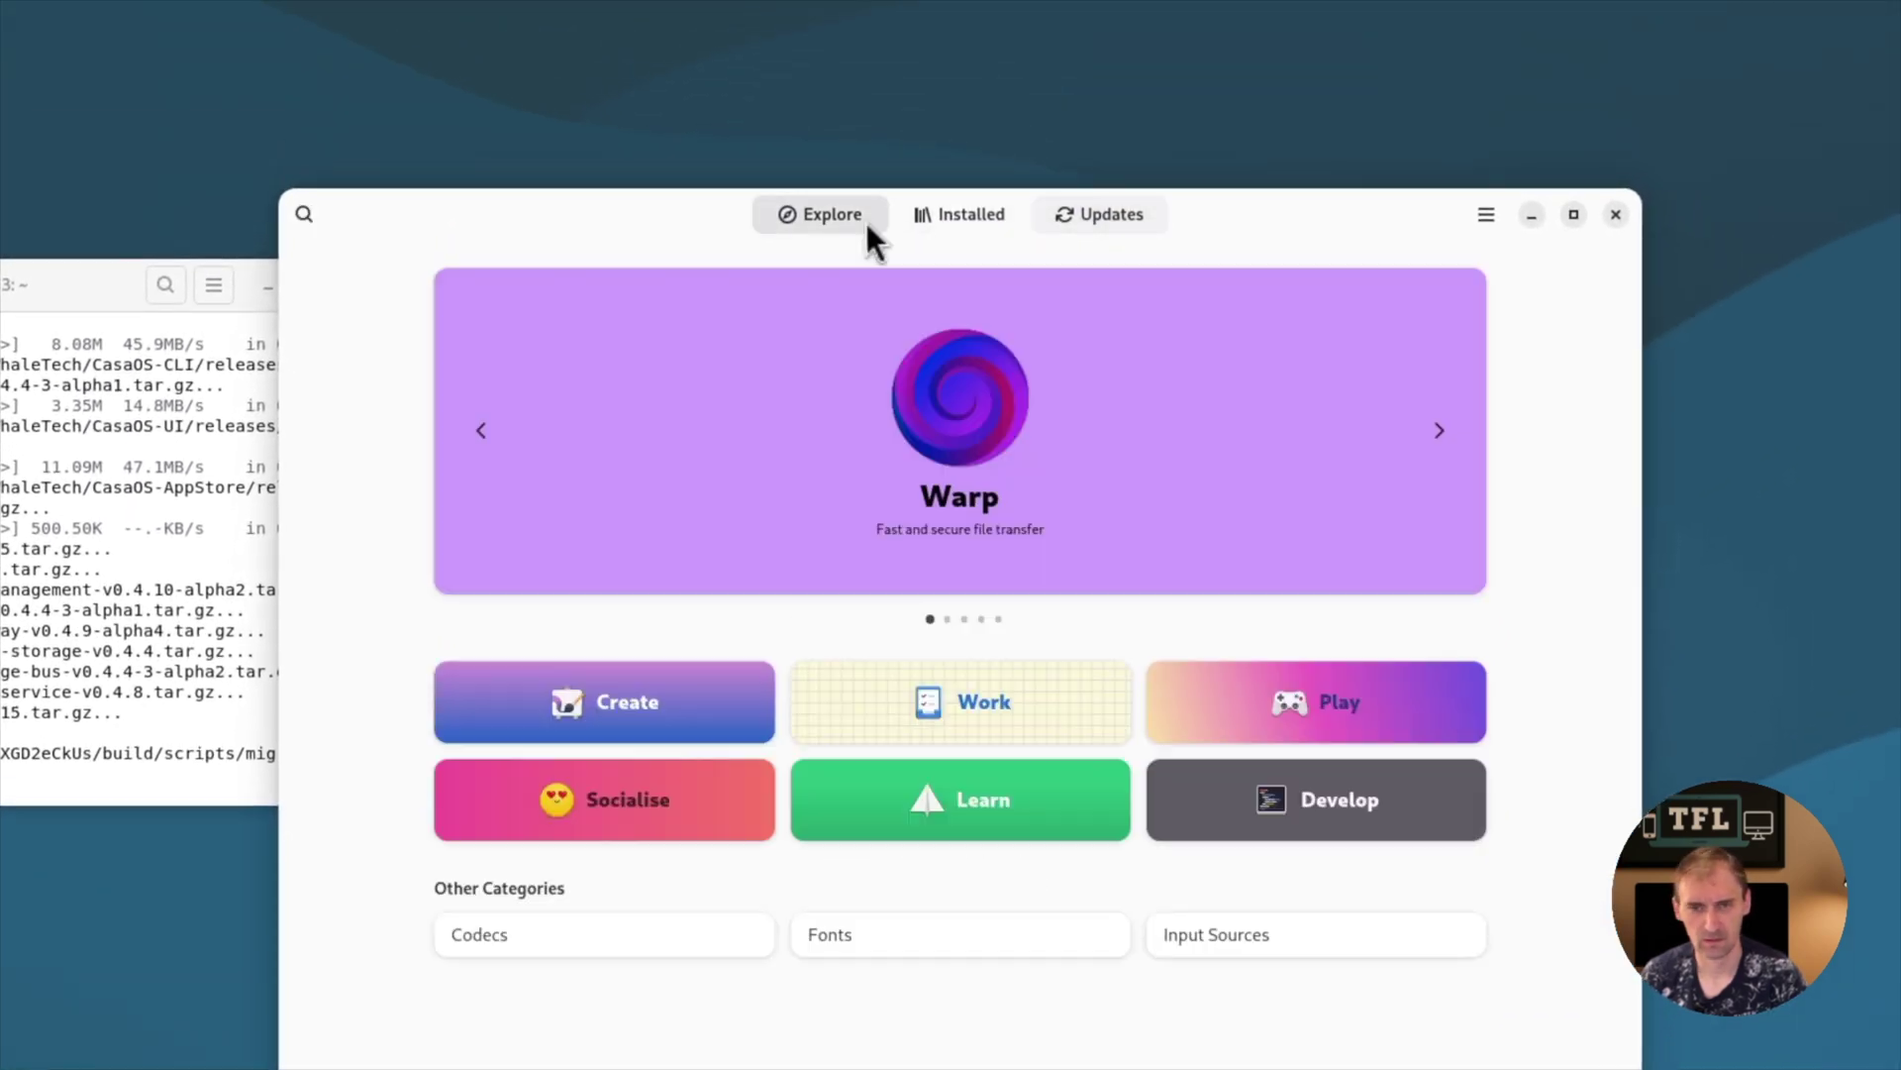
{"action": "left_click", "coordinate": [1228, 705]}
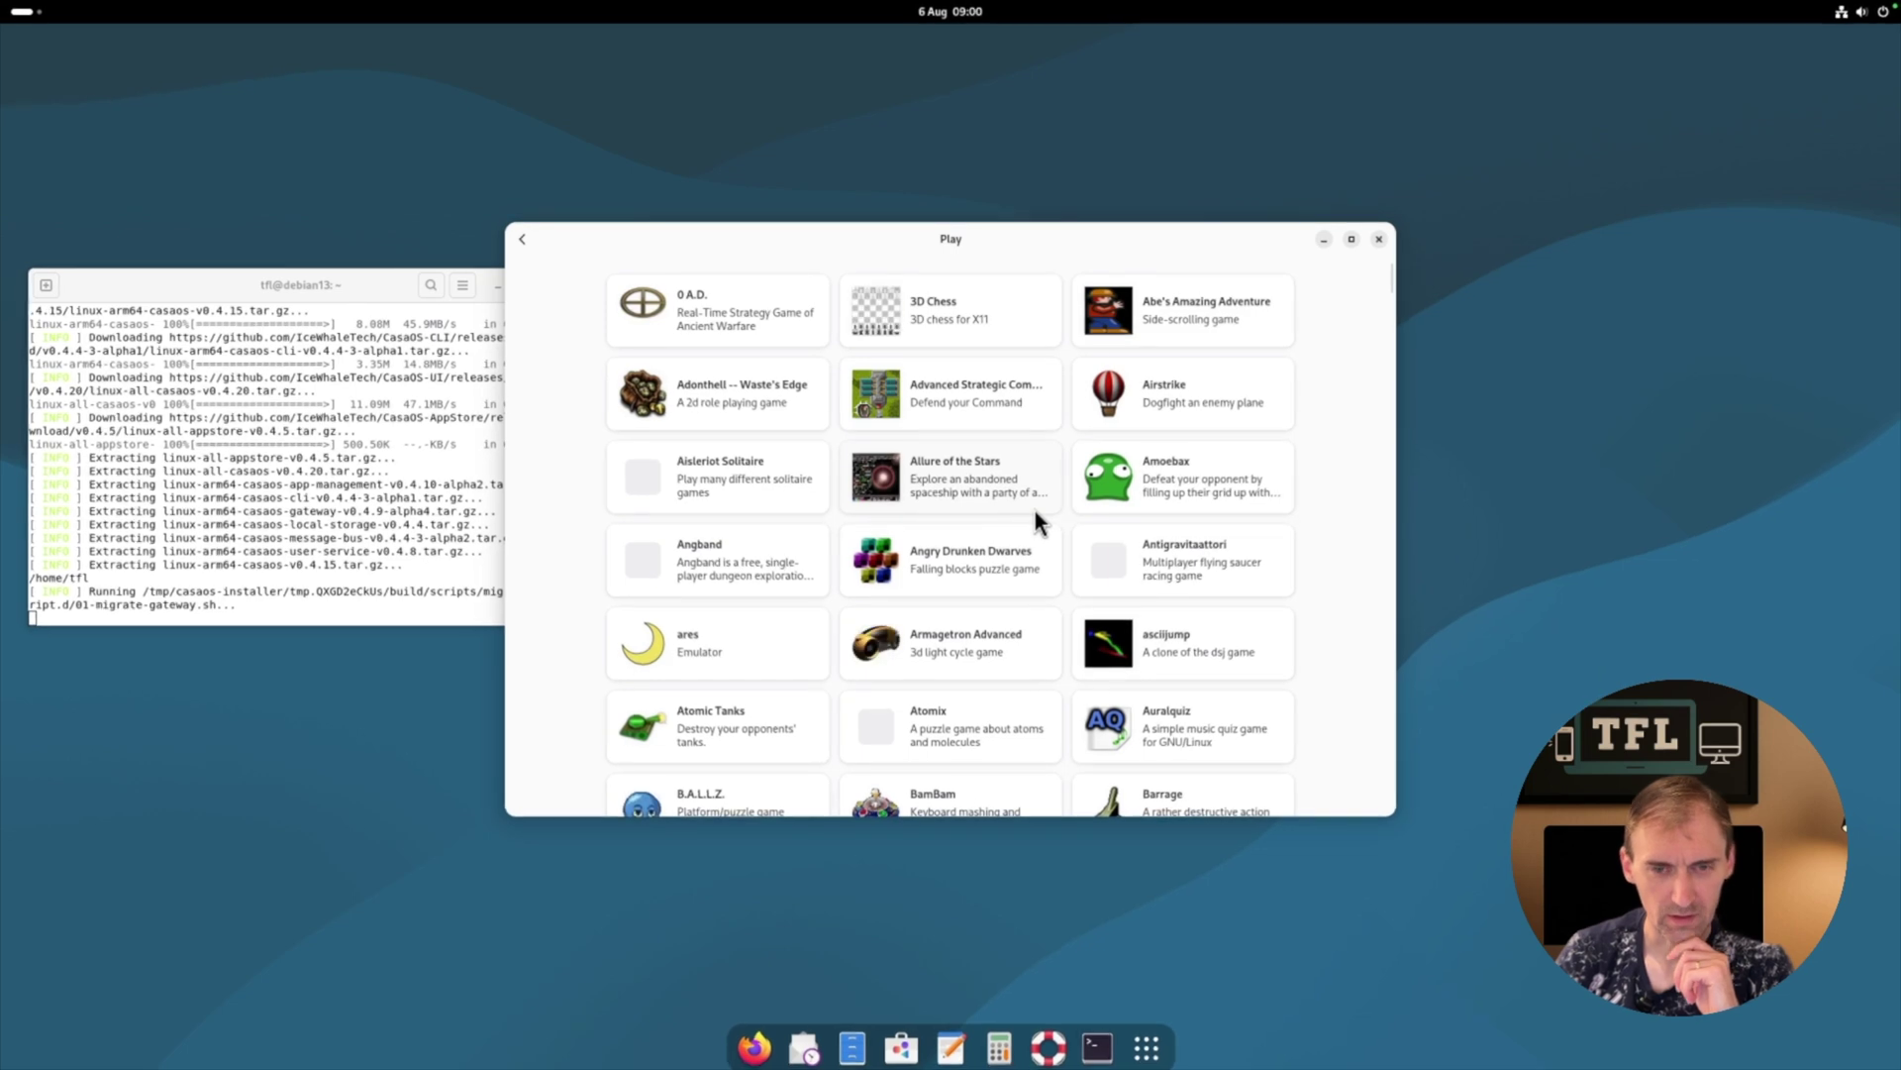
{"action": "left_click", "coordinate": [711, 723]}
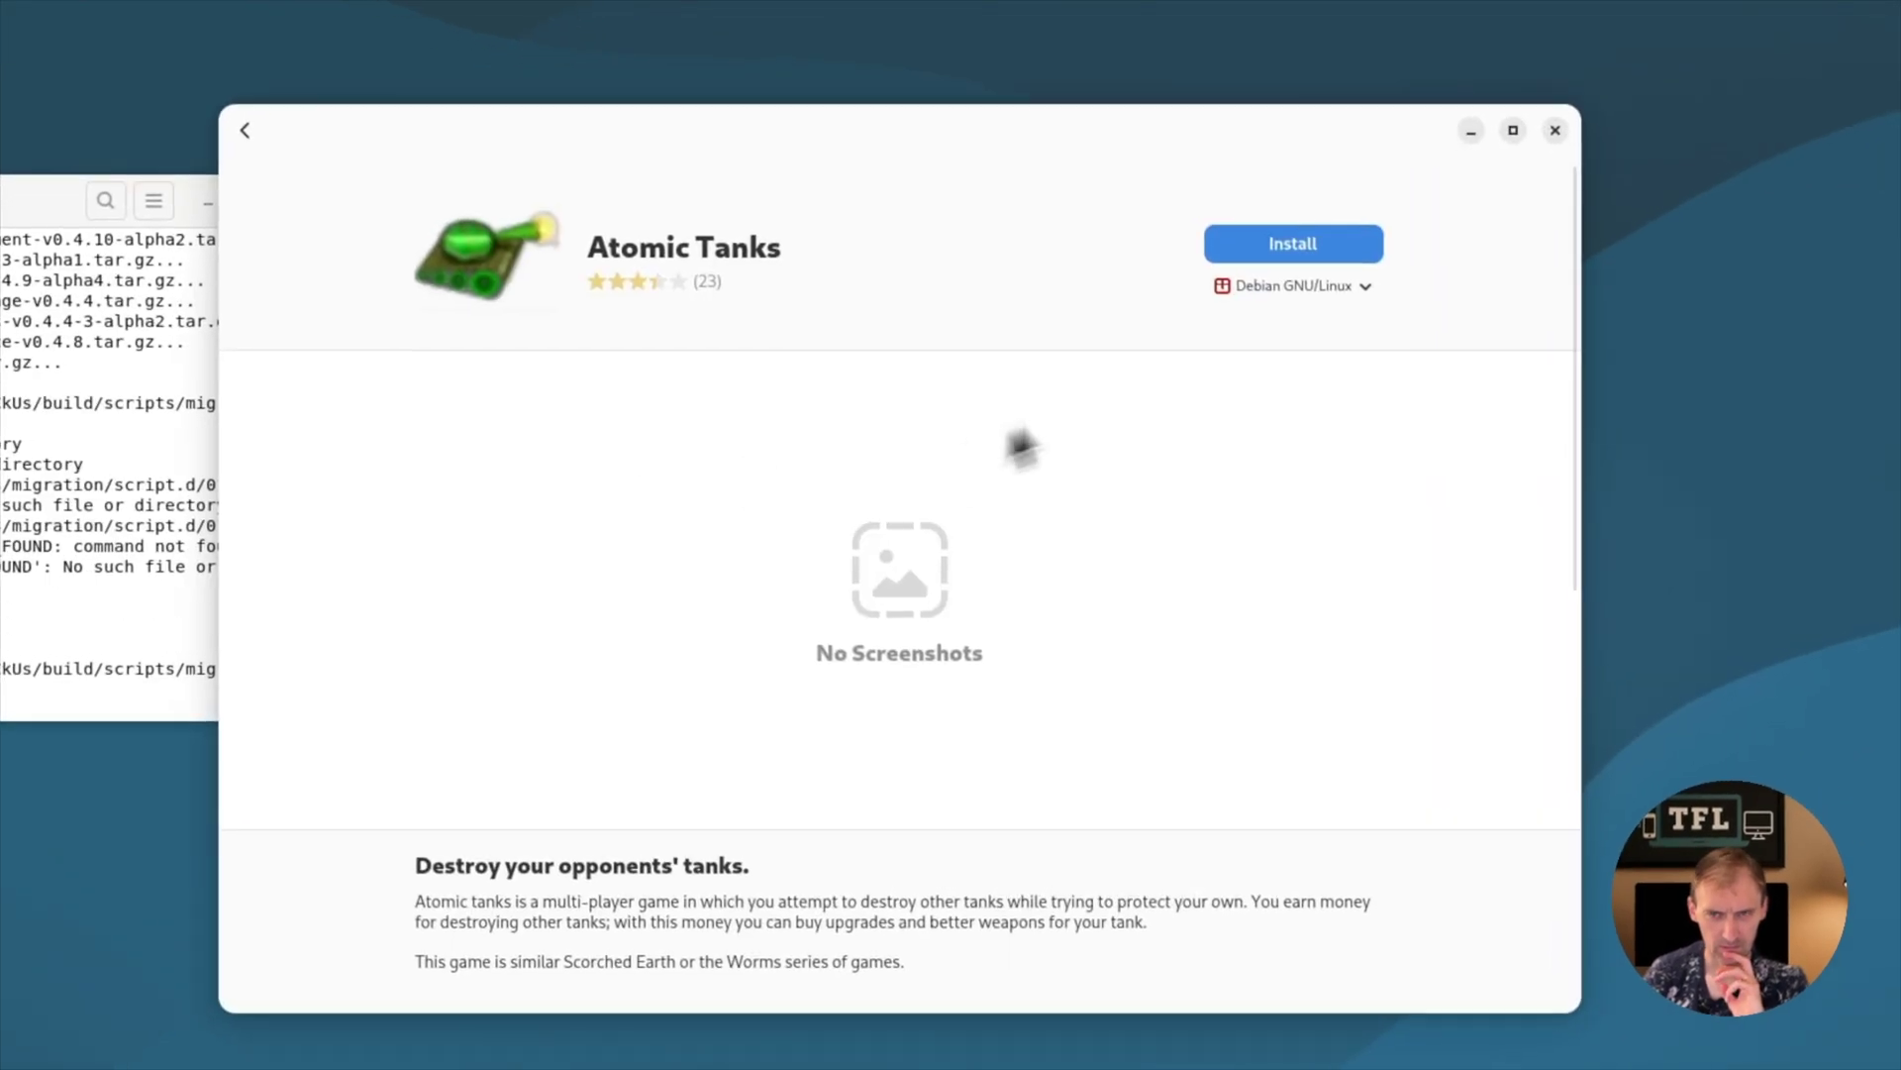
{"action": "left_click", "coordinate": [1270, 253]}
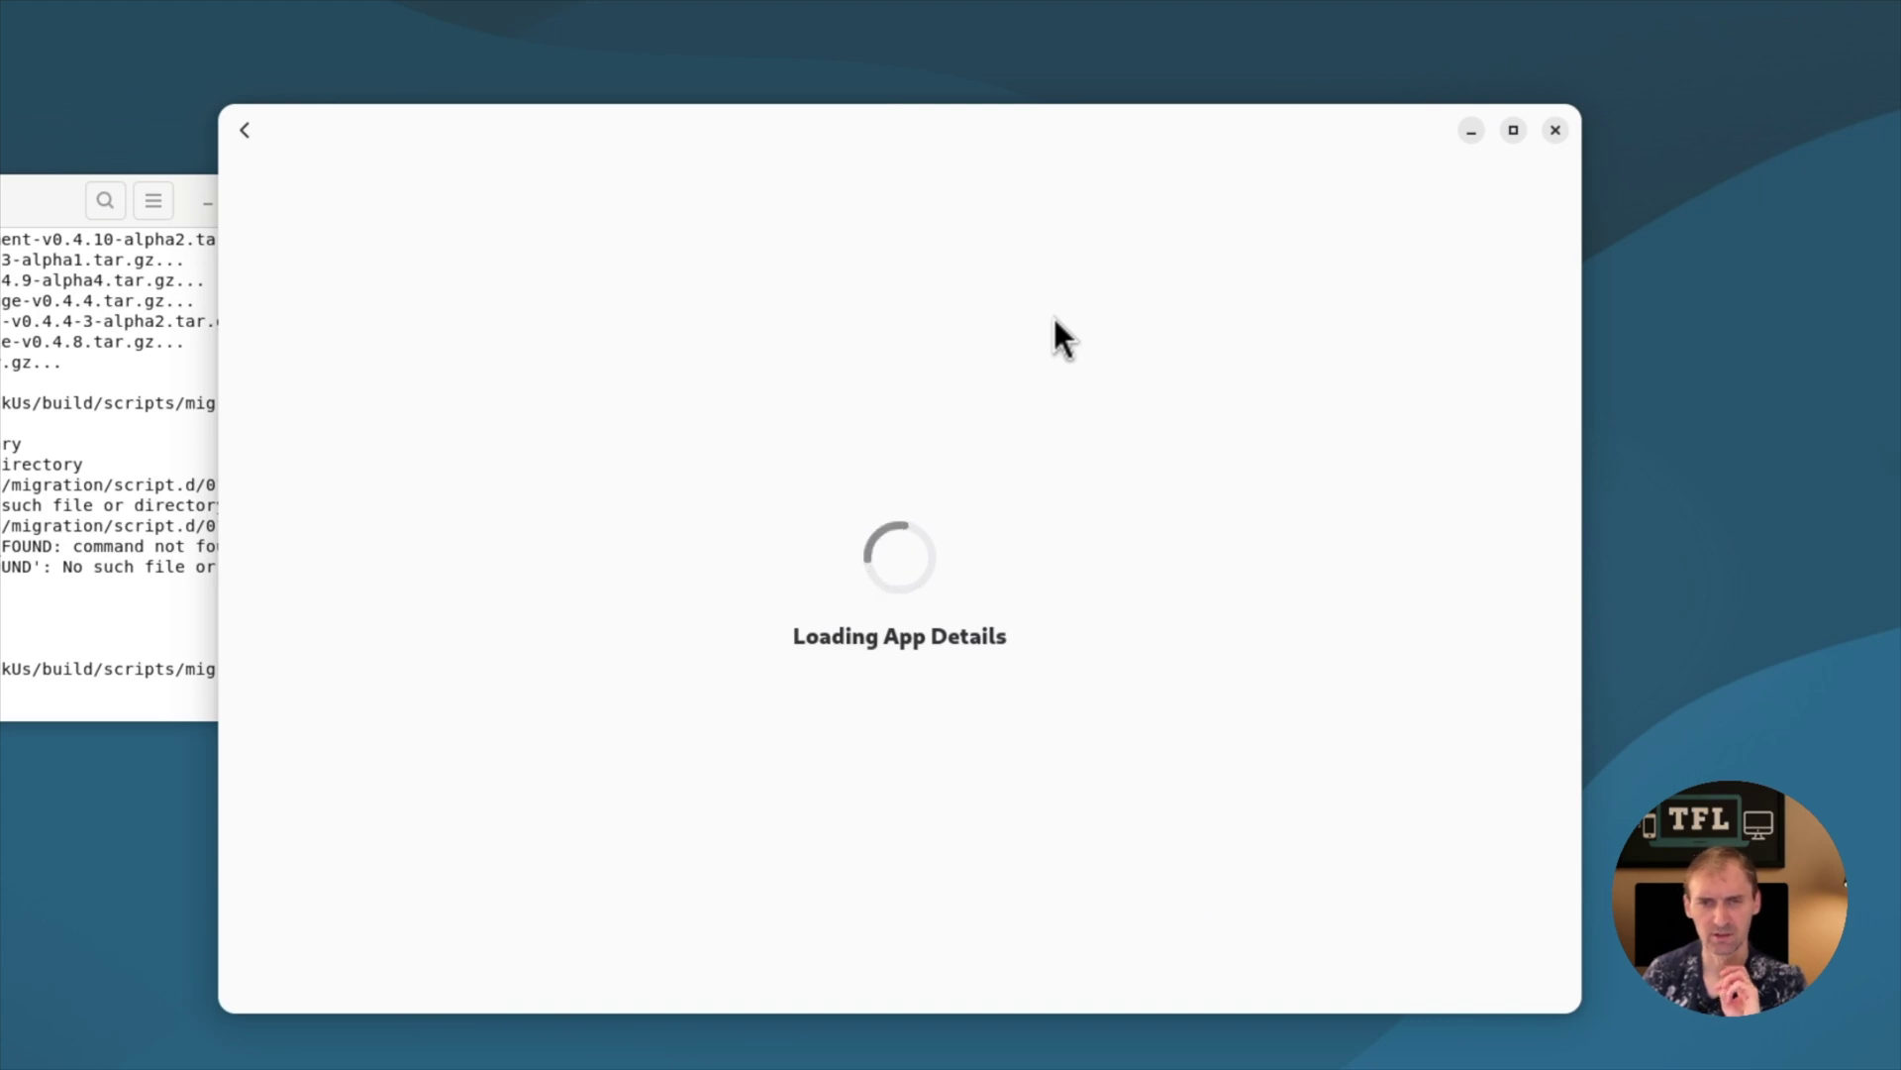
- Launch Atomic Tanks and start a round with the default players
{"action": "left_click", "coordinate": [1309, 253]}
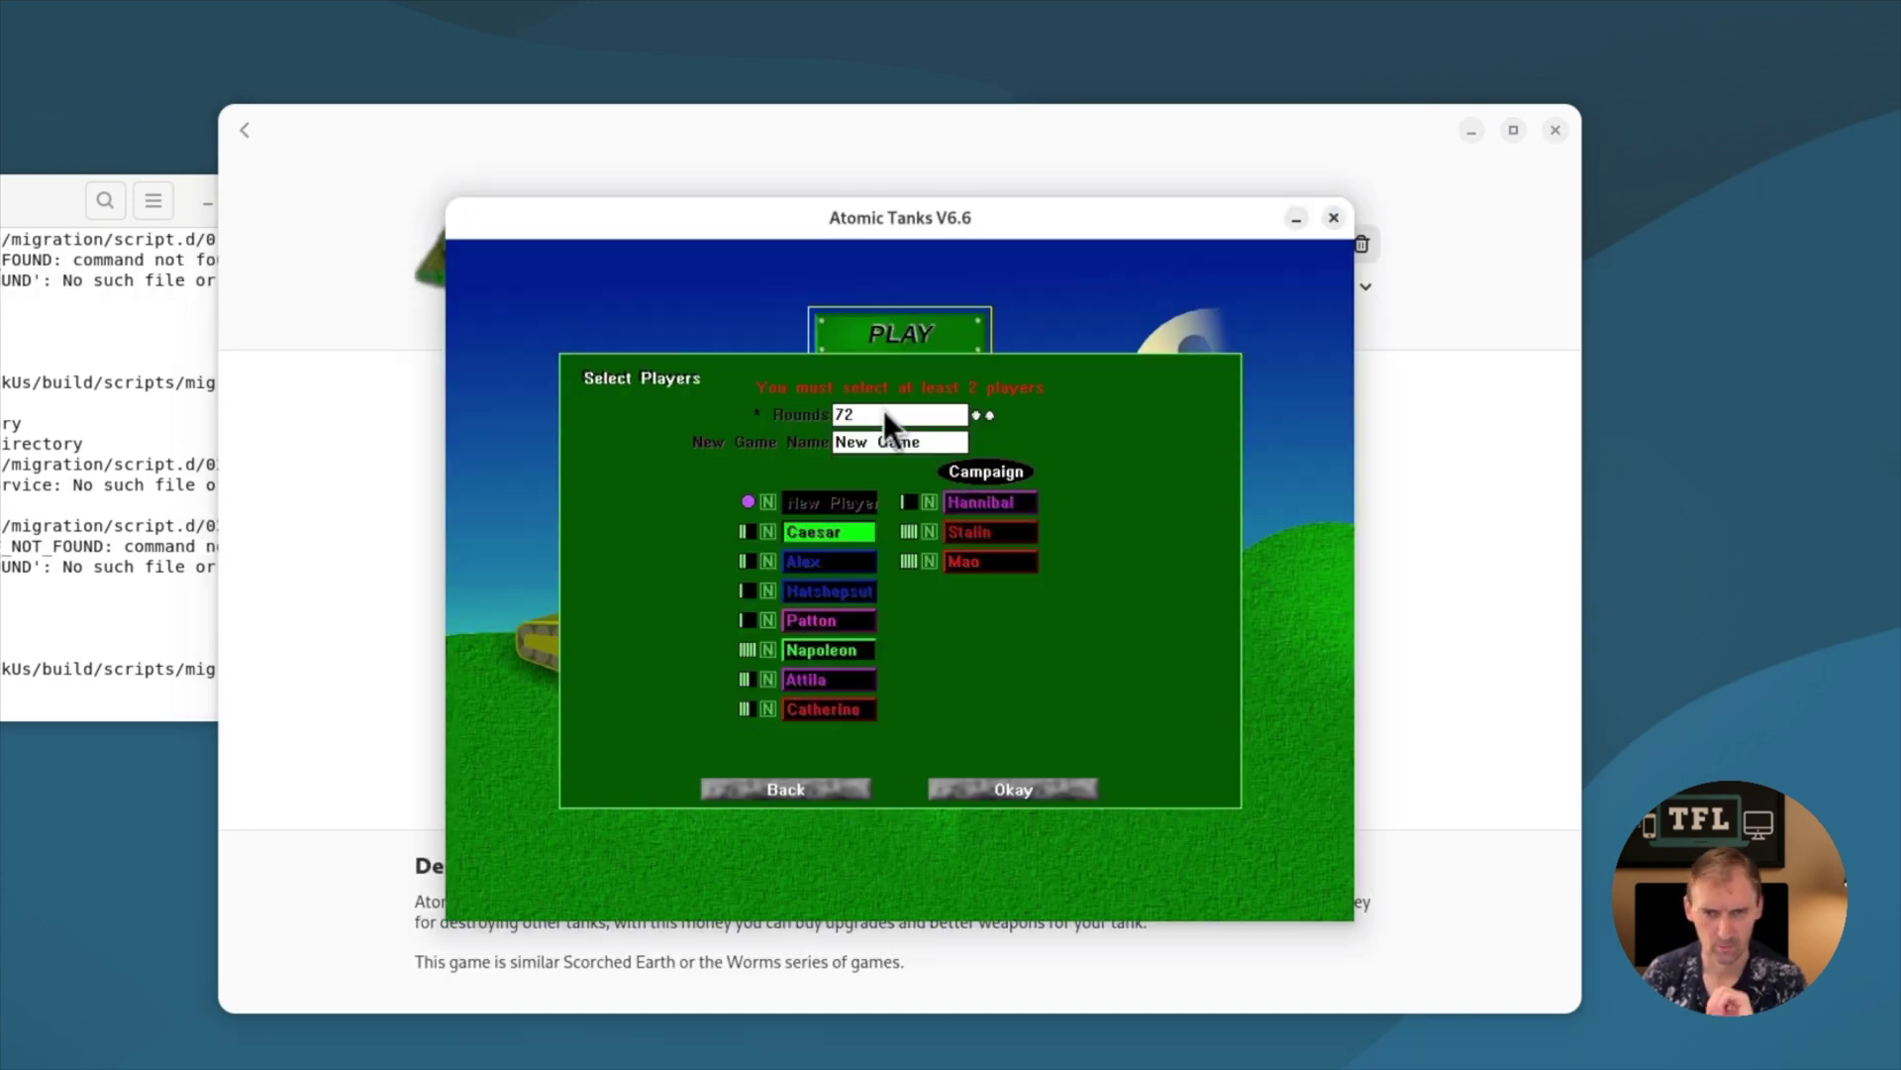
{"action": "left_click", "coordinate": [1013, 790]}
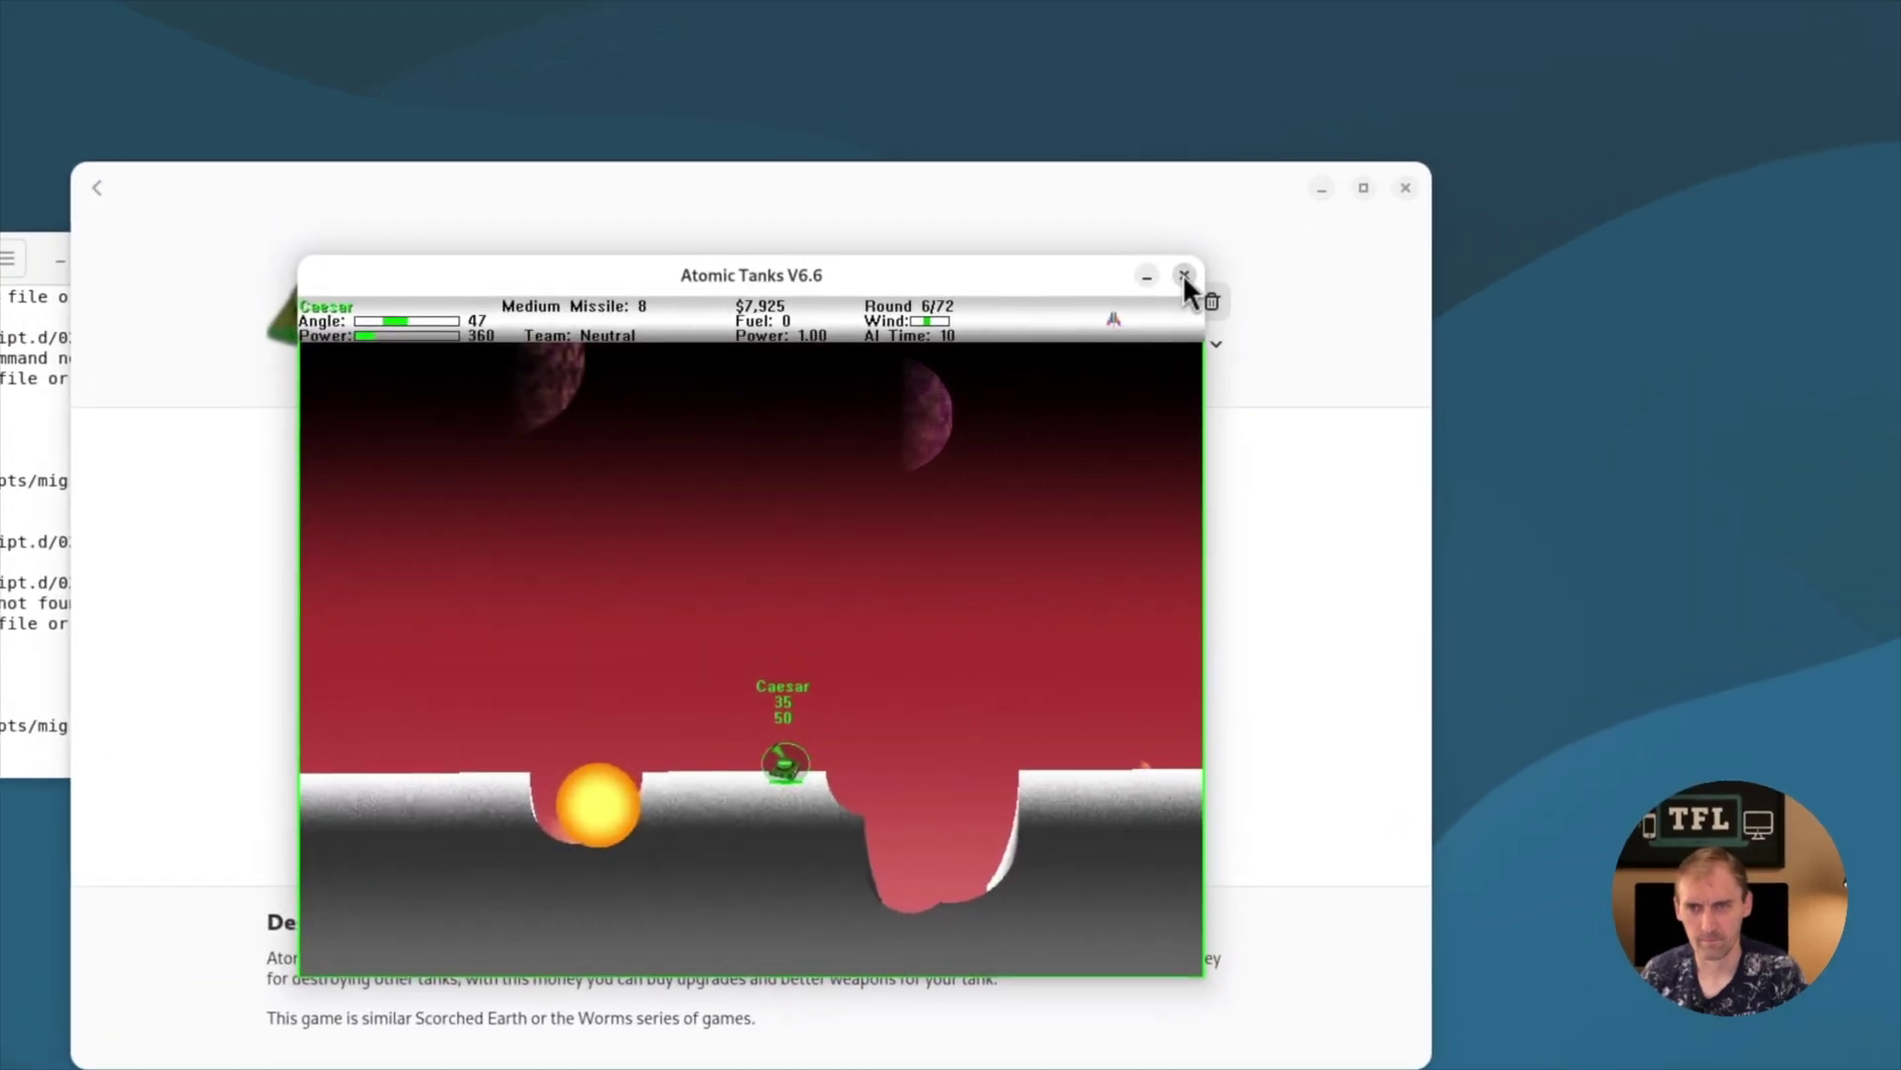
{"action": "left_click", "coordinate": [1234, 296]}
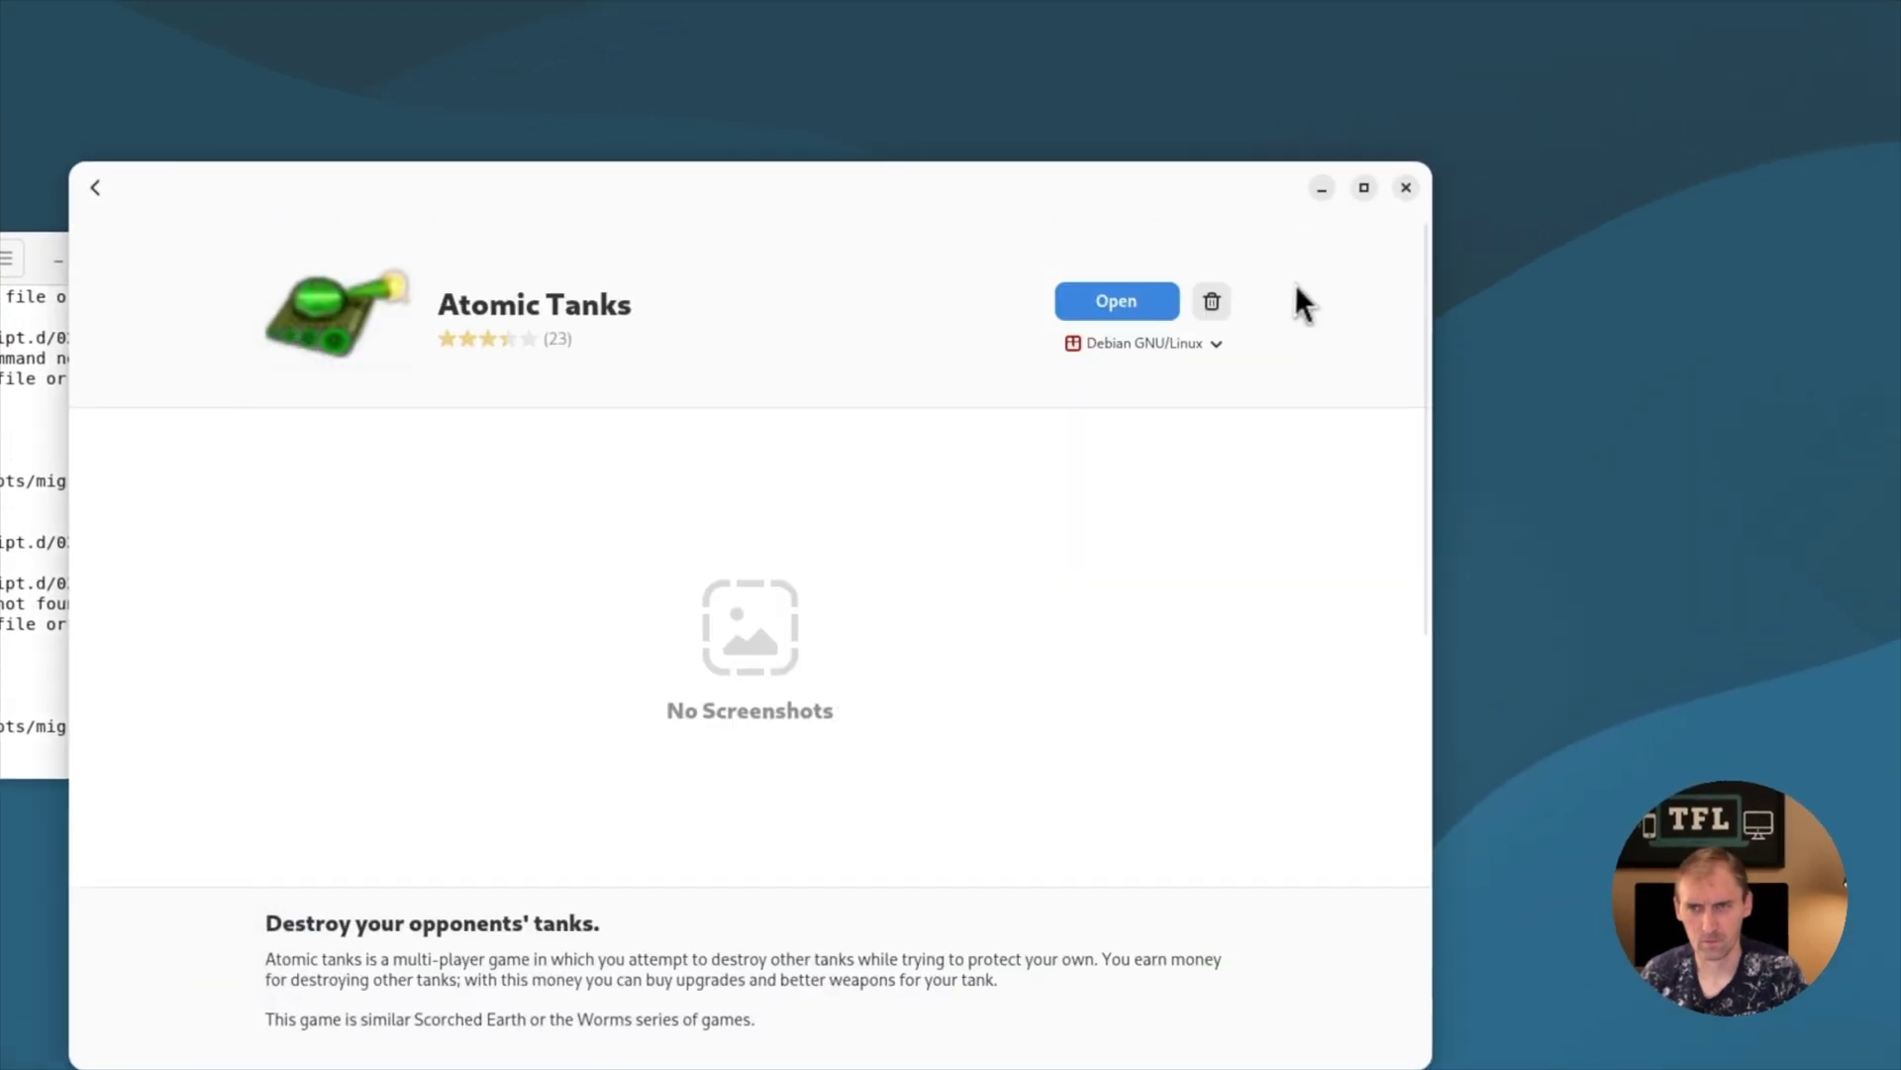
- Confirm removing Atomic Tanks, then arrange the game and terminal windows side by side
{"action": "left_click", "coordinate": [1211, 301]}
{"action": "left_click", "coordinate": [867, 684]}
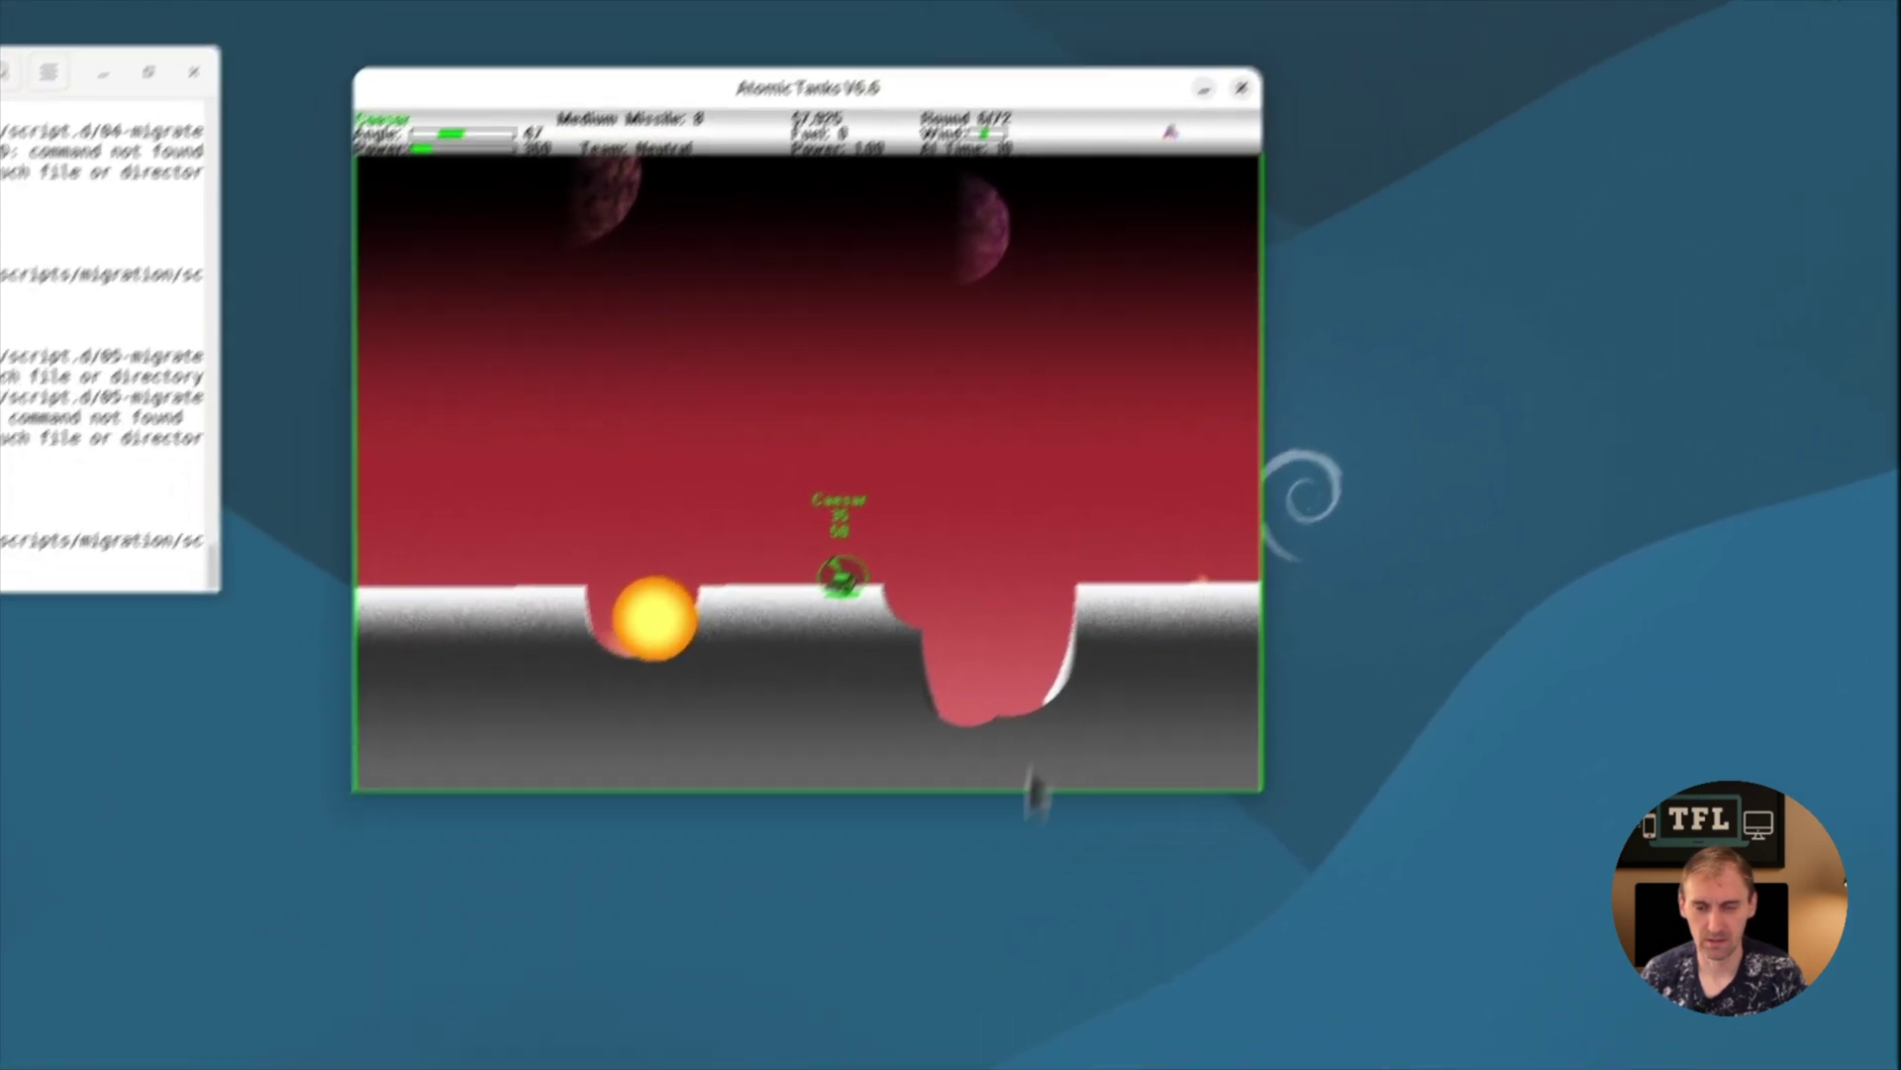
{"action": "left_click_drag", "start_coordinate": [705, 98], "coordinate": [1023, 74]}
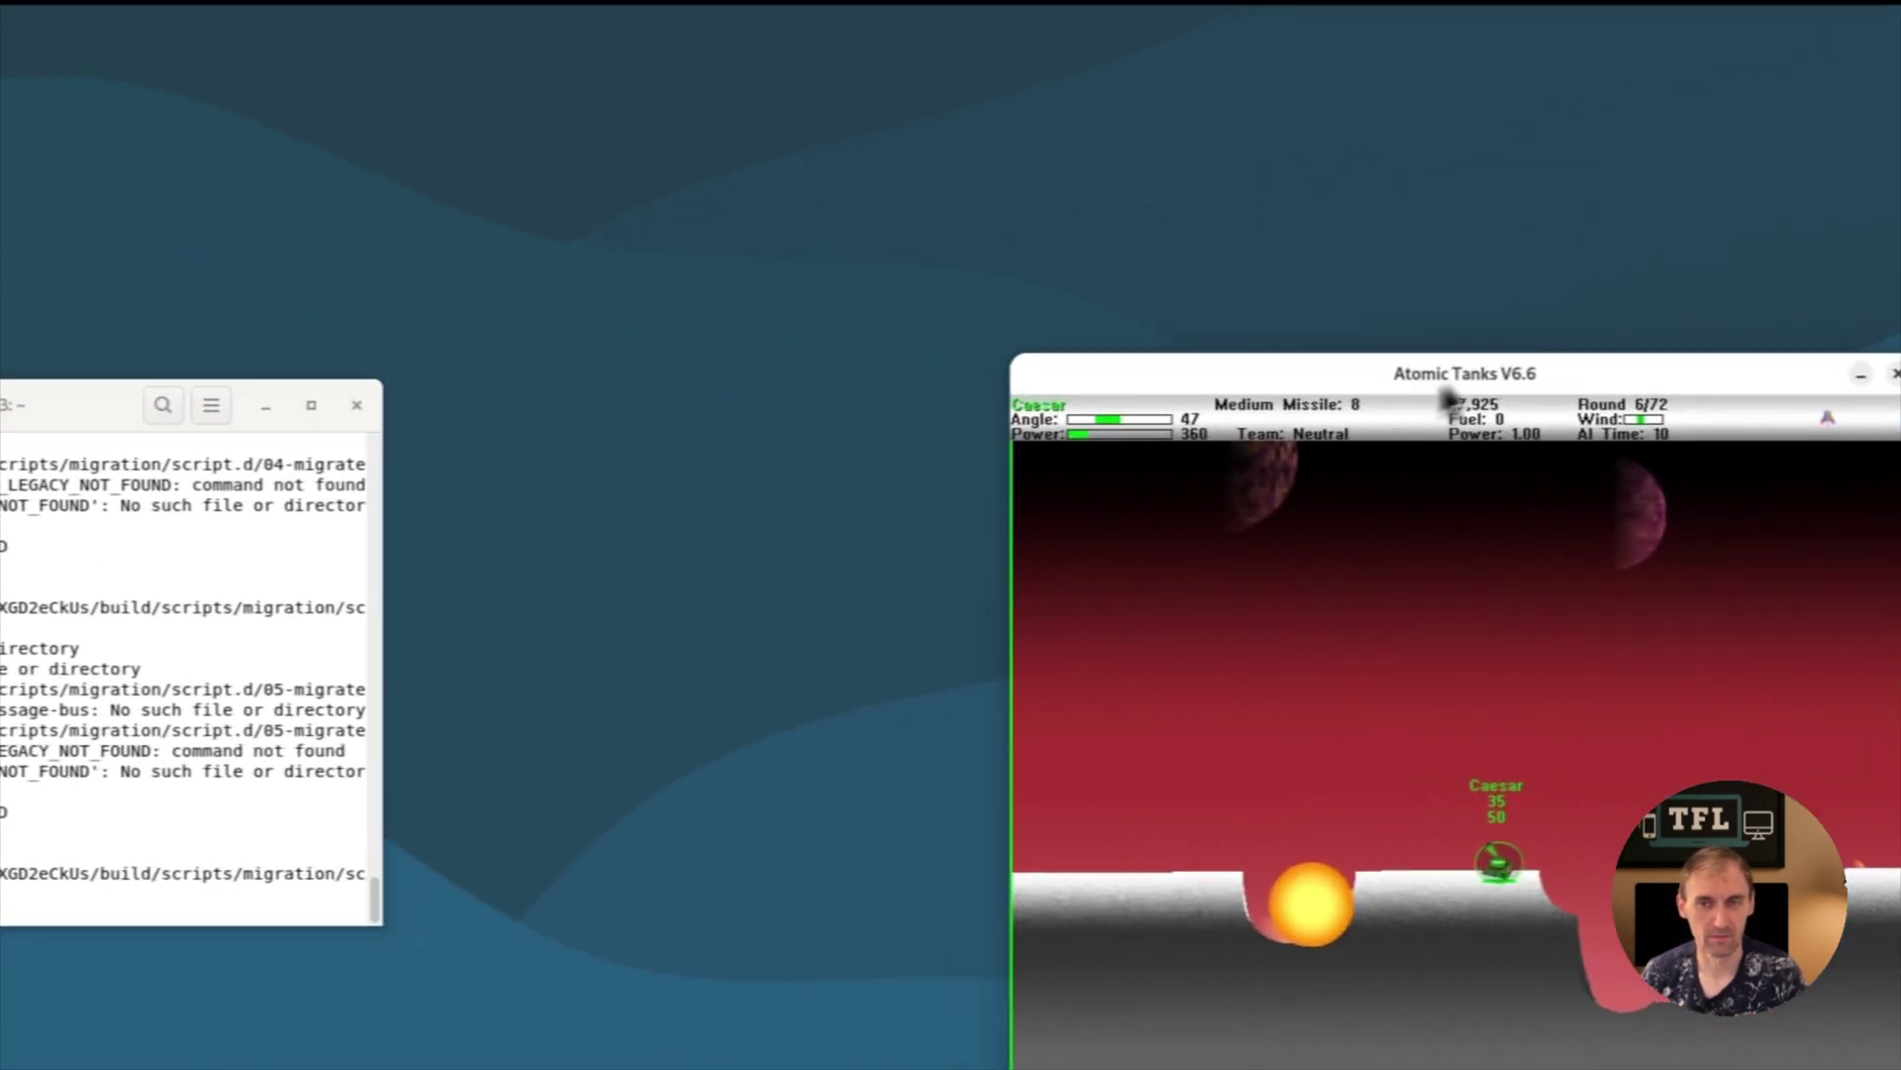
{"action": "left_click_drag", "start_coordinate": [312, 426], "coordinate": [941, 395]}
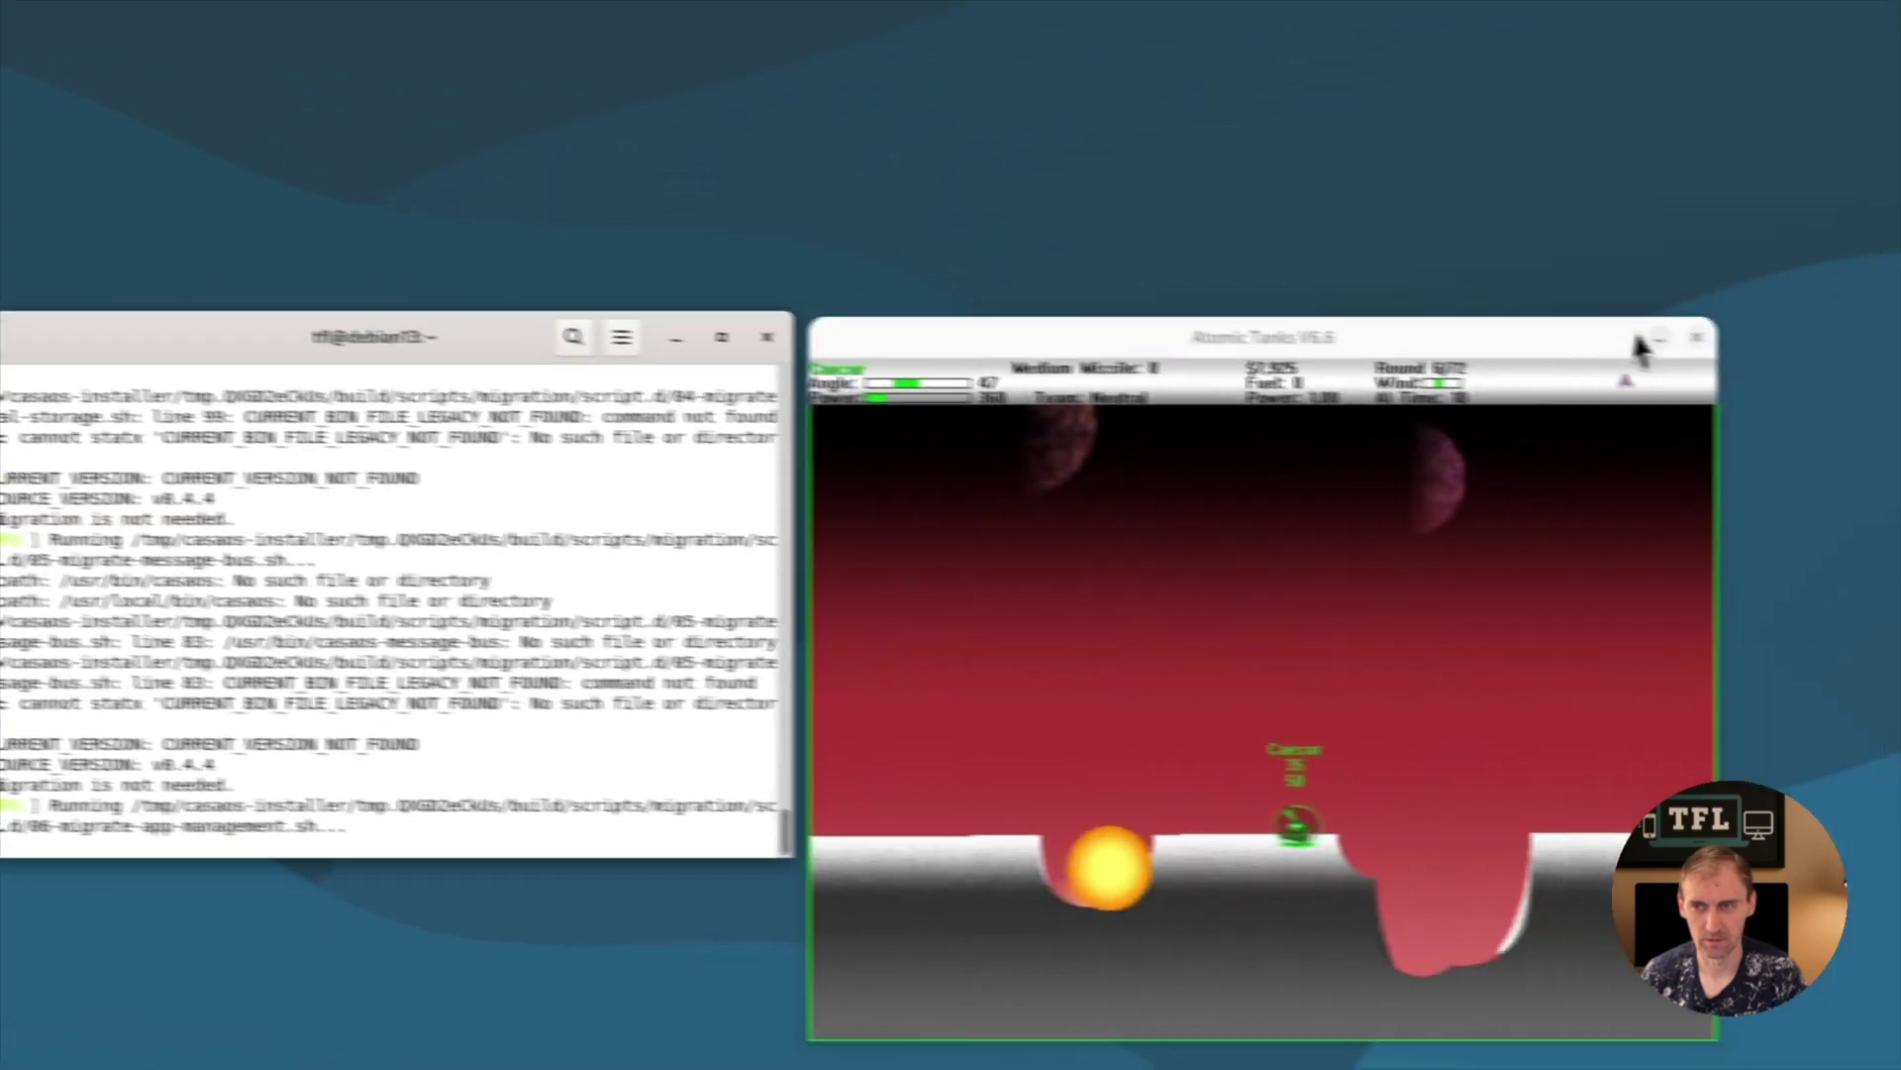
{"action": "left_click", "coordinate": [1647, 348]}
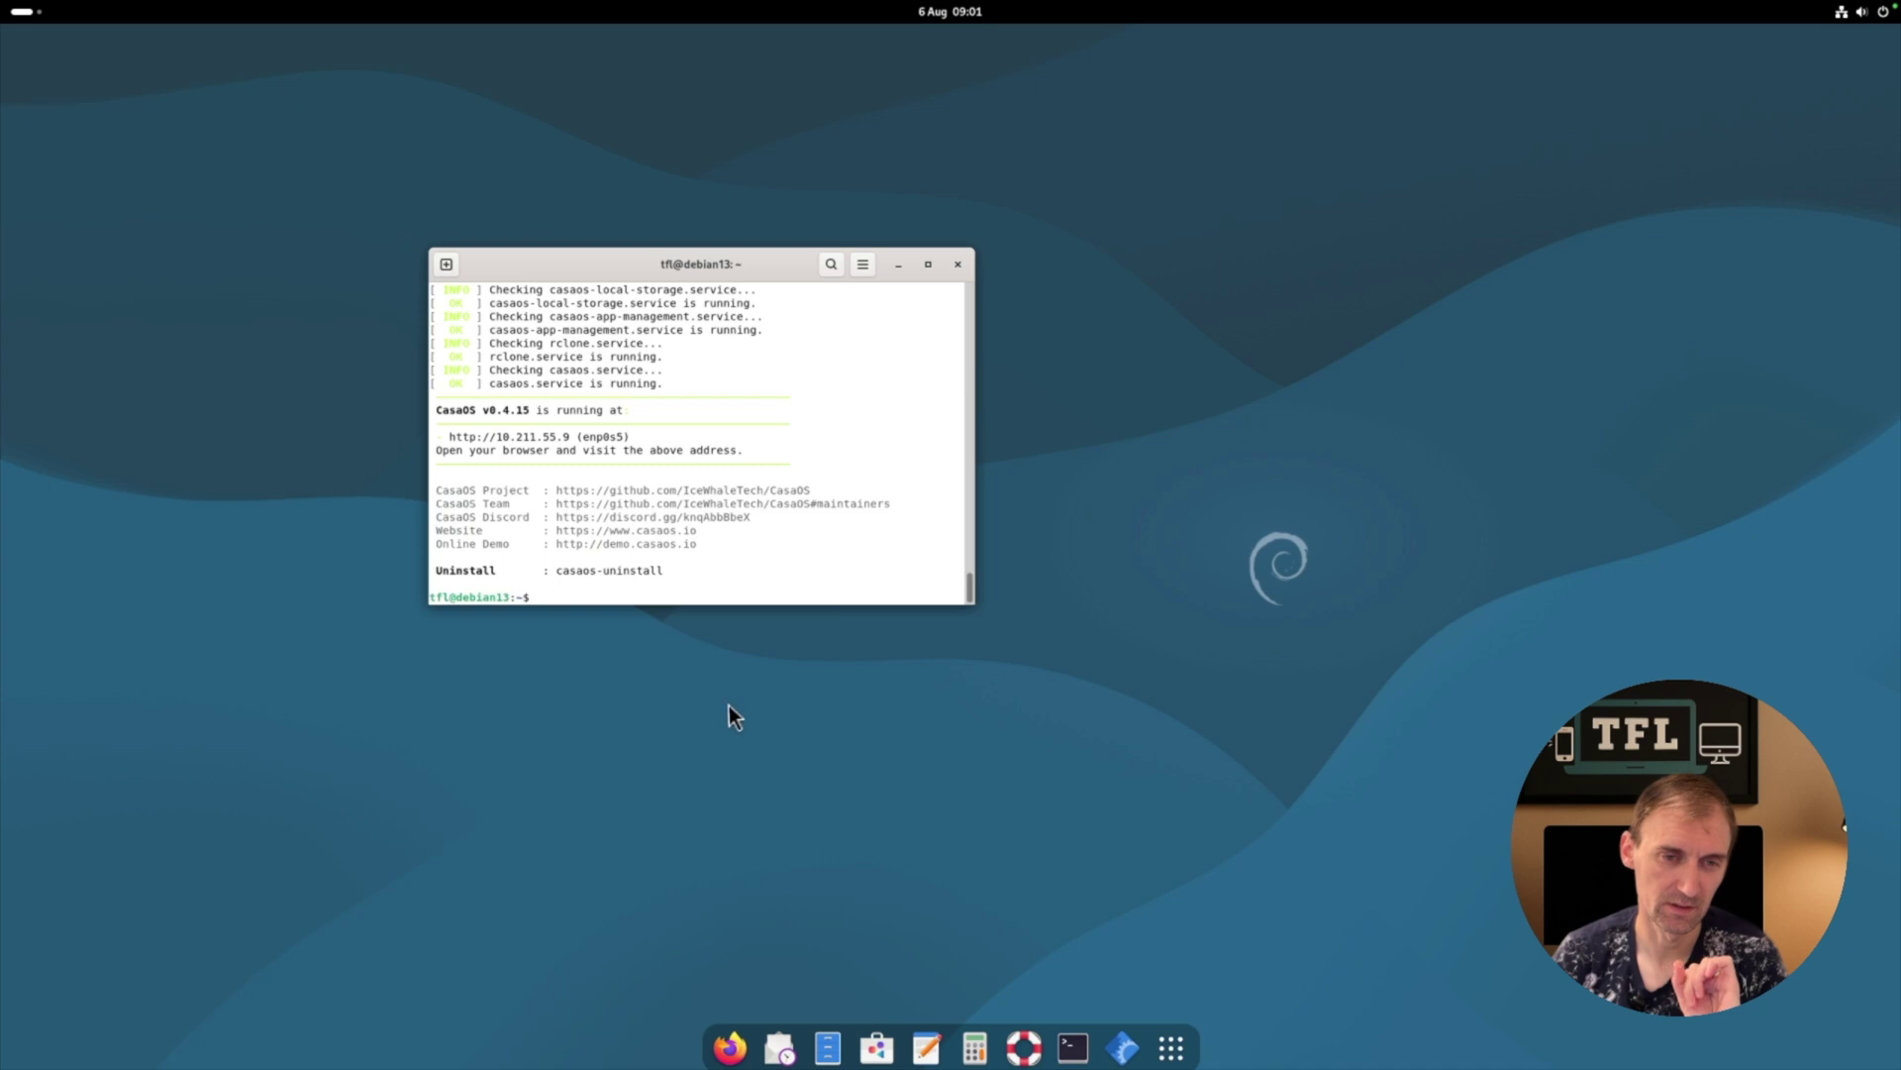
{"action": "left_click_drag", "start_coordinate": [572, 437], "coordinate": [453, 443]}
{"action": "key", "text": "super+c"}
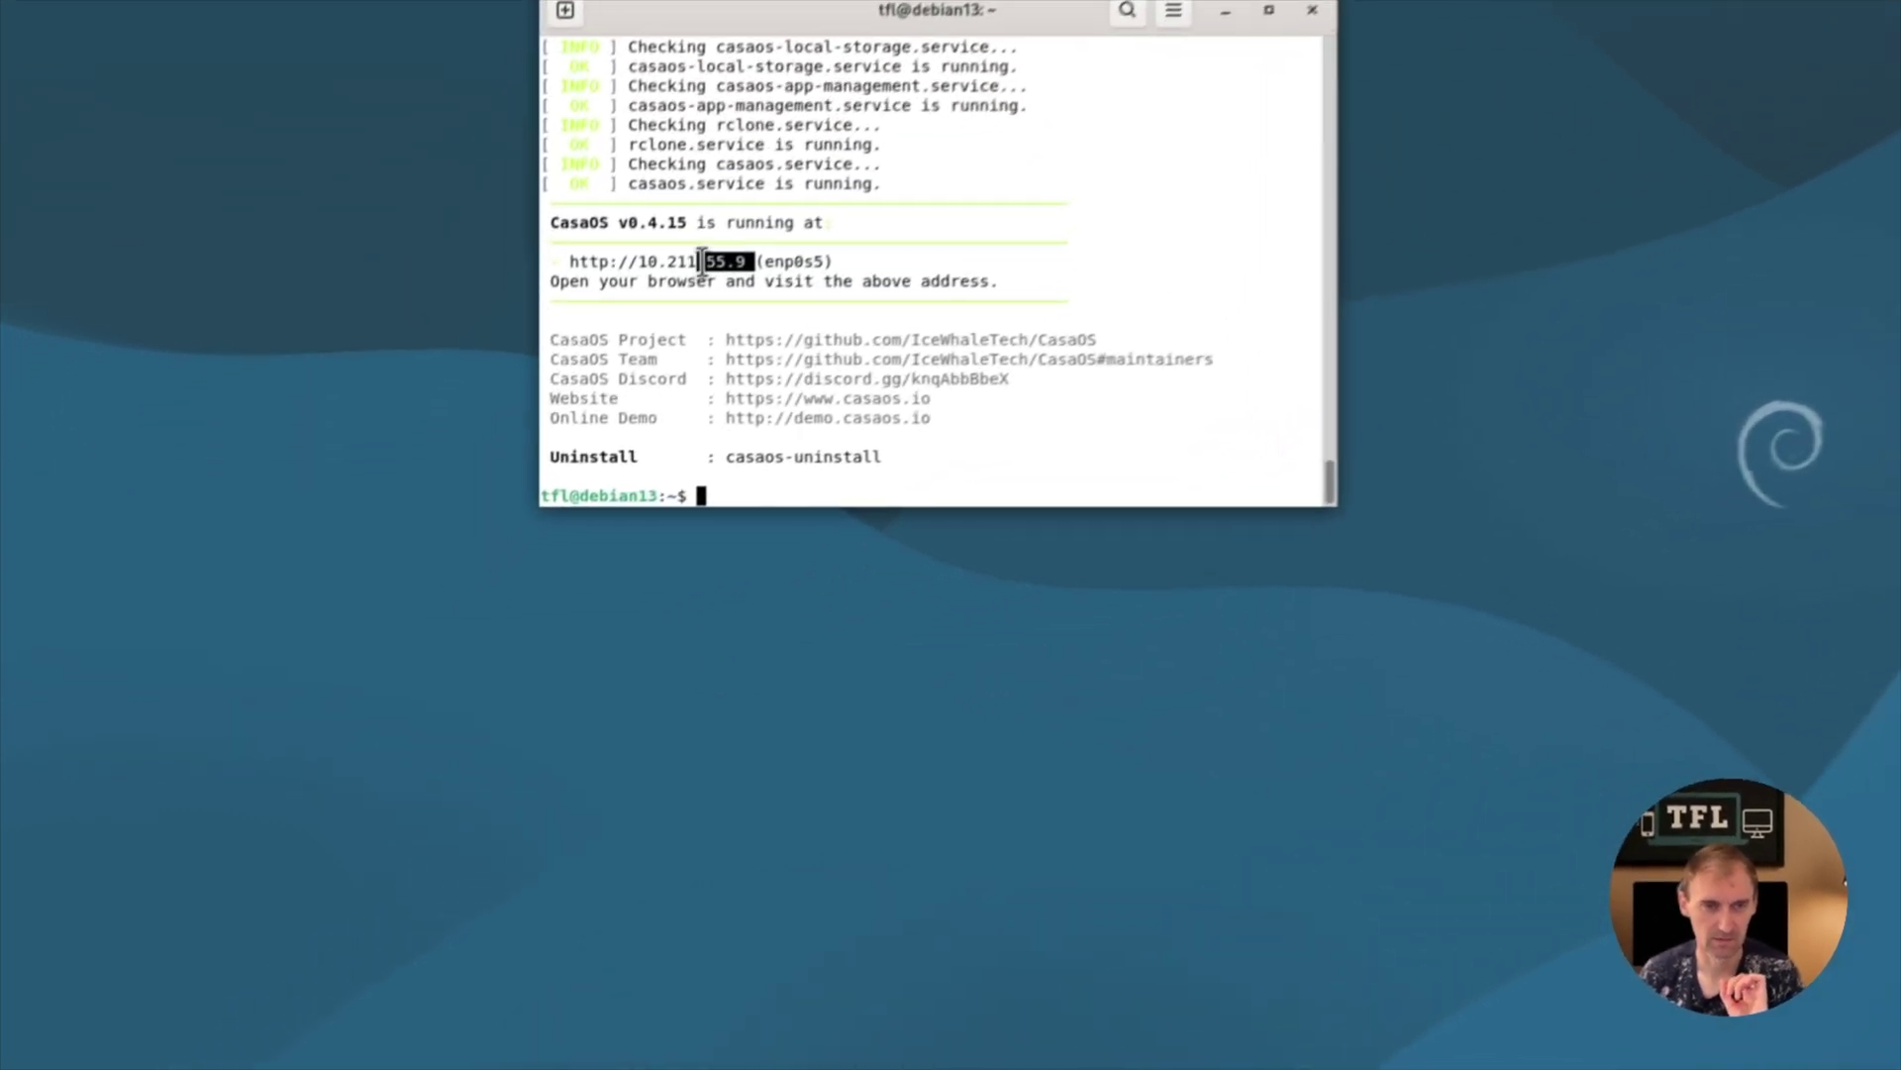
{"action": "right_click", "coordinate": [601, 248]}
{"action": "left_click", "coordinate": [648, 287]}
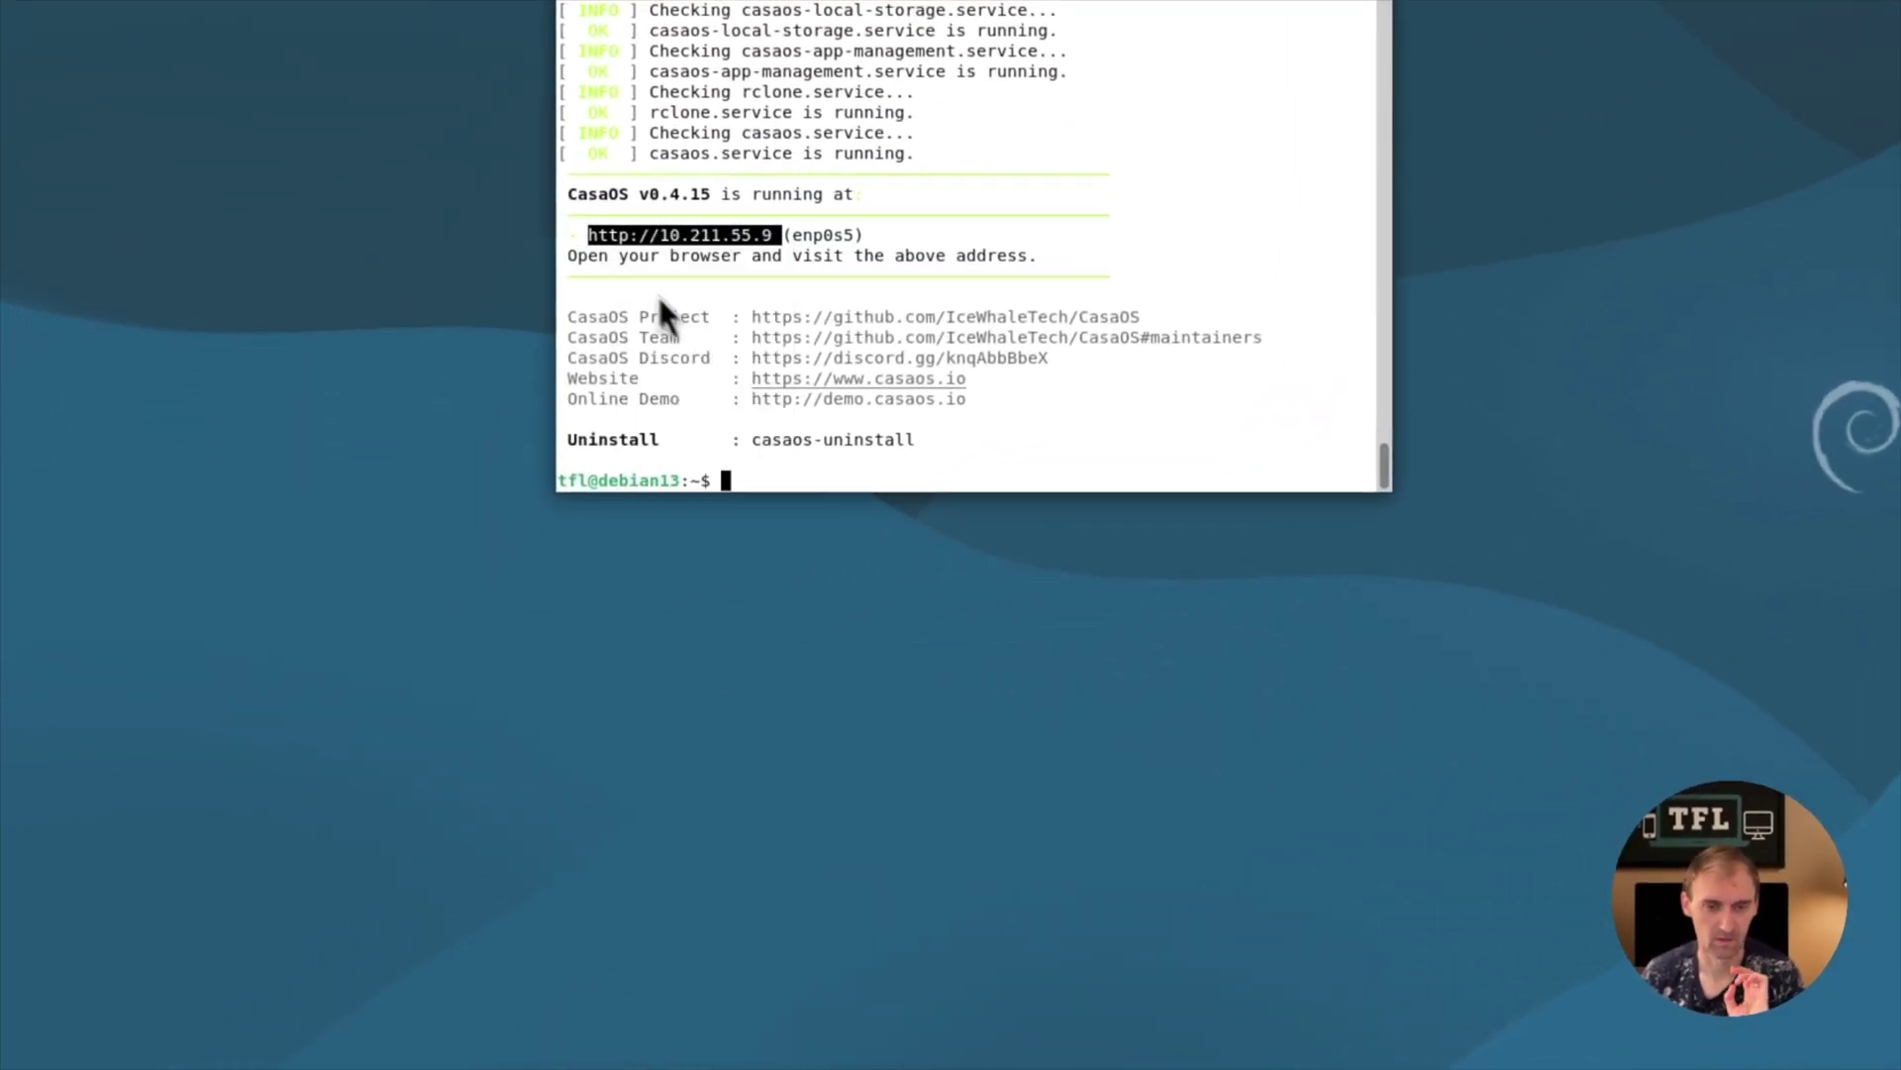
{"action": "left_click", "coordinate": [881, 1043]}
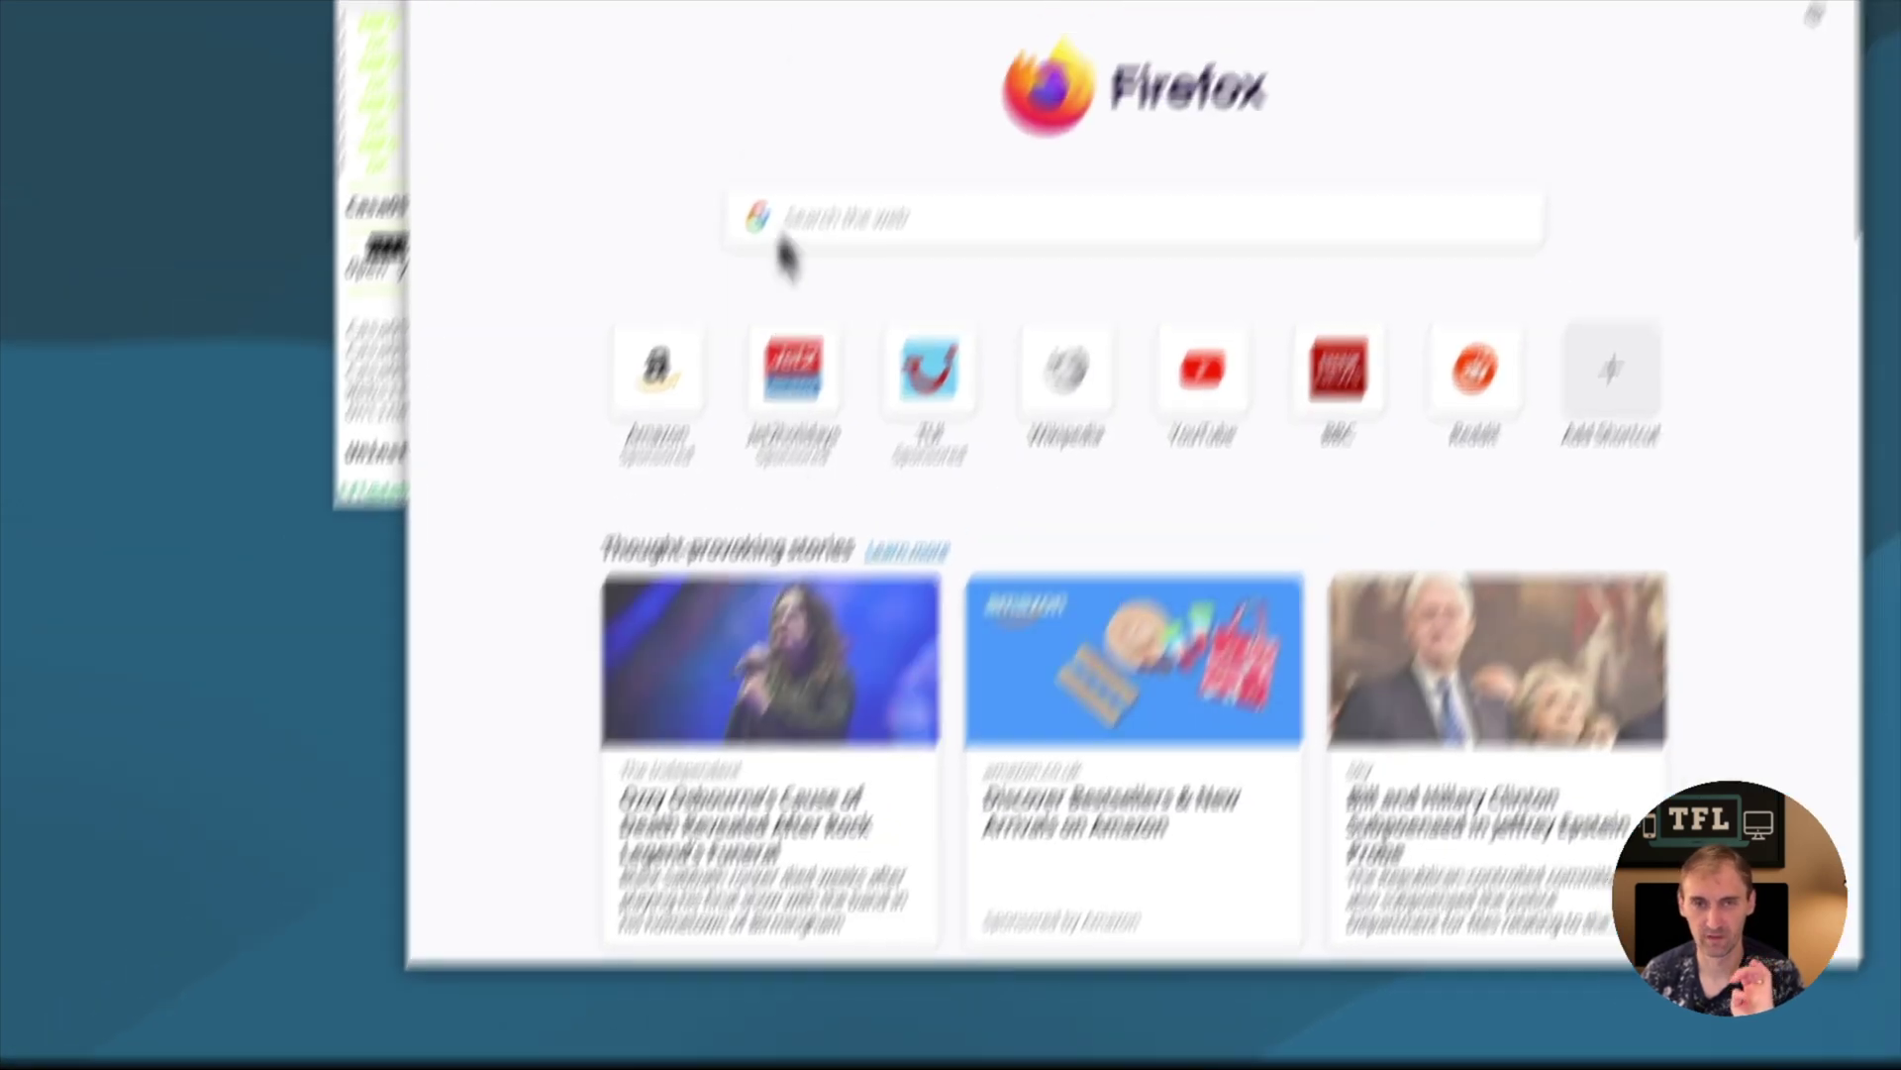
- Load the CasaOS address, create the account with a password, then install Immich from the App Store
{"action": "right_click", "coordinate": [800, 89]}
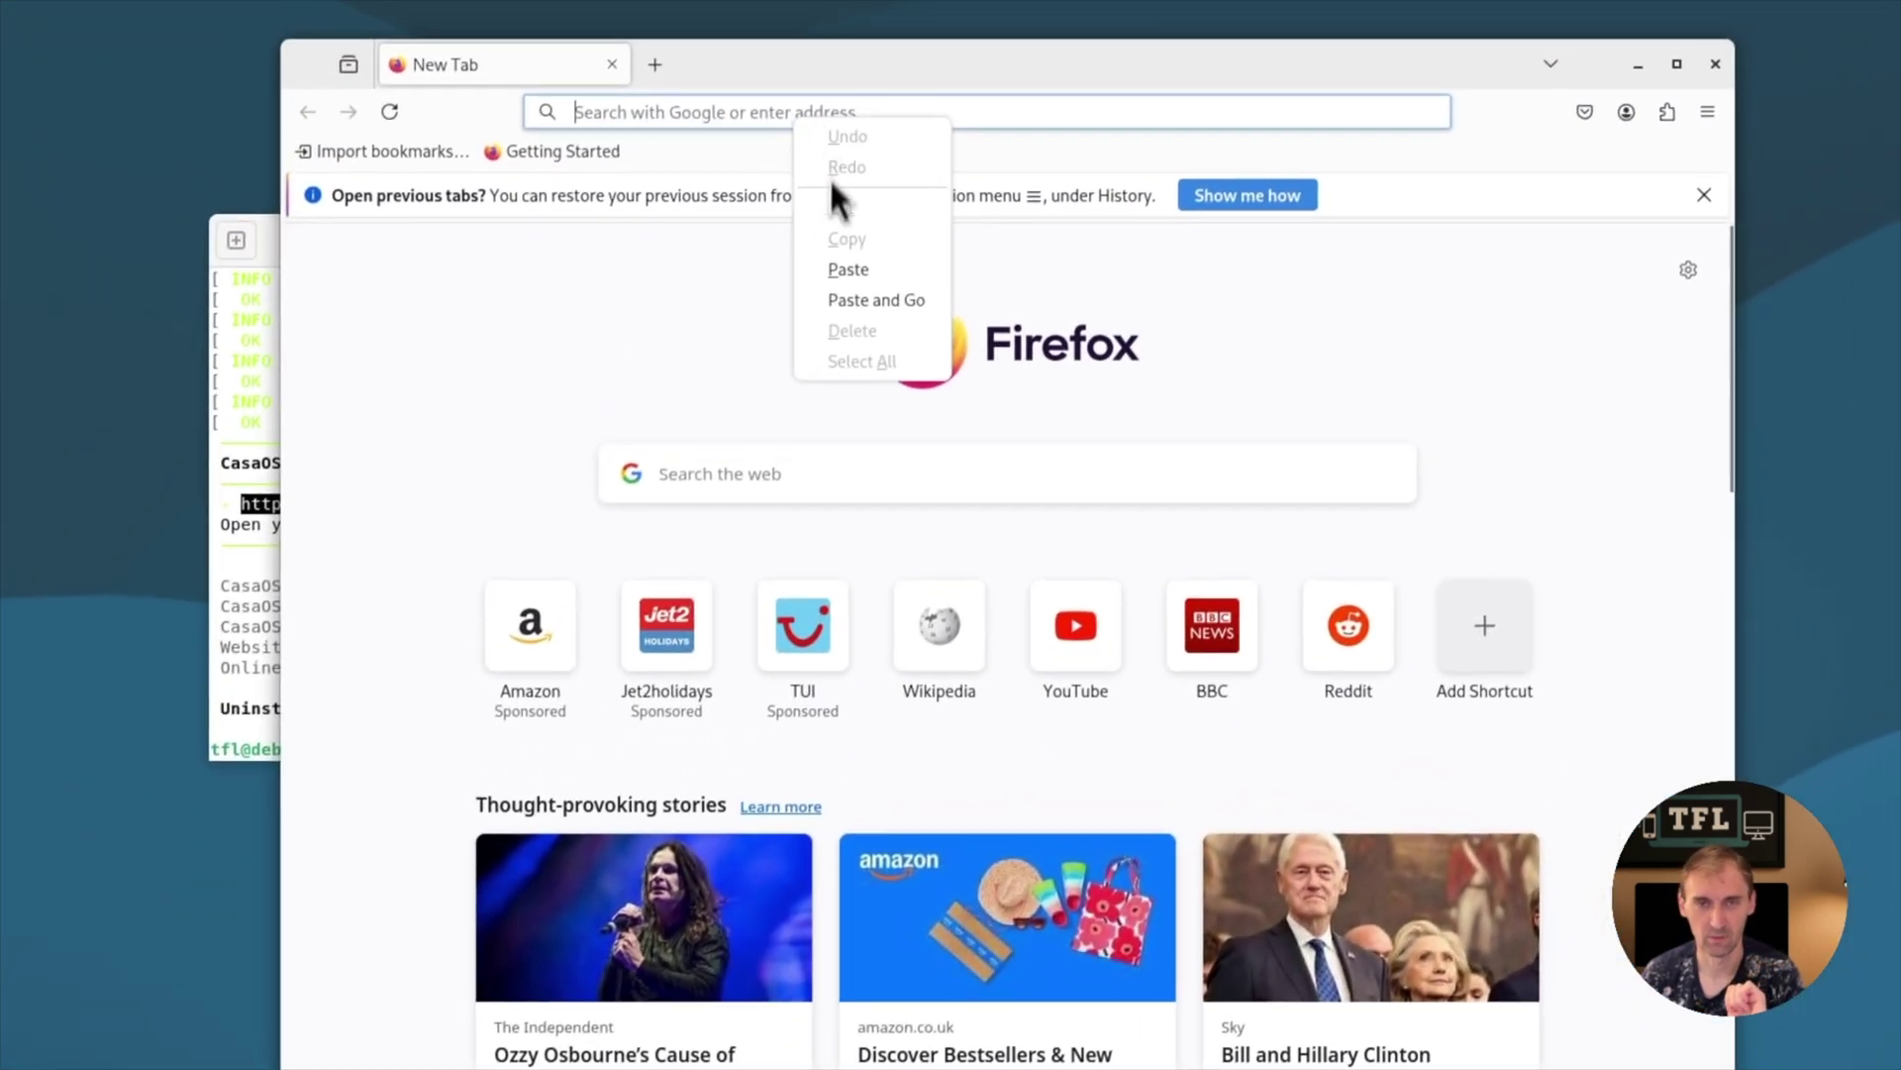
{"action": "left_click", "coordinate": [853, 295]}
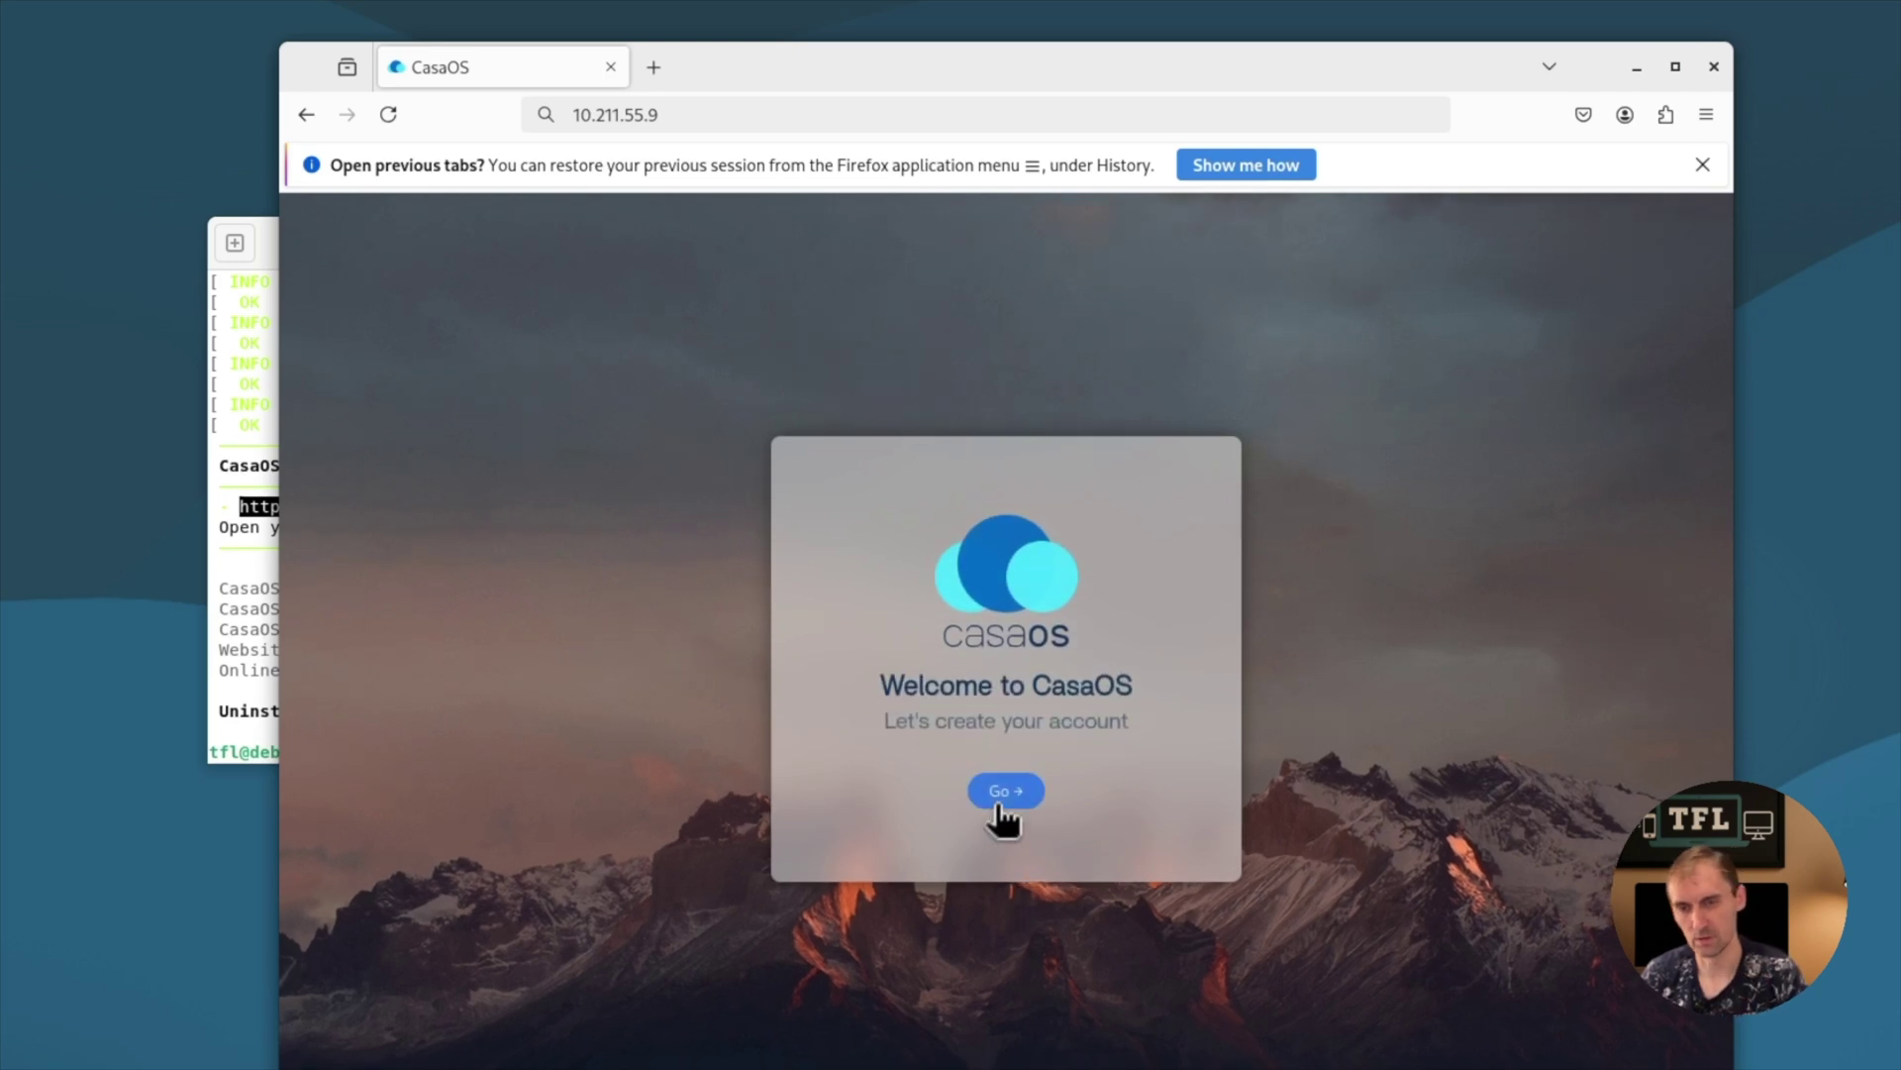
{"action": "left_click", "coordinate": [1000, 798]}
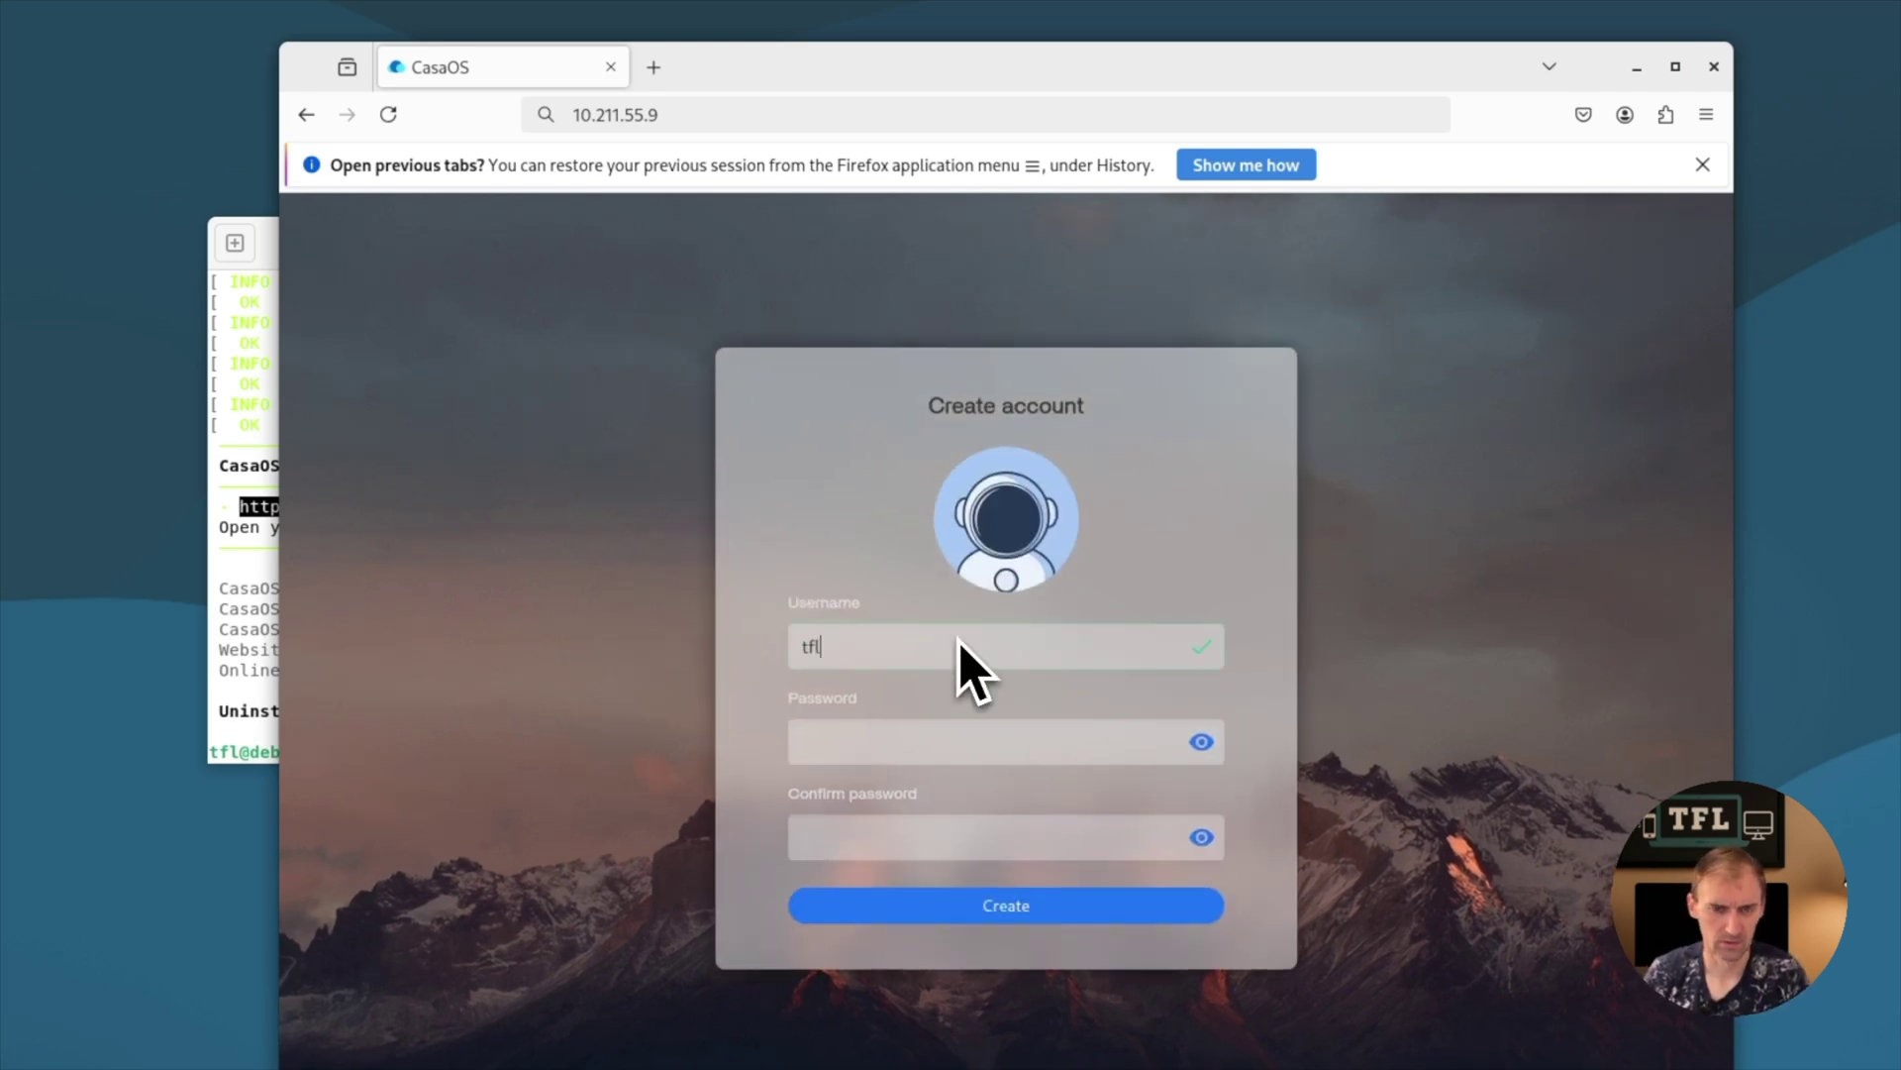
{"action": "key", "text": "Tab"}
{"action": "type", "text": "•••••••••"}
{"action": "key", "text": "Tab"}
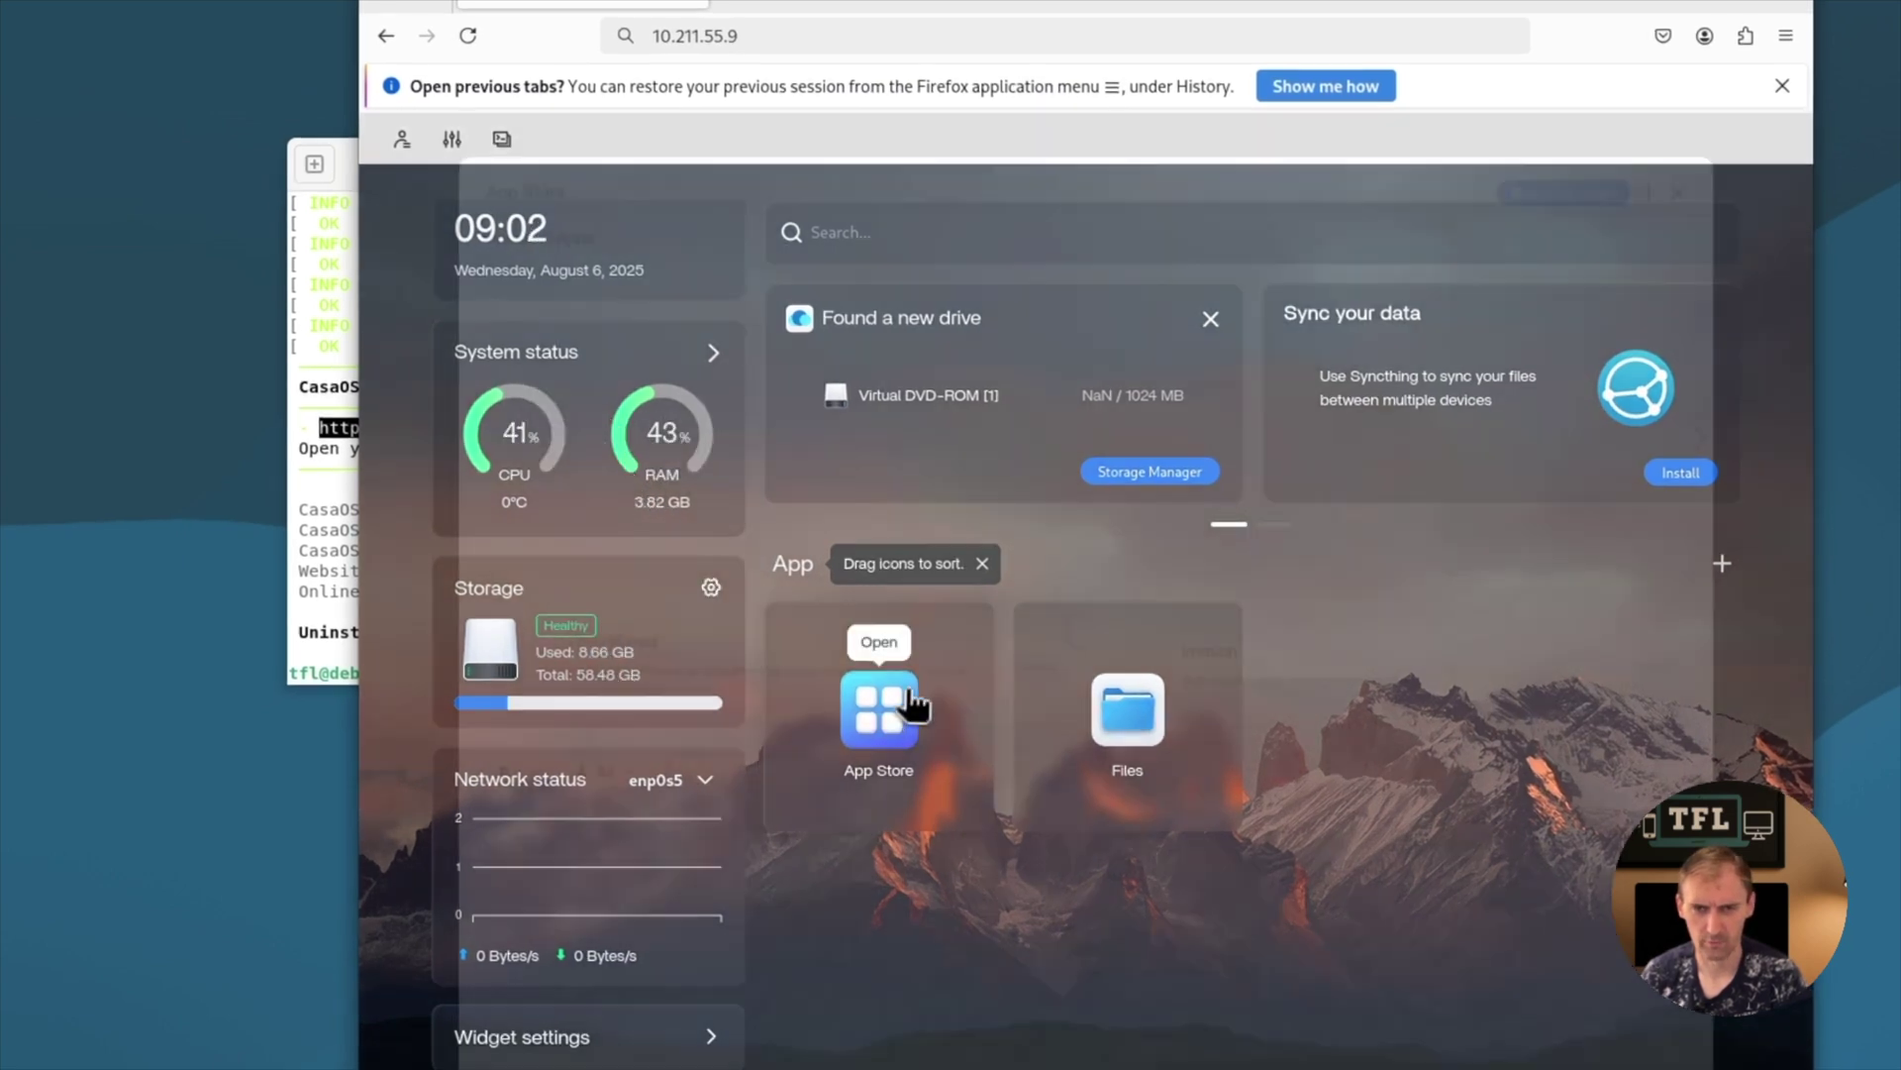
{"action": "left_click", "coordinate": [896, 707]}
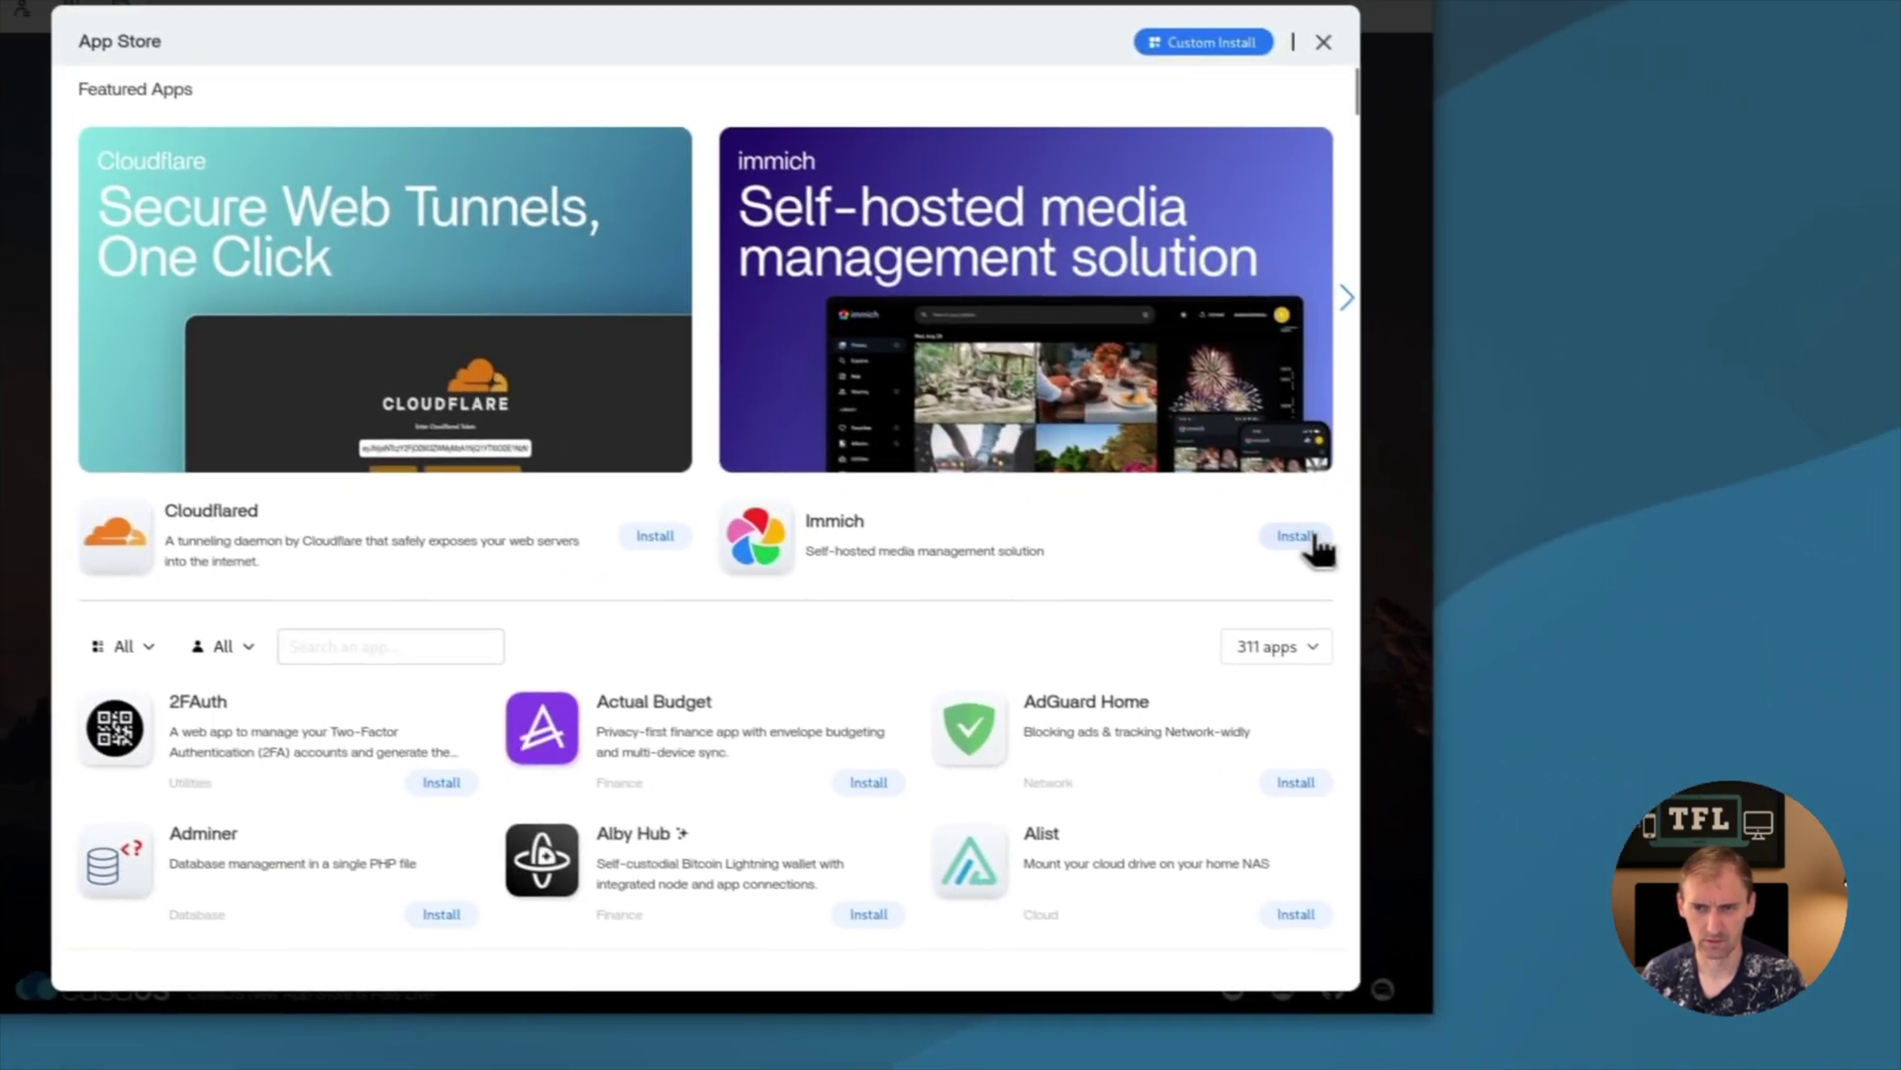
{"action": "left_click", "coordinate": [1501, 606]}
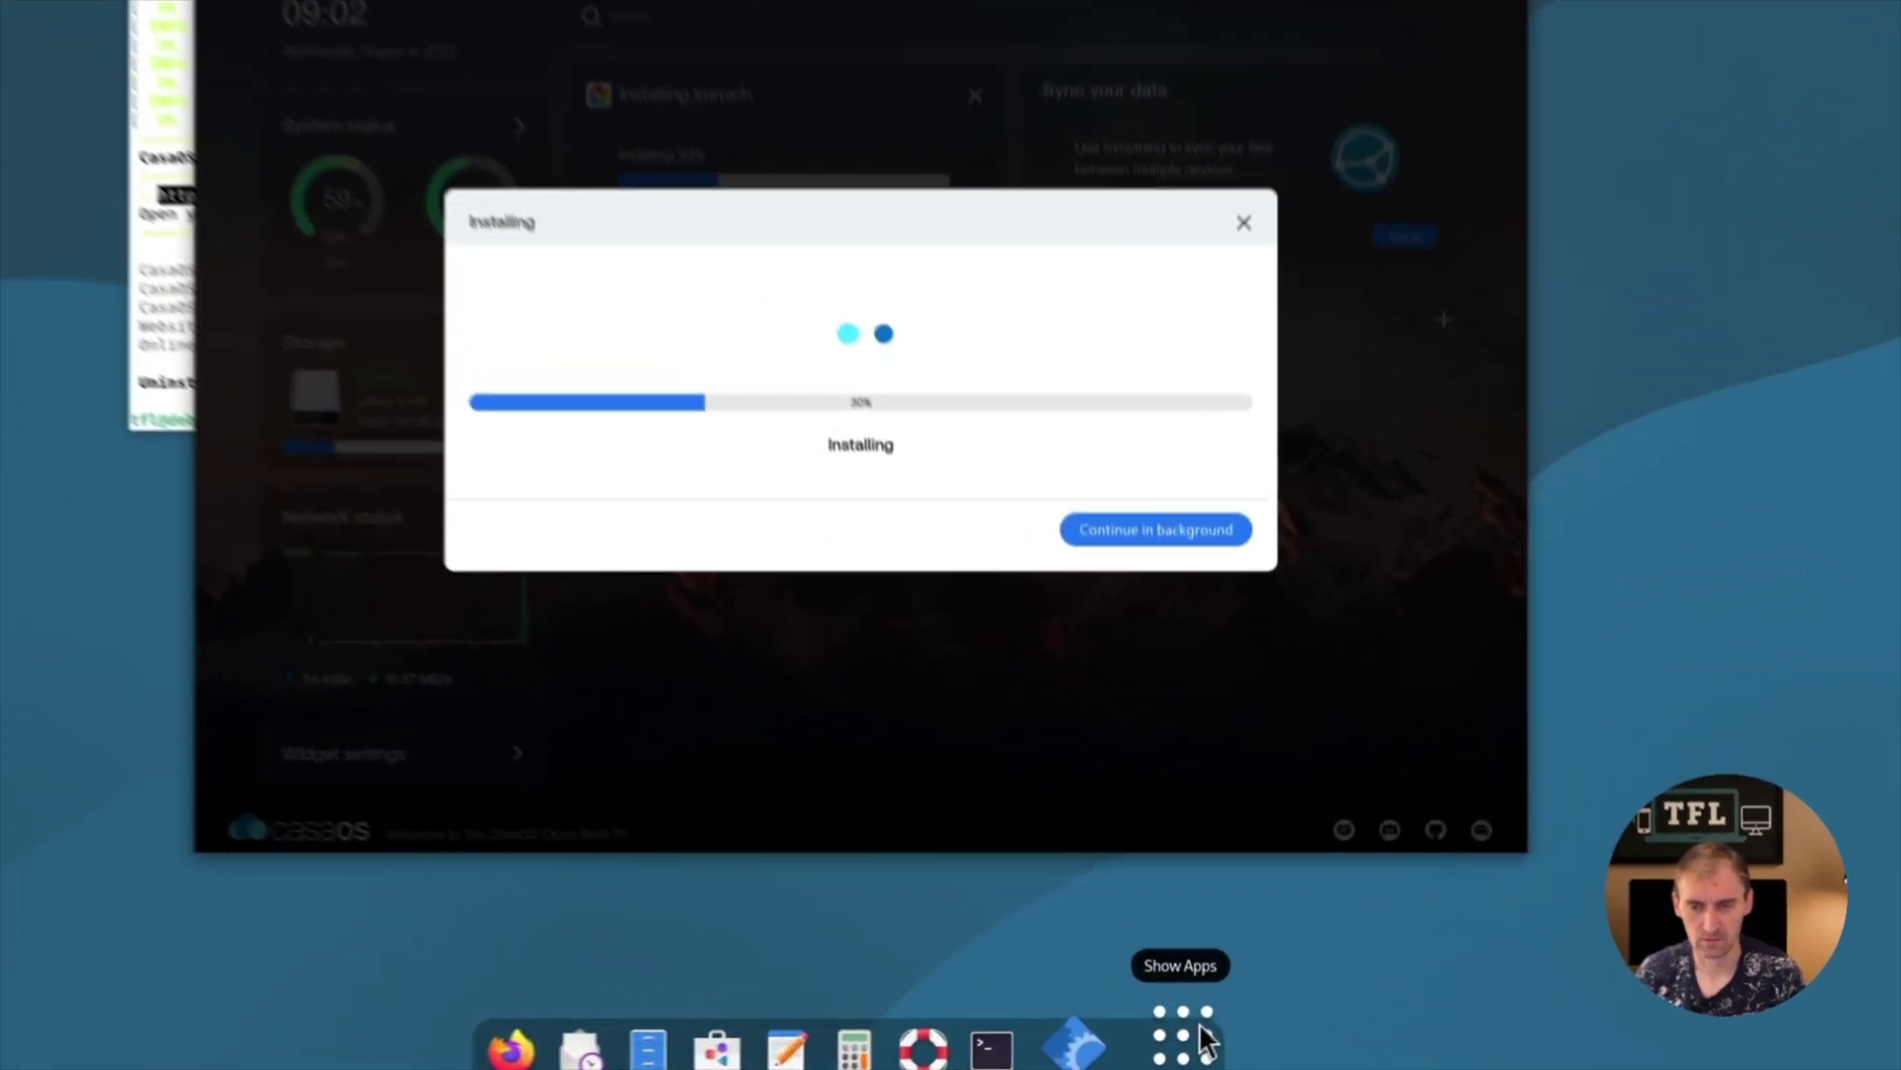
- Launch Settings via a 'set' search and turn on Dark Style in Quick Settings
{"action": "left_click", "coordinate": [1195, 1035]}
{"action": "type", "text": "set"}
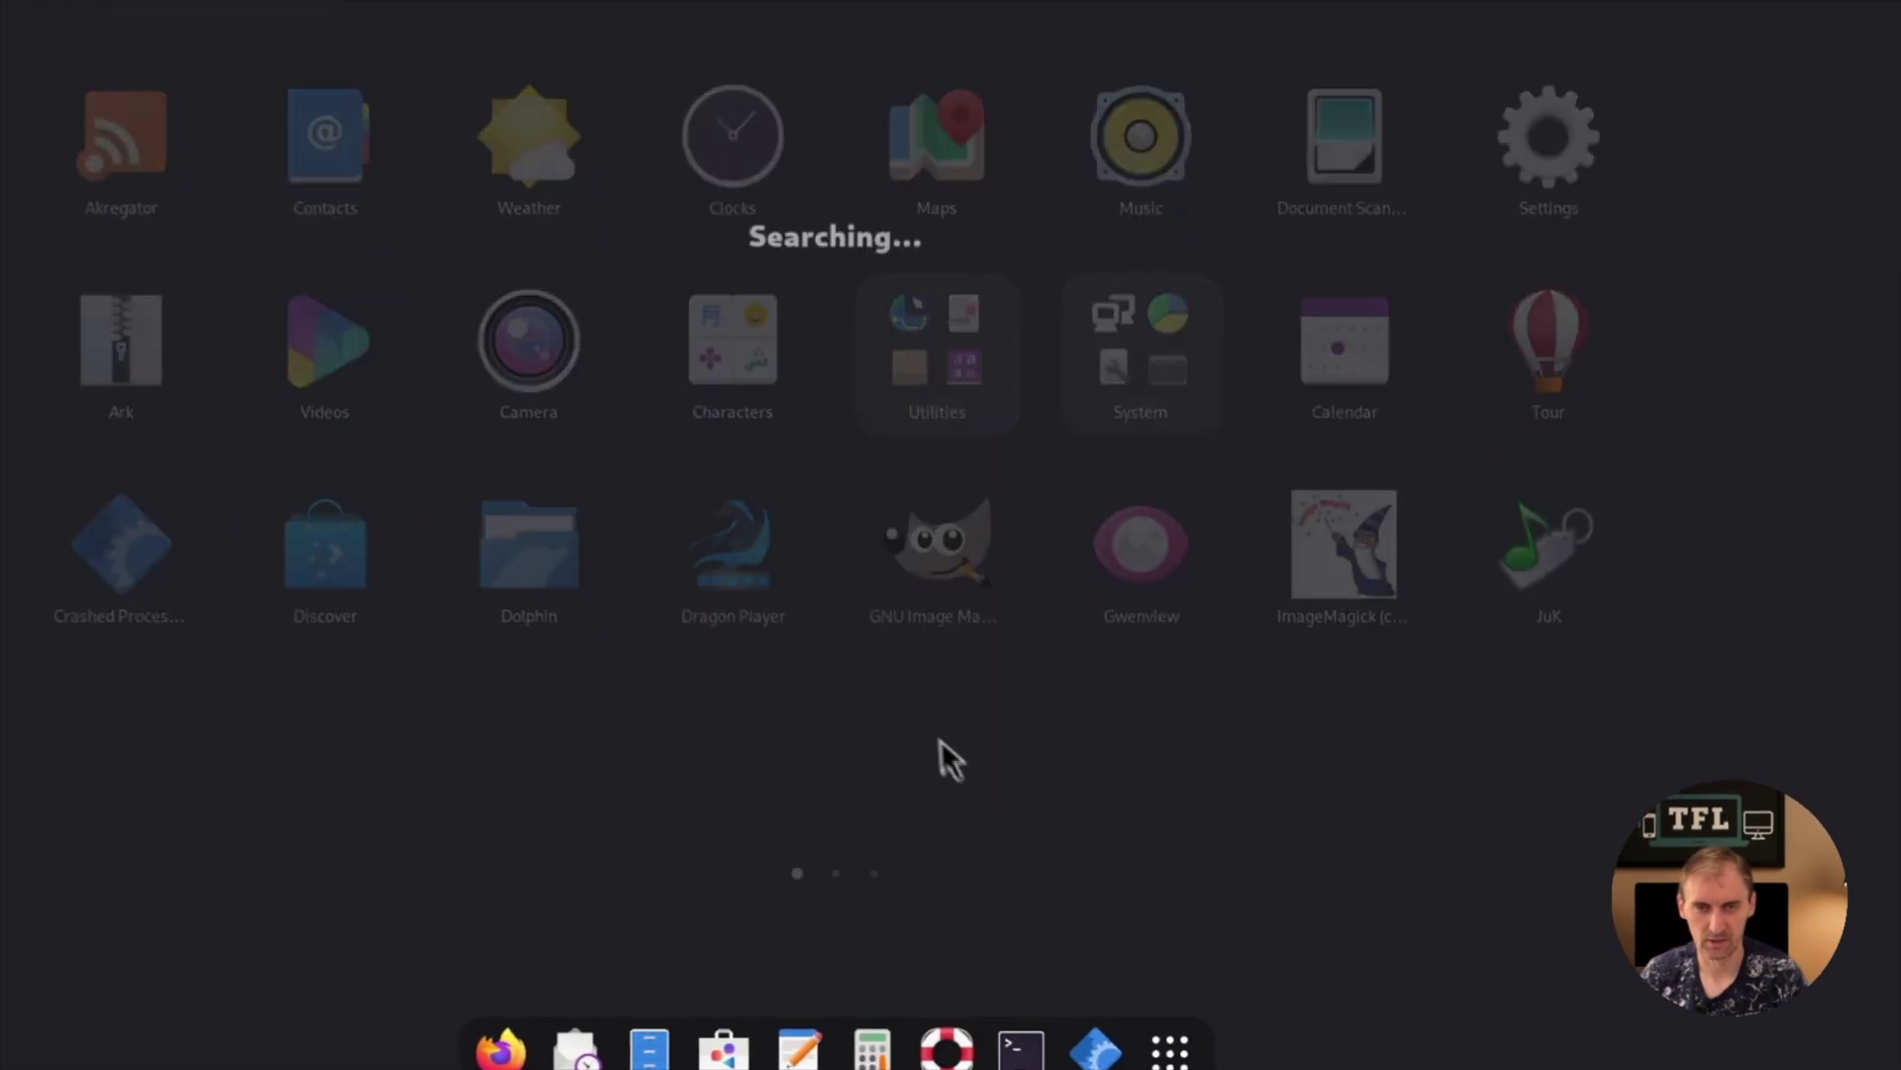
{"action": "key", "text": "Return"}
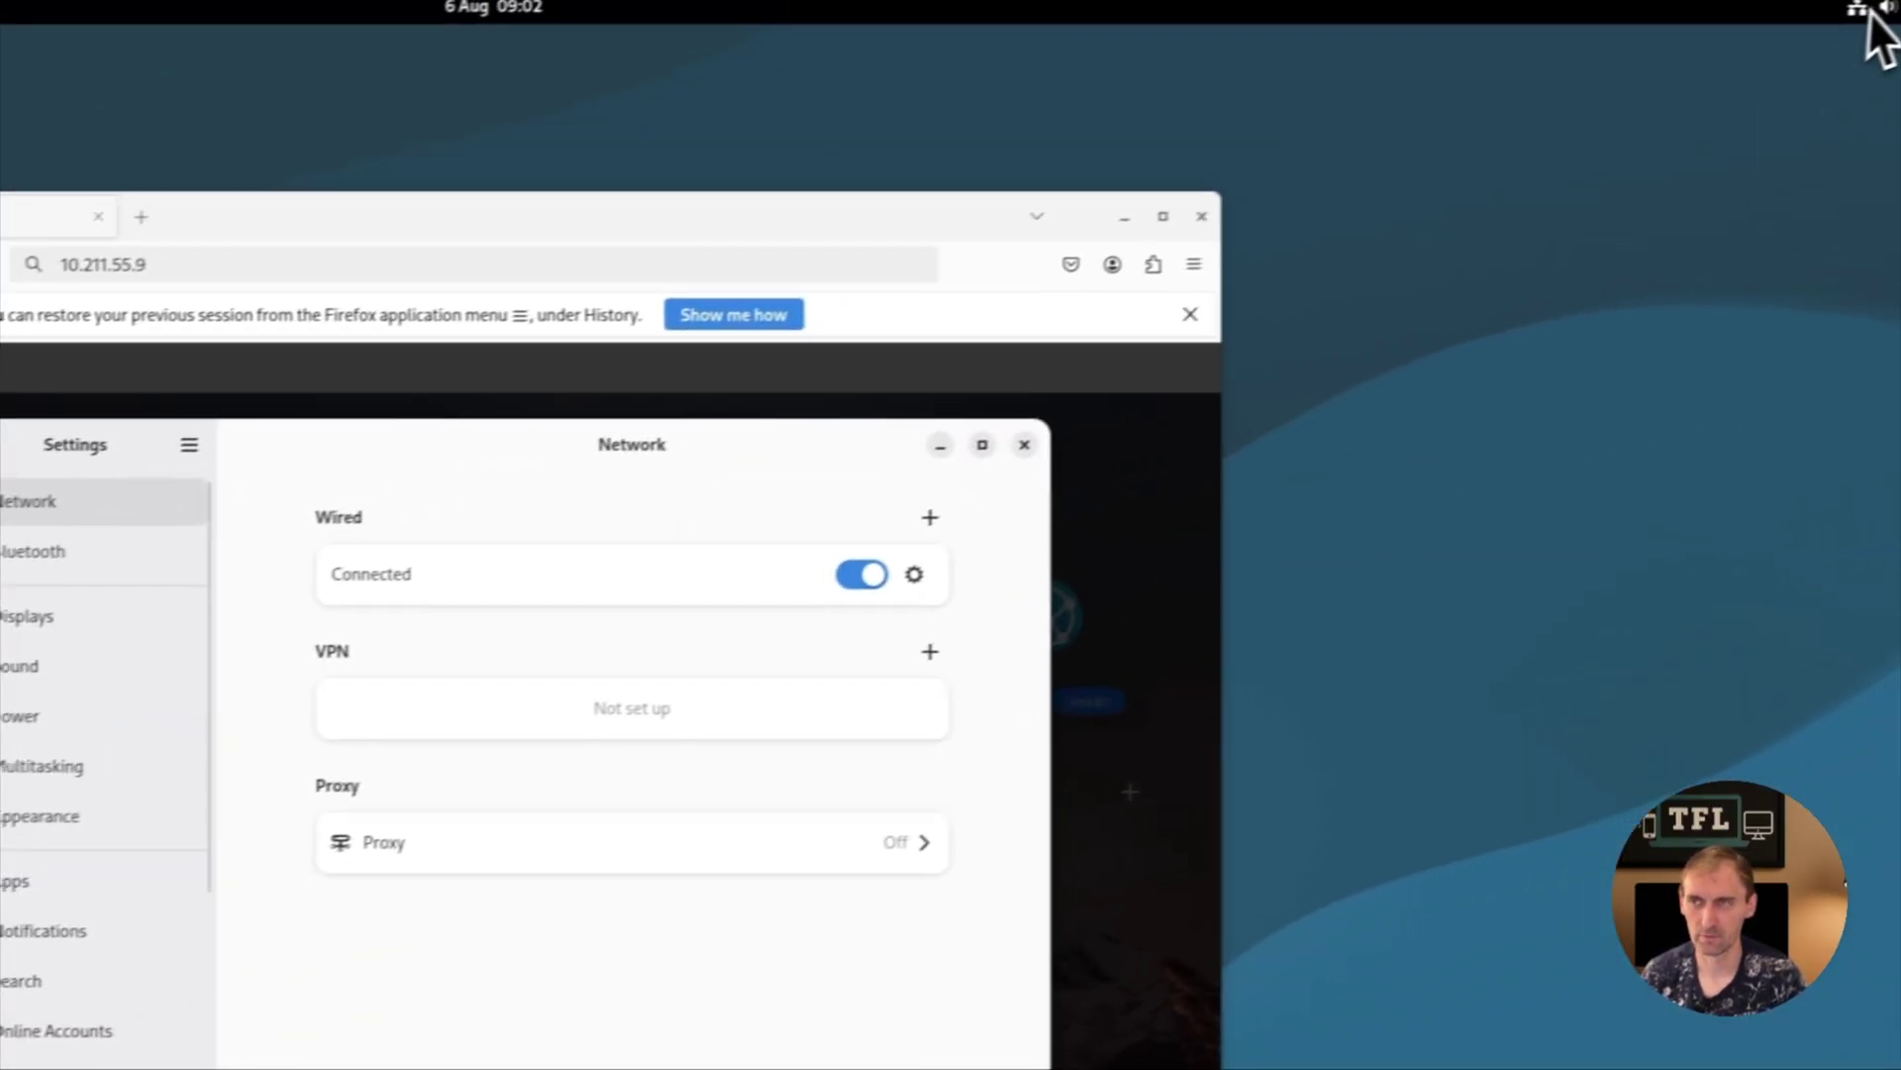
{"action": "left_click", "coordinate": [1870, 14]}
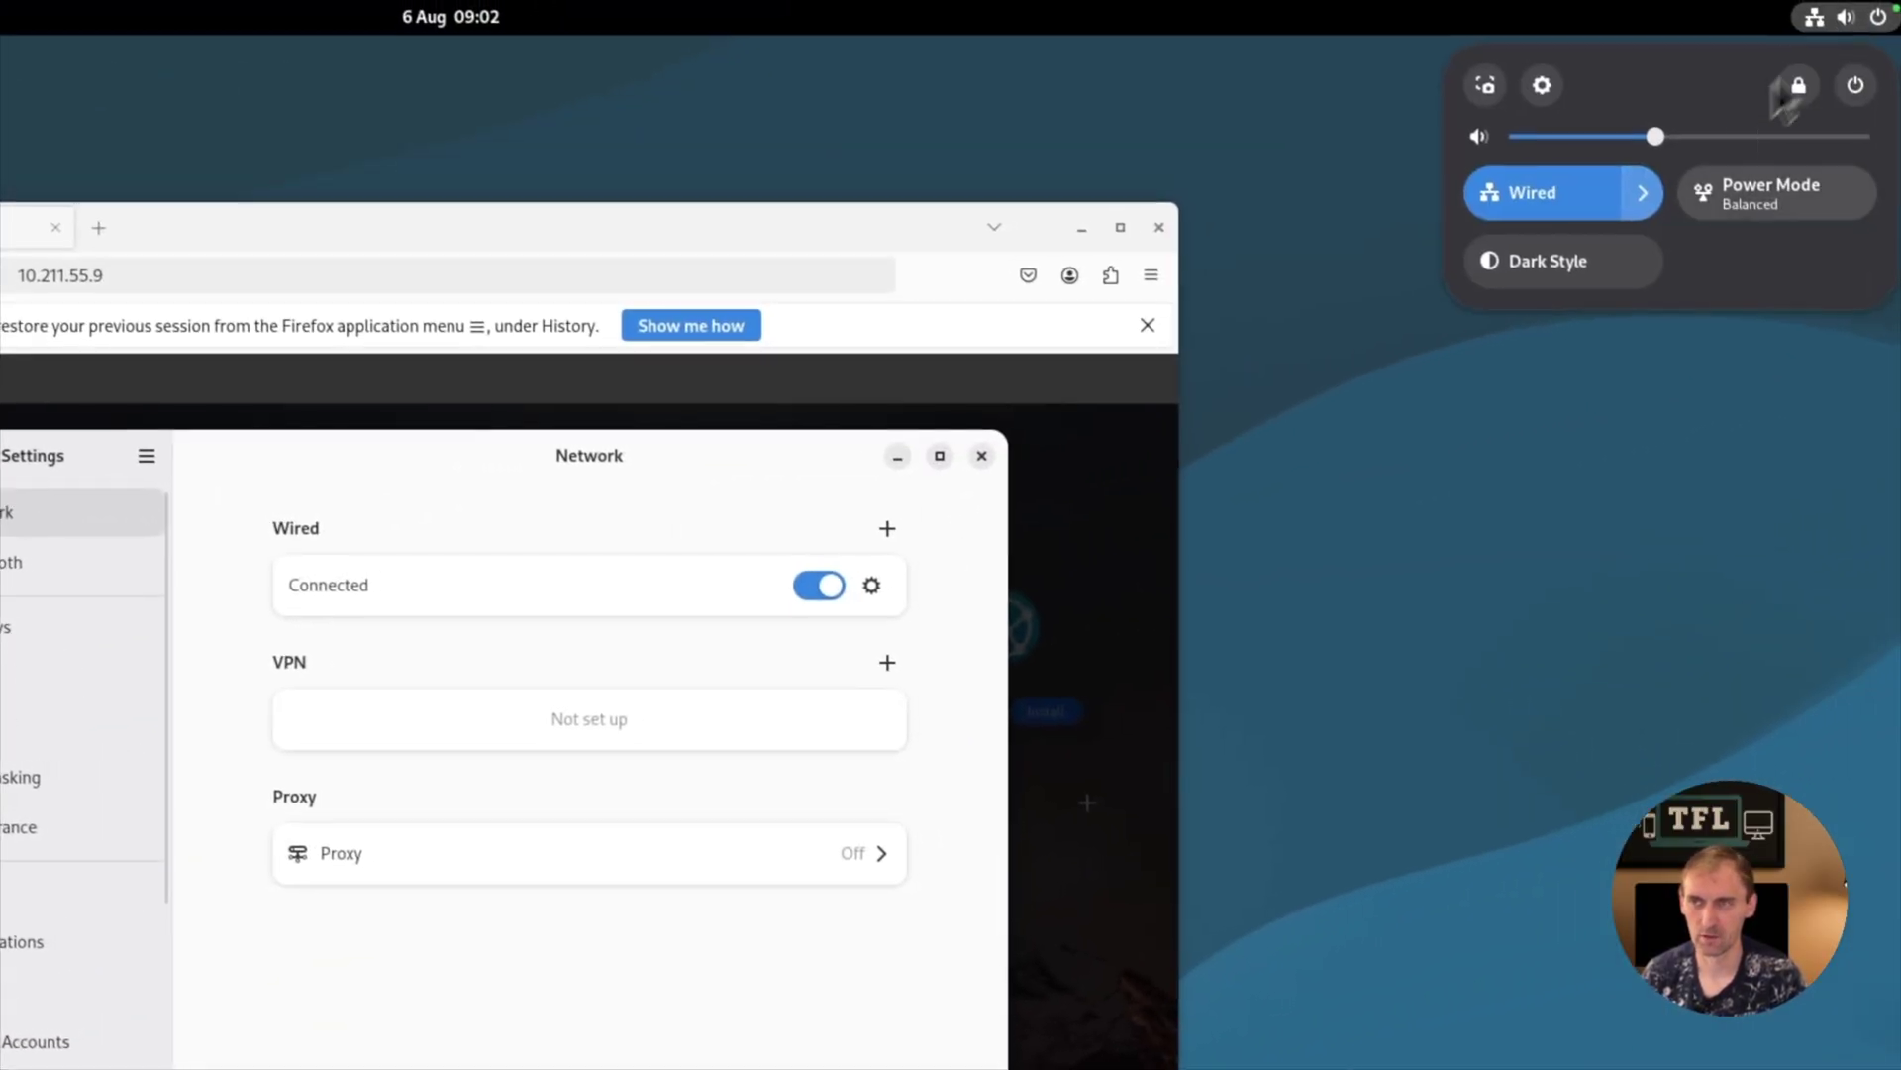
{"action": "left_click", "coordinate": [1591, 263]}
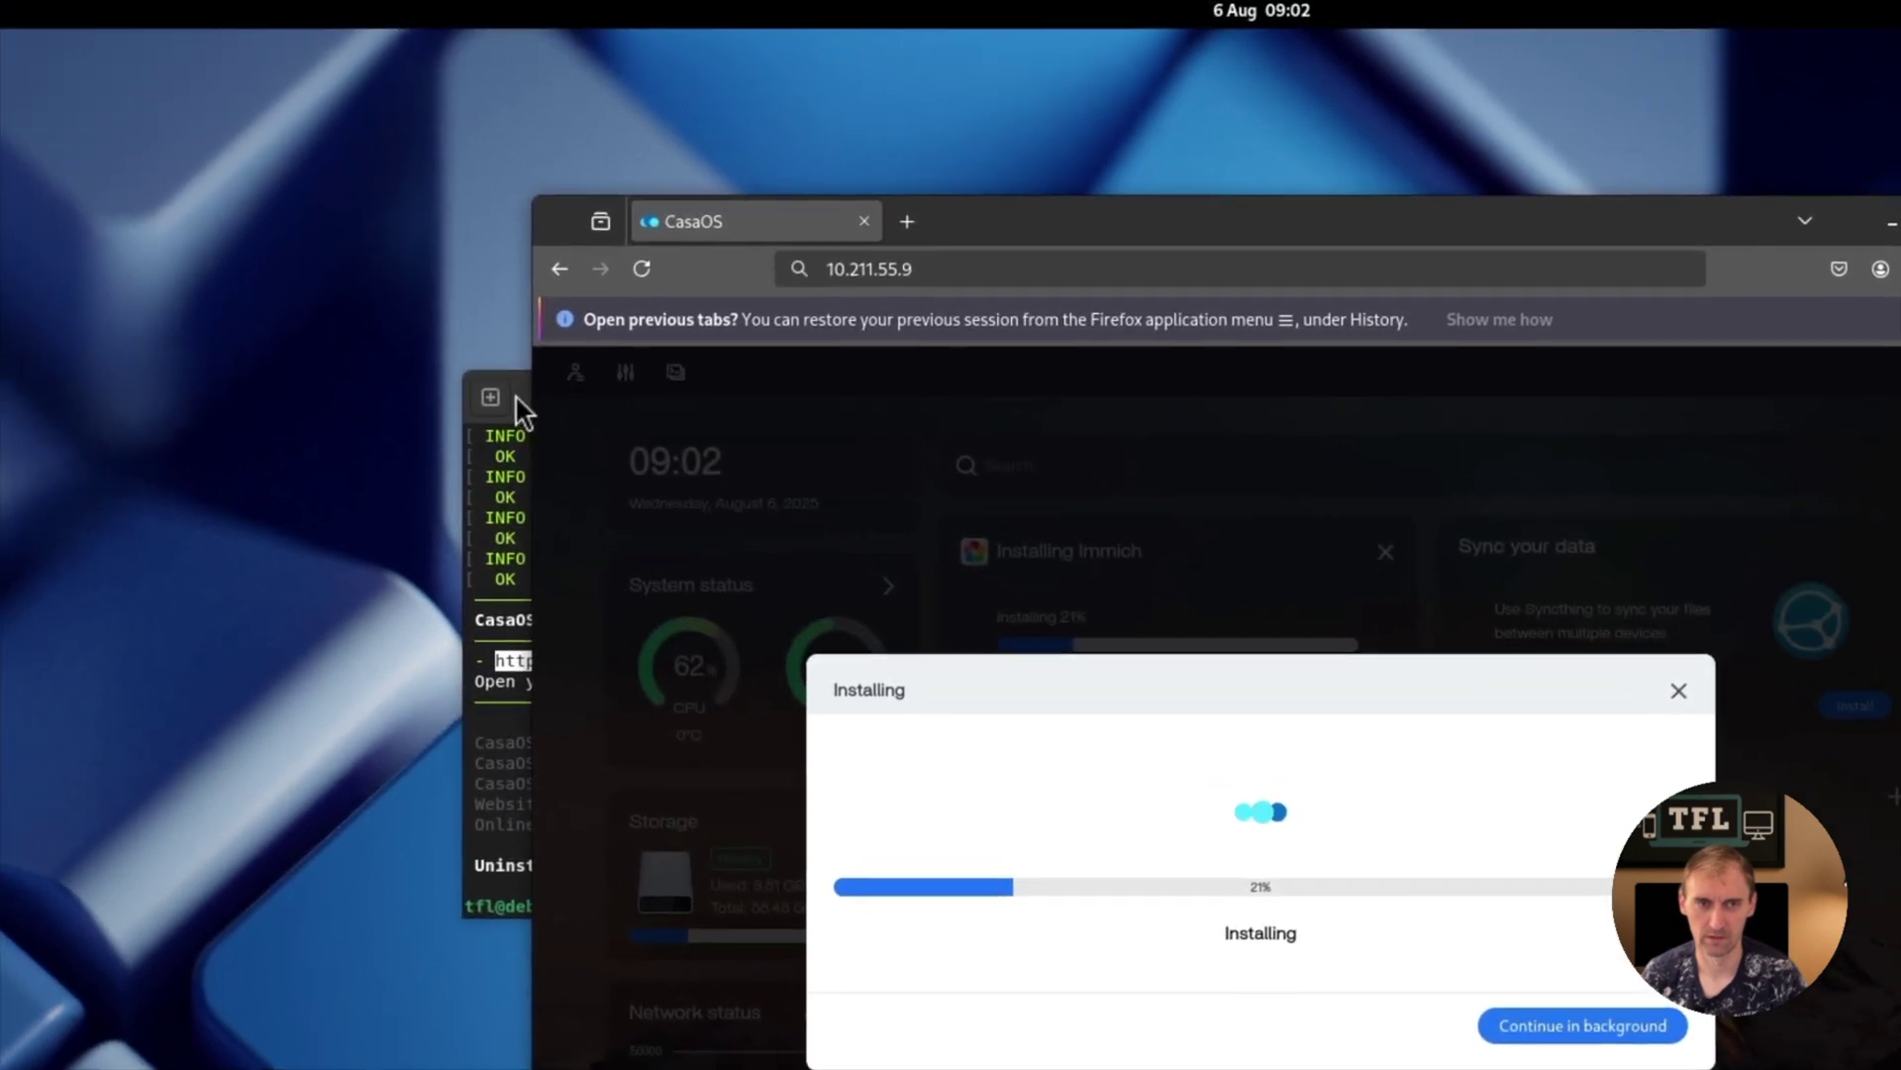
- Open and close an extra terminal tab, then bring Firefox showing Immich's install progress forward
{"action": "left_click", "coordinate": [193, 257]}
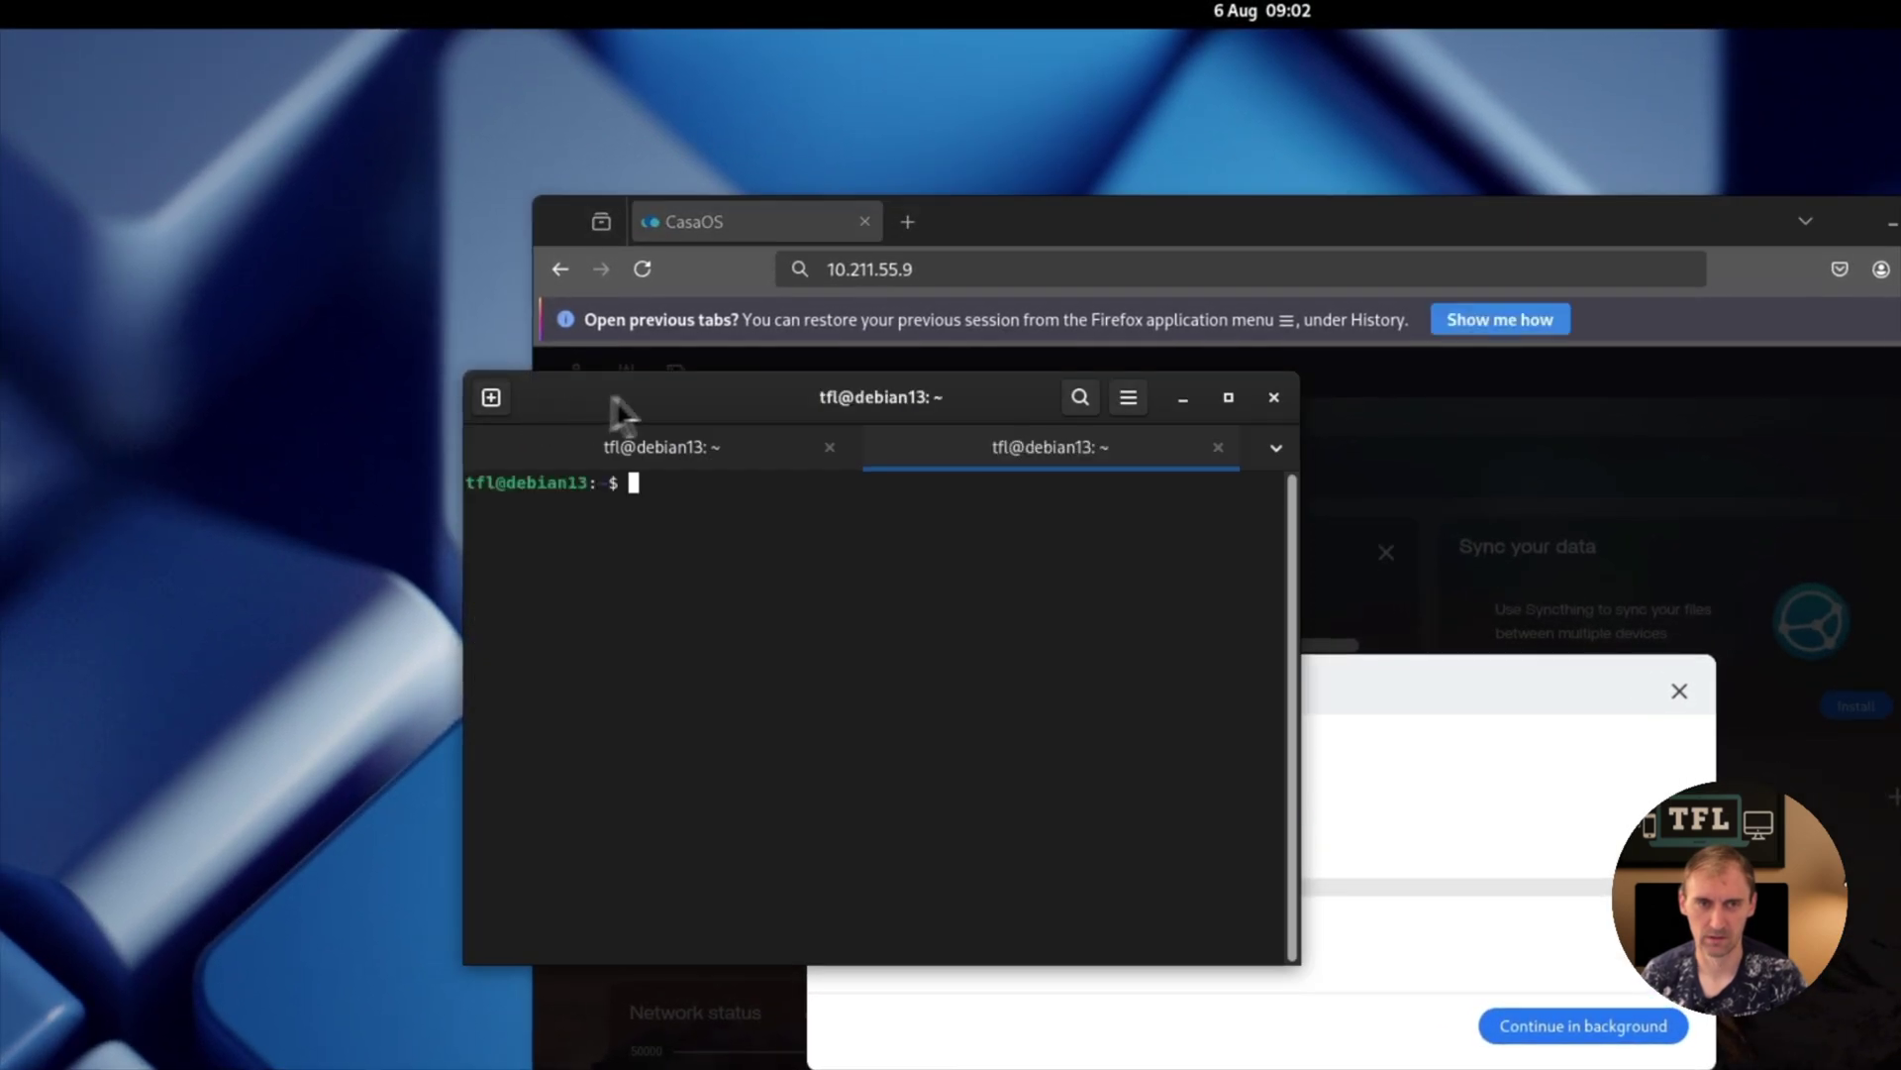
{"action": "left_click", "coordinate": [1217, 447]}
{"action": "left_click", "coordinate": [1149, 451]}
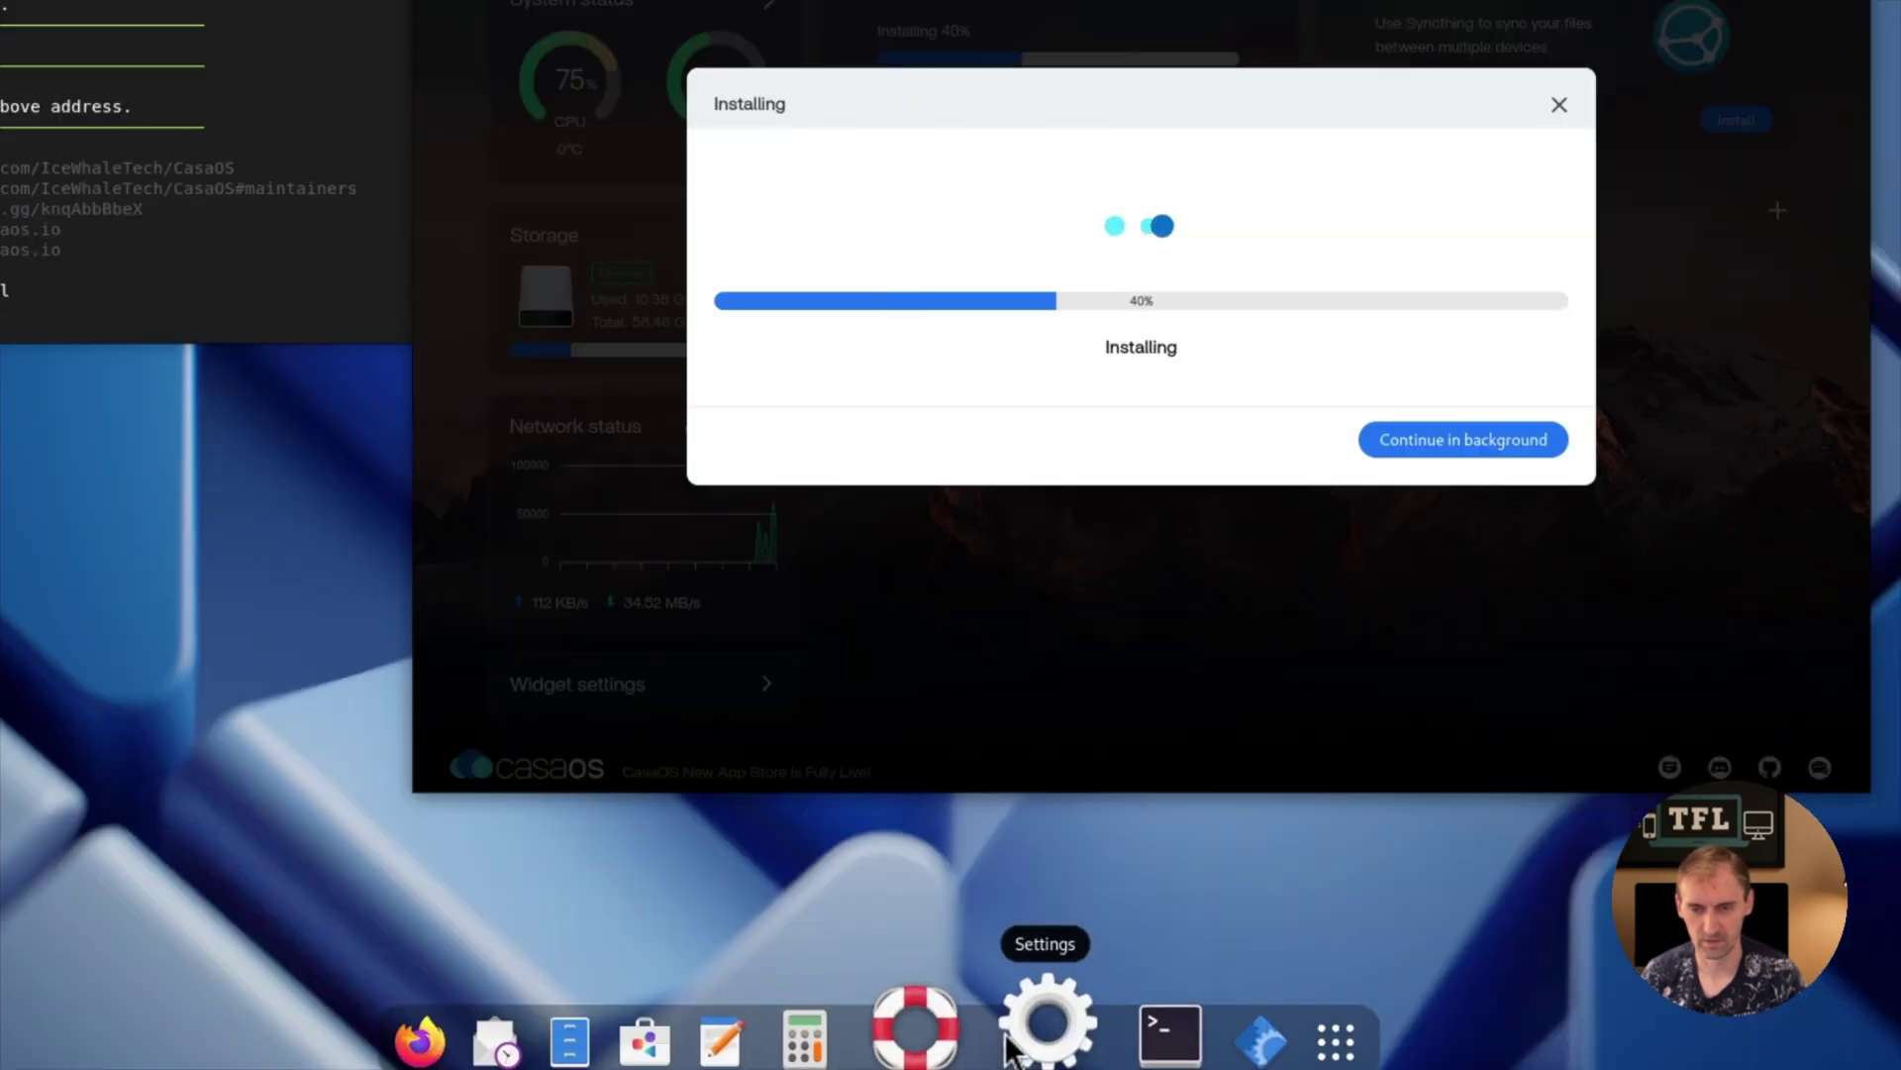
- Open Settings and look through the Display and Multitasking pages
{"action": "left_click", "coordinate": [1006, 1035]}
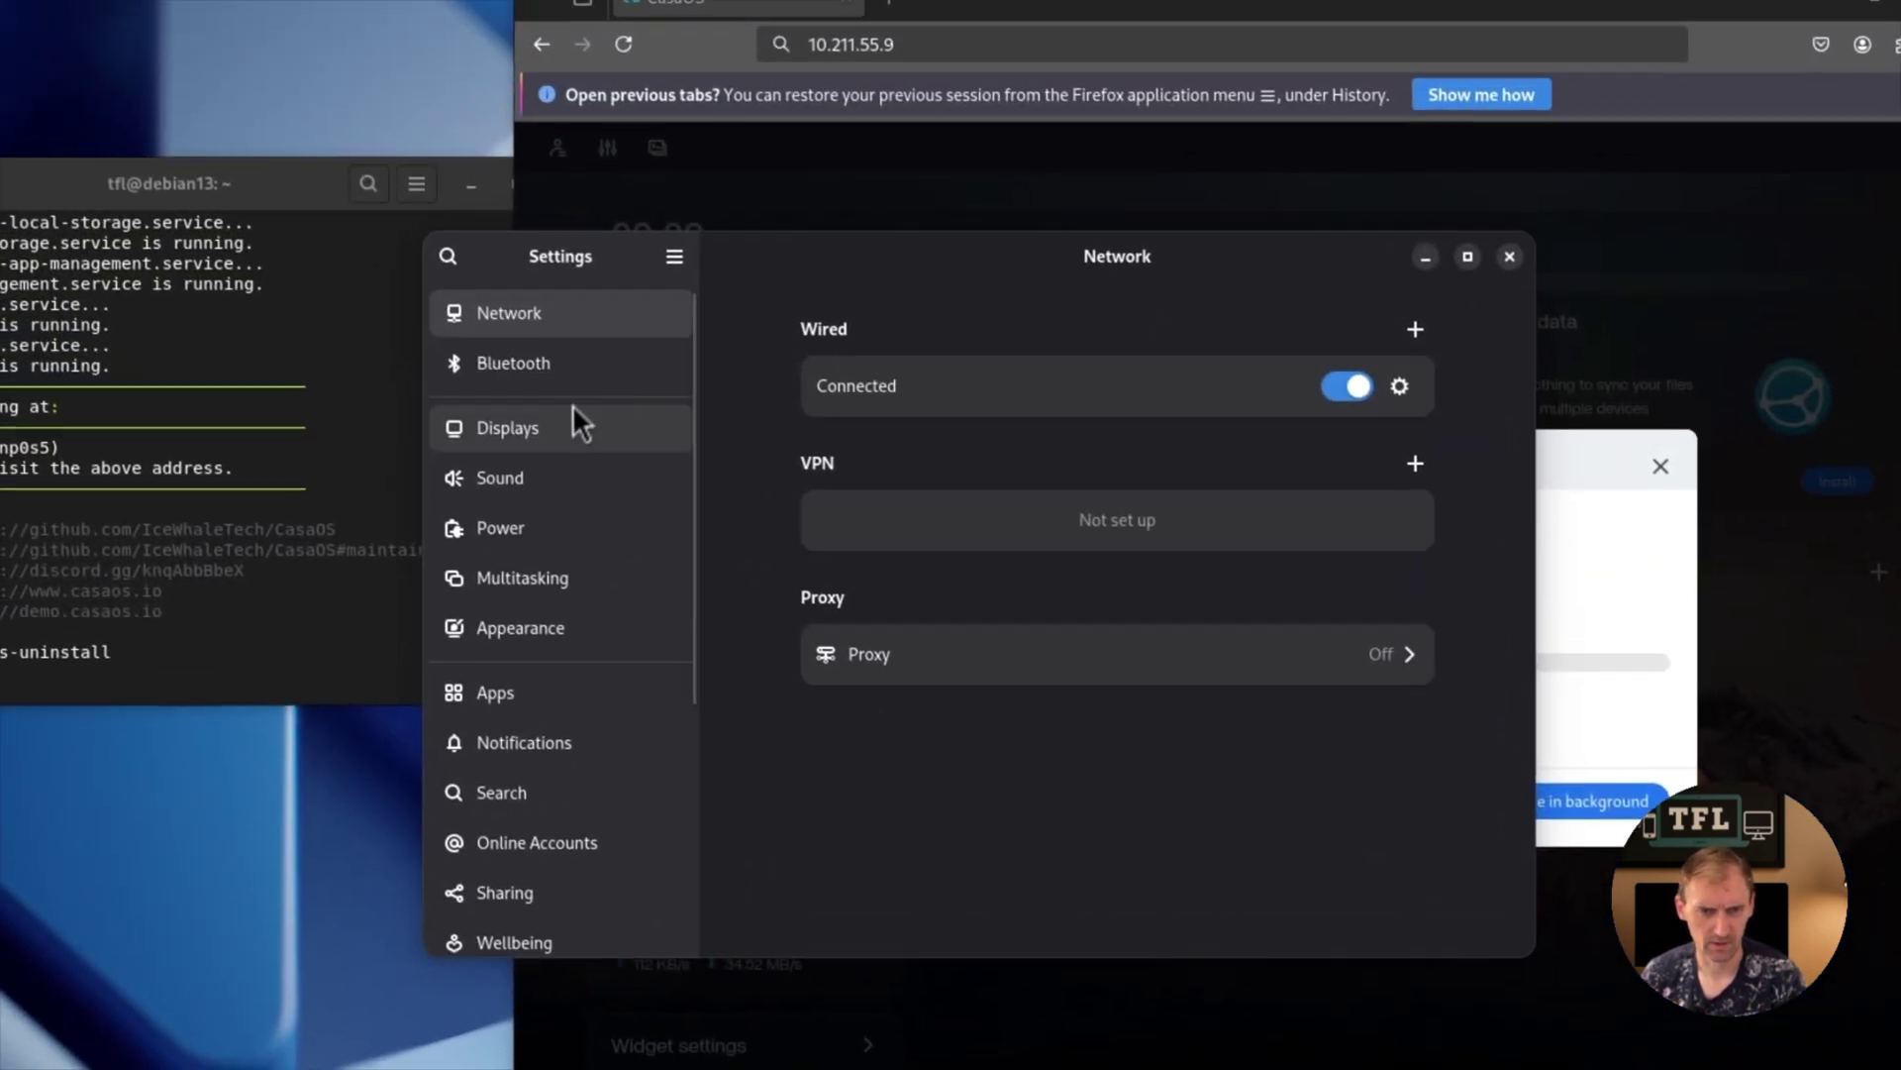
{"action": "left_click", "coordinate": [573, 408]}
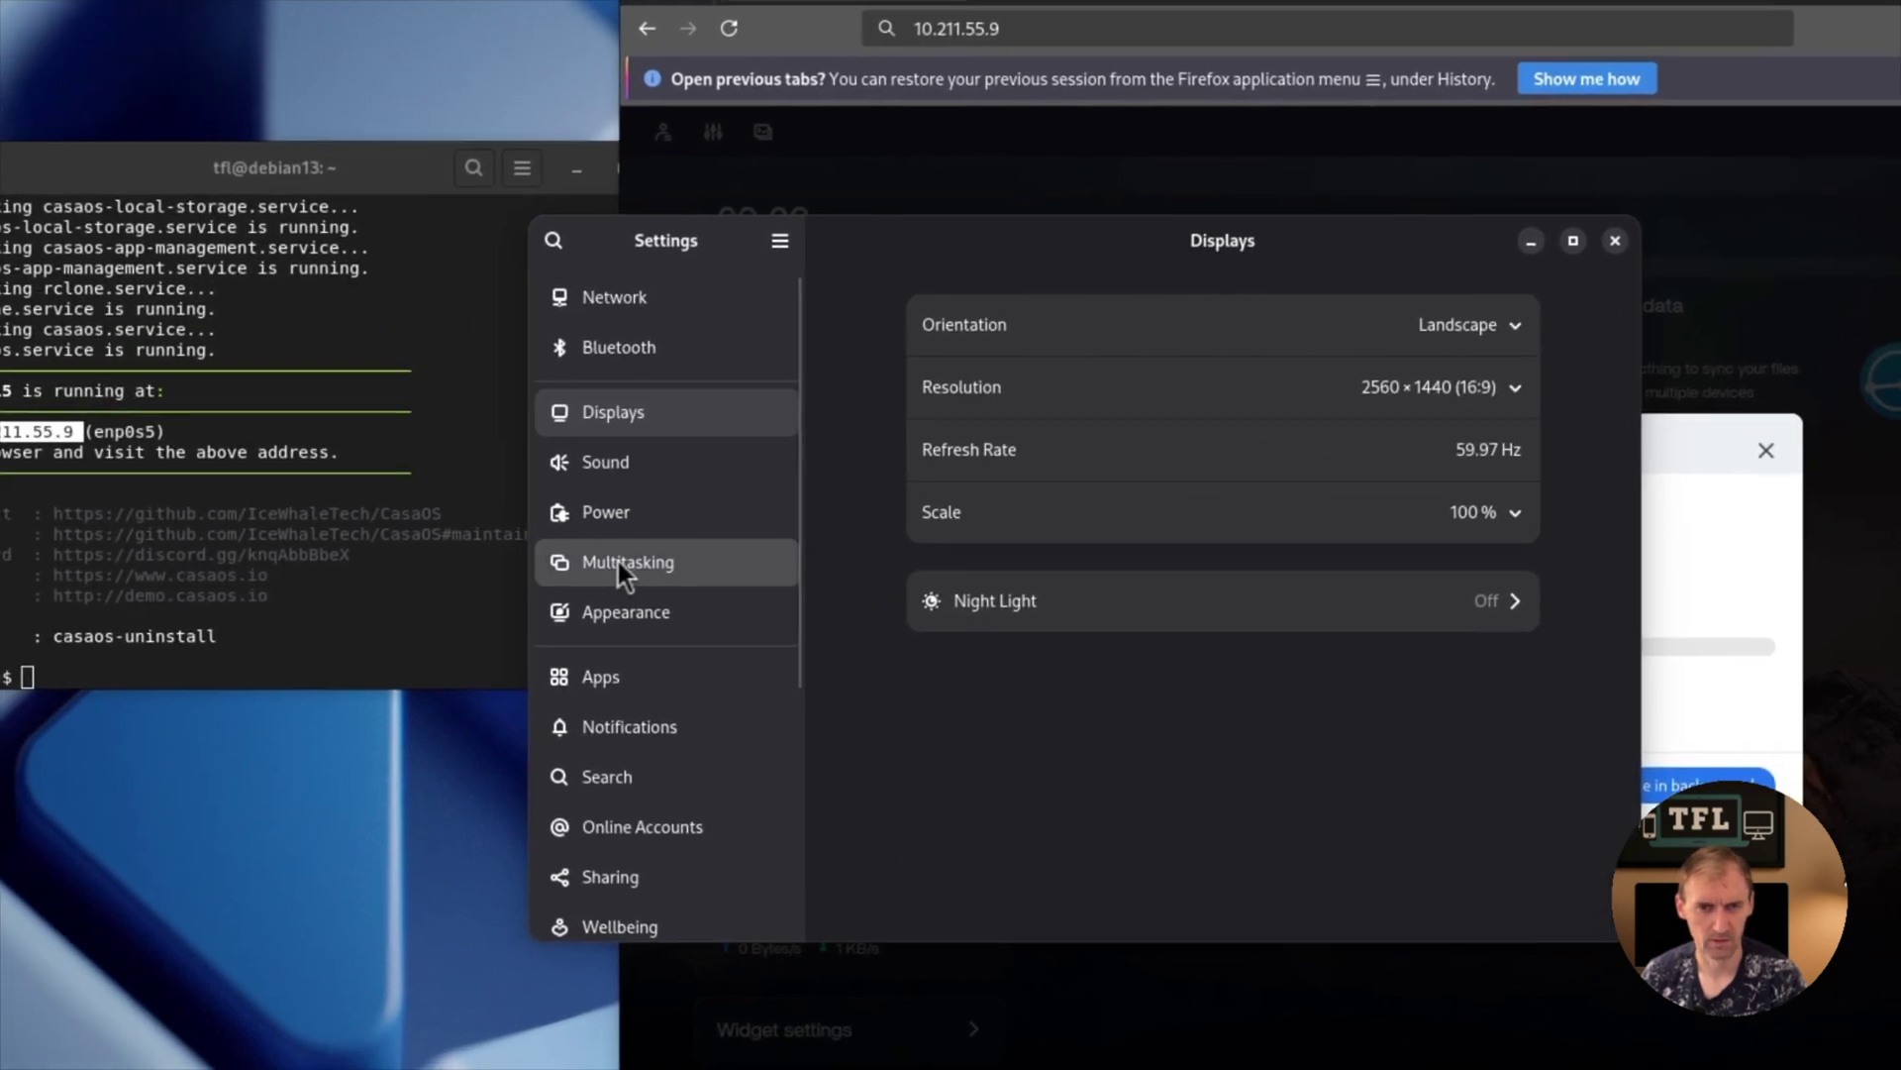
{"action": "left_click", "coordinate": [531, 580]}
{"action": "scroll", "coordinate": [1152, 497], "scroll_direction": "down", "scroll_amount": 3}
{"action": "scroll", "coordinate": [1239, 486], "scroll_direction": "down", "scroll_amount": 3}
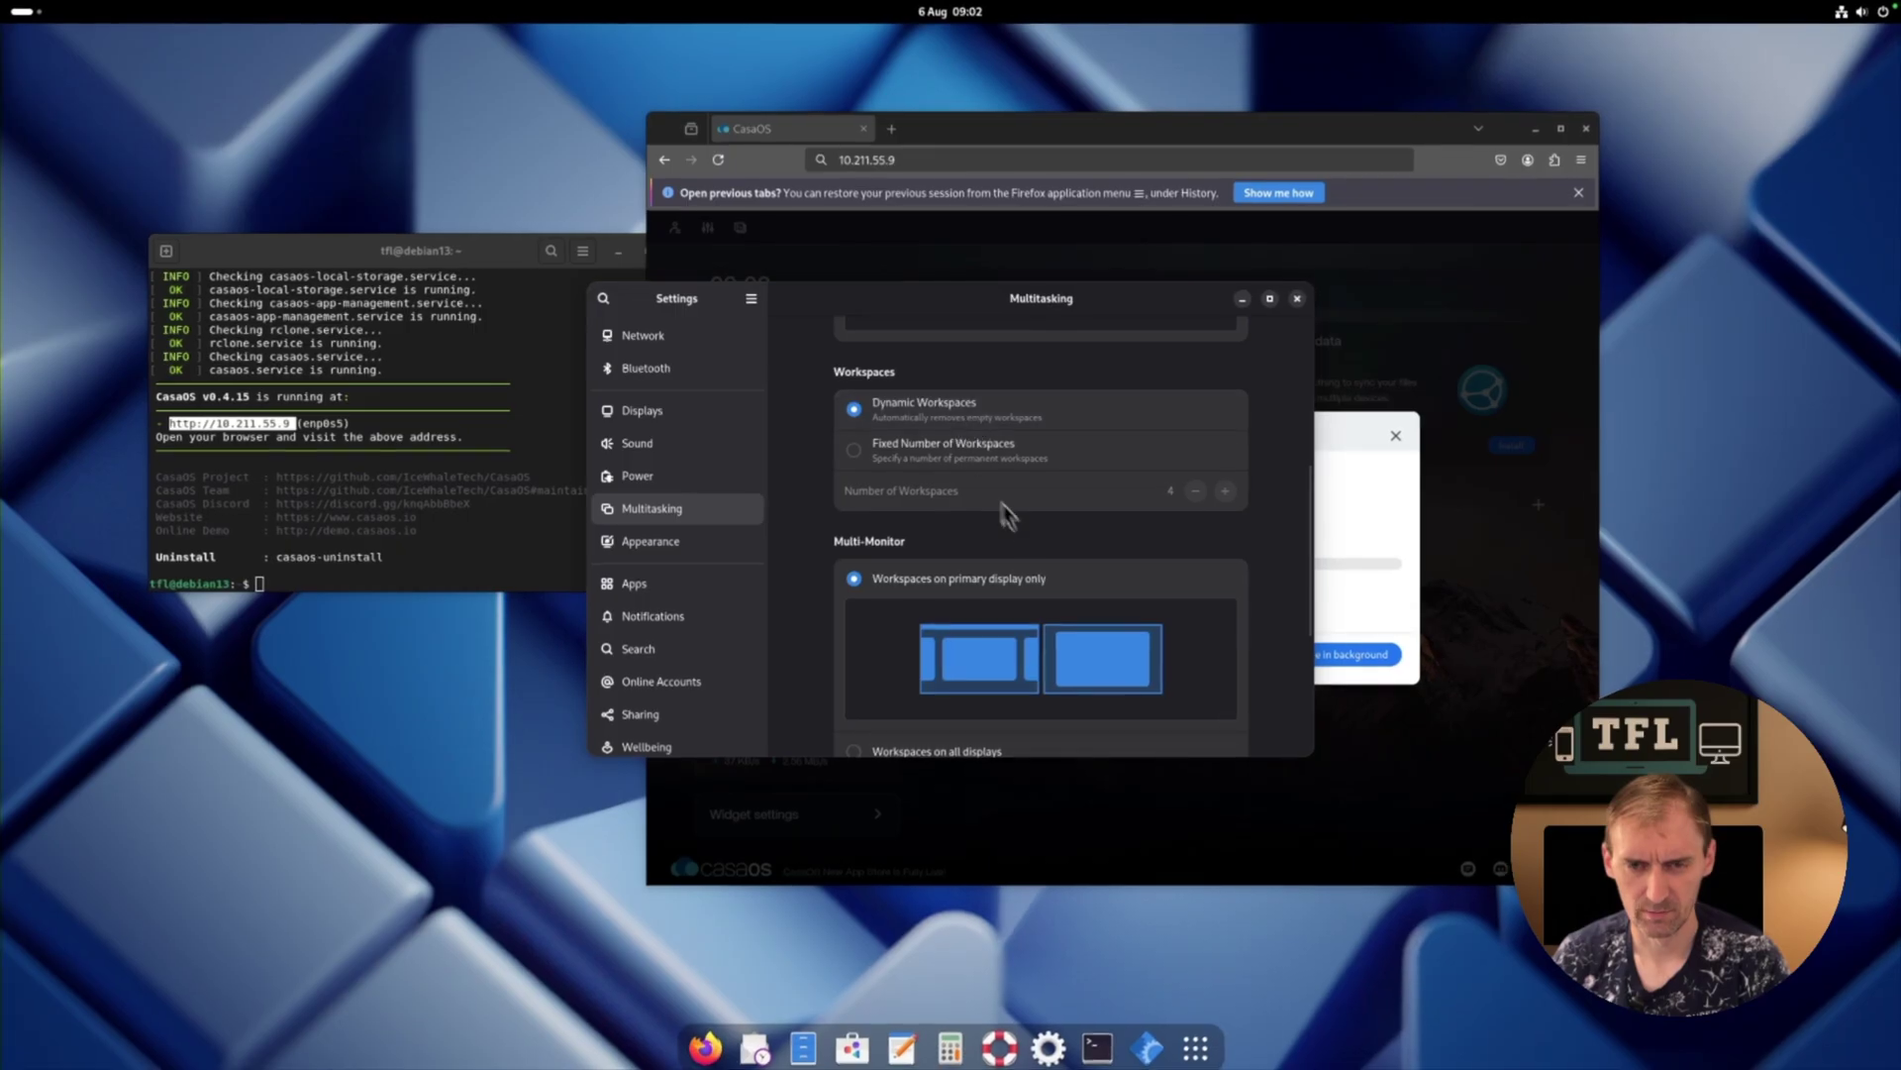
{"action": "scroll", "coordinate": [1020, 525], "scroll_direction": "down", "scroll_amount": 3}
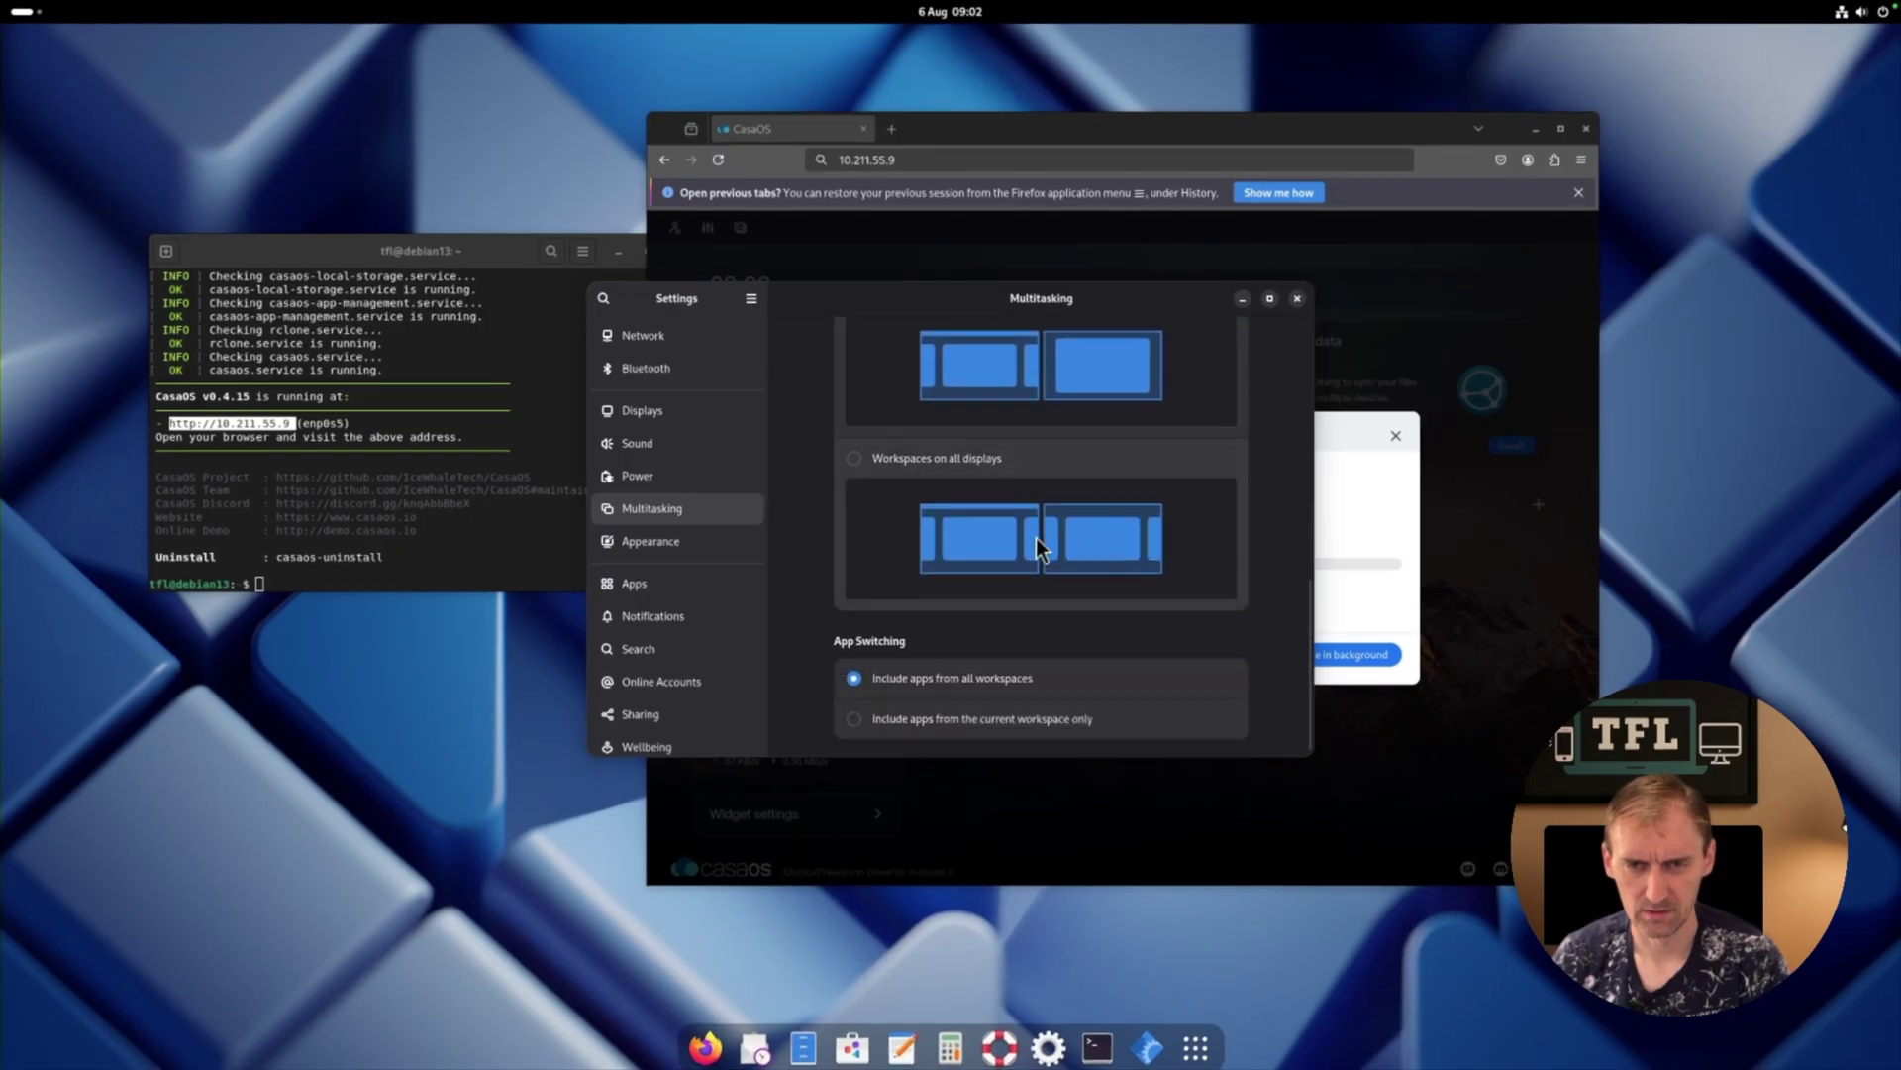
- In Appearance, choose the teal accent colour and a new wallpaper, then close Settings
{"action": "left_click", "coordinate": [651, 541]}
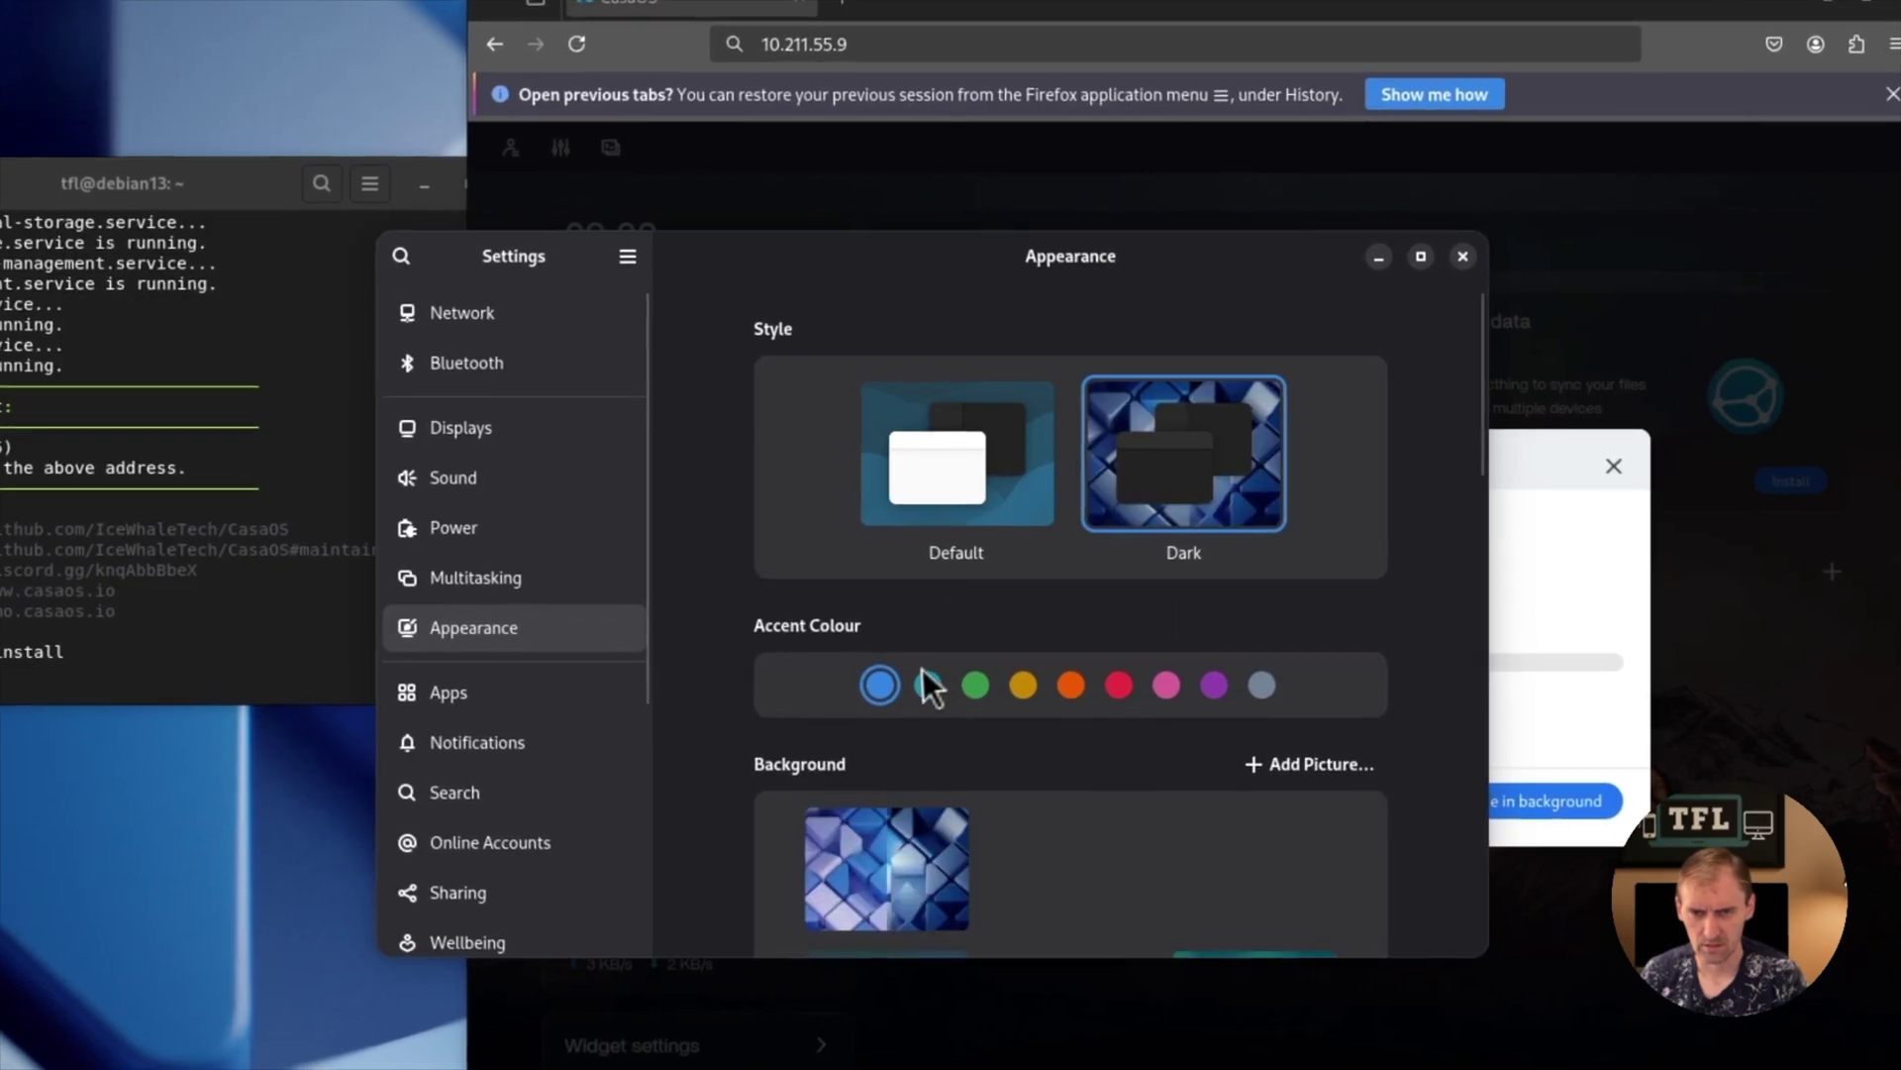
{"action": "left_click", "coordinate": [926, 683]}
{"action": "scroll", "coordinate": [990, 614], "scroll_direction": "down", "scroll_amount": 5}
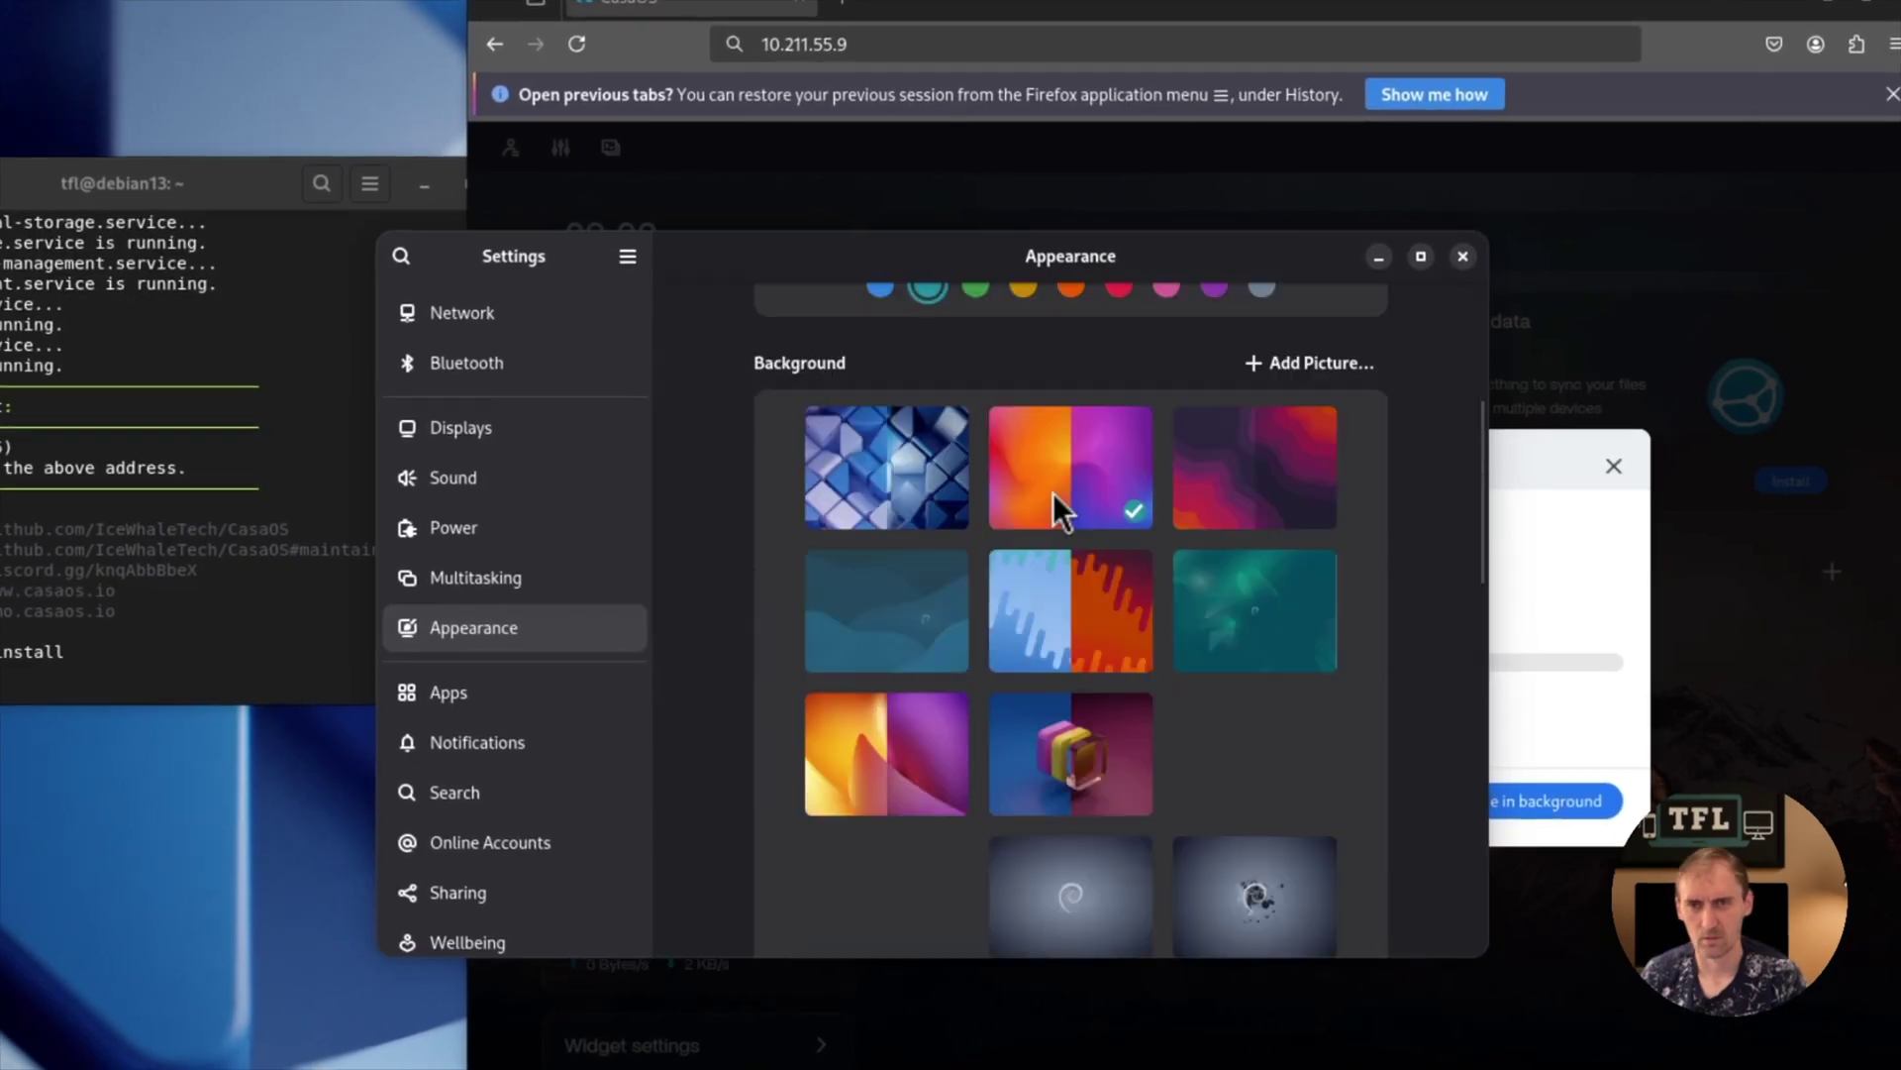
{"action": "left_click", "coordinate": [1053, 491]}
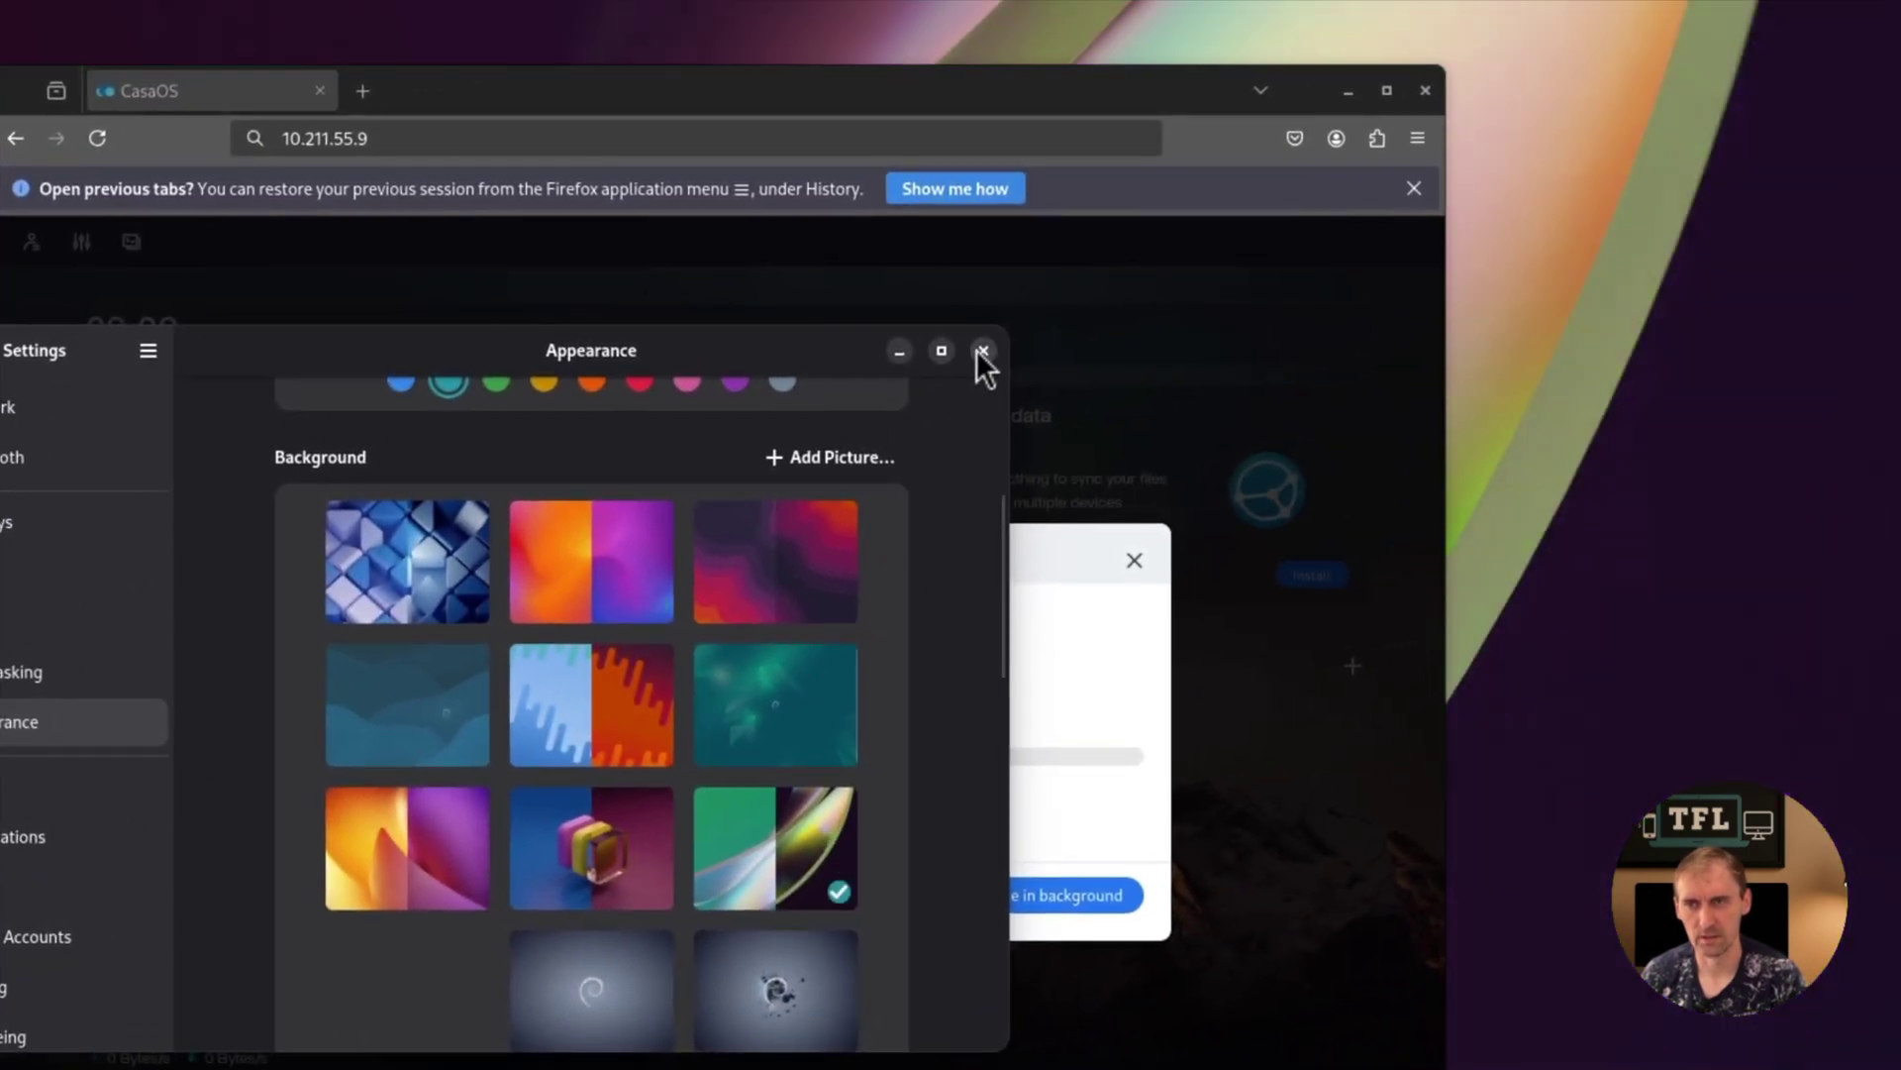
{"action": "left_click", "coordinate": [982, 351]}
{"action": "left_click", "coordinate": [1348, 92]}
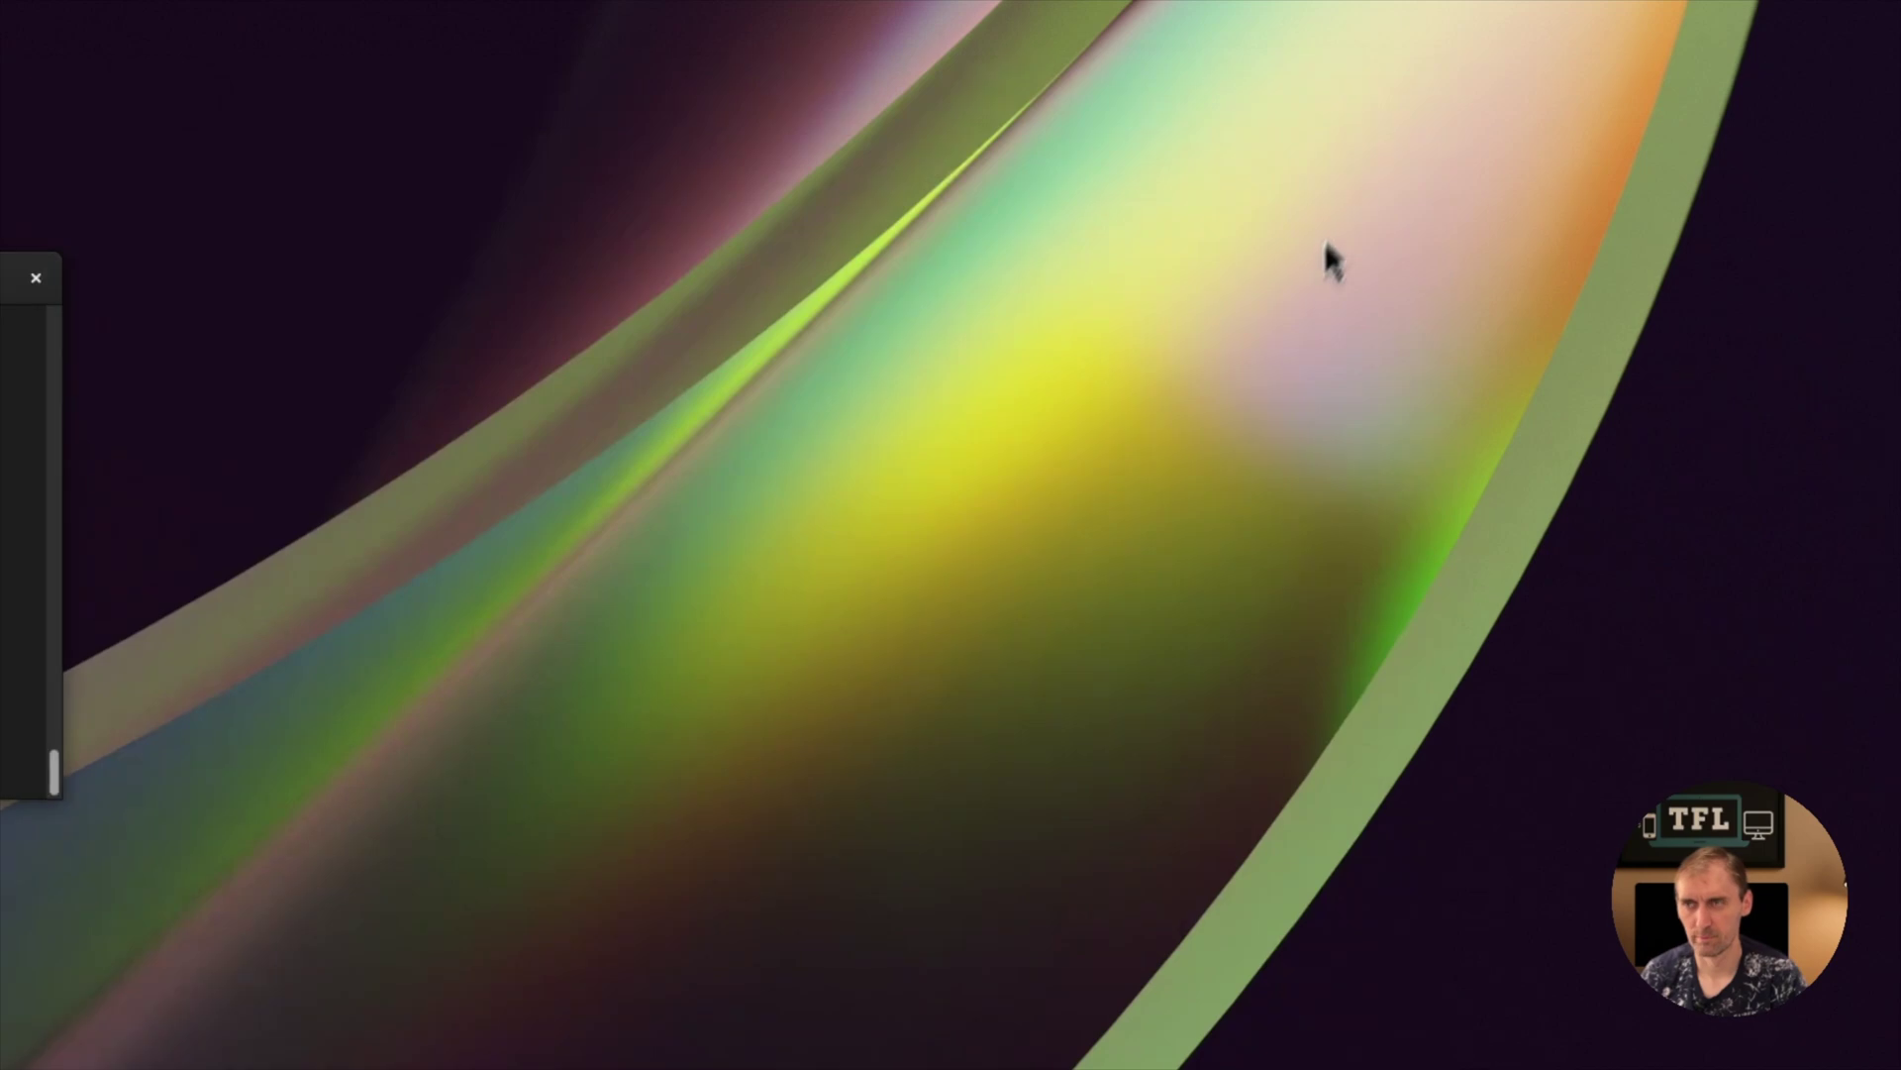
{"action": "left_click", "coordinate": [1840, 15]}
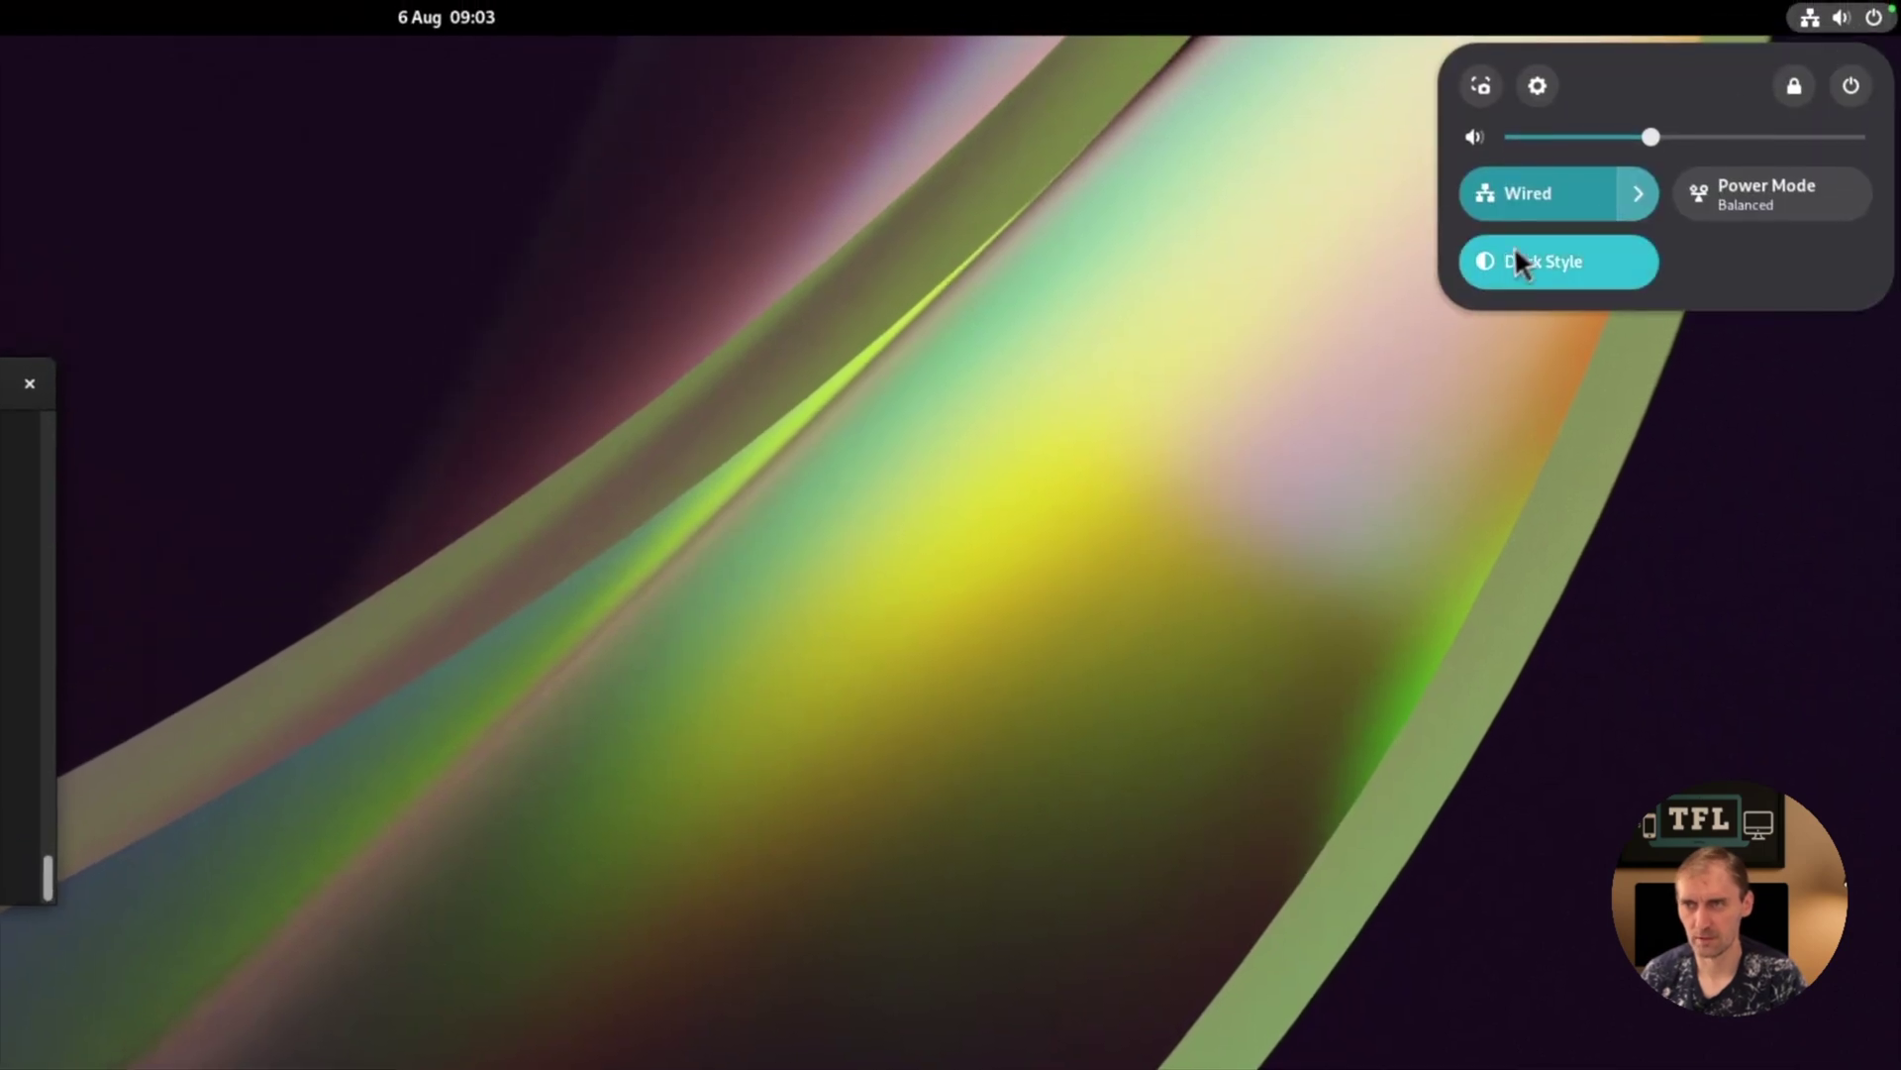
{"action": "left_click", "coordinate": [1502, 259]}
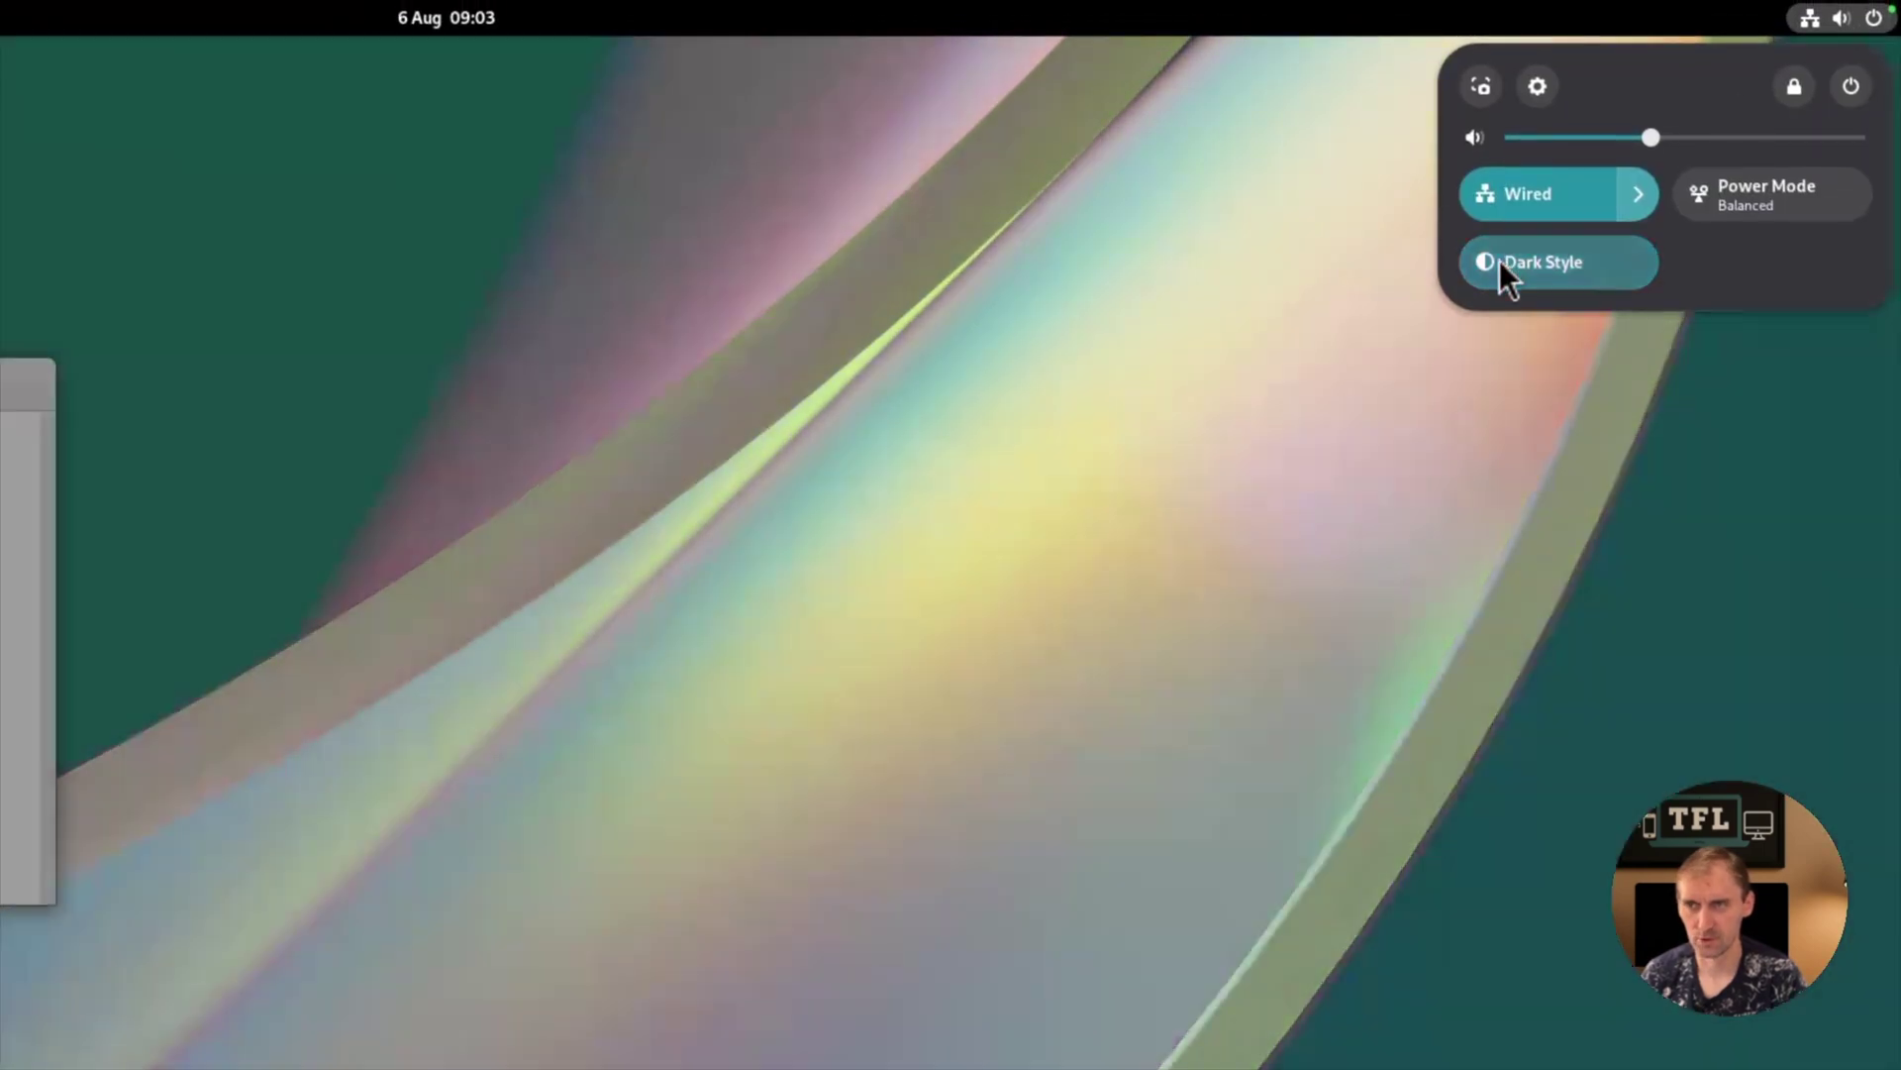
{"action": "left_click", "coordinate": [1499, 260]}
{"action": "left_click", "coordinate": [1499, 259]}
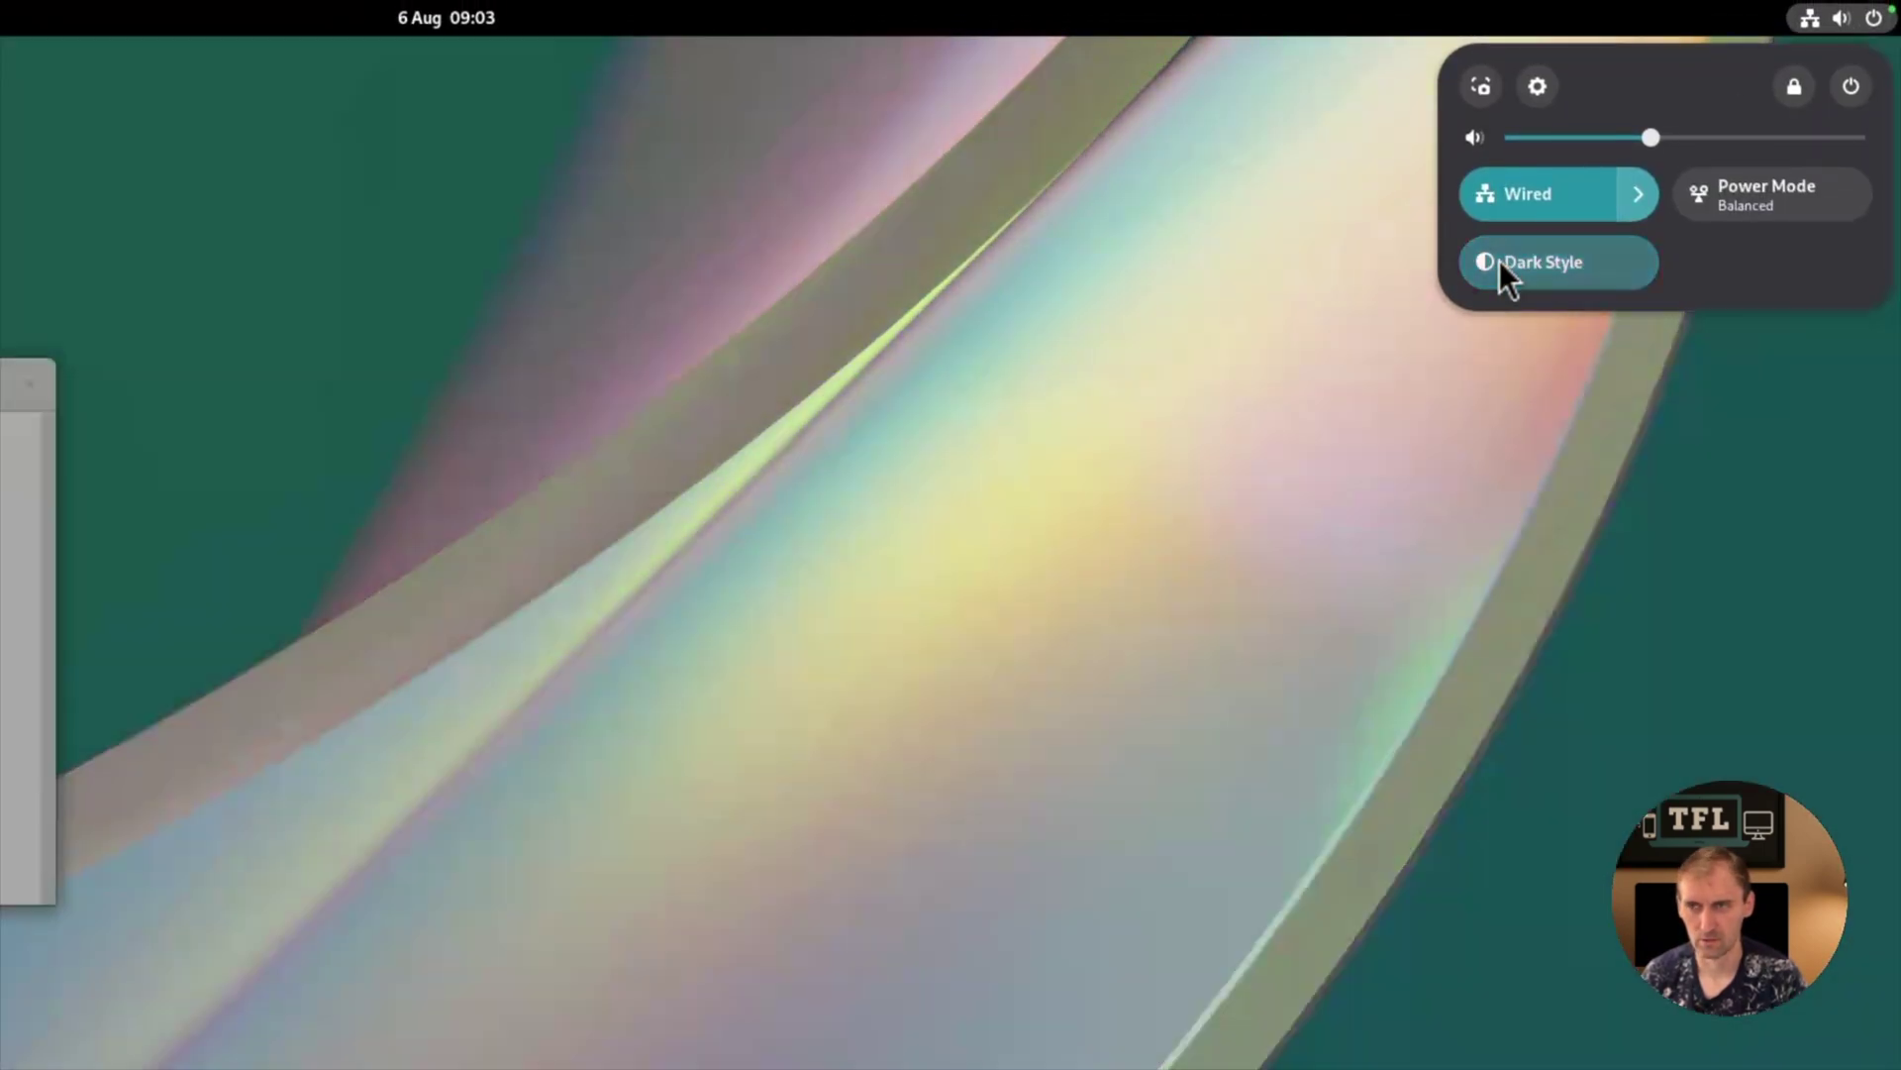
{"action": "left_click", "coordinate": [1499, 259]}
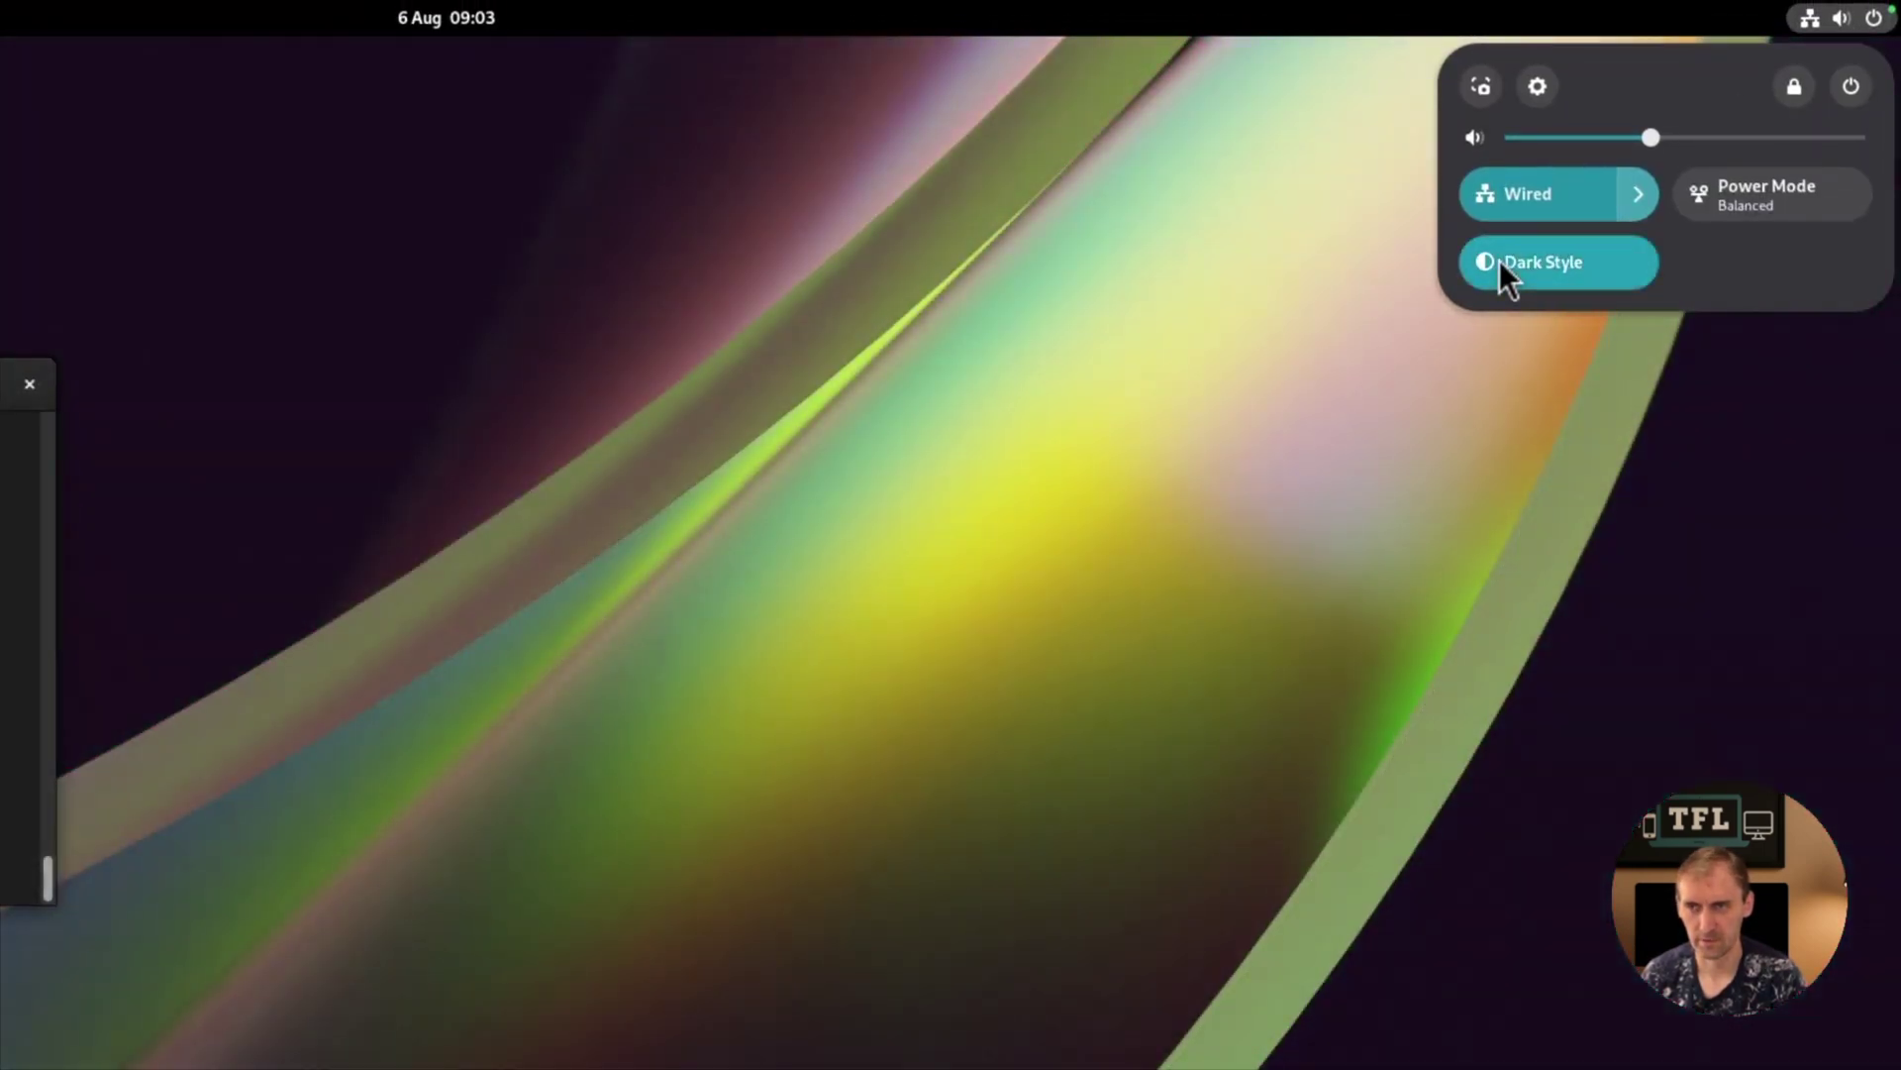
{"action": "left_click", "coordinate": [1120, 373]}
{"action": "mouse_move", "coordinate": [976, 1040]}
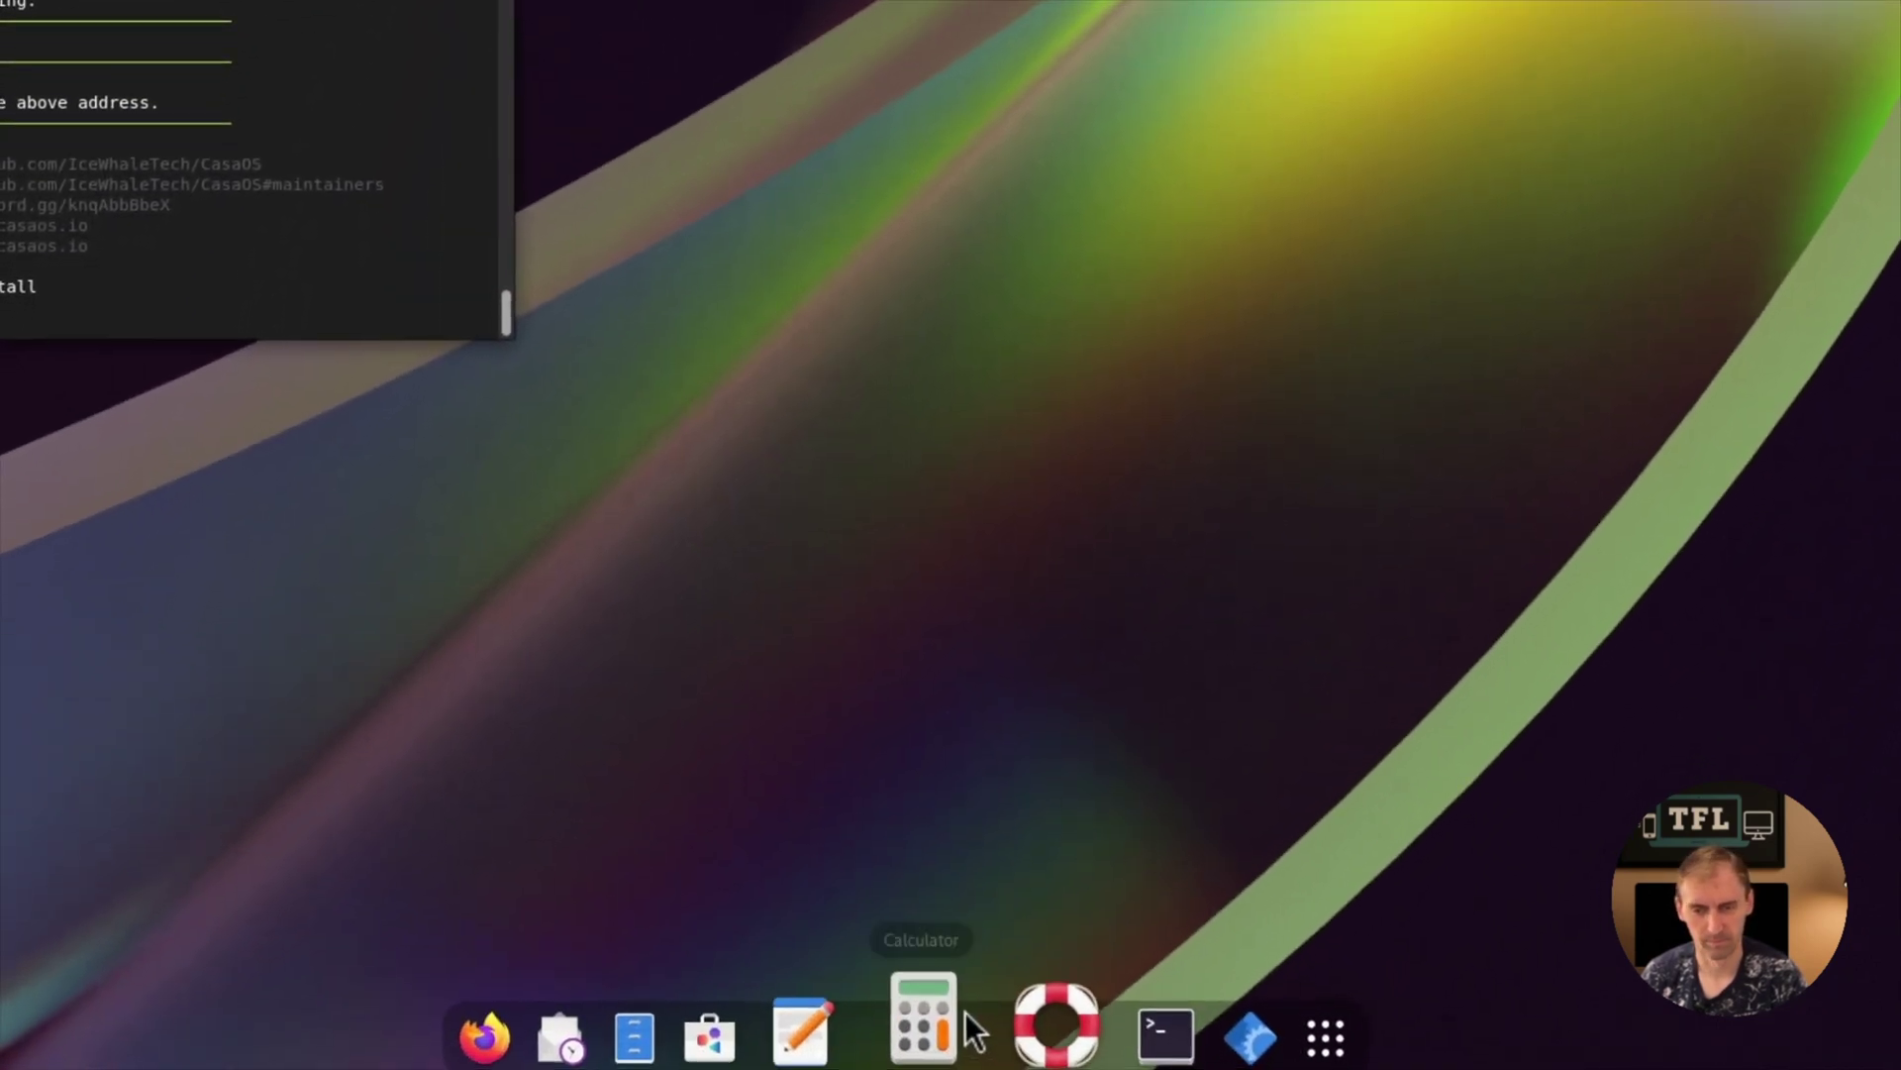
{"action": "left_click", "coordinate": [1263, 1015]}
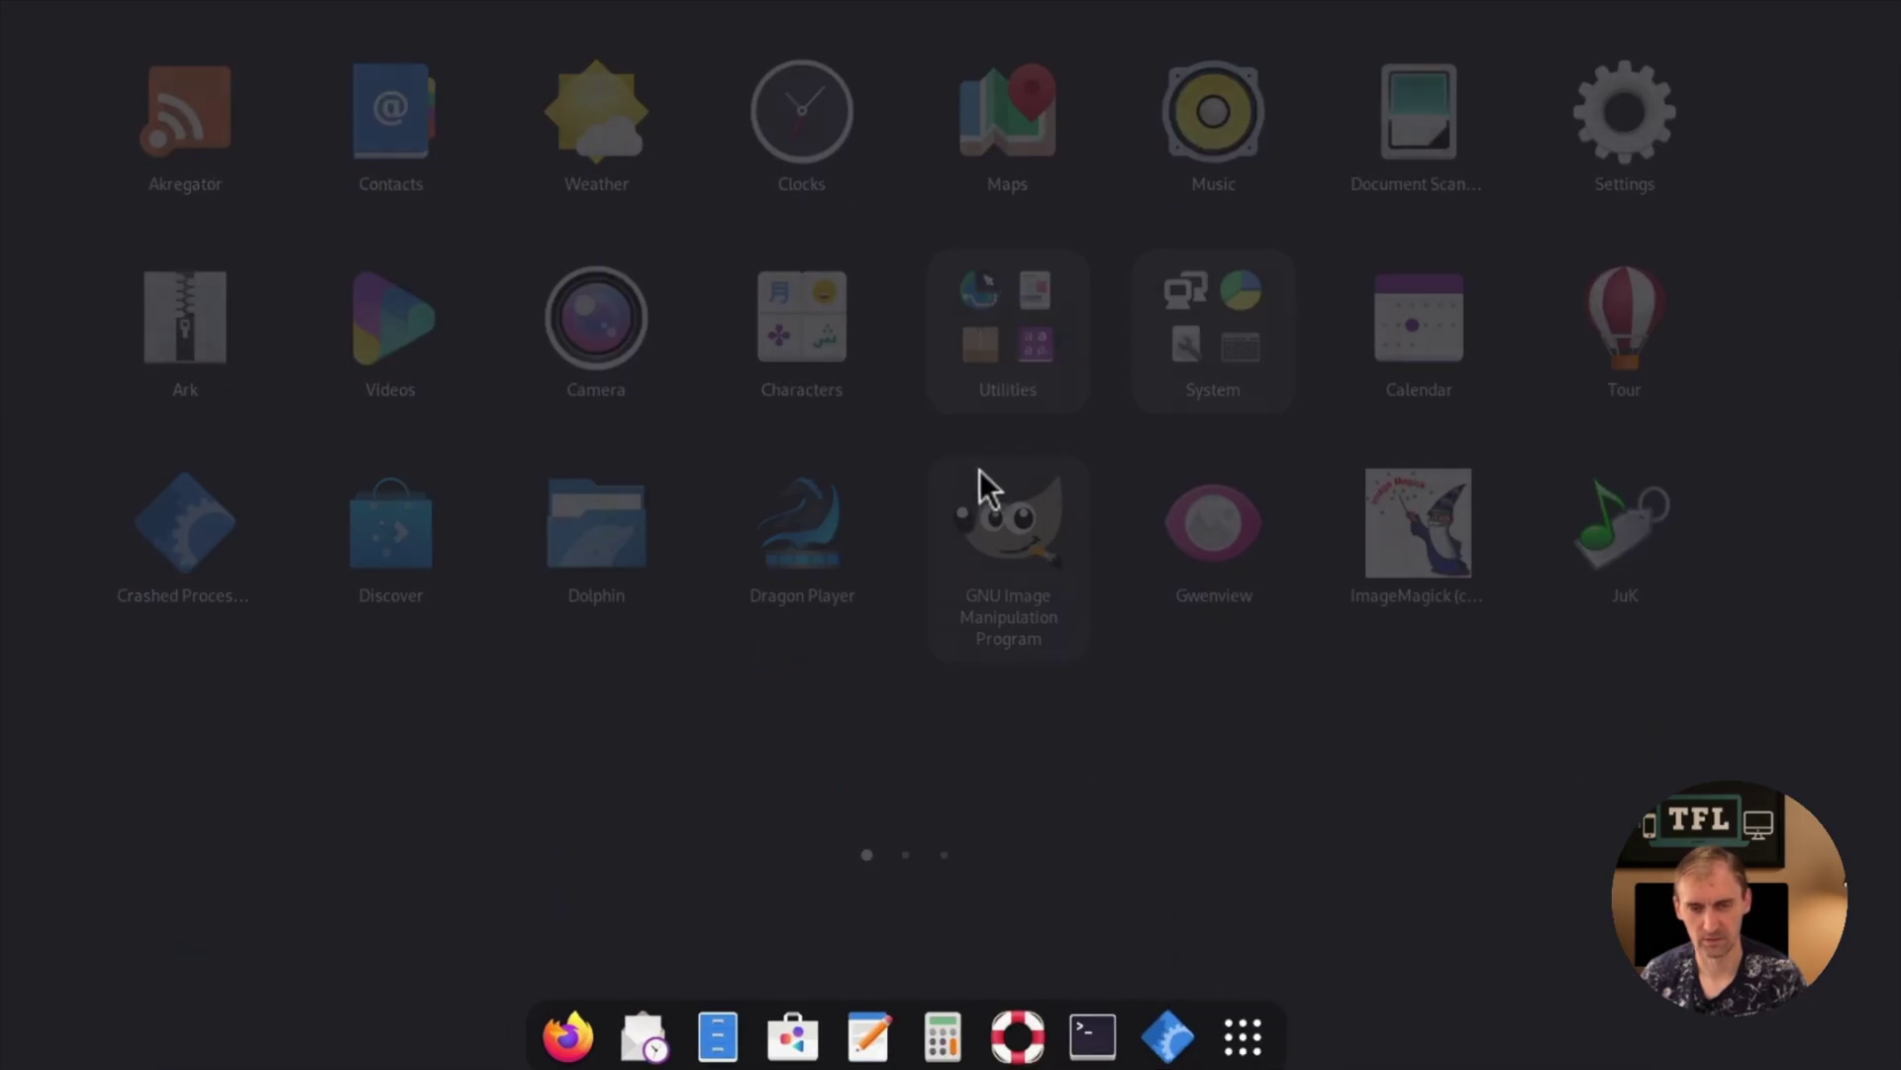
{"action": "type", "text": "se"}
- Dismiss the app search, view the System page in GNOME Settings, then close Settings
{"action": "key", "text": "Escape"}
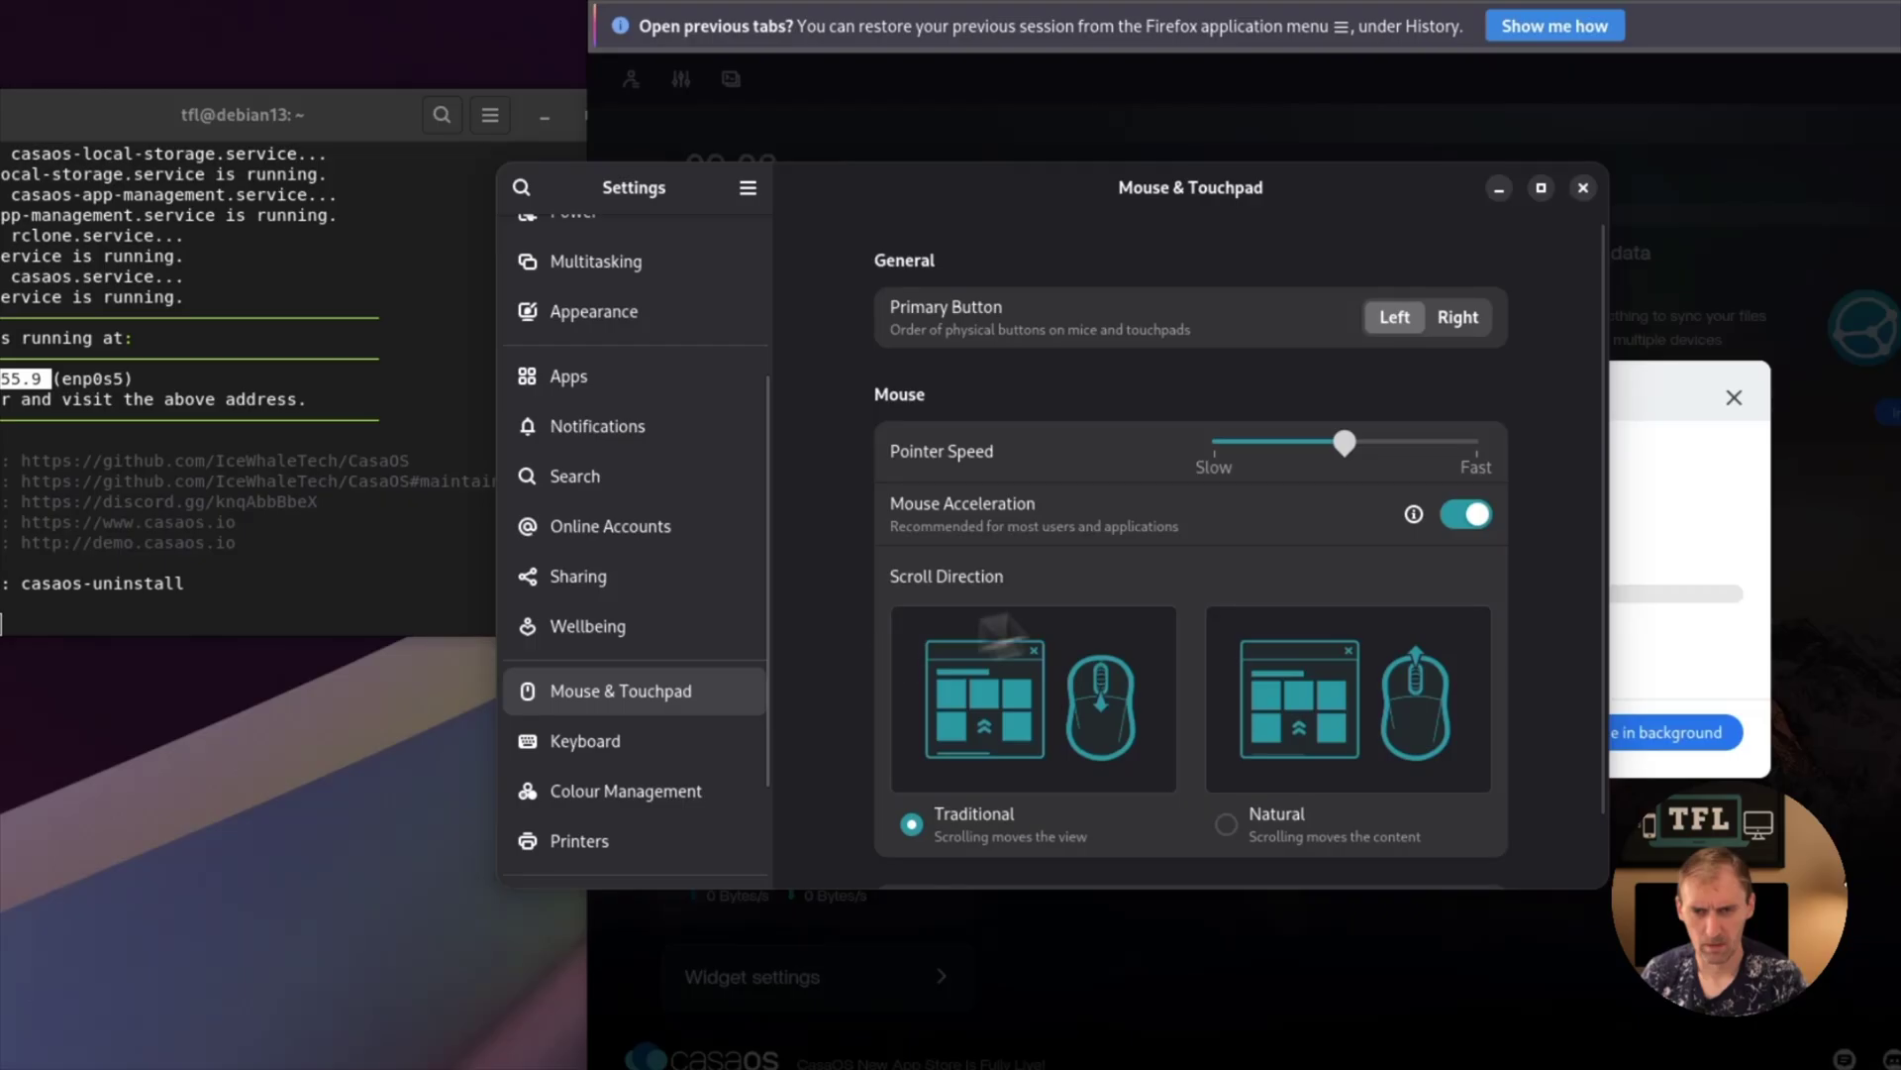
{"action": "scroll", "coordinate": [1221, 574], "scroll_direction": "down", "scroll_amount": 1}
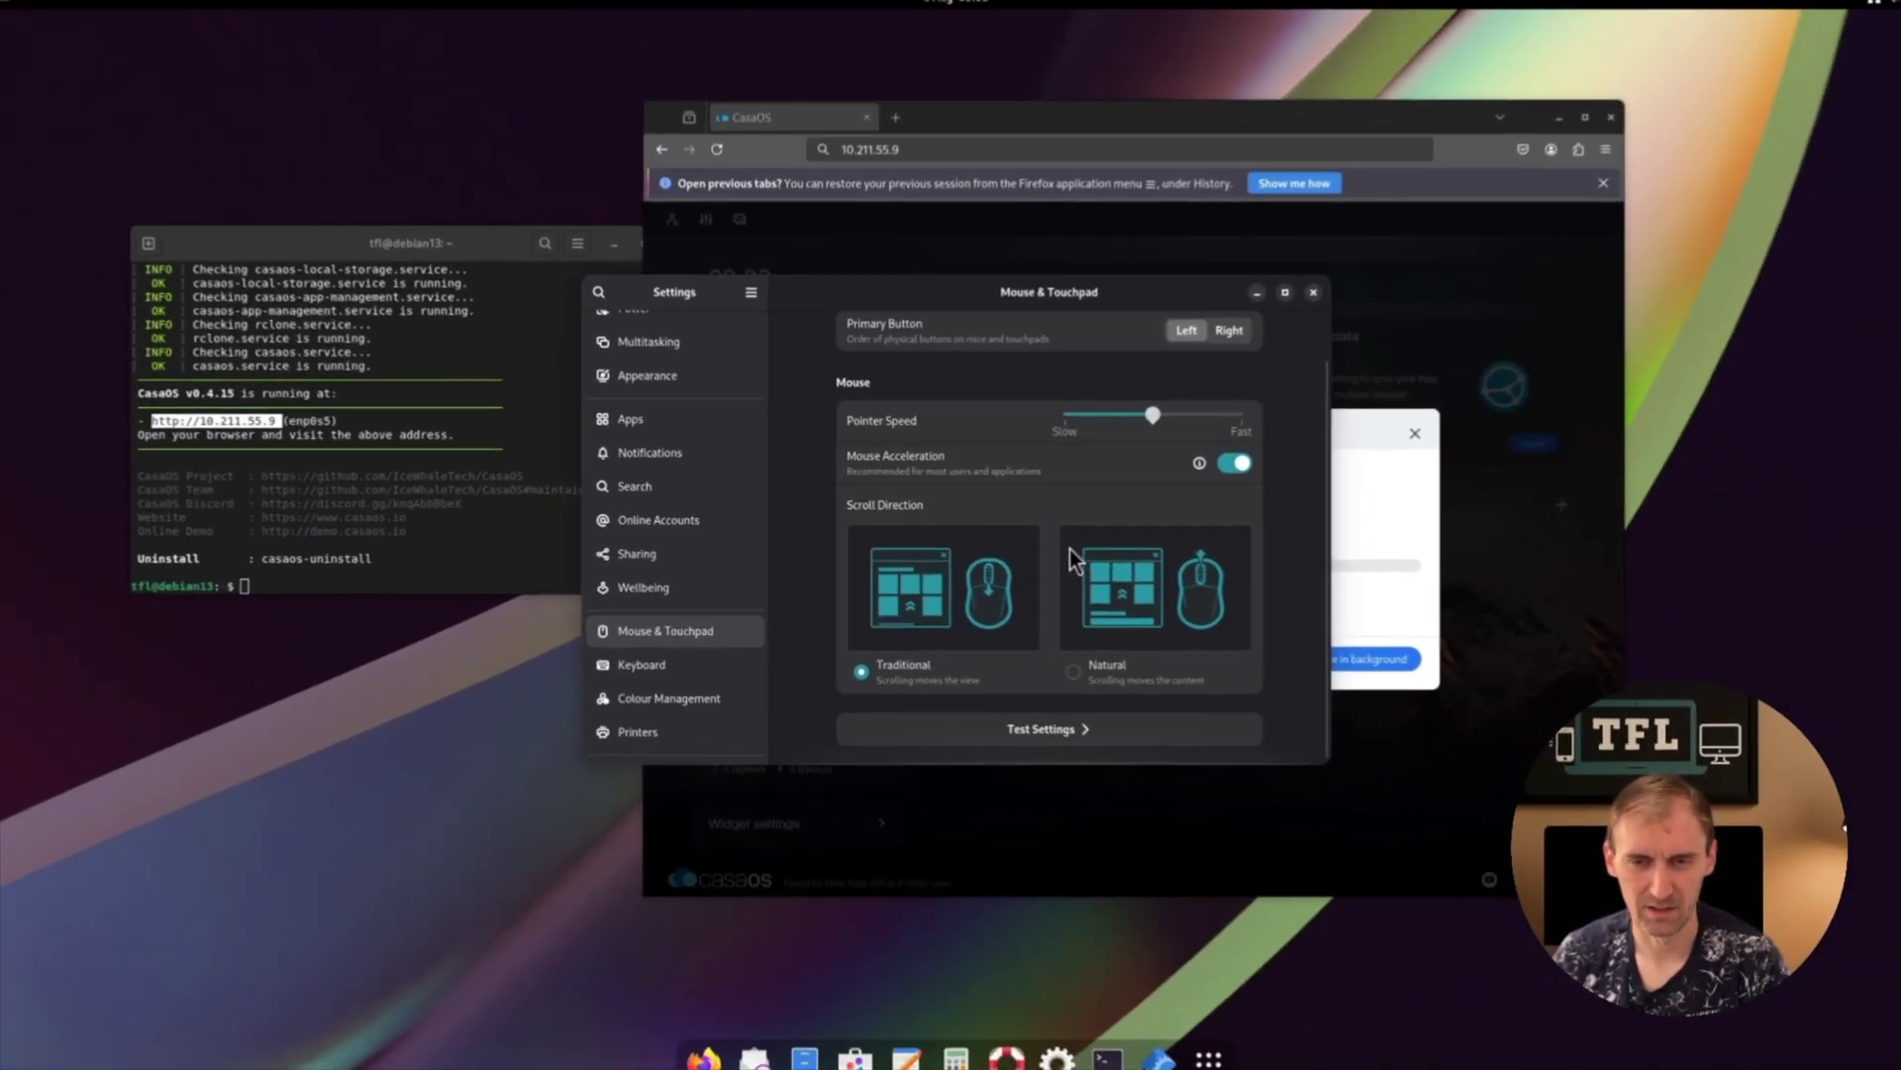
{"action": "scroll", "coordinate": [728, 596], "scroll_direction": "down", "scroll_amount": 2}
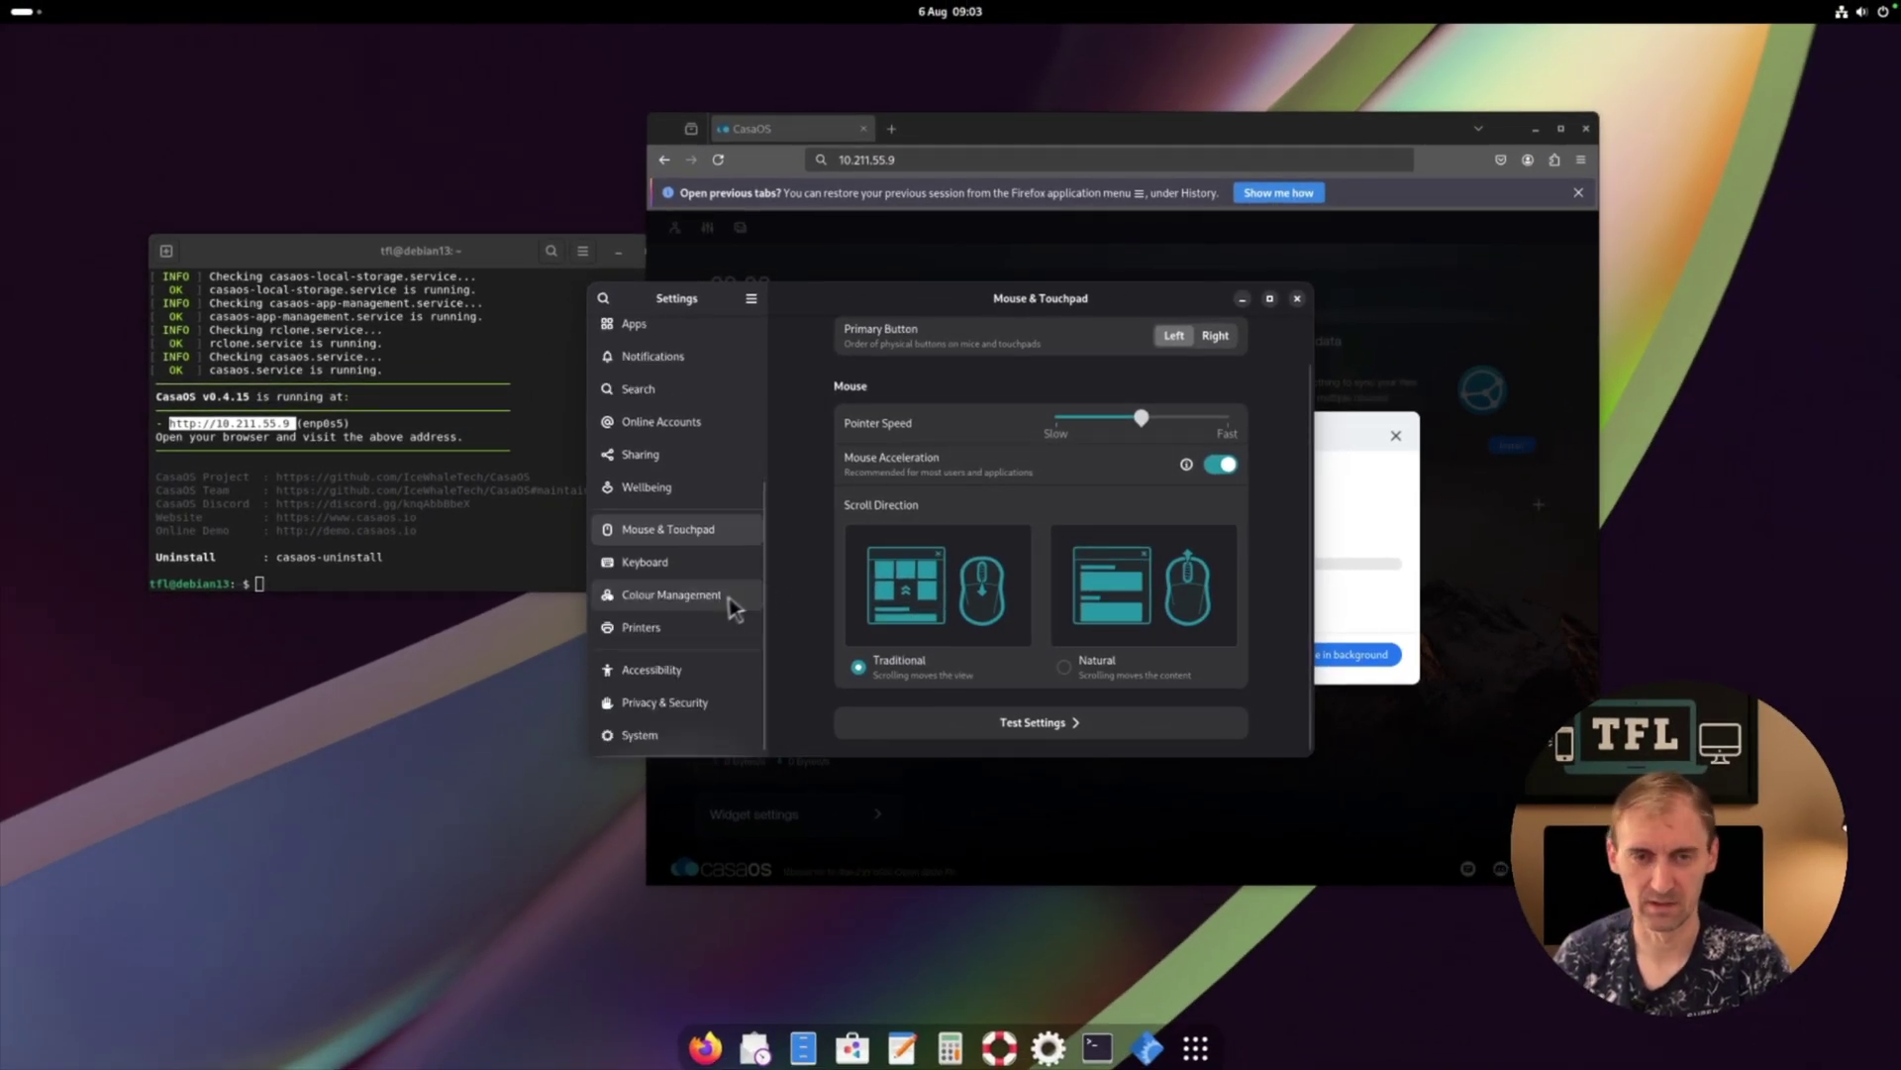
{"action": "left_click", "coordinate": [664, 728]}
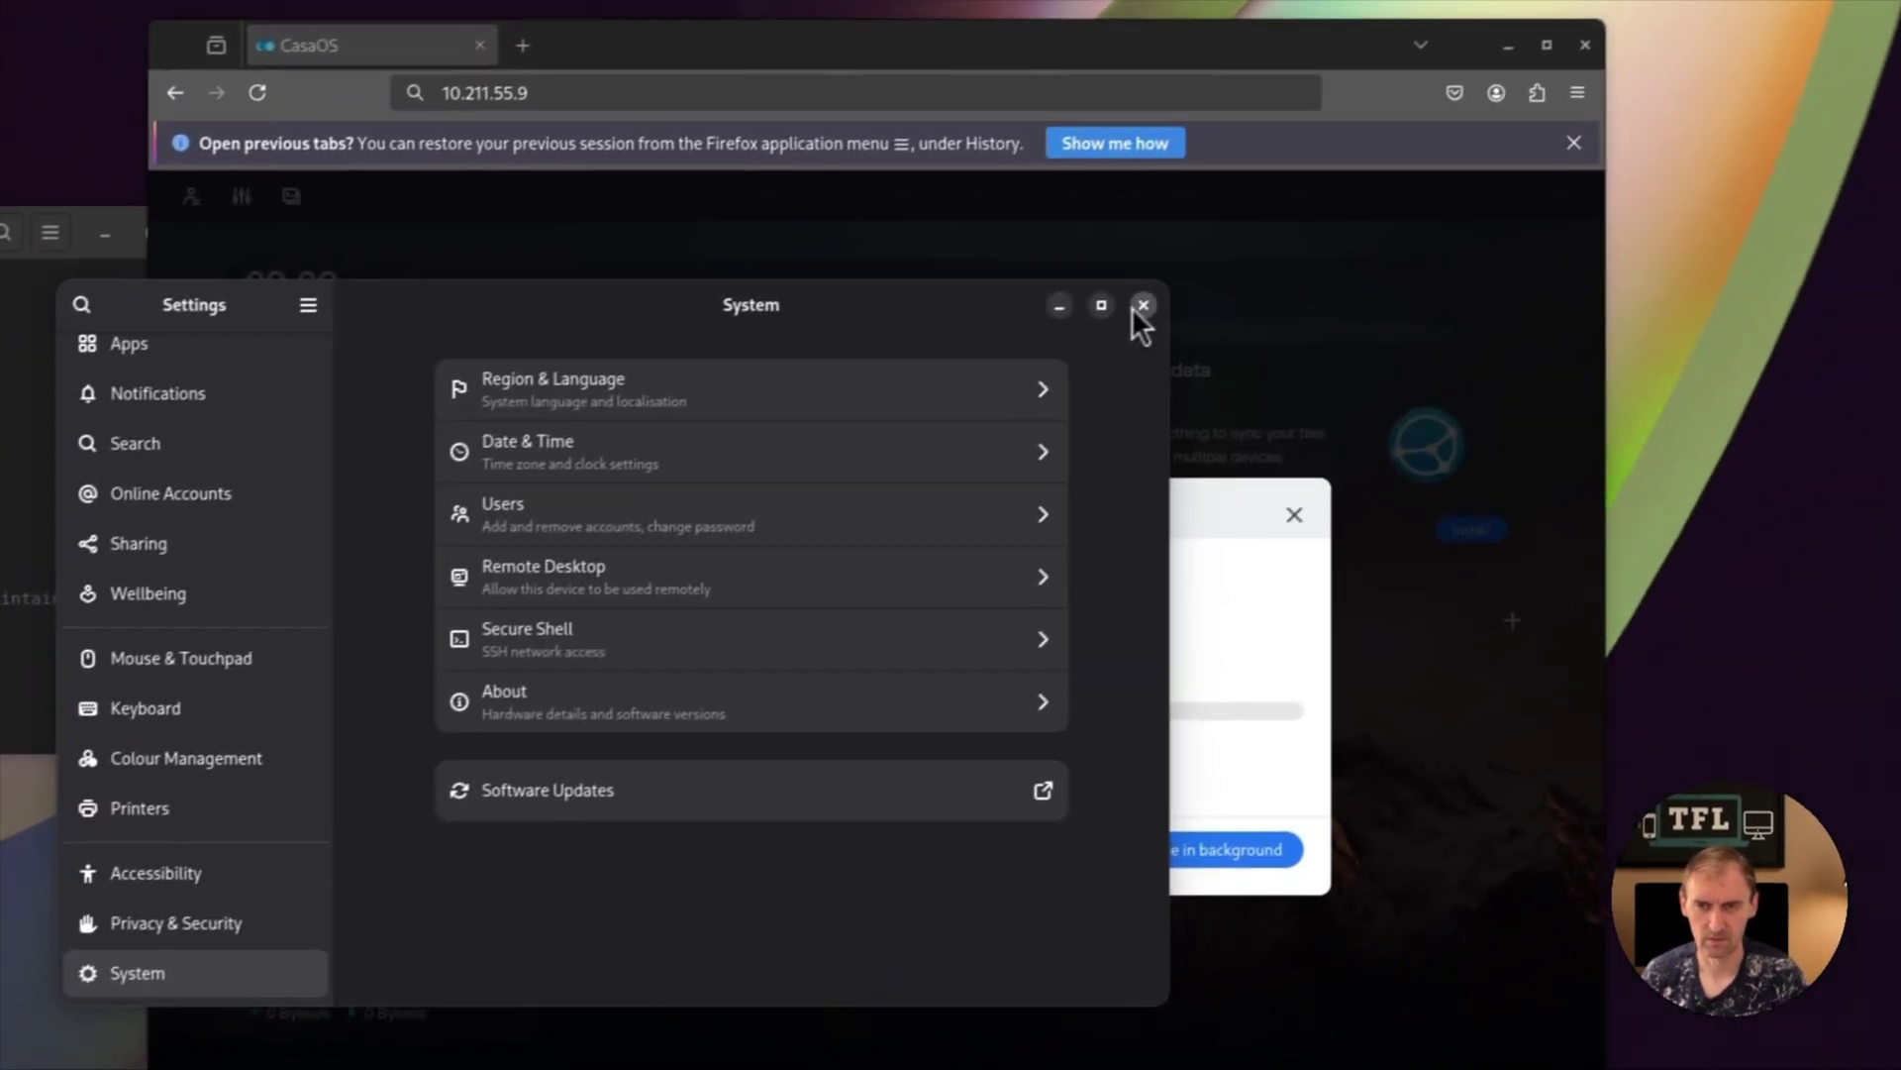
{"action": "left_click", "coordinate": [1461, 181]}
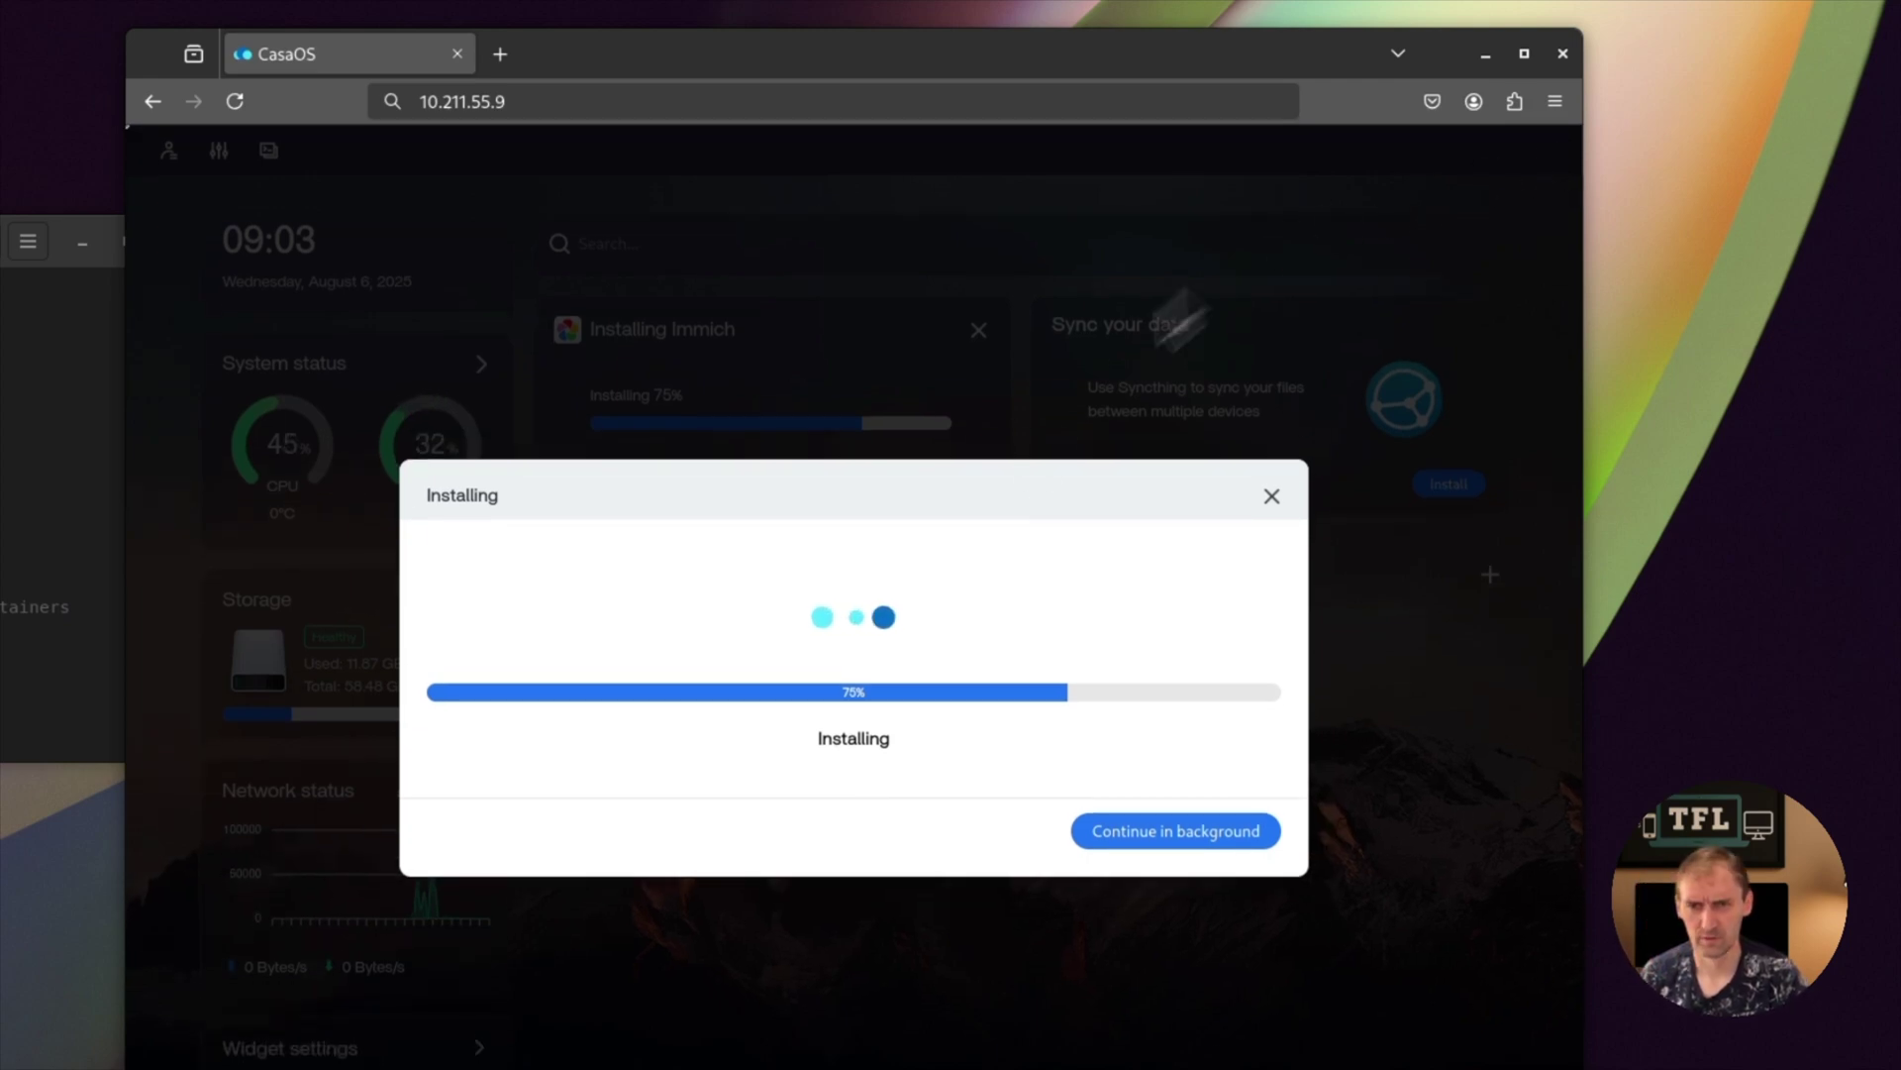
- Leave Immich installing in the background and install Jellyfin from the CasaOS App Store
{"action": "left_click", "coordinate": [1095, 829]}
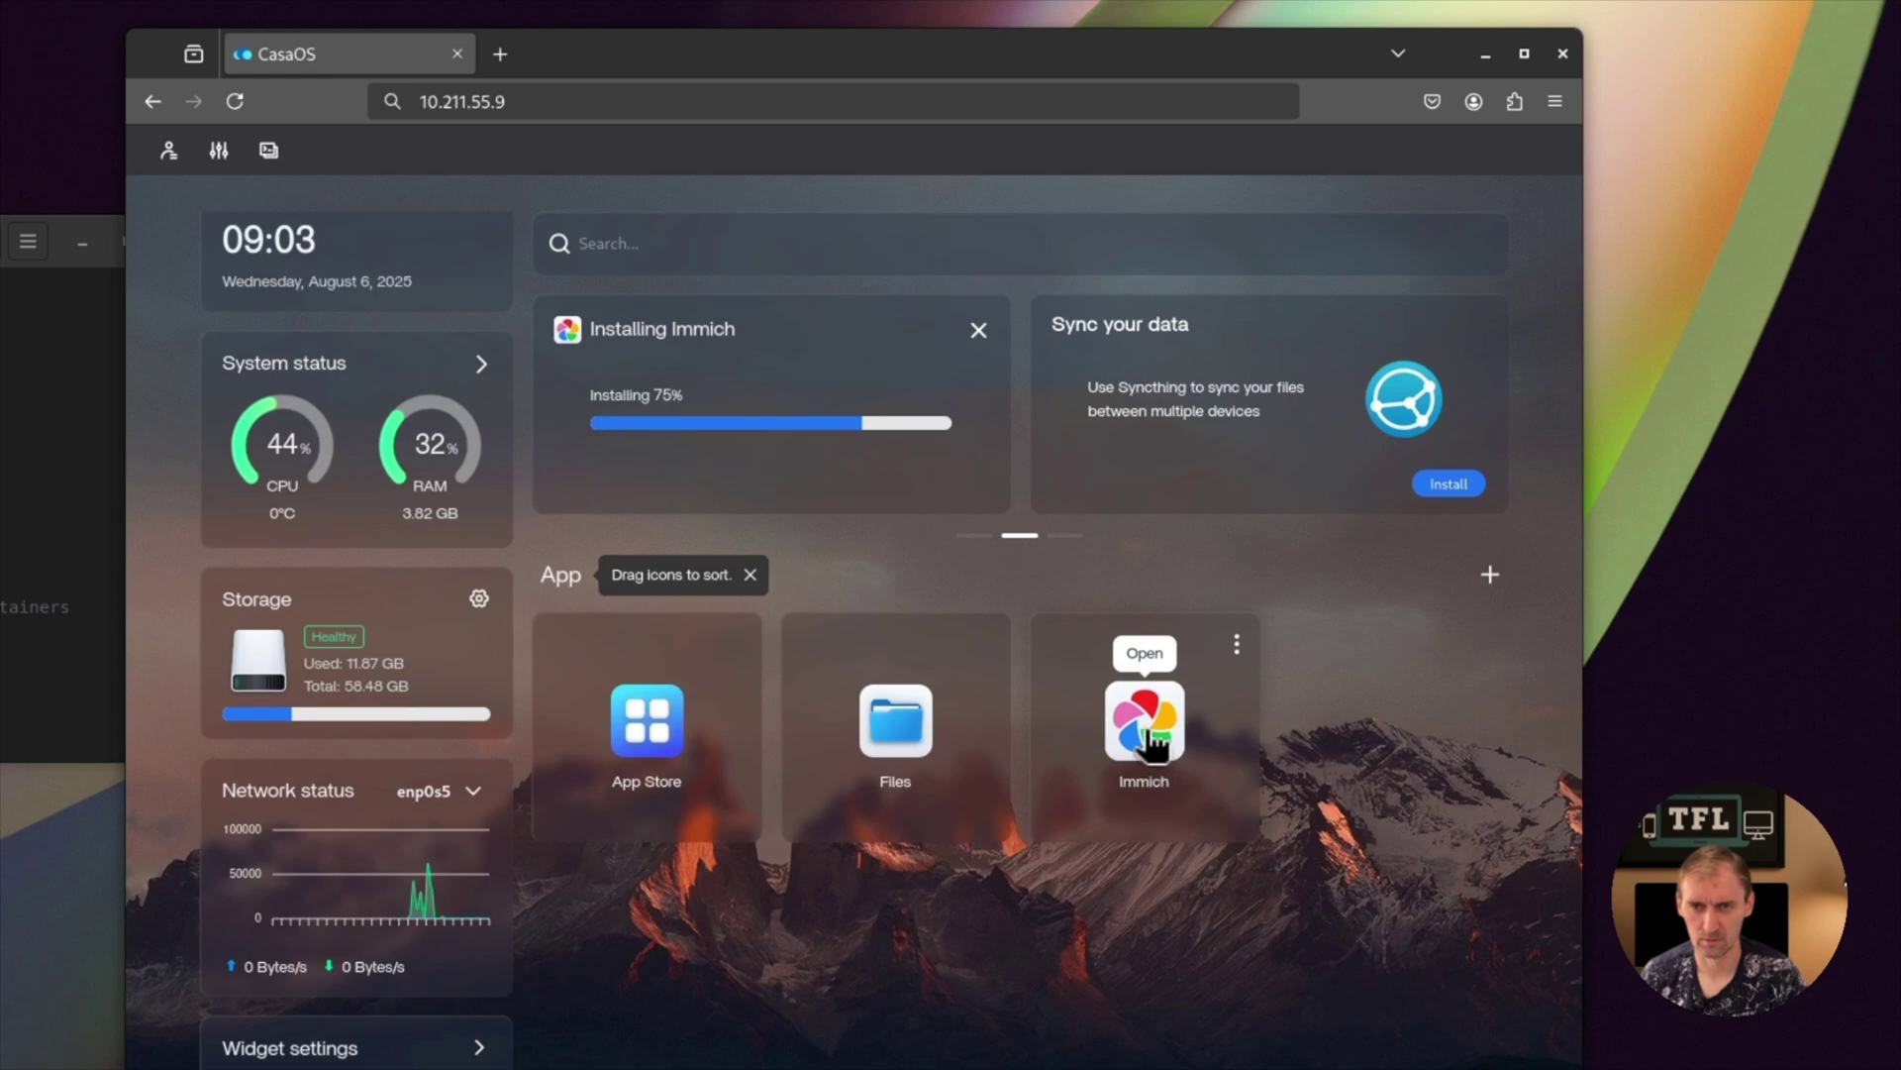
{"action": "left_click", "coordinate": [703, 743]}
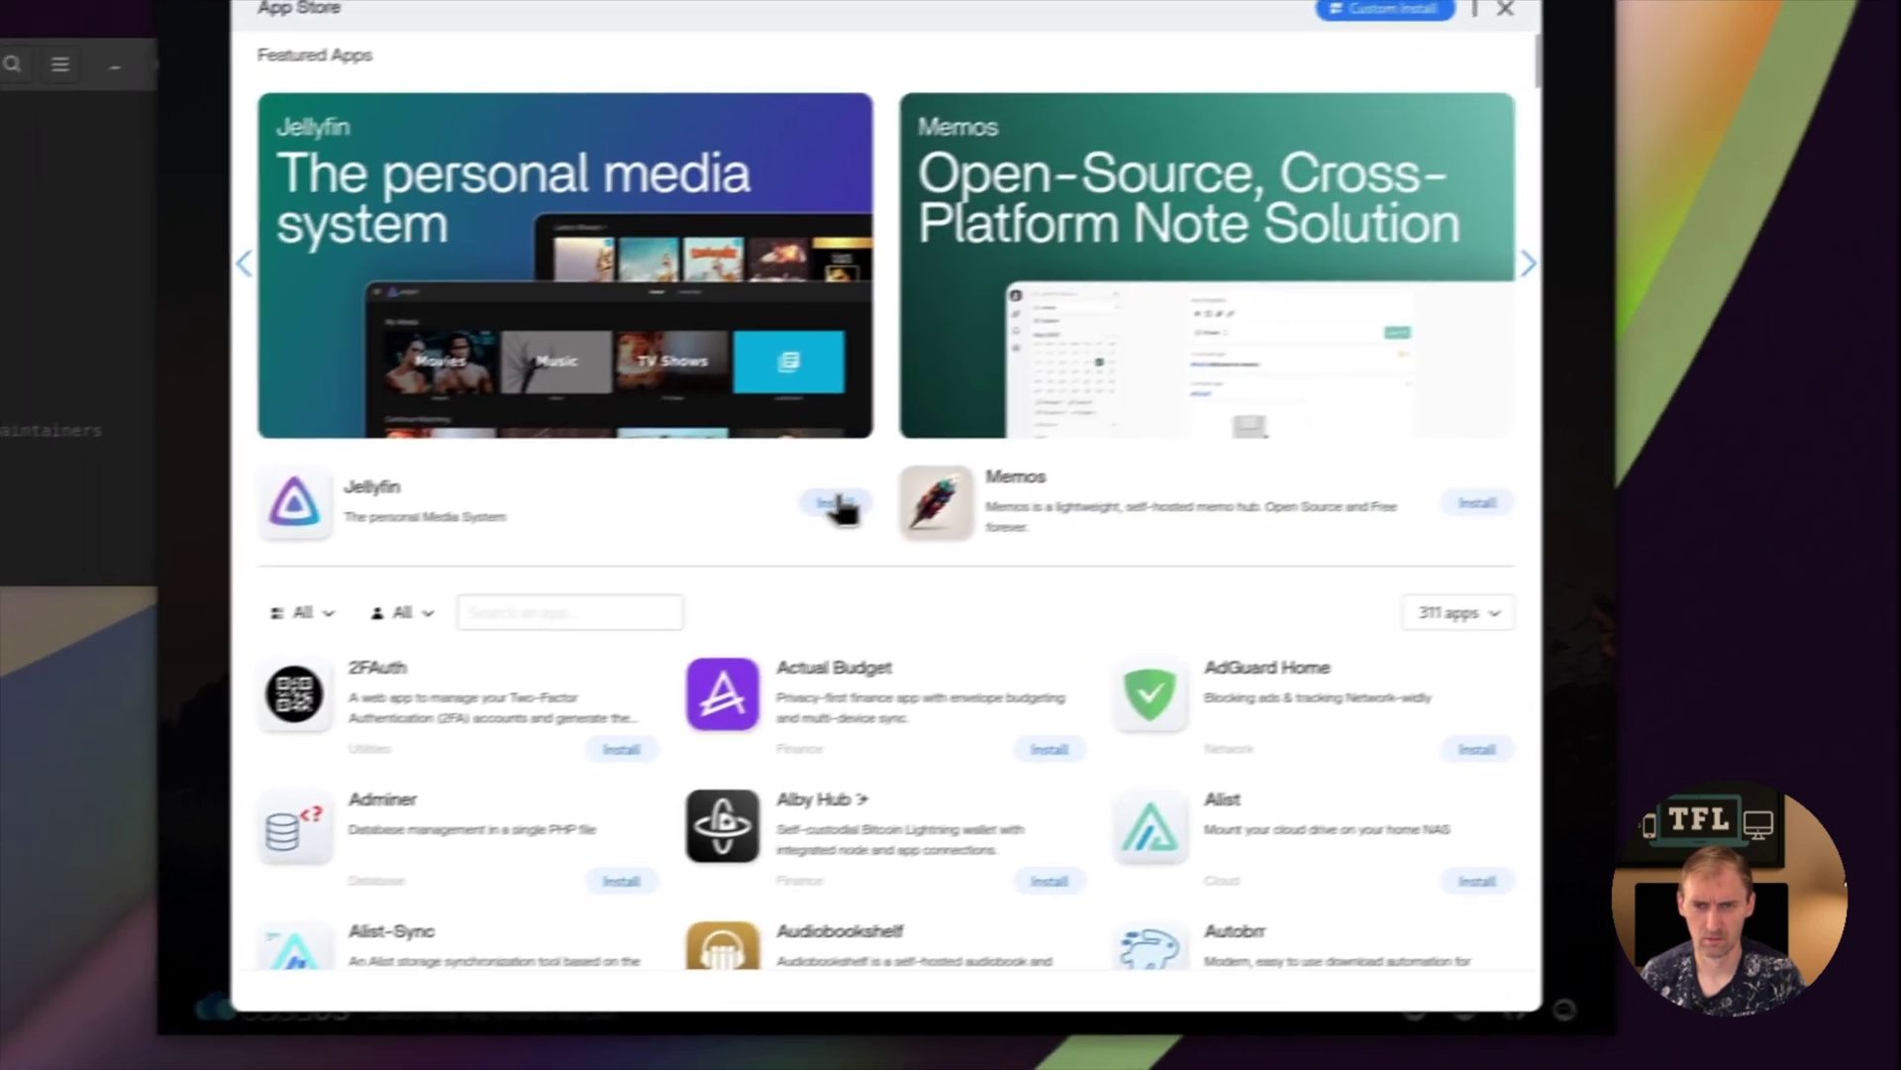
{"action": "left_click", "coordinate": [673, 539]}
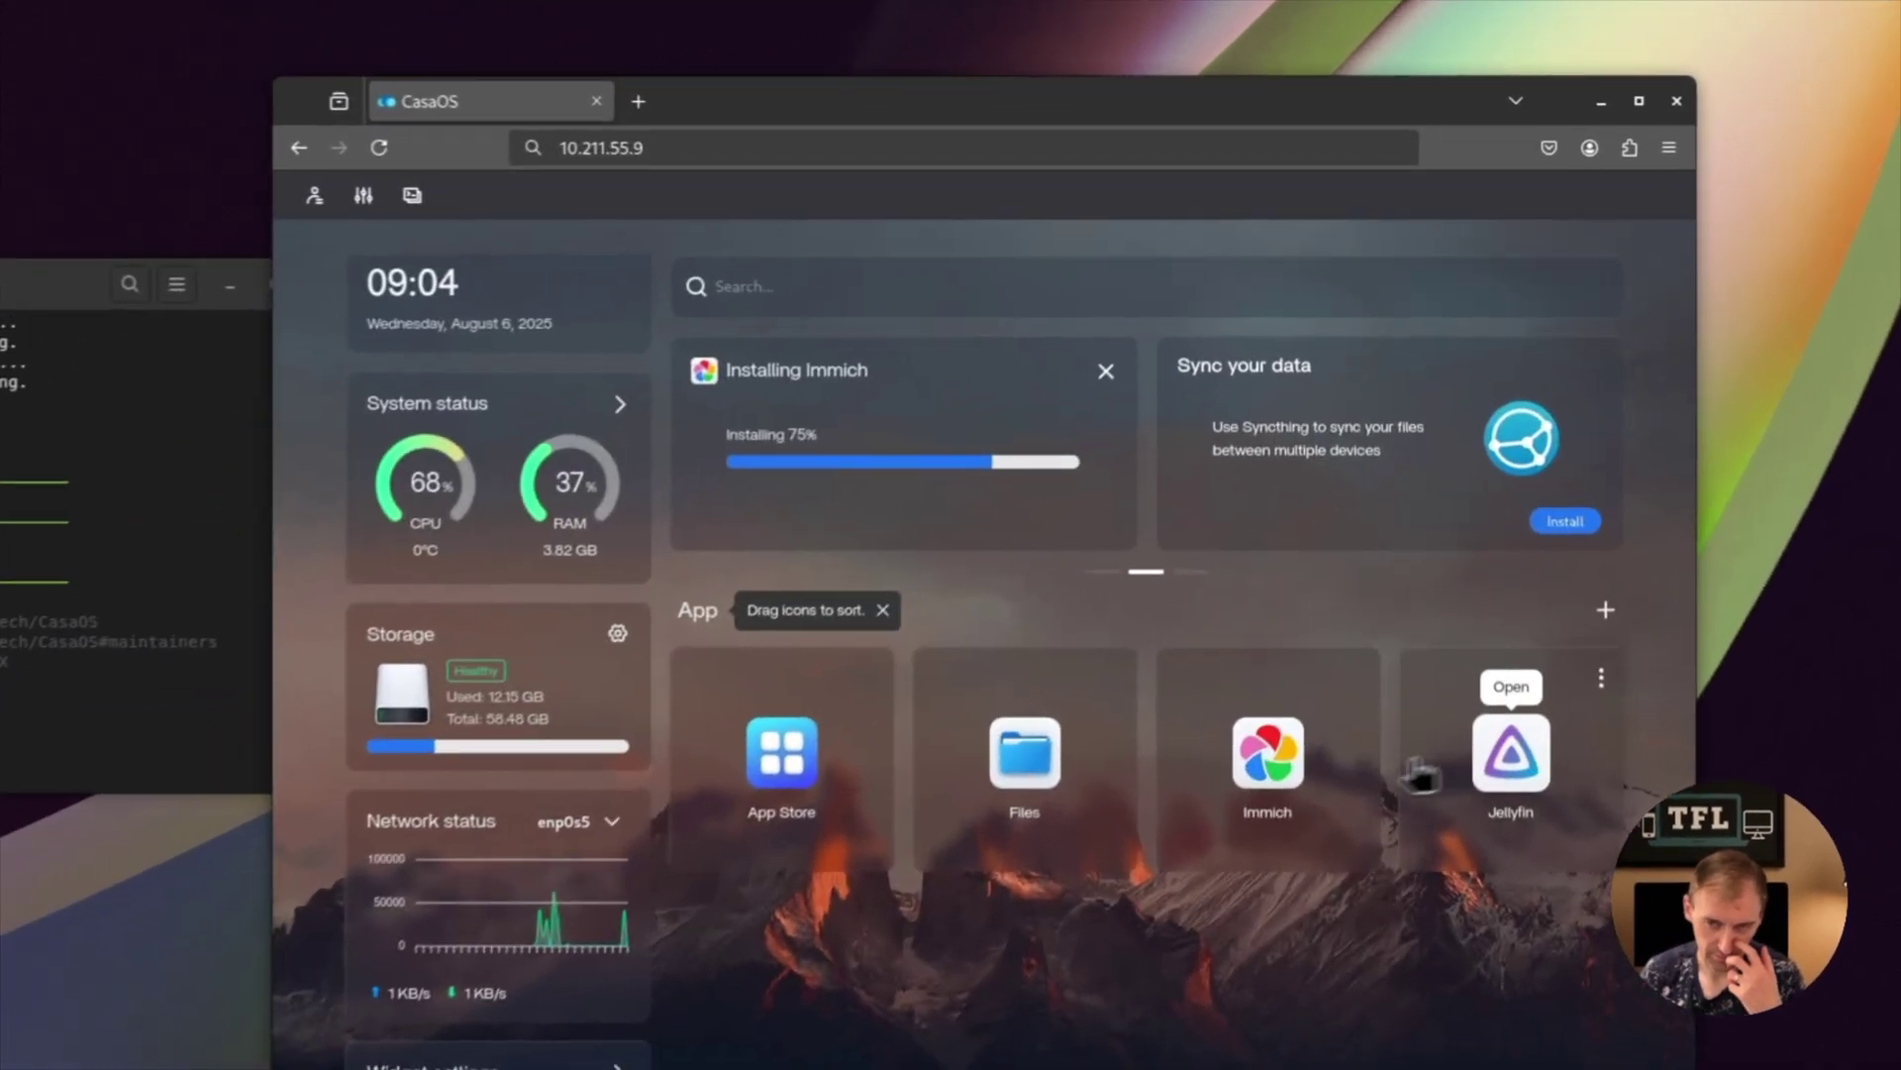
- Open Jellyfin's setup in English, close its tab, then begin Immich's first-time admin setup
{"action": "left_click", "coordinate": [1475, 566]}
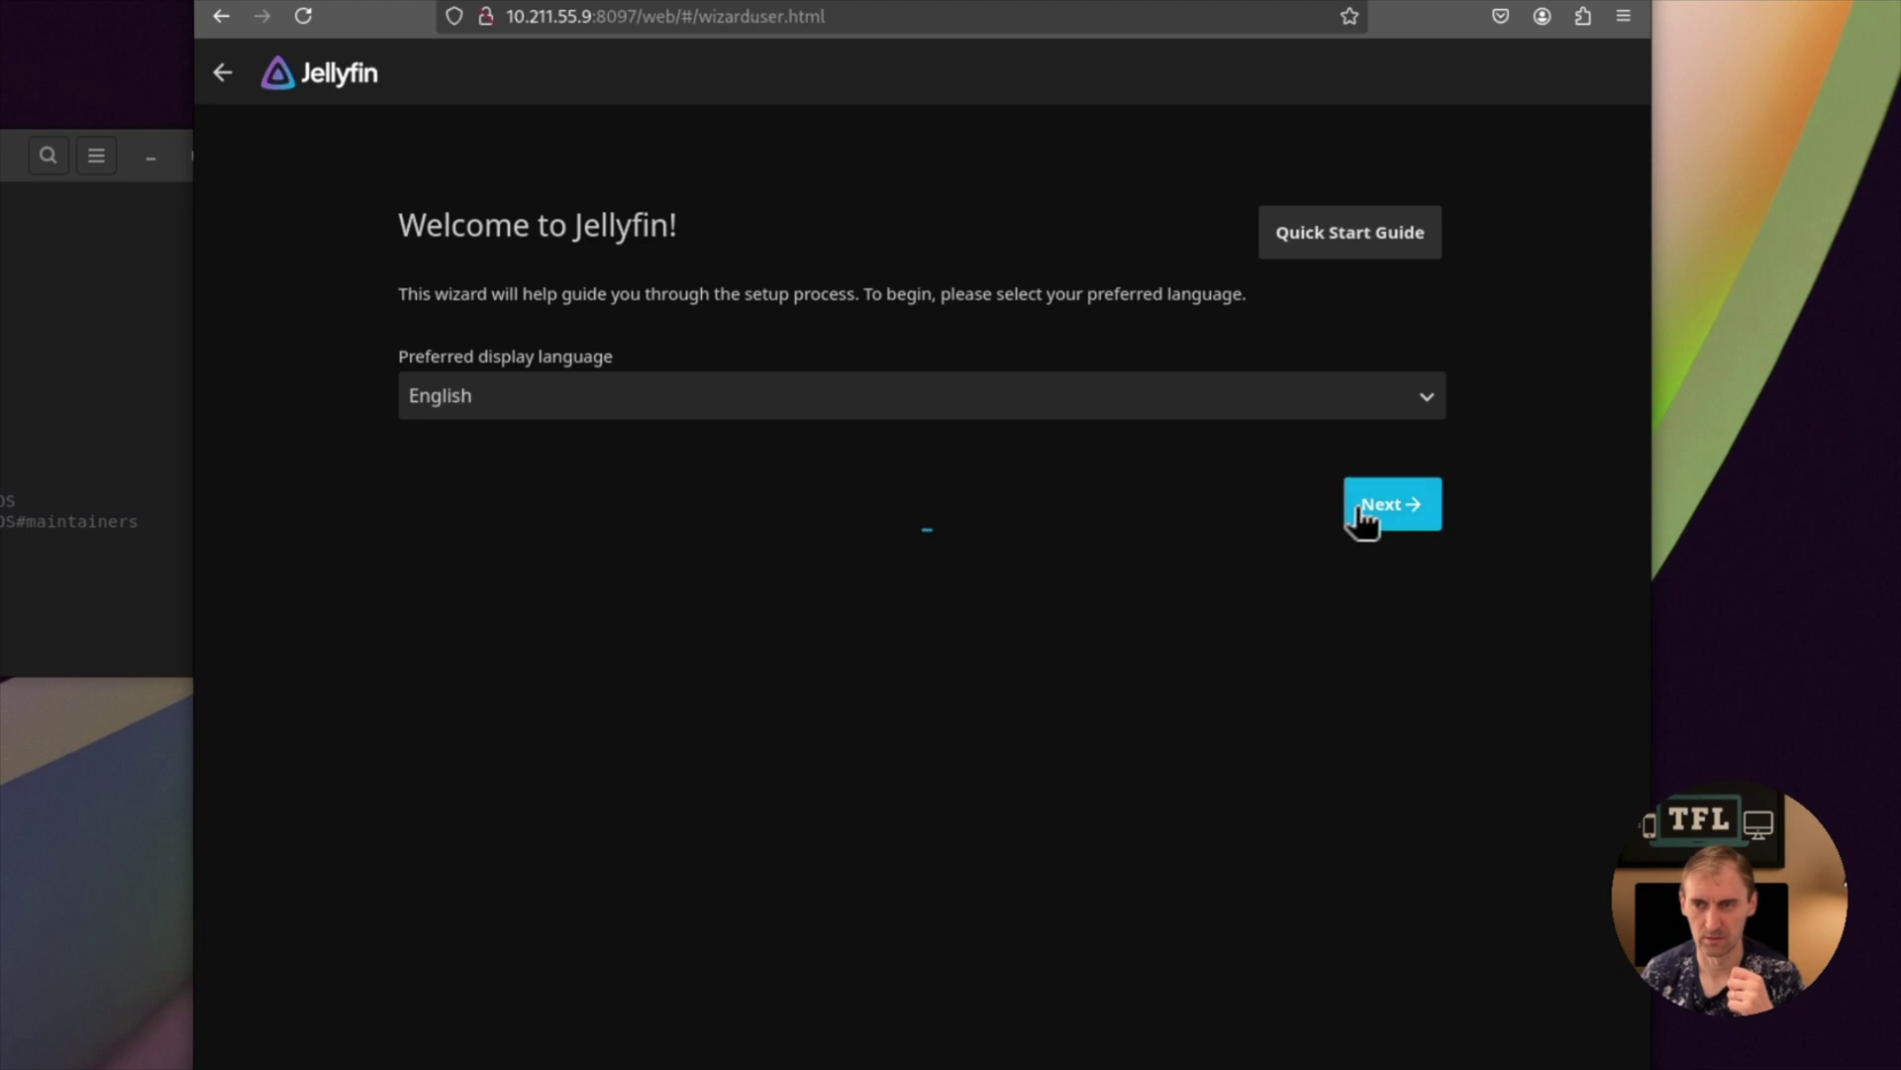
{"action": "left_click", "coordinate": [1371, 509]}
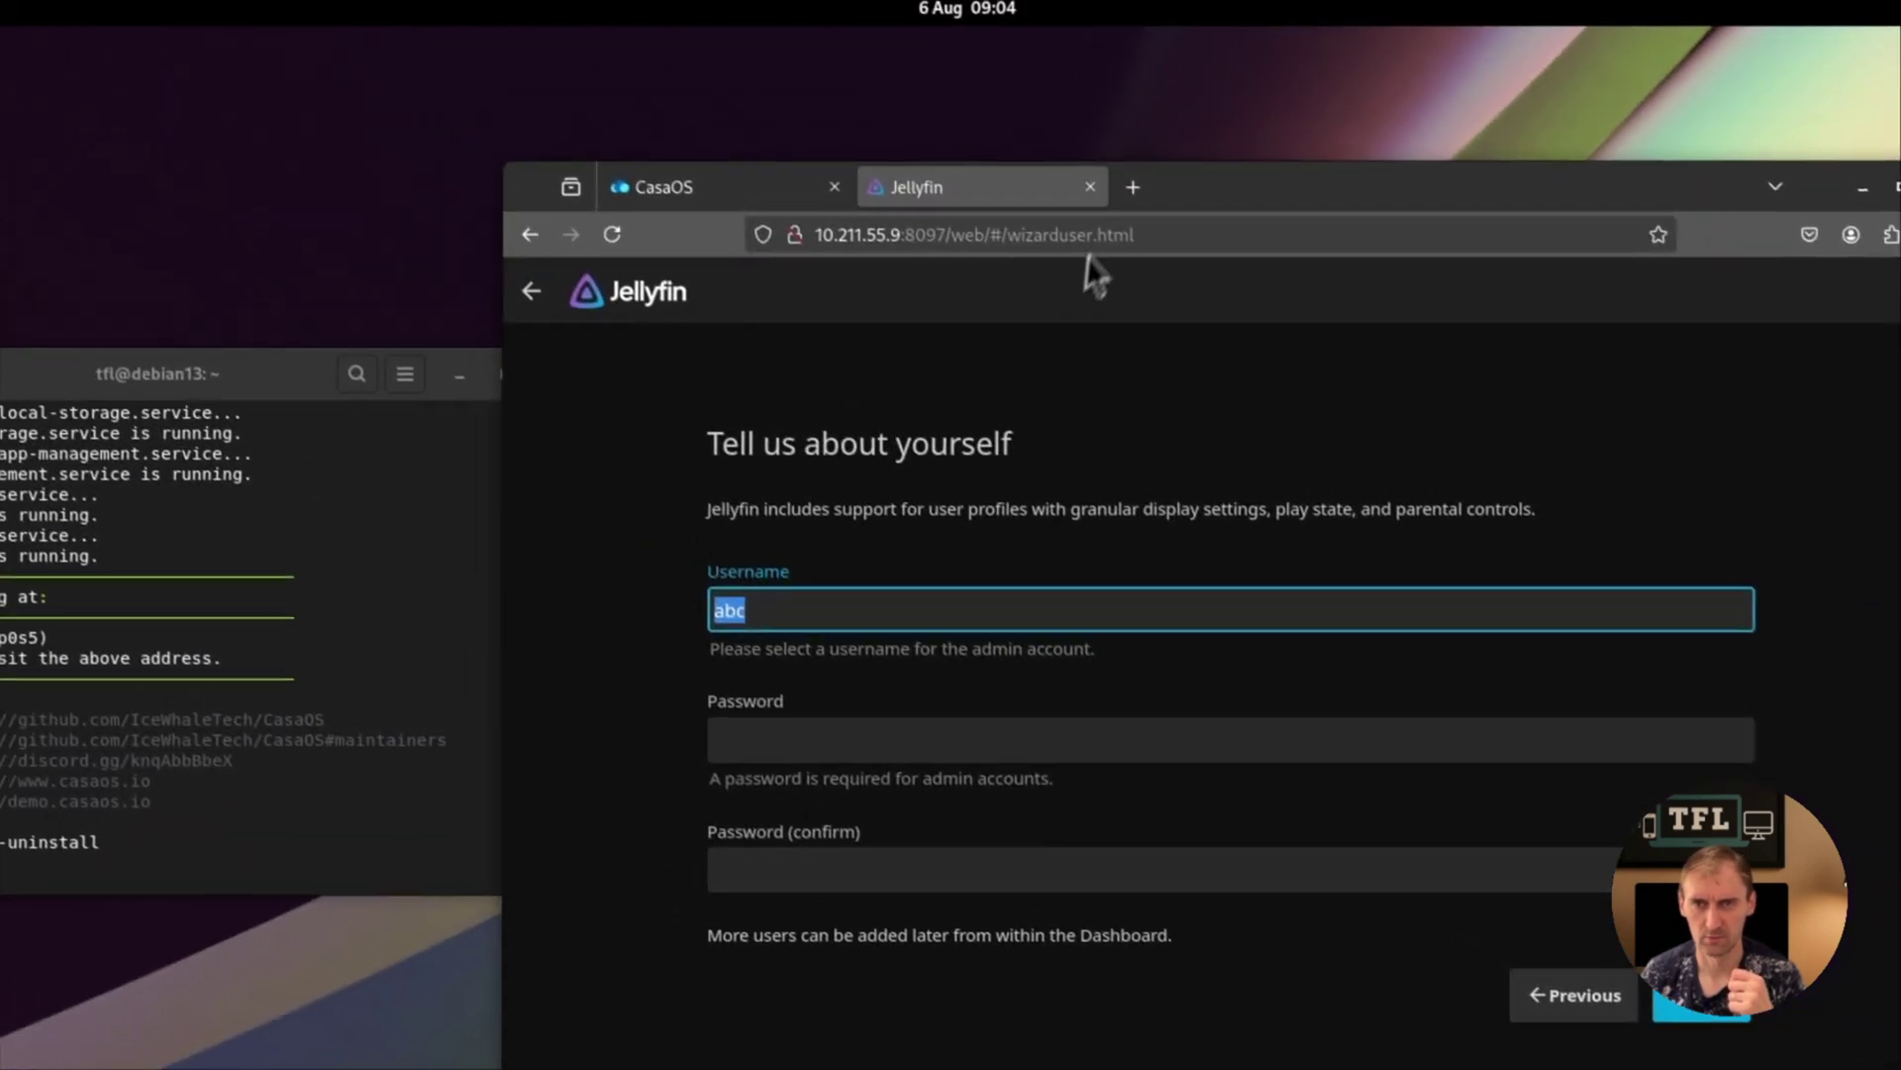
{"action": "left_click", "coordinate": [1100, 190]}
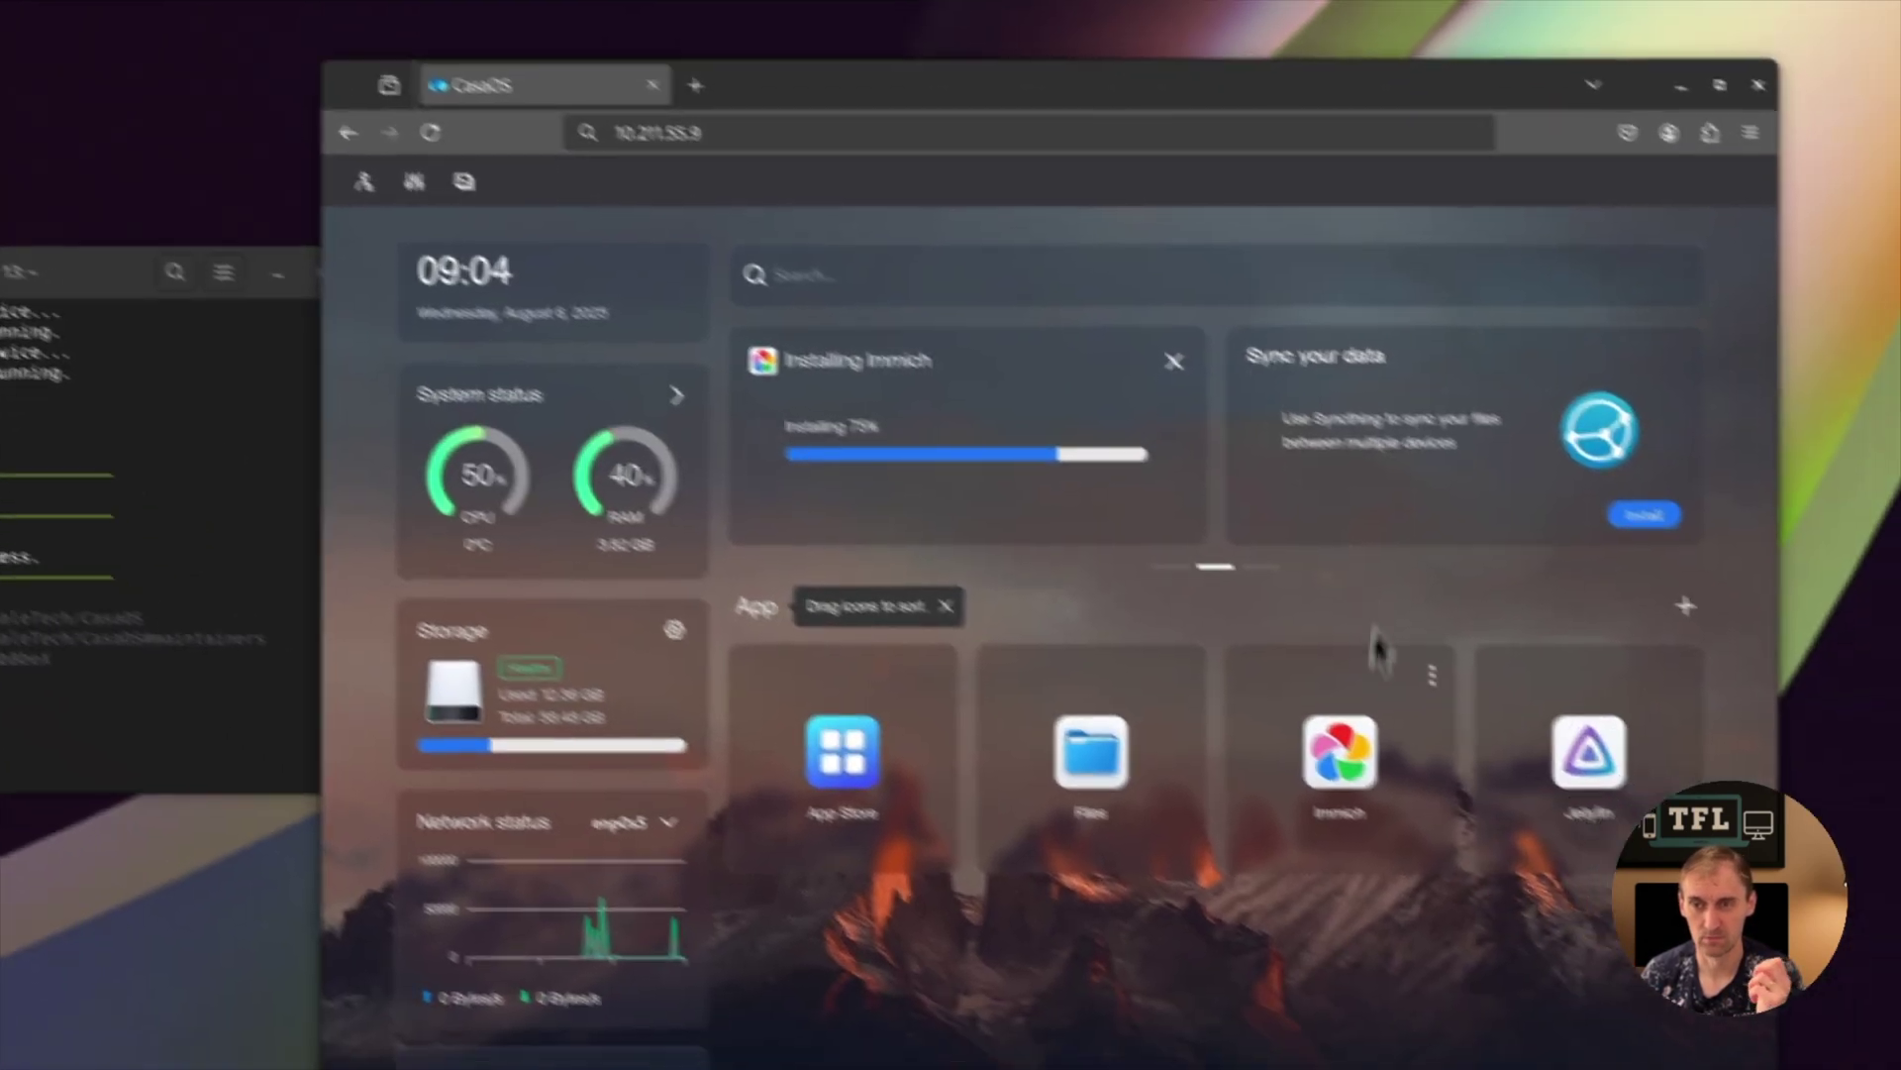
{"action": "left_click", "coordinate": [1372, 772]}
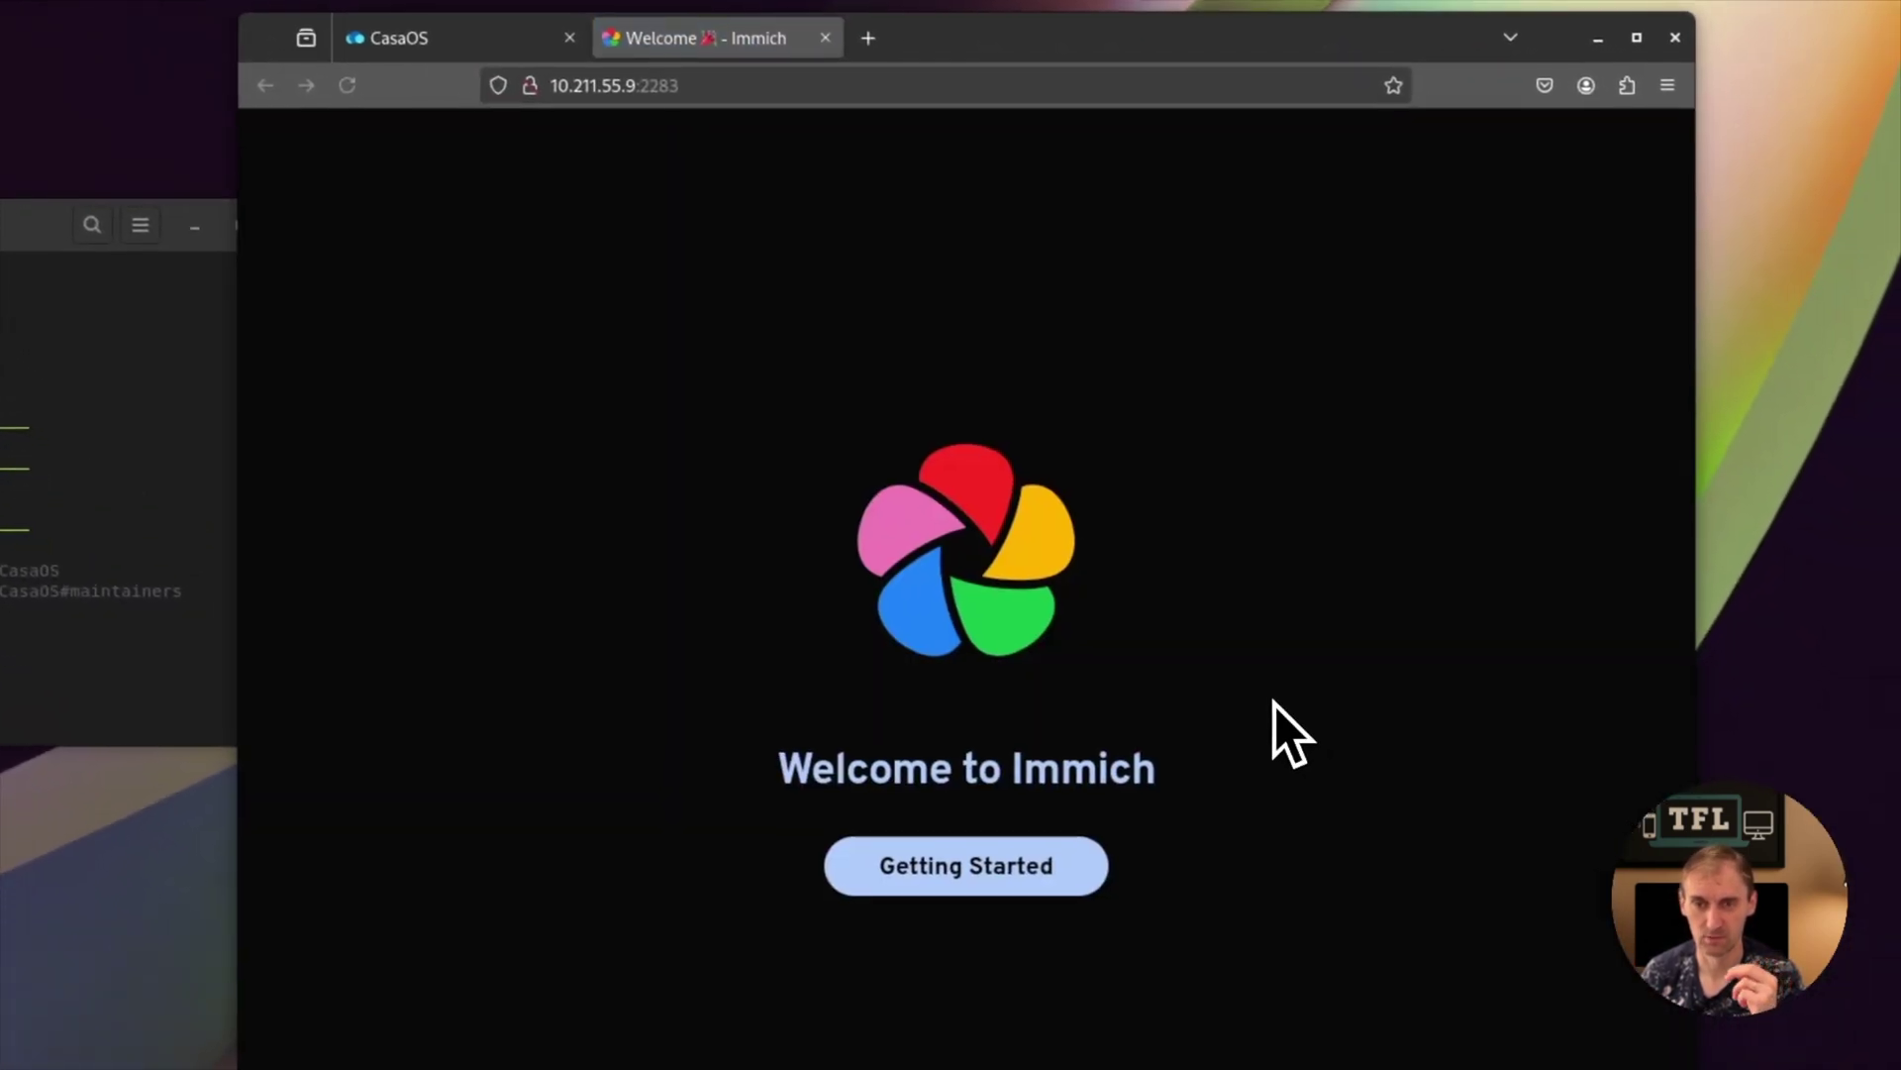
{"action": "left_click", "coordinate": [1099, 864]}
{"action": "left_click", "coordinate": [823, 624]}
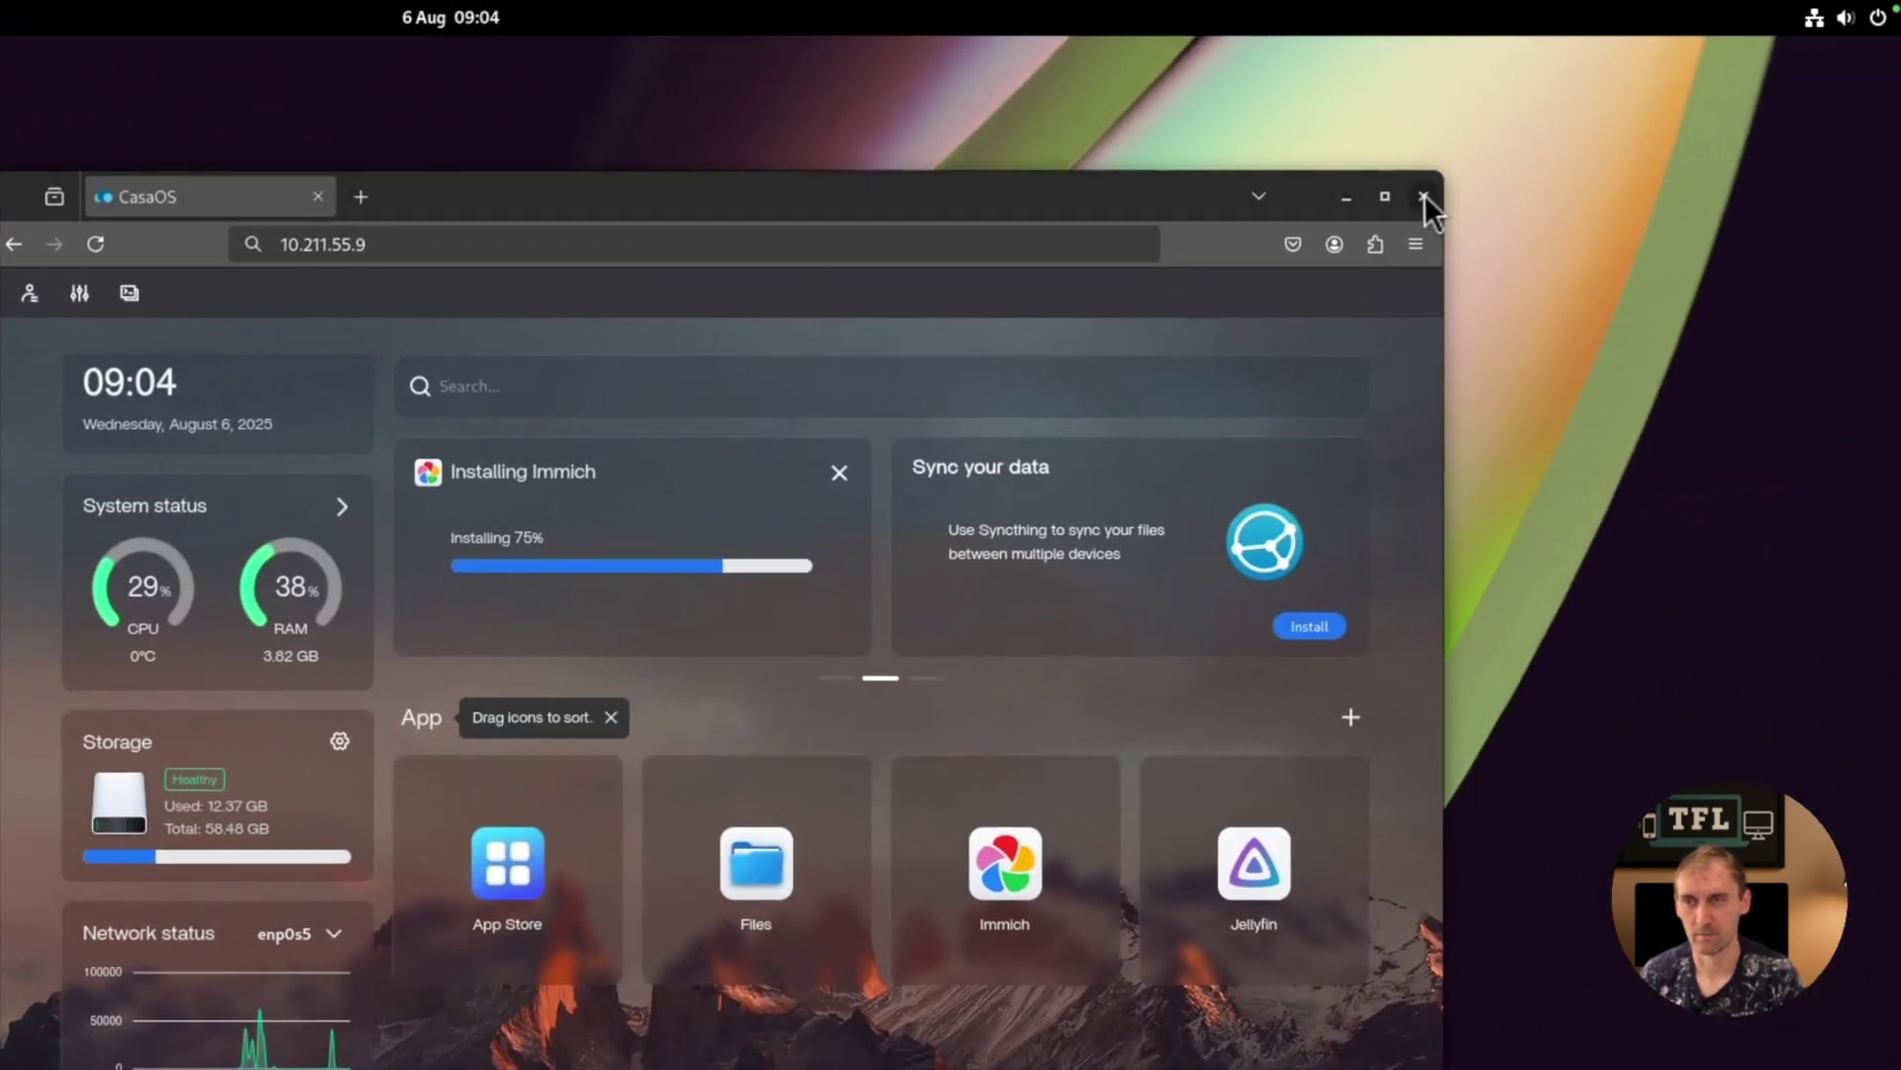
- Close the browser and terminal, then log out of the GNOME session
{"action": "left_click", "coordinate": [1424, 195]}
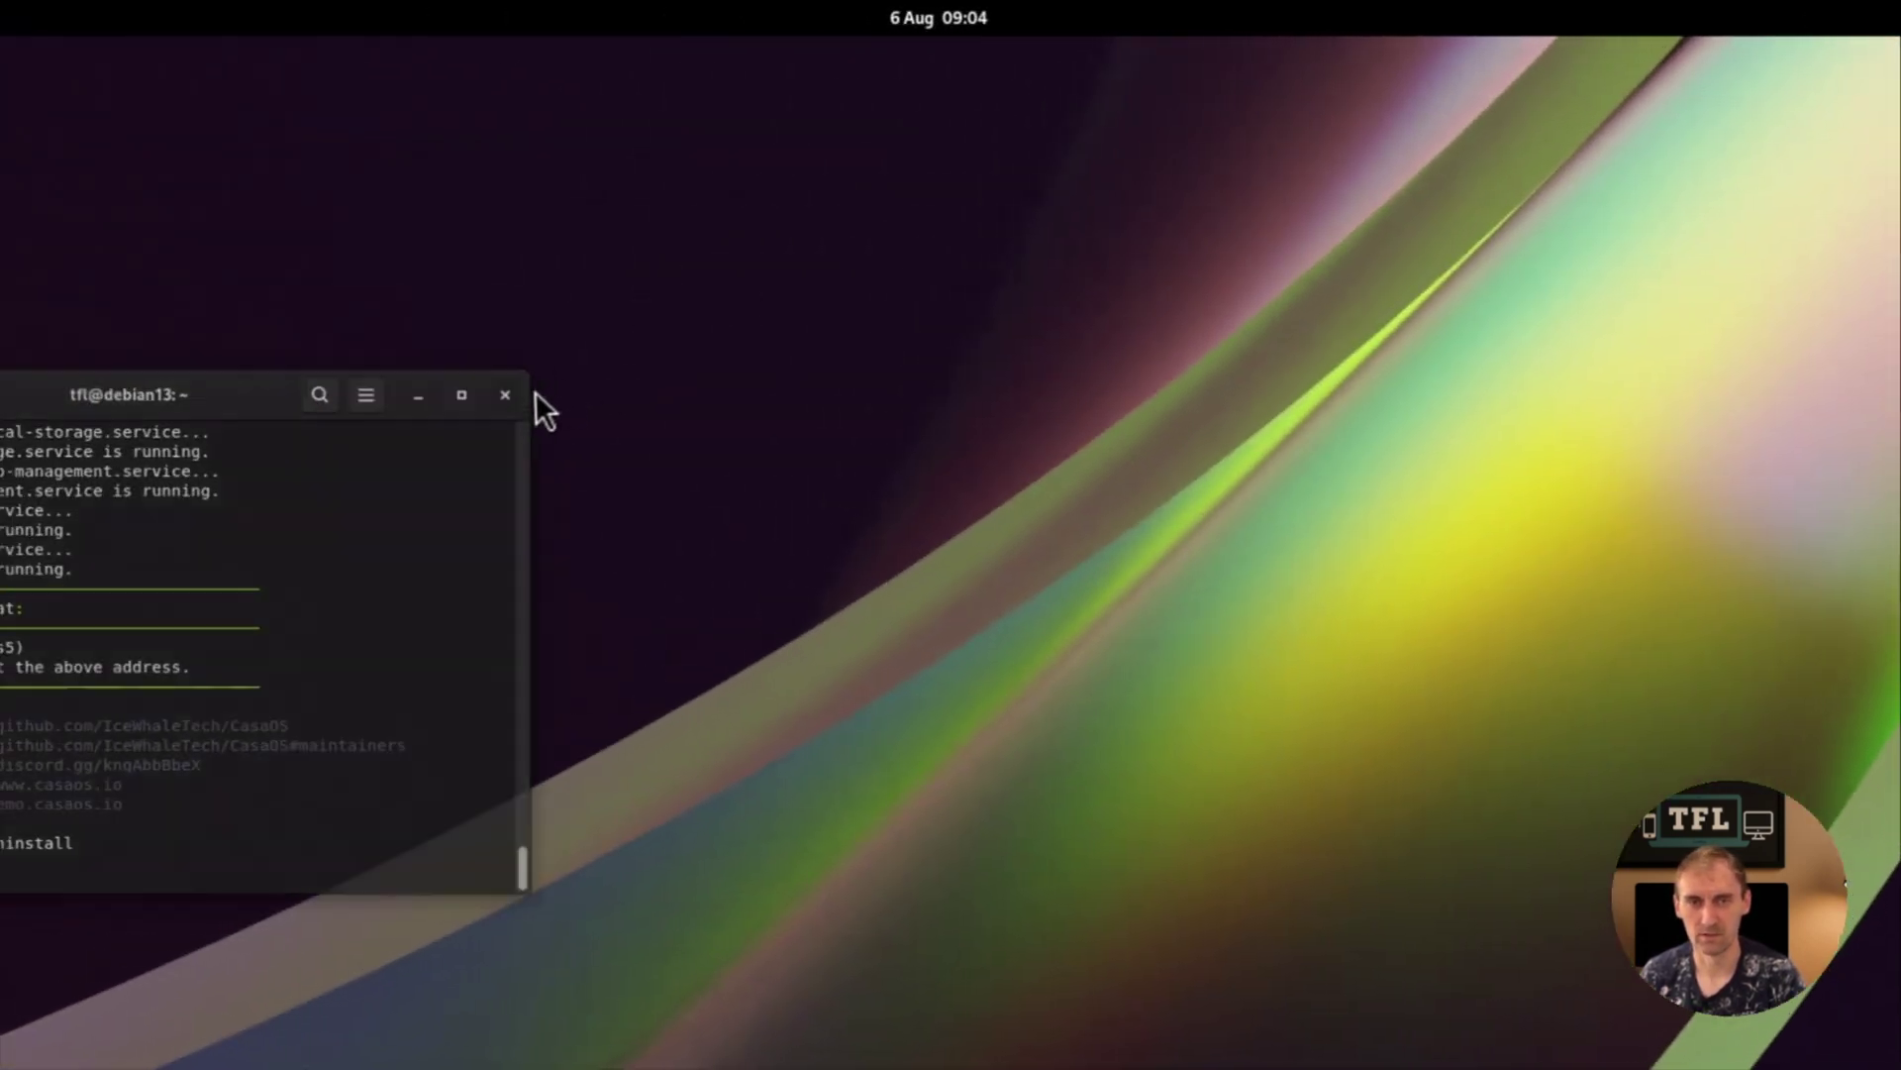
{"action": "left_click", "coordinate": [525, 395]}
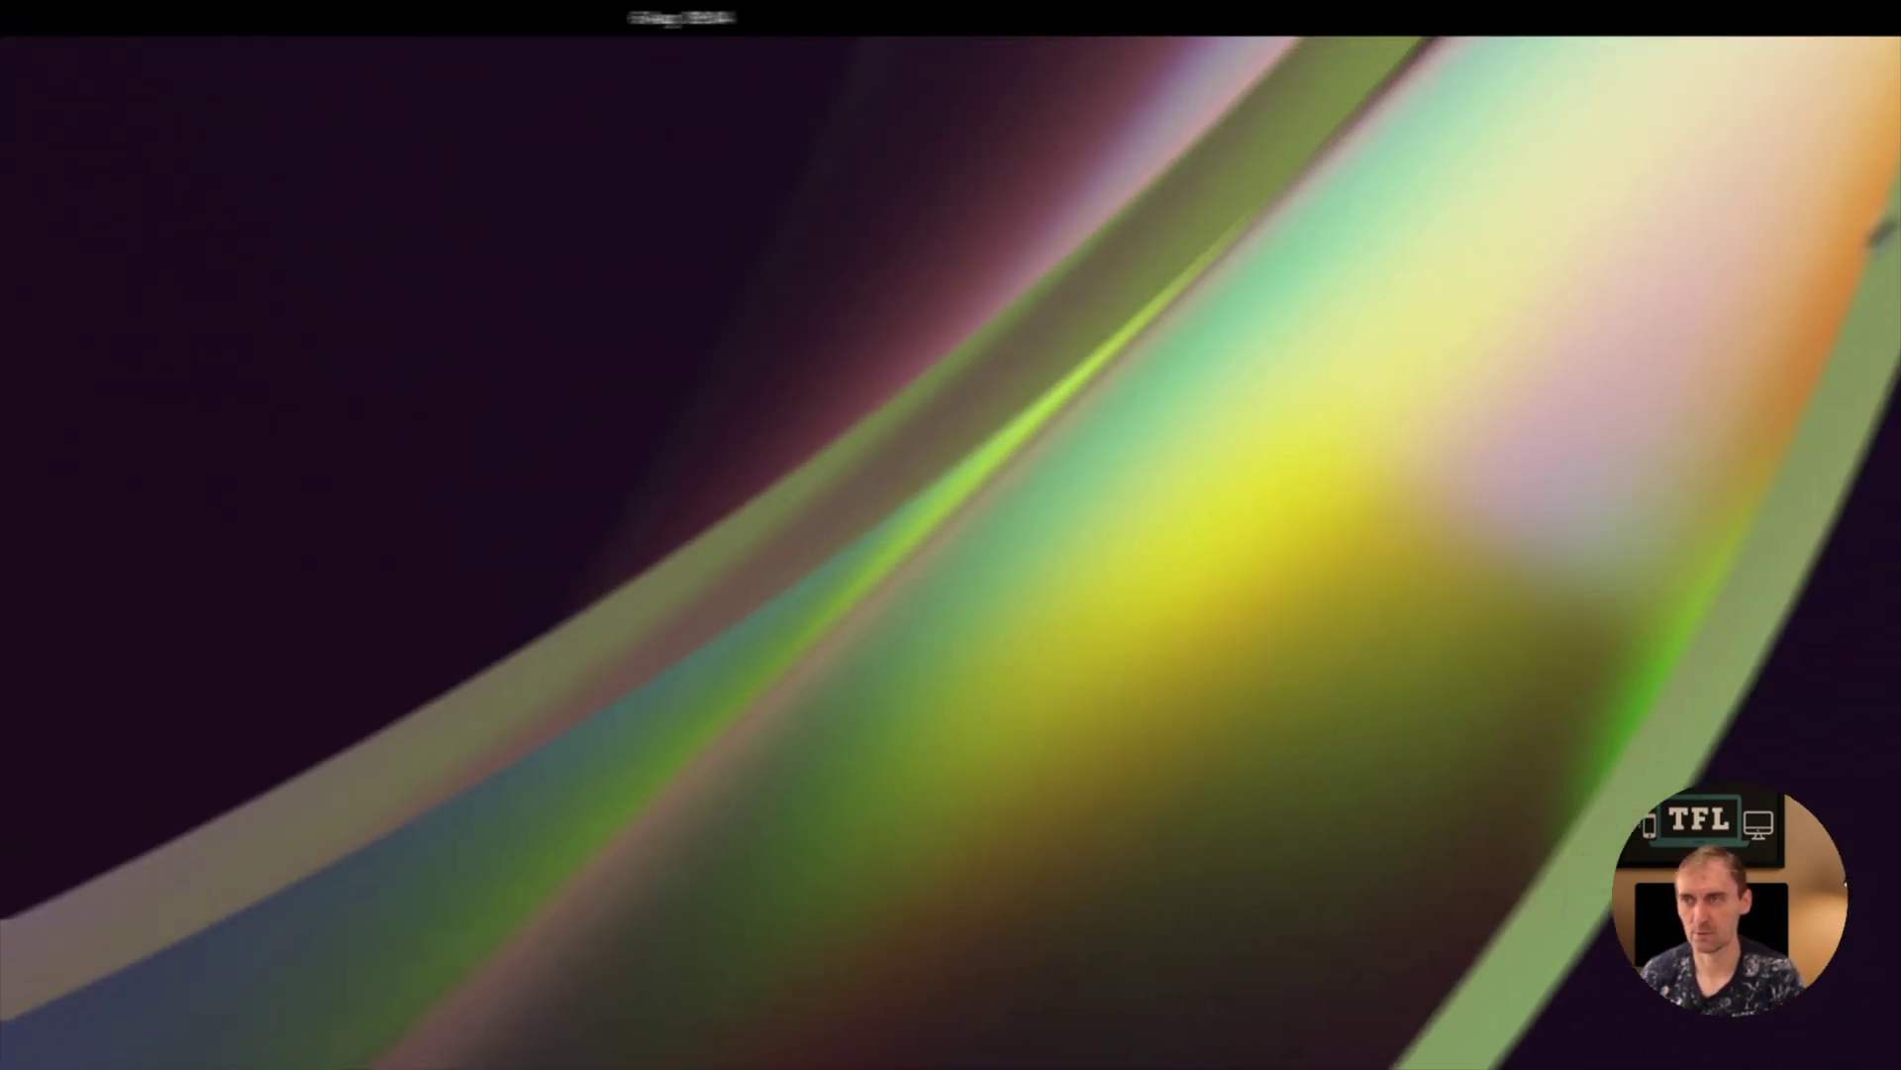
{"action": "left_click", "coordinate": [1840, 18]}
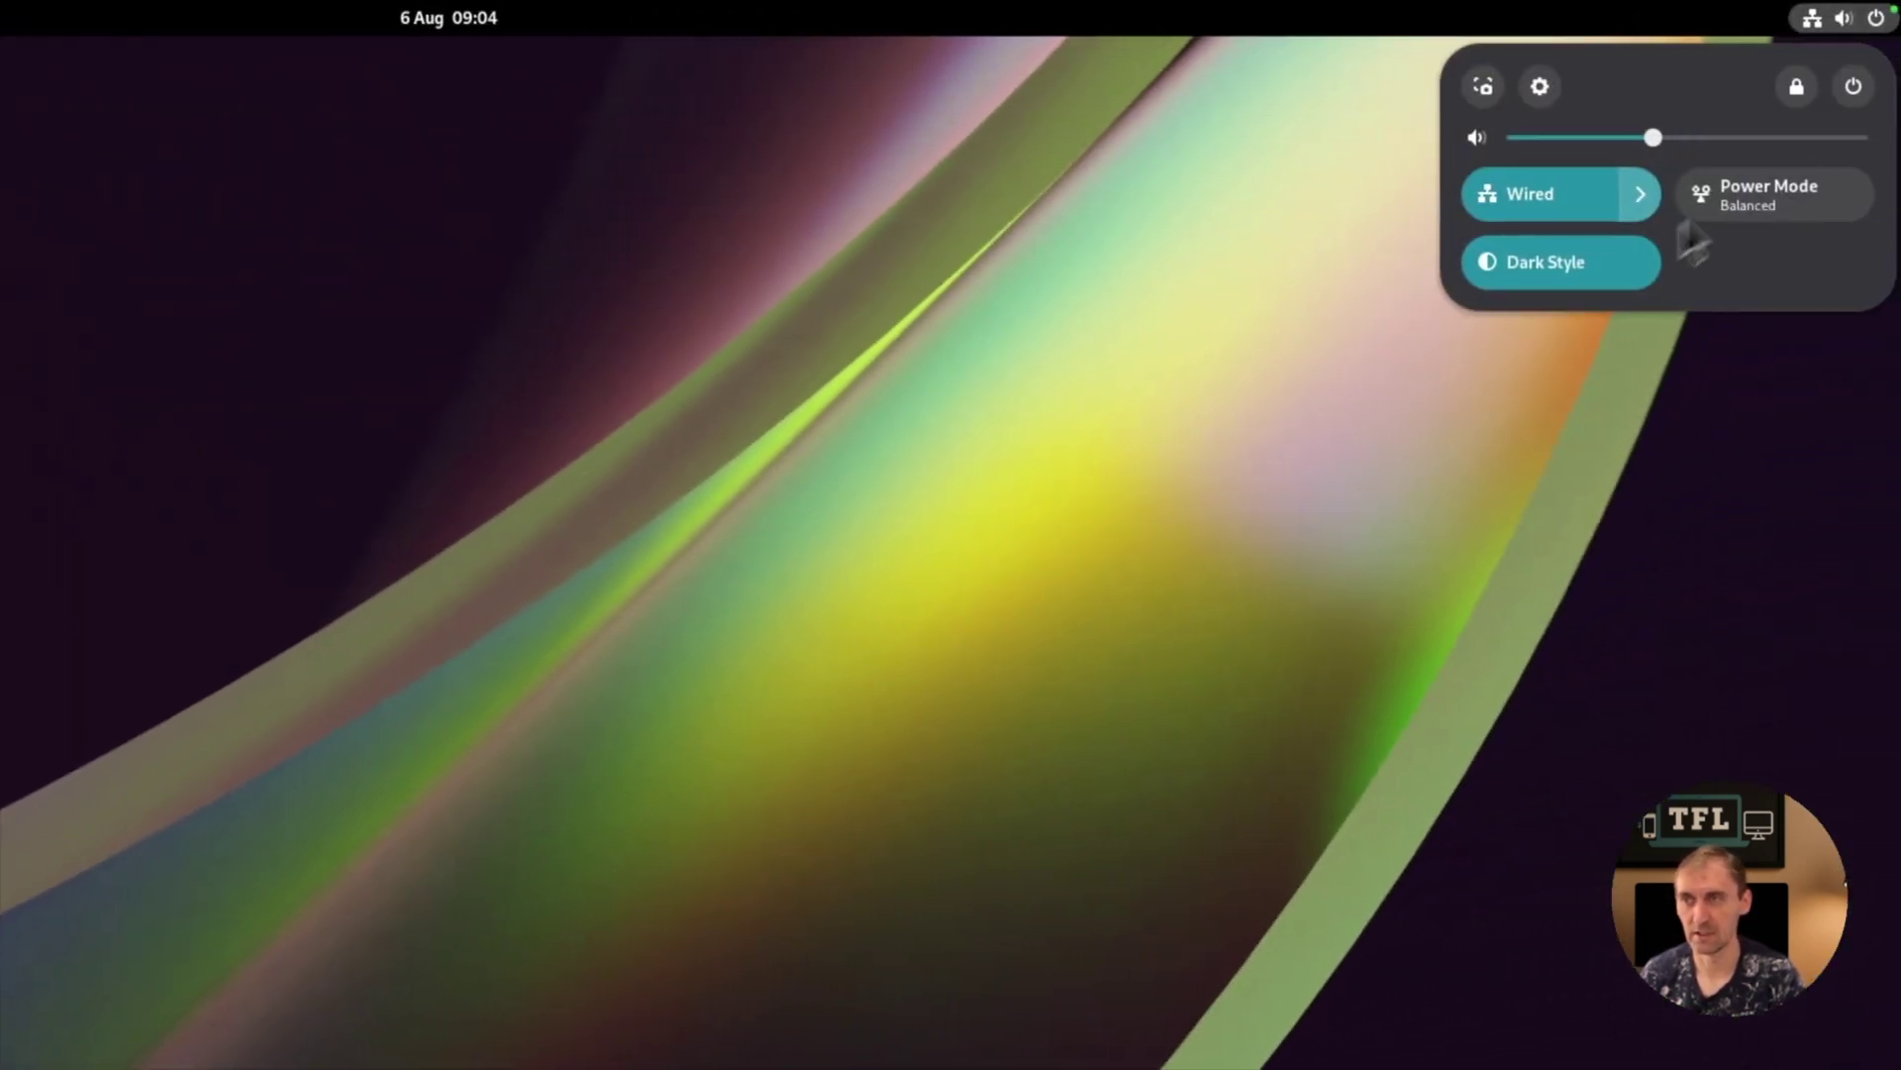
{"action": "left_click", "coordinate": [1850, 87]}
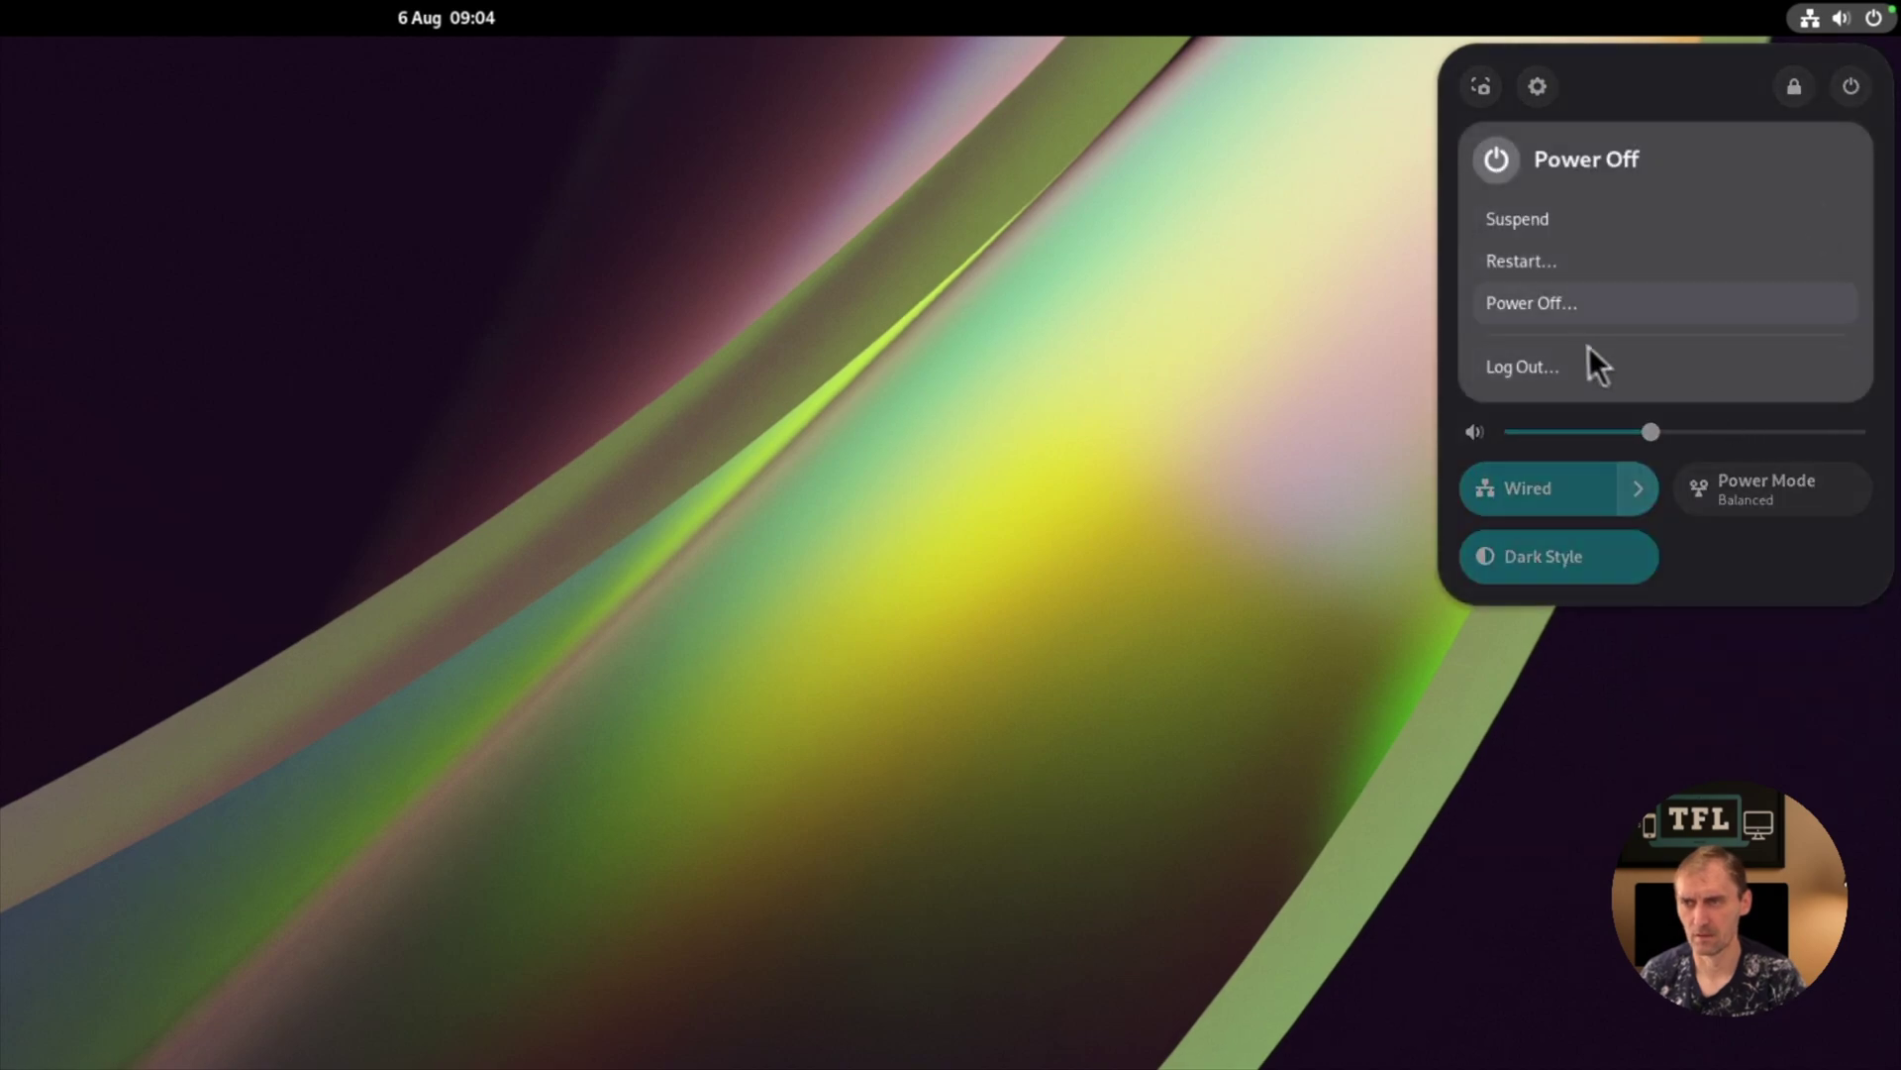
{"action": "left_click", "coordinate": [1589, 347]}
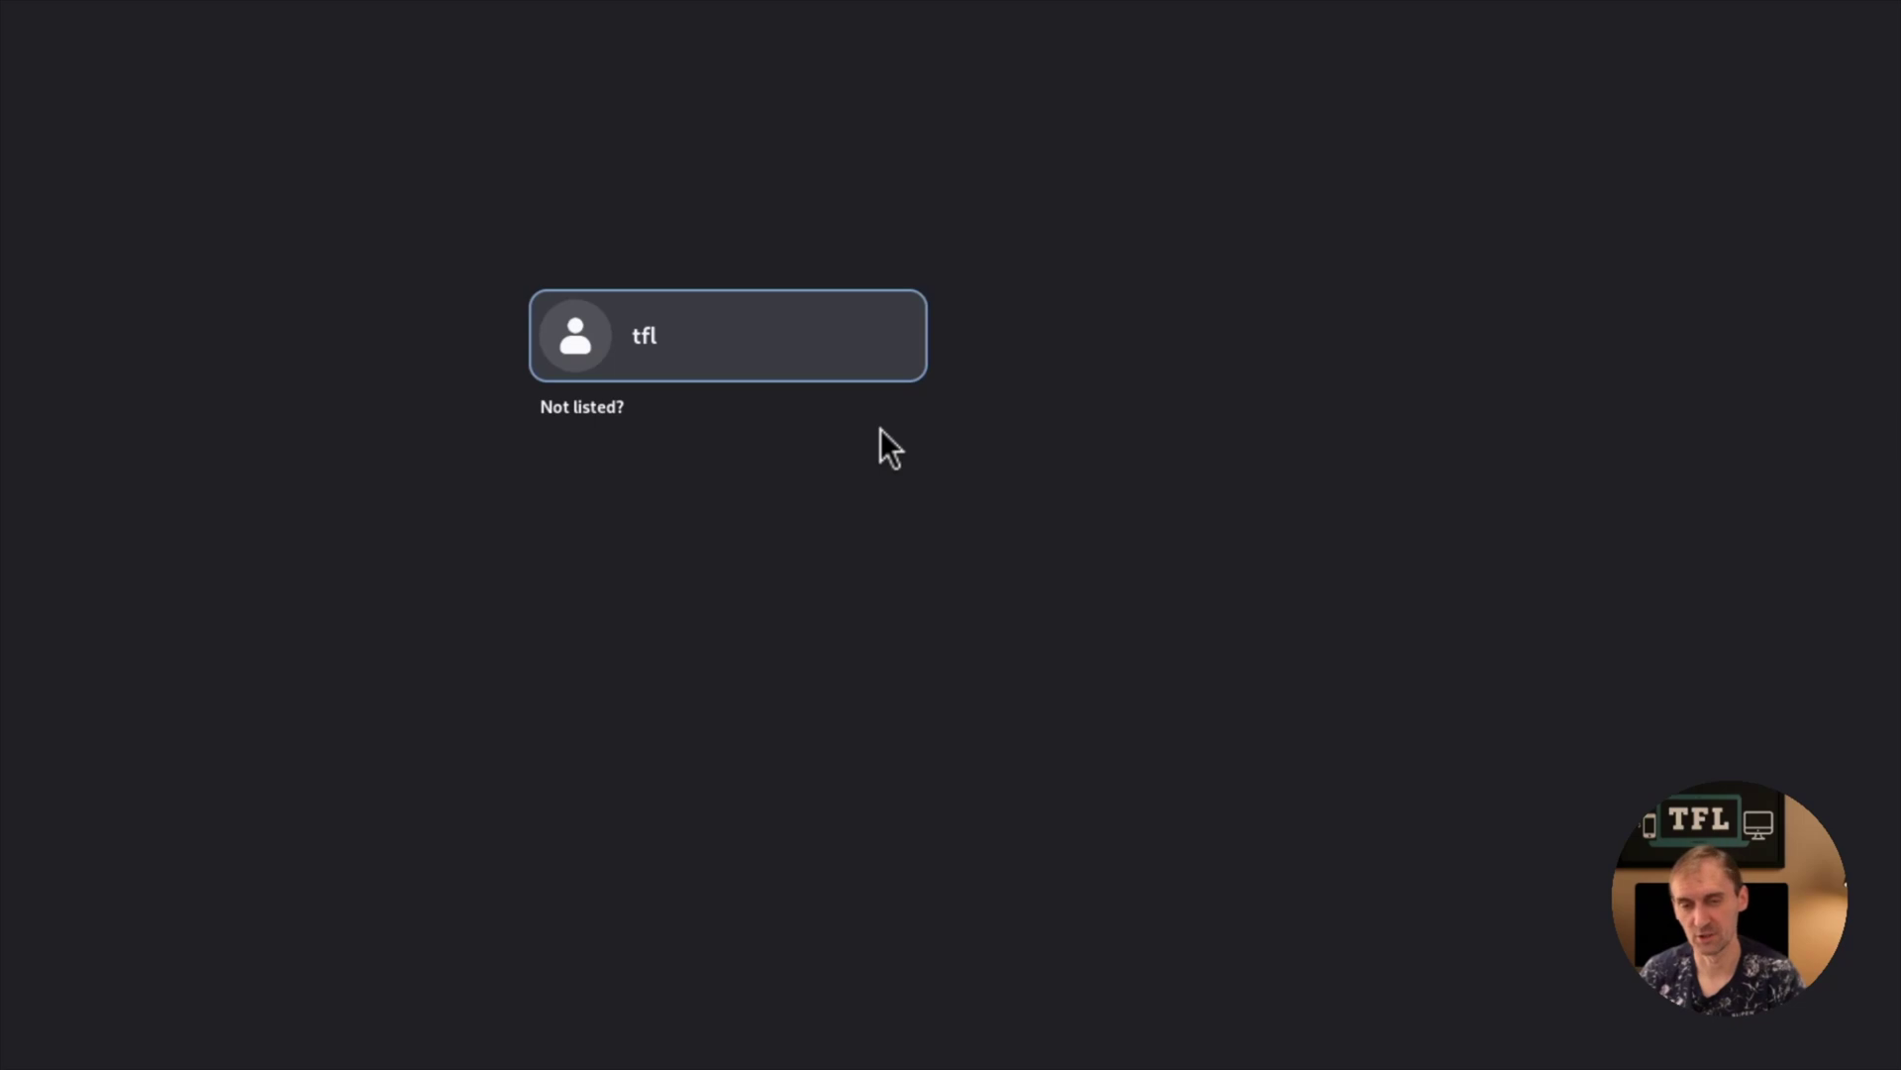
- At the login screen, pick the user account and choose the Plasma session
{"action": "left_click", "coordinate": [642, 342]}
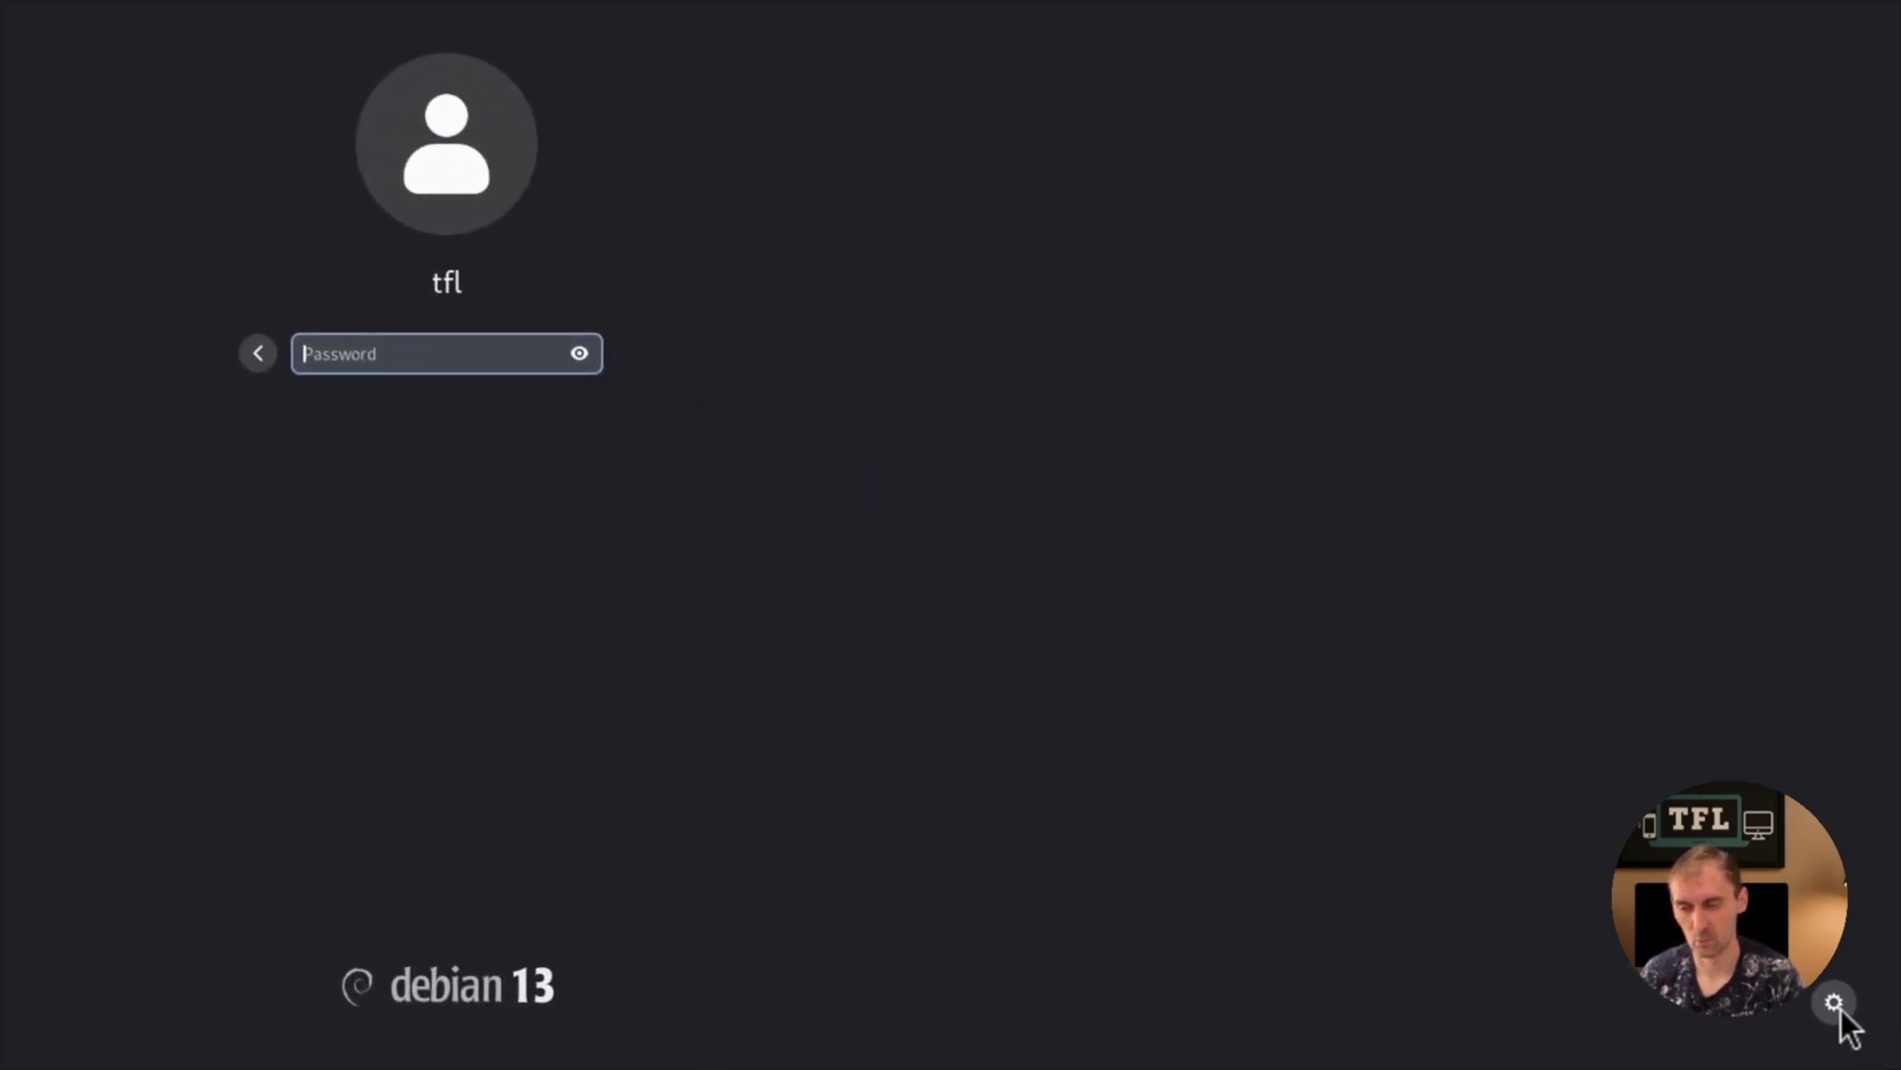
{"action": "left_click", "coordinate": [1826, 1007]}
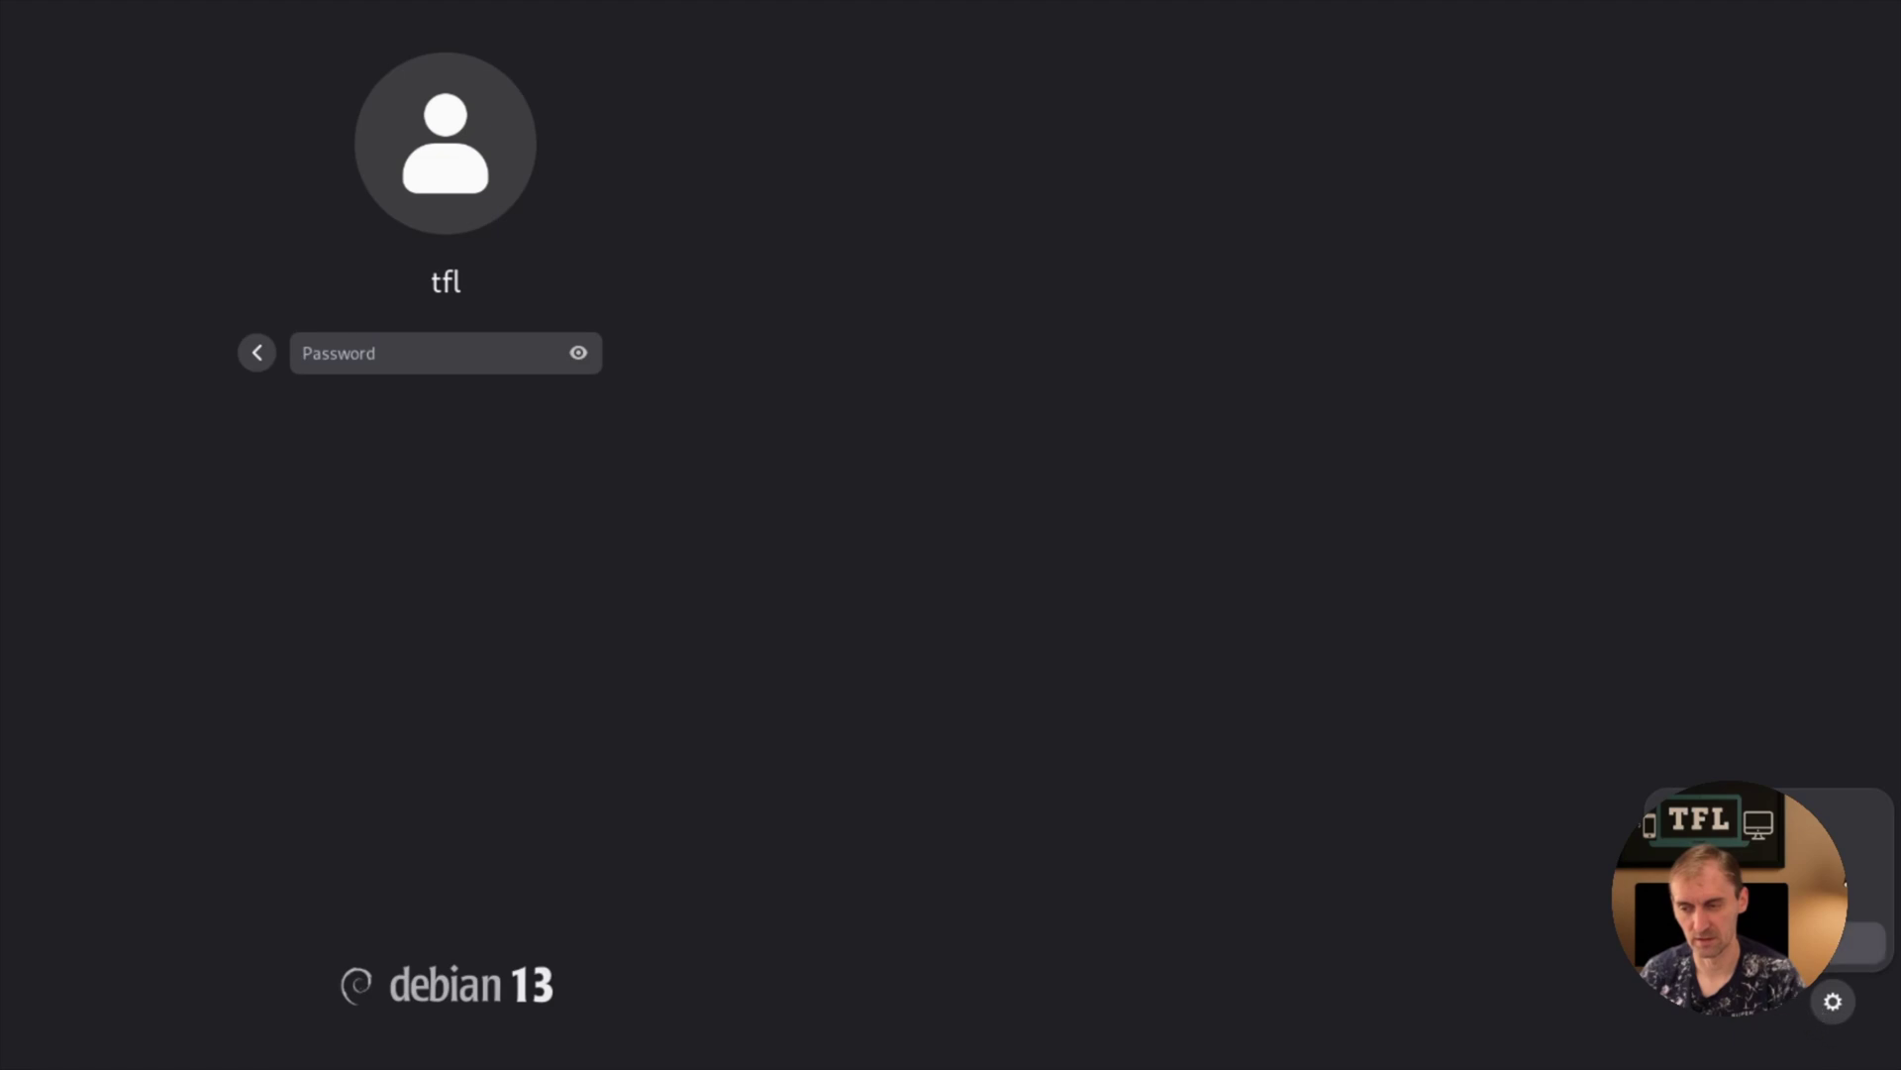
{"action": "left_click", "coordinate": [397, 353]}
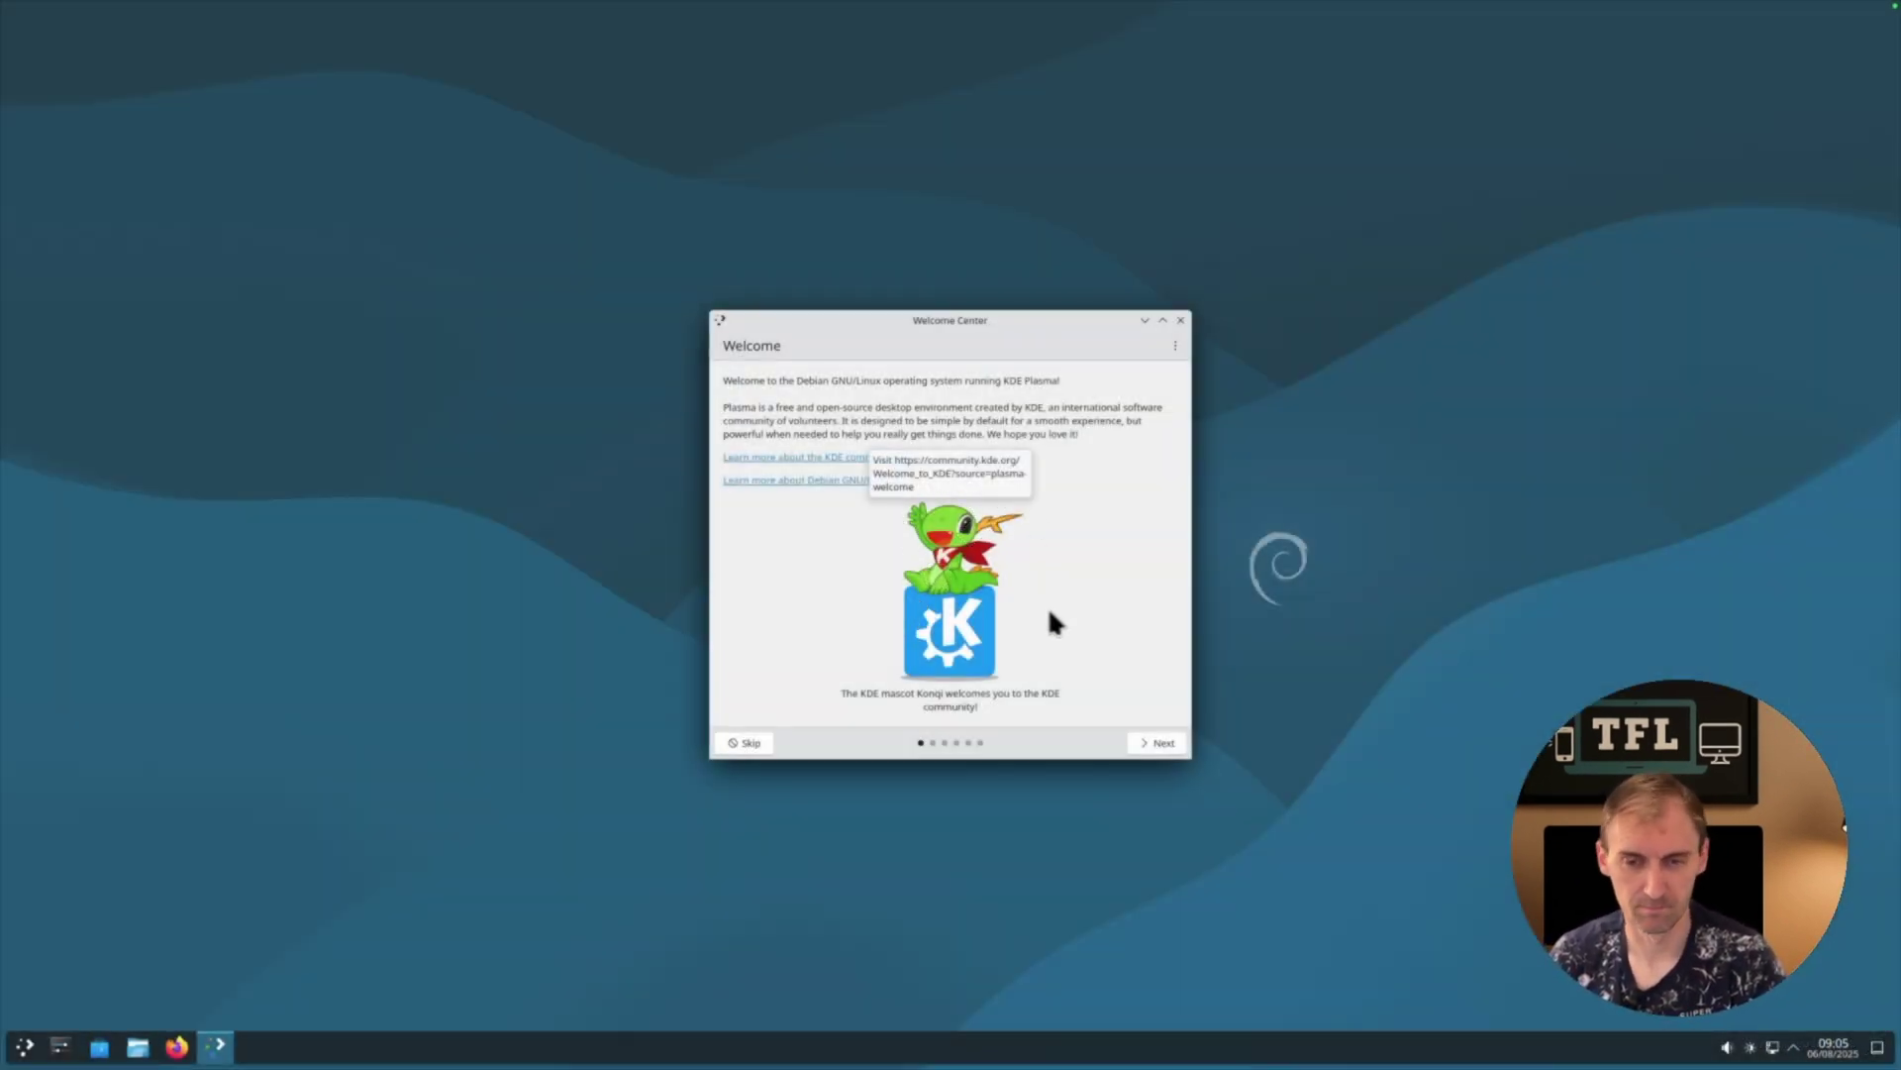
- Step through Simple by Default, Powerful When Needed, Manage Software and usage sharing, then Finish
{"action": "left_click", "coordinate": [1156, 743]}
{"action": "mouse_move", "coordinate": [993, 635]}
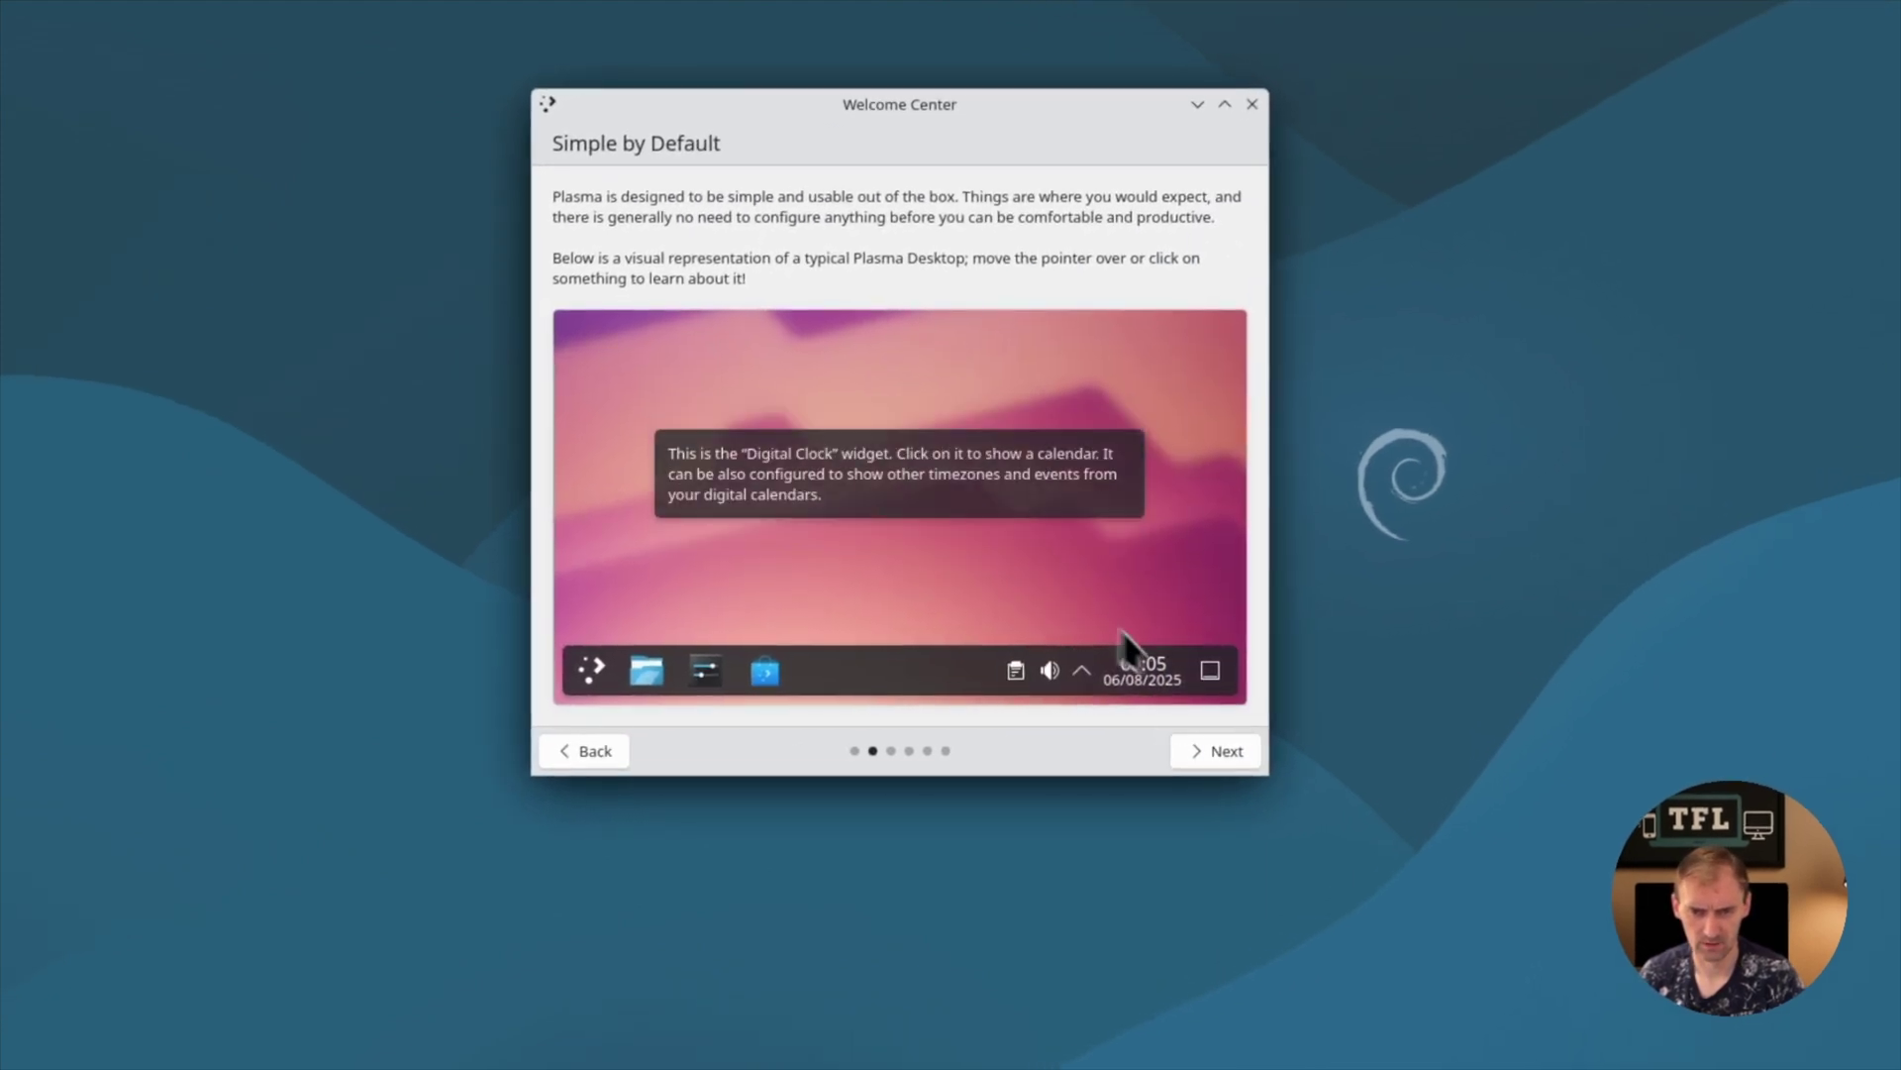
{"action": "left_click", "coordinate": [1208, 754]}
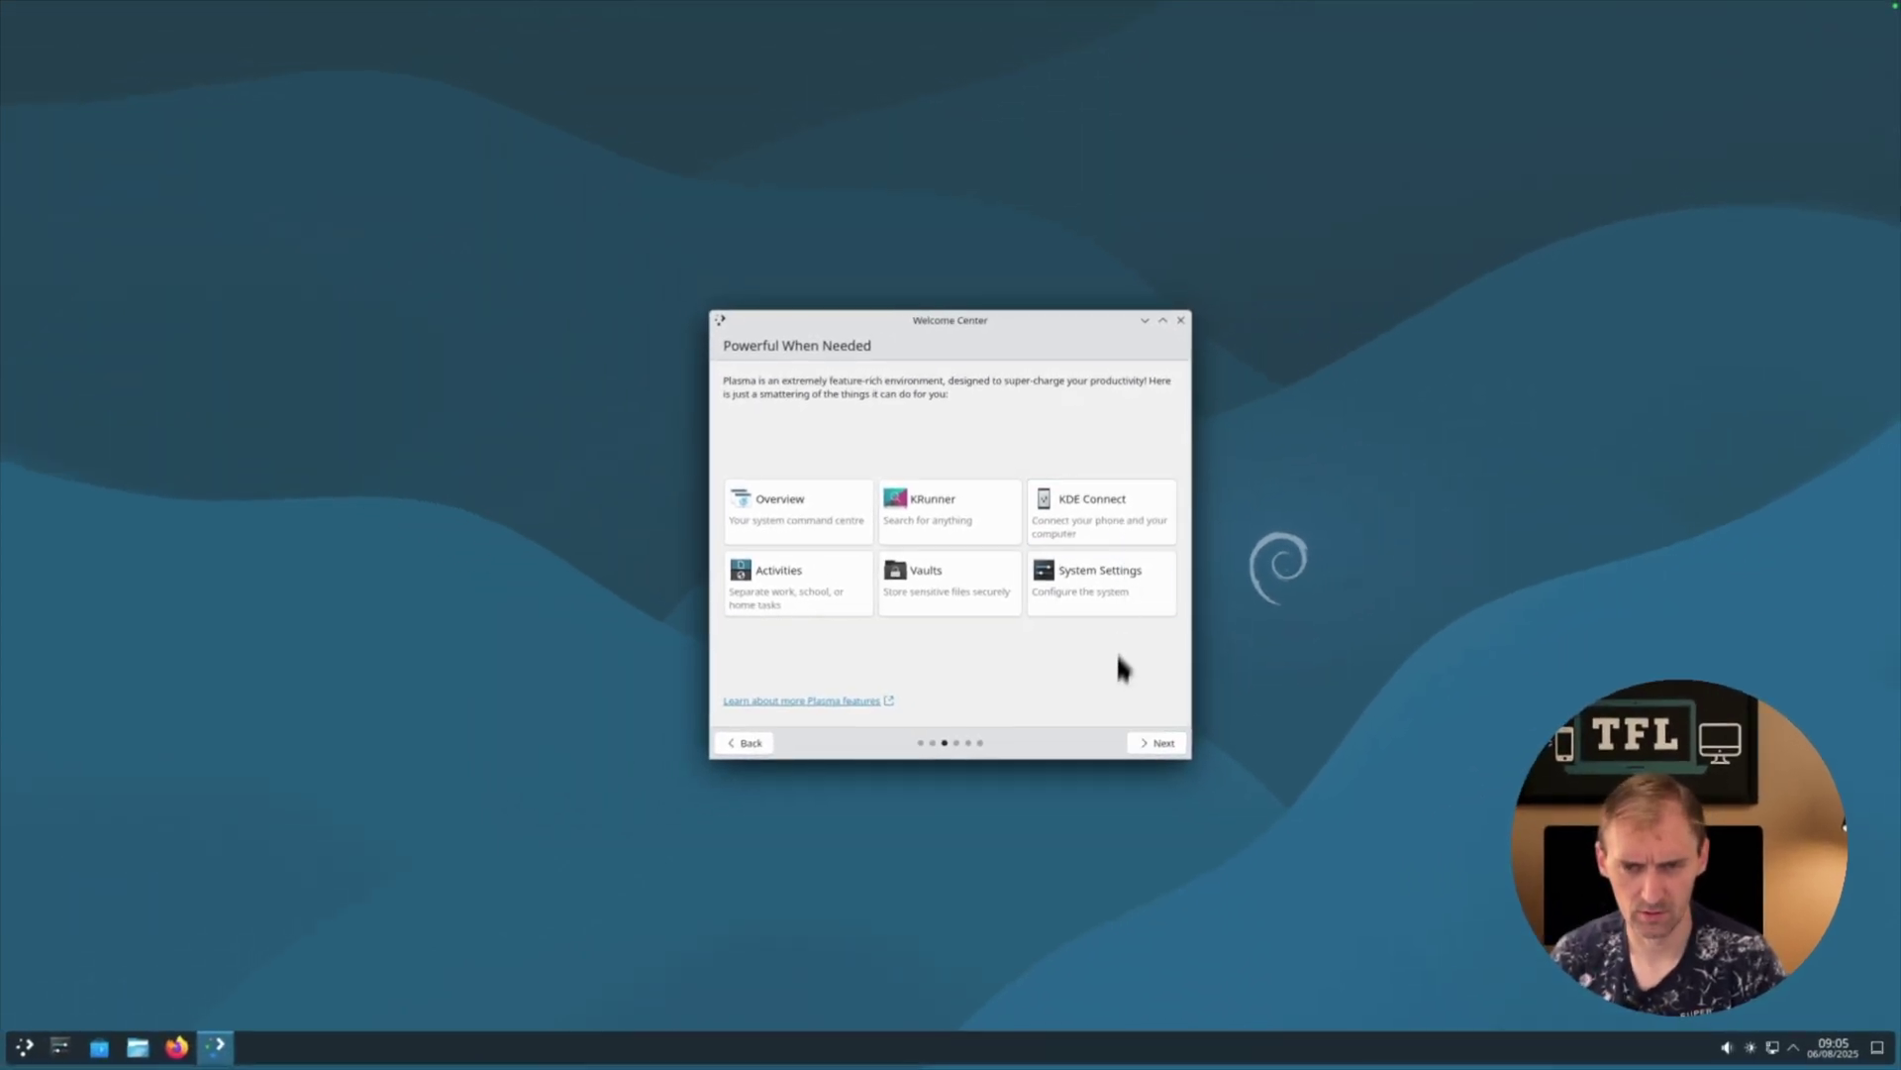
{"action": "left_click", "coordinate": [1148, 743]}
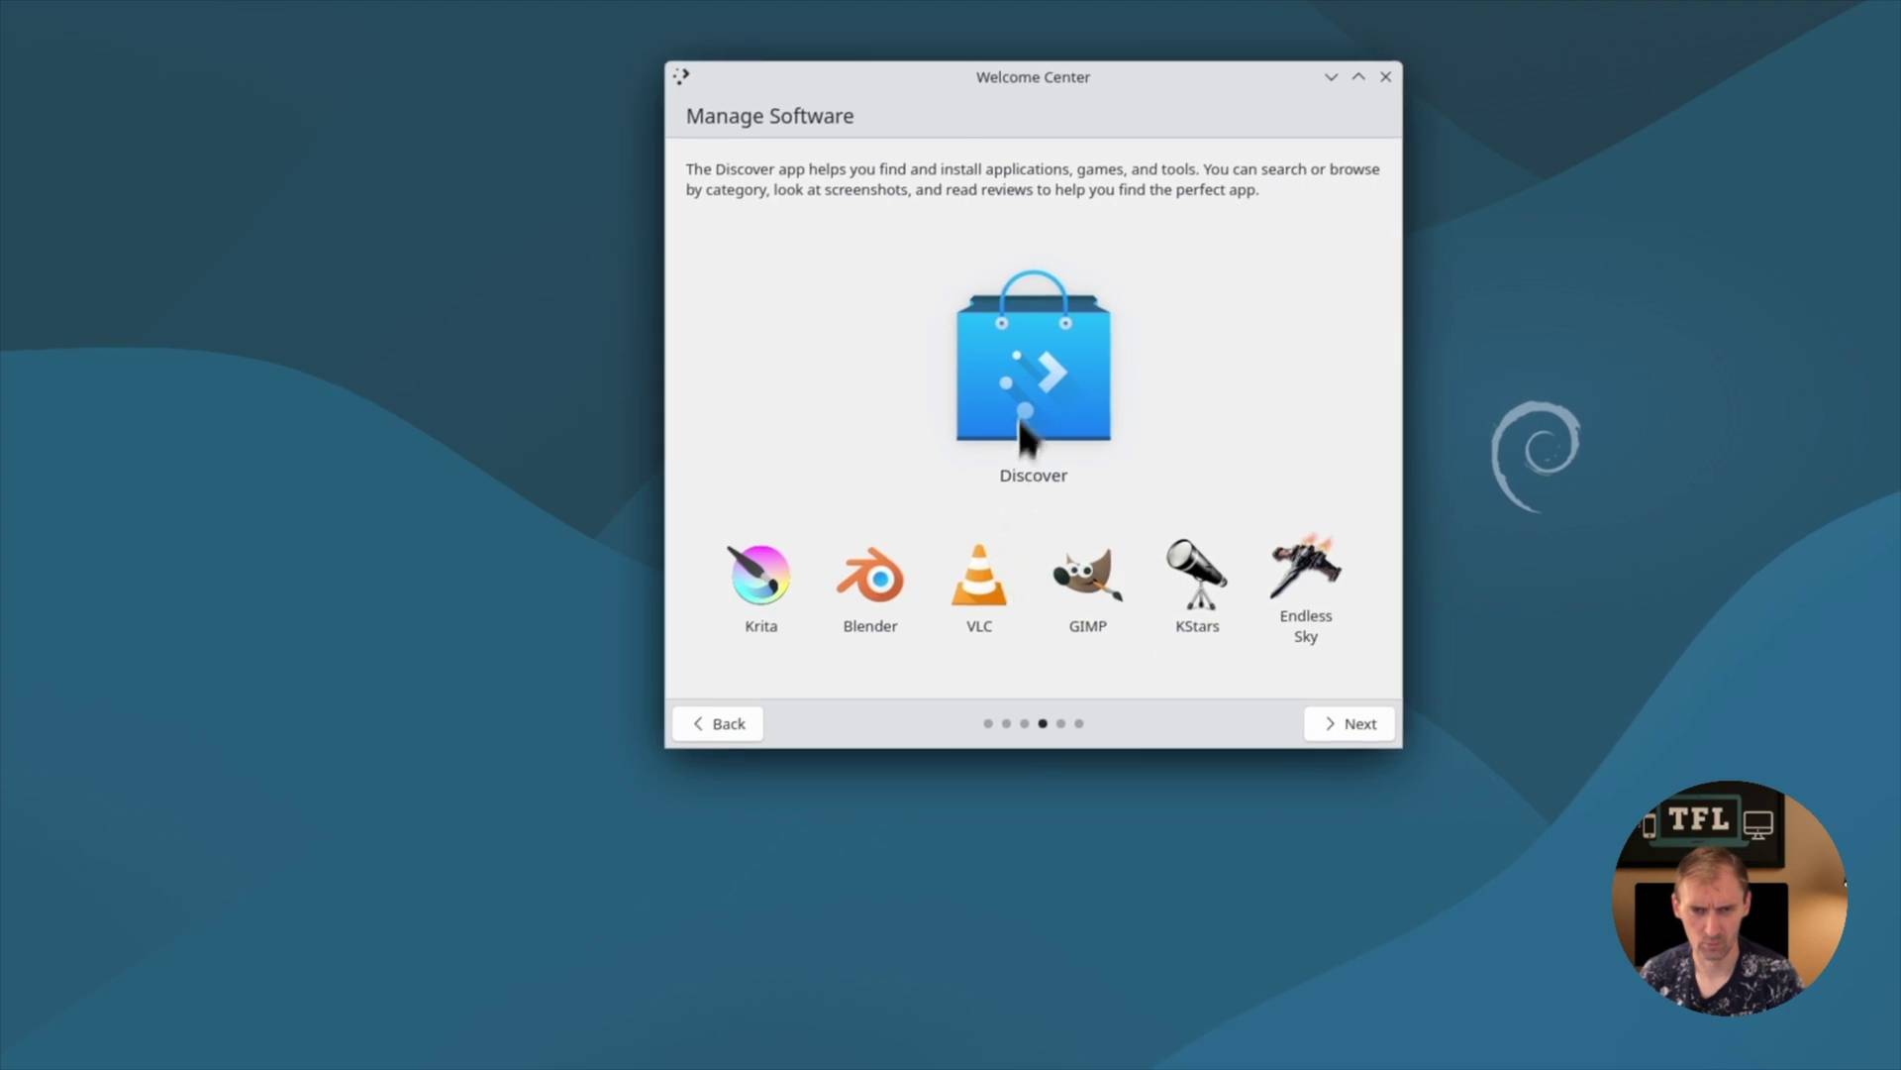
{"action": "left_click", "coordinate": [1354, 724]}
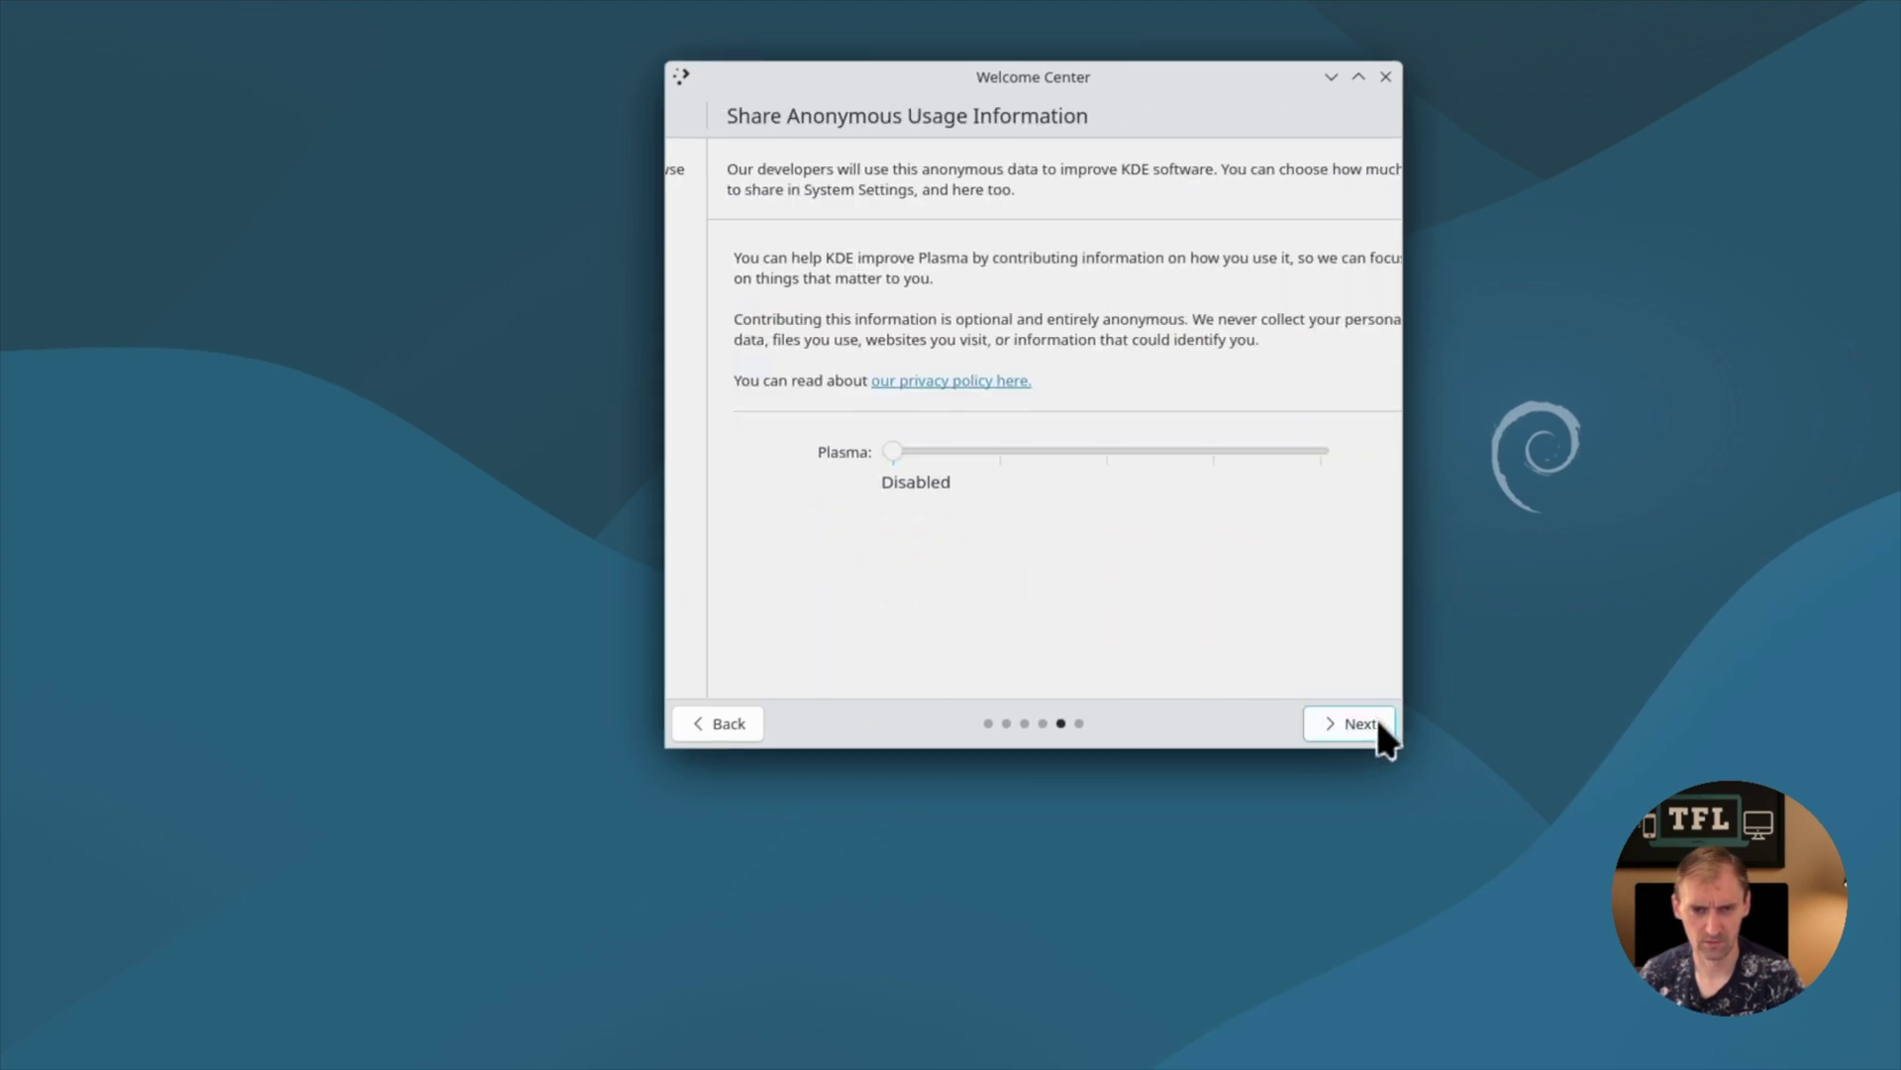
{"action": "left_click", "coordinate": [1349, 724]}
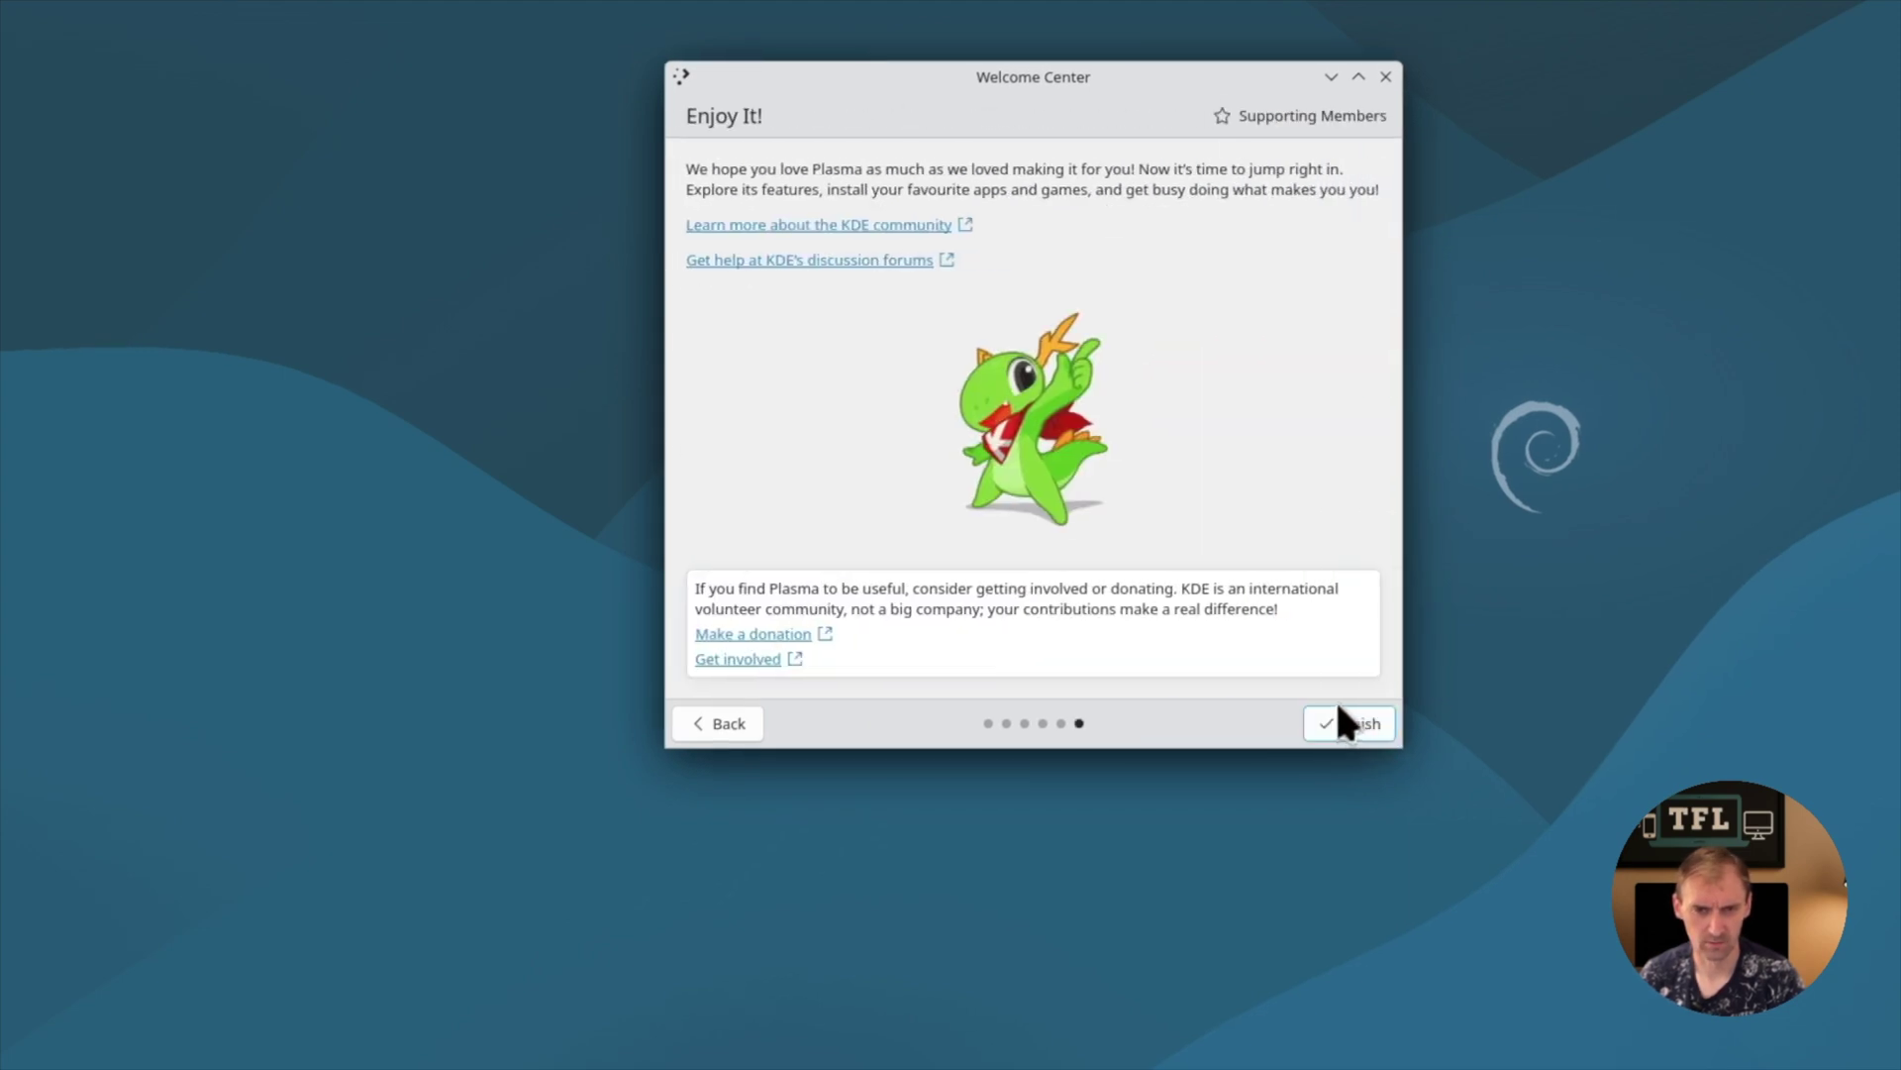
{"action": "left_click", "coordinate": [1341, 722]}
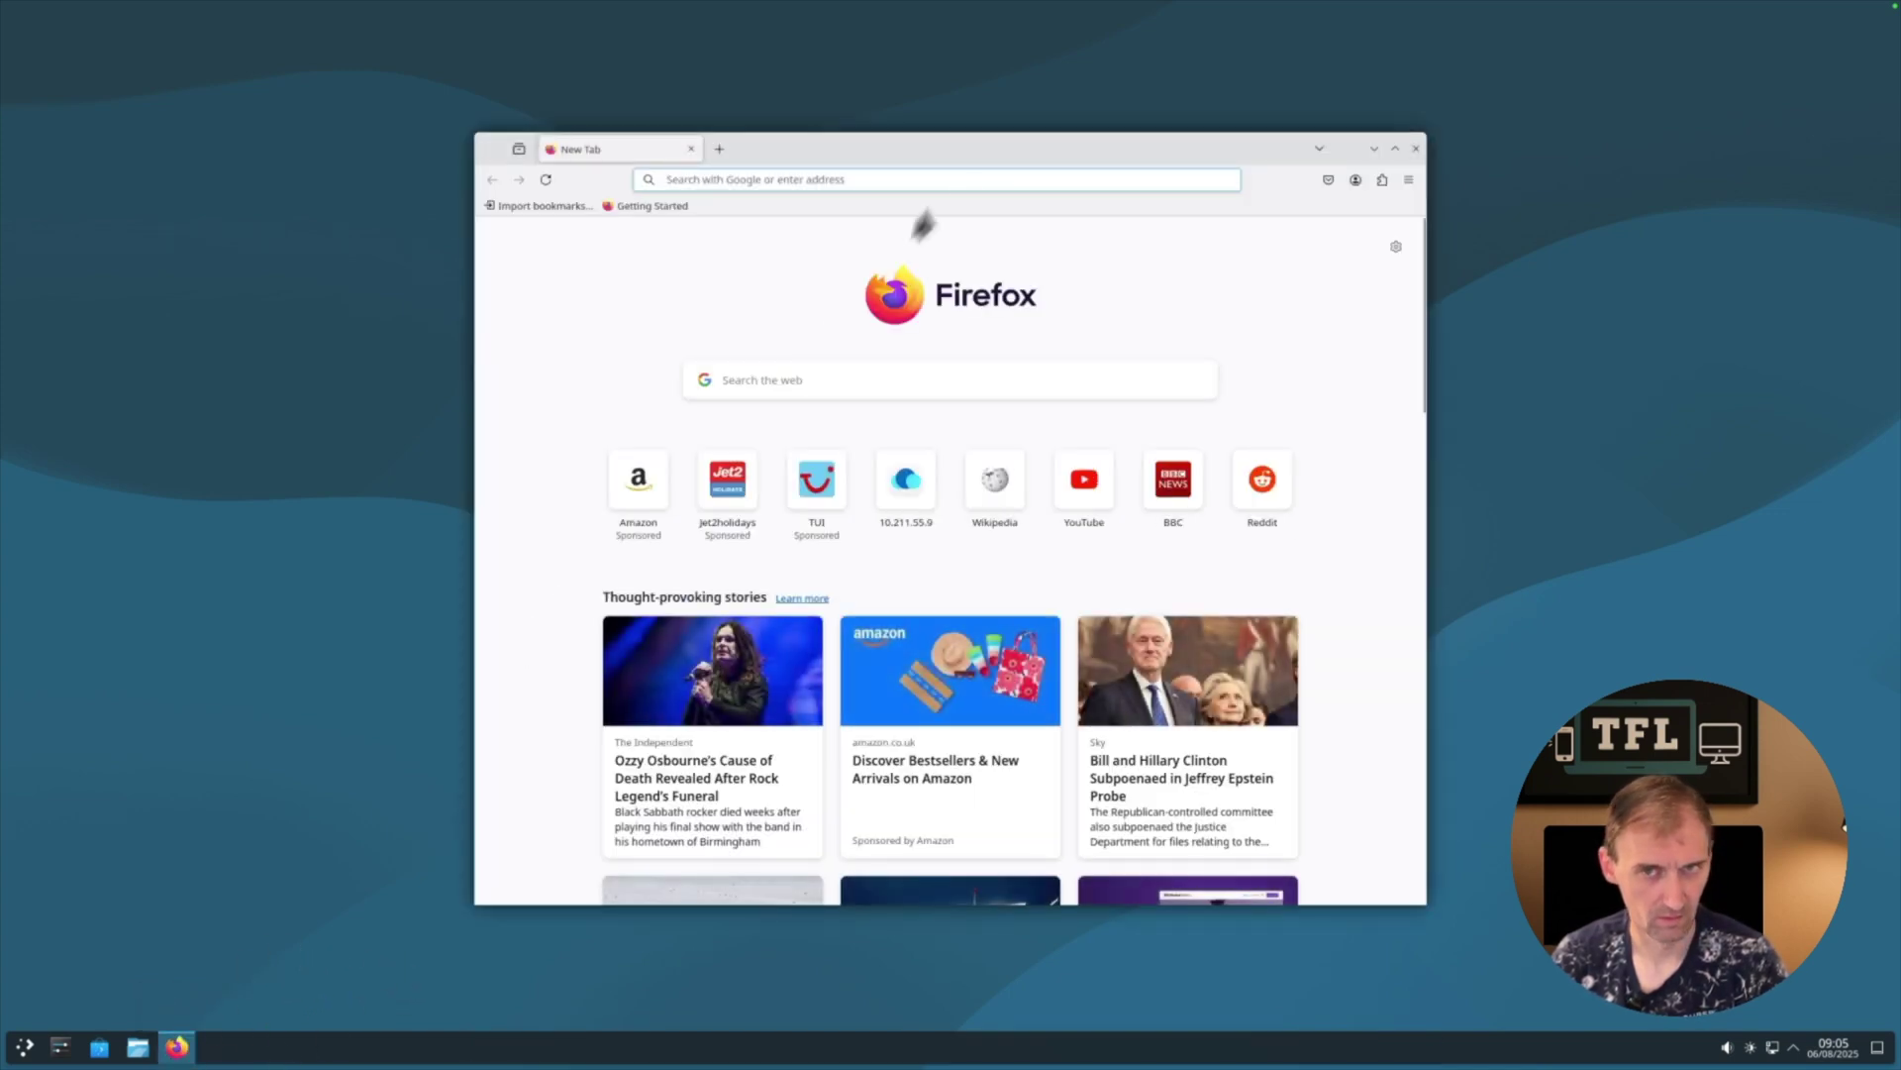
- Move Firefox around and maximise it, then restore it to a smaller window and open the launcher
{"action": "left_click_drag", "start_coordinate": [990, 143], "coordinate": [1001, 221]}
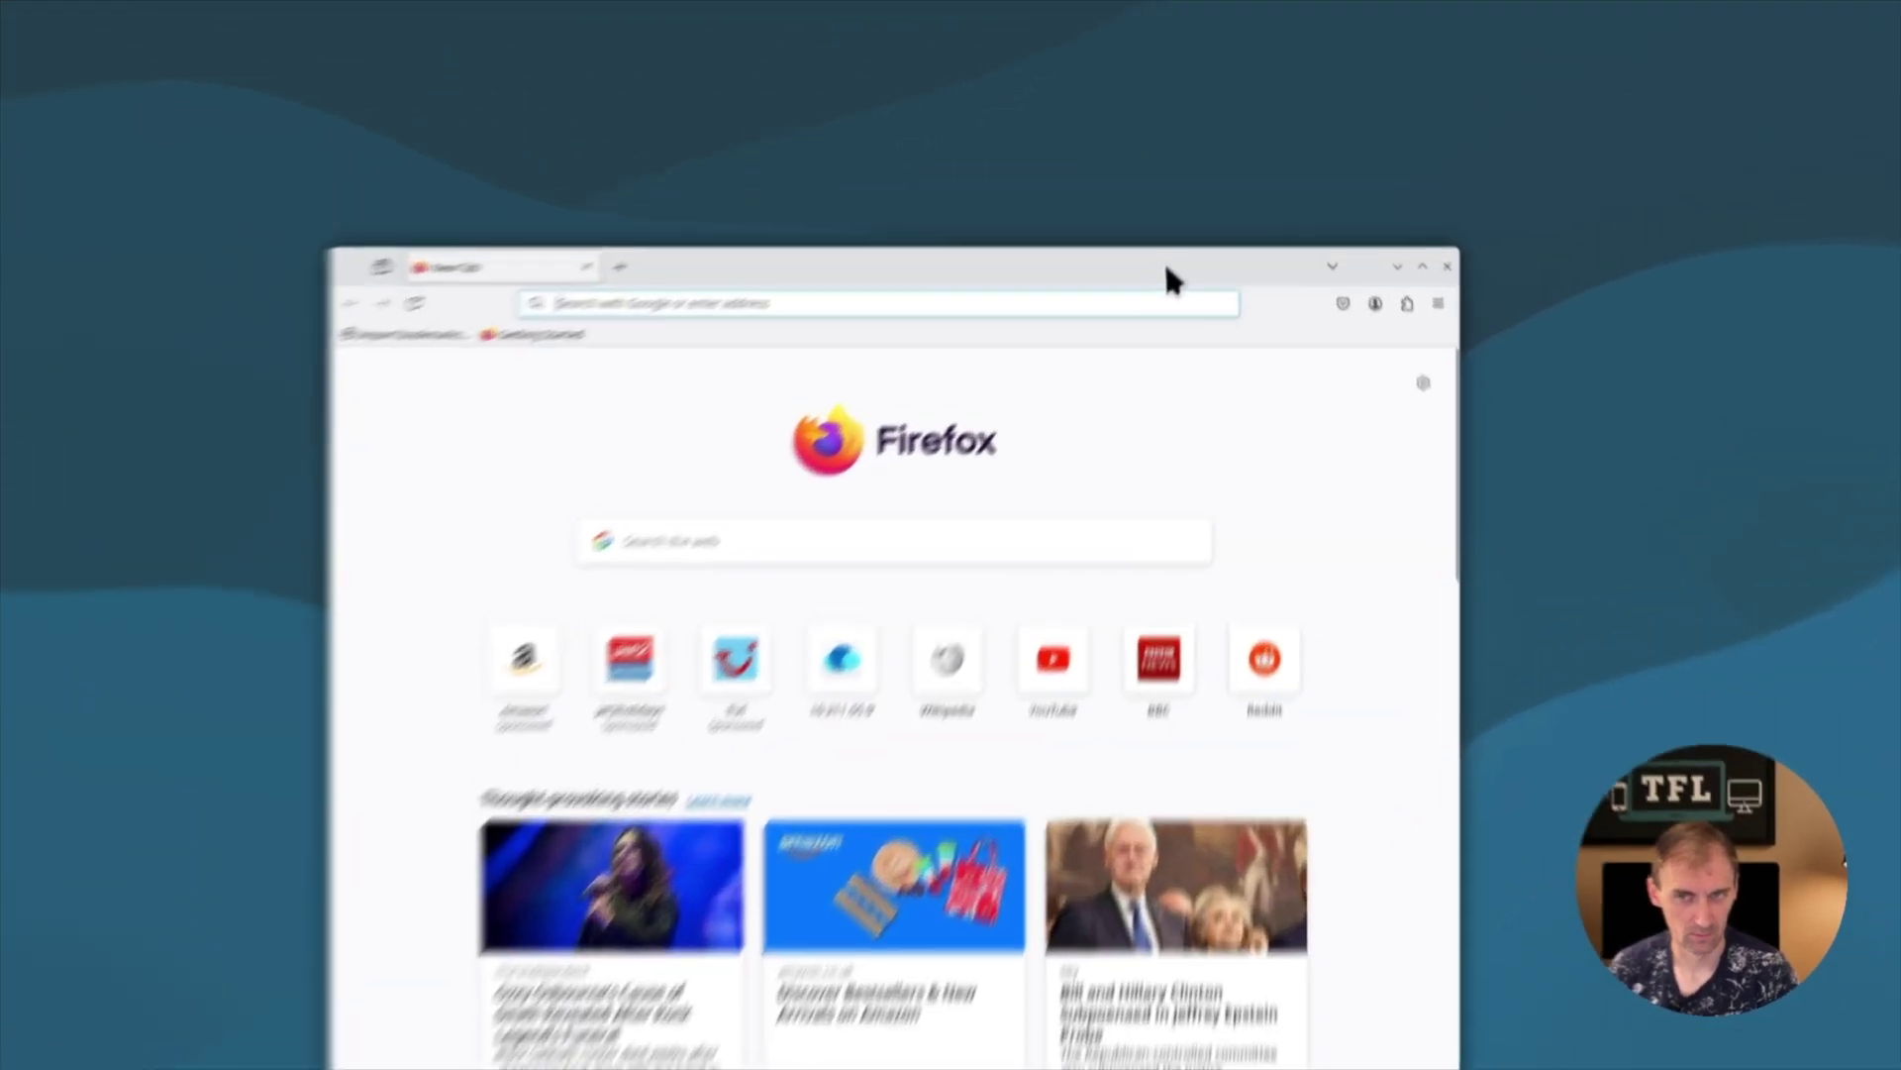
{"action": "left_click_drag", "start_coordinate": [1194, 242], "coordinate": [1150, 249]}
{"action": "left_click_drag", "start_coordinate": [1032, 381], "coordinate": [1156, 71]}
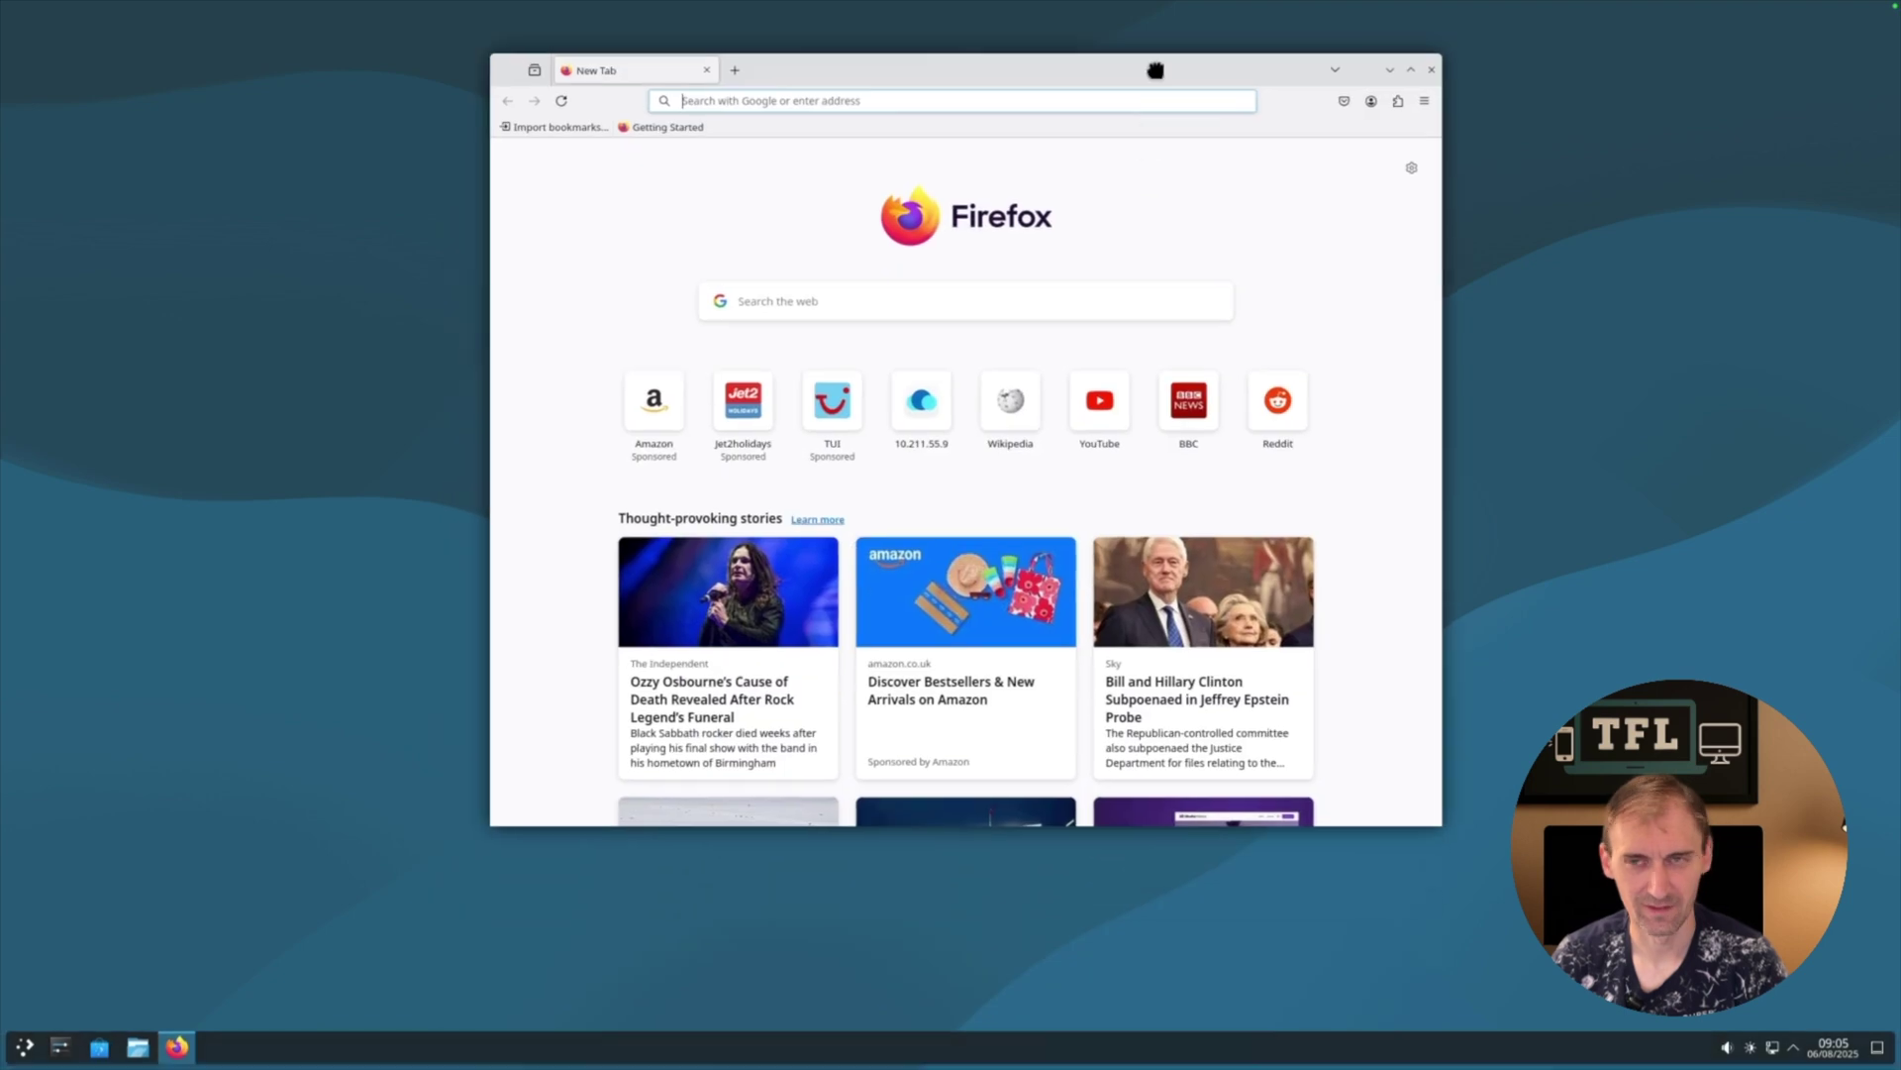
{"action": "left_click", "coordinate": [1411, 70]}
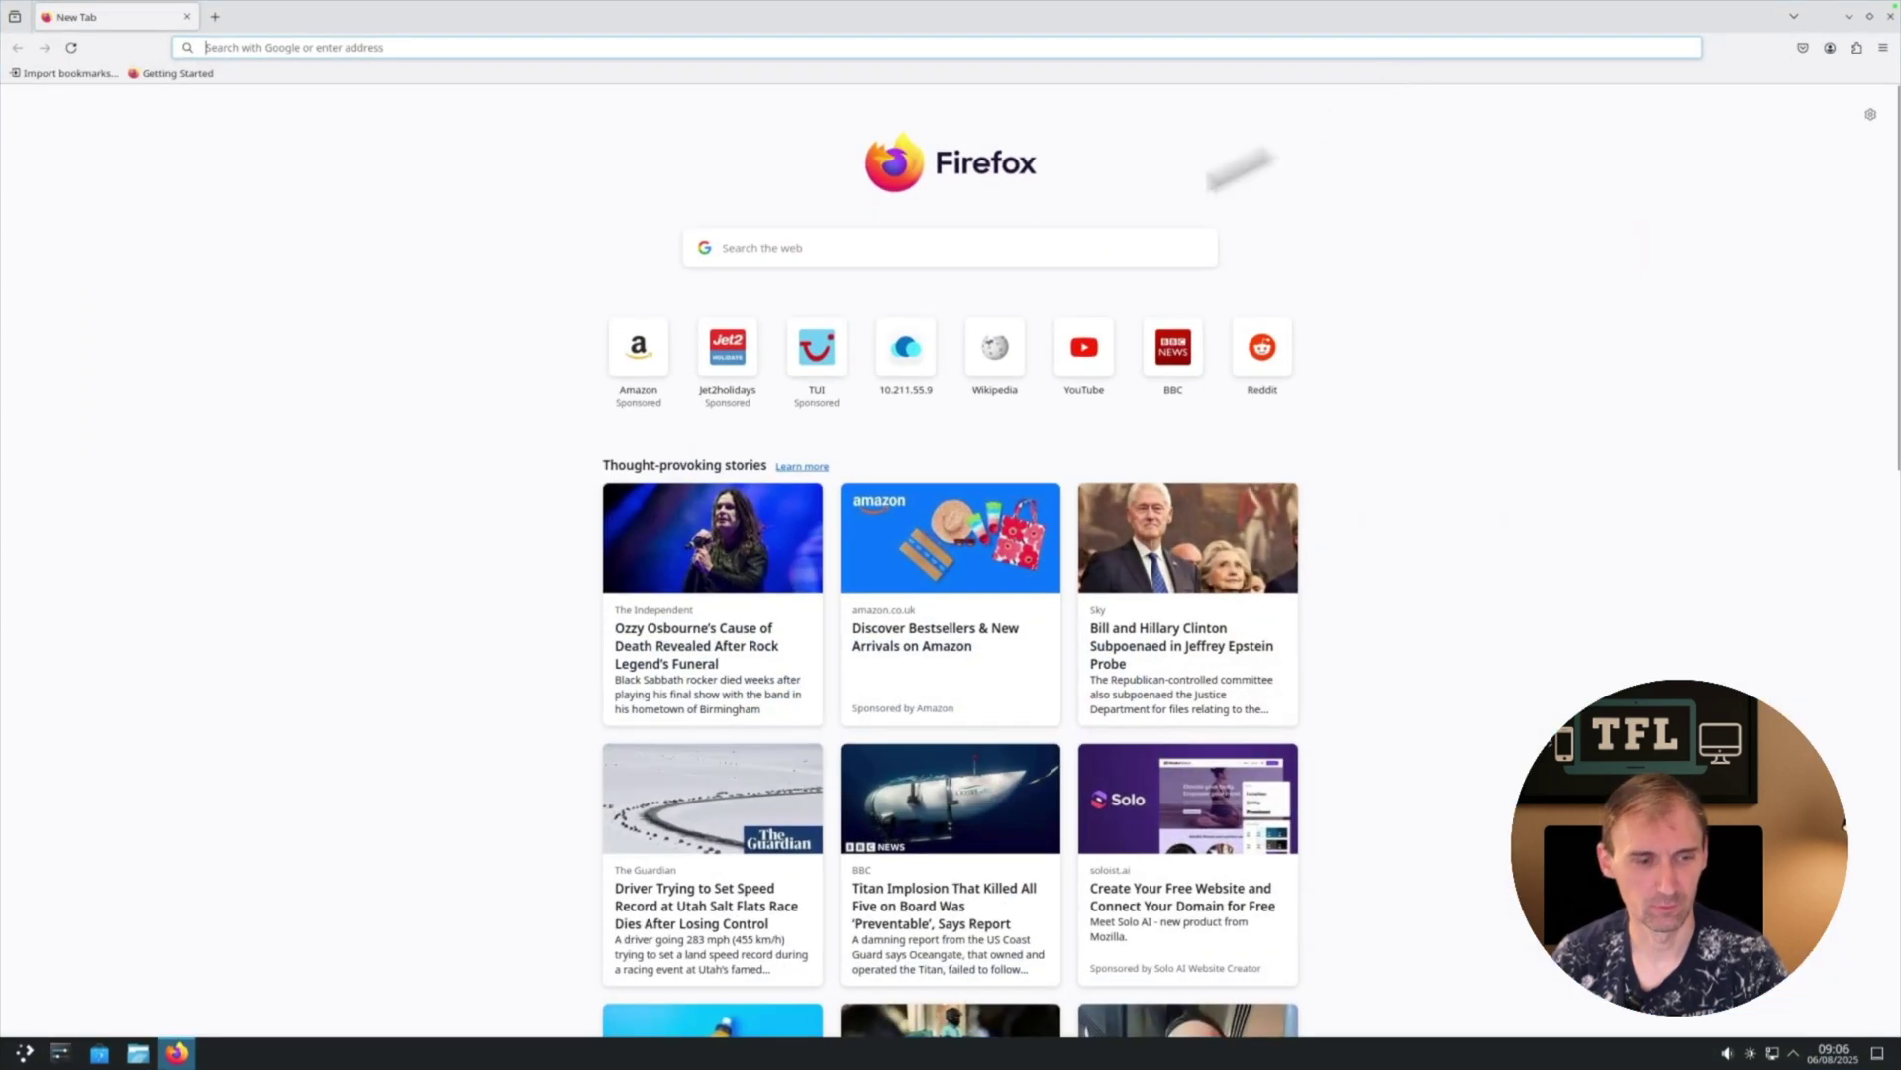
{"action": "left_click", "coordinate": [1868, 17]}
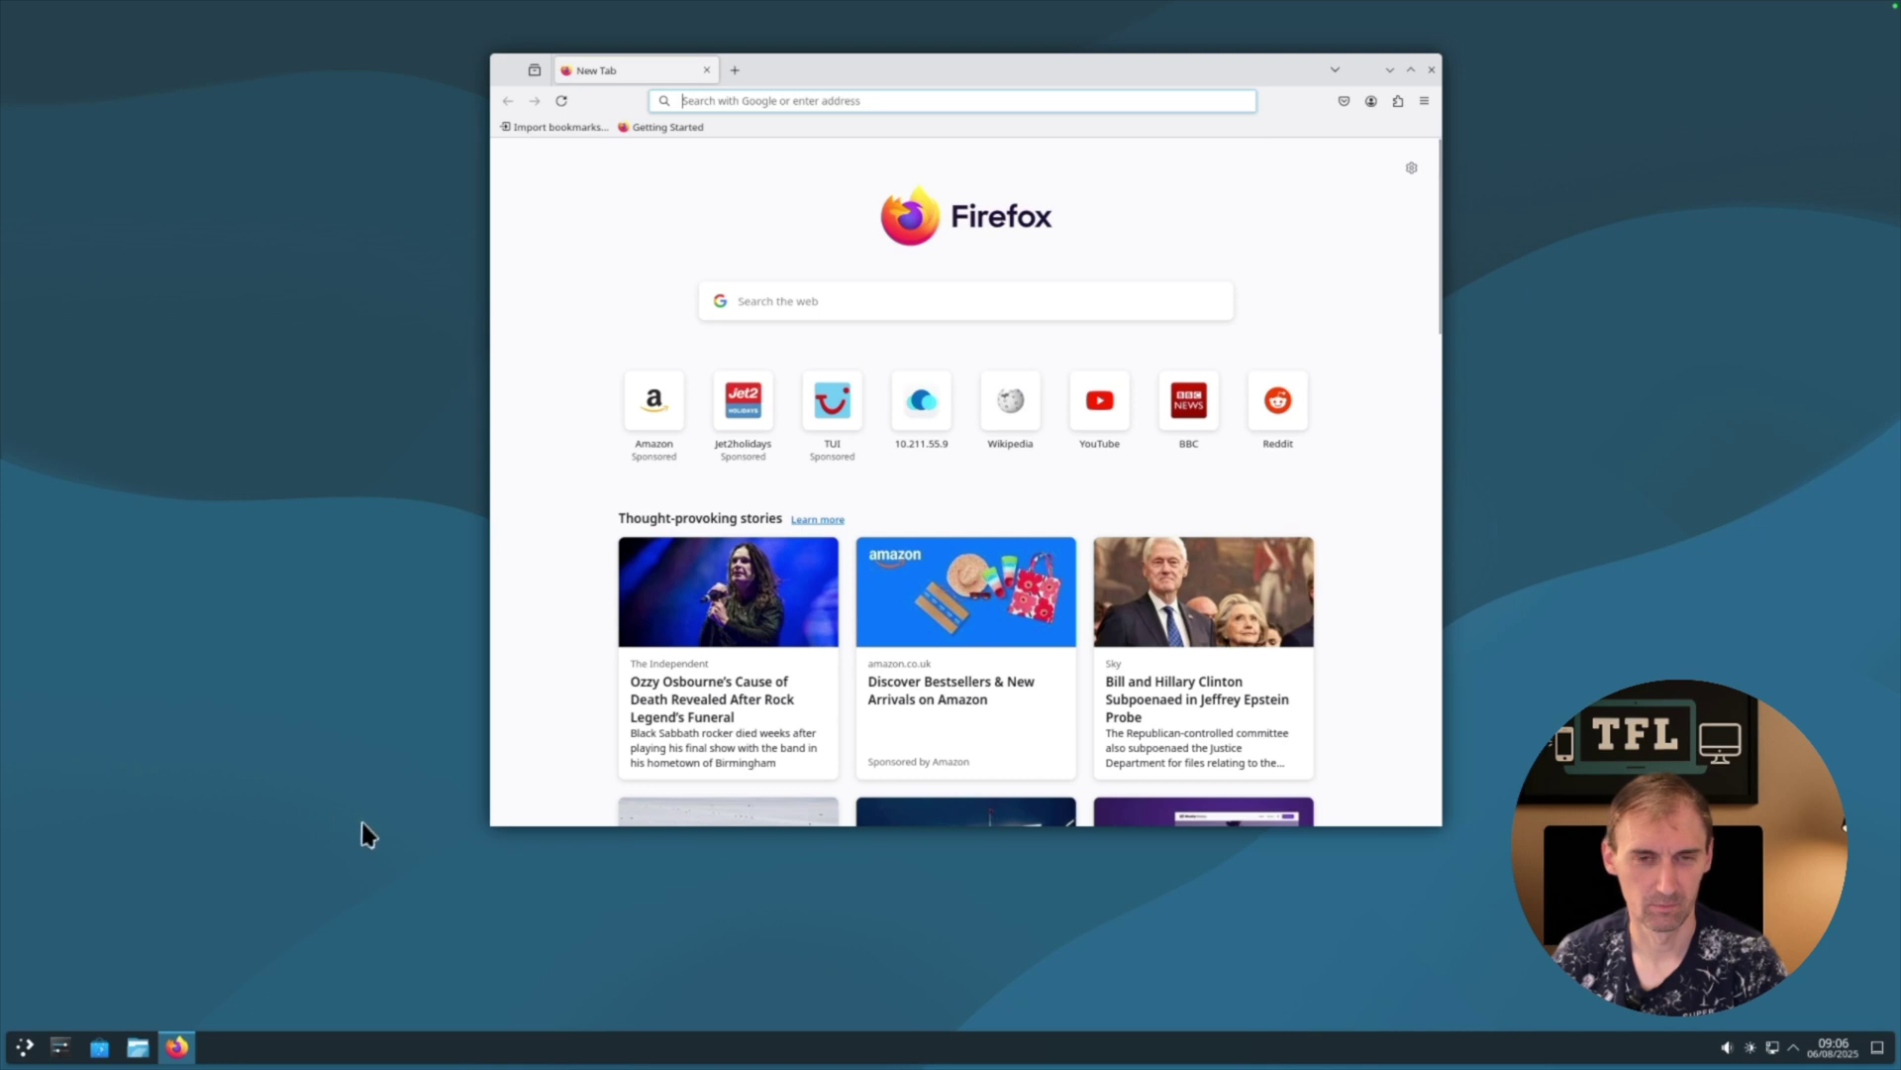
{"action": "left_click_drag", "start_coordinate": [1206, 80], "coordinate": [1140, 112]}
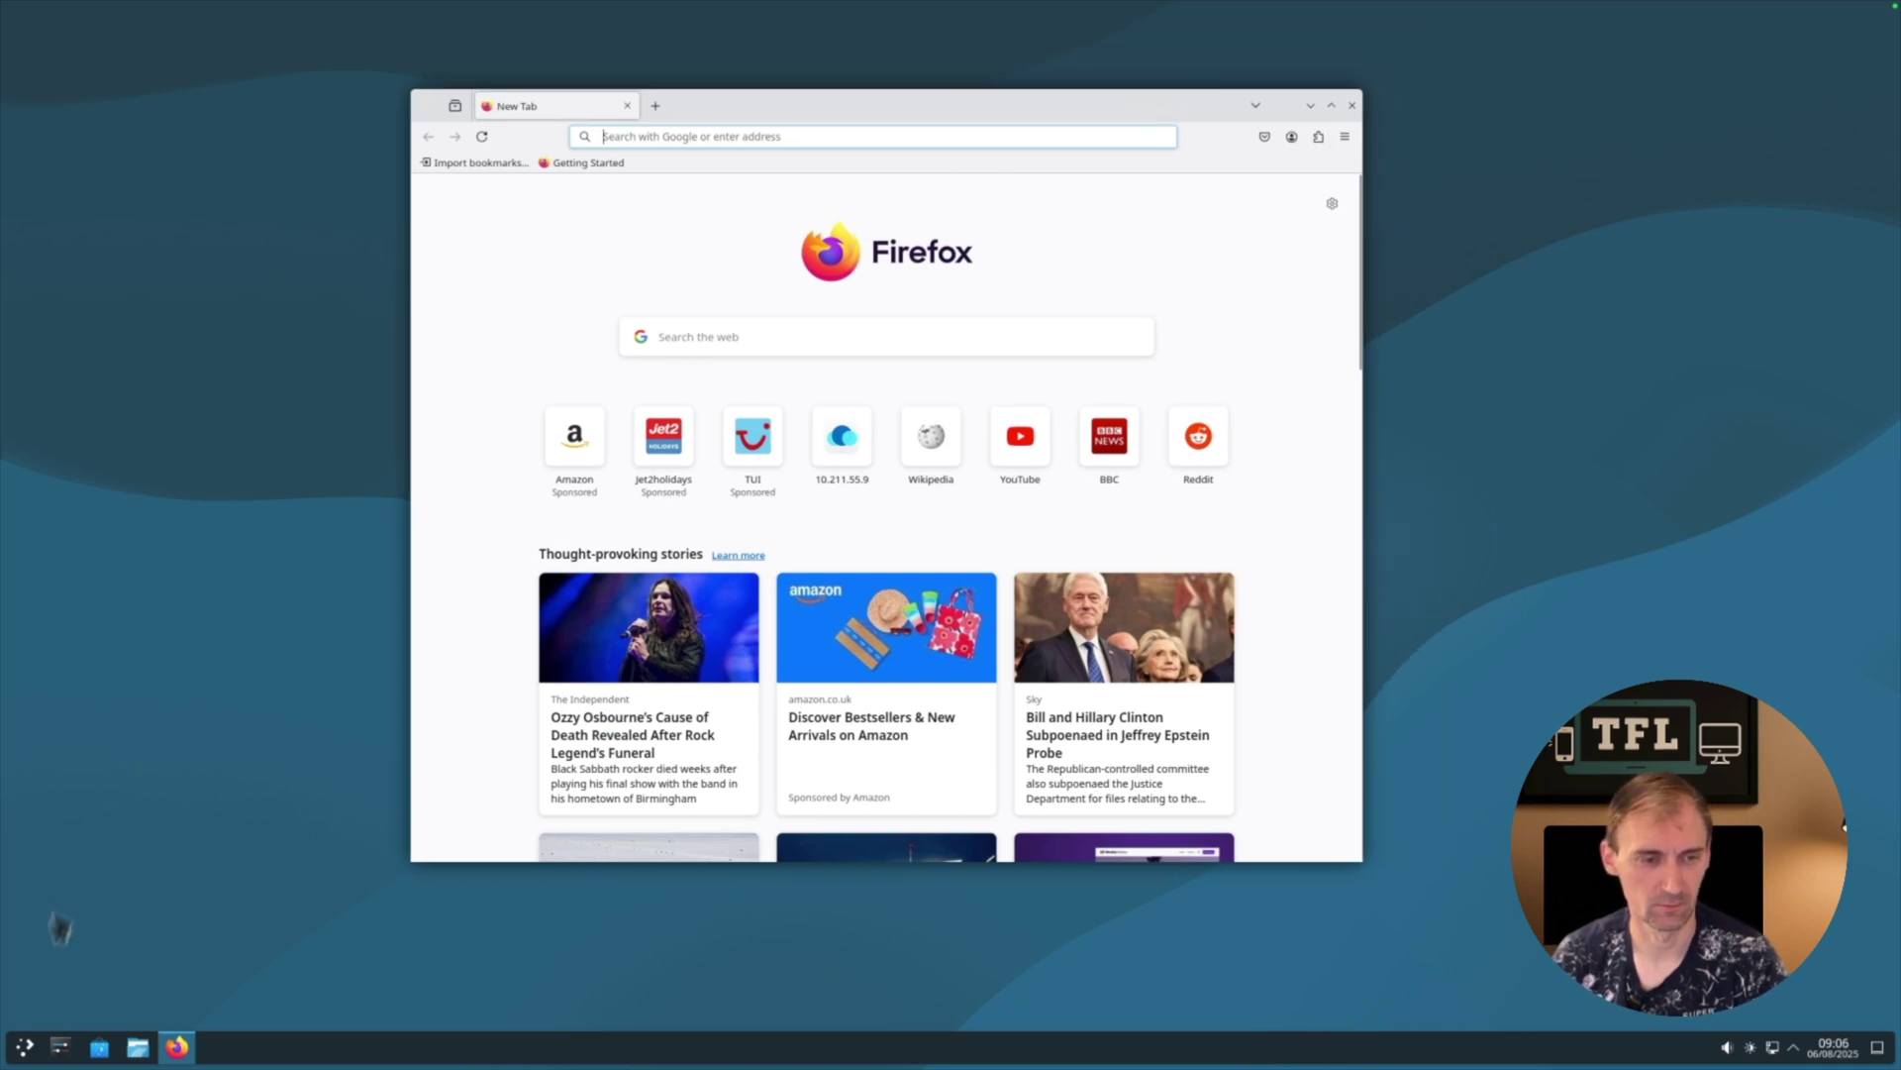
{"action": "left_click", "coordinate": [30, 1045]}
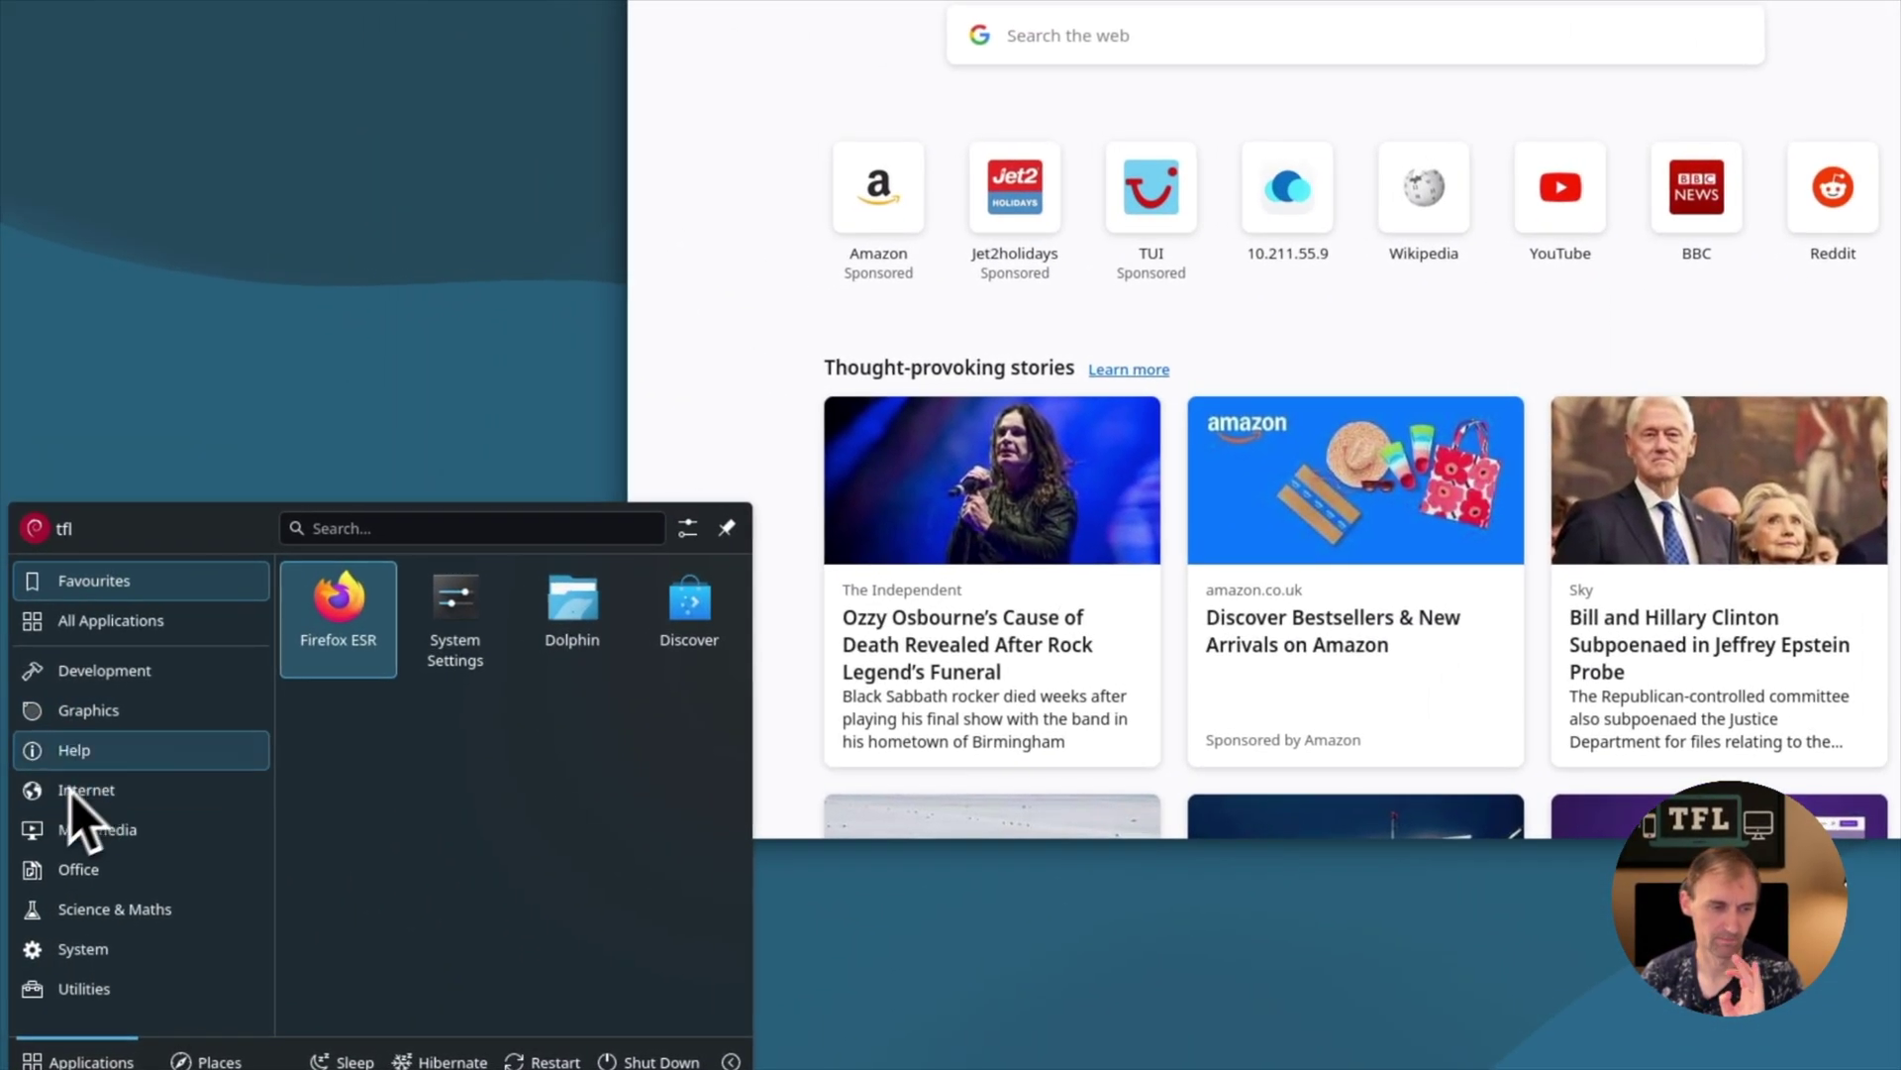
- Launch Firefox ESR from the launcher's Internet apps, then close it
{"action": "left_click", "coordinate": [118, 709]}
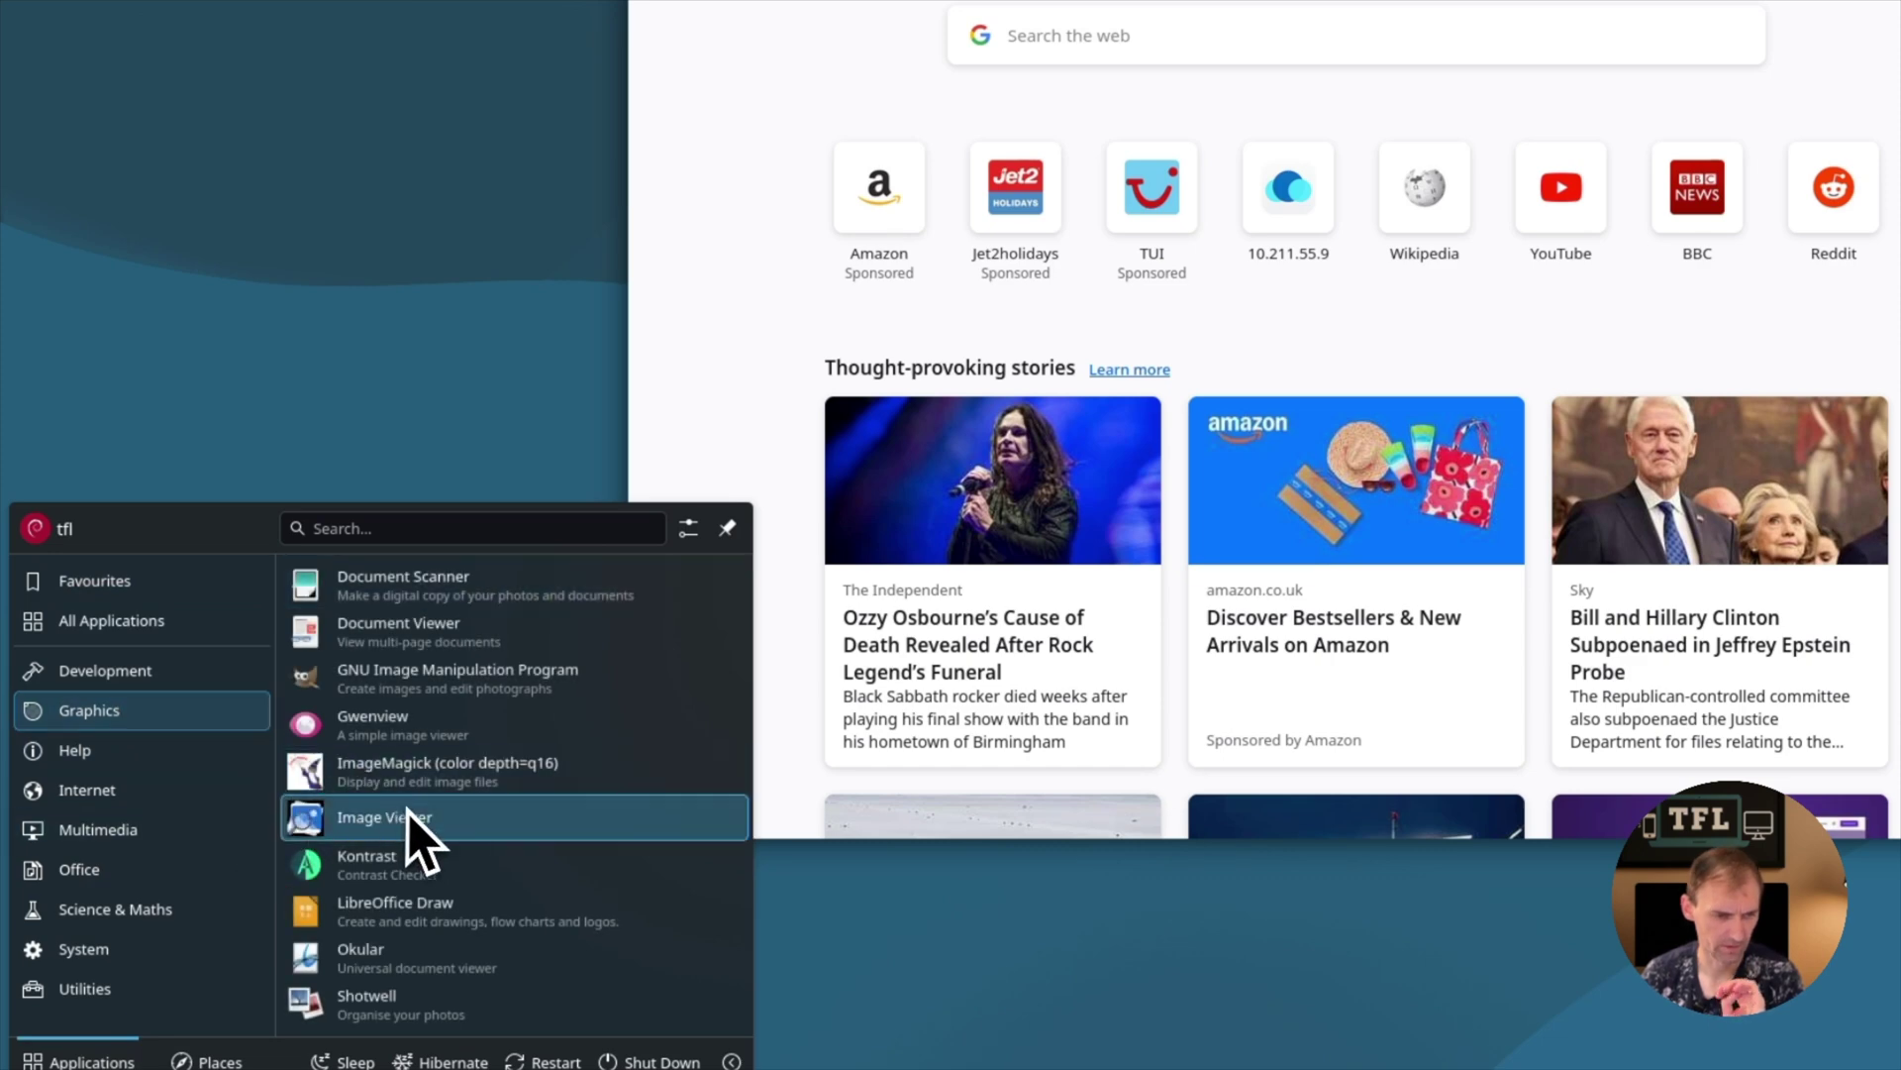
{"action": "mouse_move", "coordinate": [88, 790]}
{"action": "left_click", "coordinate": [381, 768]}
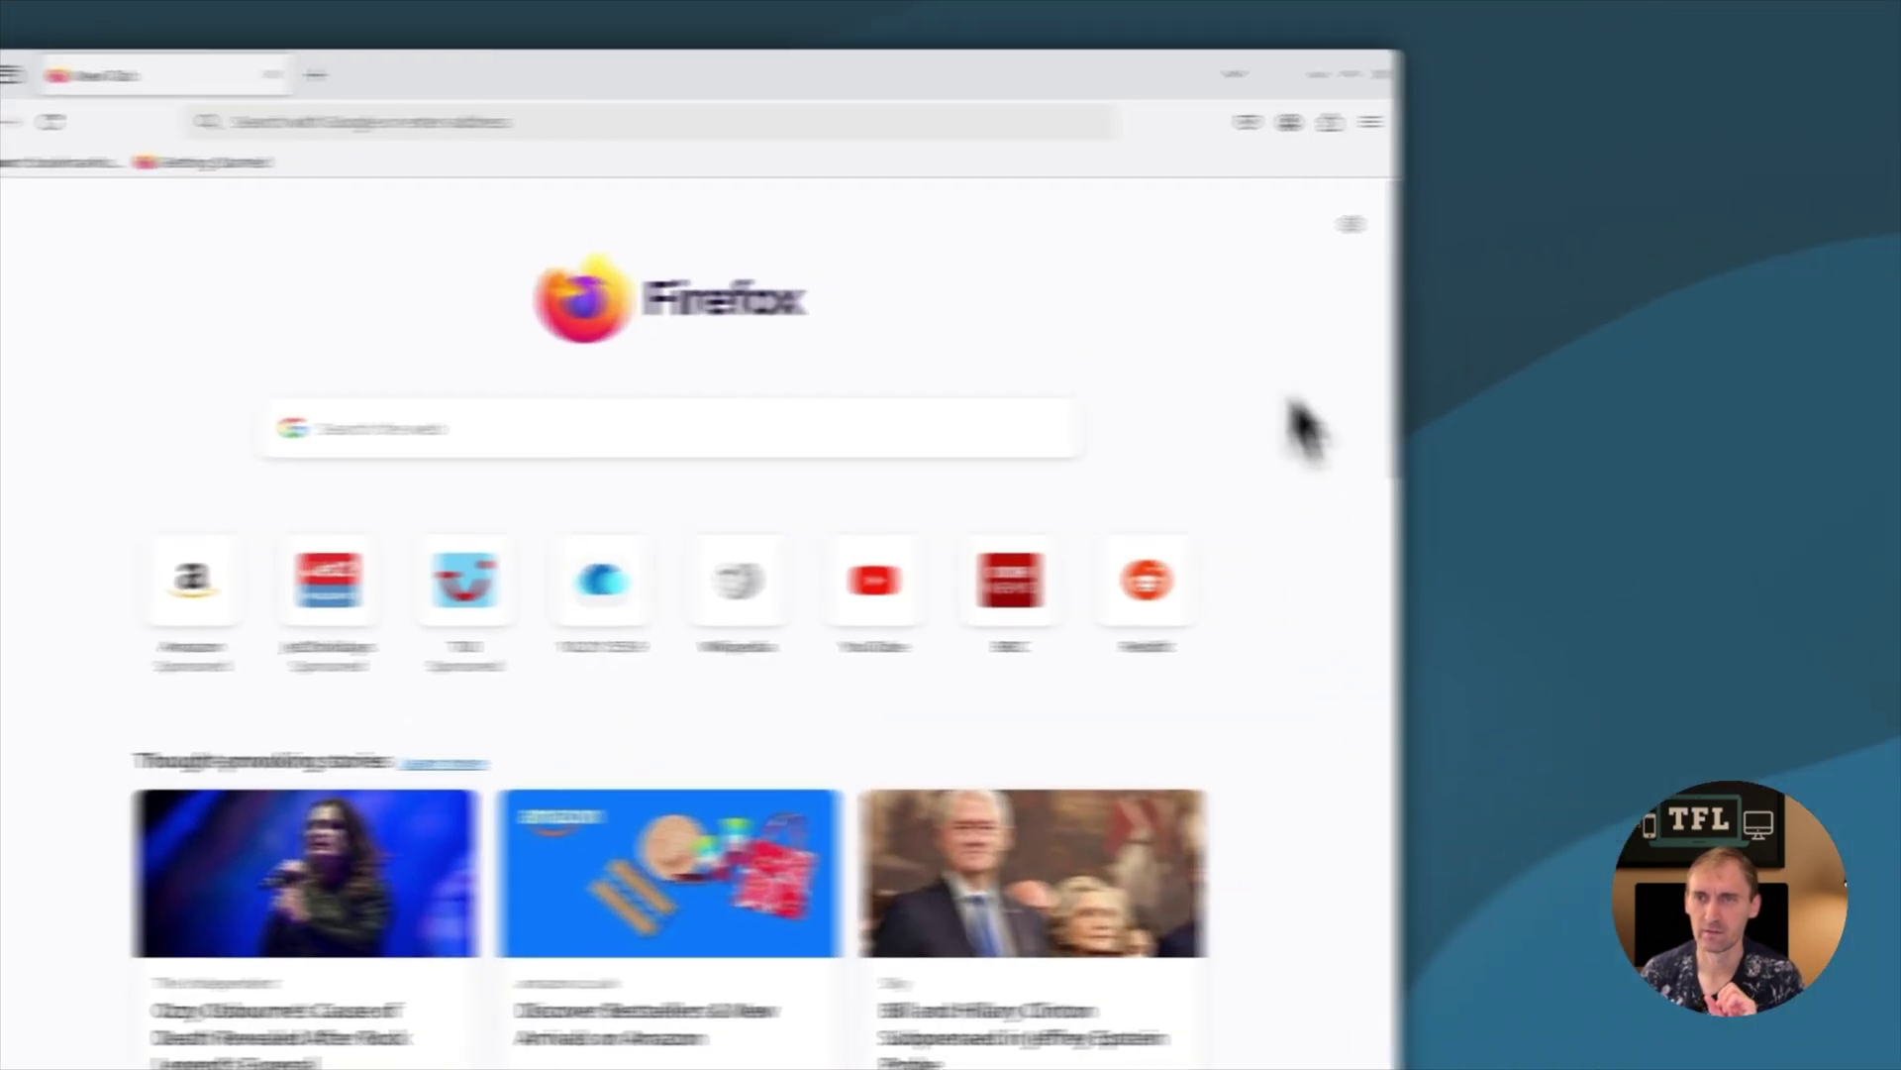
{"action": "left_click", "coordinate": [1381, 75]}
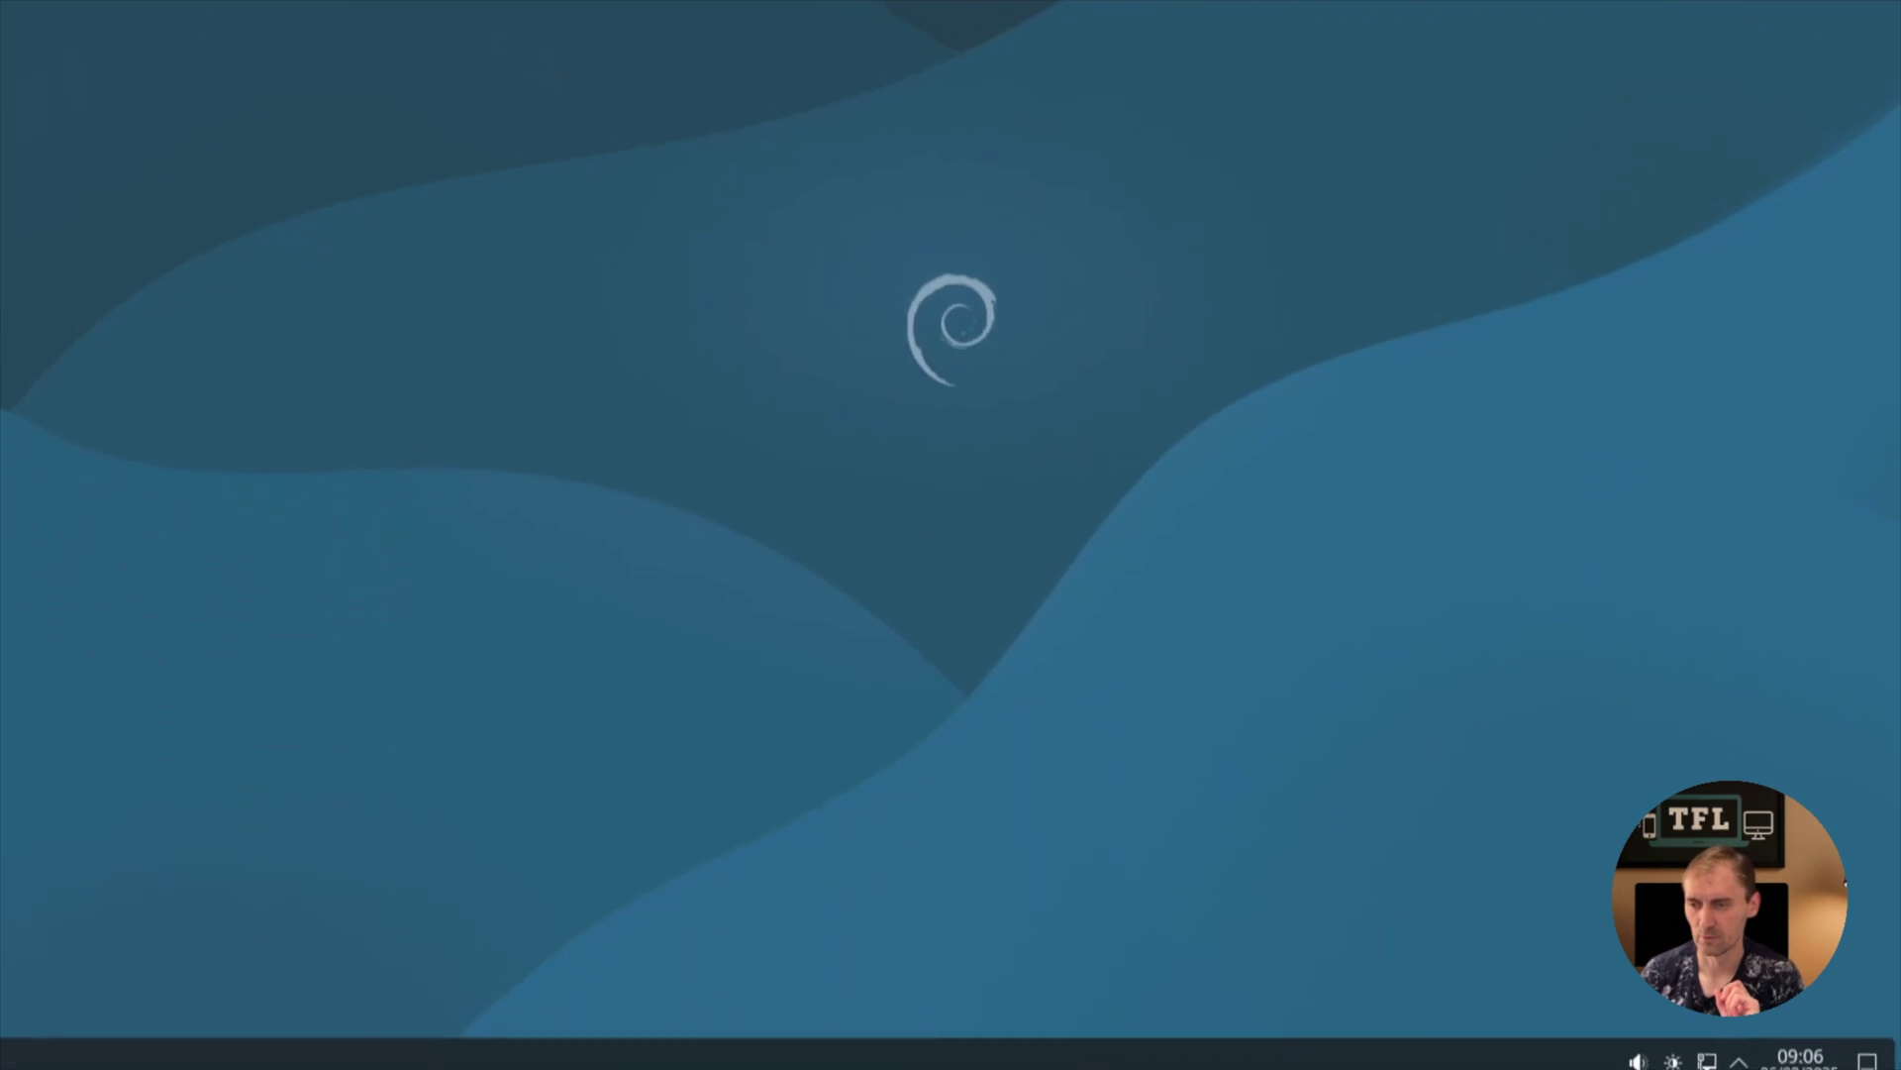
- View the calendar, show the desktop, and check the tray's network, brightness and volume panels
{"action": "left_click", "coordinate": [1794, 1059]}
{"action": "left_click", "coordinate": [1850, 1037]}
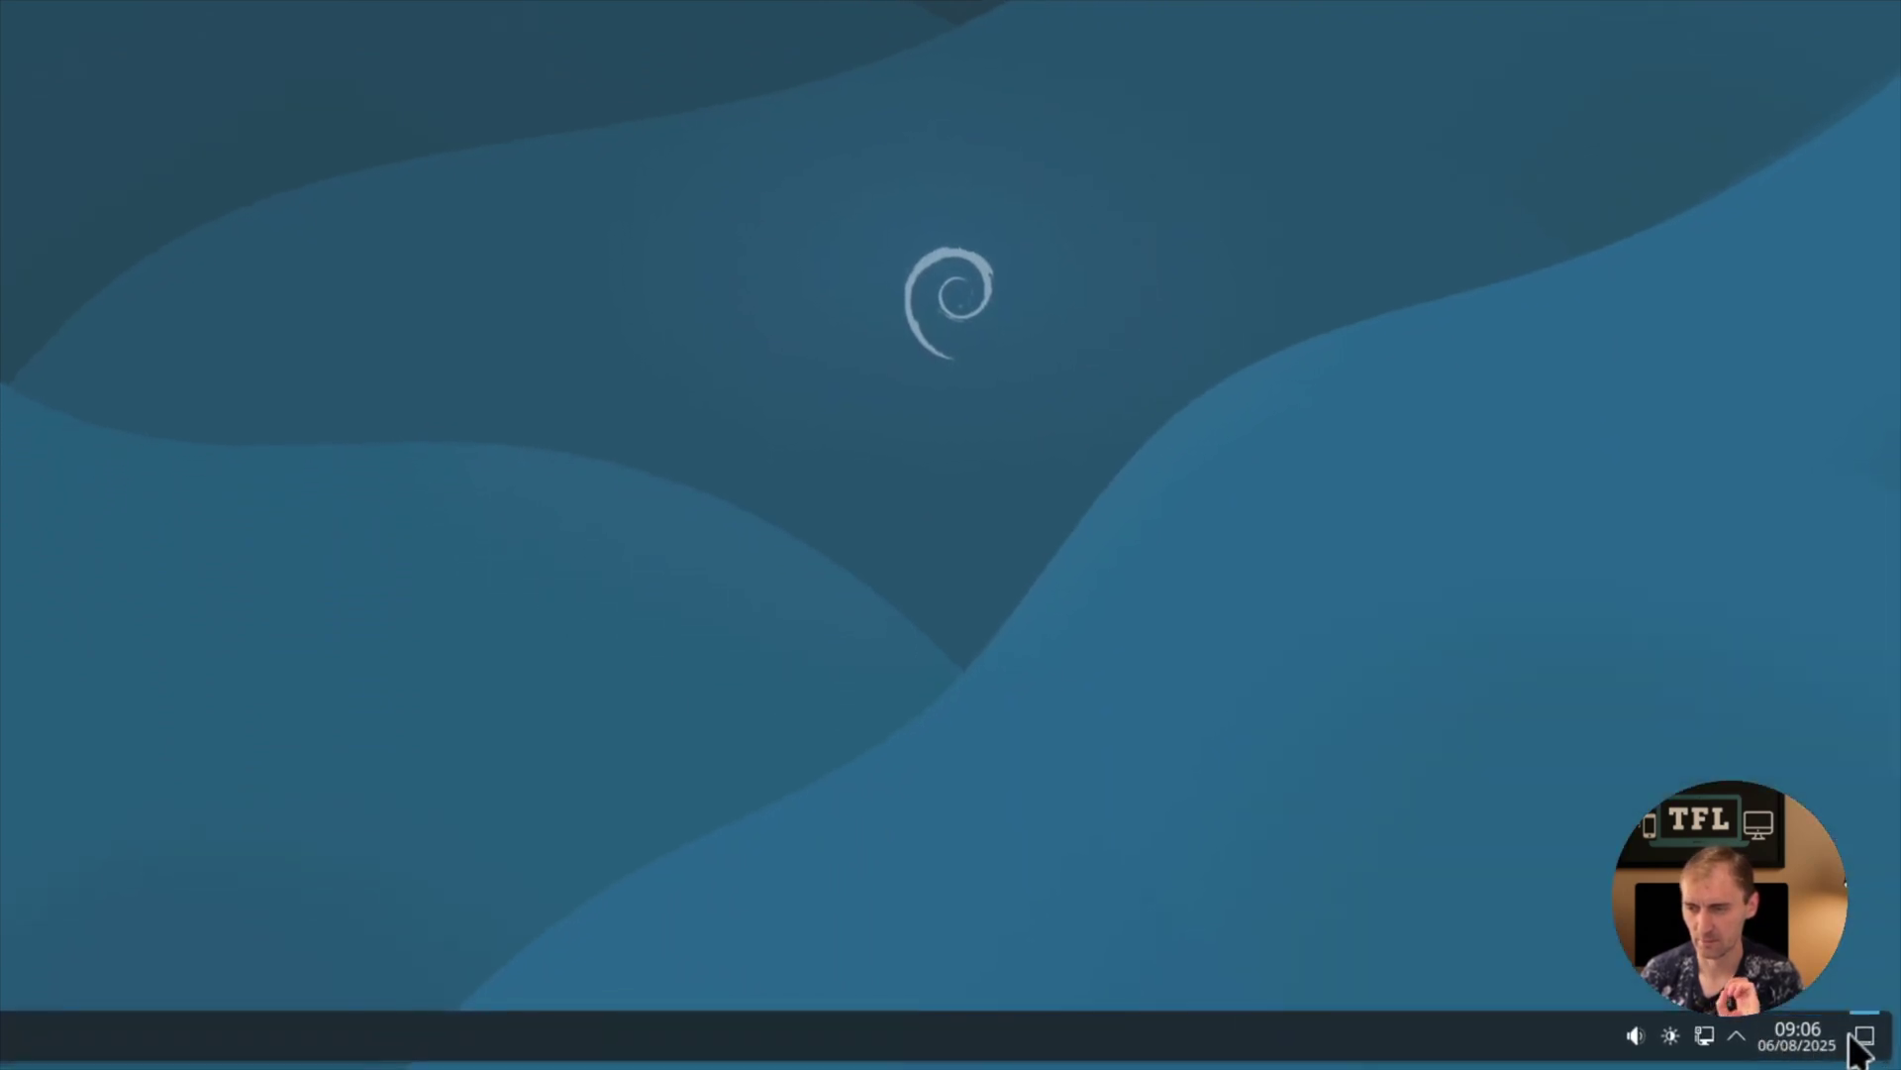
{"action": "left_click", "coordinate": [1735, 1035]}
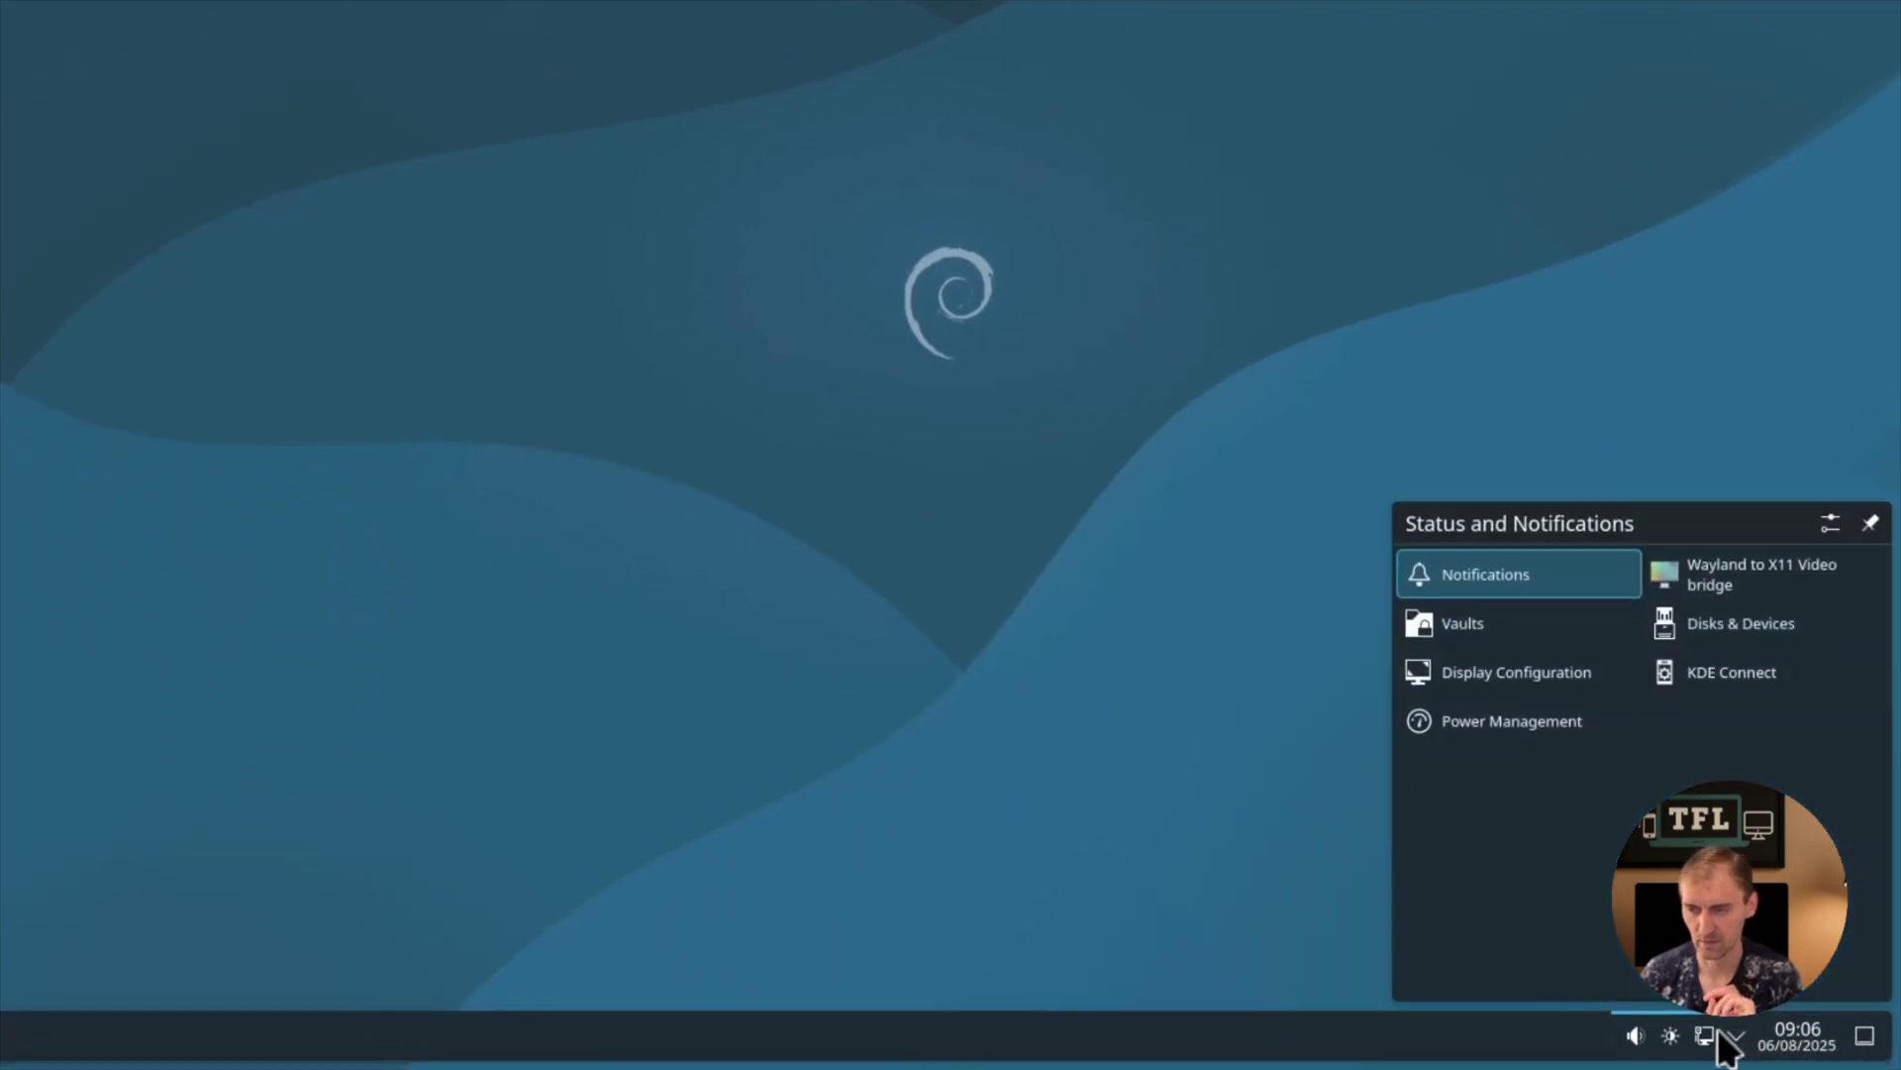
{"action": "left_click", "coordinate": [1704, 1038]}
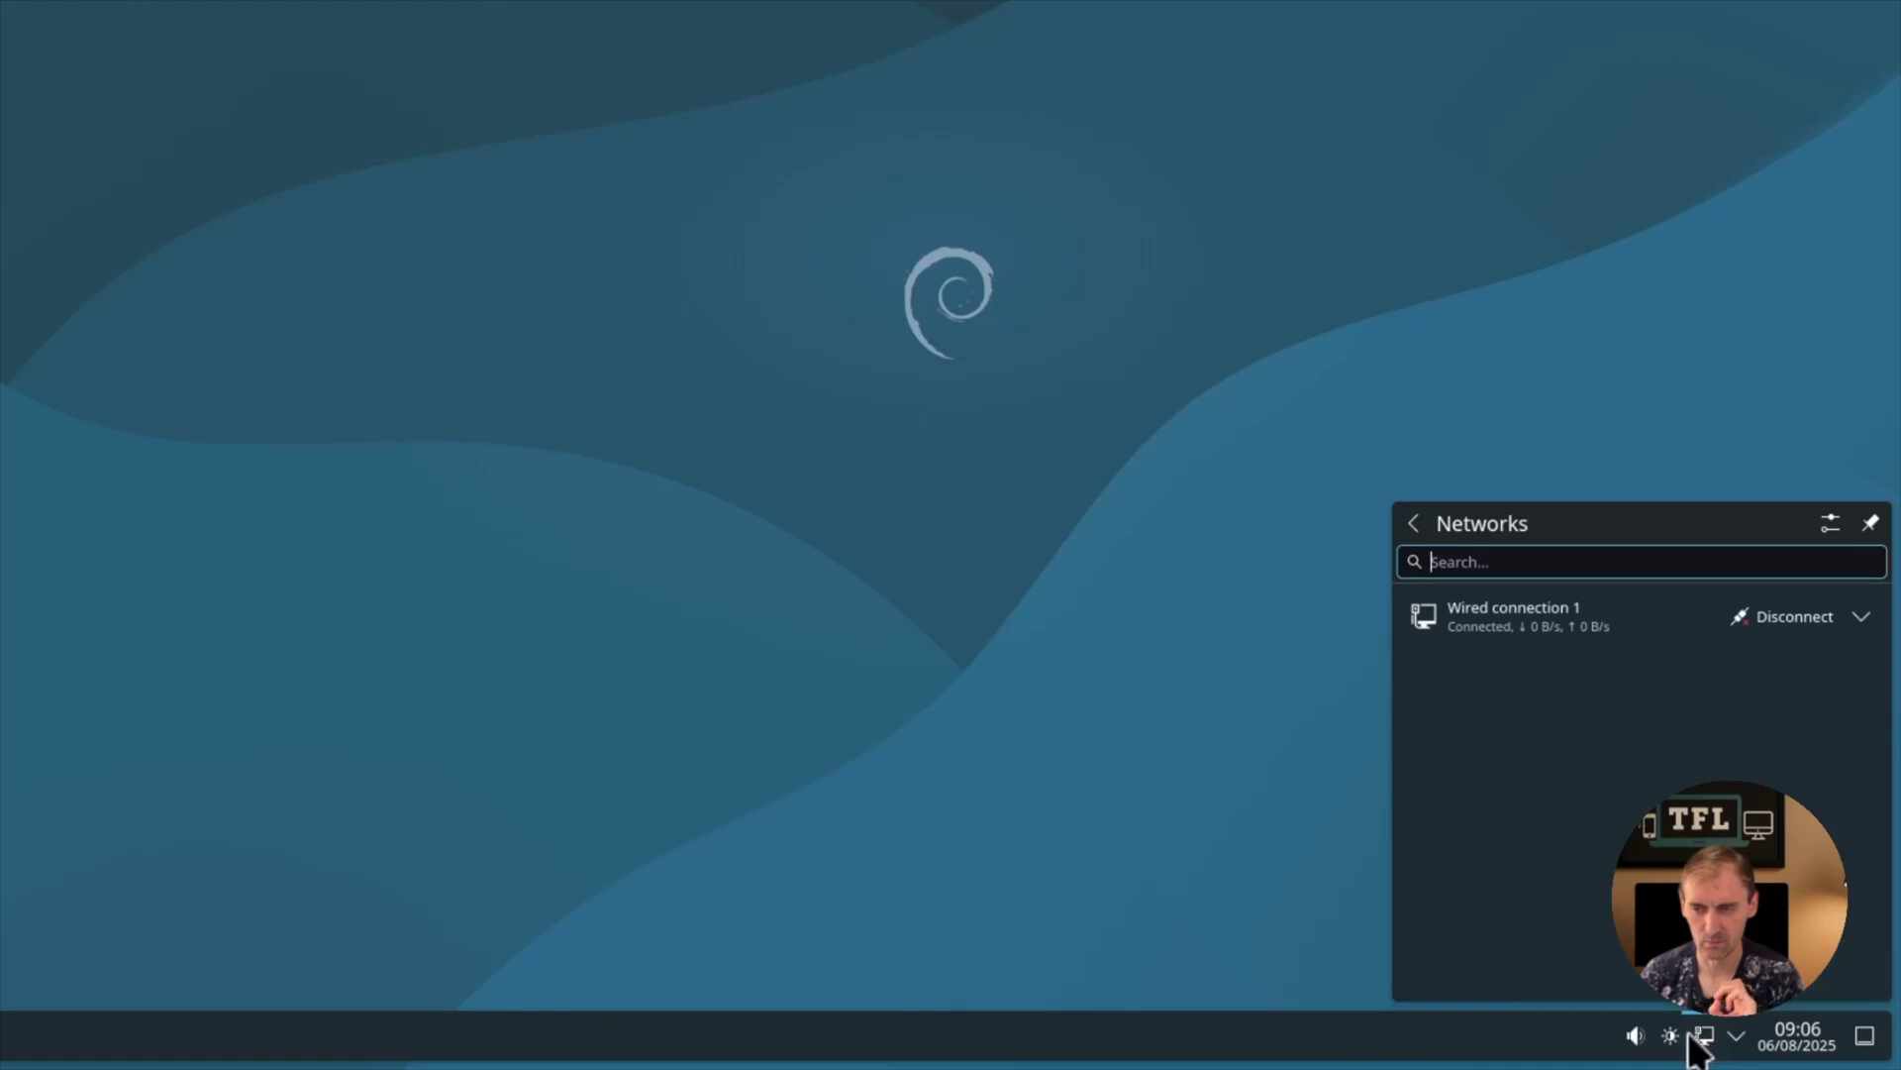
{"action": "left_click", "coordinate": [1671, 1037]}
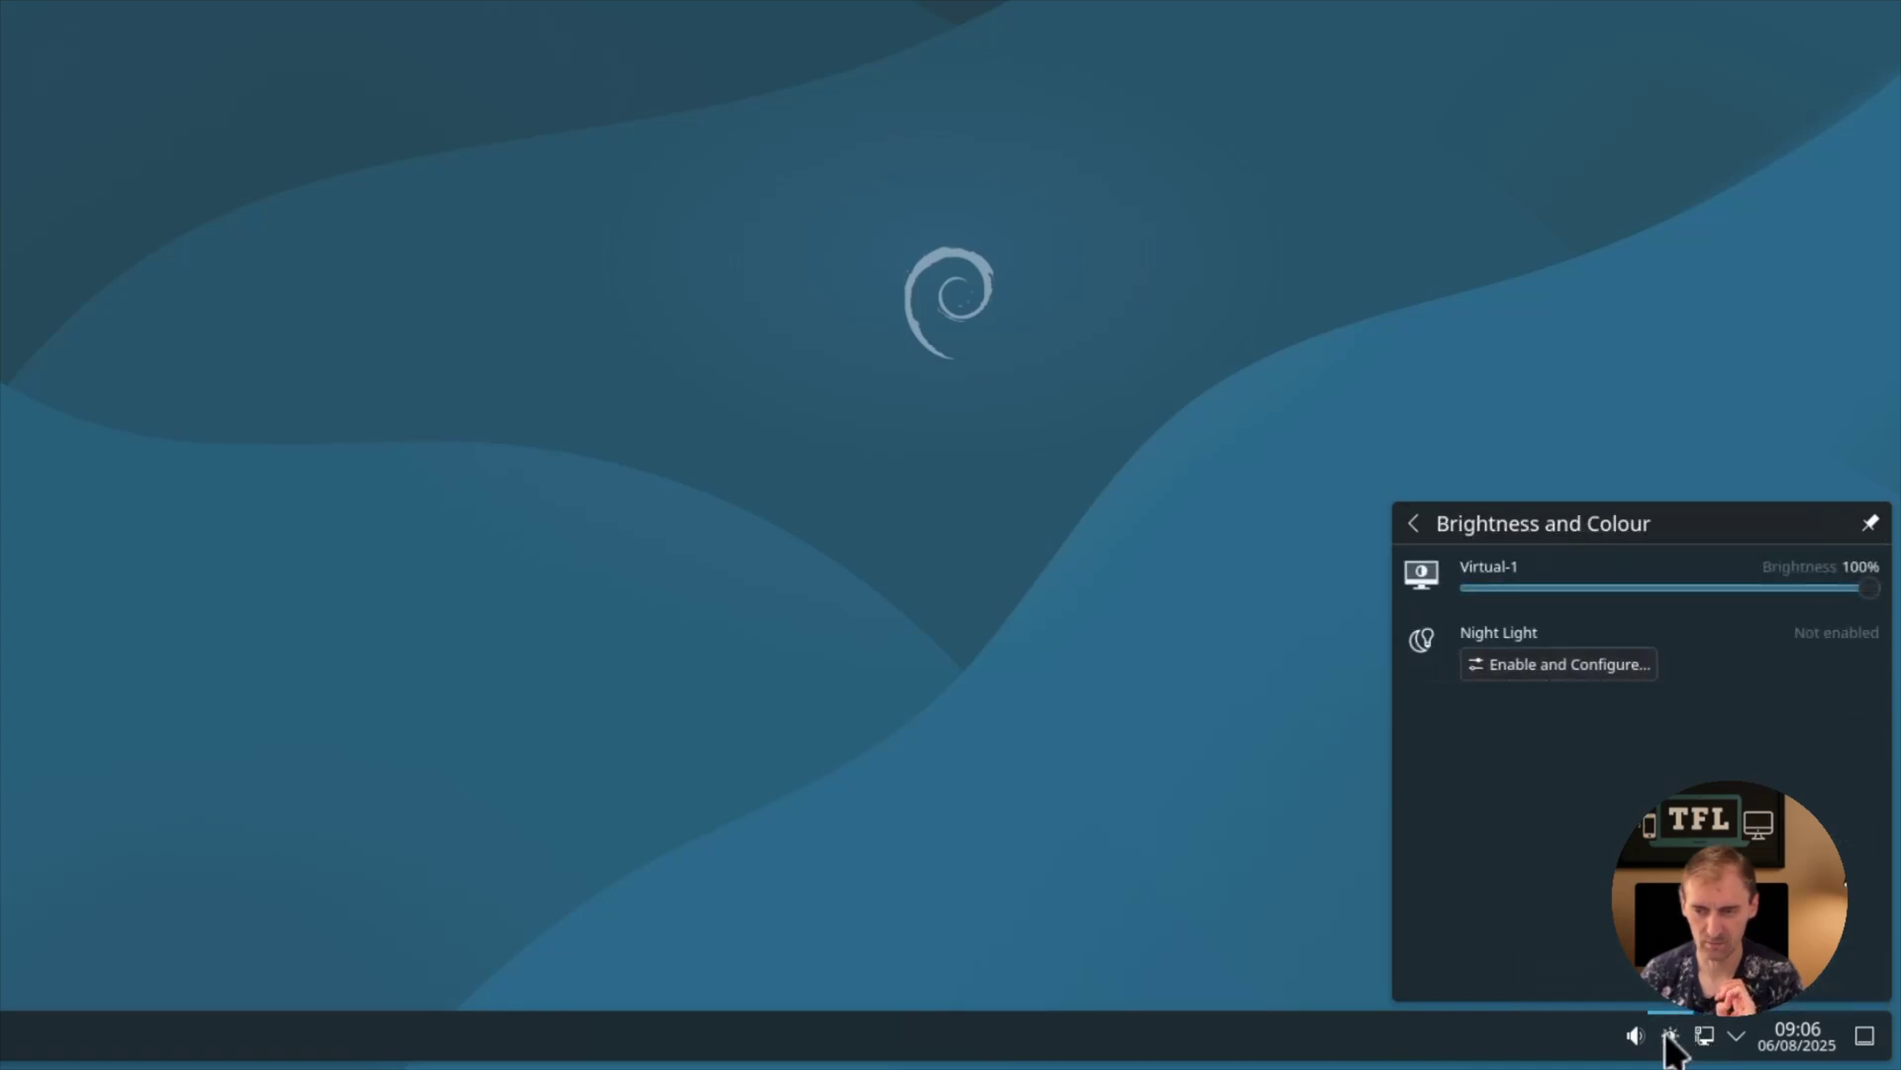
{"action": "left_click", "coordinate": [1635, 1035]}
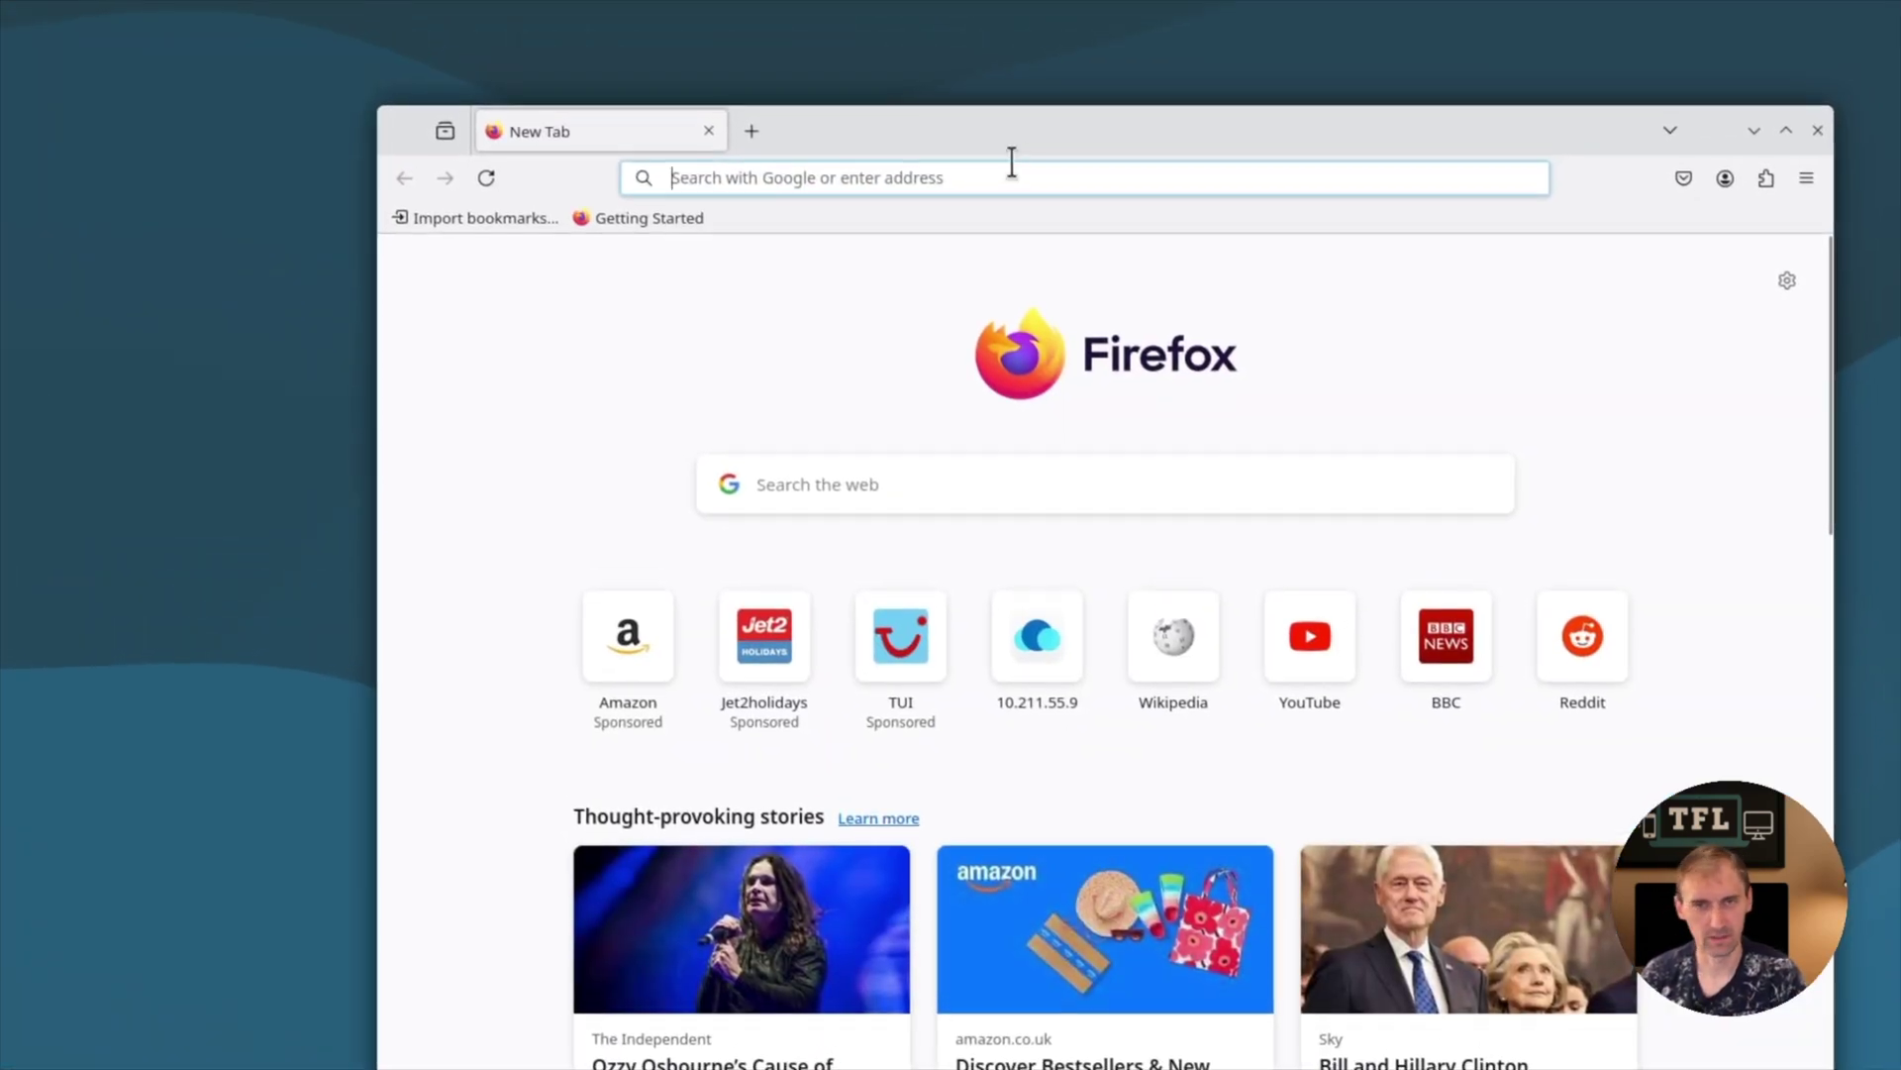
{"action": "left_click", "coordinate": [1011, 164]}
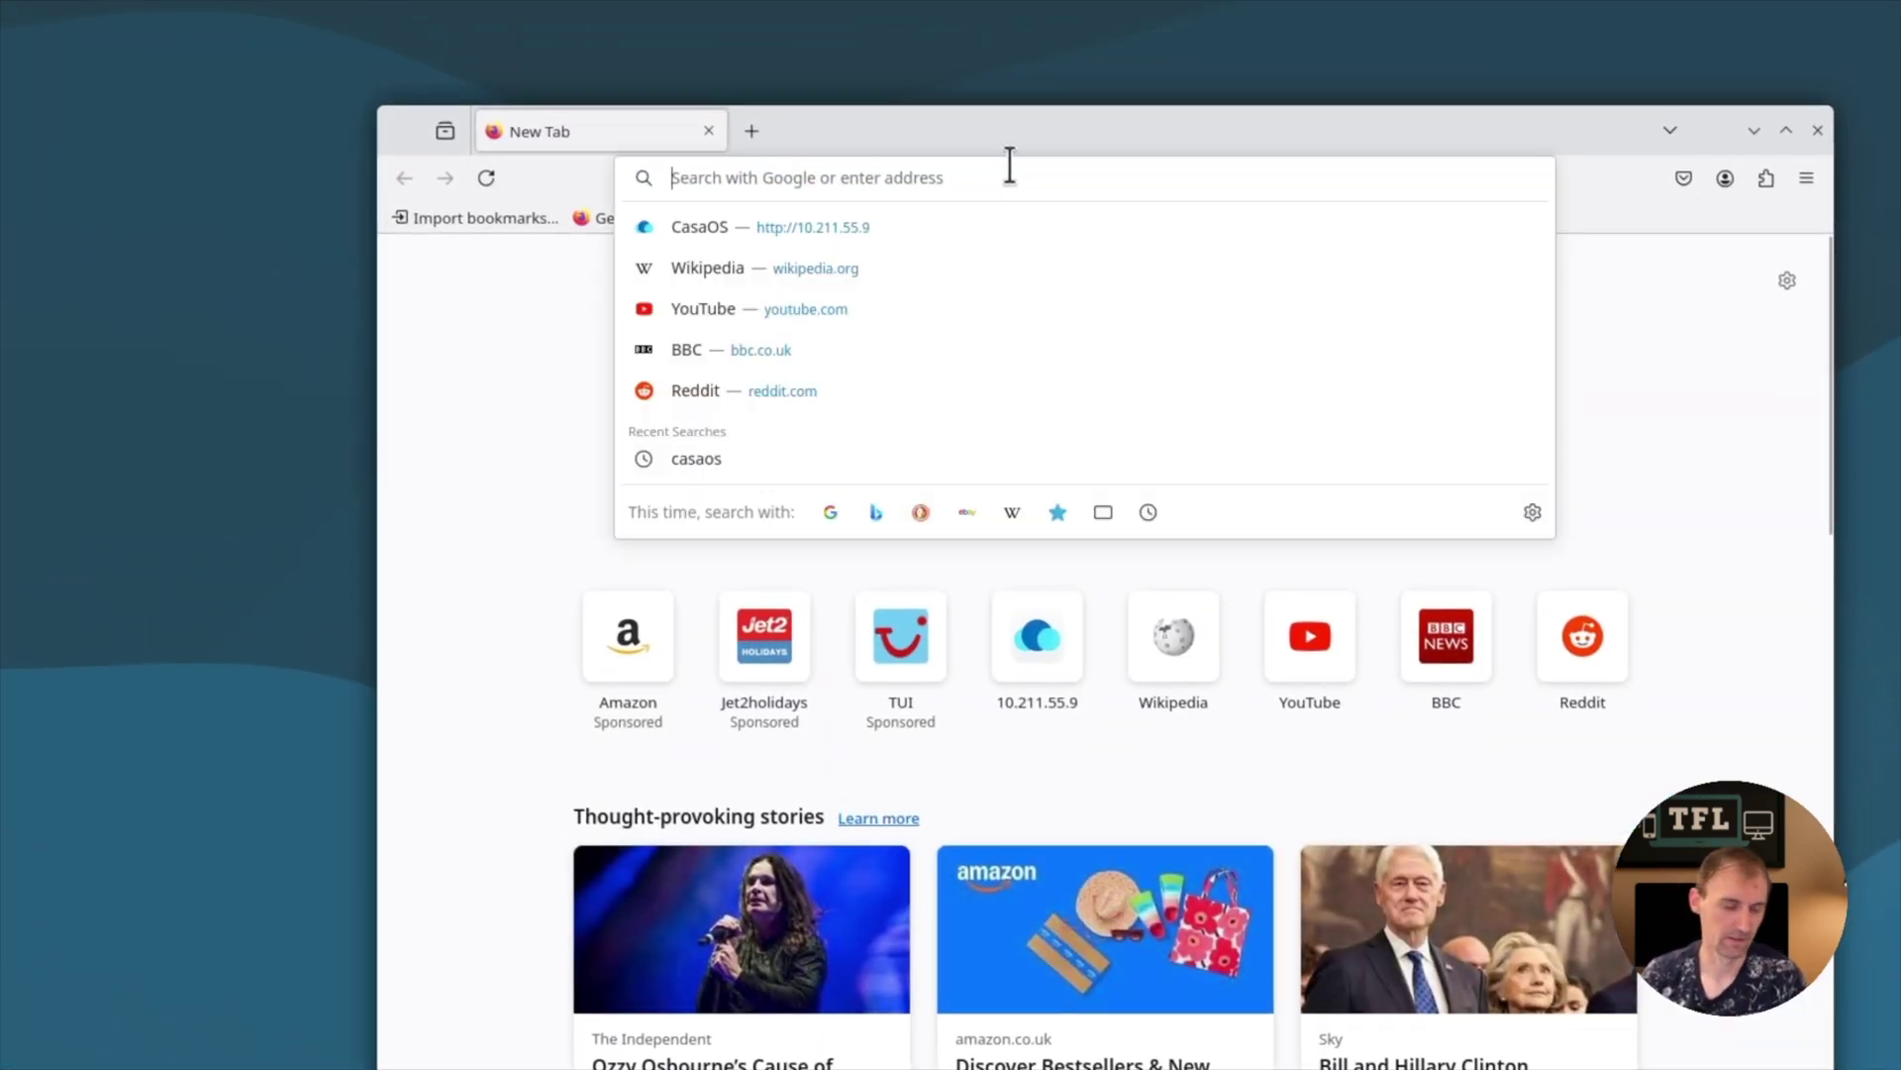
{"action": "left_click", "coordinate": [787, 307]}
{"action": "left_click", "coordinate": [904, 178]}
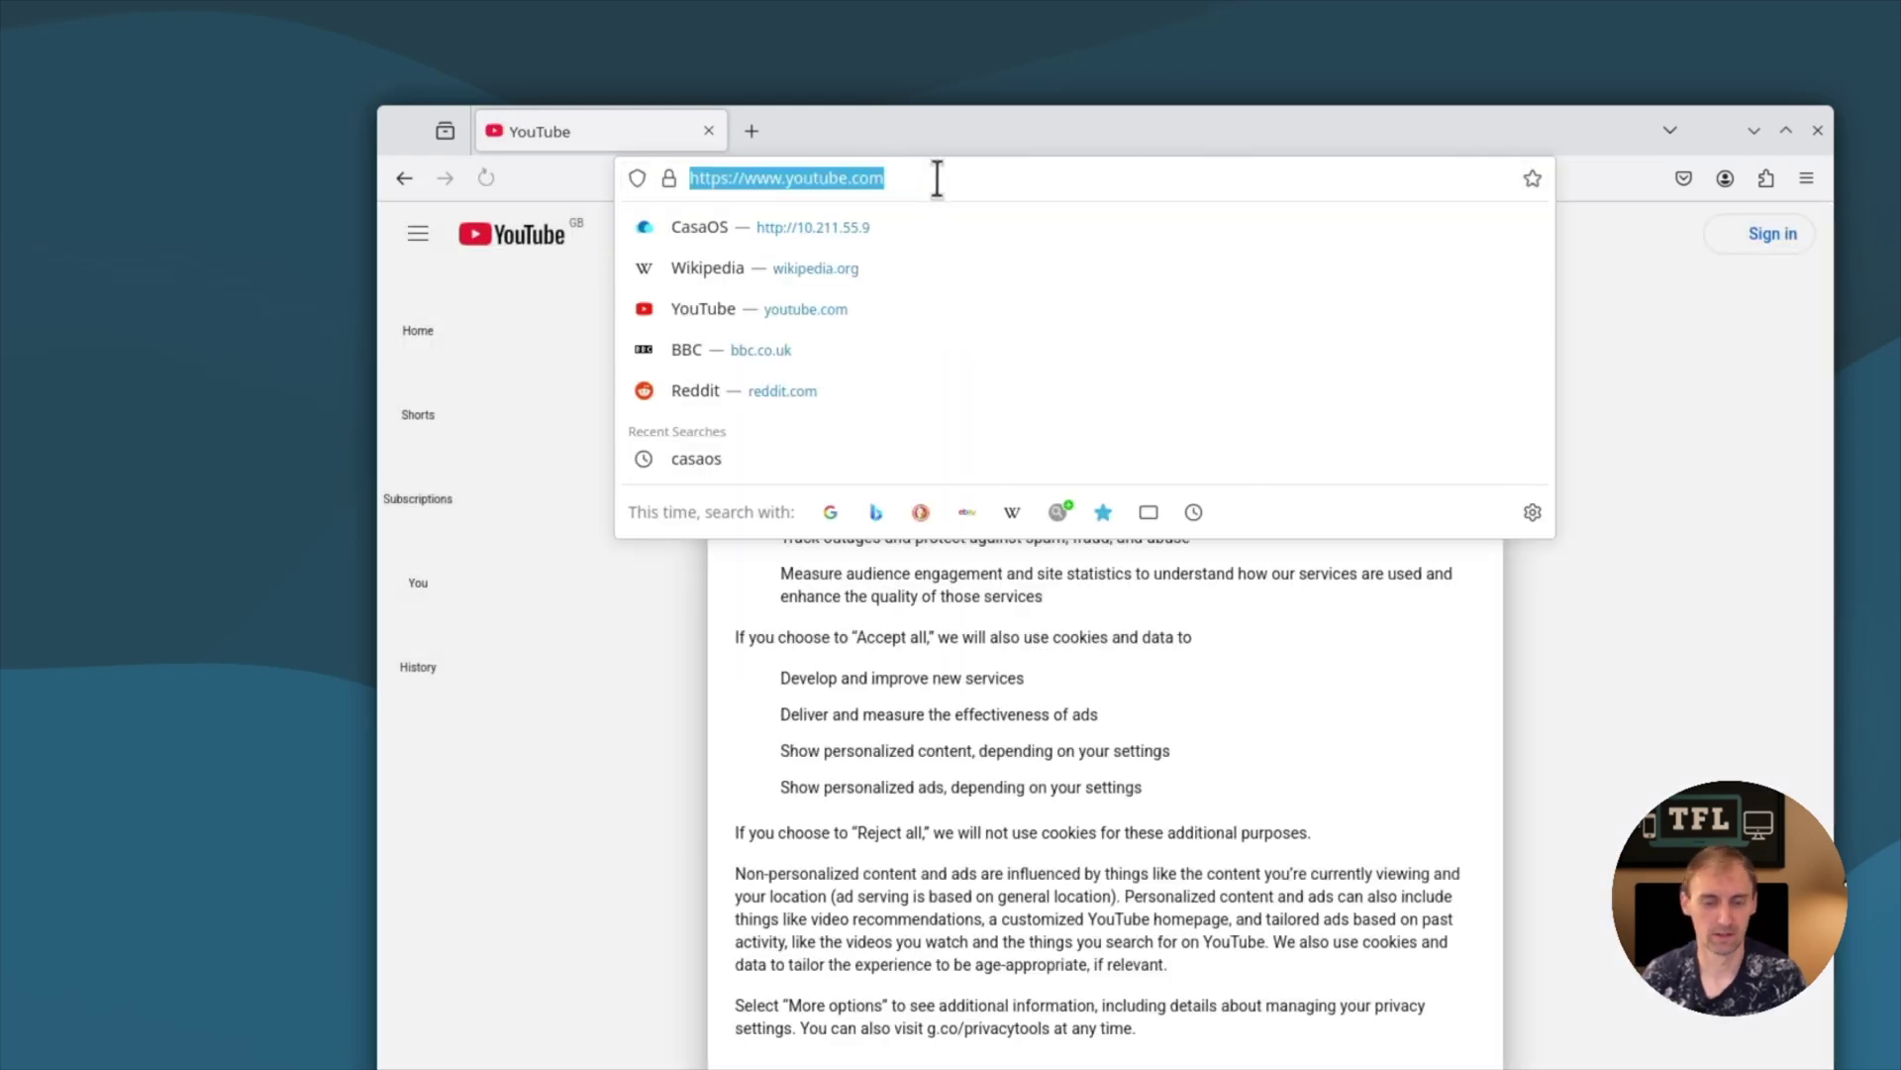
{"action": "left_click", "coordinate": [938, 179]}
{"action": "type", "text": "/@techforlife91"}
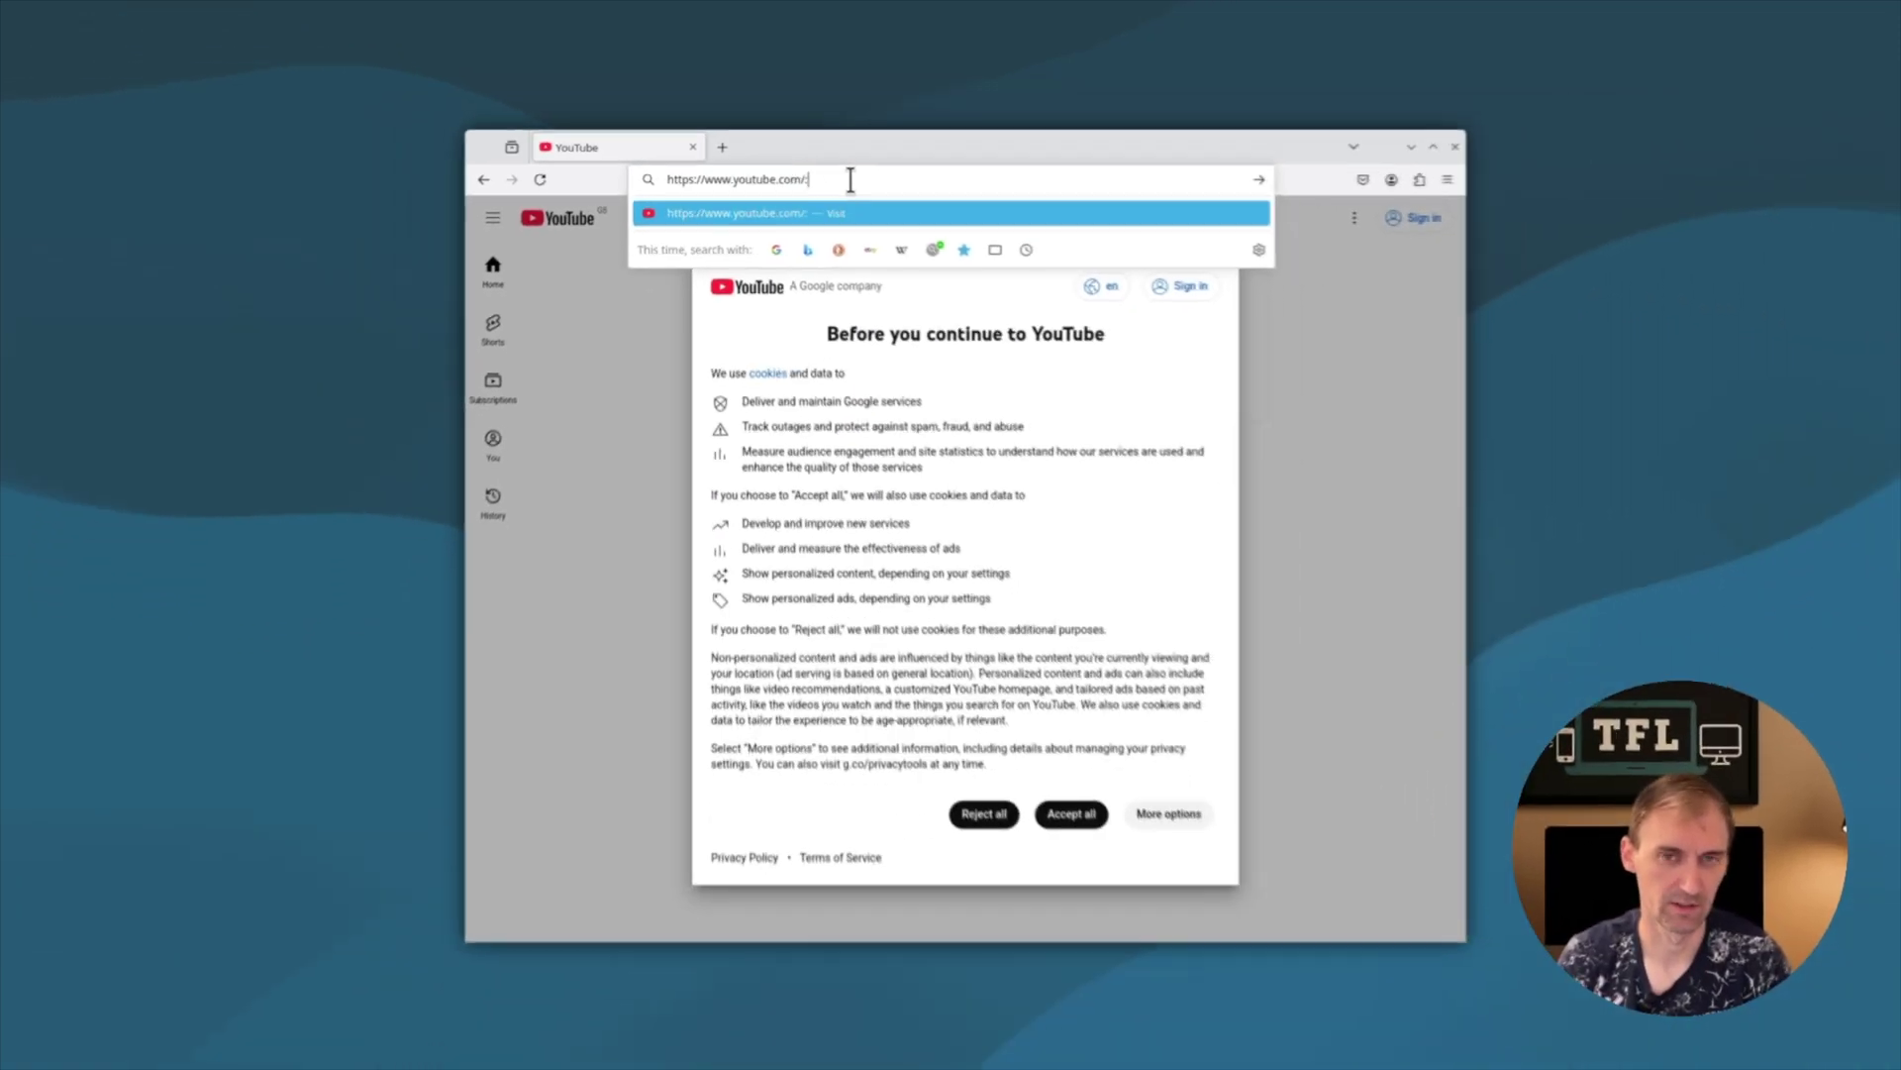
{"action": "key", "text": "Return"}
- Accept cookies, play the channel's newest video, skip the ad, fill the browser, and open playback settings
{"action": "left_click", "coordinate": [1139, 817]}
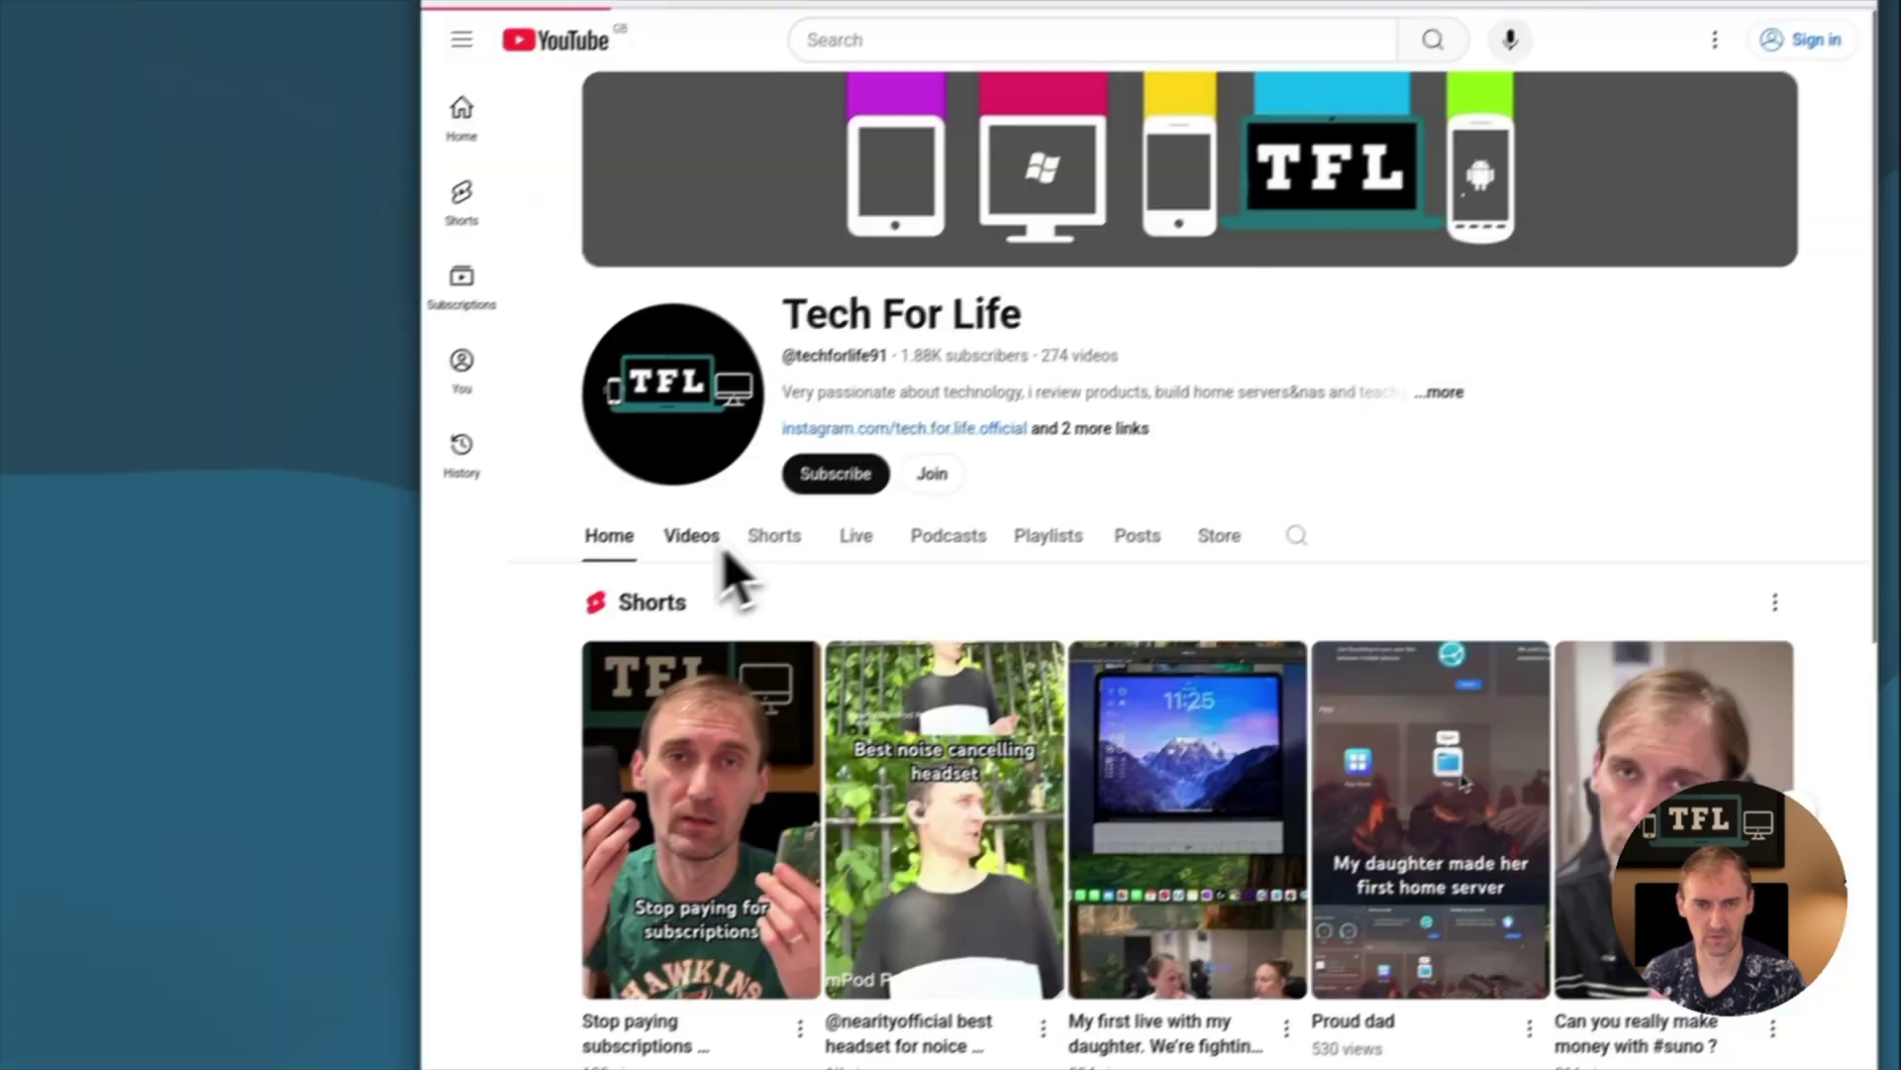
{"action": "left_click", "coordinate": [721, 544]}
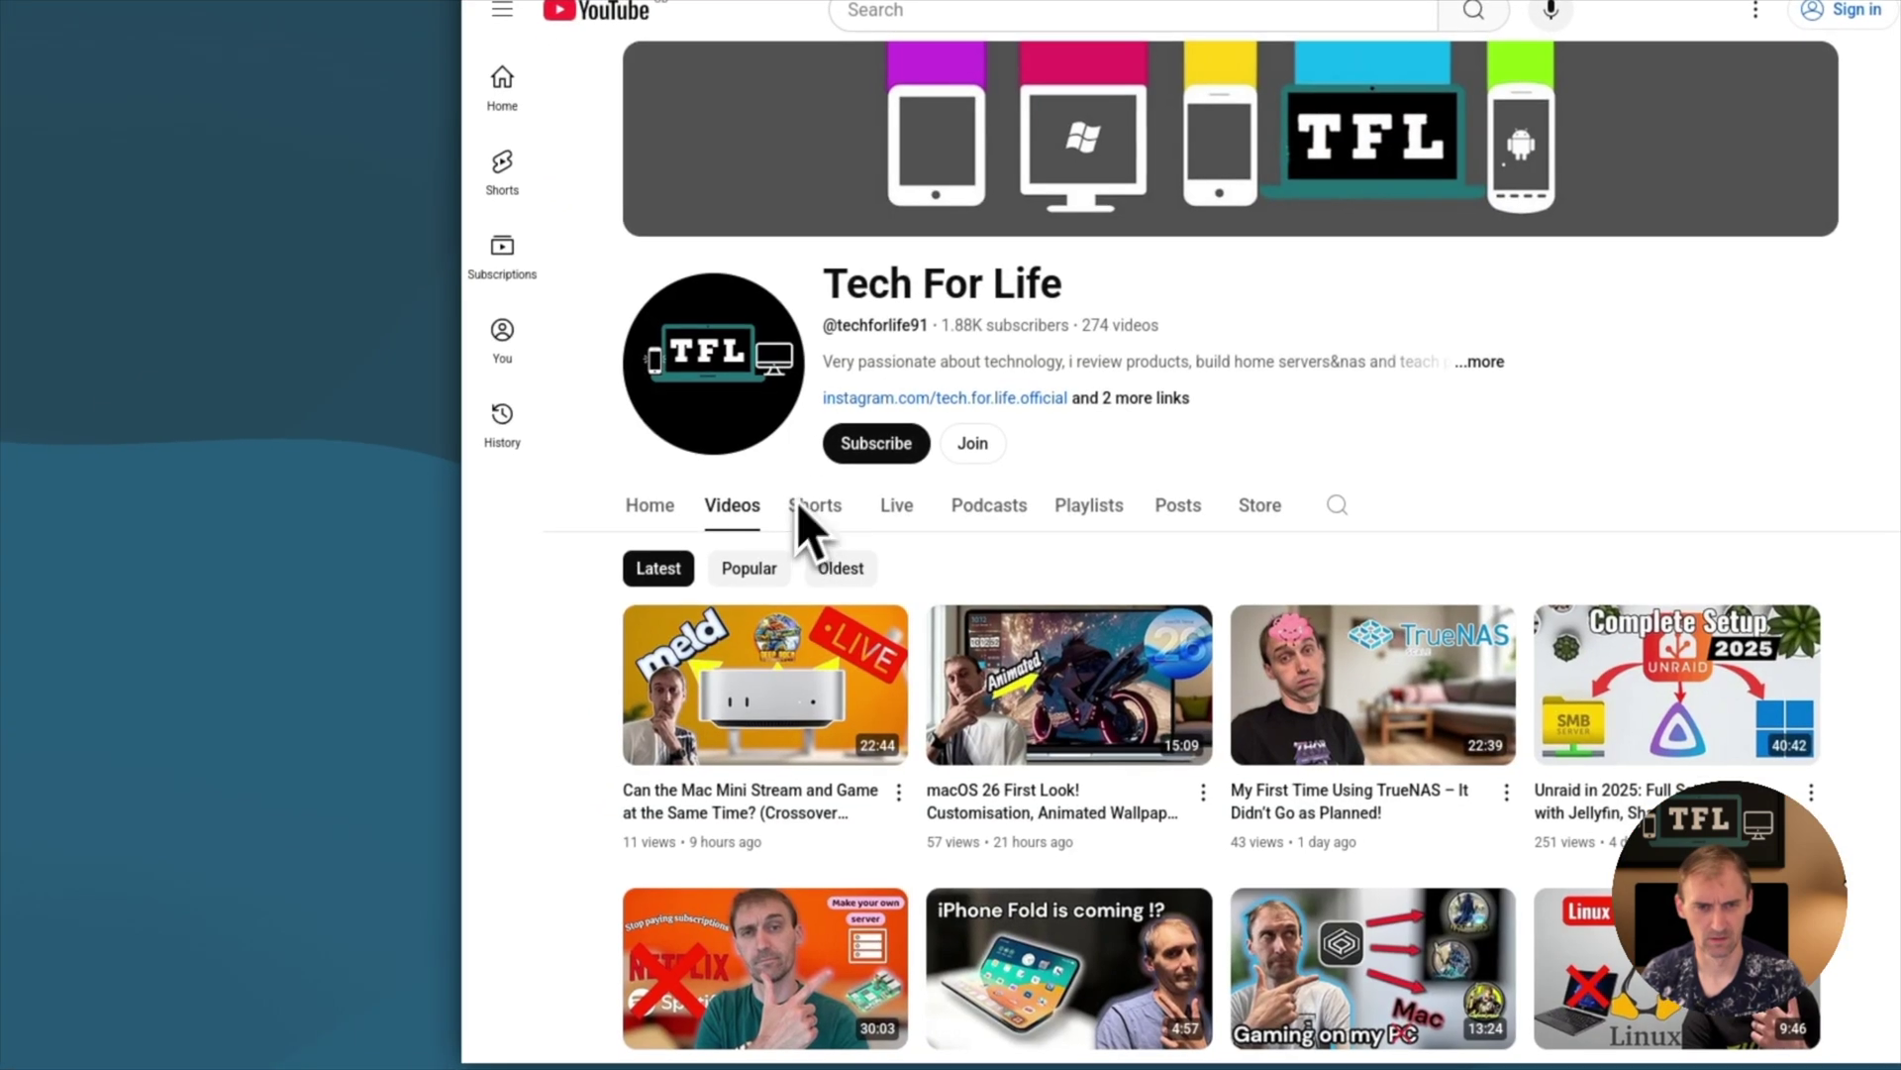
{"action": "left_click", "coordinate": [764, 705]}
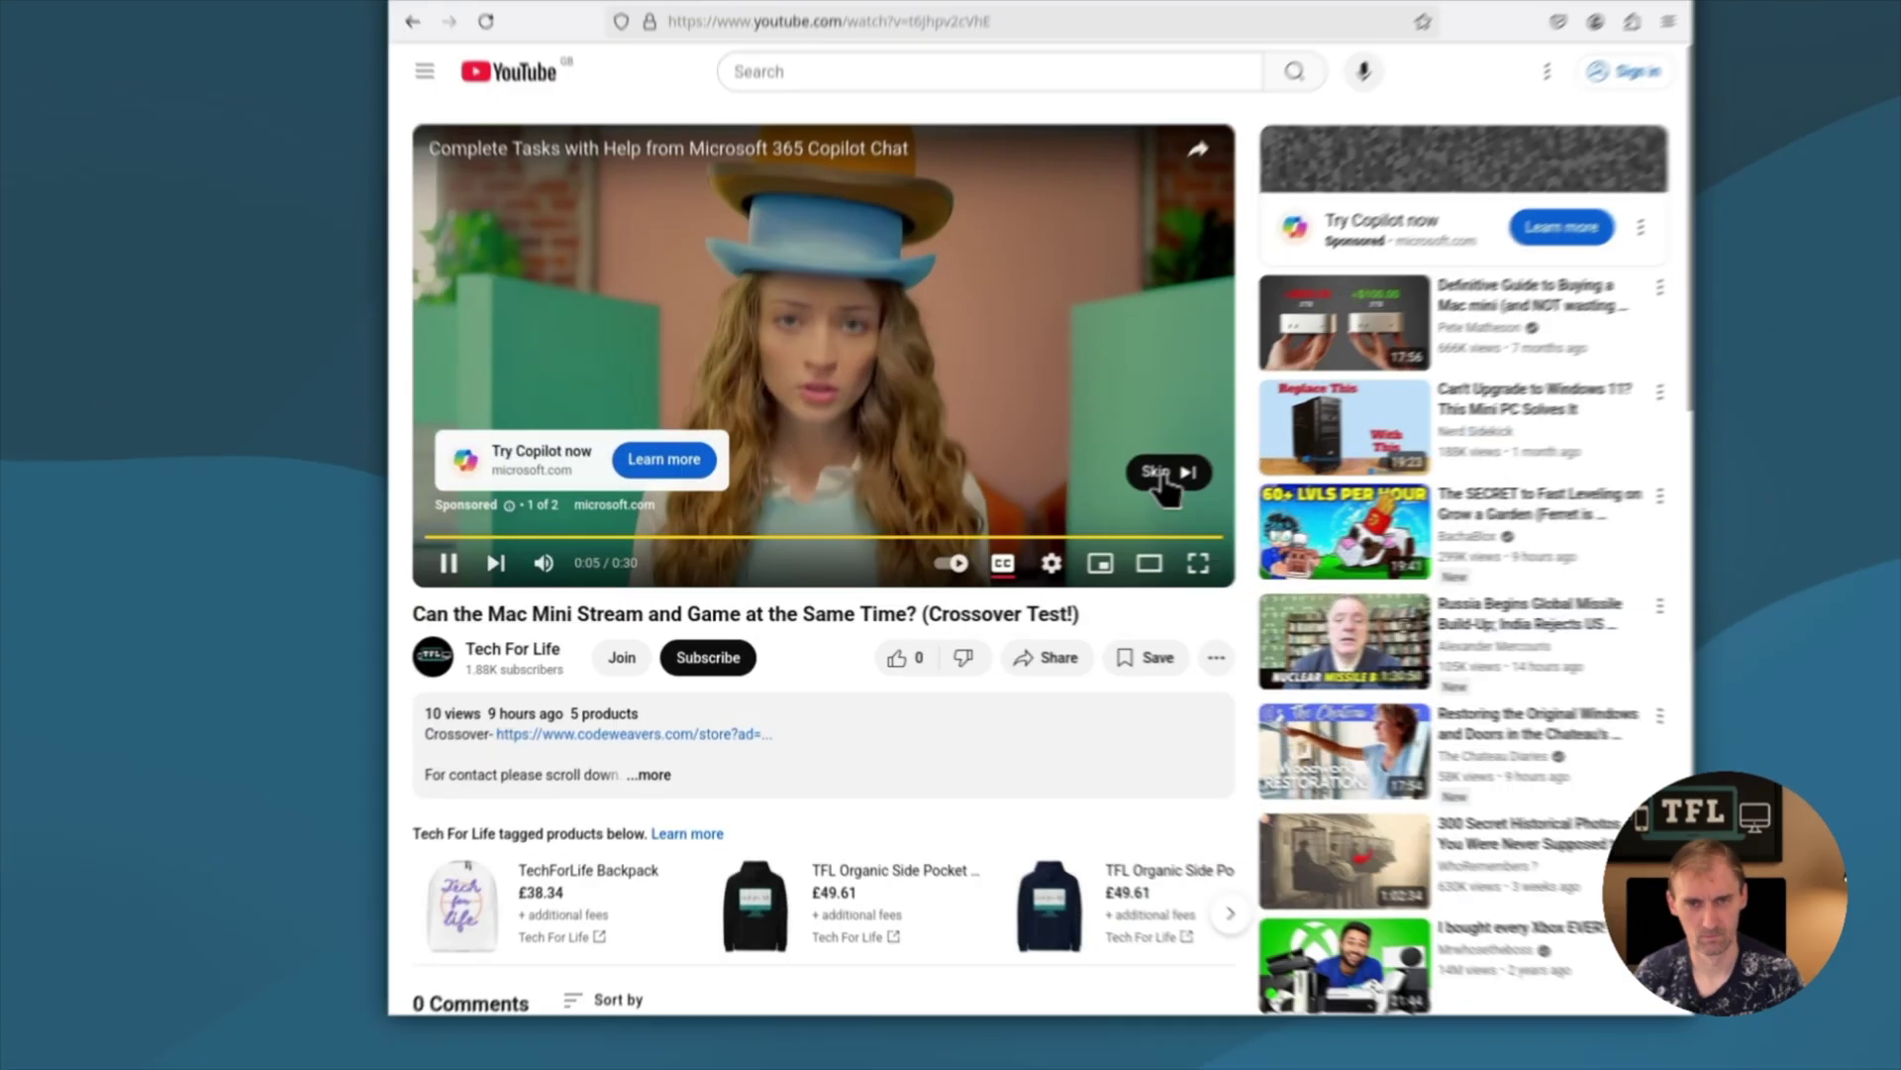
{"action": "left_click", "coordinate": [1164, 474]}
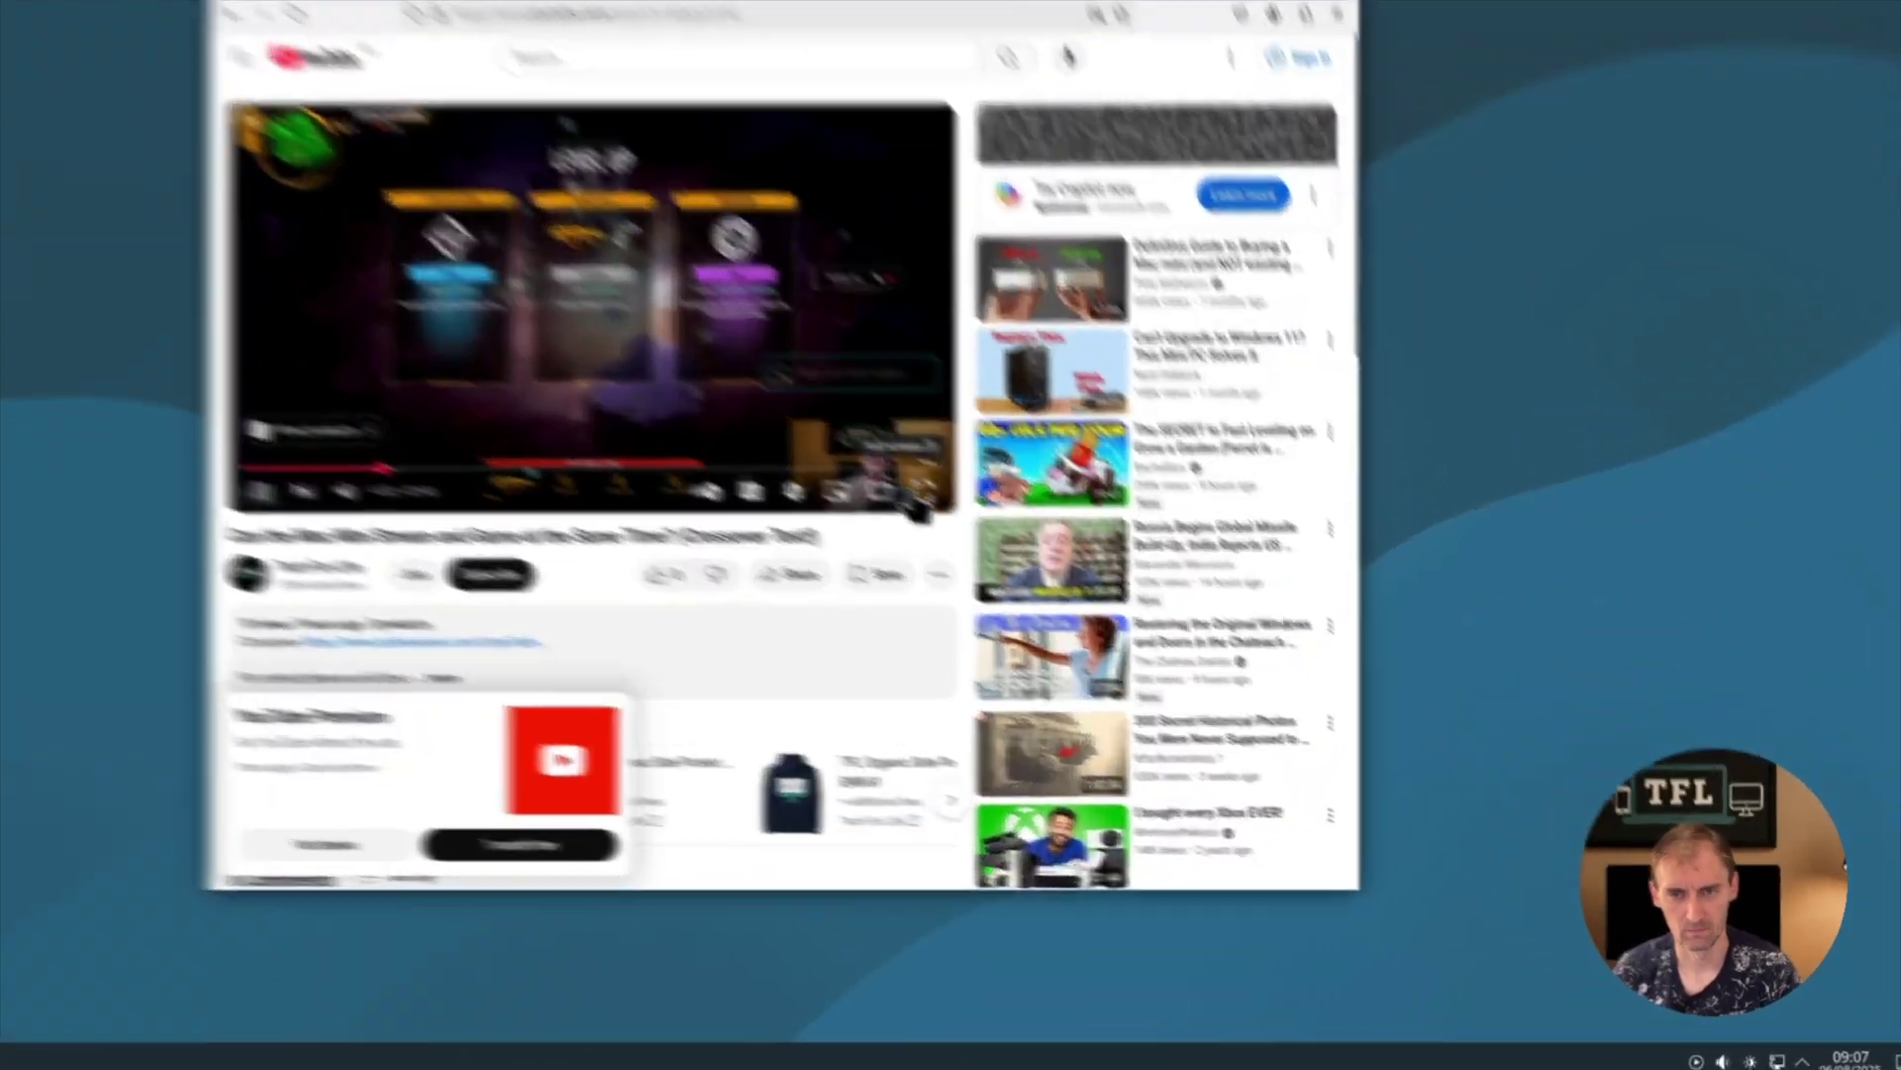
{"action": "left_click", "coordinate": [919, 492]}
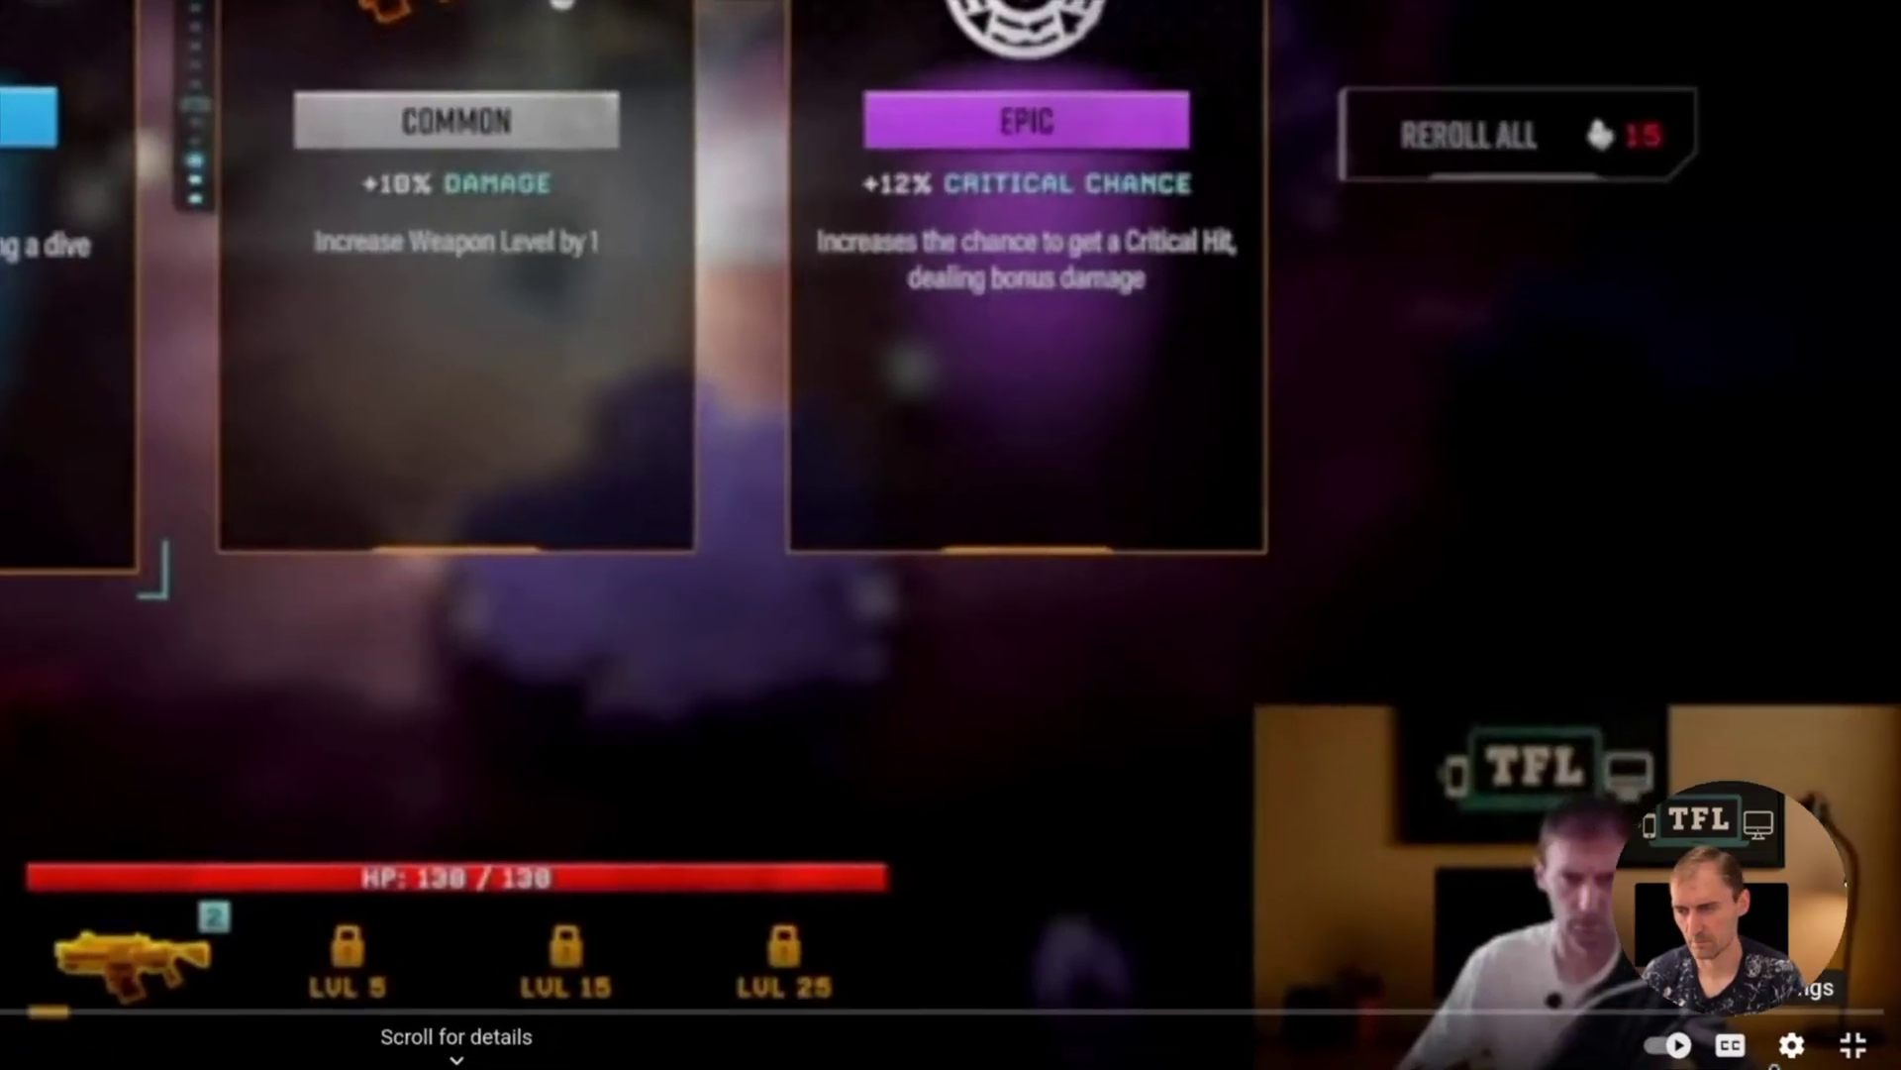
{"action": "left_click", "coordinate": [1783, 1038]}
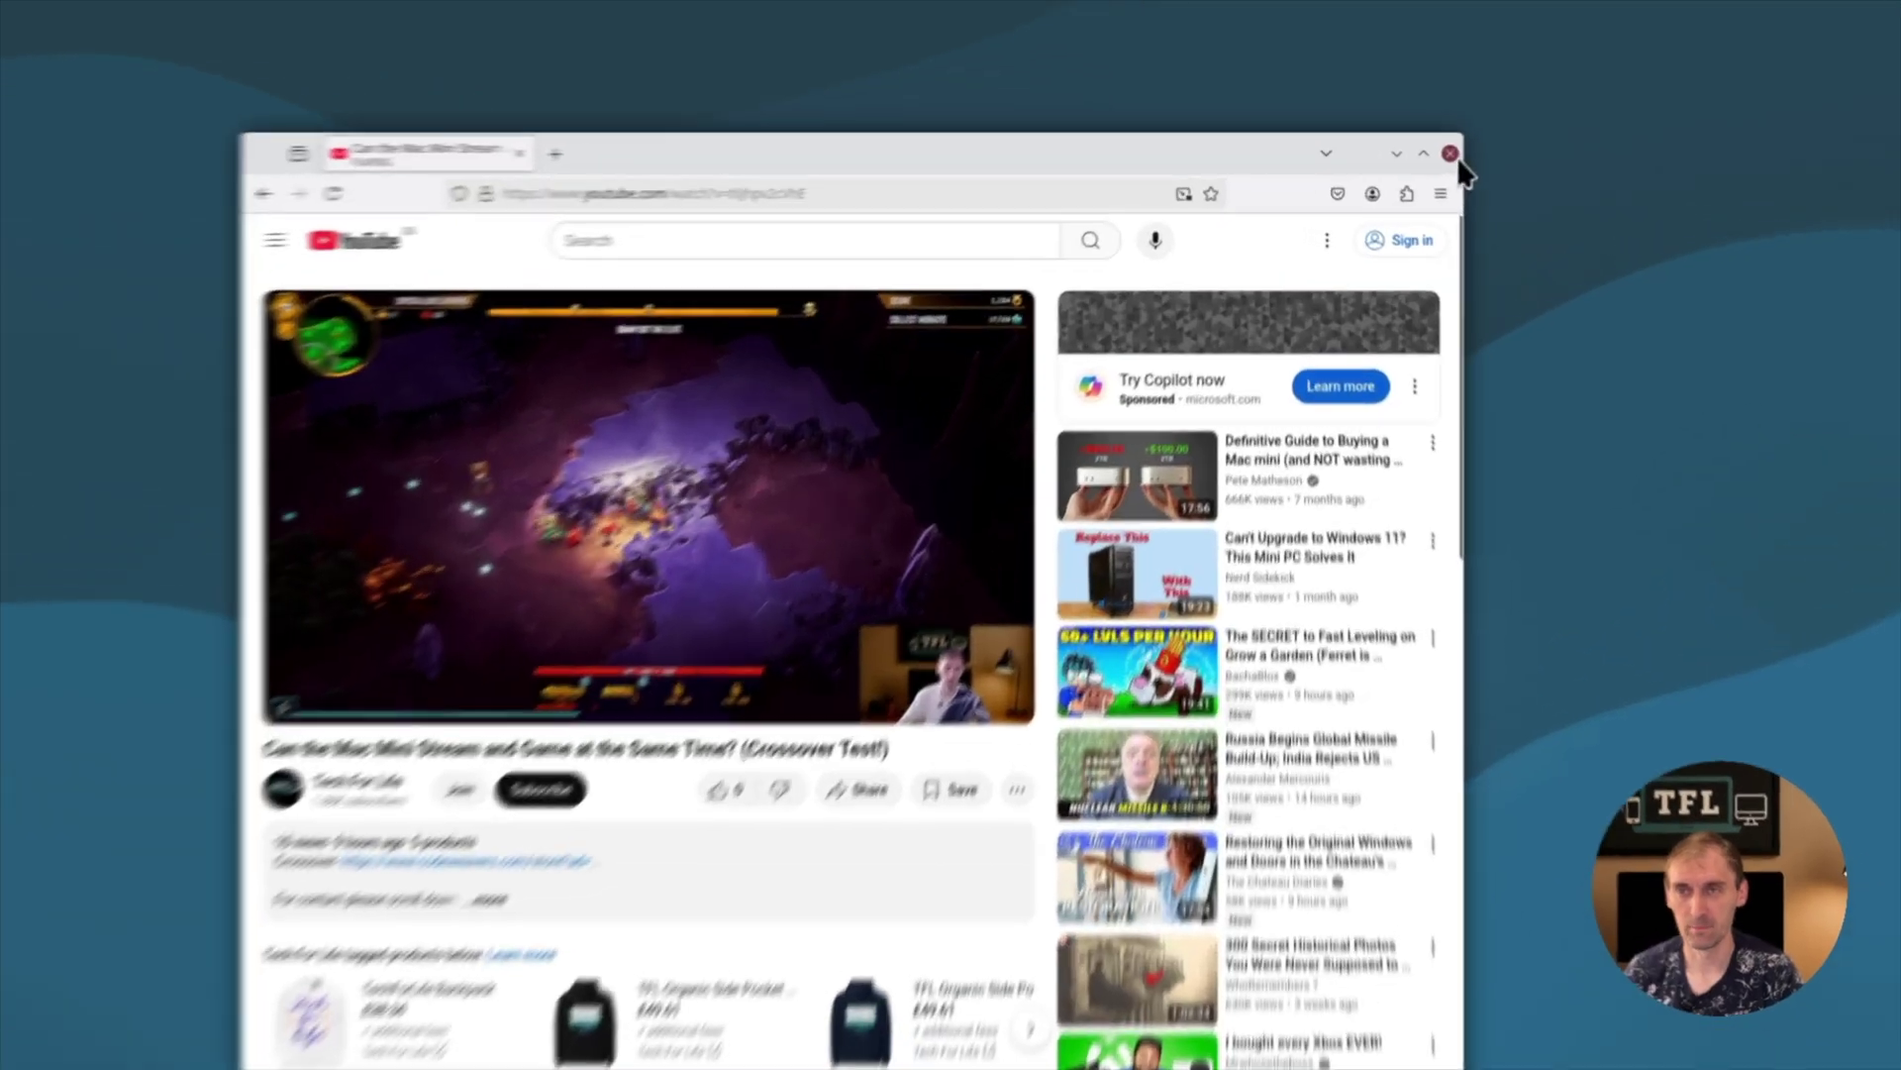
- Close Firefox and start the Discover software centre from the launcher
{"action": "left_click", "coordinate": [1451, 155]}
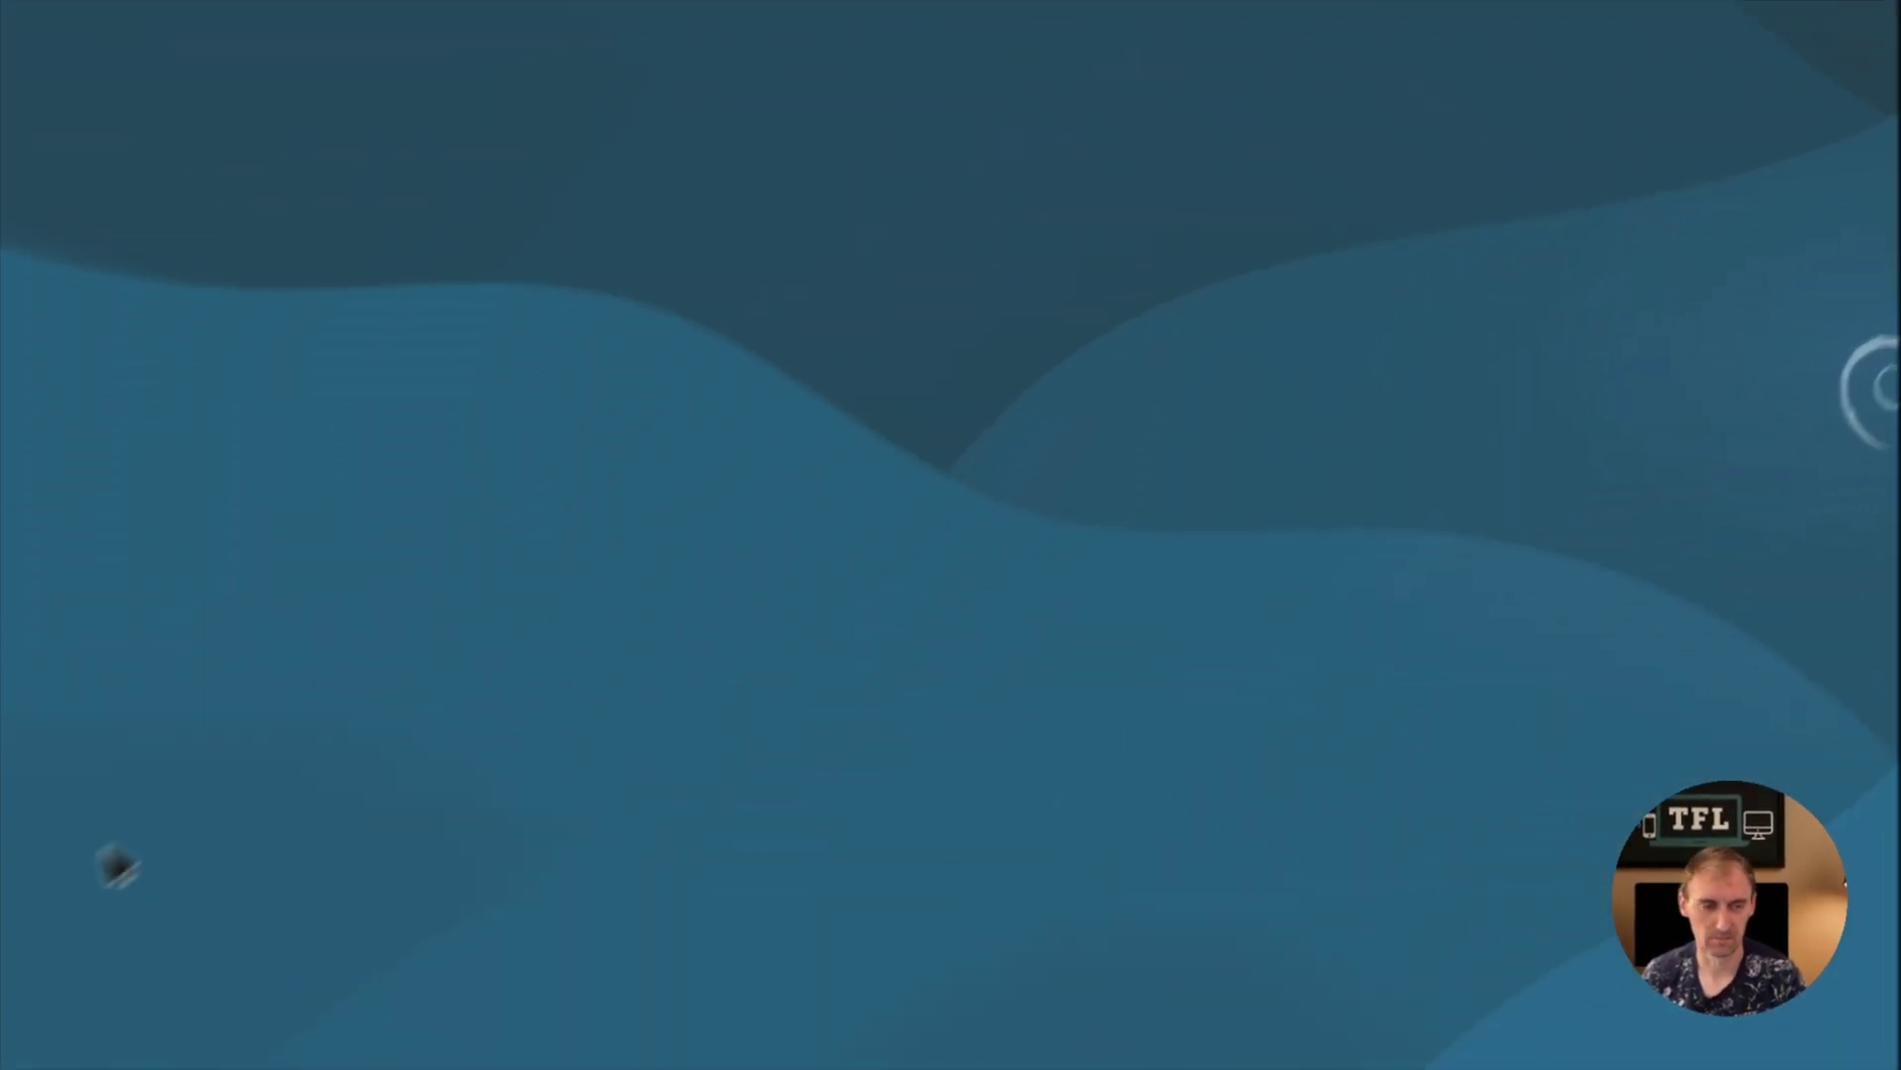
{"action": "left_click", "coordinate": [37, 1035]}
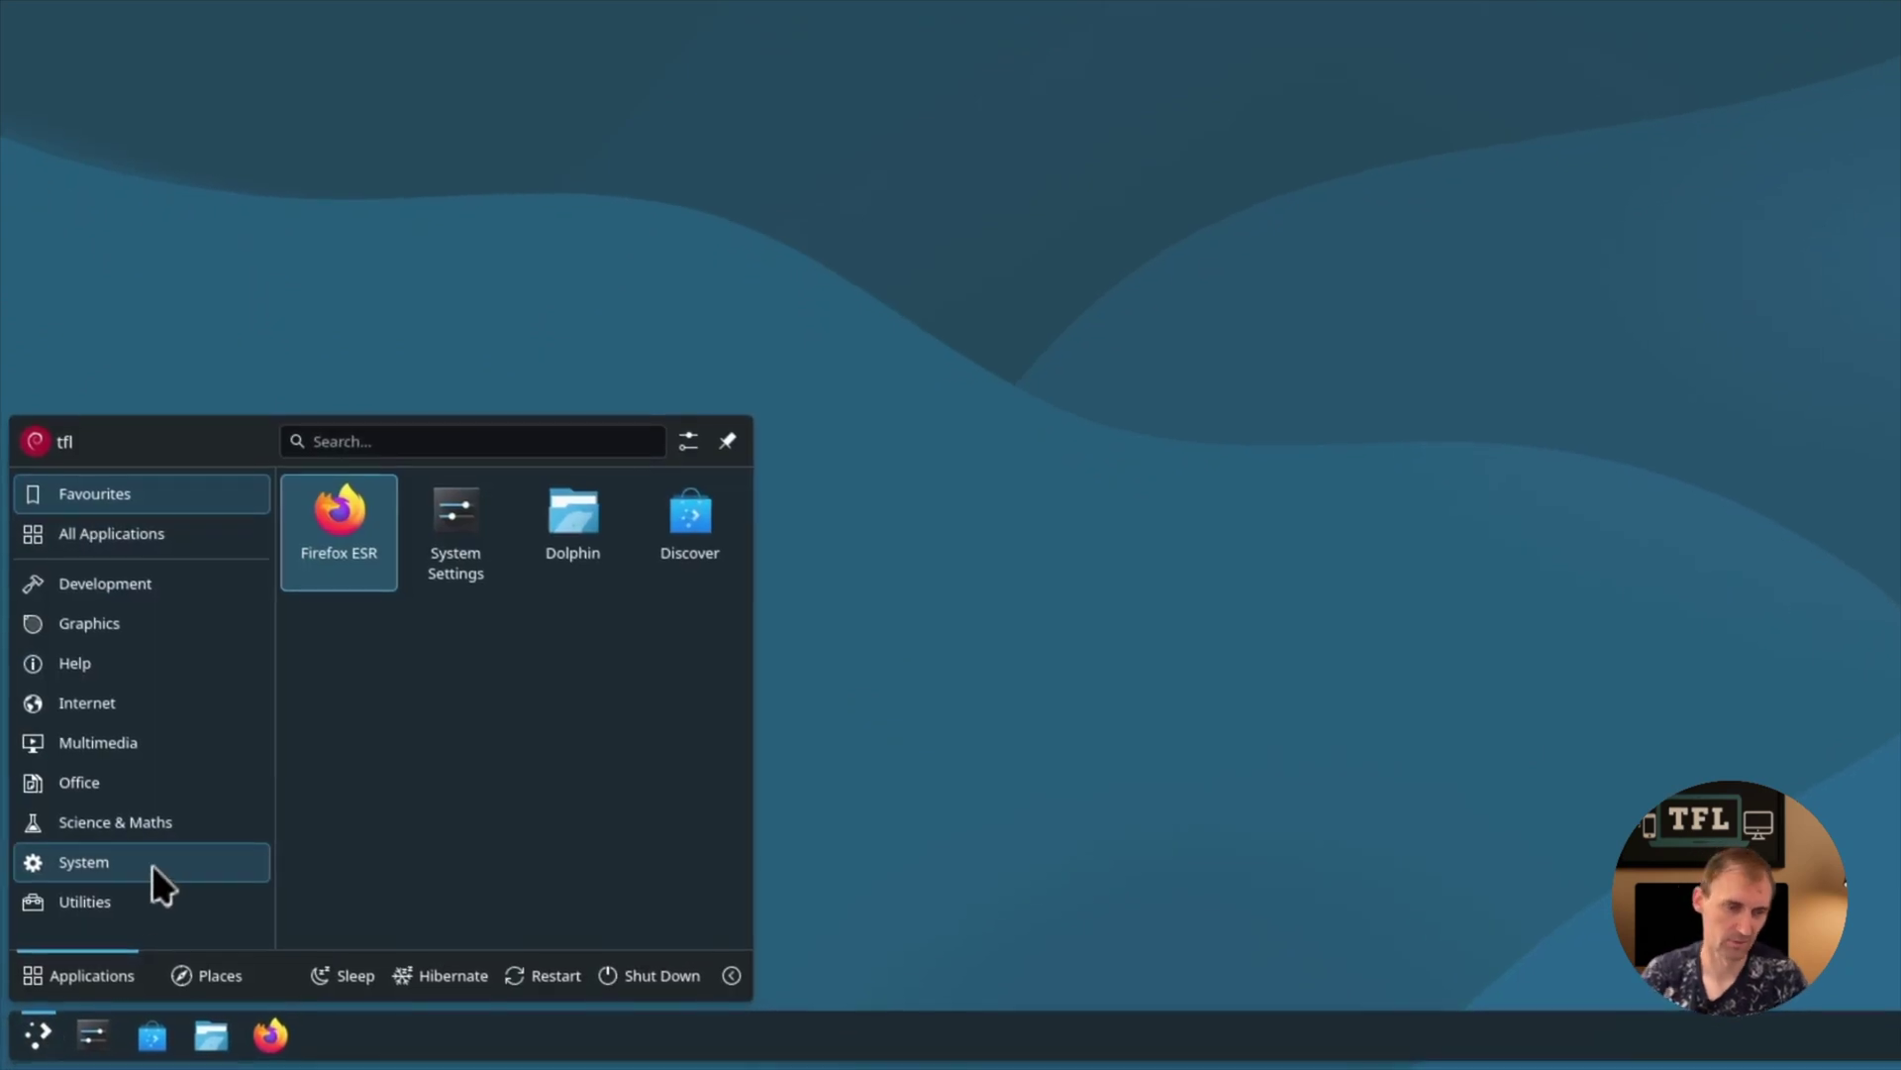
{"action": "left_click", "coordinate": [708, 532]}
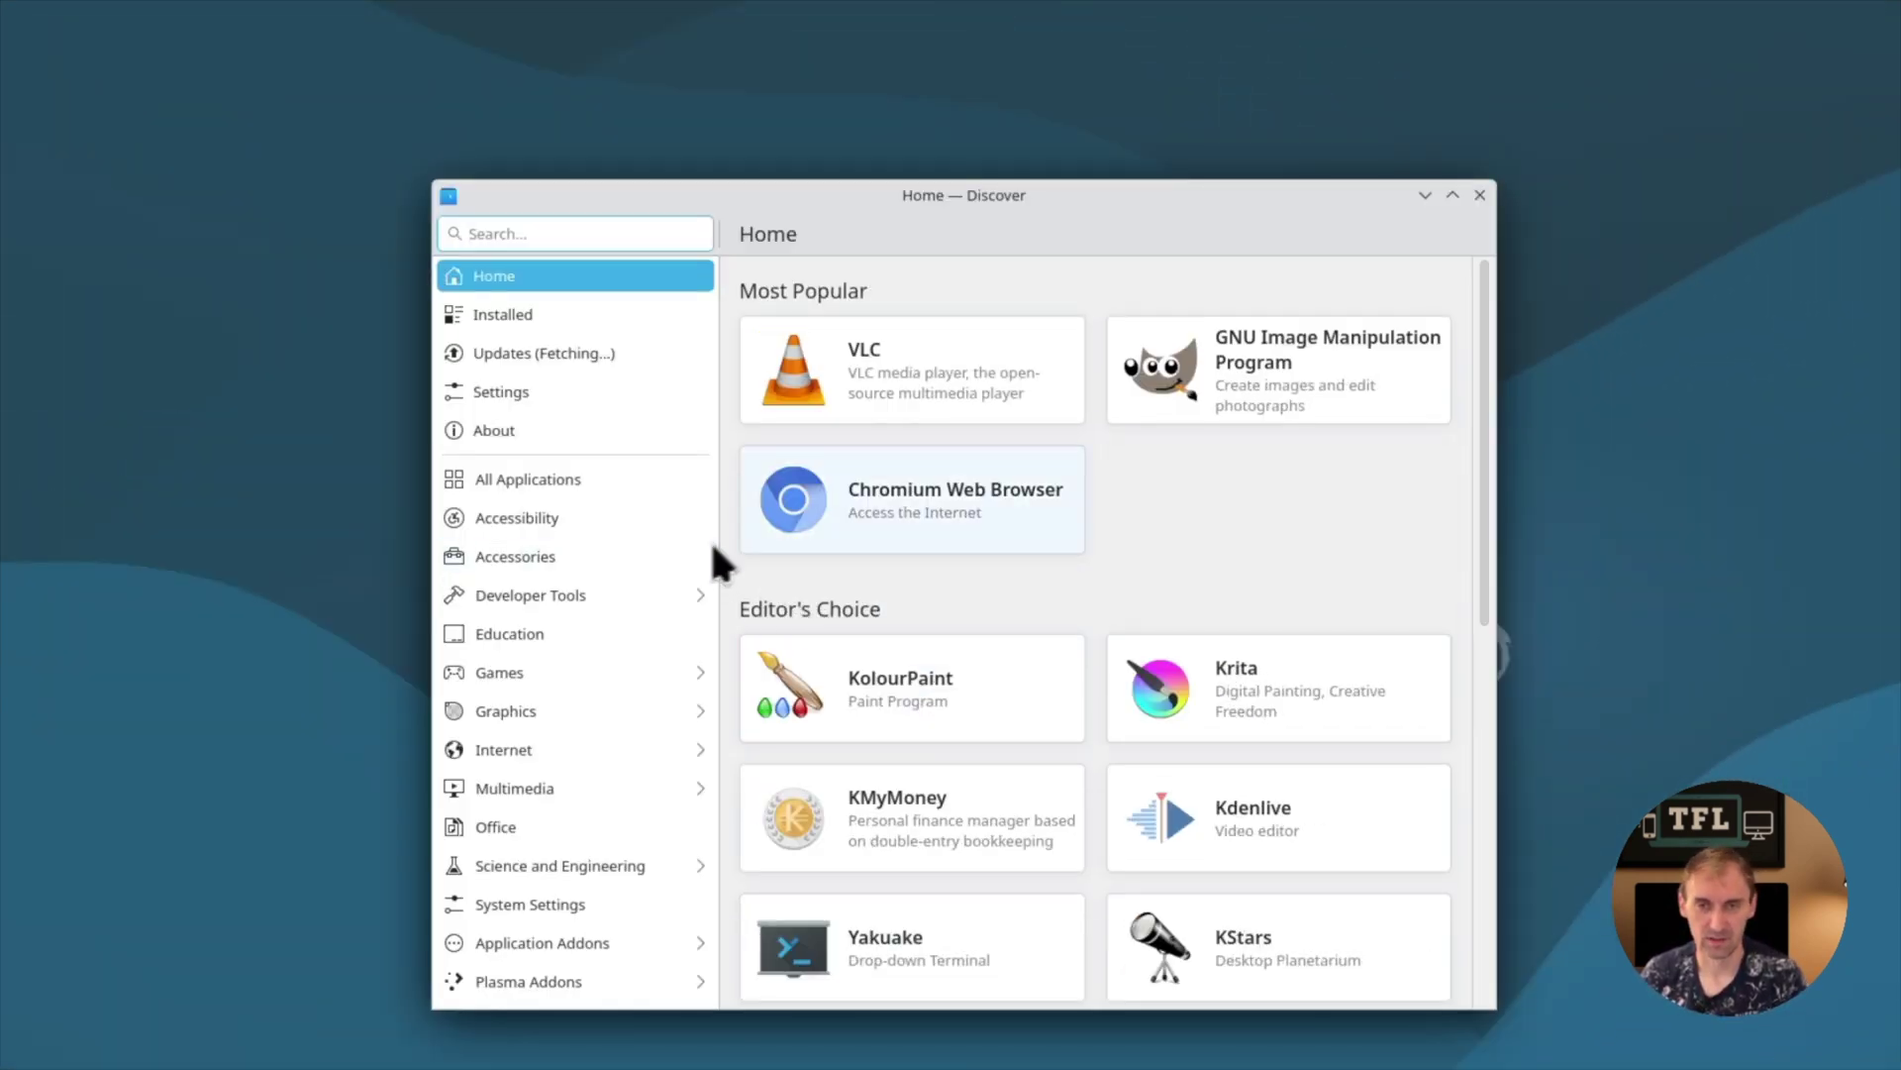
- Launch GIMP from its Discover page, dismiss the welcome dialog, and move its window left
{"action": "left_click", "coordinate": [1249, 388]}
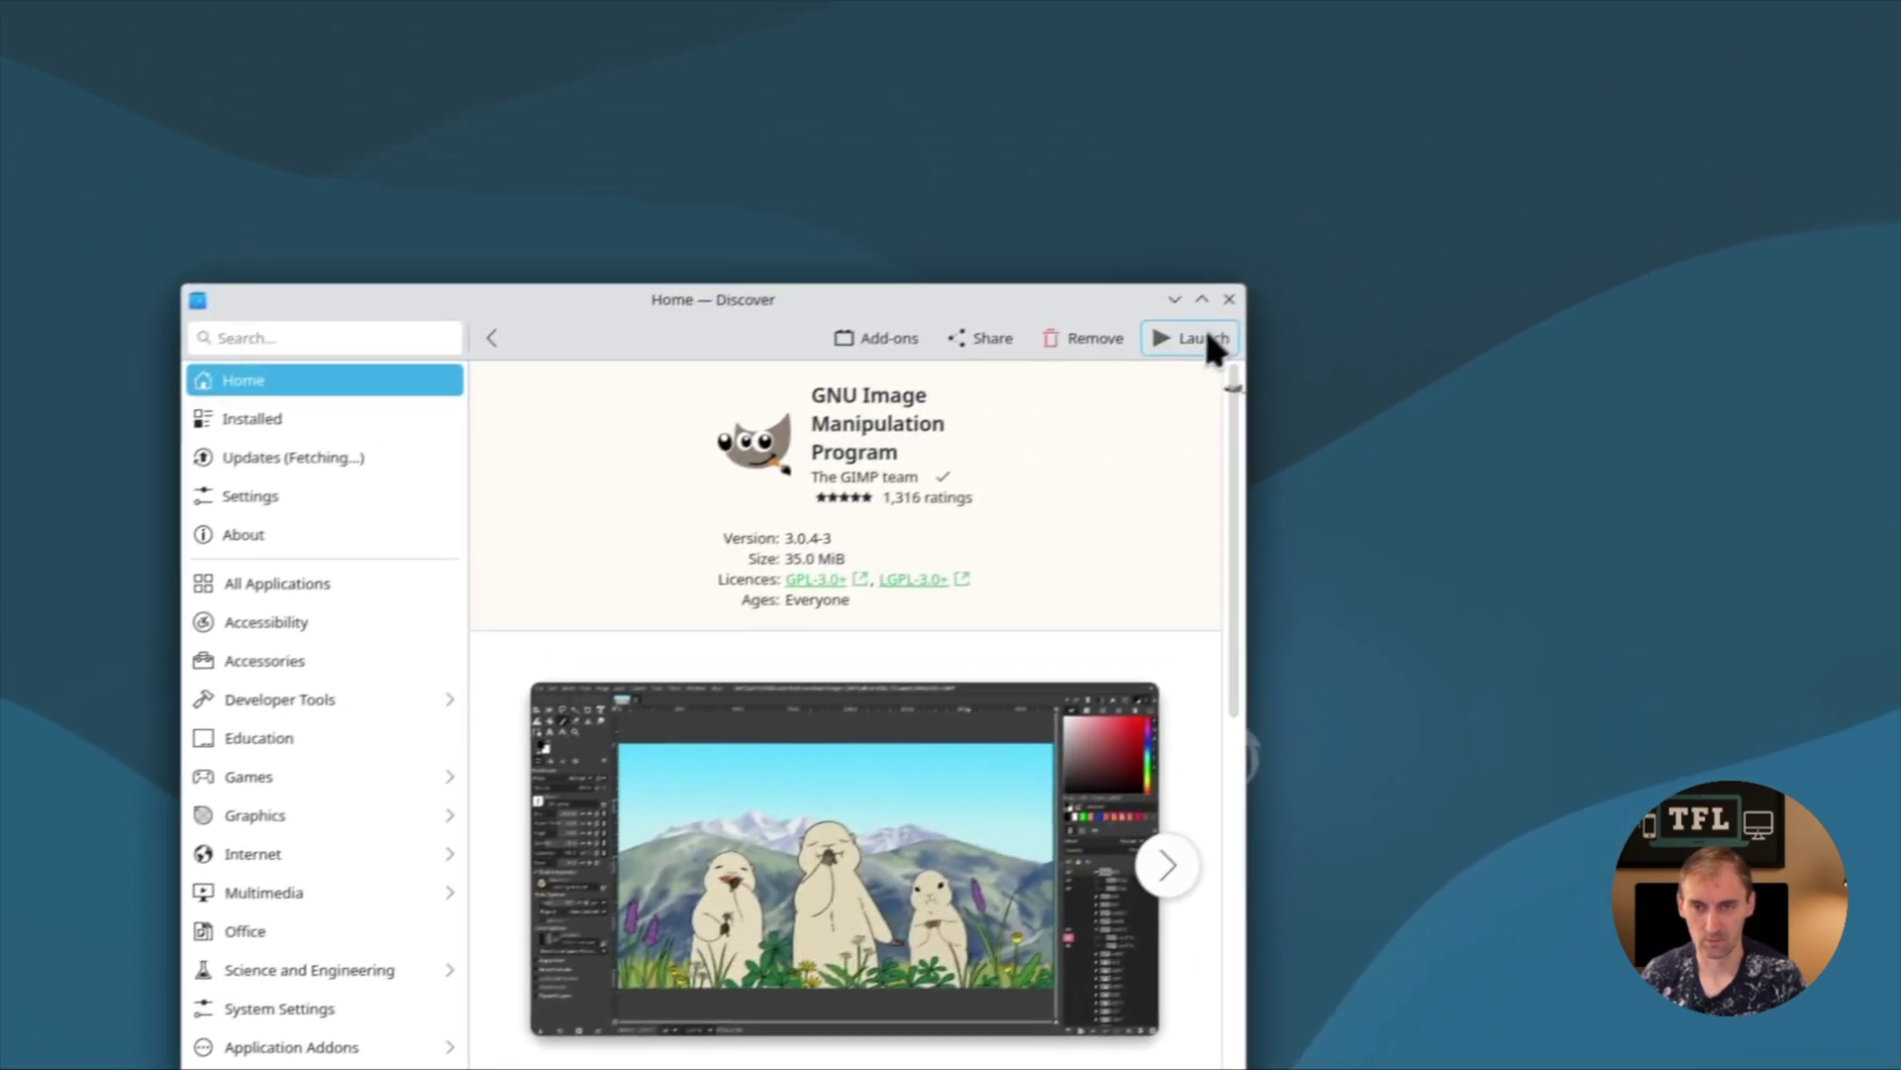
{"action": "left_click", "coordinate": [1419, 247]}
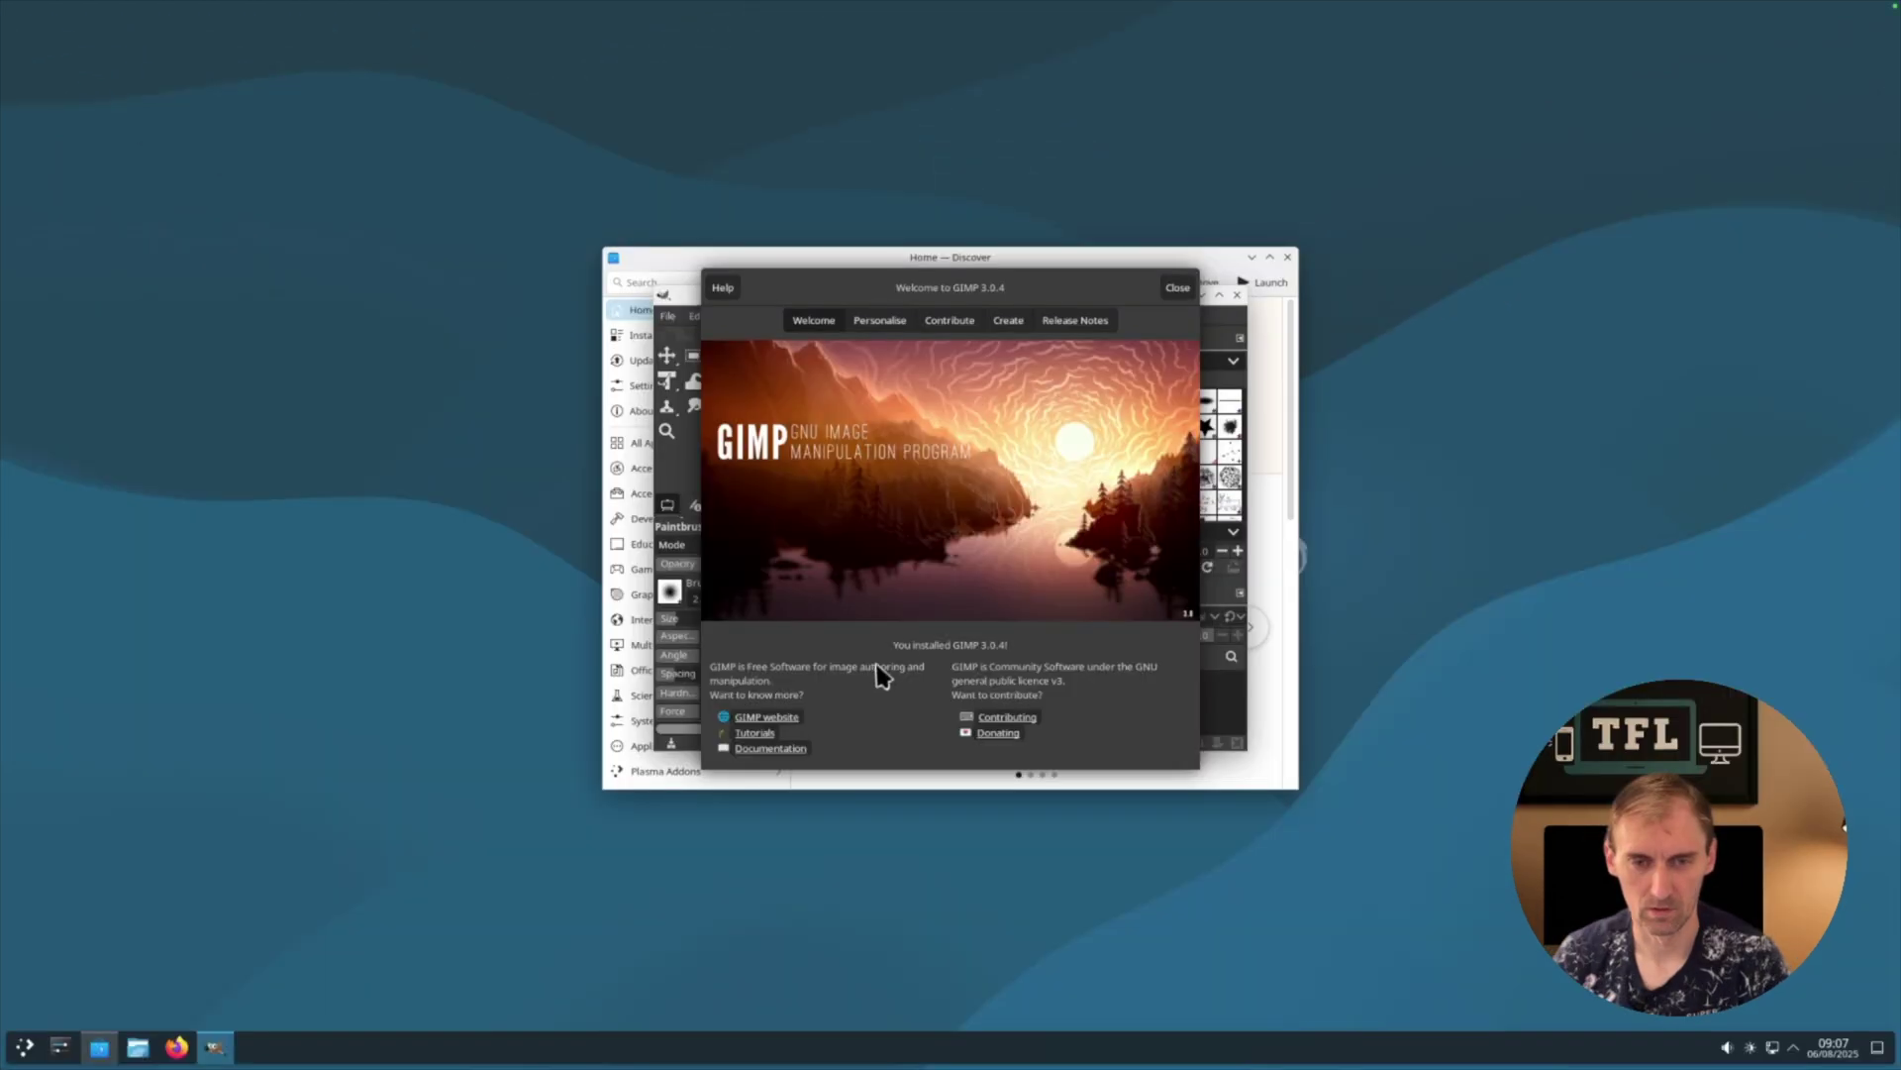
{"action": "left_click", "coordinate": [1177, 287]}
{"action": "left_click_drag", "start_coordinate": [968, 294], "coordinate": [718, 289]}
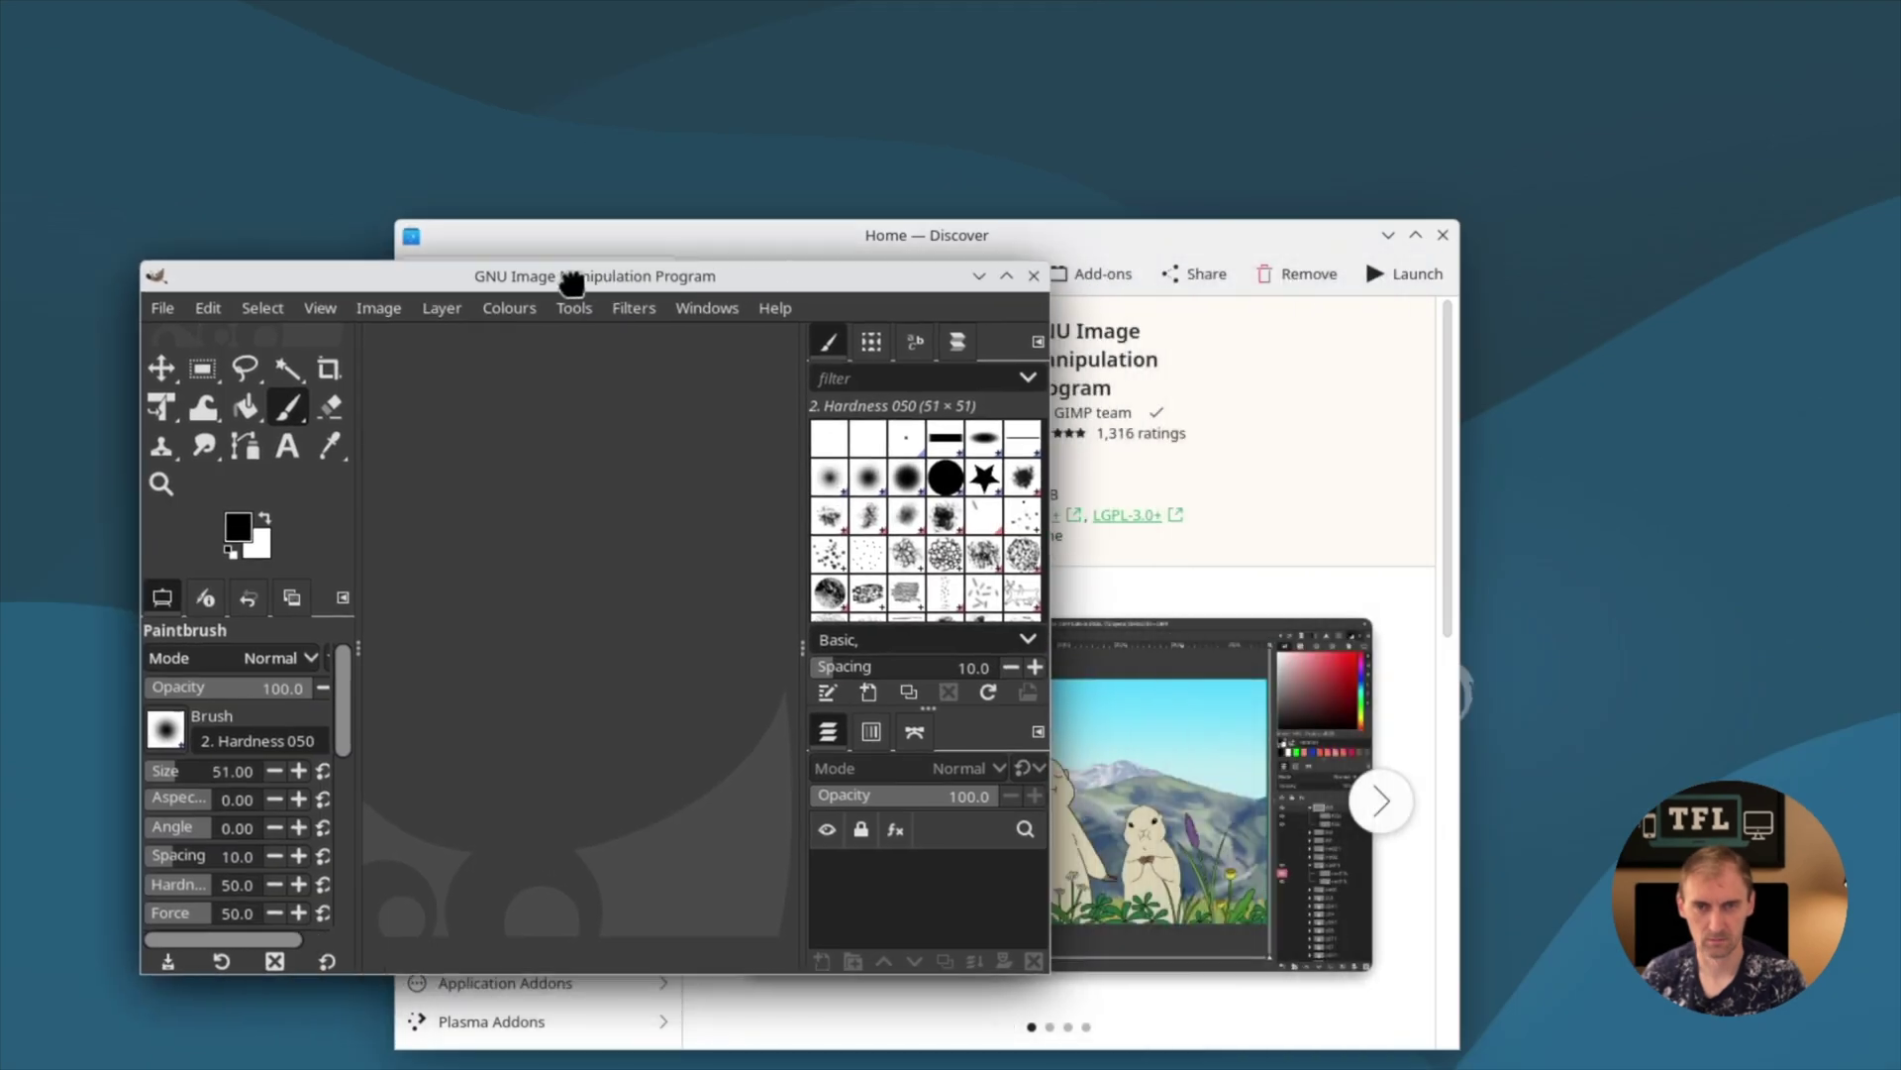
- Close GIMP, browse All Applications, and install Dconf Editor, authorising with the account password
{"action": "left_click", "coordinate": [1034, 275]}
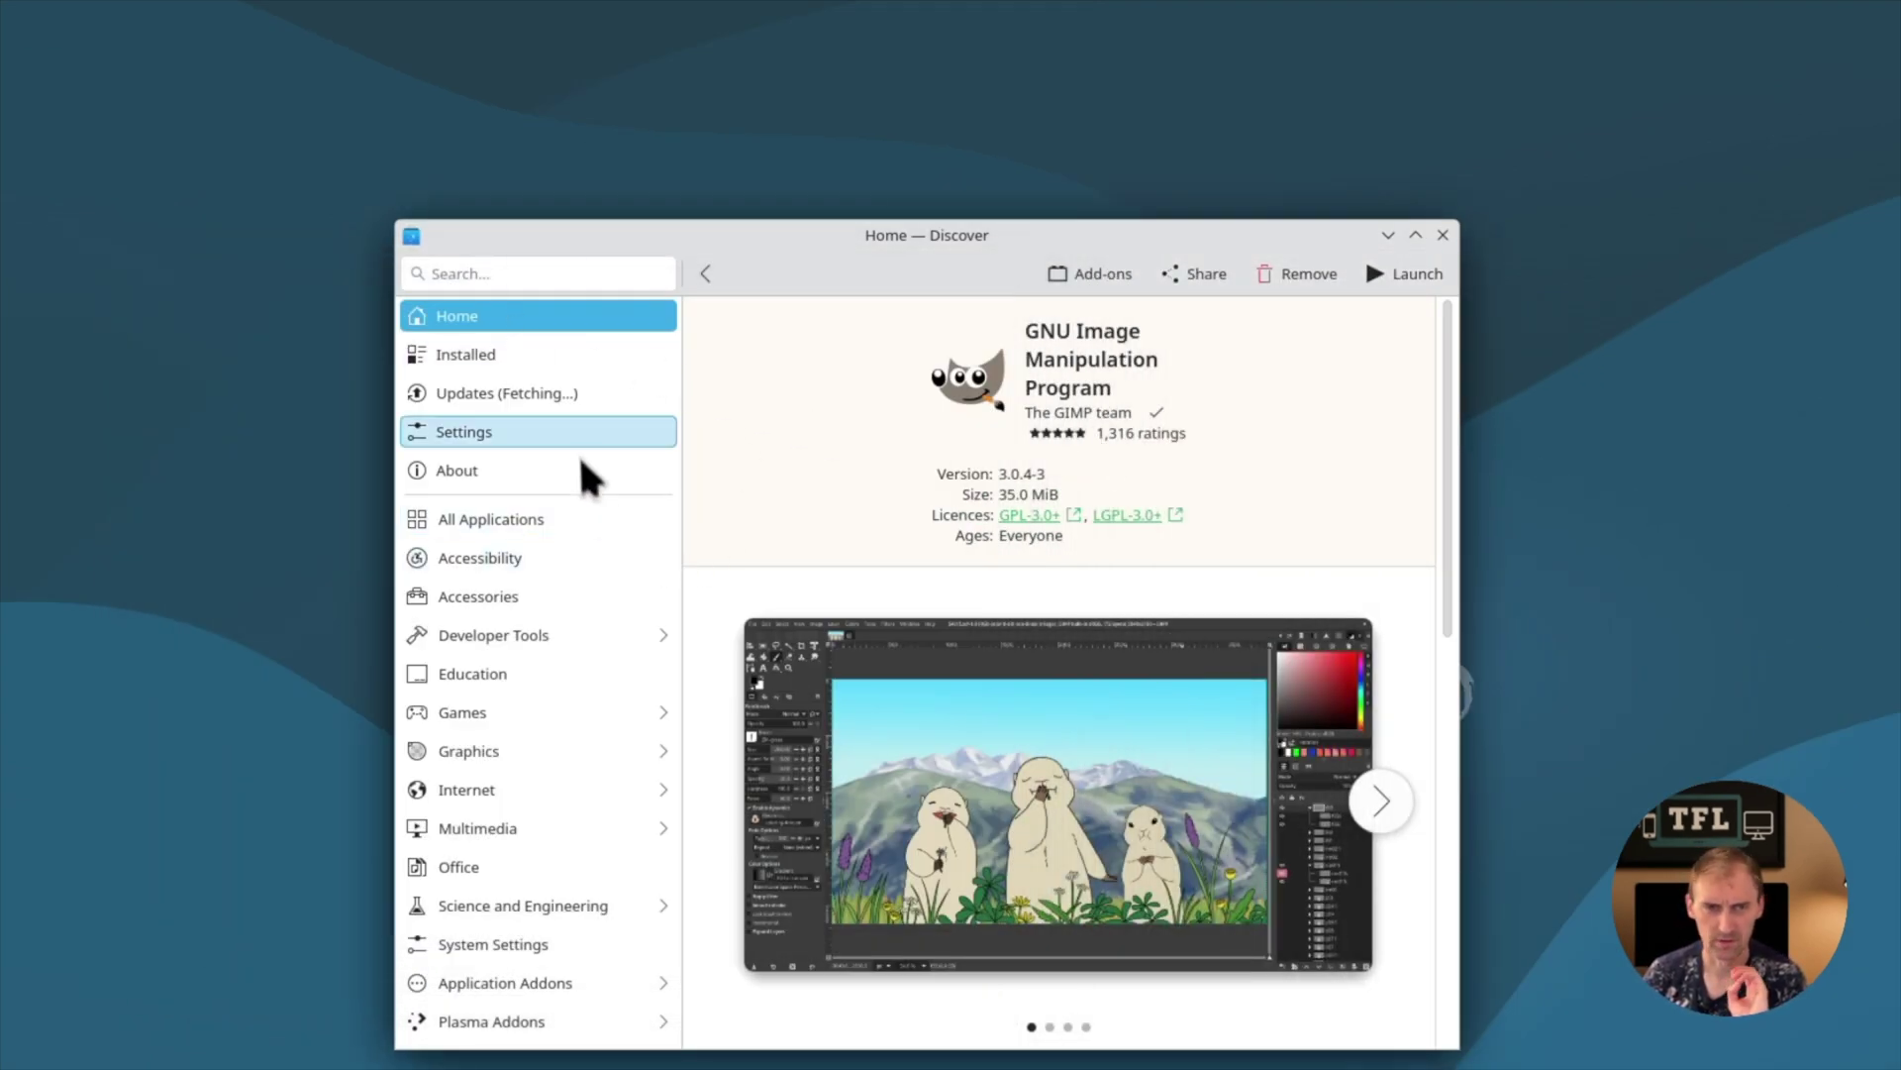
{"action": "left_click", "coordinate": [502, 519]}
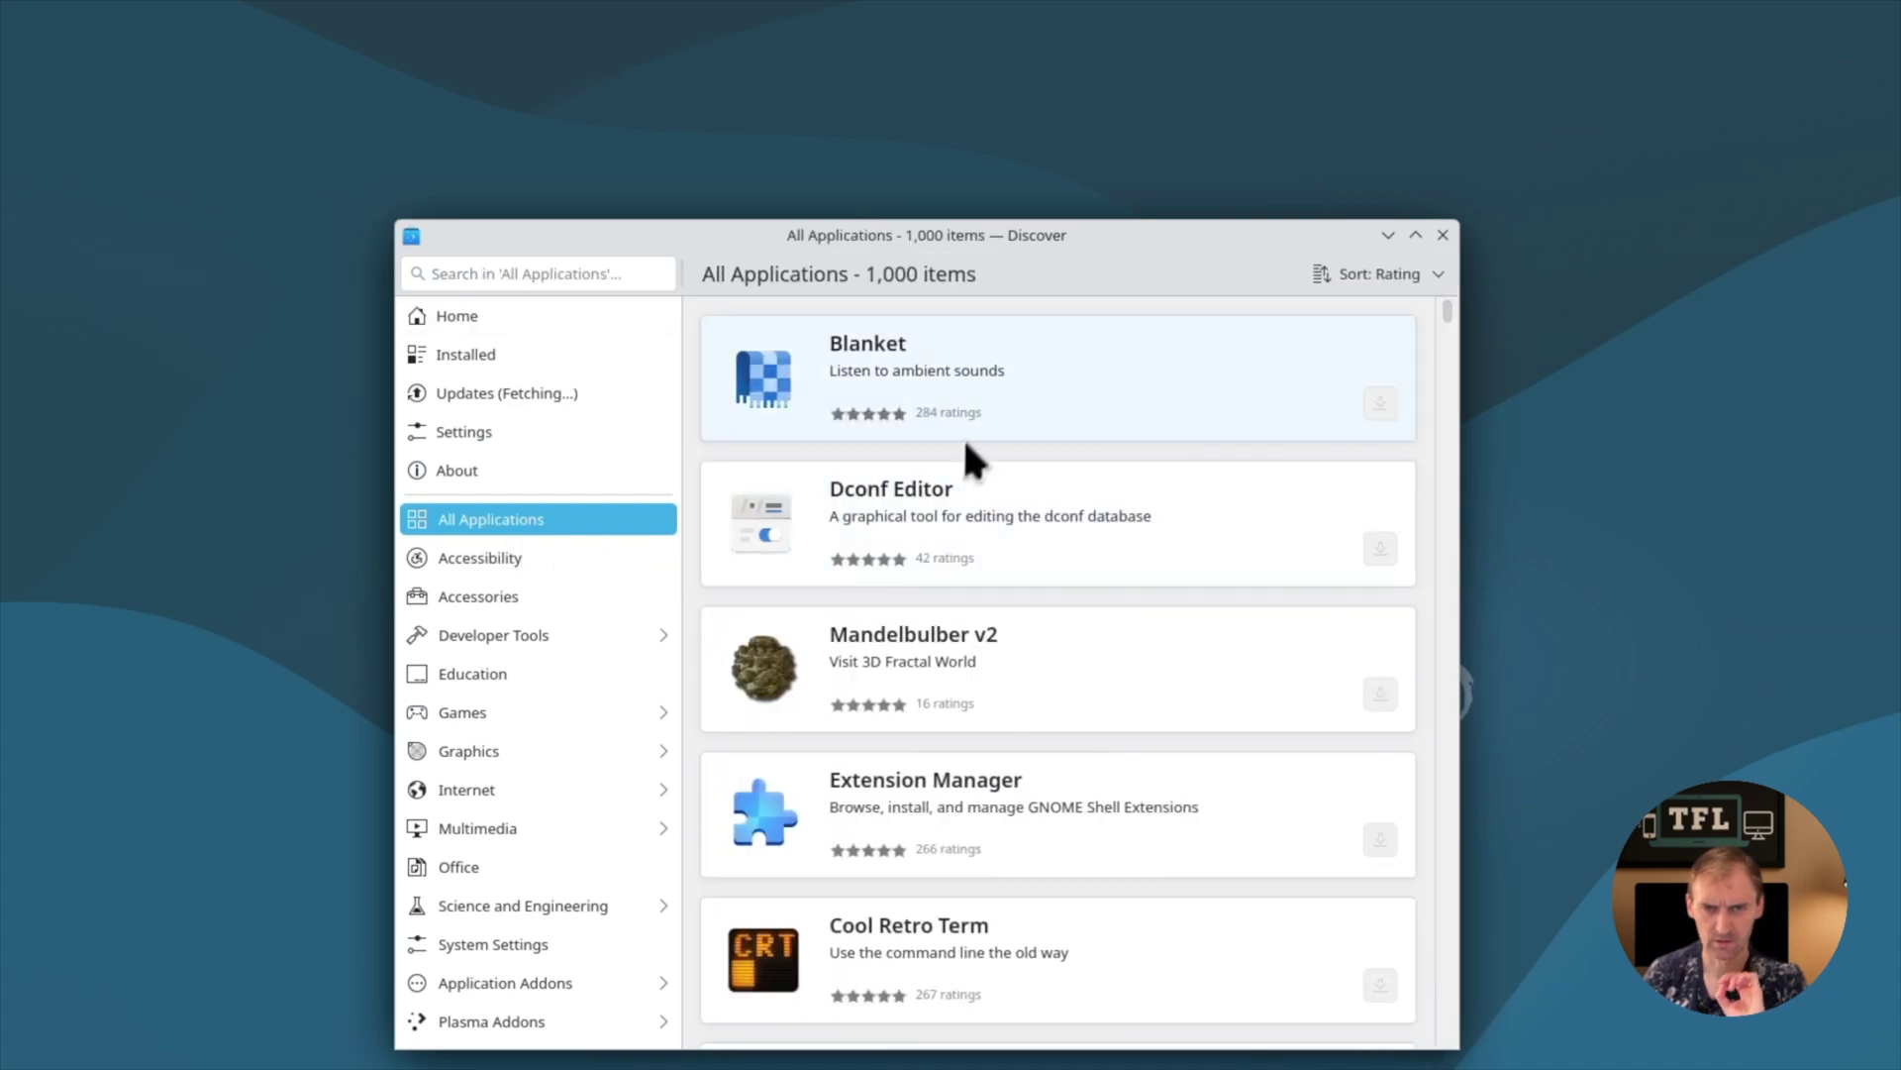
{"action": "left_click", "coordinate": [1383, 548]}
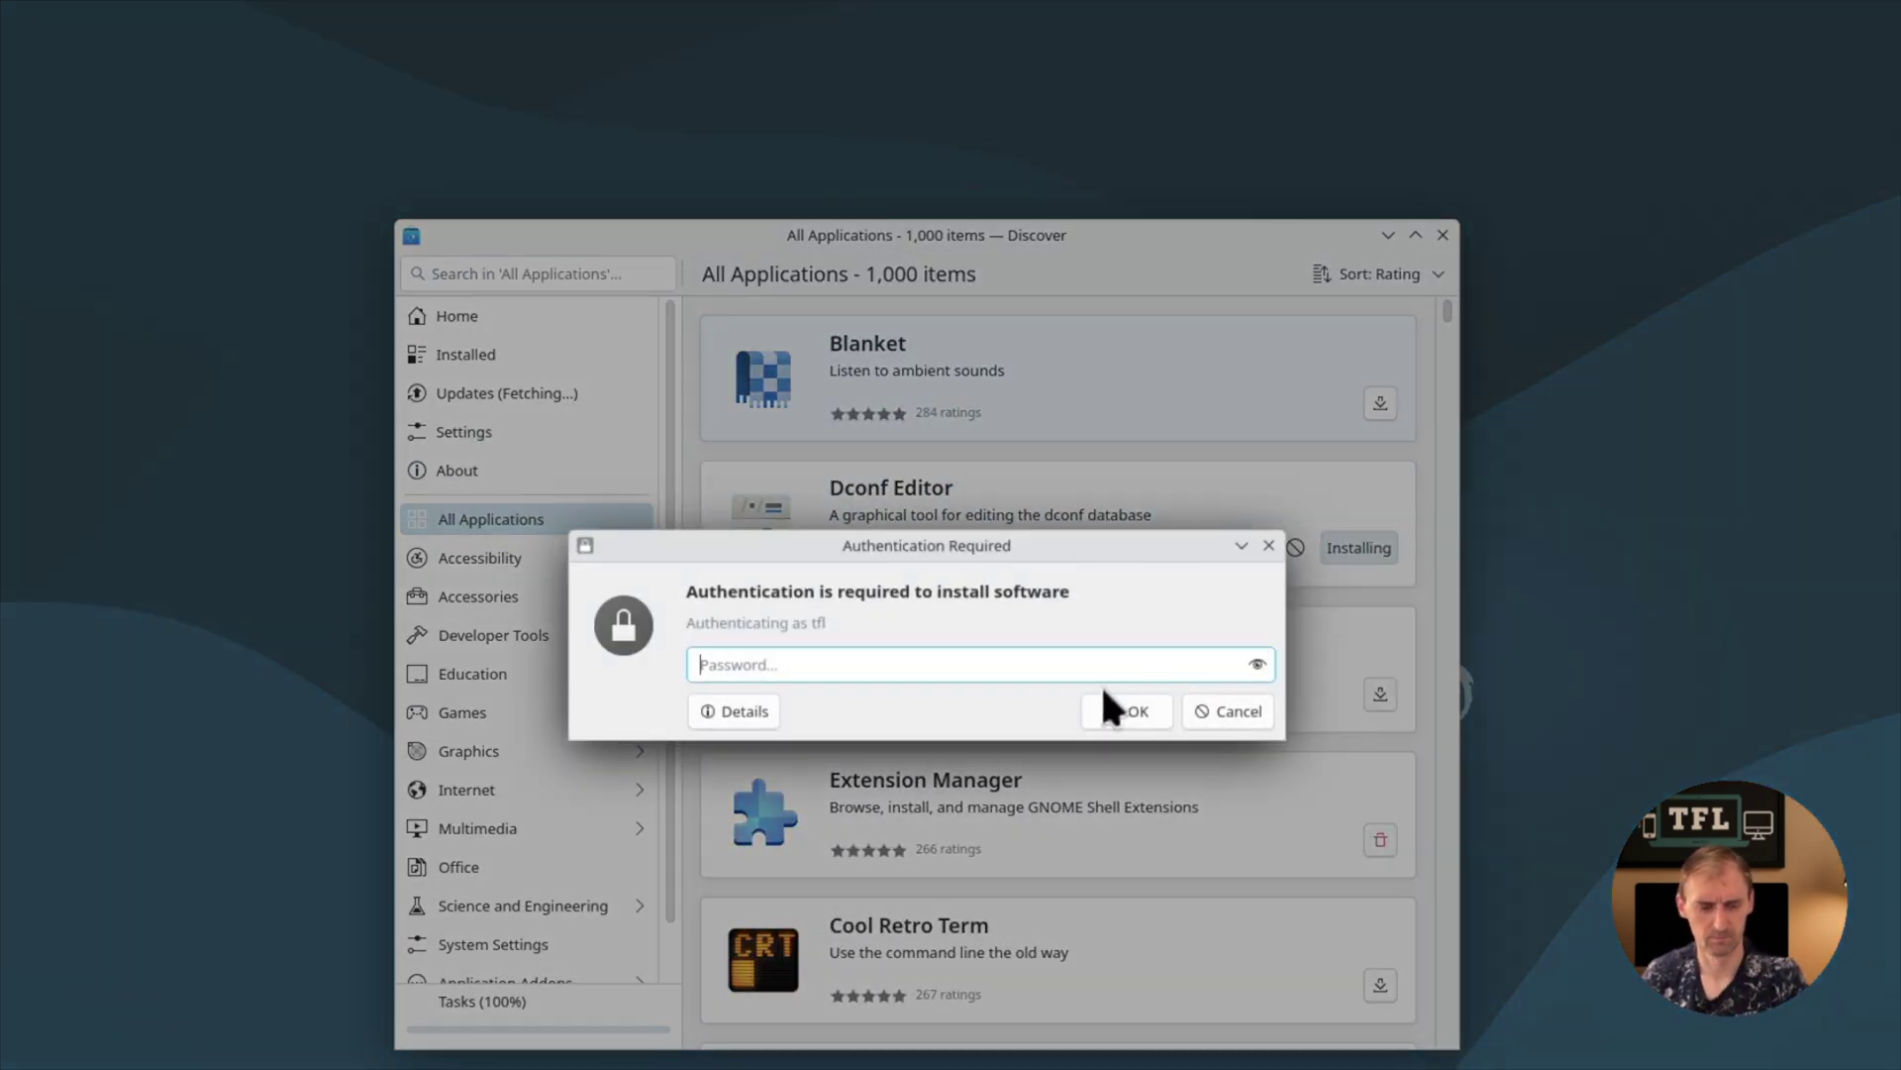
{"action": "type", "text": "********"}
{"action": "key", "text": "Return"}
- Start installing qBittorrent, then Mandelbulber v2 from the Graphics category
{"action": "scroll", "coordinate": [1079, 594], "scroll_direction": "down", "scroll_amount": 5}
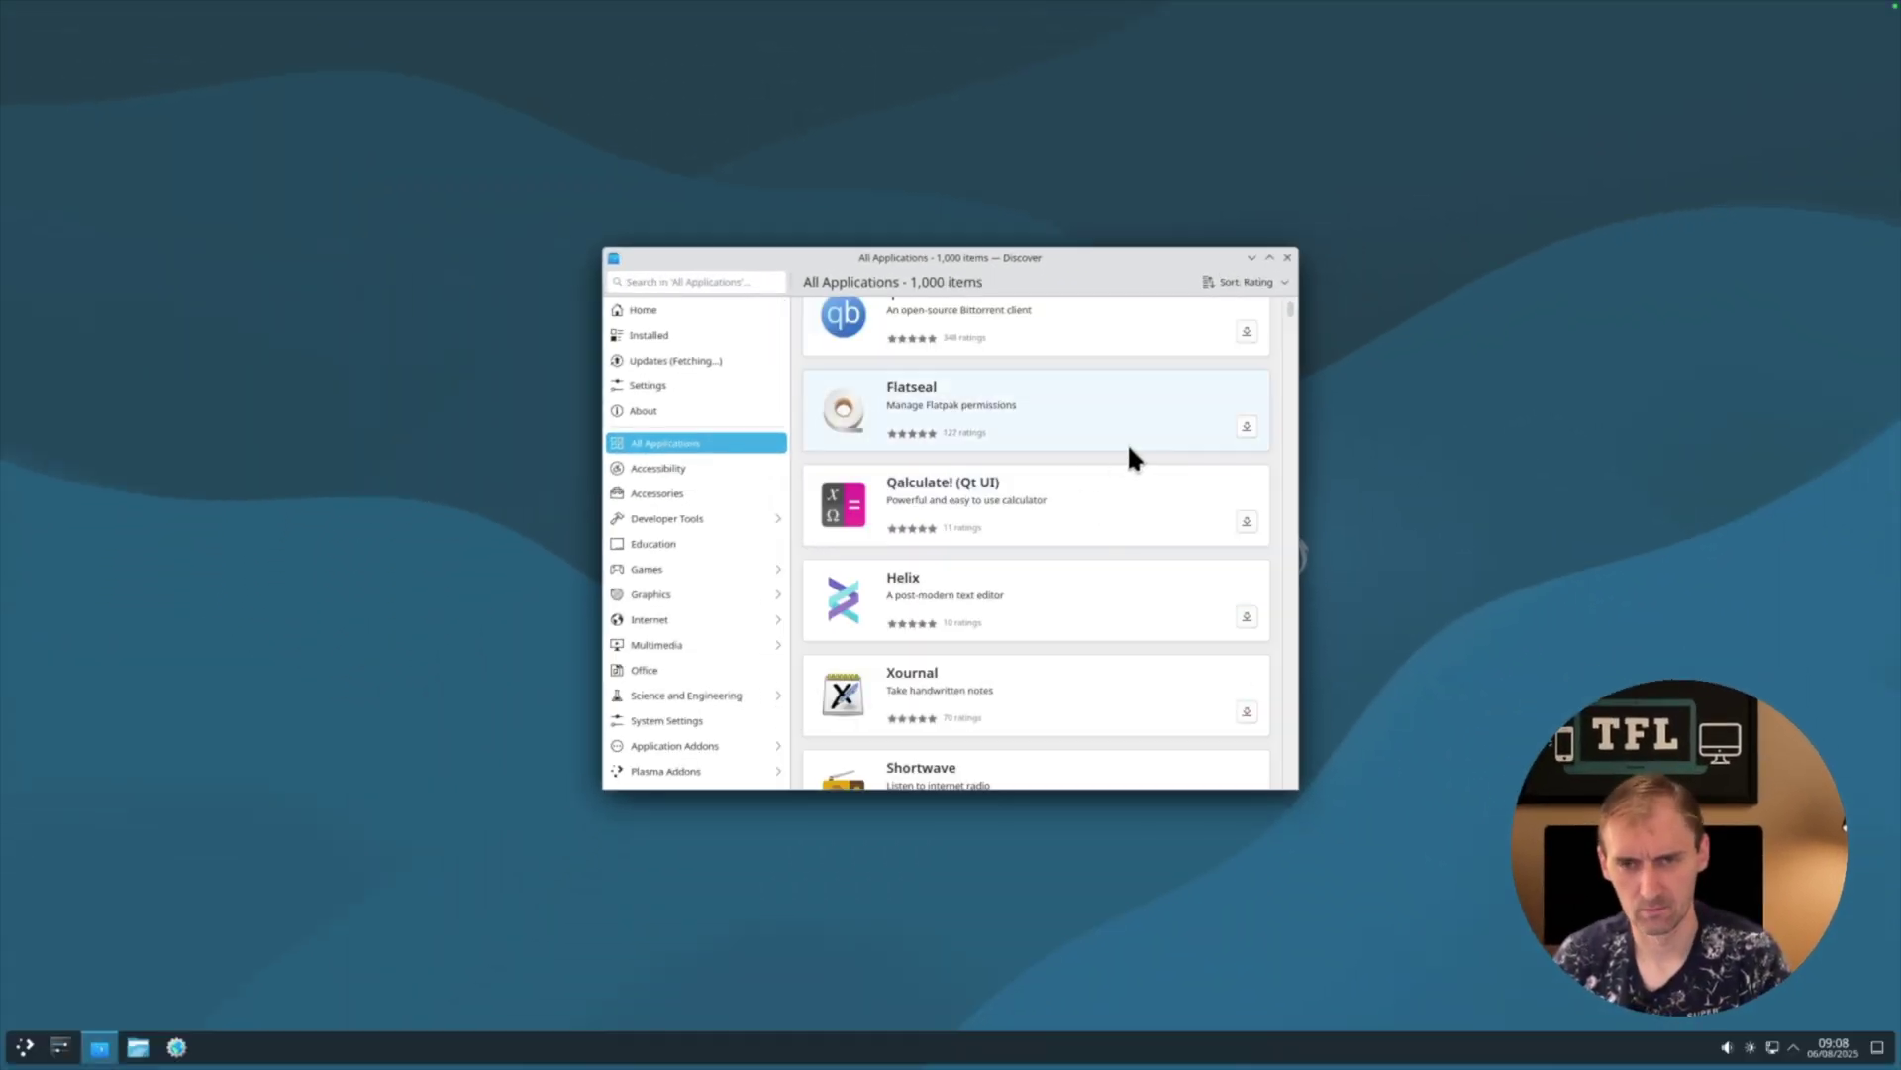
{"action": "scroll", "coordinate": [1129, 451], "scroll_direction": "up", "scroll_amount": 1}
{"action": "left_click", "coordinate": [1245, 384]}
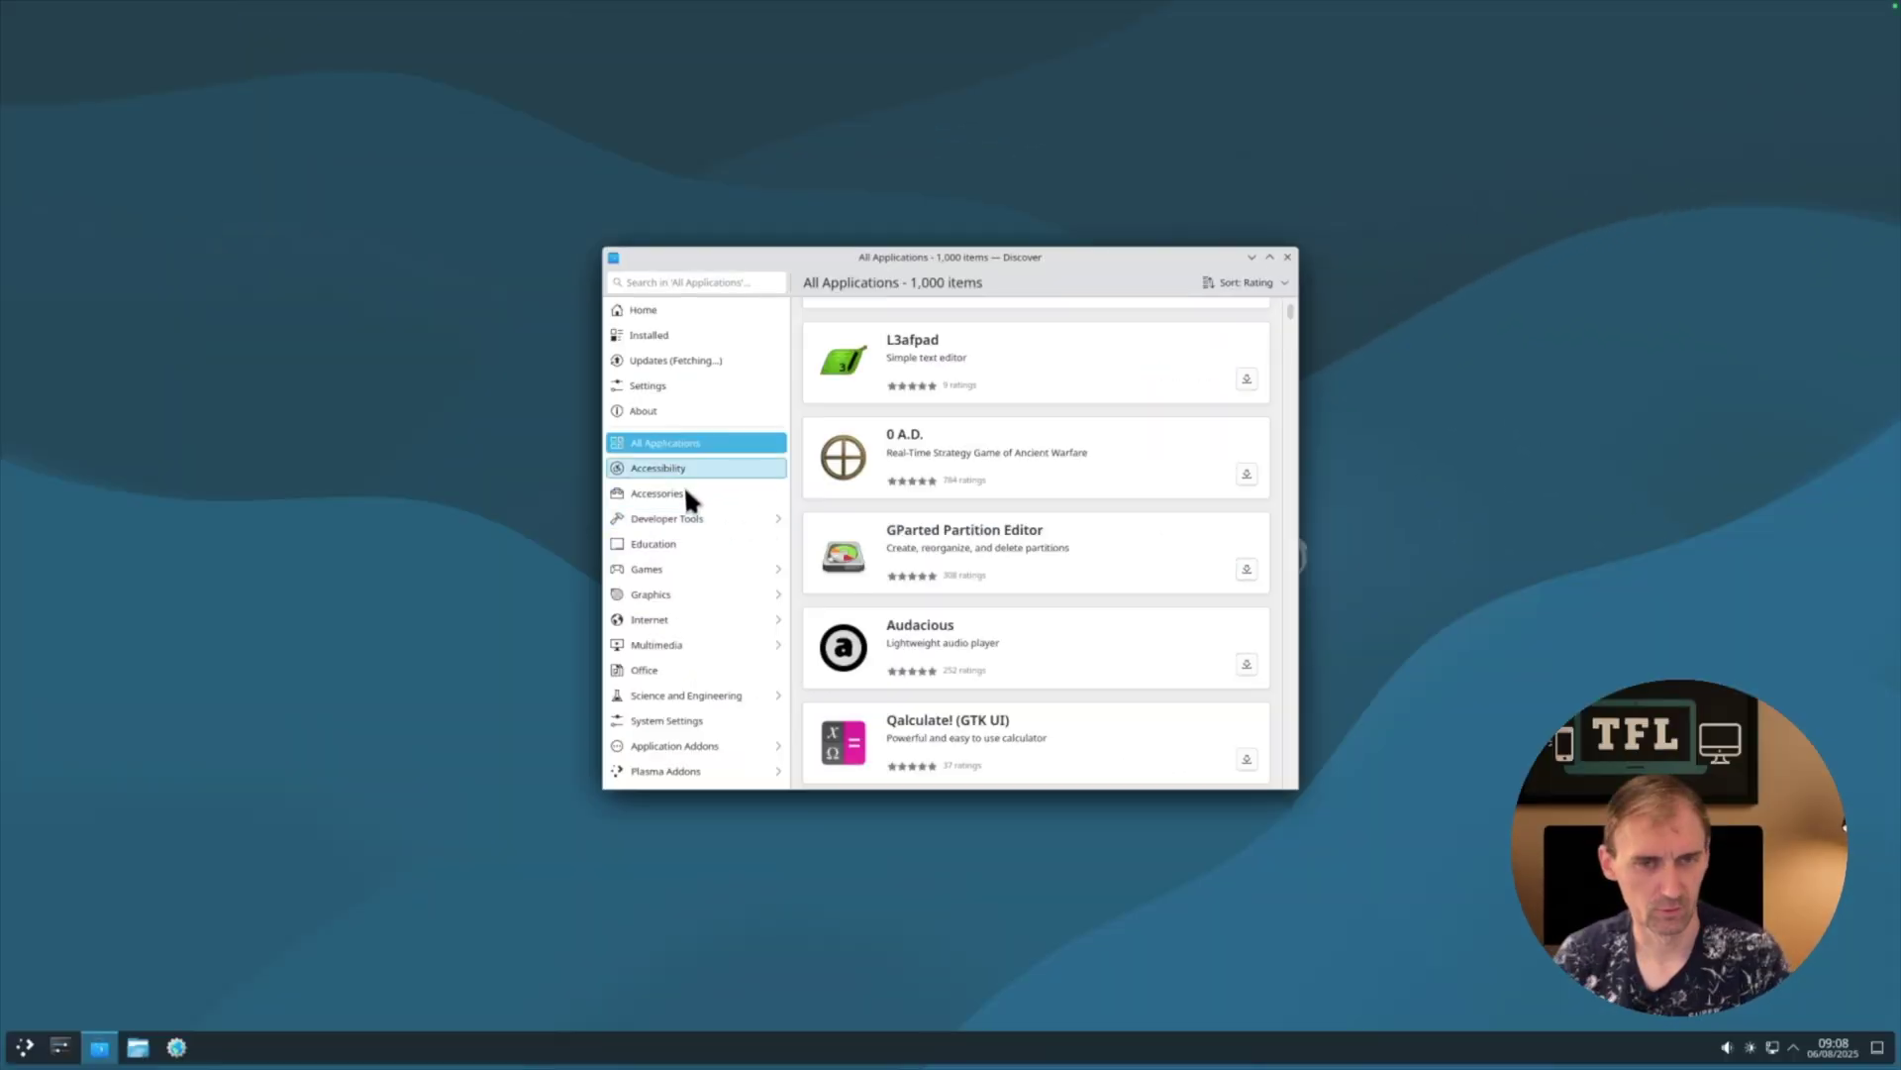
{"action": "left_click", "coordinate": [337, 721]}
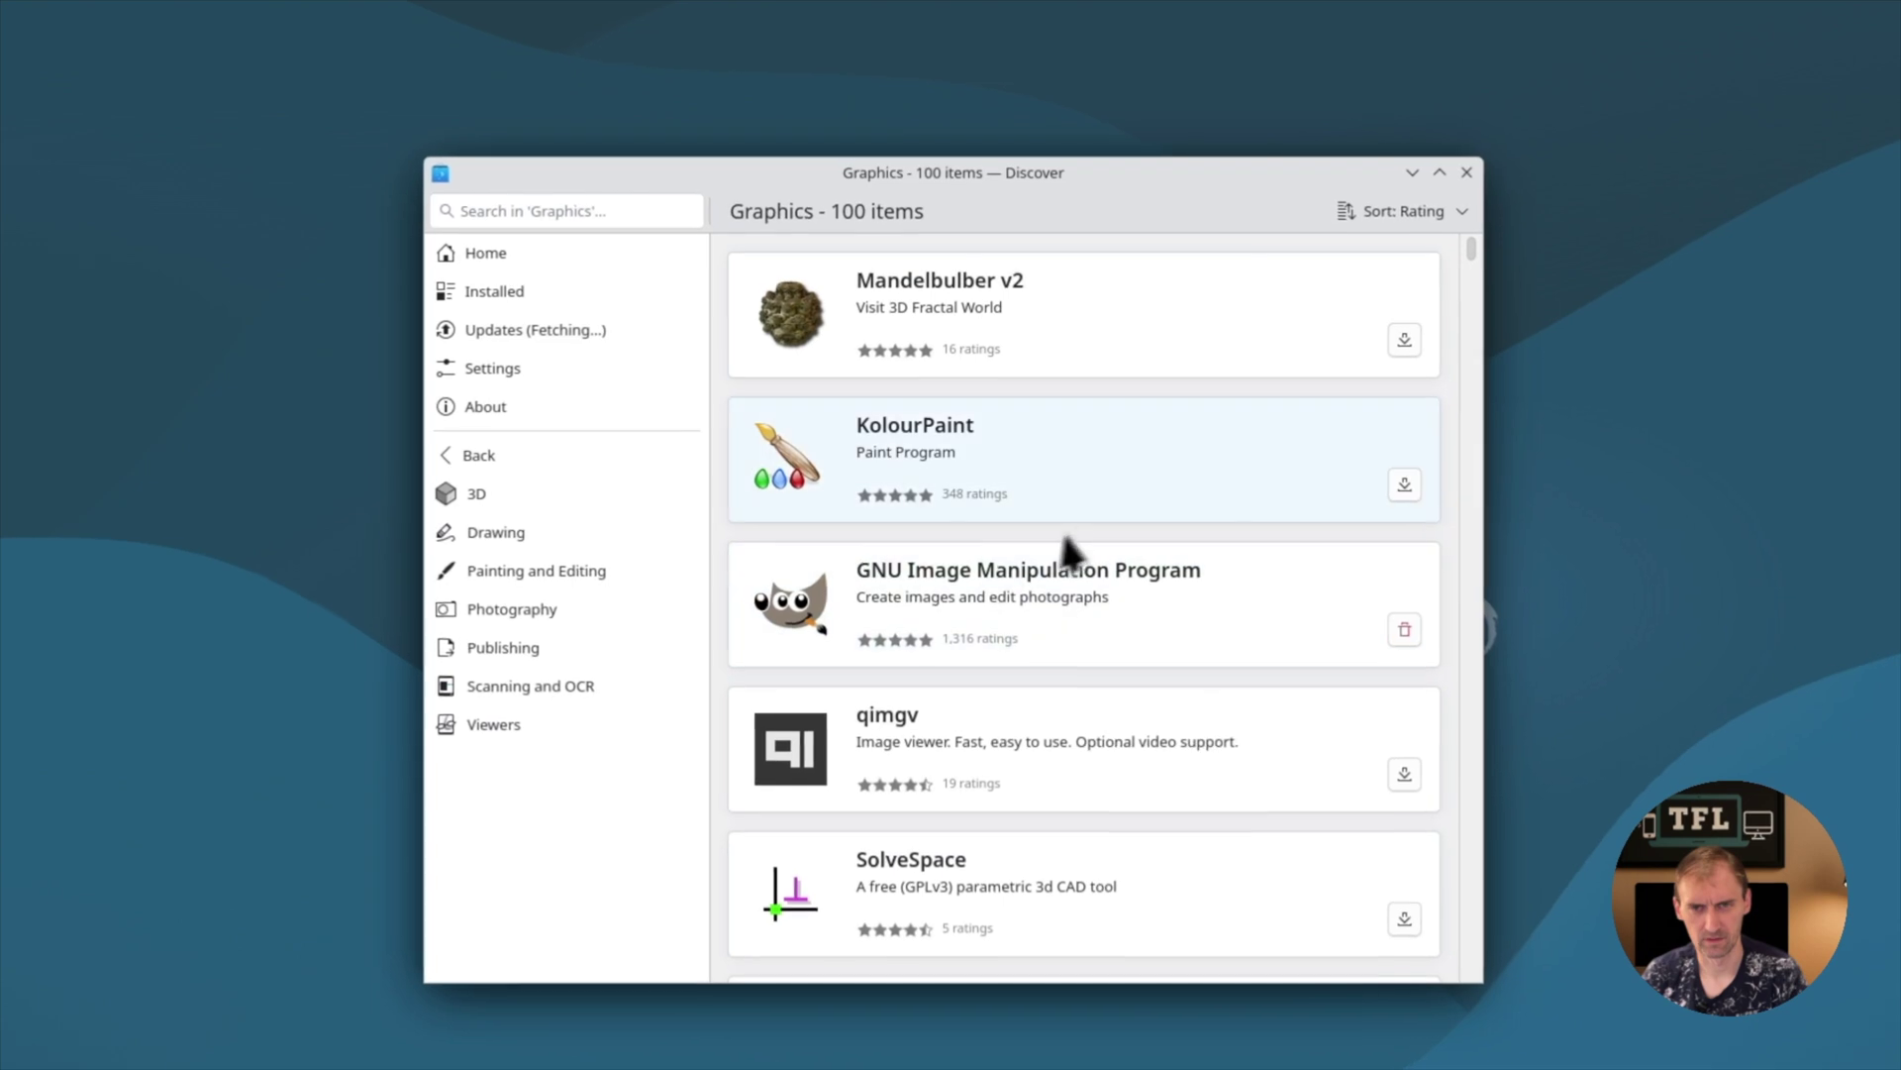
{"action": "left_click", "coordinate": [1405, 340]}
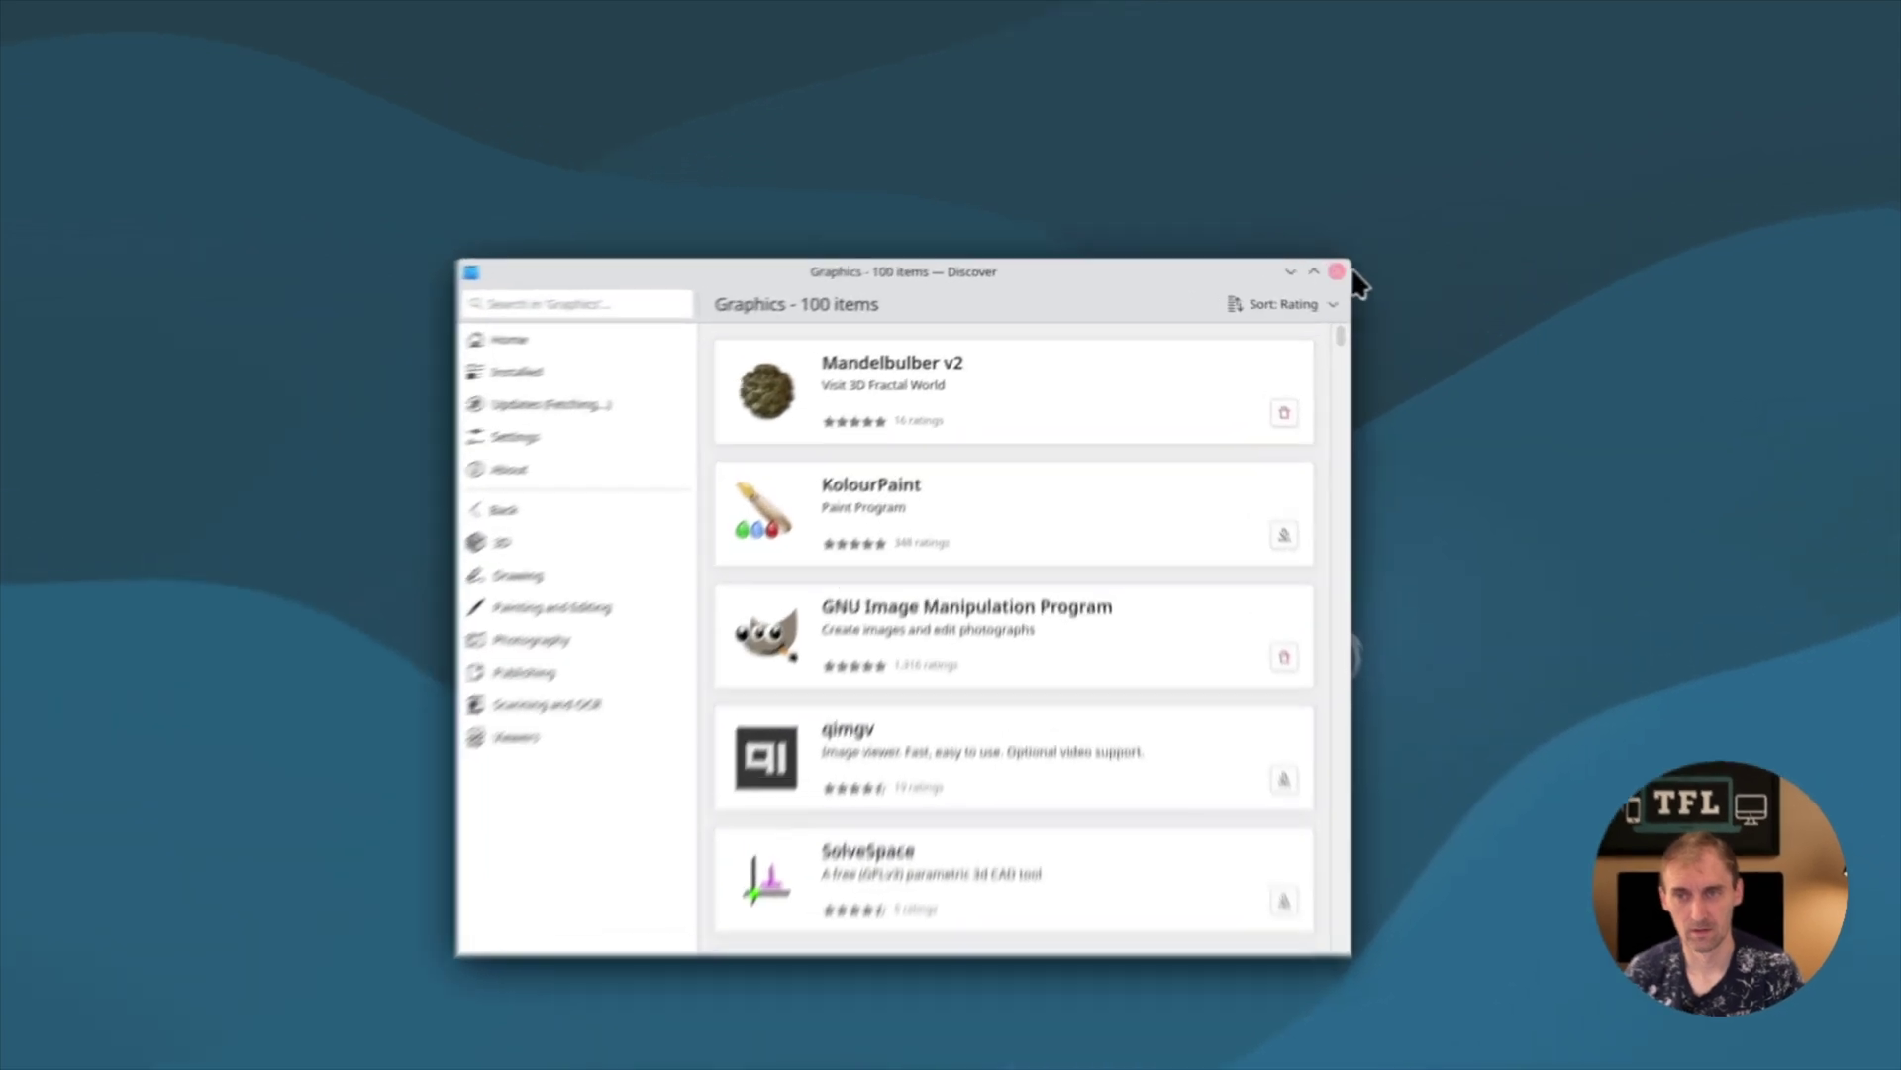
- Close Discover, start Mandelbulber v2 from Graphics, dismiss its data-folder upgrade prompt, and quit it
{"action": "left_click", "coordinate": [1287, 257]}
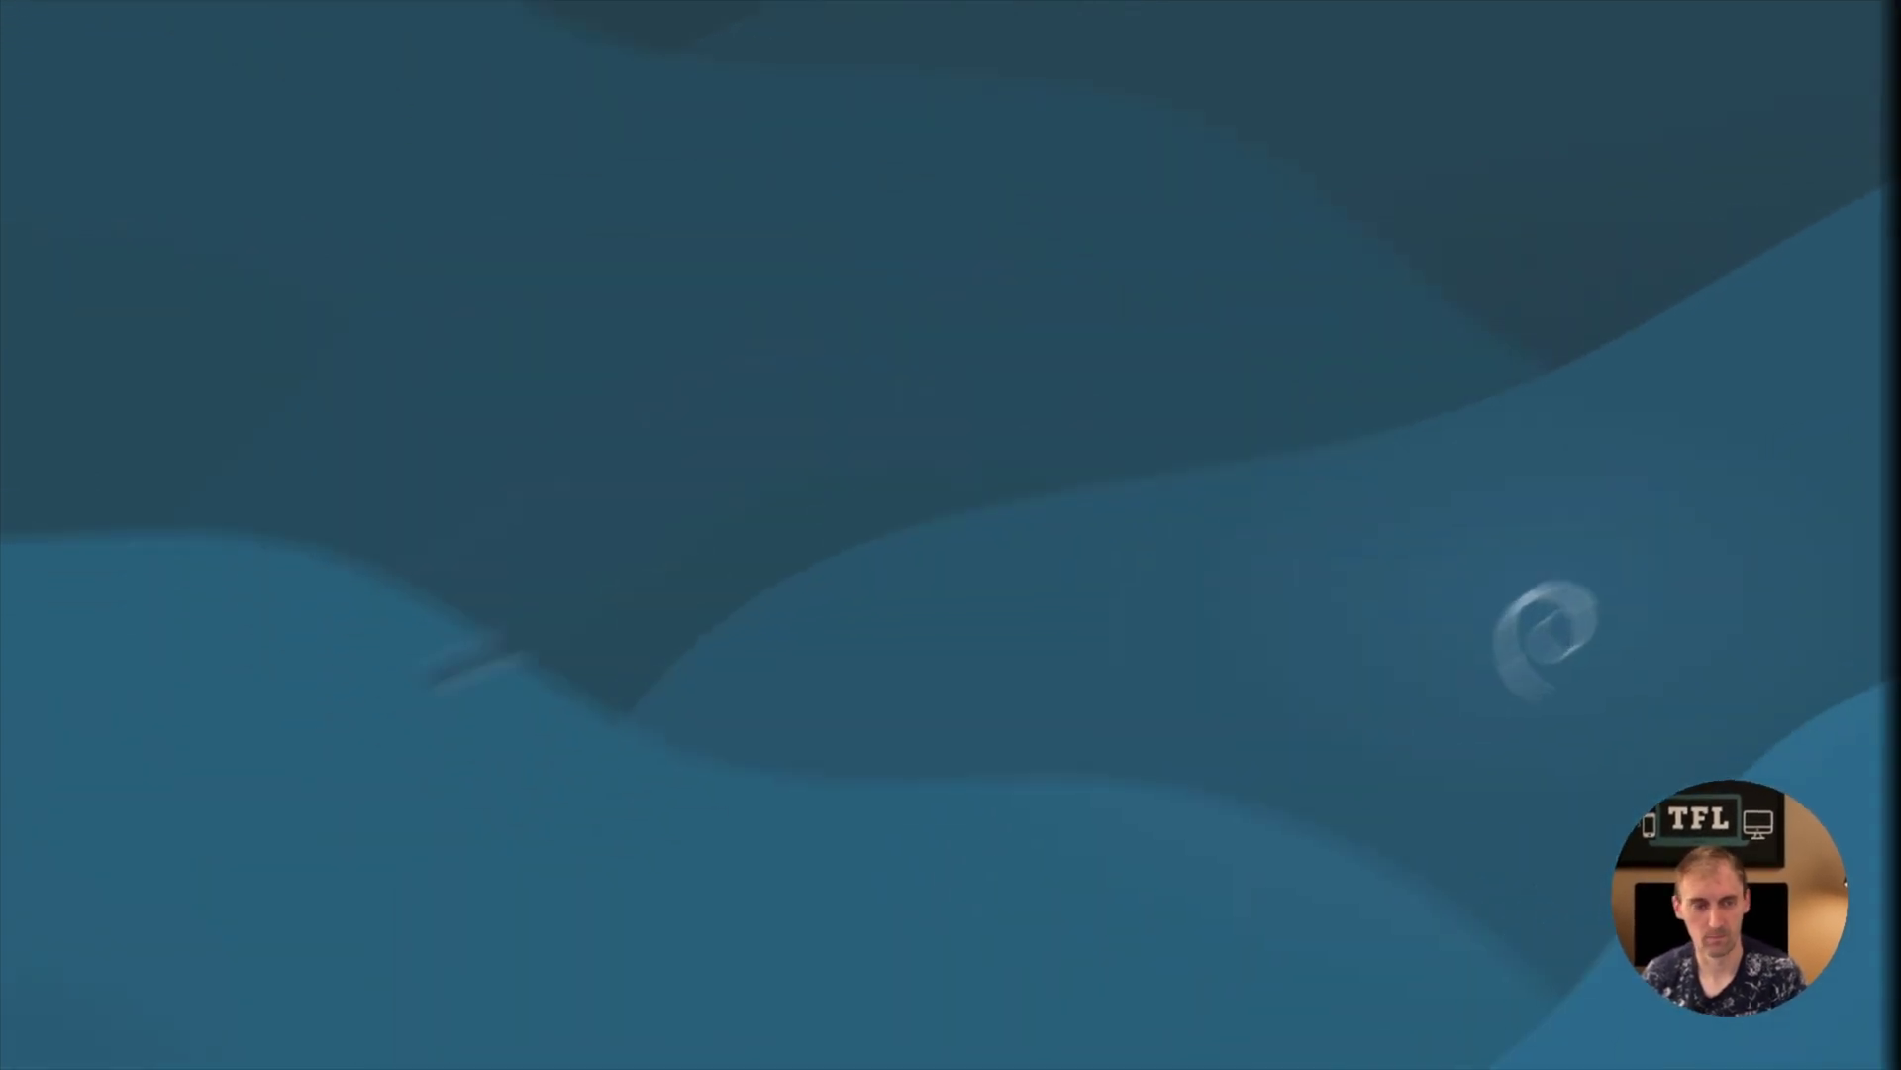
{"action": "left_click", "coordinate": [25, 1046]}
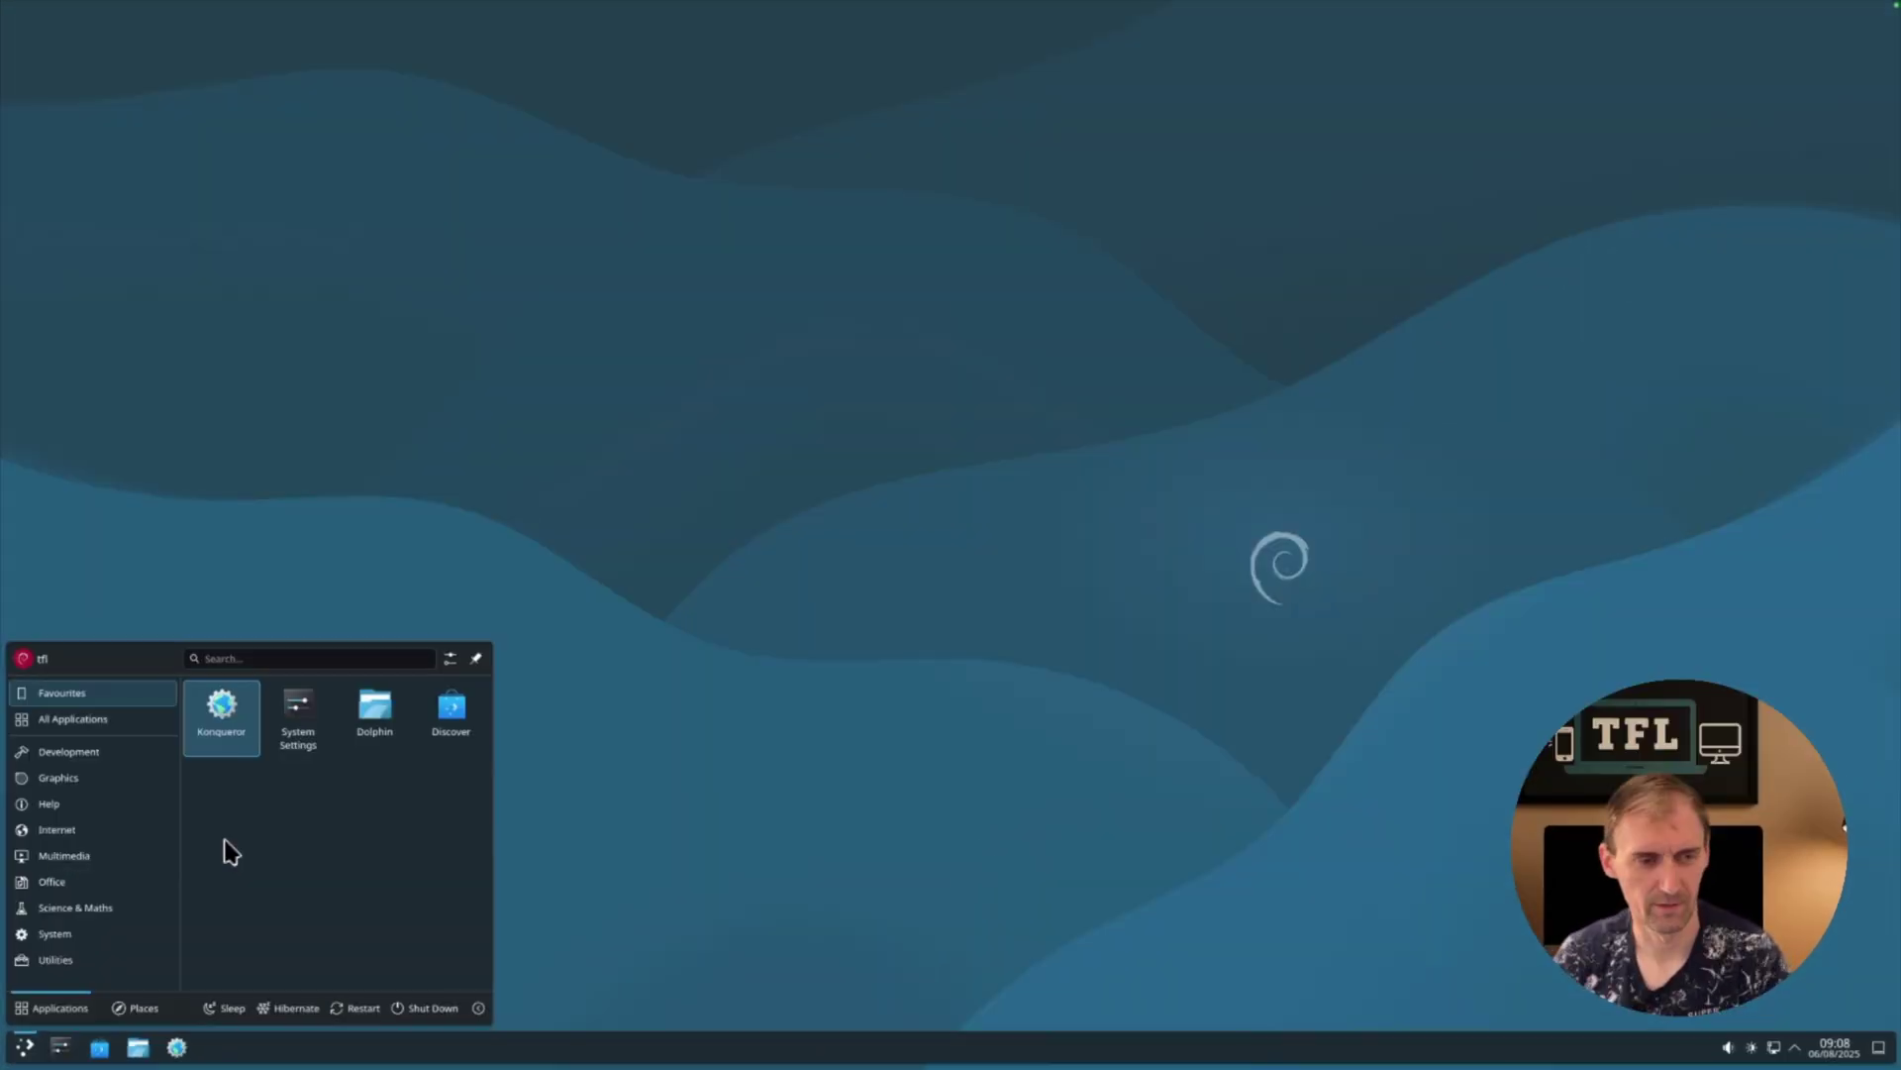
{"action": "left_click", "coordinate": [58, 963]}
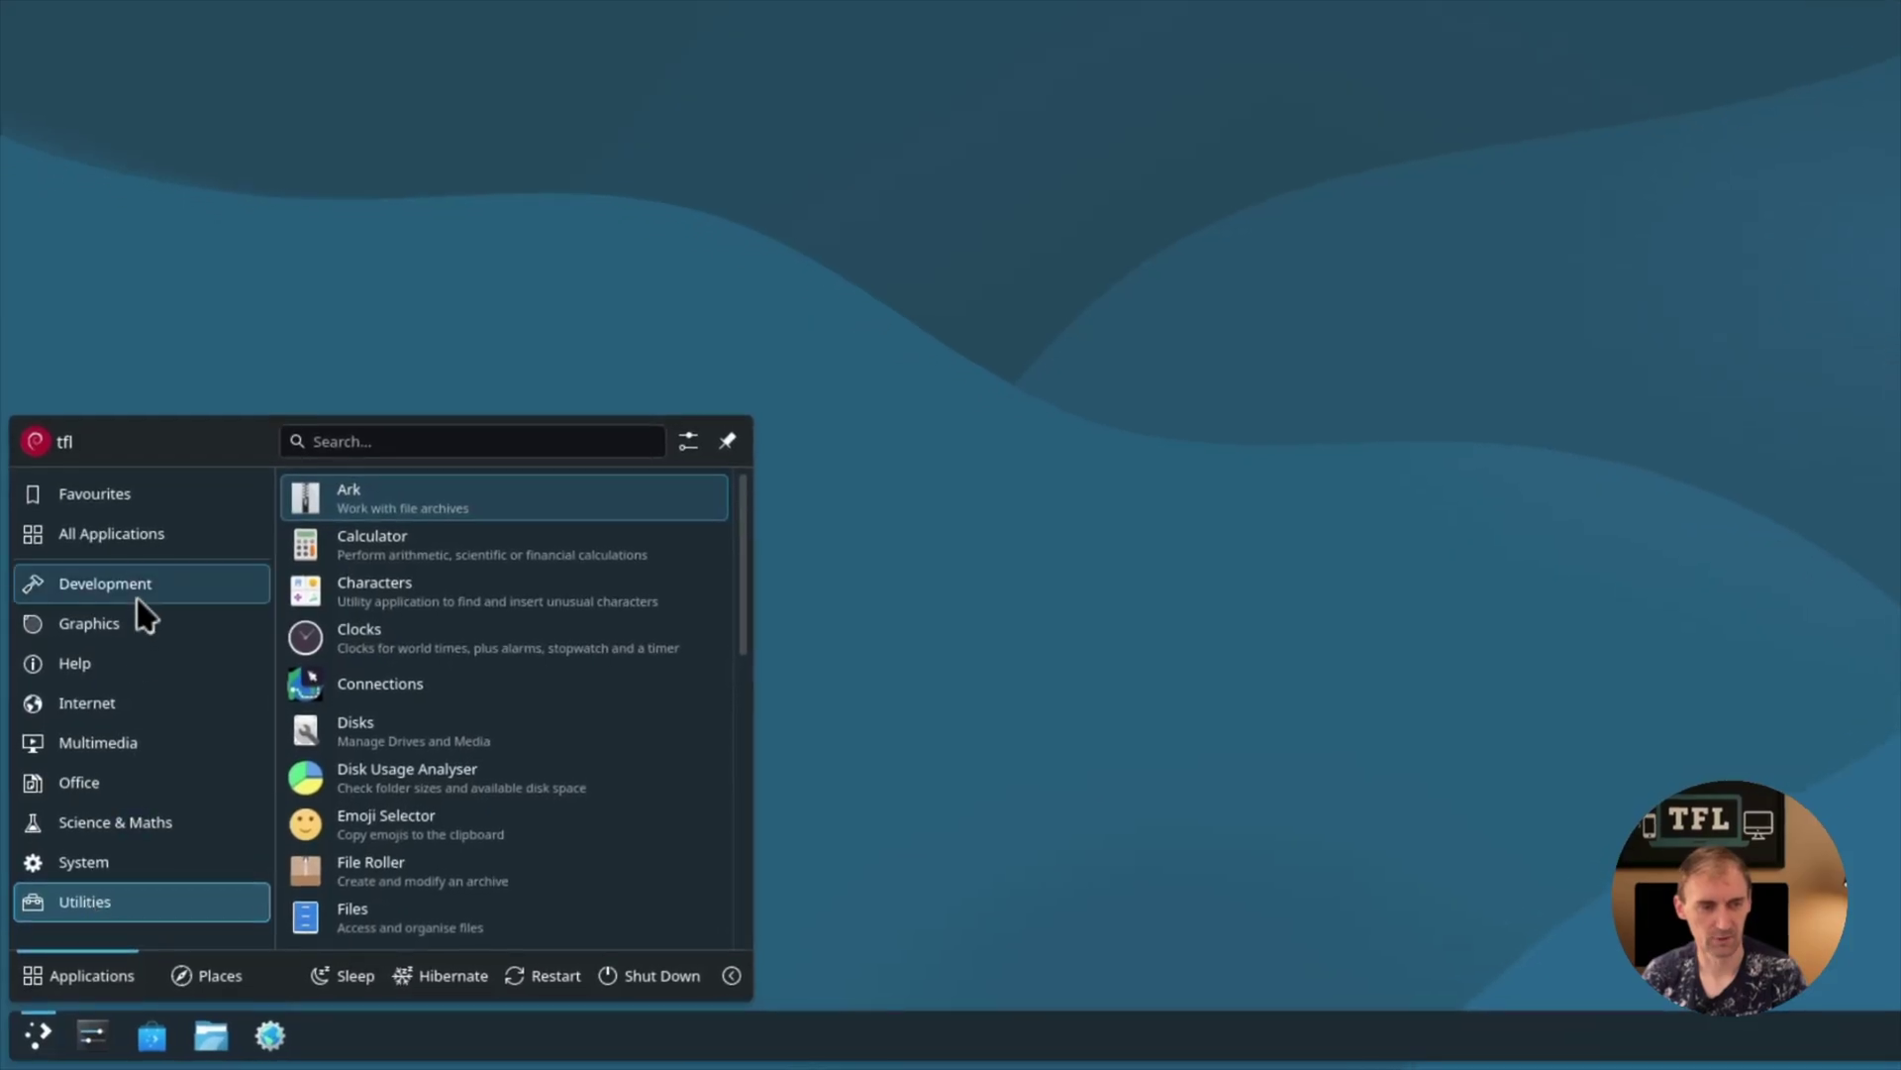
{"action": "left_click", "coordinate": [88, 759]}
{"action": "left_click", "coordinate": [139, 619]}
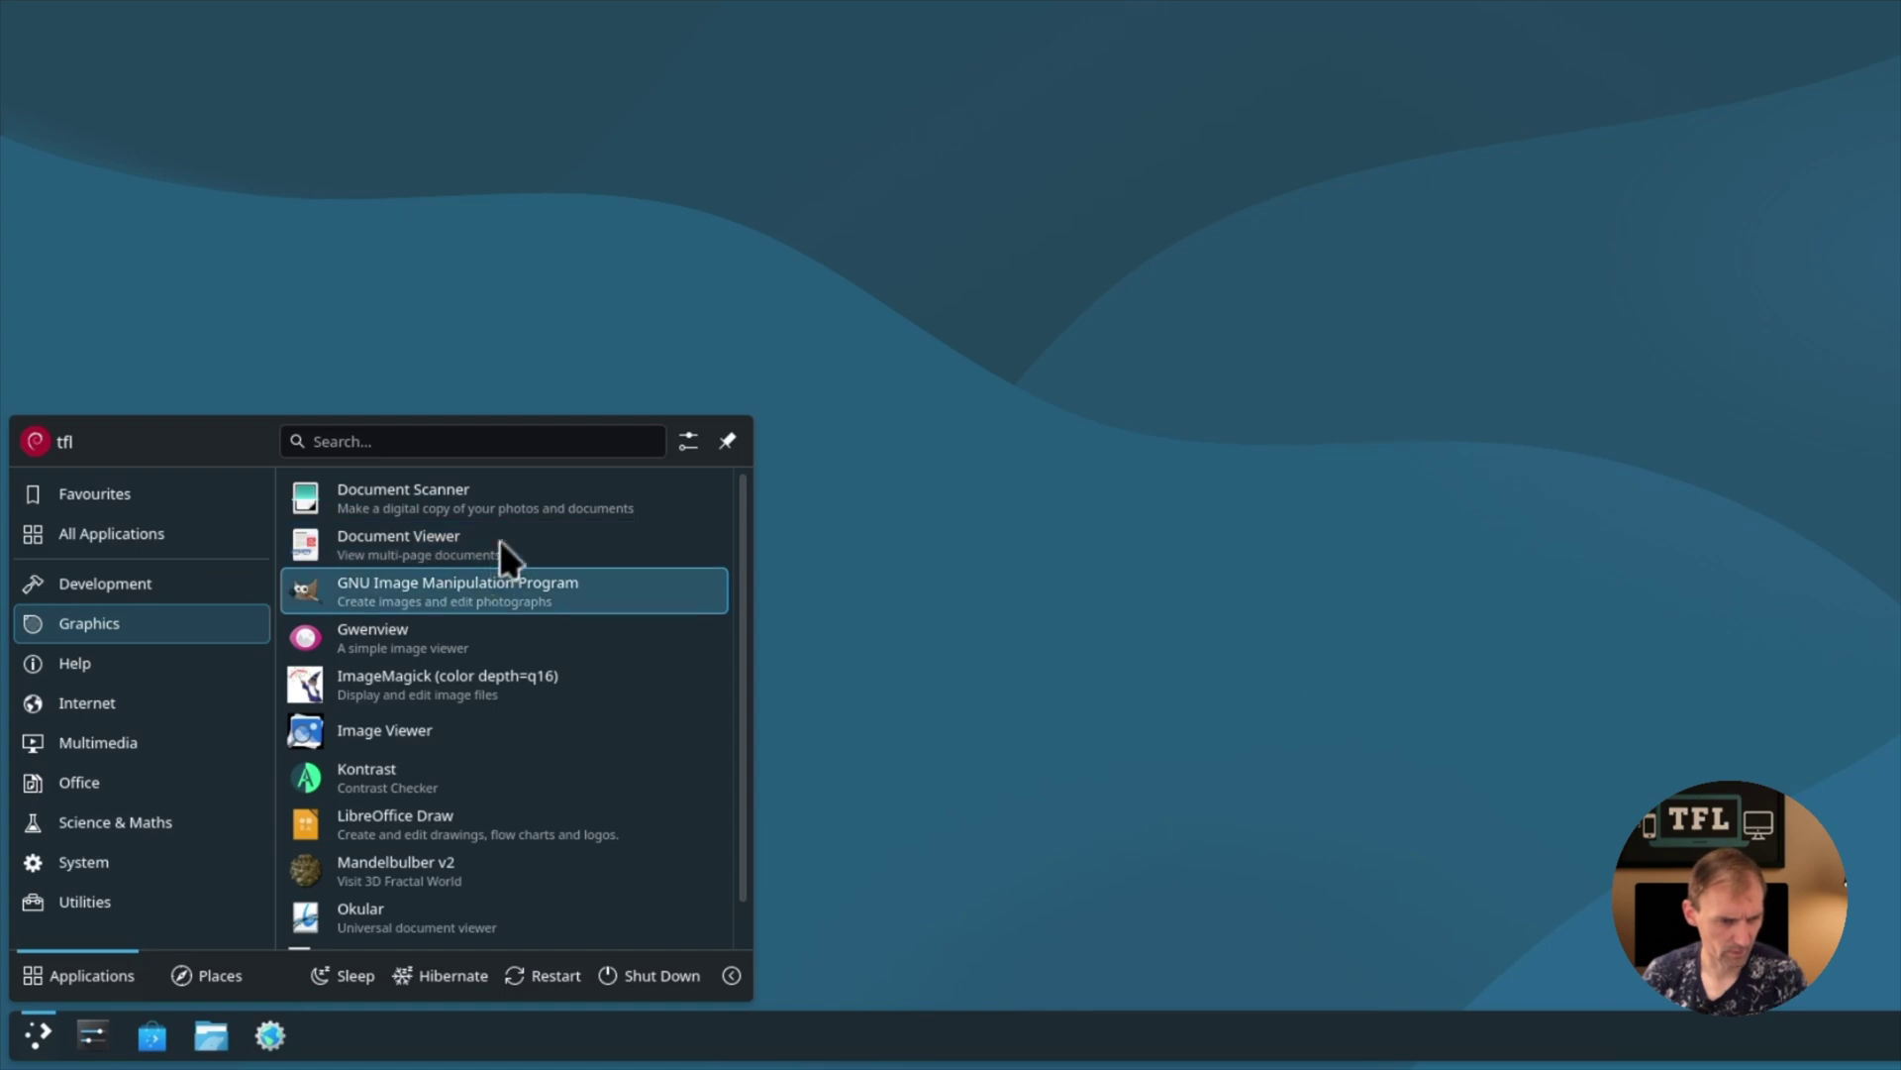
{"action": "left_click", "coordinate": [426, 867]}
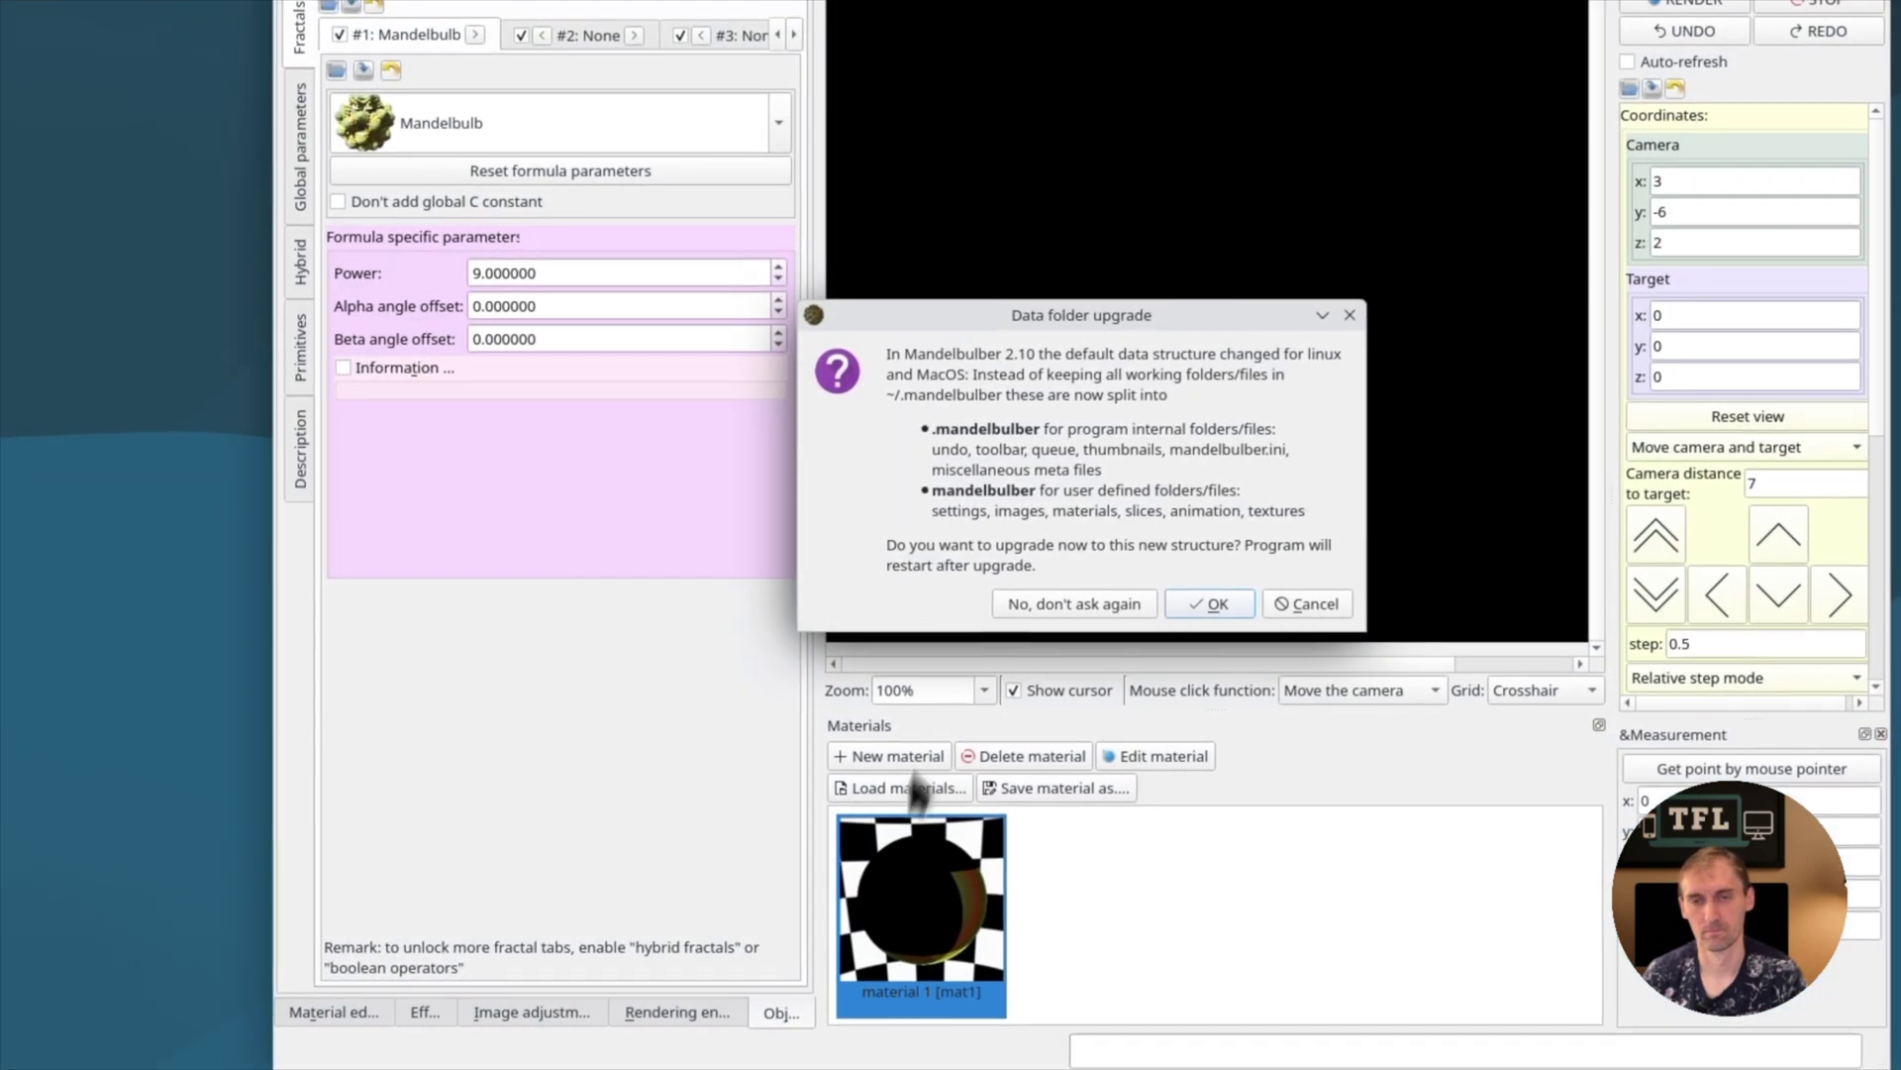
{"action": "key", "text": "Return"}
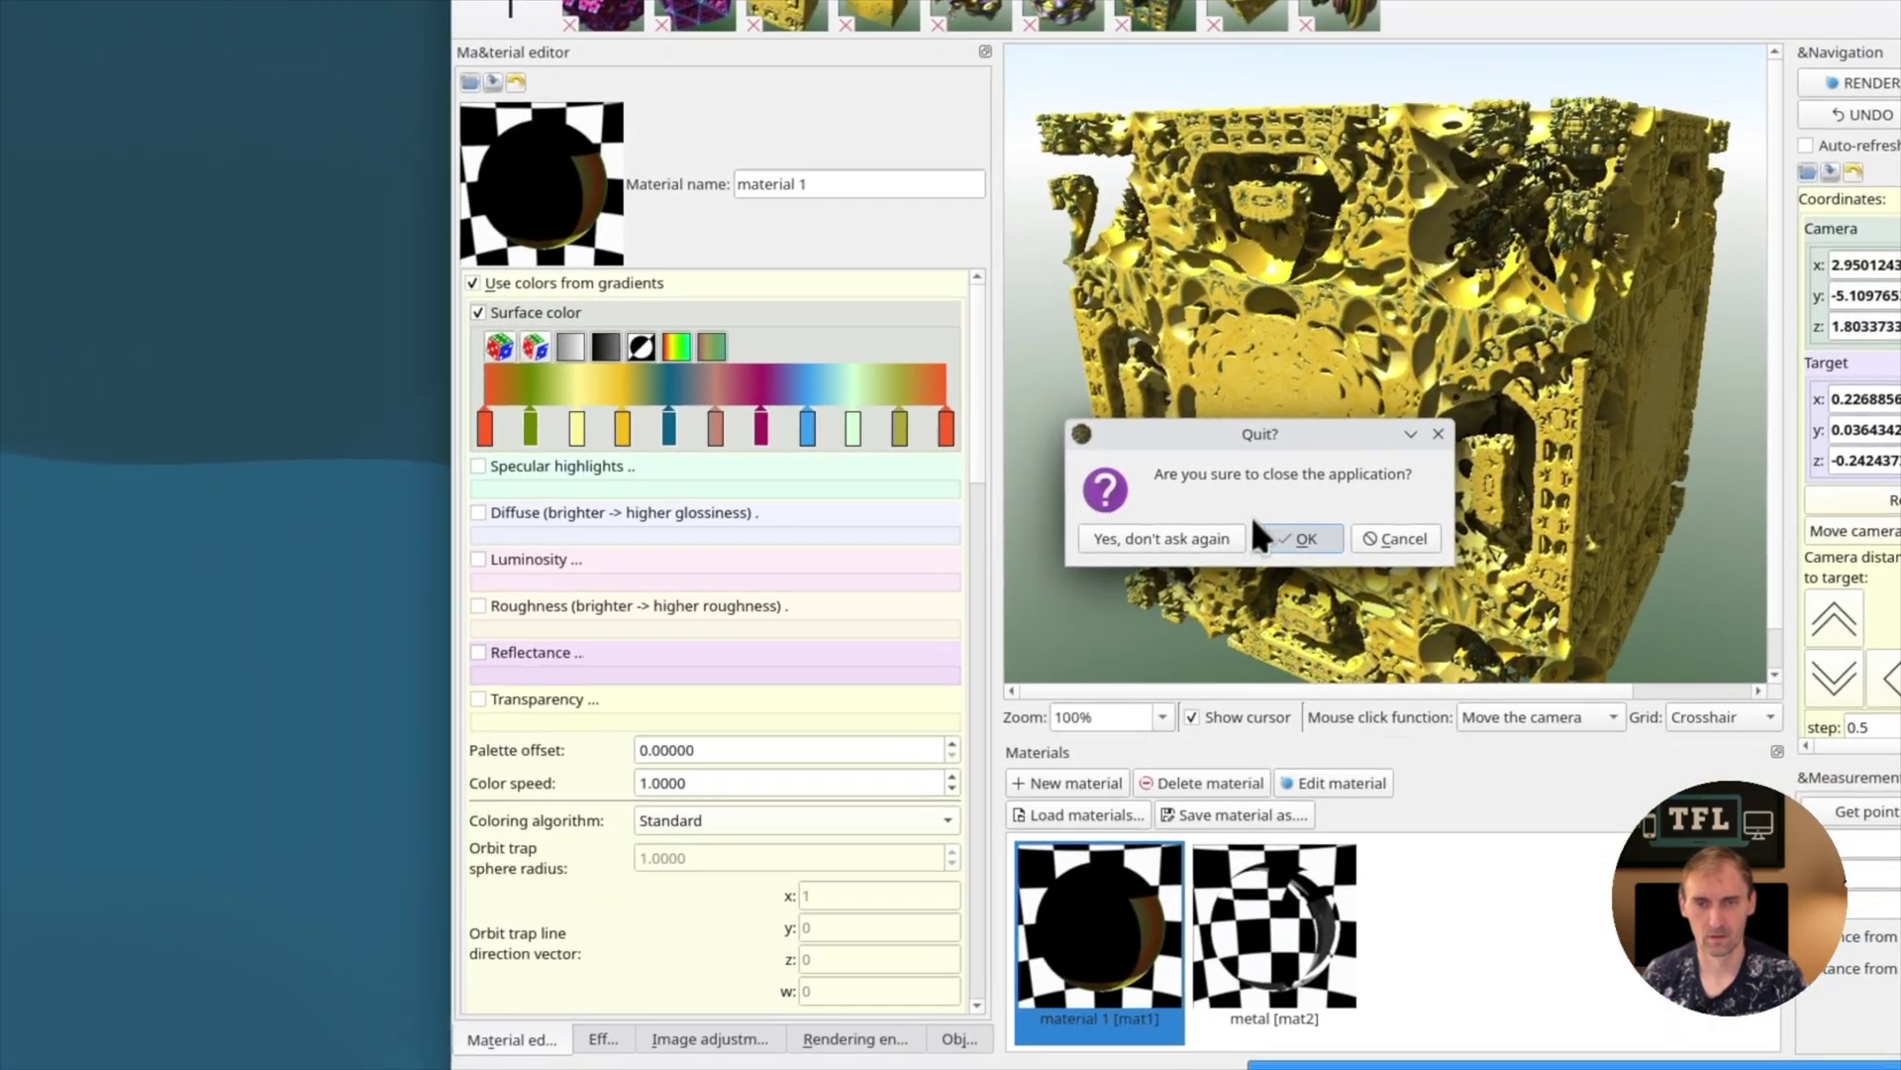
{"action": "left_click", "coordinate": [1184, 600]}
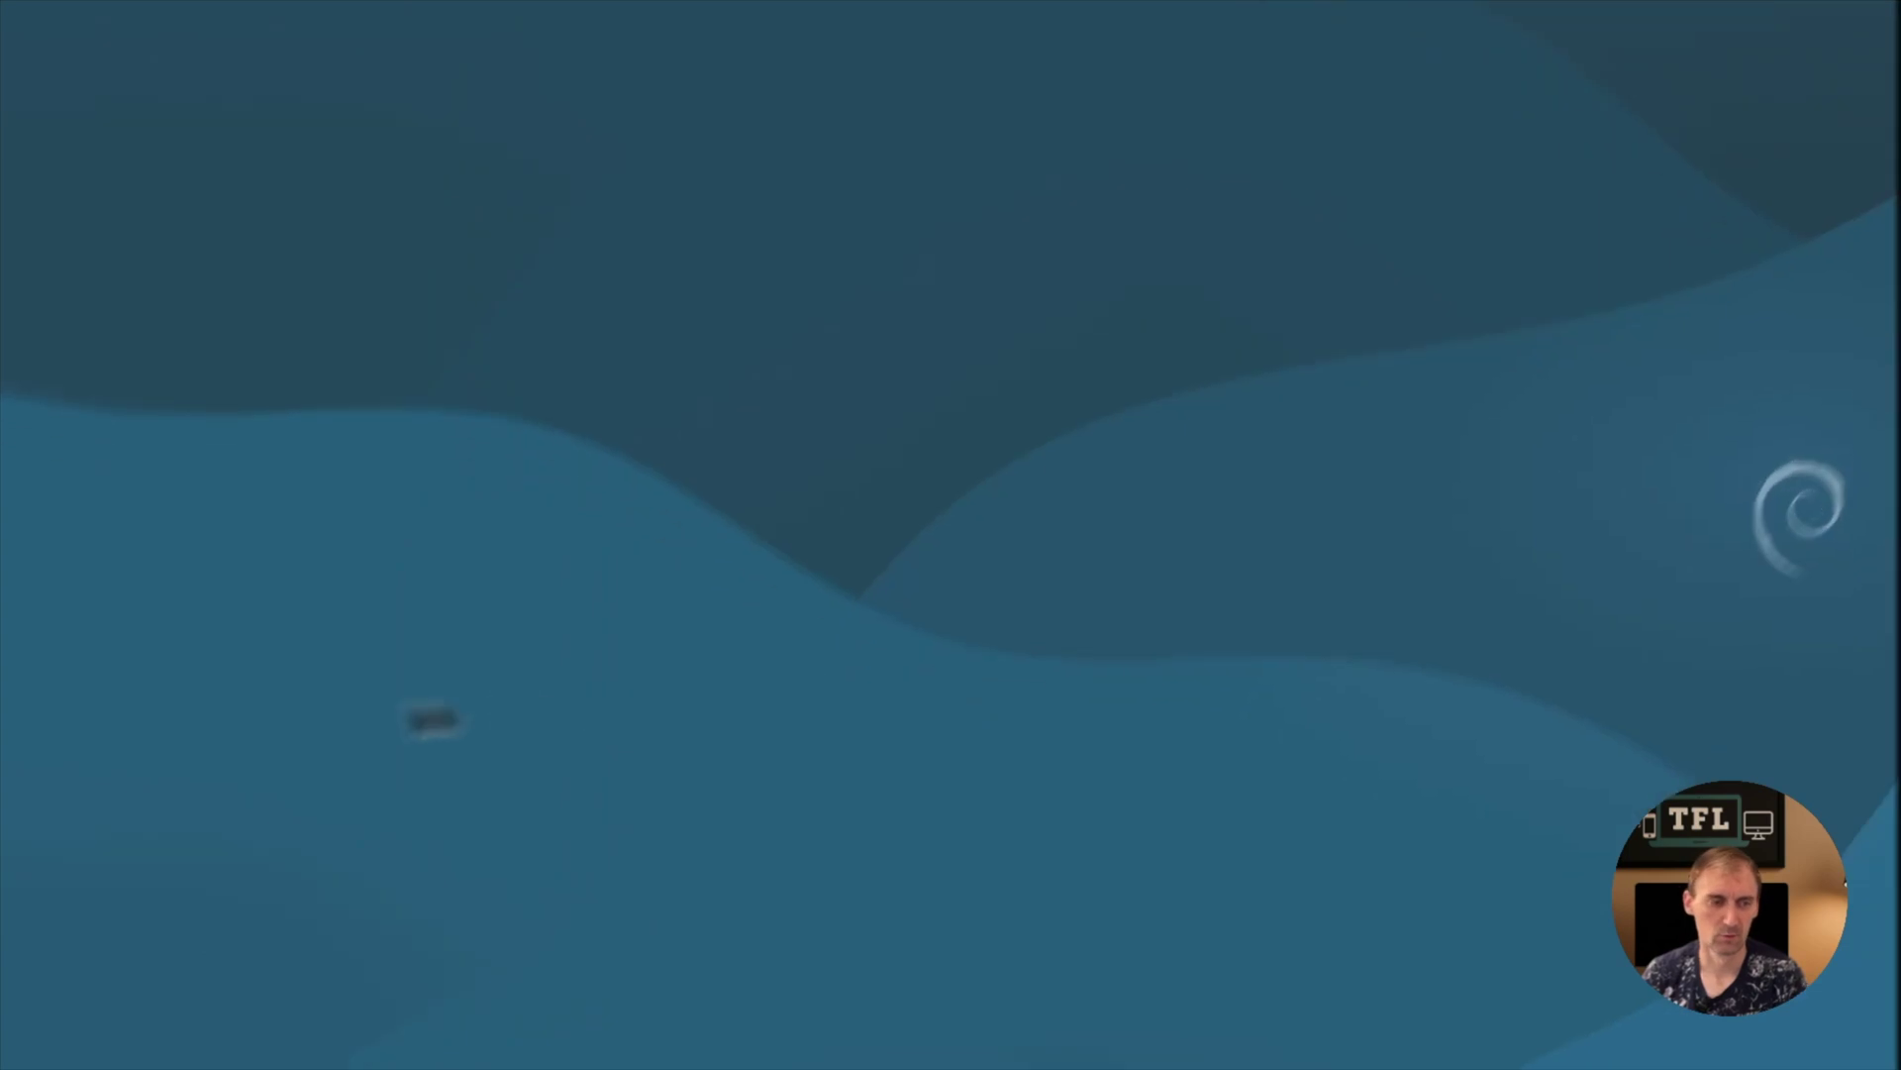
- Launch qBittorrent by searching 'qbit', accept its legal notice, then close it
{"action": "left_click", "coordinate": [20, 1055]}
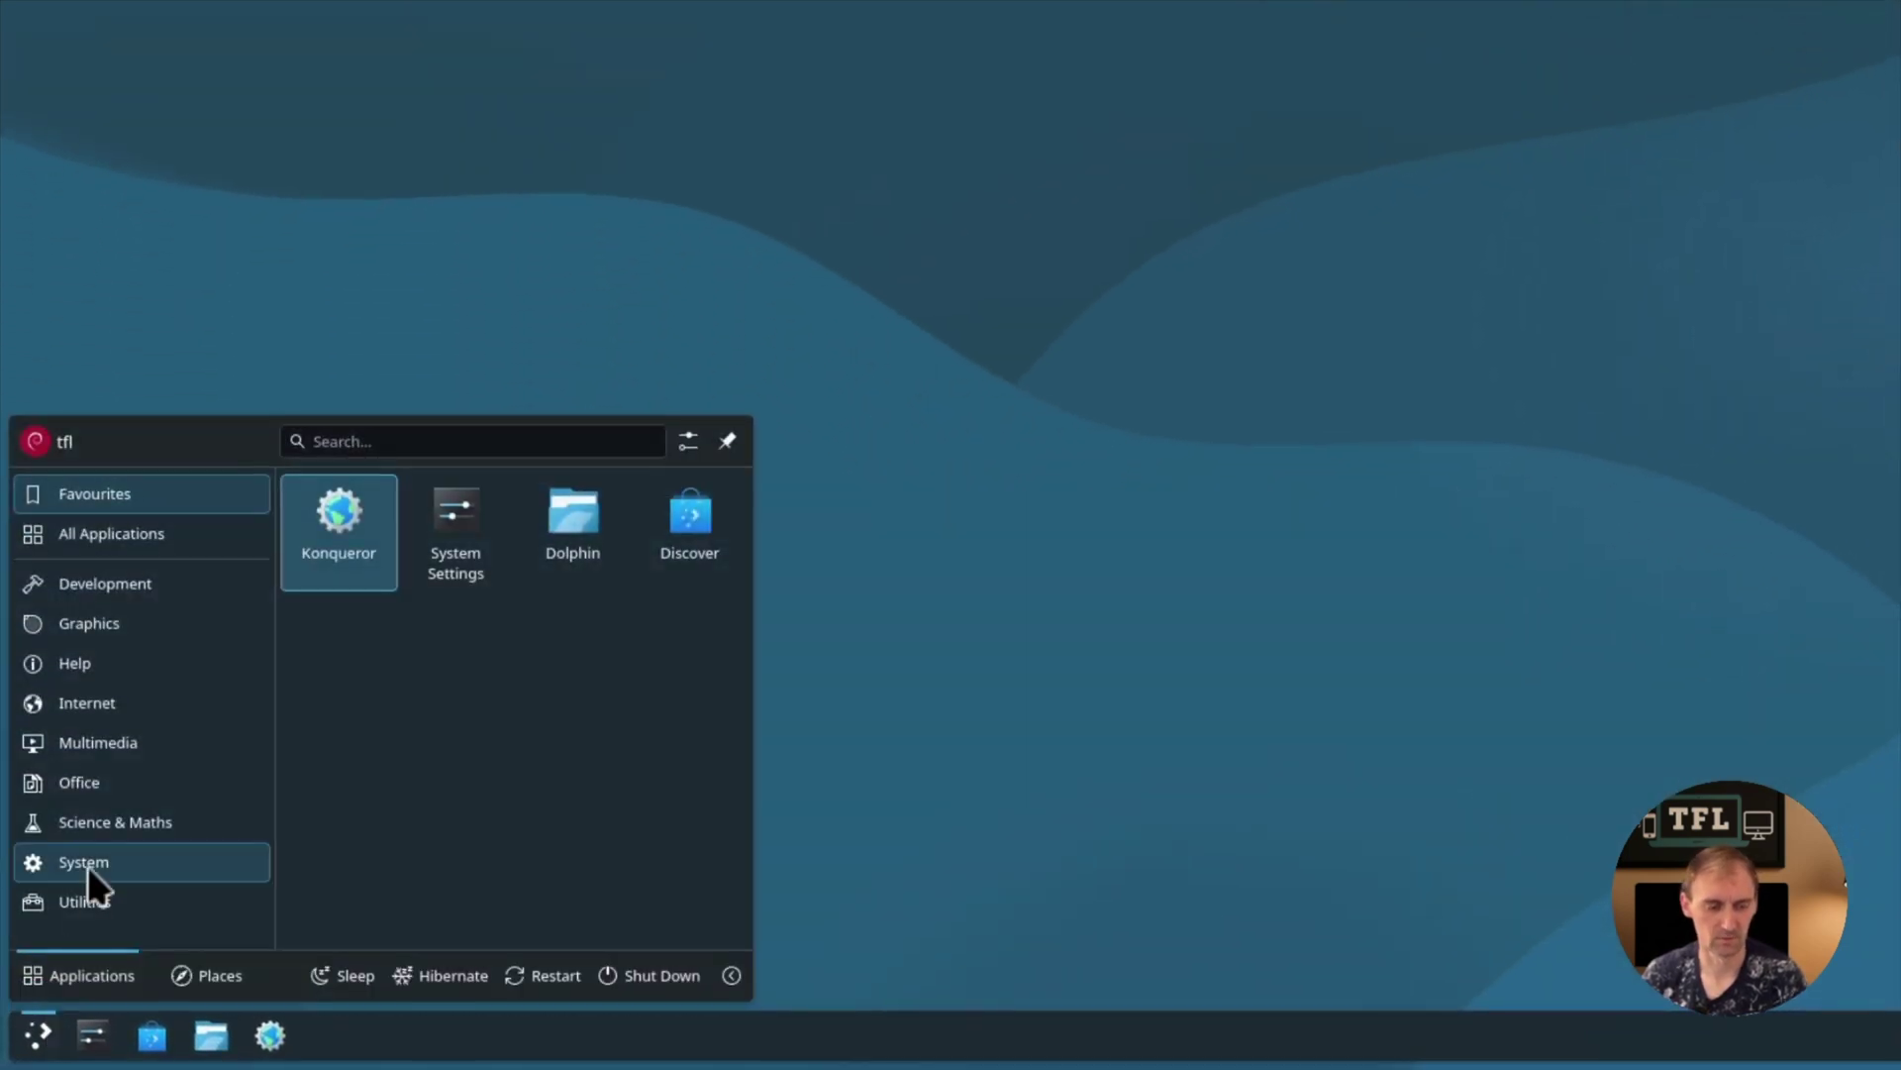
{"action": "type", "text": "qbit"}
{"action": "key", "text": "Return"}
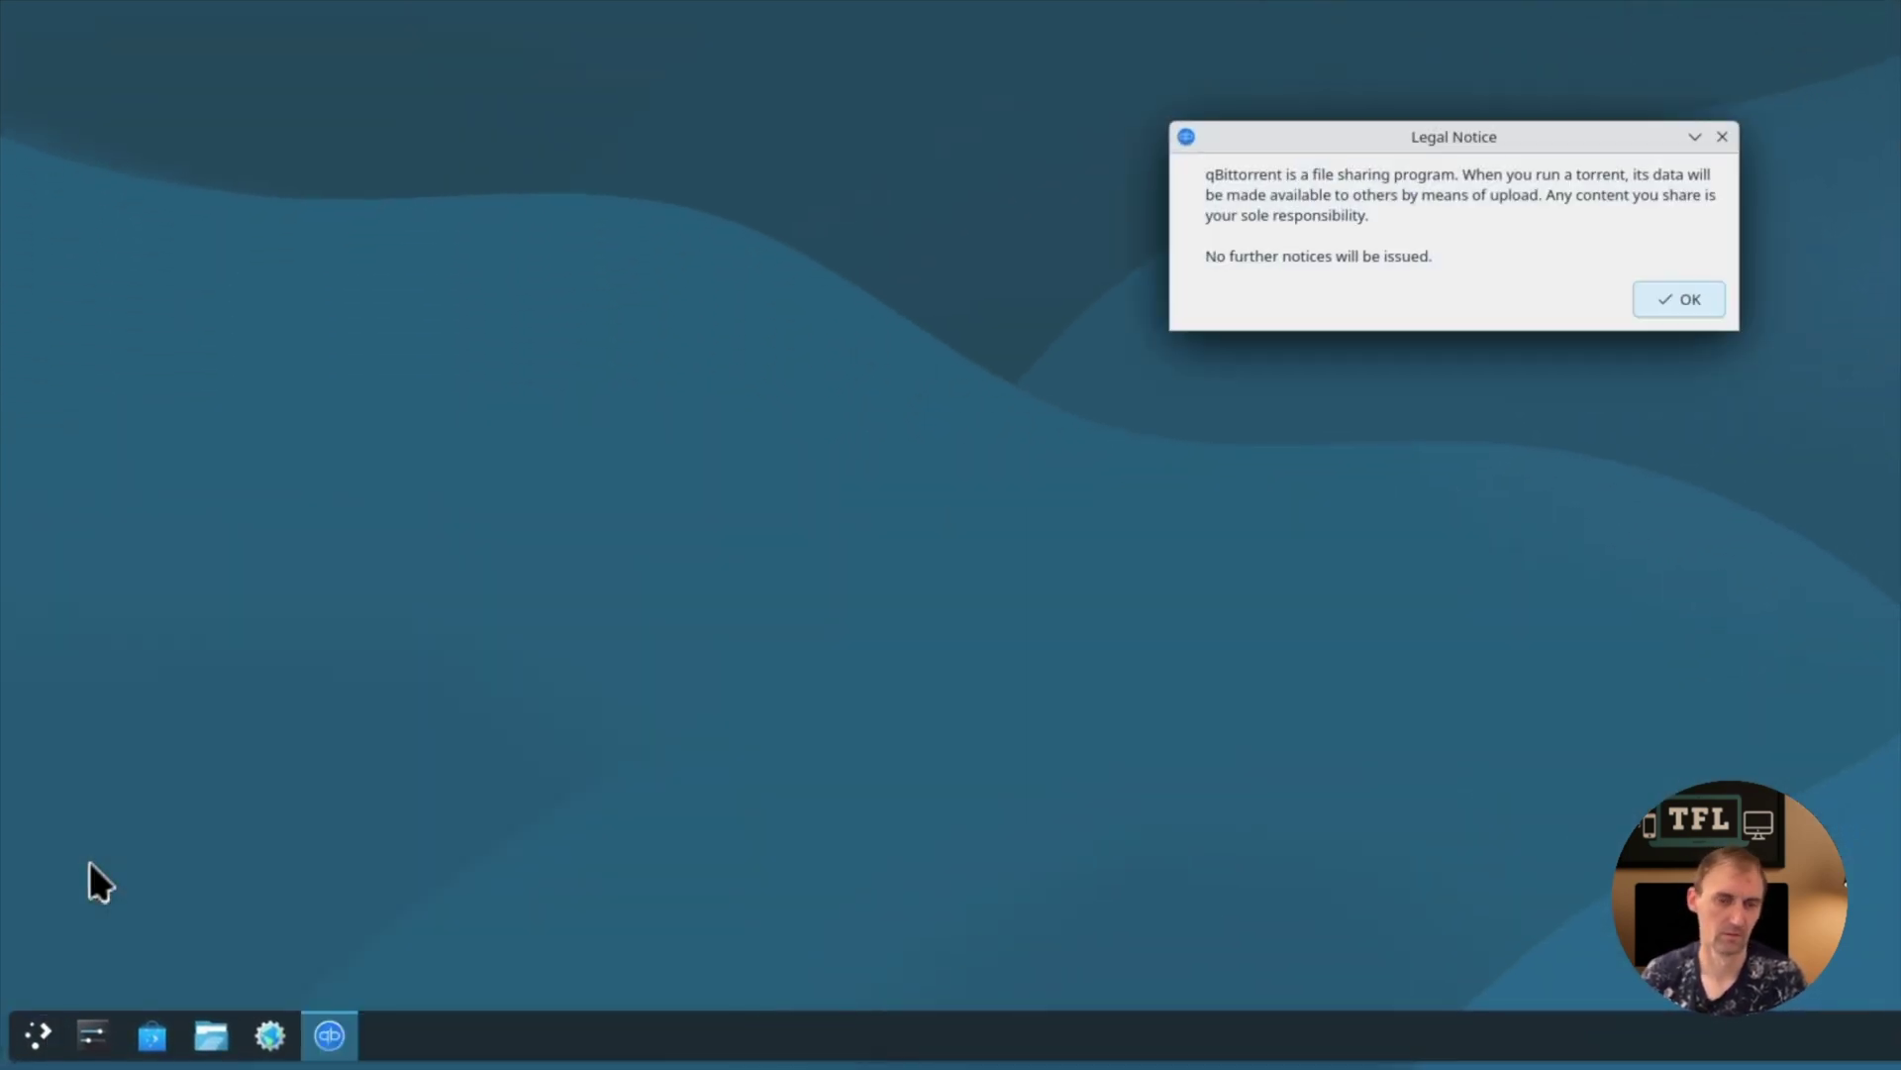
{"action": "left_click", "coordinate": [1582, 345]}
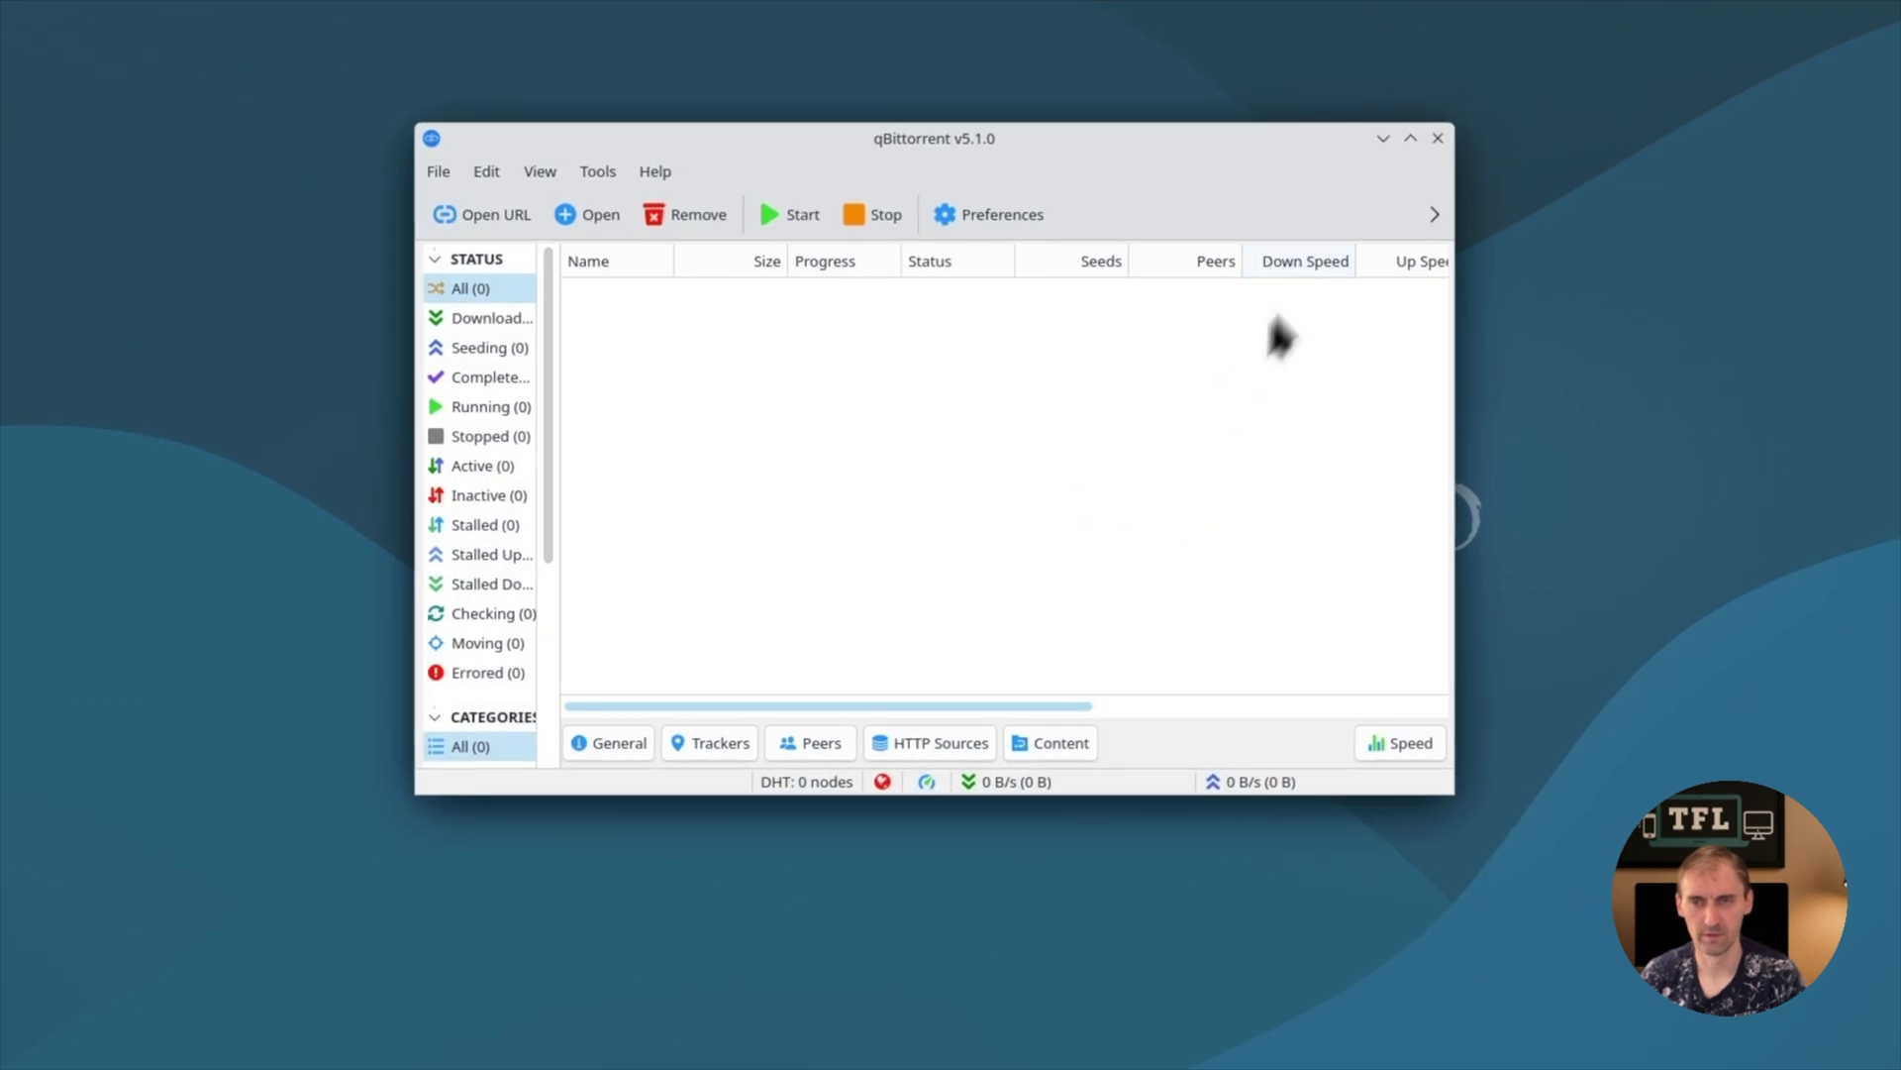
{"action": "left_click", "coordinate": [1156, 165]}
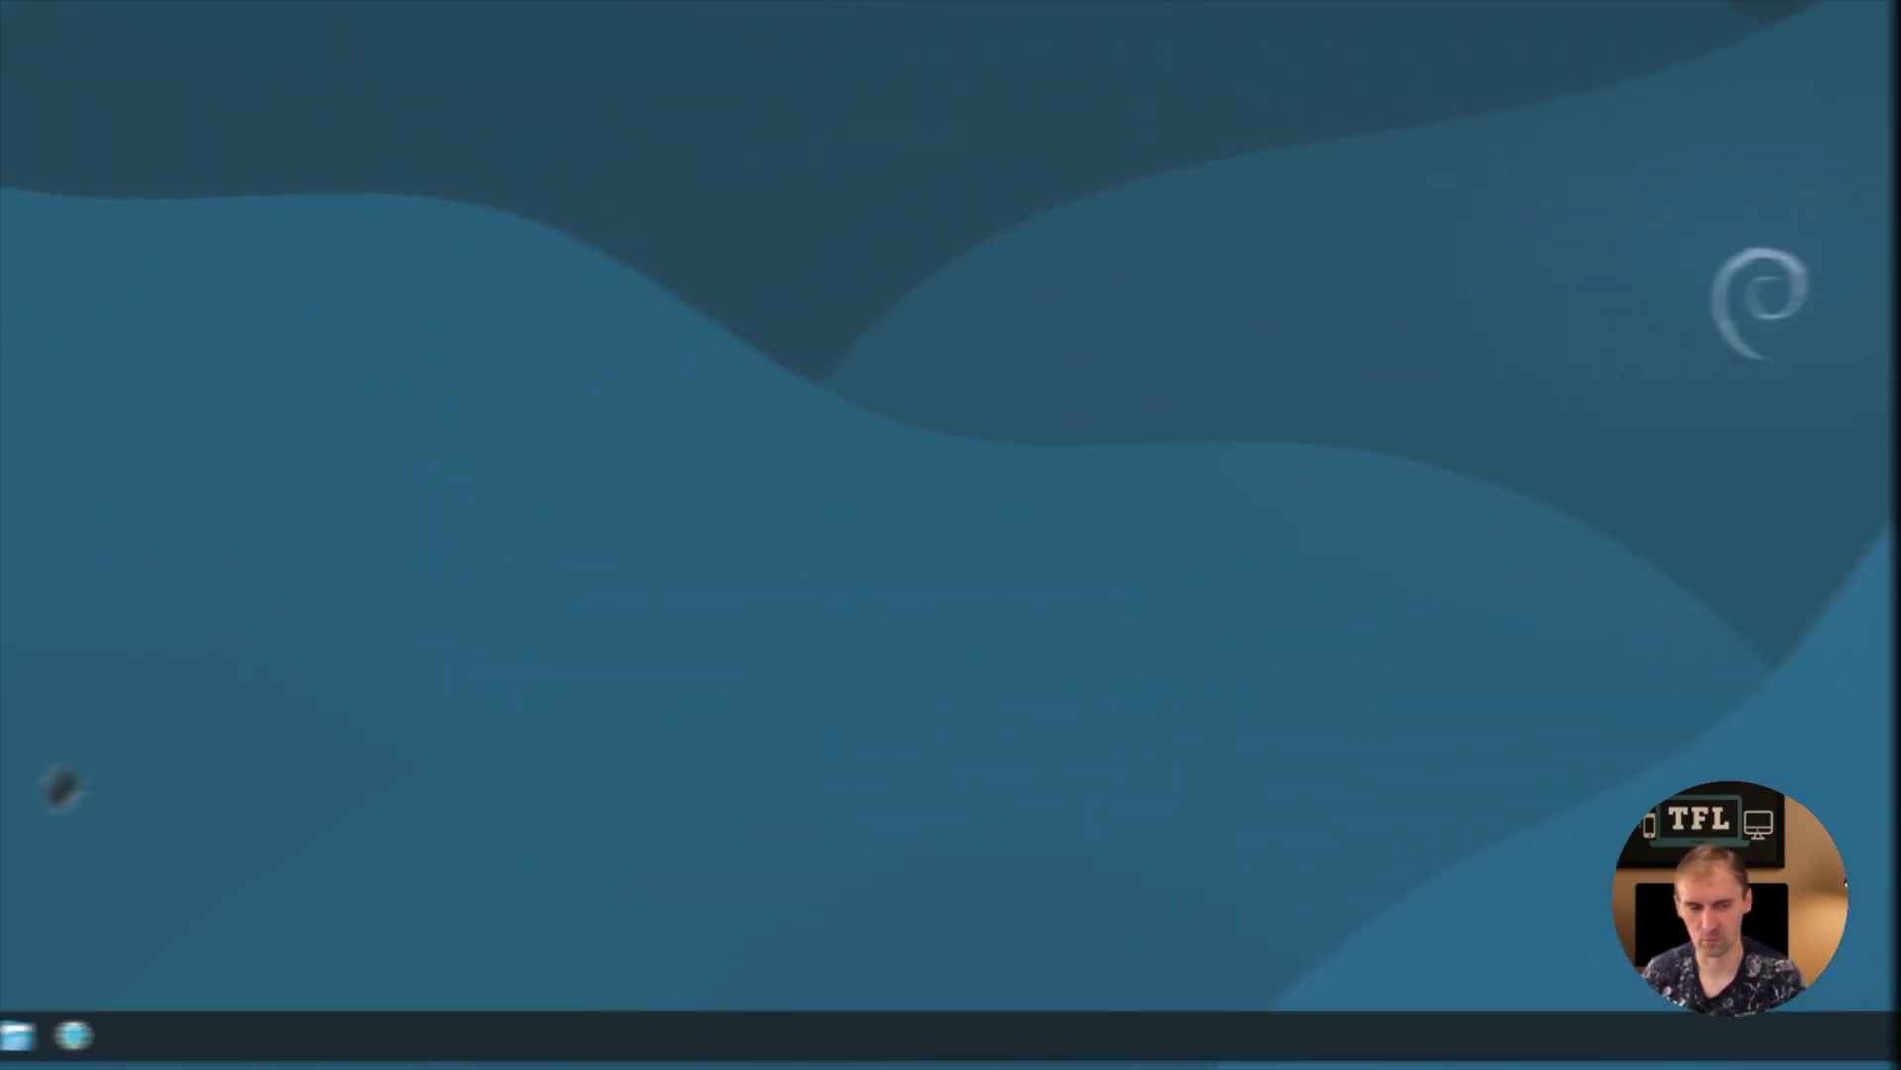
{"action": "left_click", "coordinate": [17, 1033]}
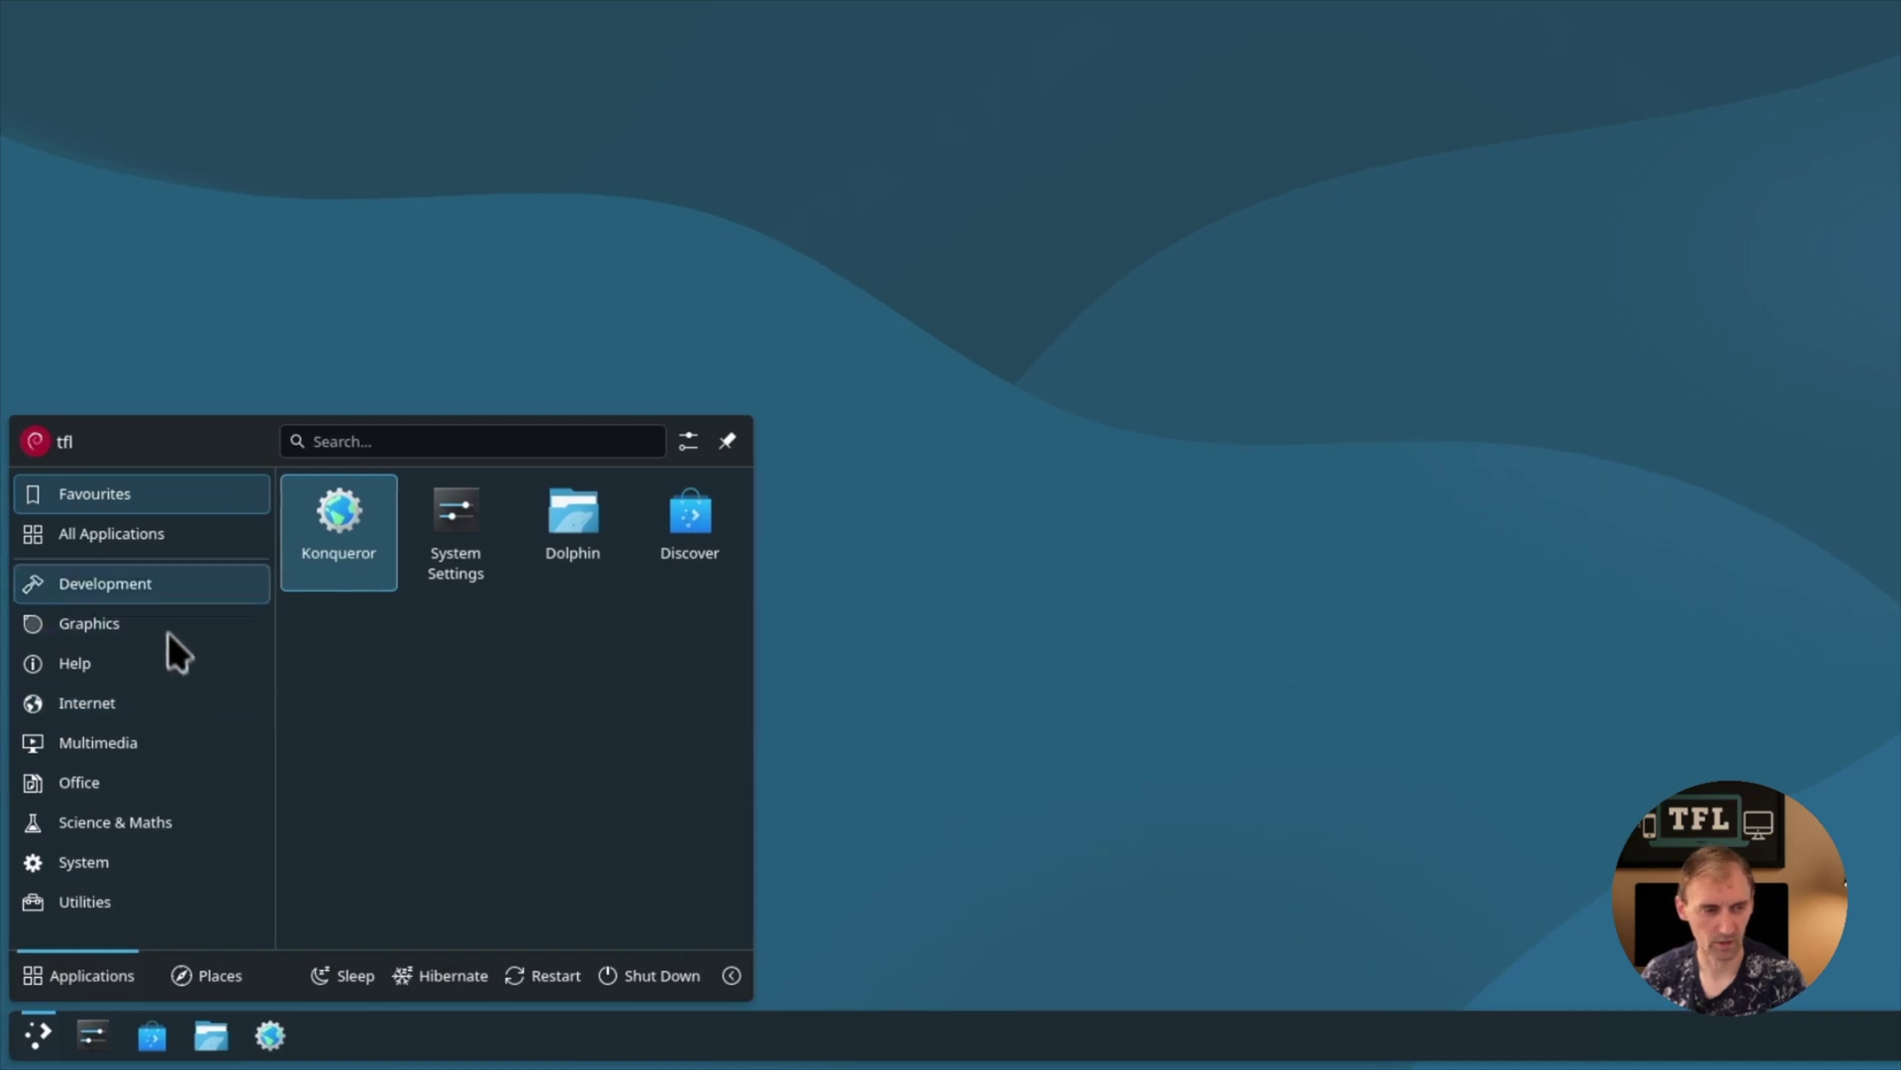
- Launch Konqueror from the launcher favourites and close it from its 'Be free.' starting page
{"action": "left_click", "coordinate": [271, 1035]}
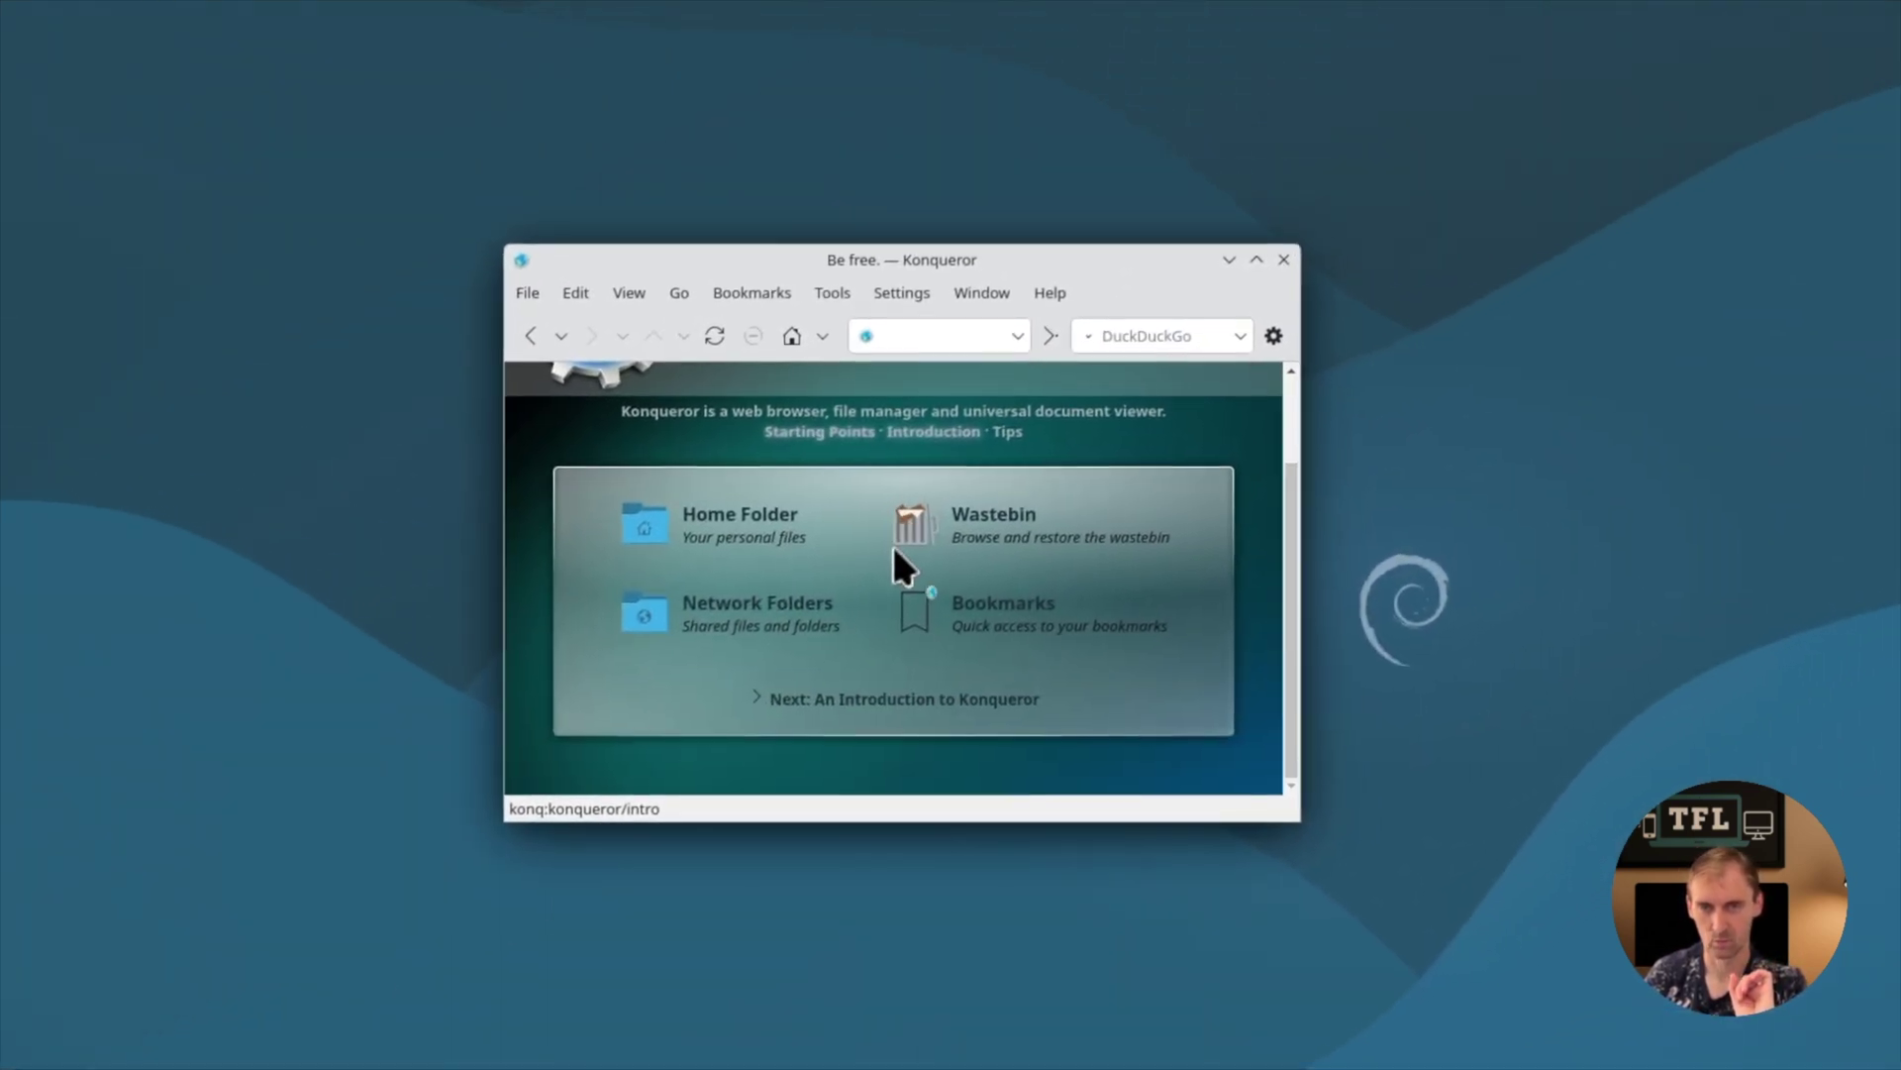
{"action": "left_click", "coordinate": [1283, 259]}
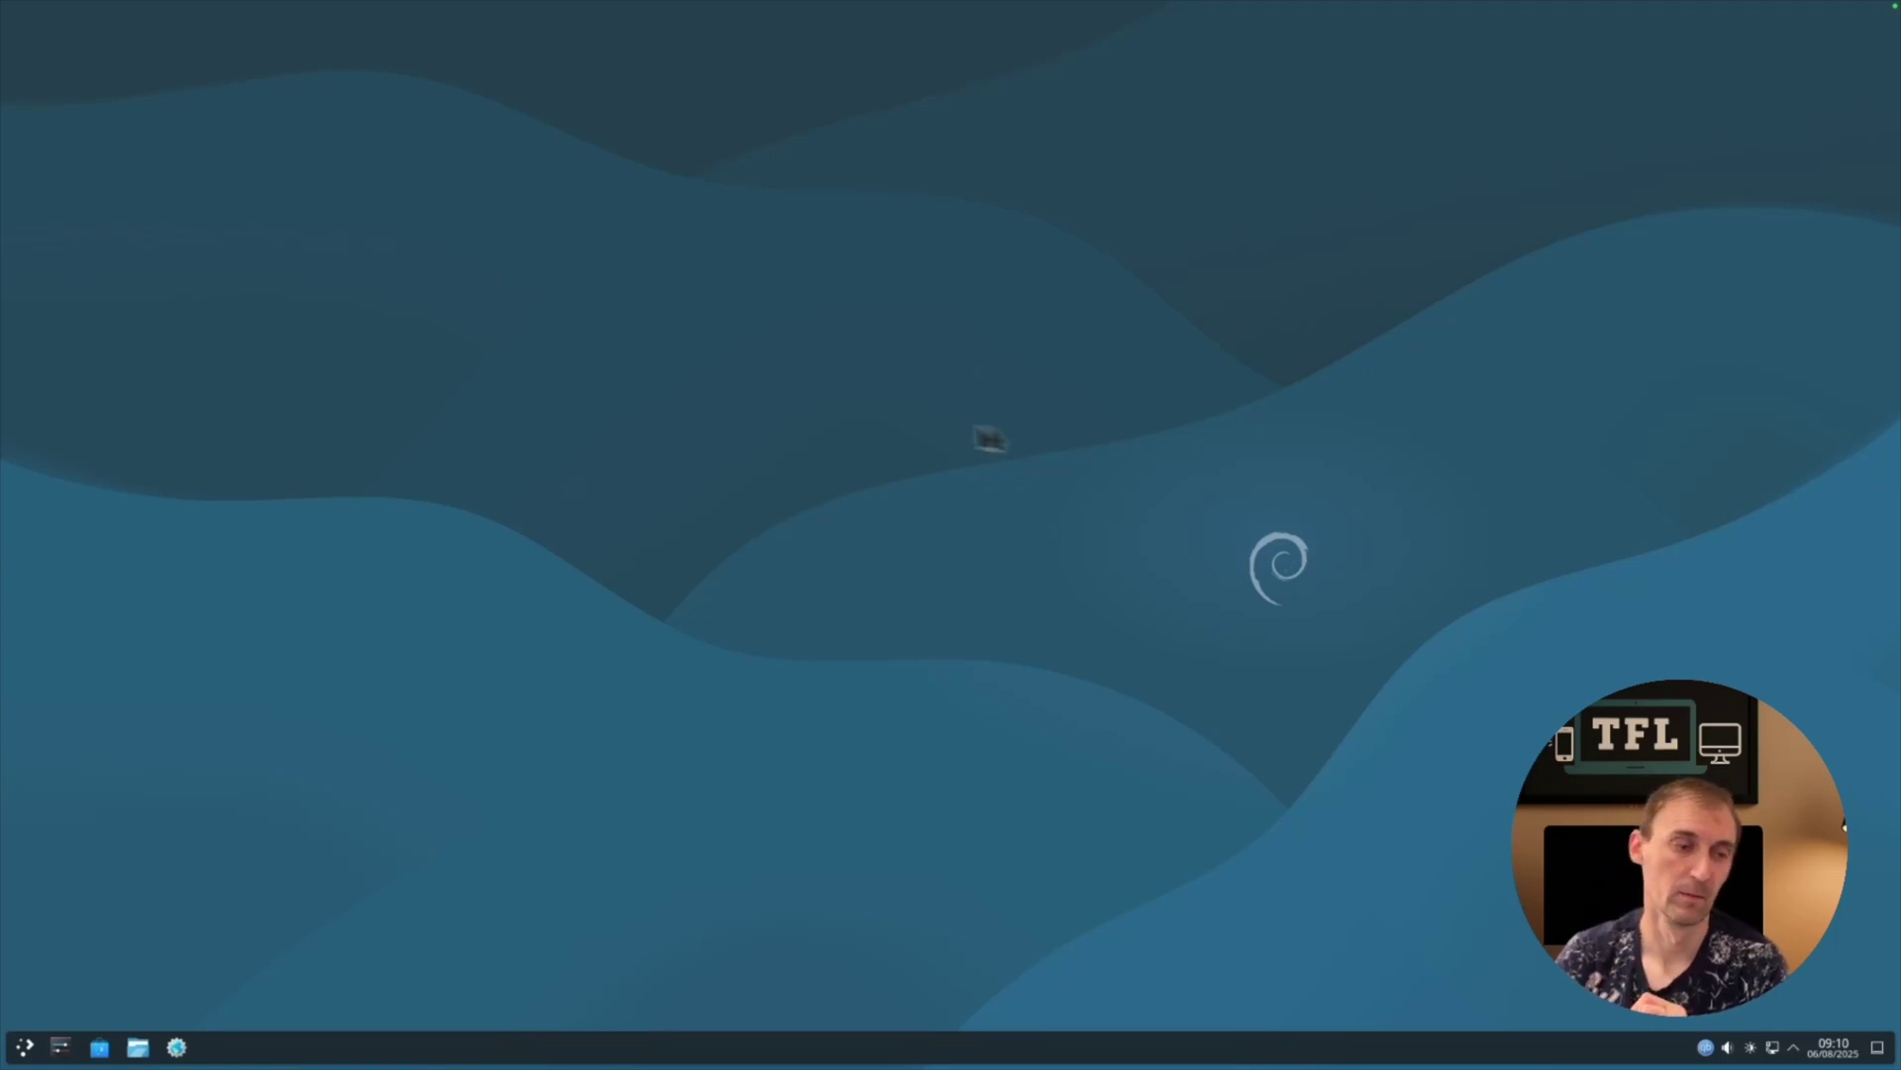
- Log out of the KDE Plasma session through the launcher's power options
{"action": "left_click", "coordinate": [25, 1046]}
{"action": "left_click", "coordinate": [481, 1012]}
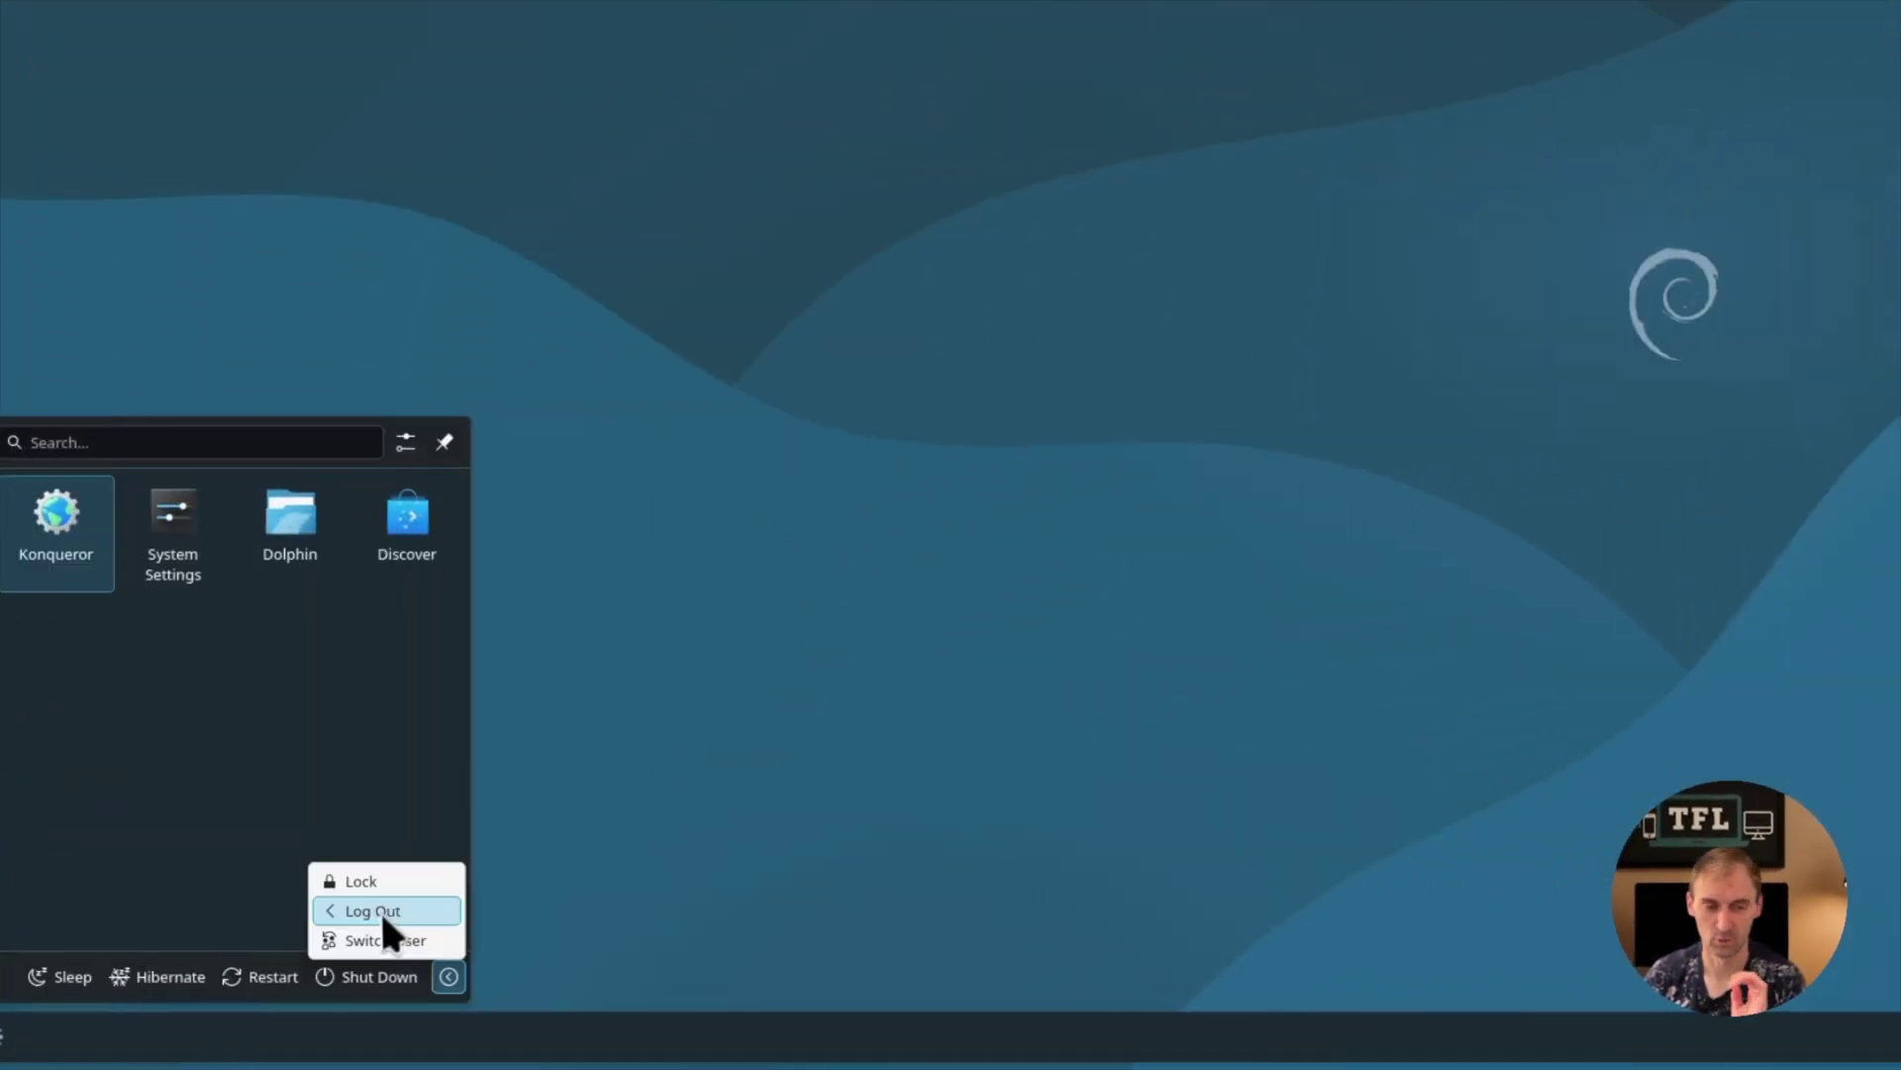
{"action": "left_click", "coordinate": [382, 911]}
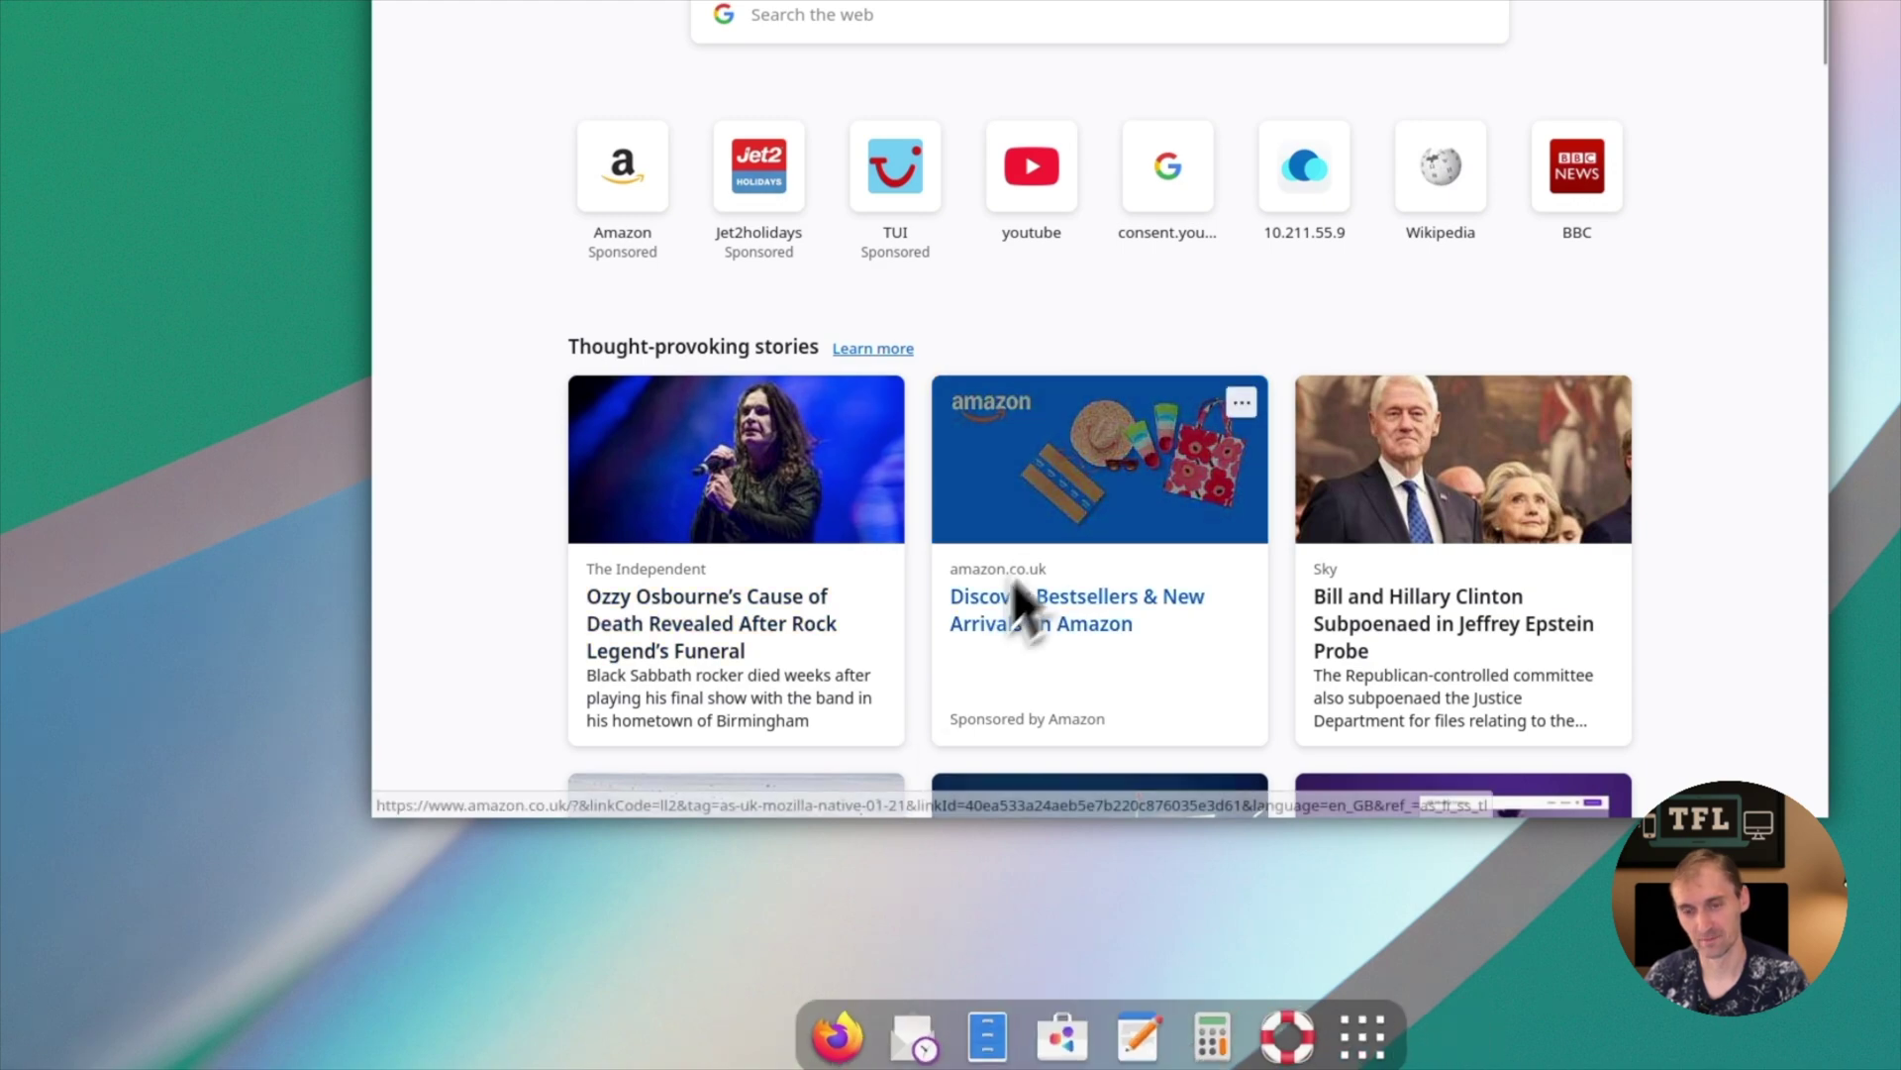
- Launch GNOME Software from the activities overview by searching 'sof'
{"action": "key", "text": "super+Down"}
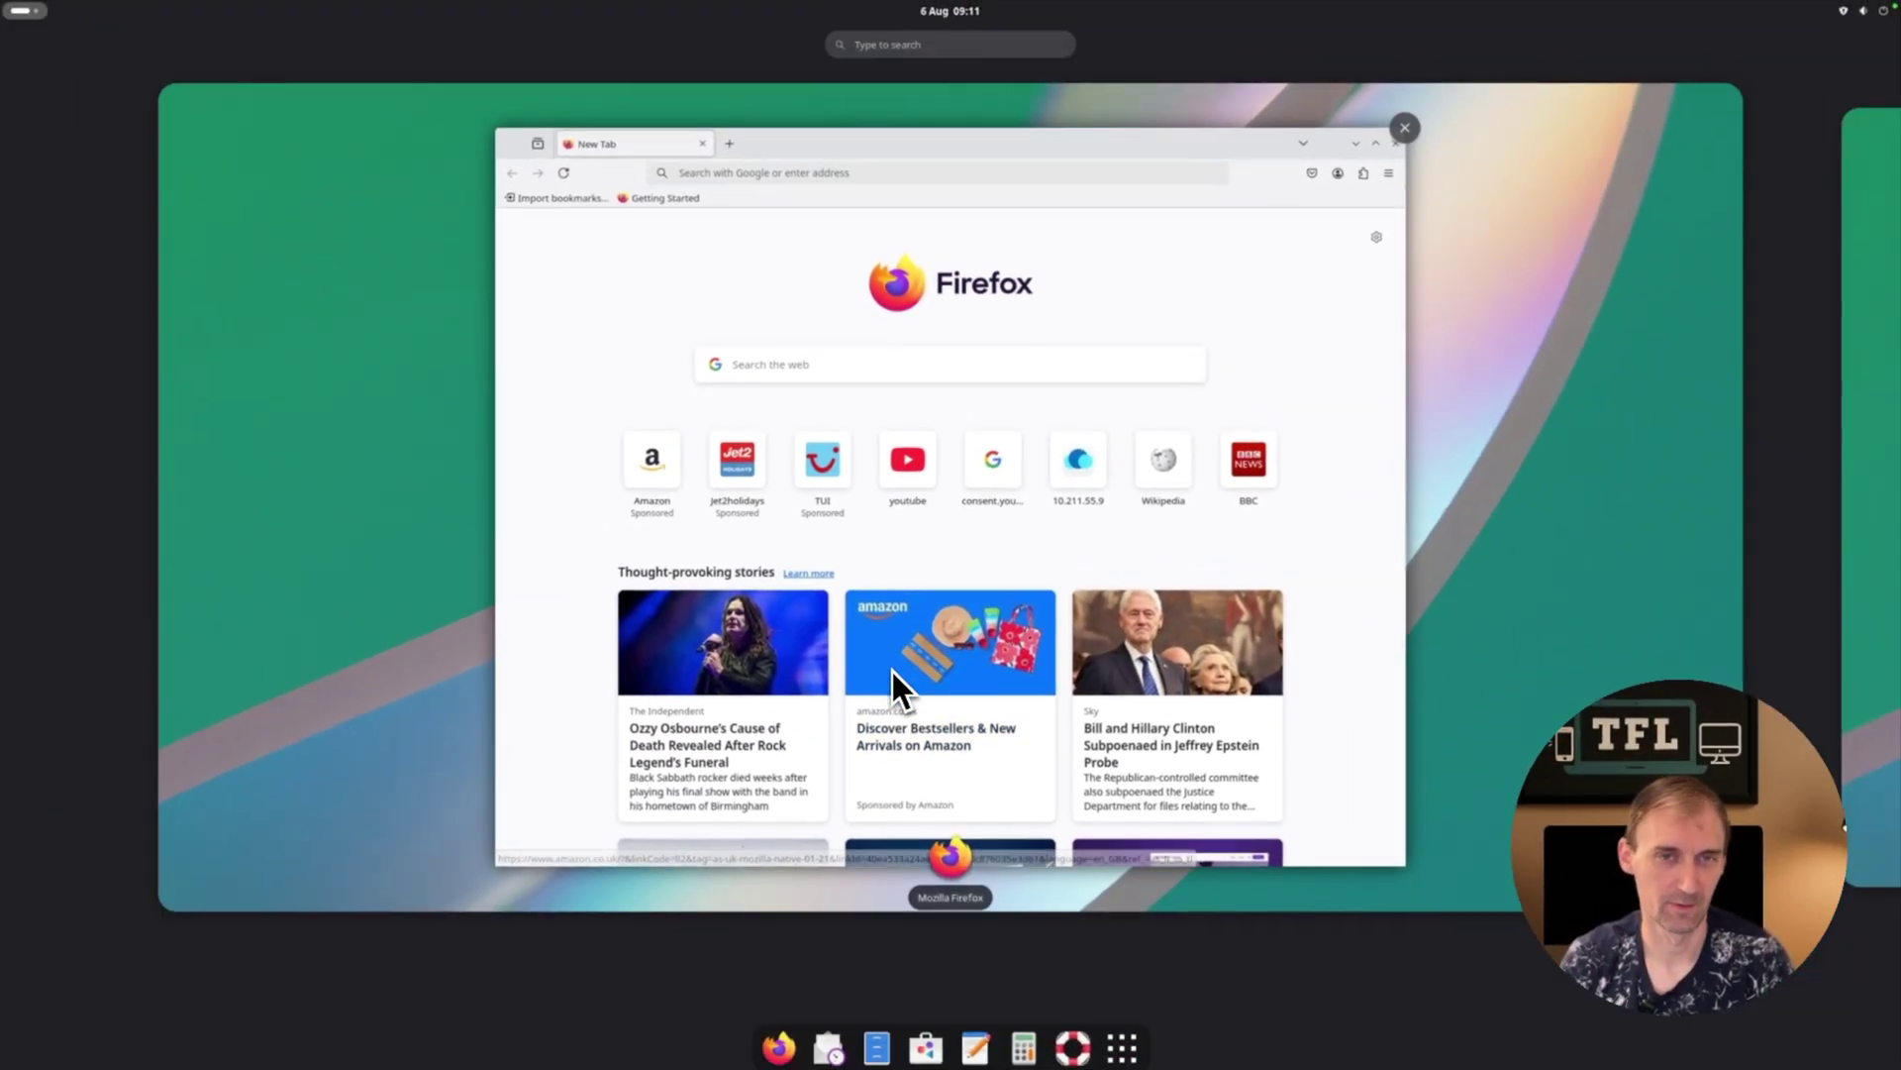
{"action": "type", "text": "sof"}
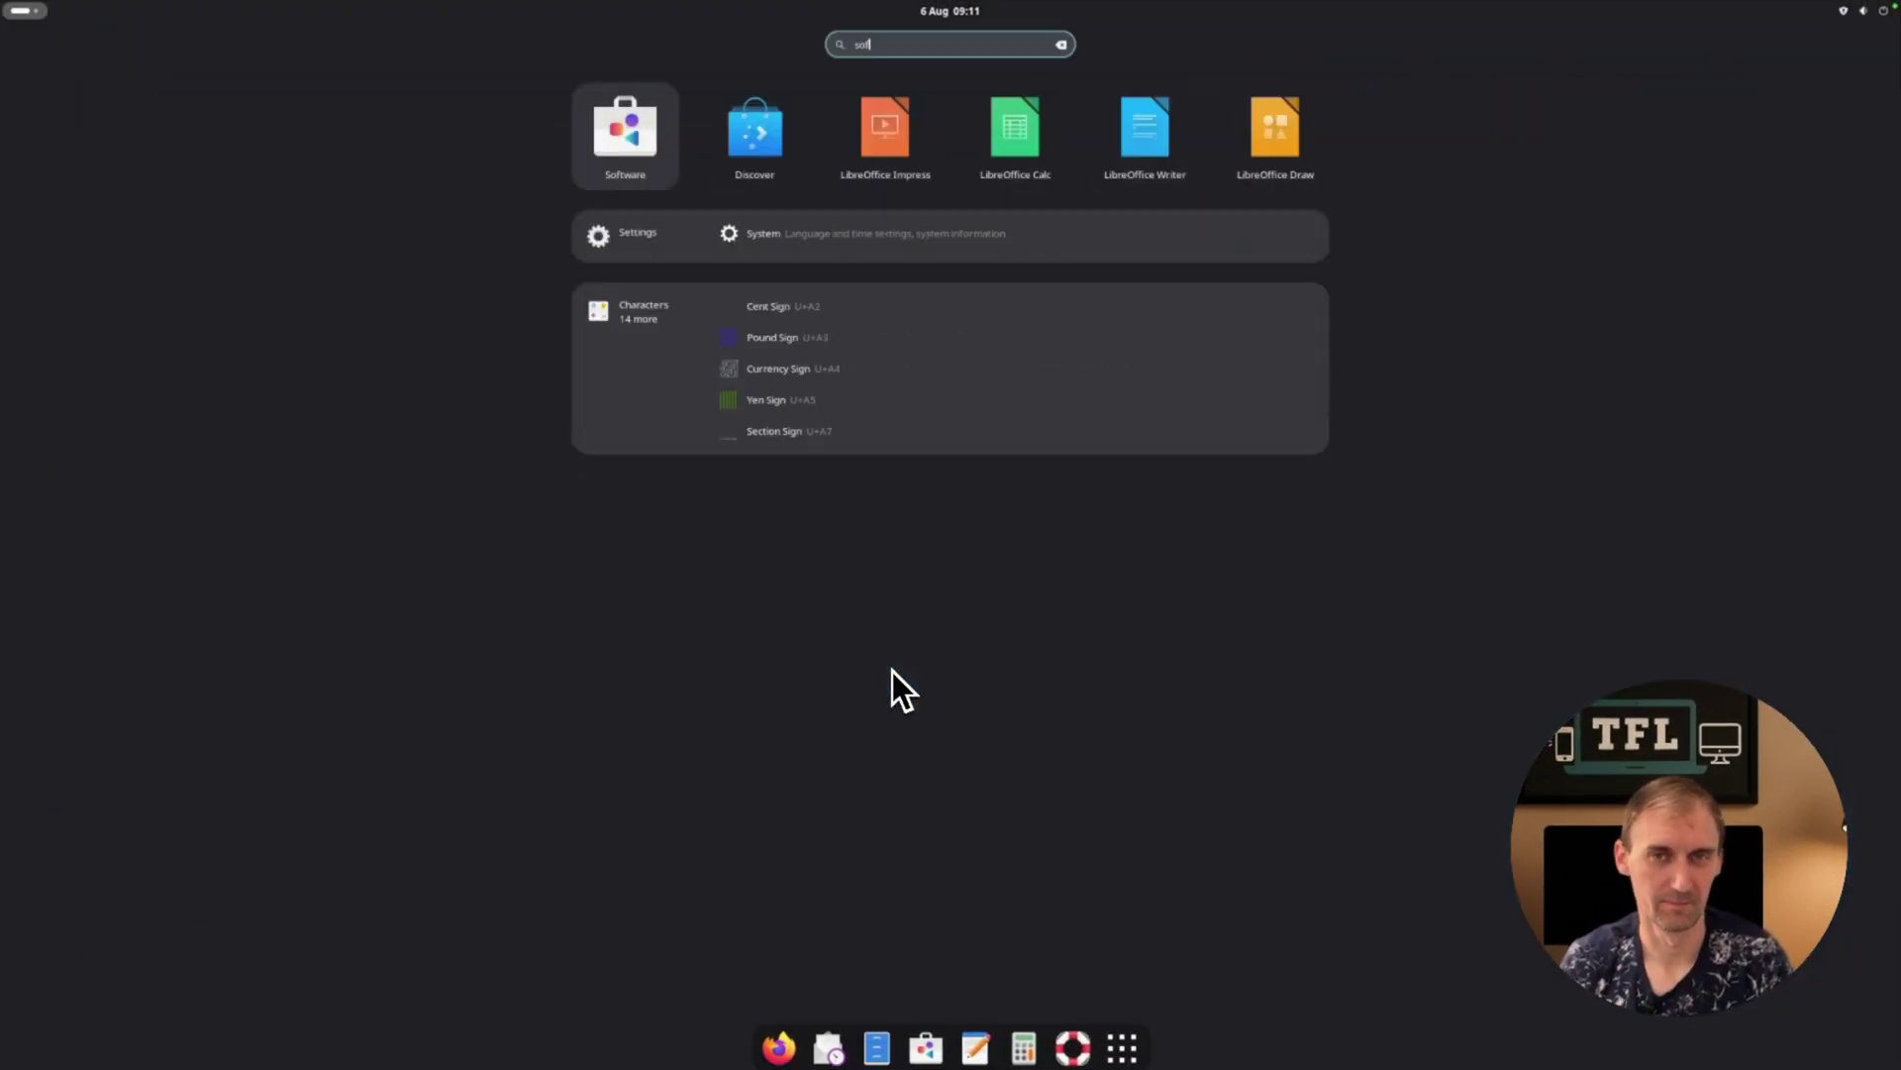
{"action": "key", "text": "Return"}
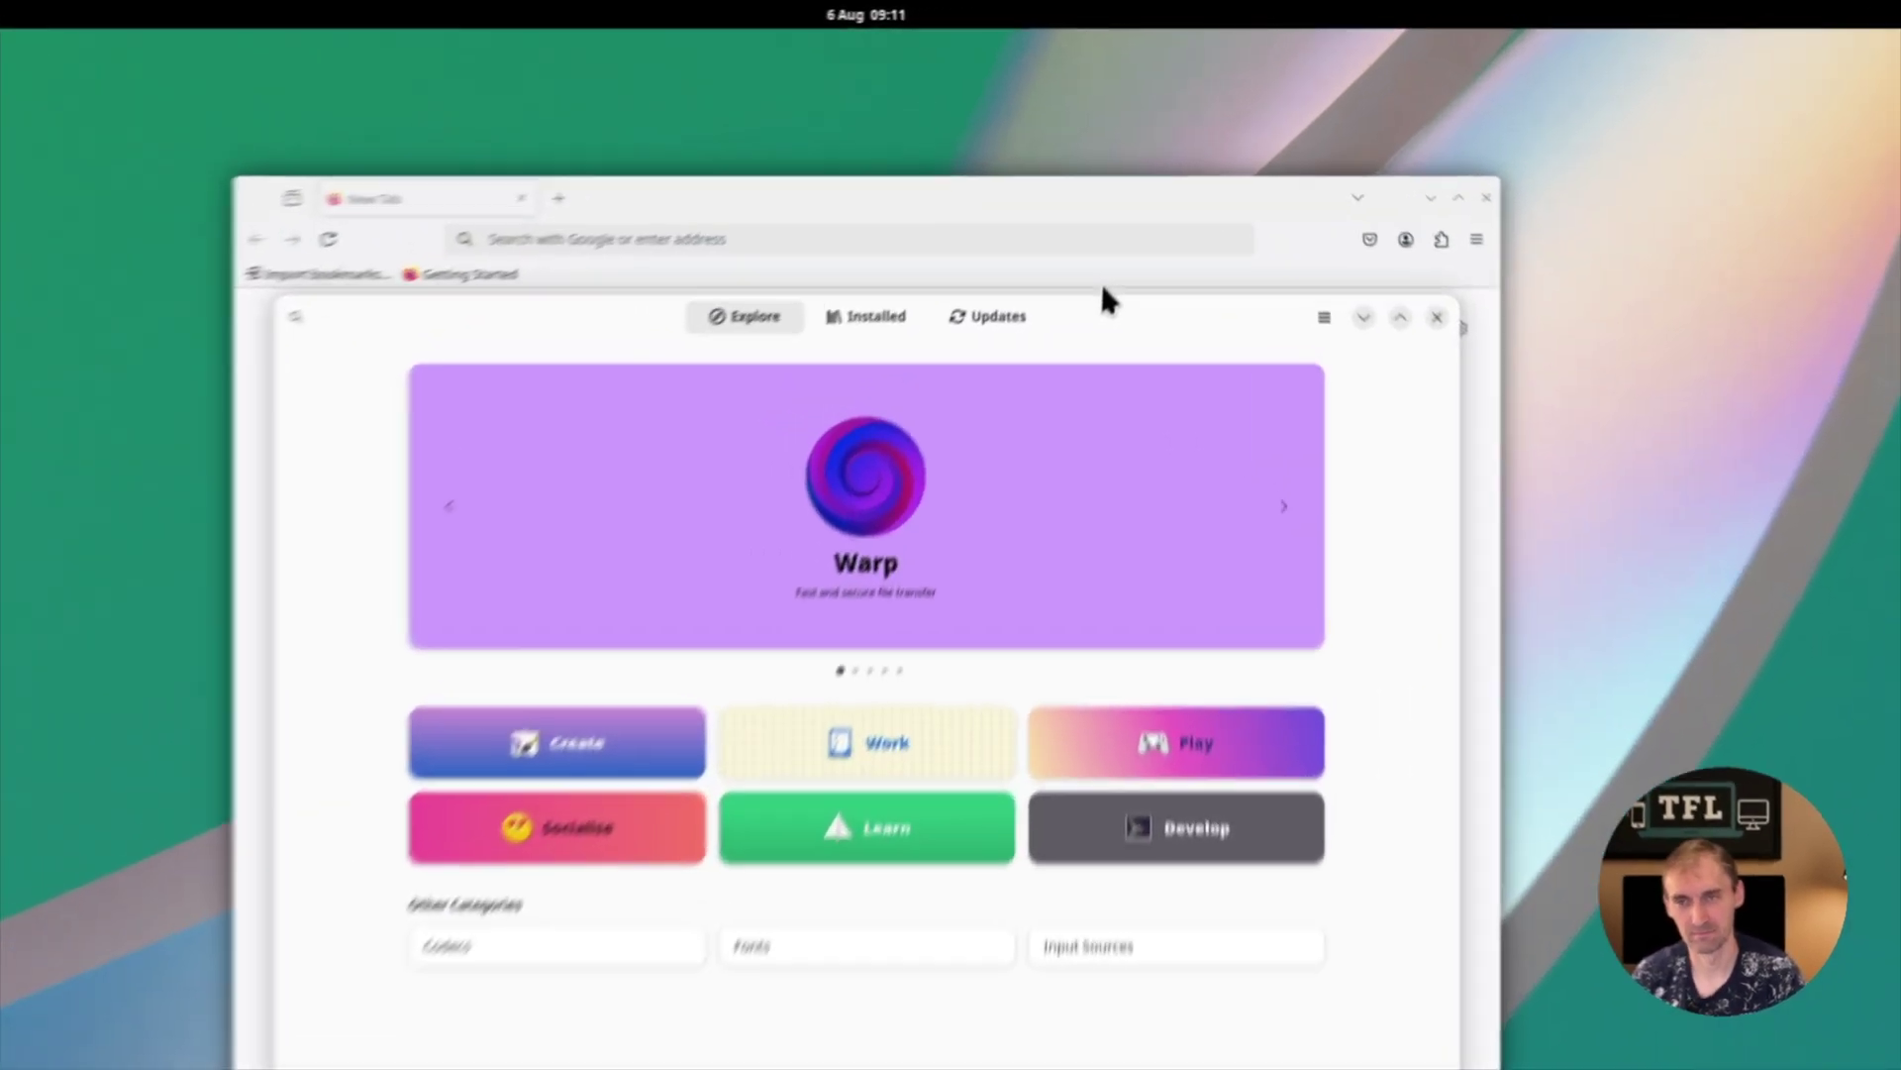
- Move the Software and Firefox windows apart, then close Firefox
{"action": "left_click_drag", "start_coordinate": [1125, 232], "coordinate": [670, 233]}
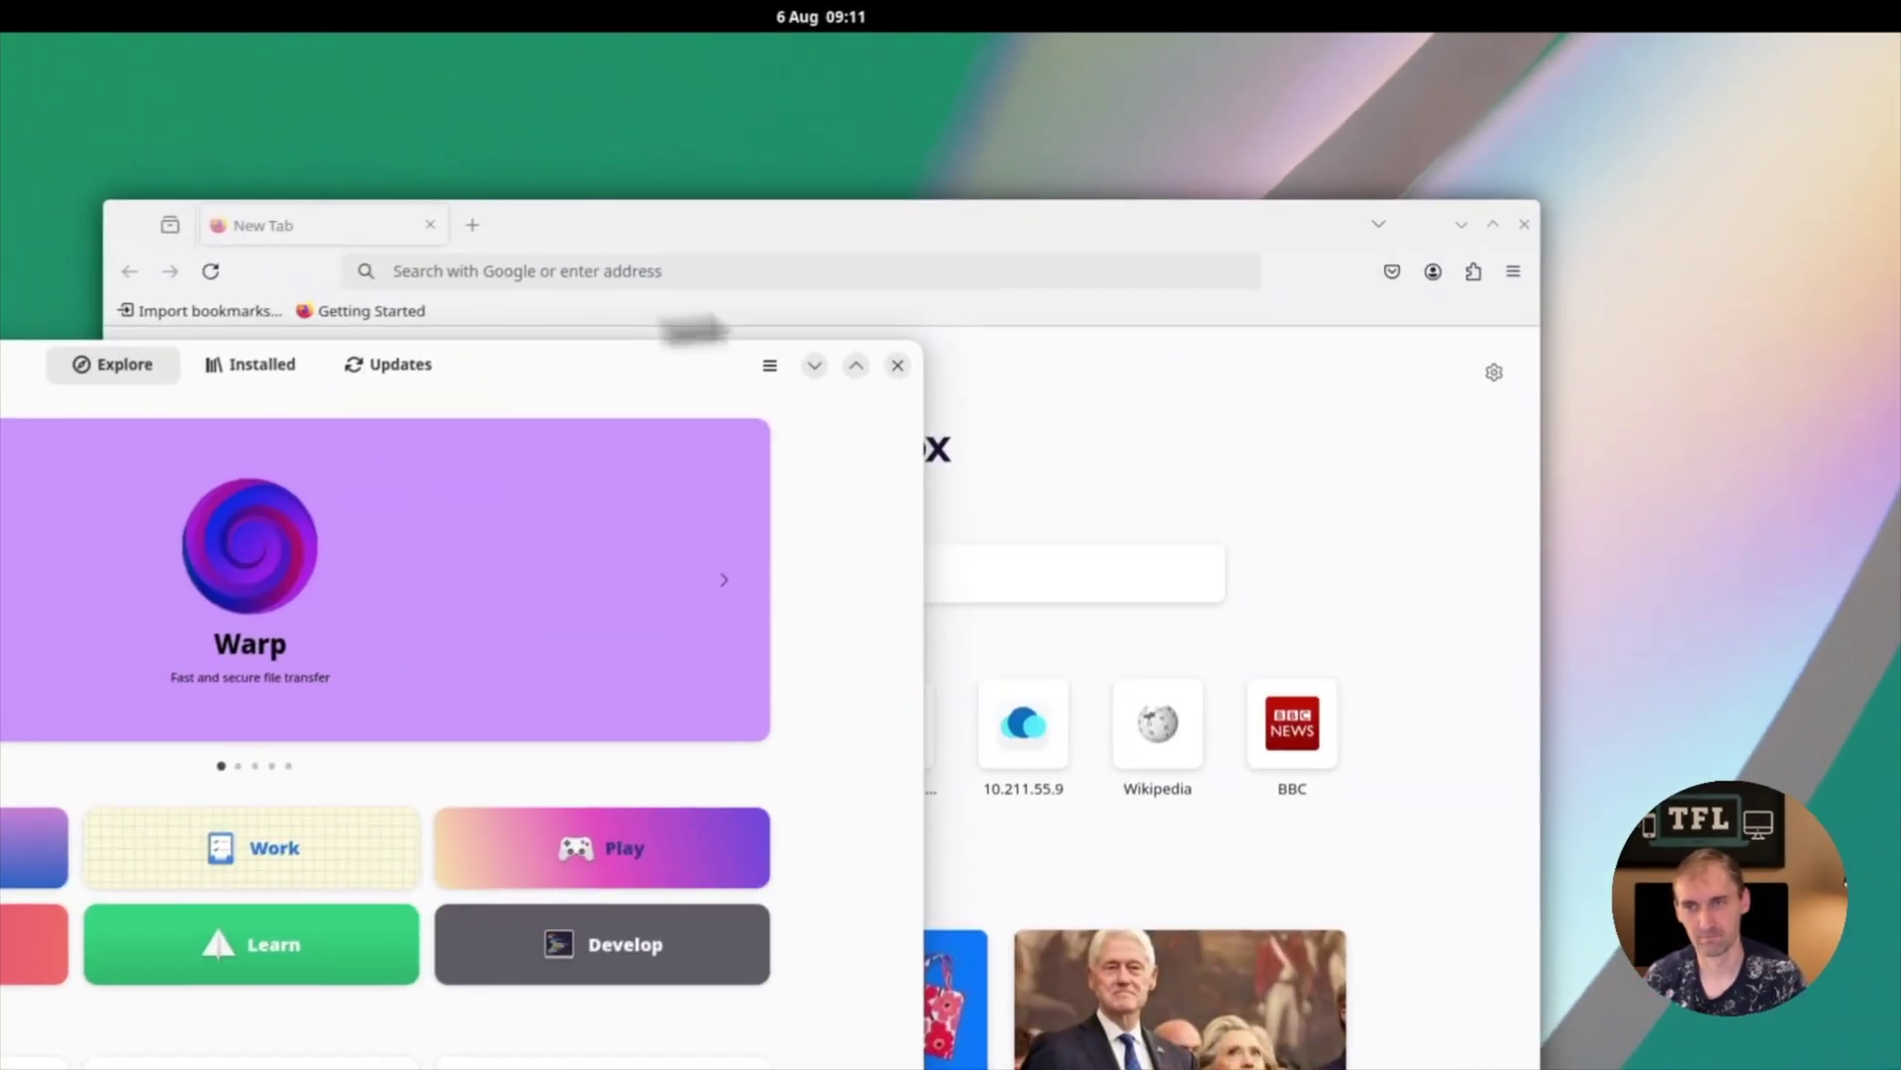
{"action": "left_click_drag", "start_coordinate": [1337, 154], "coordinate": [1605, 149]}
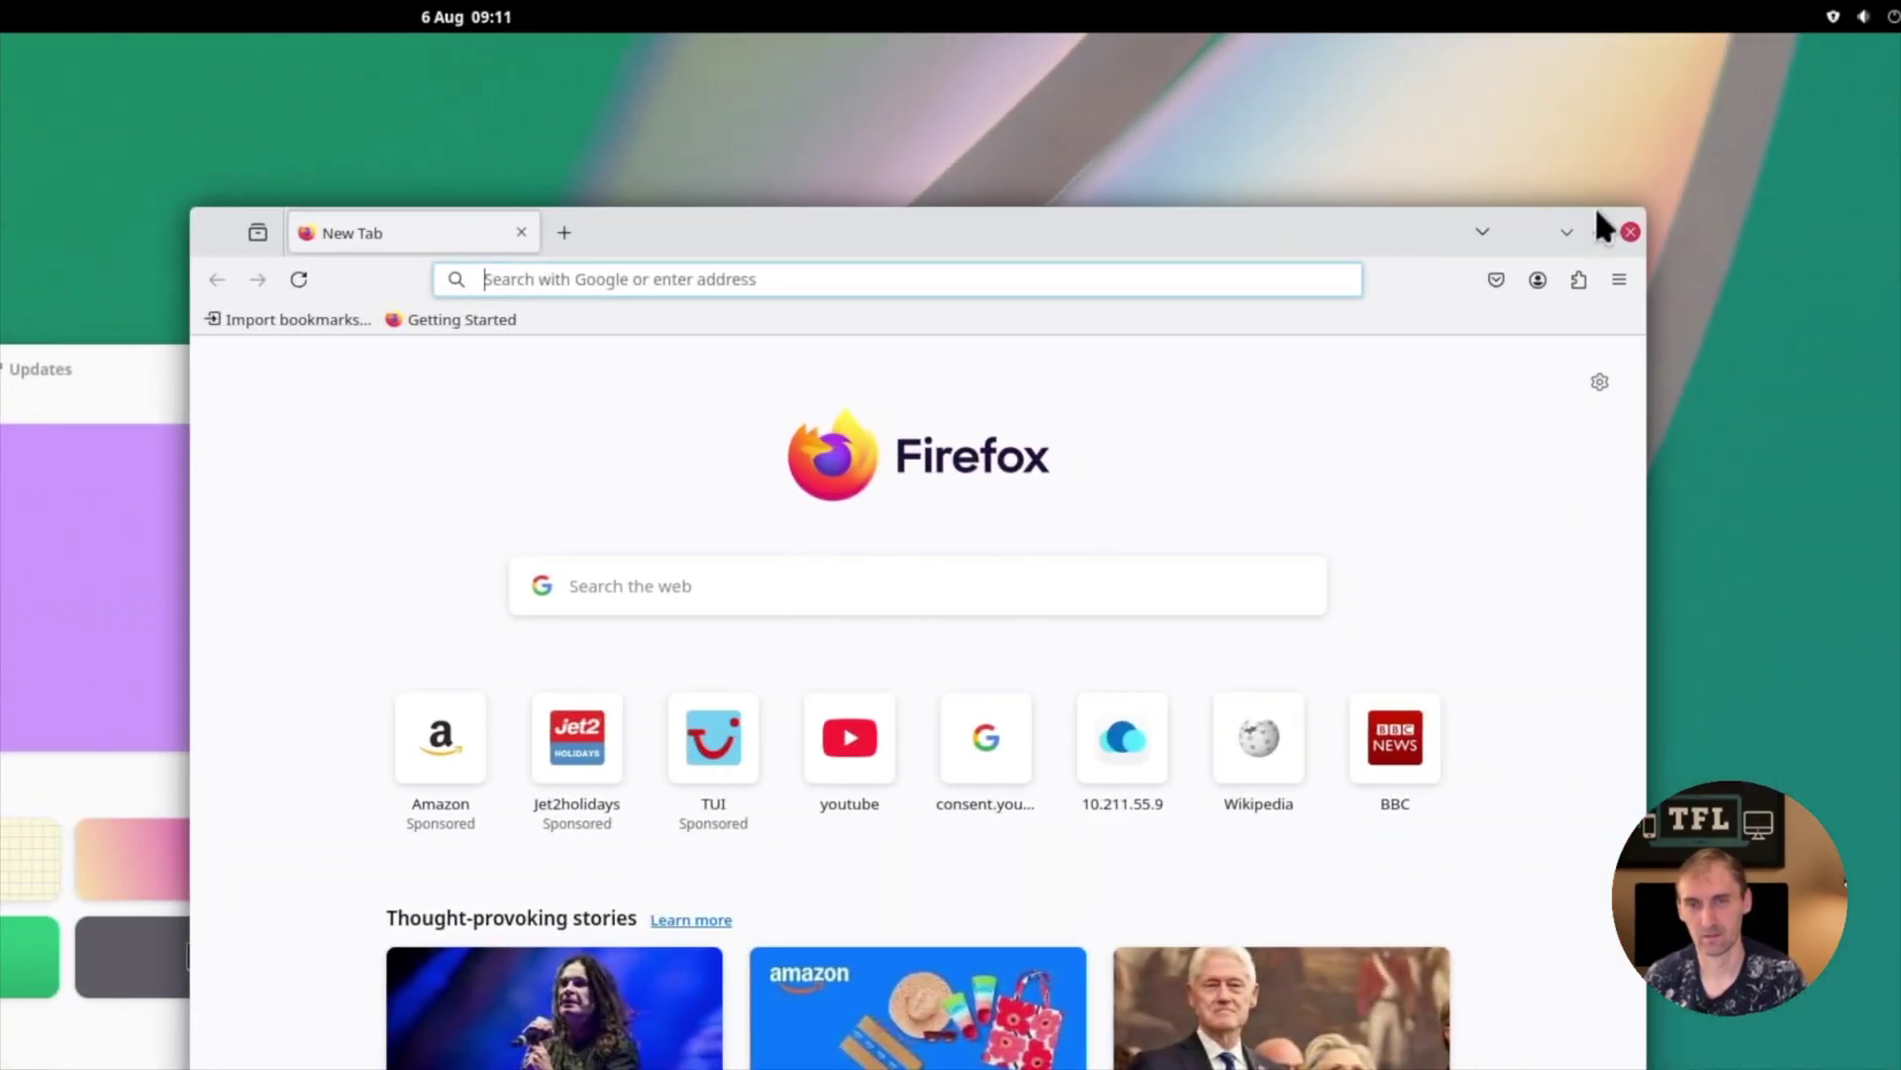
{"action": "left_click", "coordinate": [1848, 231]}
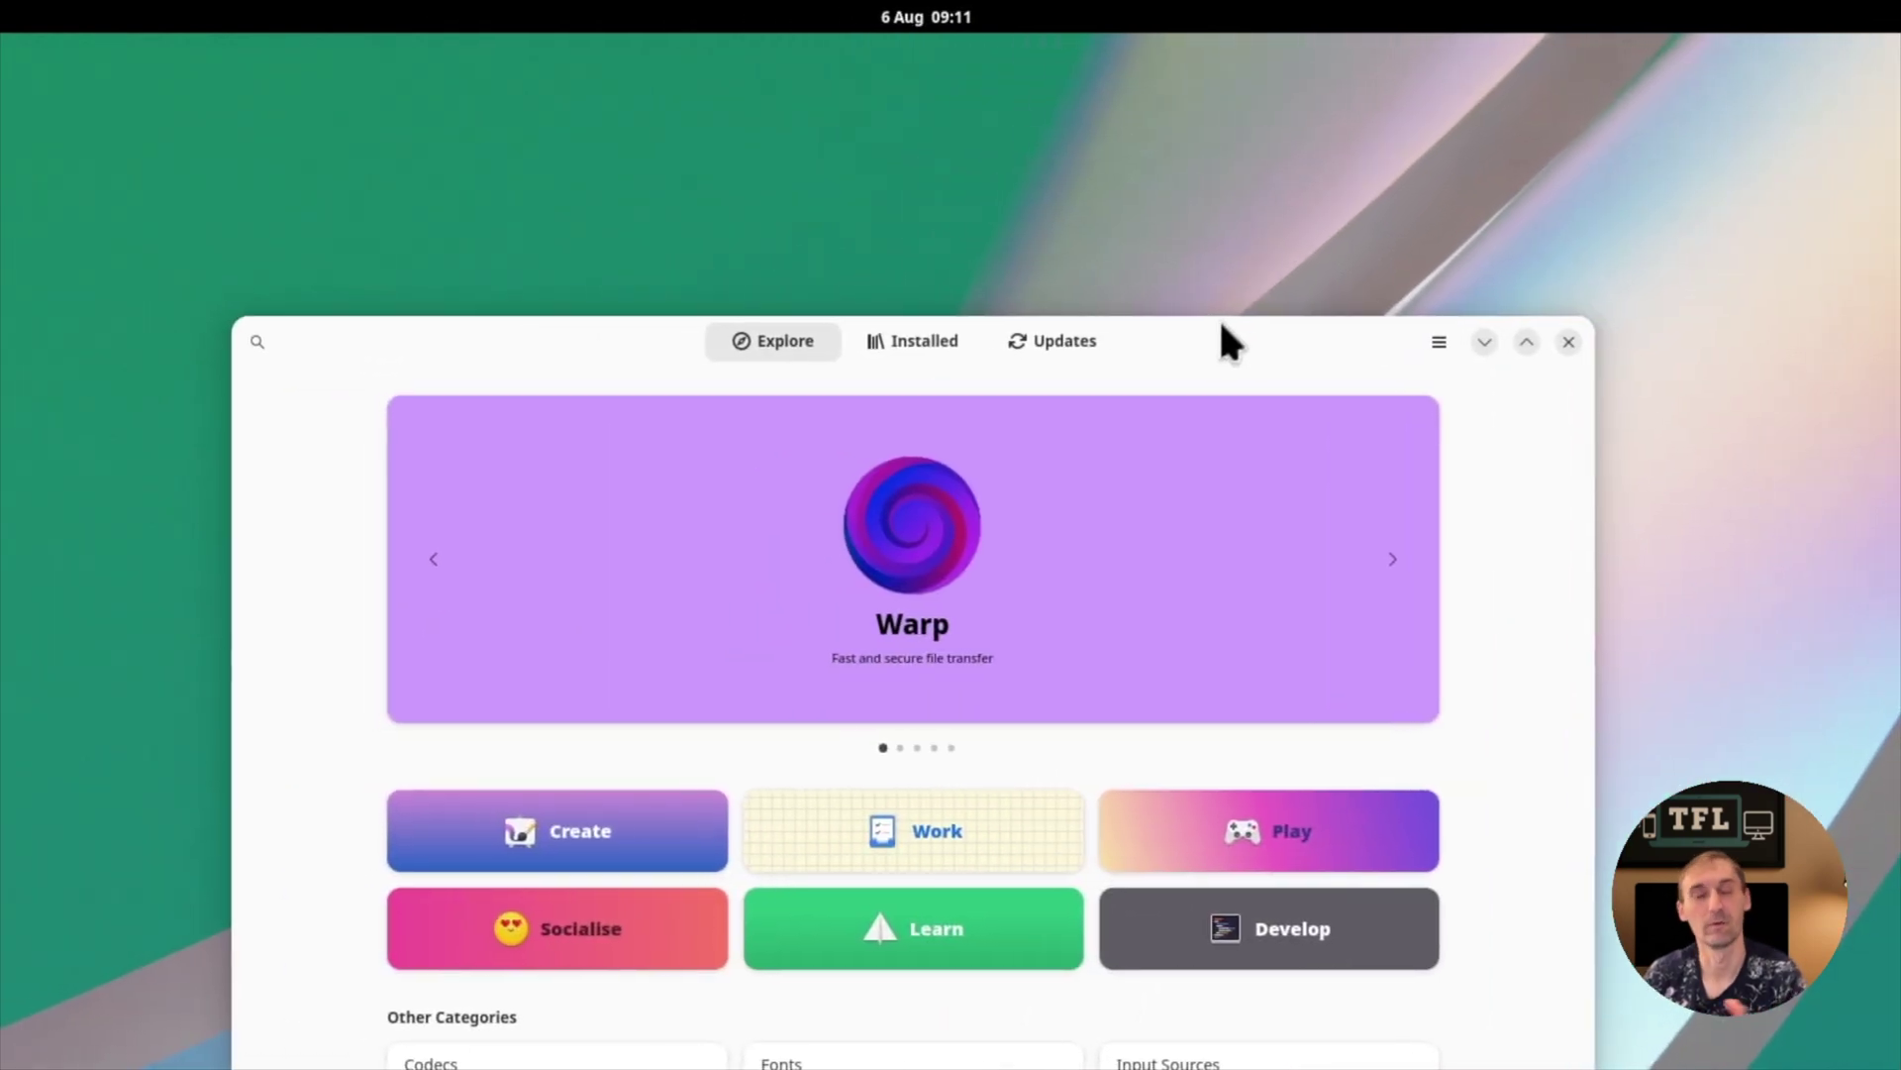